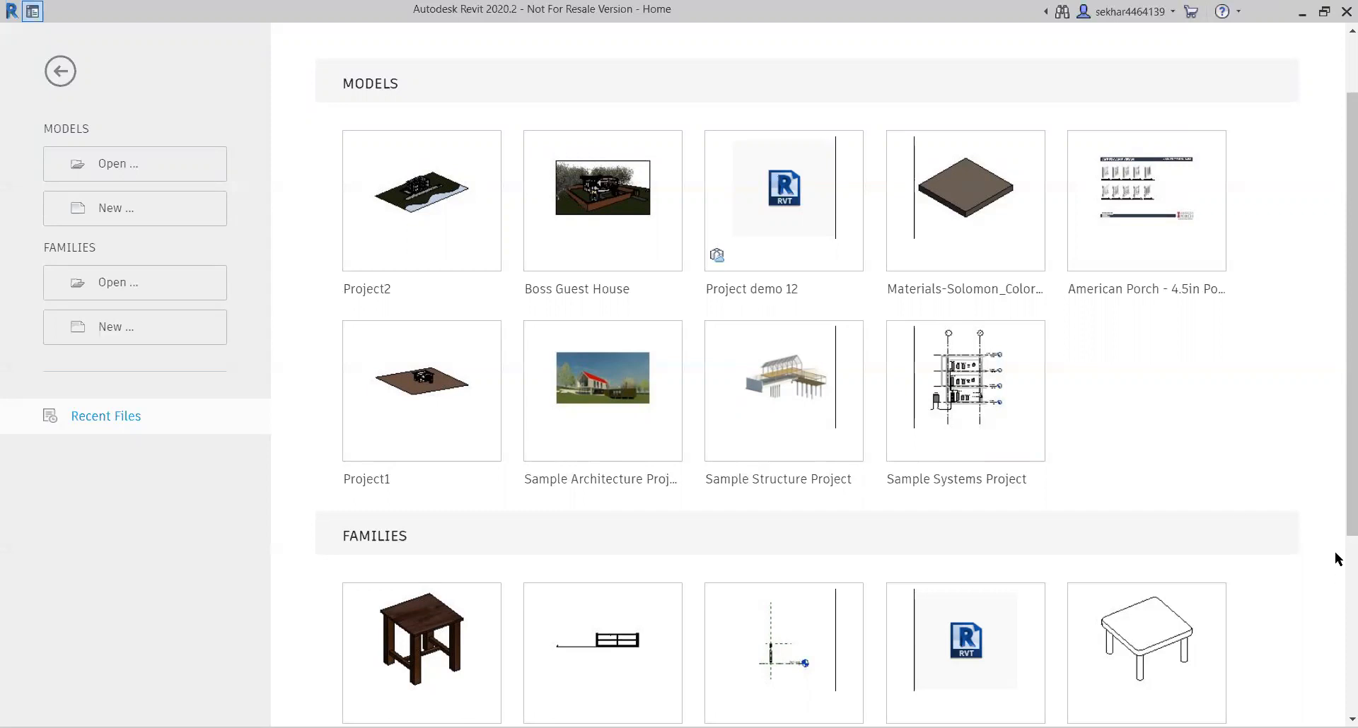
Step: Create a new family from the Metric Generic Model.rft template
{"action": "left_click", "coordinate": [152, 339]}
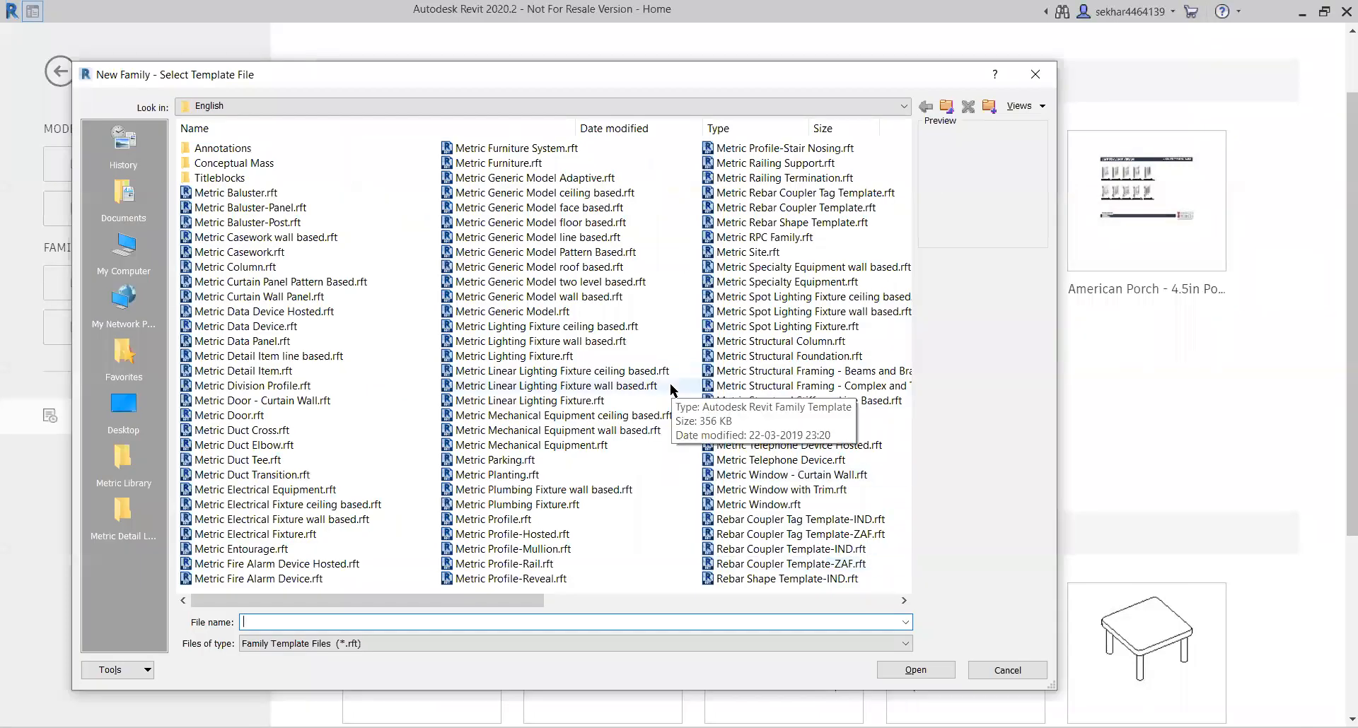
{"action": "left_click", "coordinate": [623, 312]}
{"action": "left_click", "coordinate": [931, 672]}
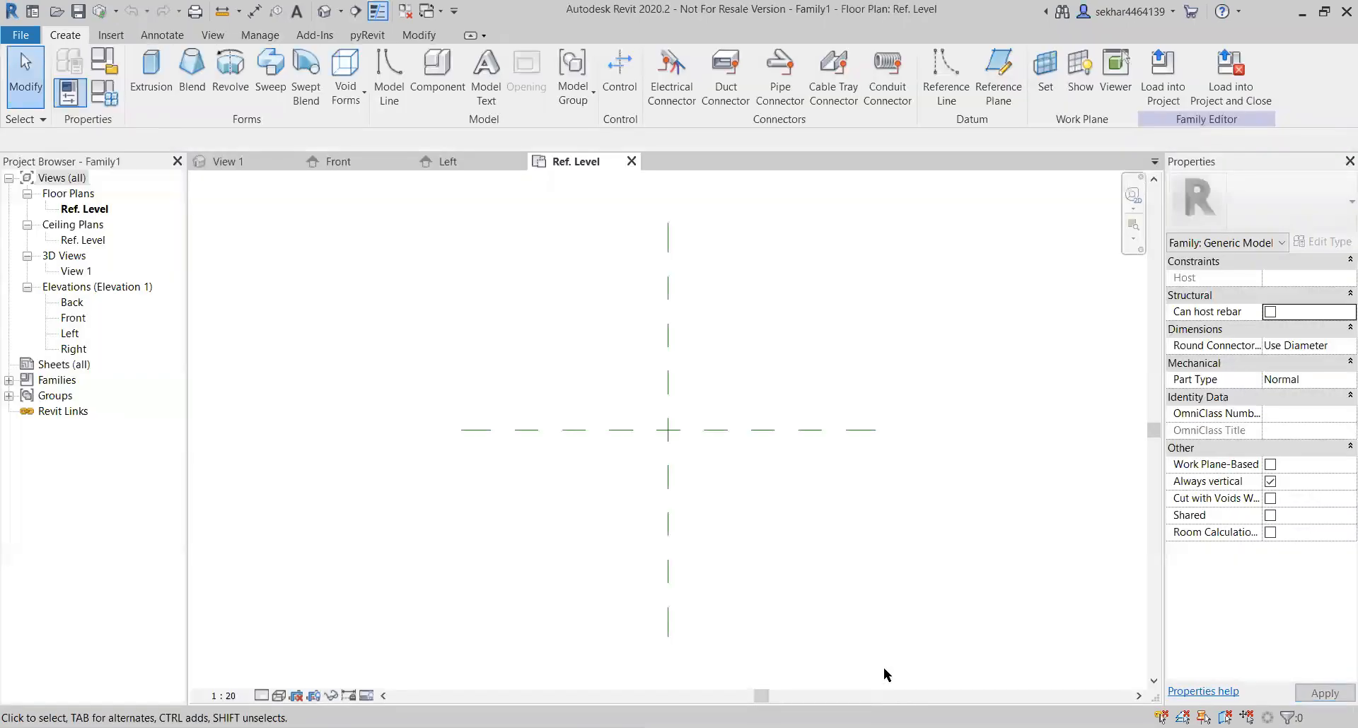
{"action": "left_click_drag", "start_coordinate": [726, 515], "coordinate": [576, 499]}
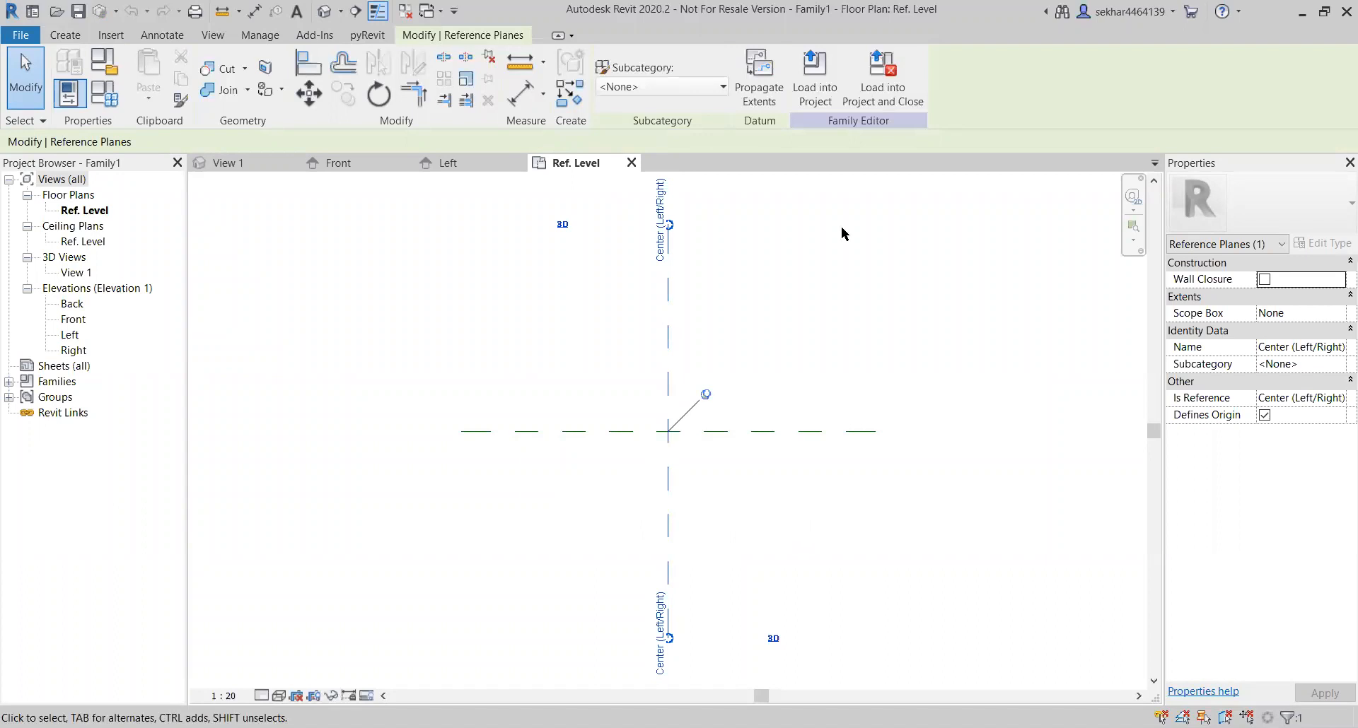
{"action": "left_click", "coordinate": [844, 350]}
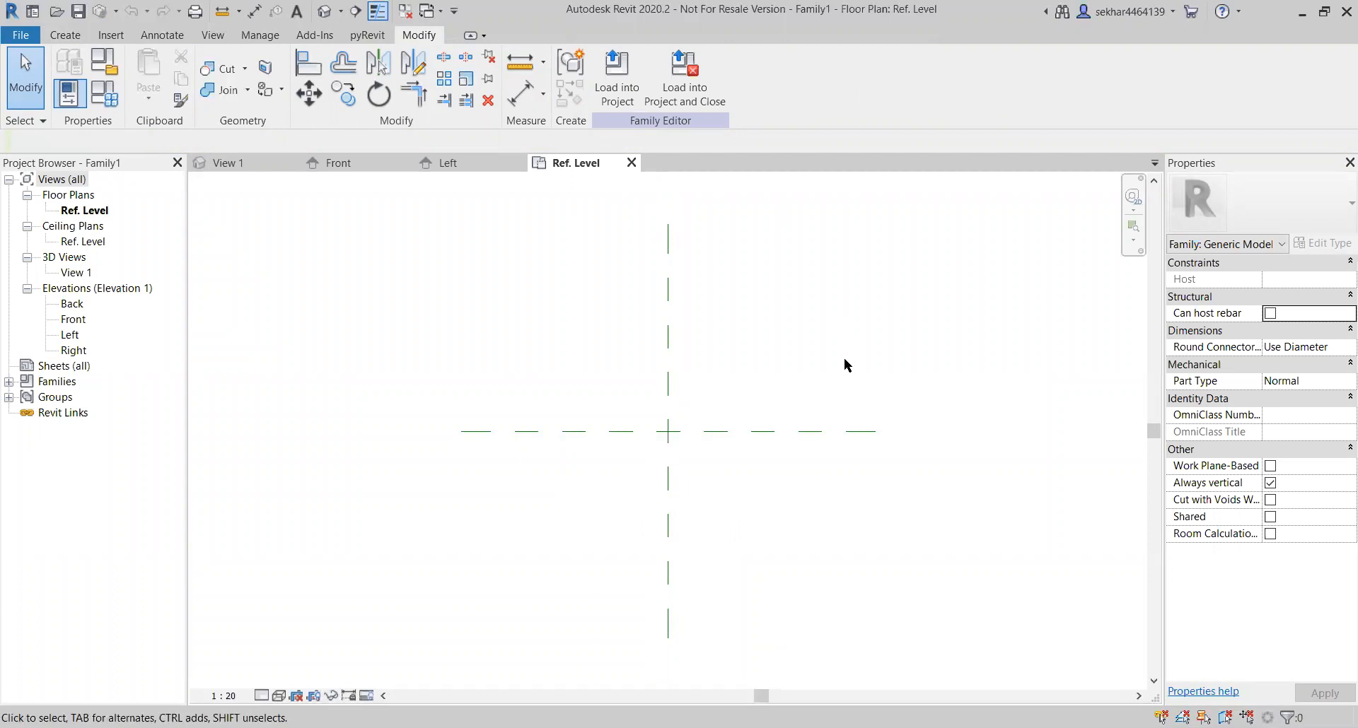
{"action": "middle_click_drag", "start_coordinate": [792, 518], "coordinate": [667, 463]}
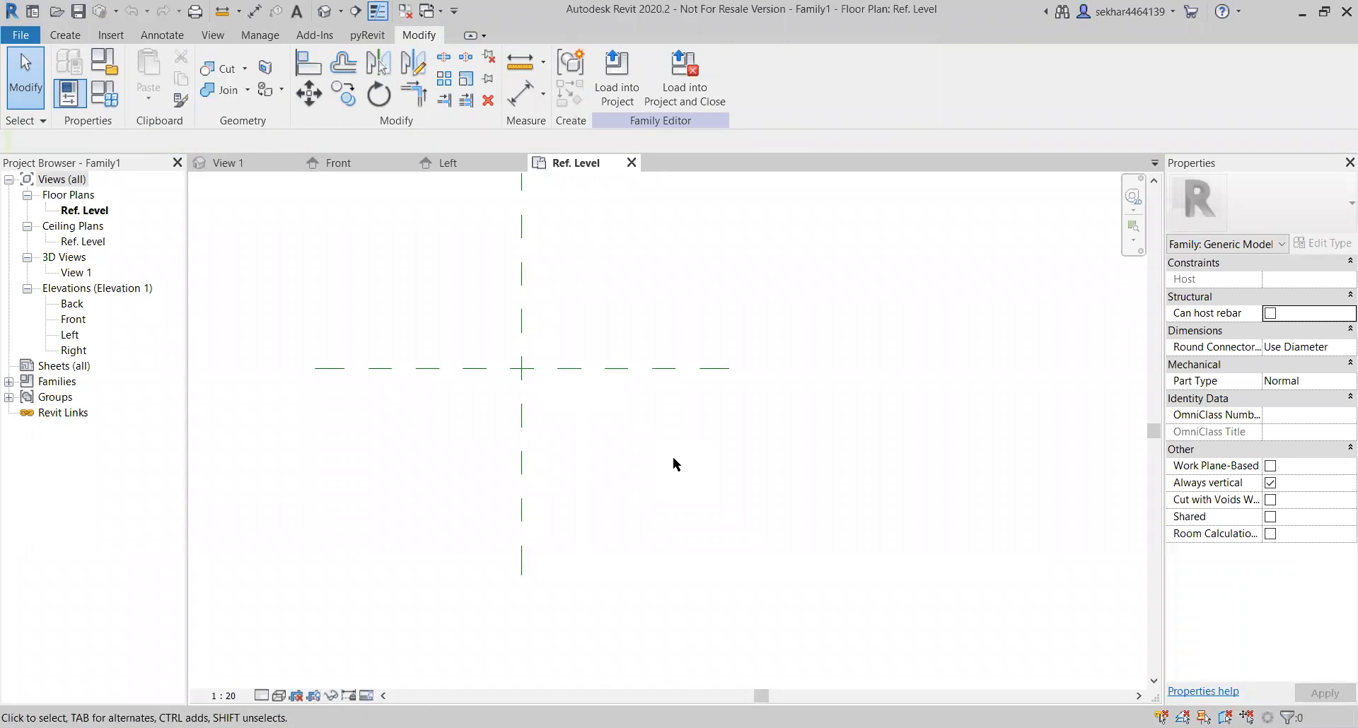
{"action": "left_click_drag", "start_coordinate": [676, 495], "coordinate": [395, 474]}
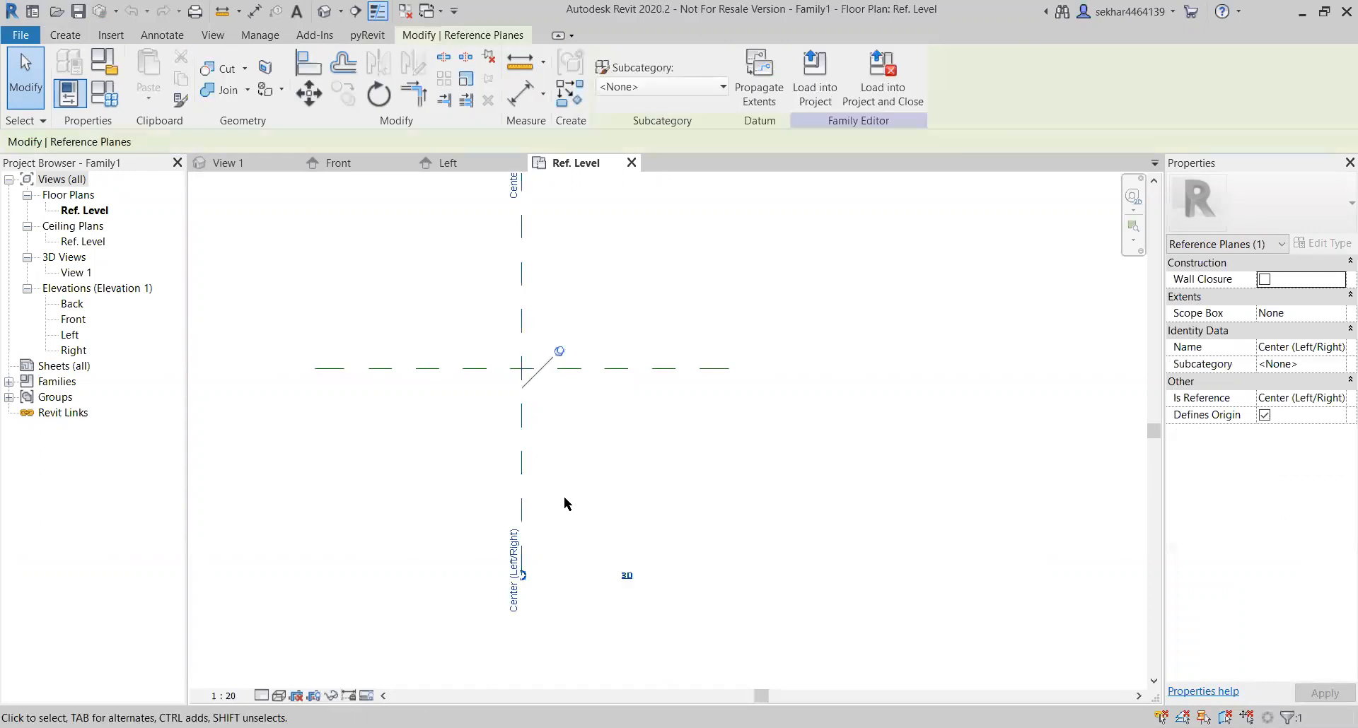
{"action": "left_click", "coordinate": [584, 515]}
{"action": "left_click", "coordinate": [522, 509]}
Step: Draw a vertical reference plane about 3370 mm to the right of the Center (Left/Right) plane
{"action": "key", "text": "r"}
{"action": "key", "text": "p"}
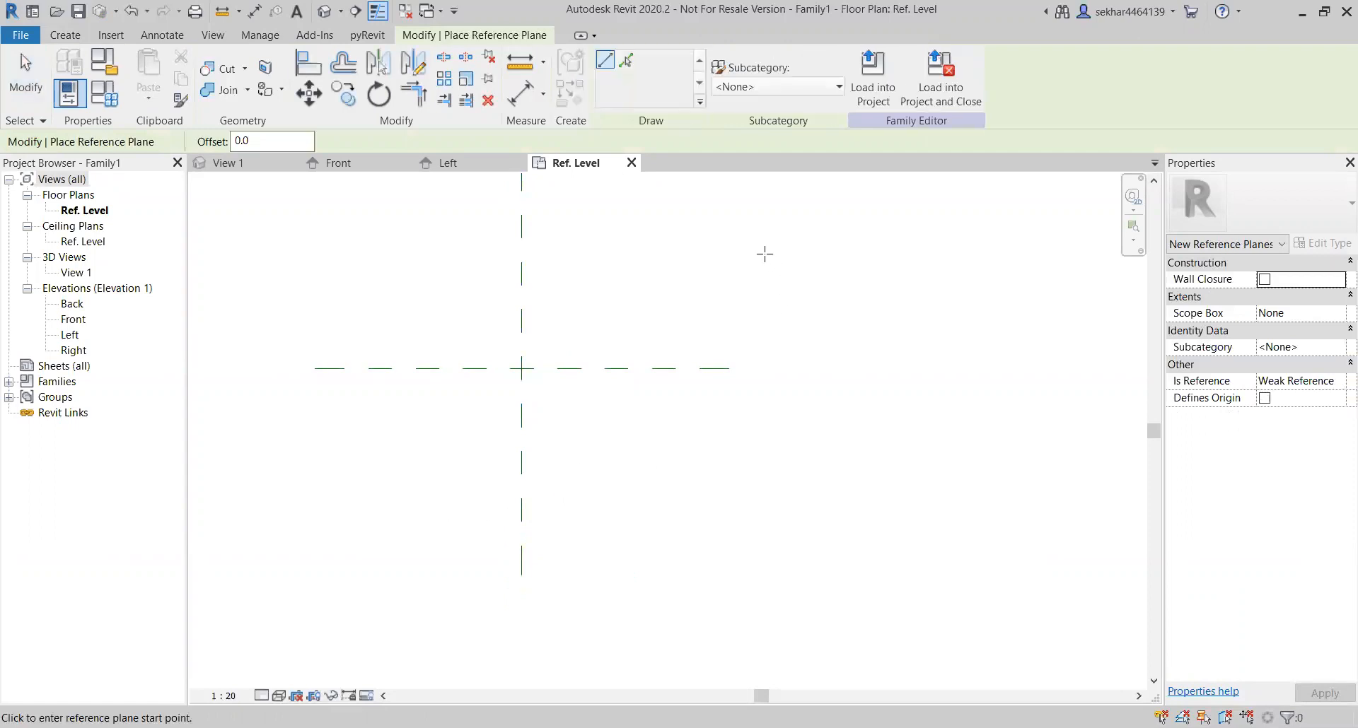
{"action": "left_click", "coordinate": [882, 443]}
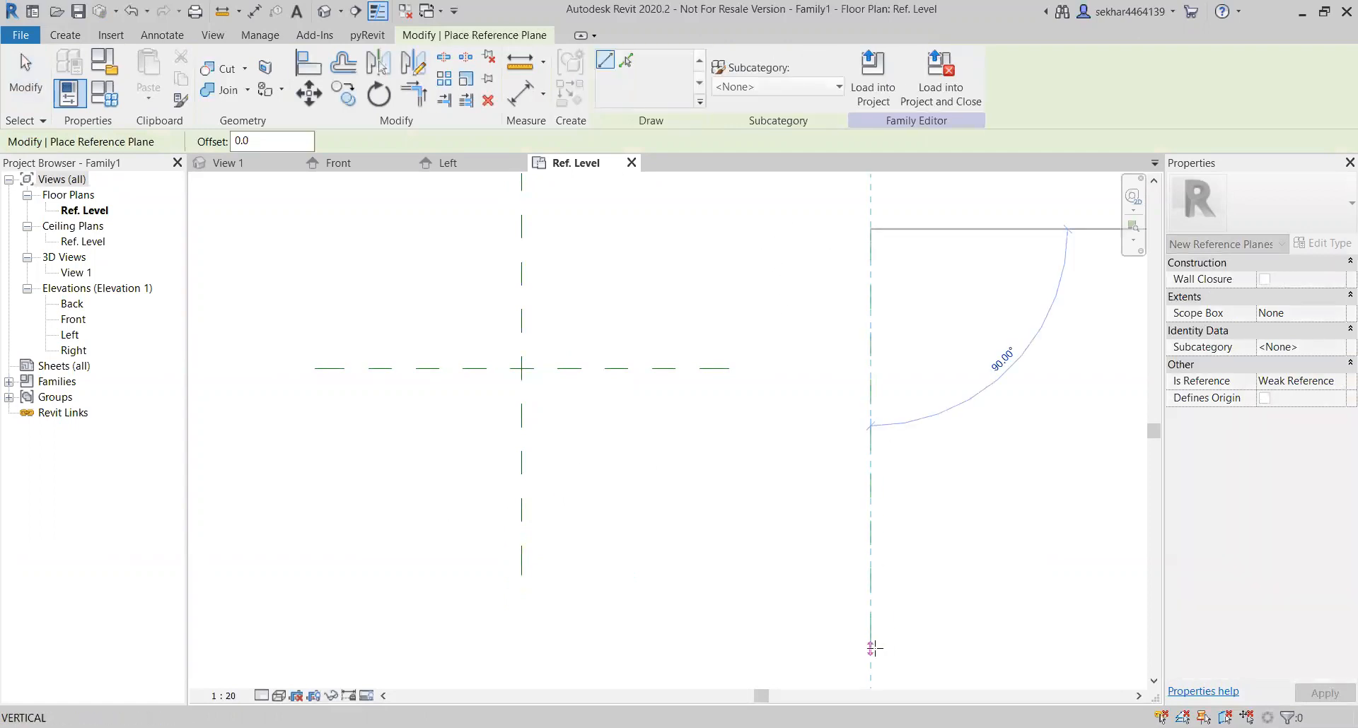
{"action": "left_click", "coordinate": [871, 633]}
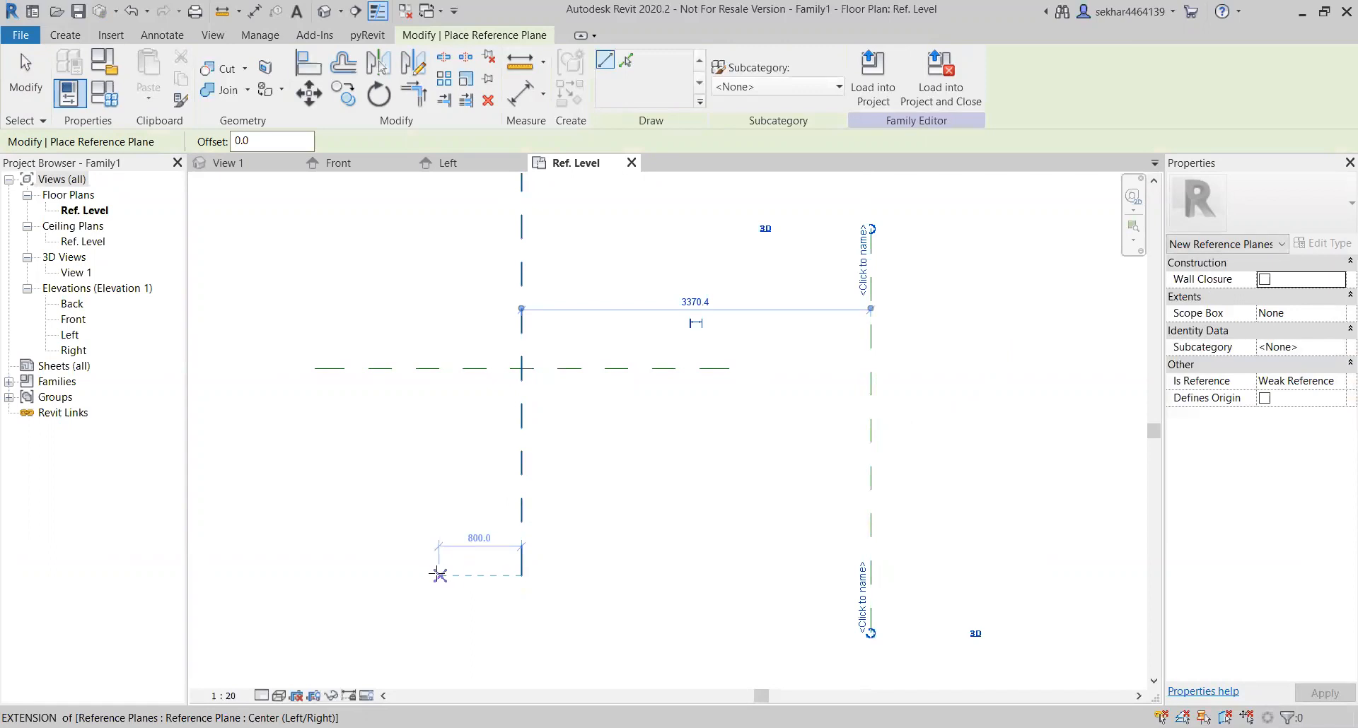
{"action": "scroll", "coordinate": [407, 520], "scroll_direction": "down", "scroll_amount": 2}
{"action": "left_click", "coordinate": [367, 606]}
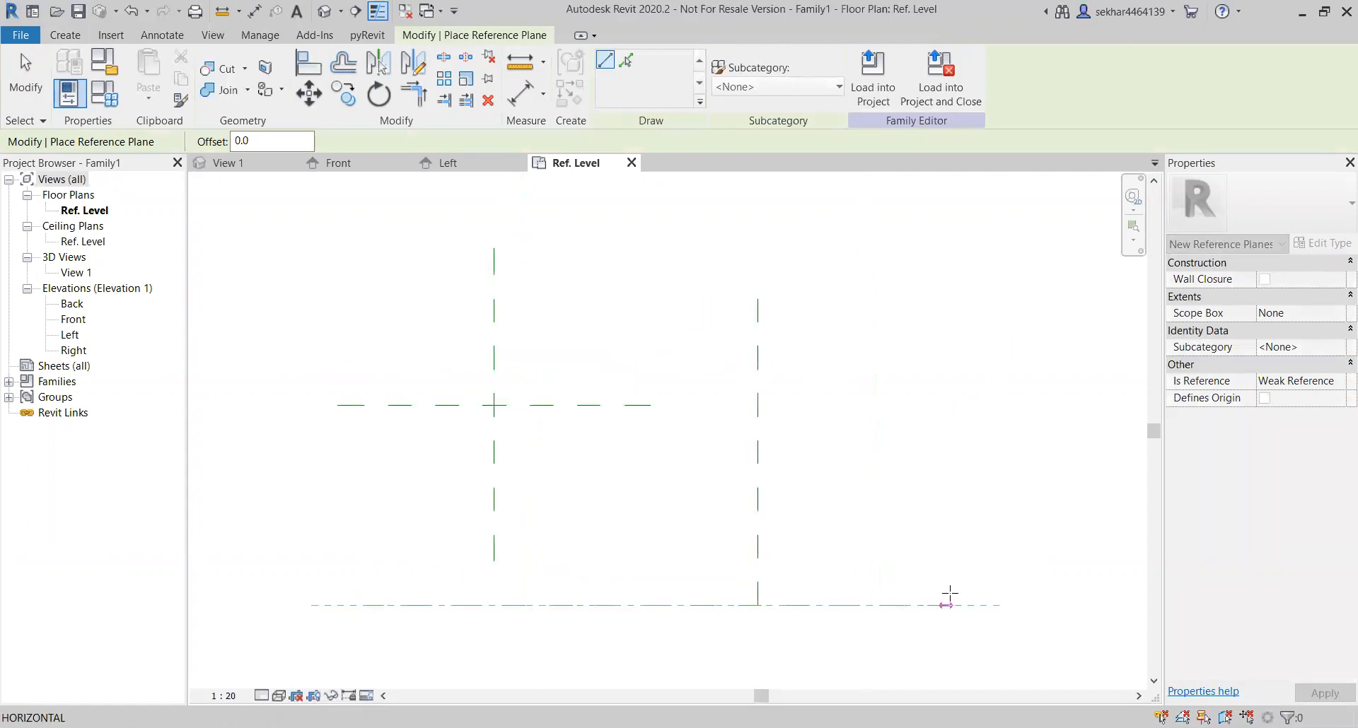
{"action": "left_click", "coordinate": [954, 595]}
{"action": "key", "text": "ctrl+z"}
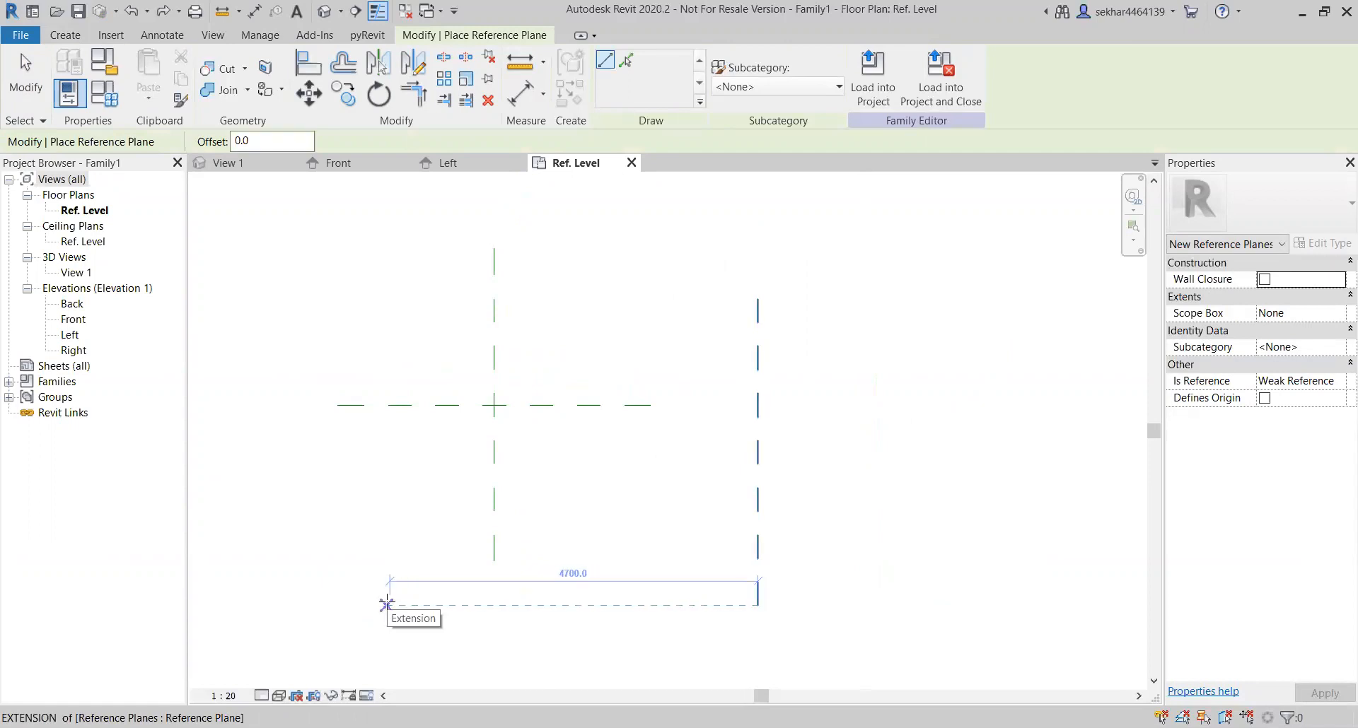
Step: Draw a horizontal reference plane about 2558 mm below the Center (Front/Back) plane, crossing both vertical planes
{"action": "left_click", "coordinate": [384, 604]}
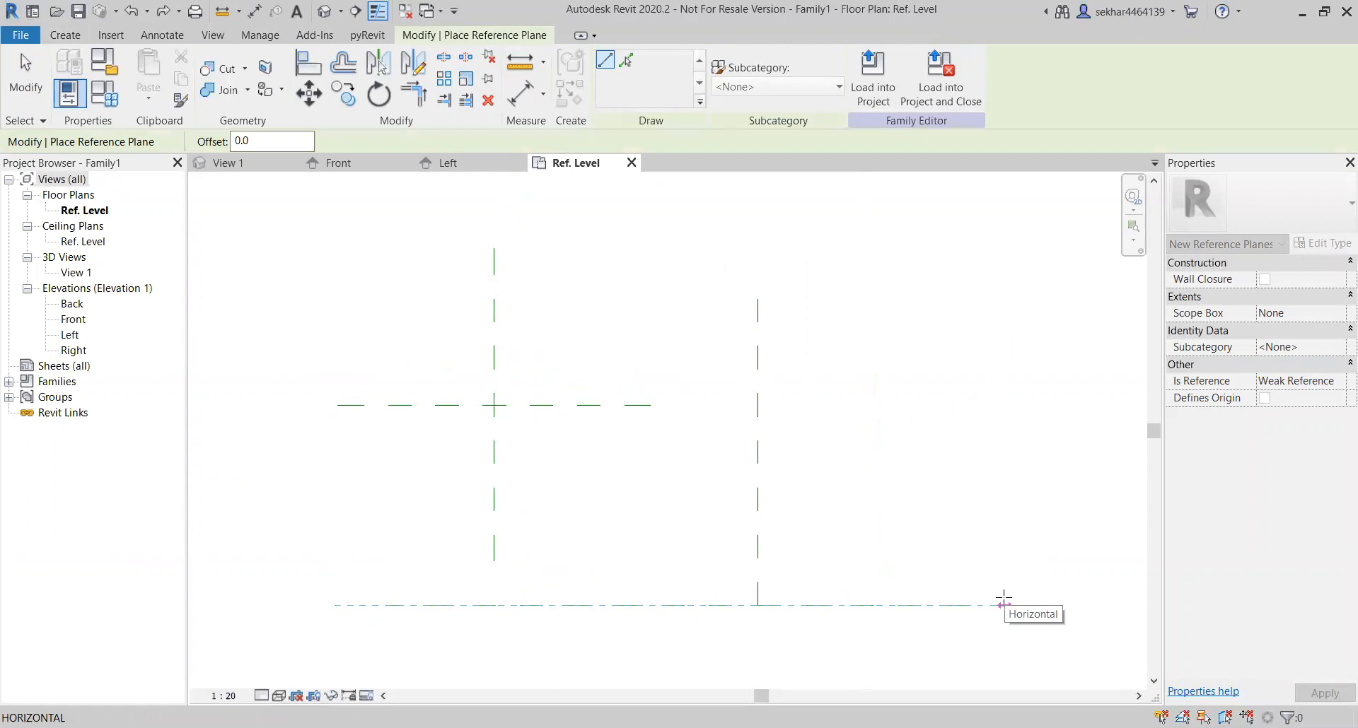
{"action": "left_click", "coordinate": [1004, 601]}
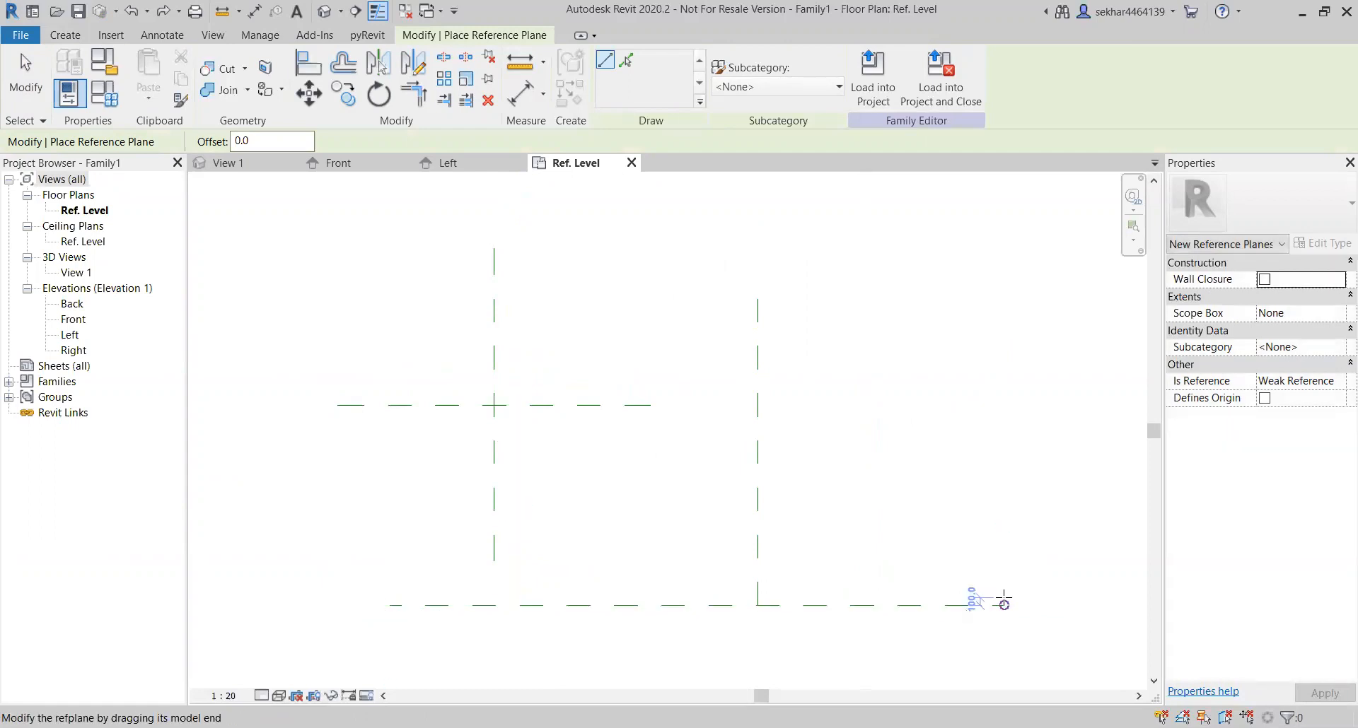
{"action": "key", "text": "Escape"}
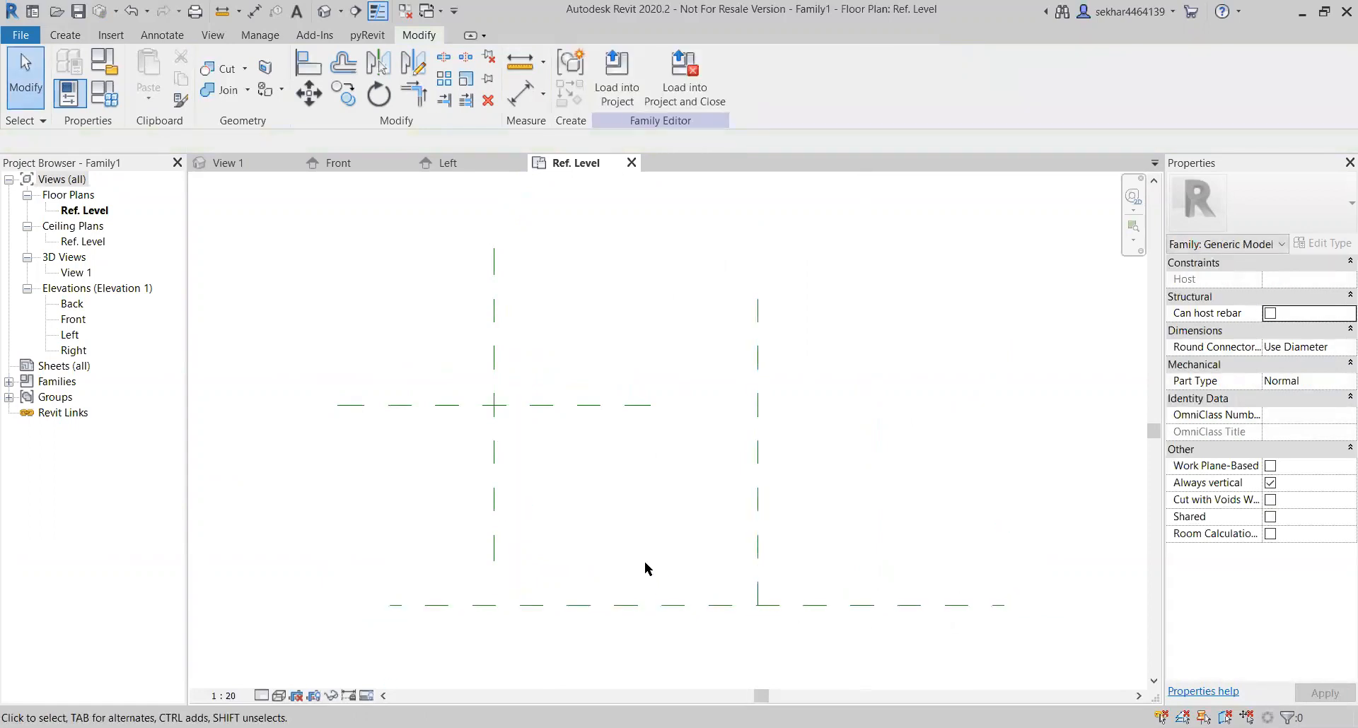
{"action": "left_click_drag", "start_coordinate": [521, 553], "coordinate": [453, 524]}
{"action": "left_click", "coordinate": [549, 439]}
{"action": "left_click_drag", "start_coordinate": [565, 483], "coordinate": [476, 465]}
{"action": "left_click", "coordinate": [673, 464]}
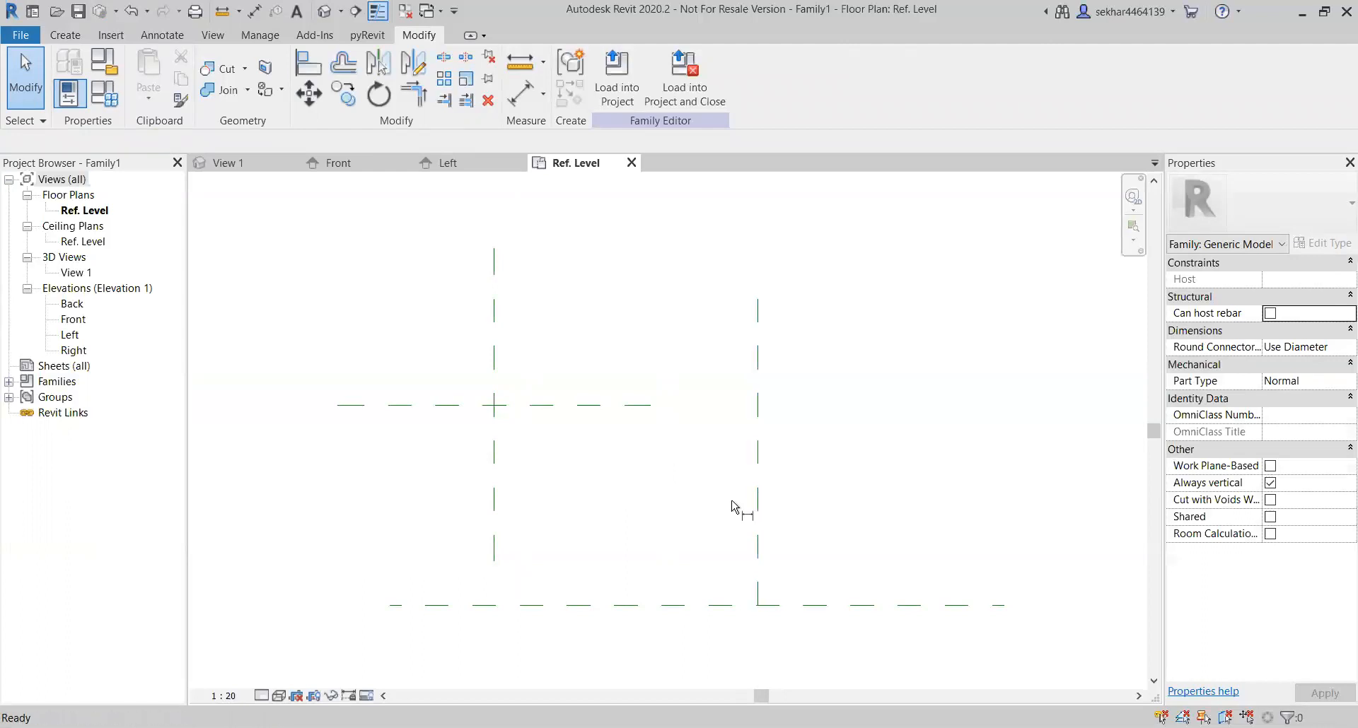
Step: Add aligned dimensions between the two vertical reference planes and between the two horizontal reference planes
{"action": "key", "text": "d"}
{"action": "key", "text": "i"}
{"action": "left_click", "coordinate": [503, 477]}
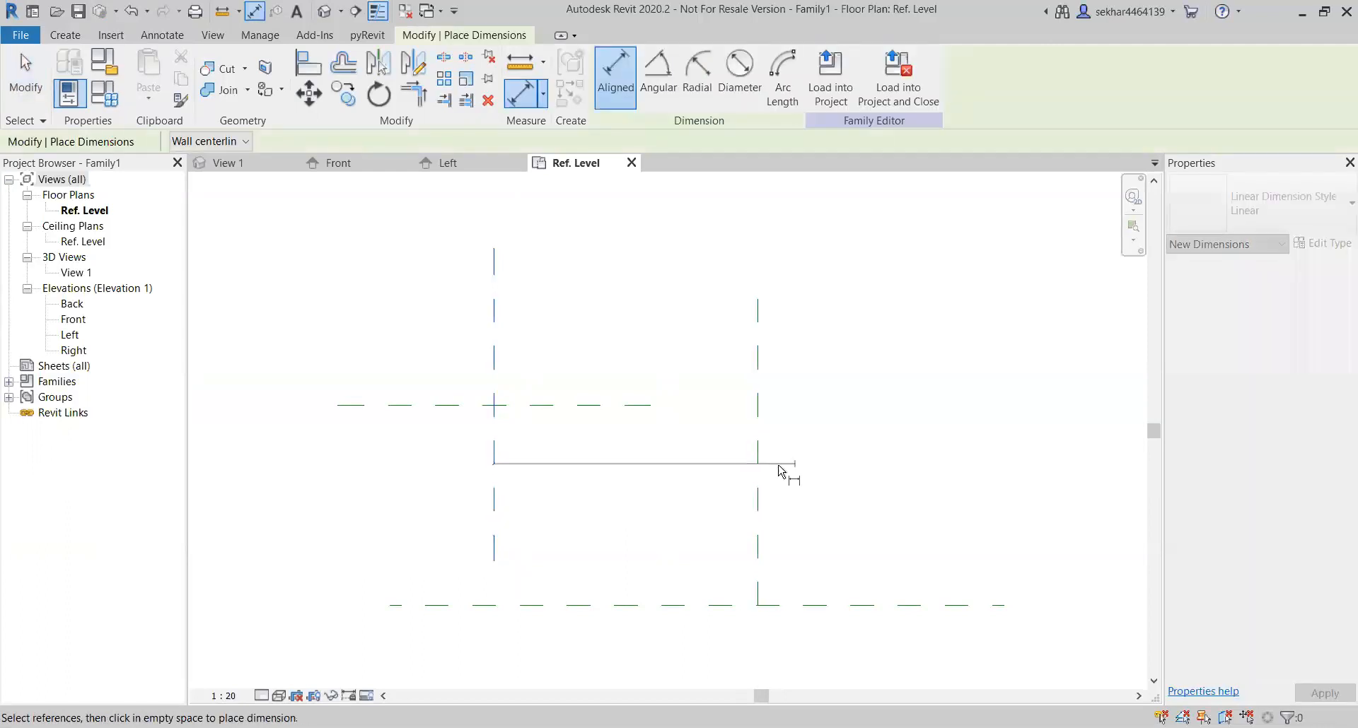
{"action": "left_click", "coordinate": [760, 477]}
{"action": "left_click", "coordinate": [681, 272]}
{"action": "left_click", "coordinate": [584, 406]}
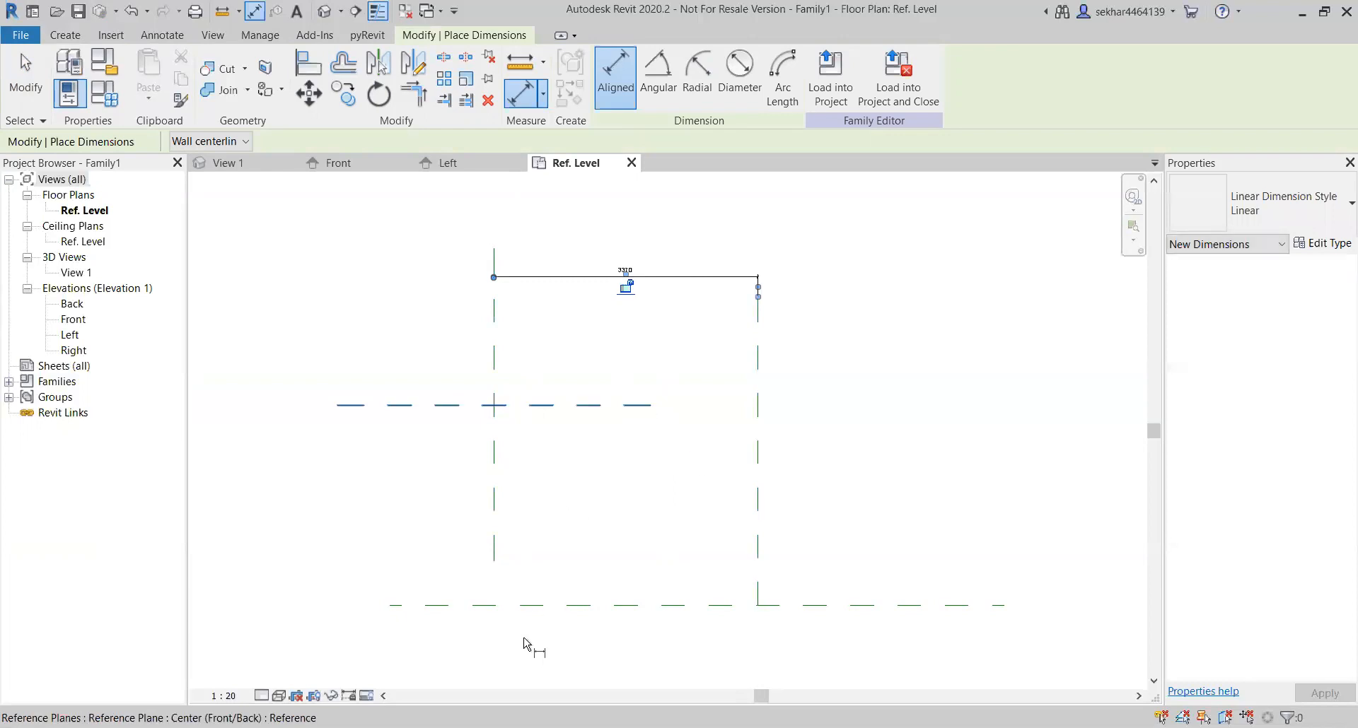
{"action": "left_click", "coordinate": [532, 606]}
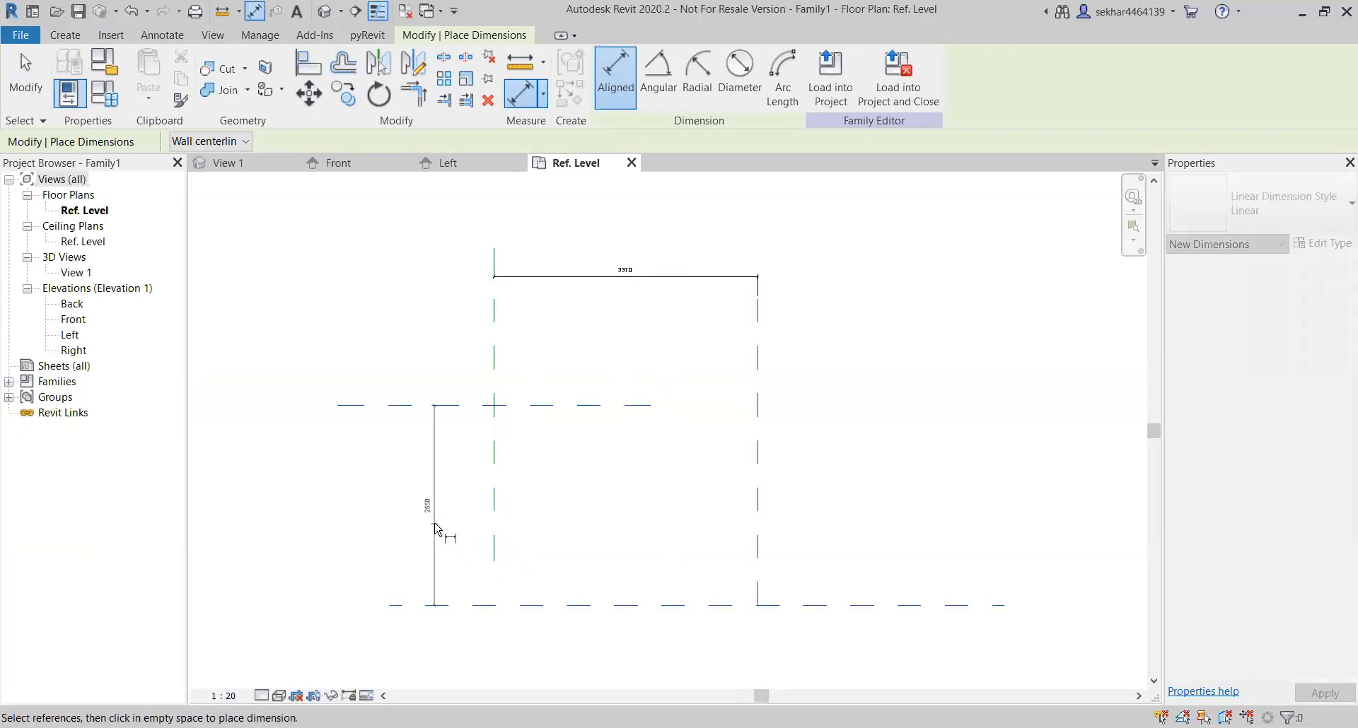
{"action": "left_click", "coordinate": [437, 504]}
{"action": "key", "text": "Escape"}
{"action": "key", "text": "Escape"}
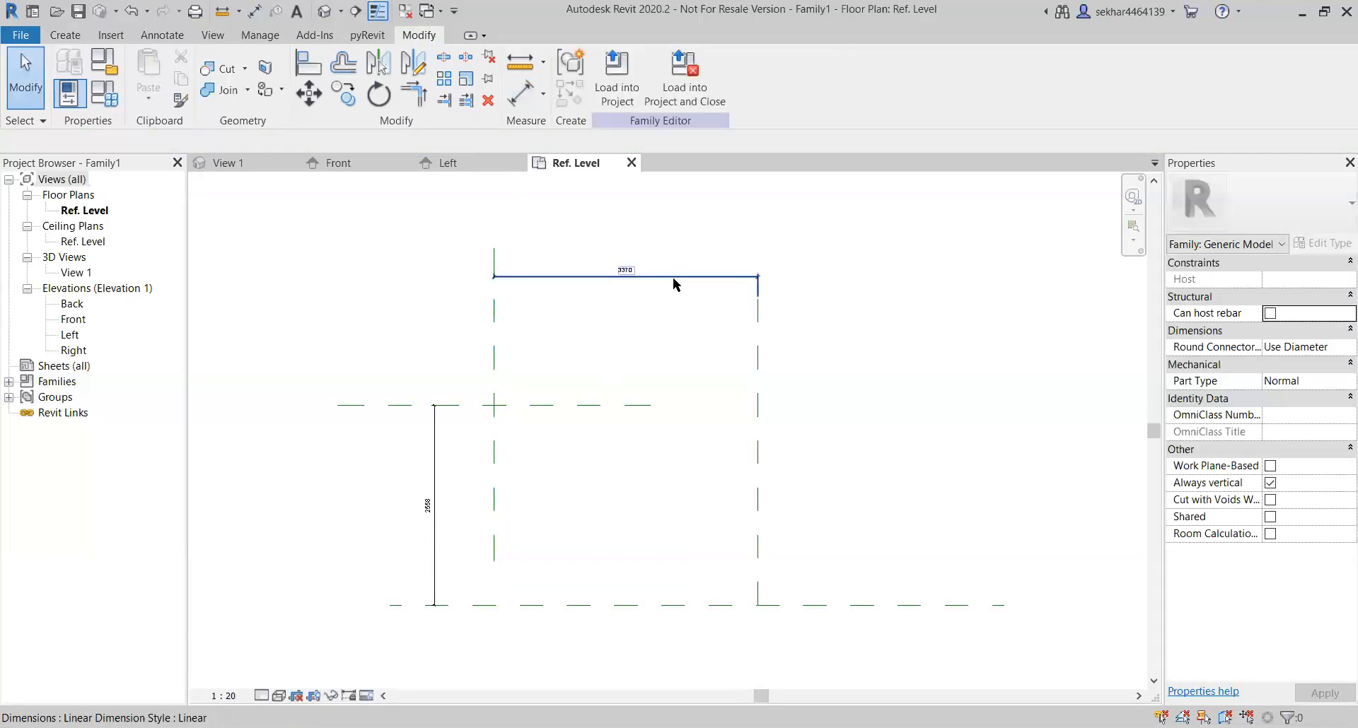
Step: Set the distance between the two vertical reference planes to 2000 by moving the right-hand plane
{"action": "left_click", "coordinate": [757, 357]}
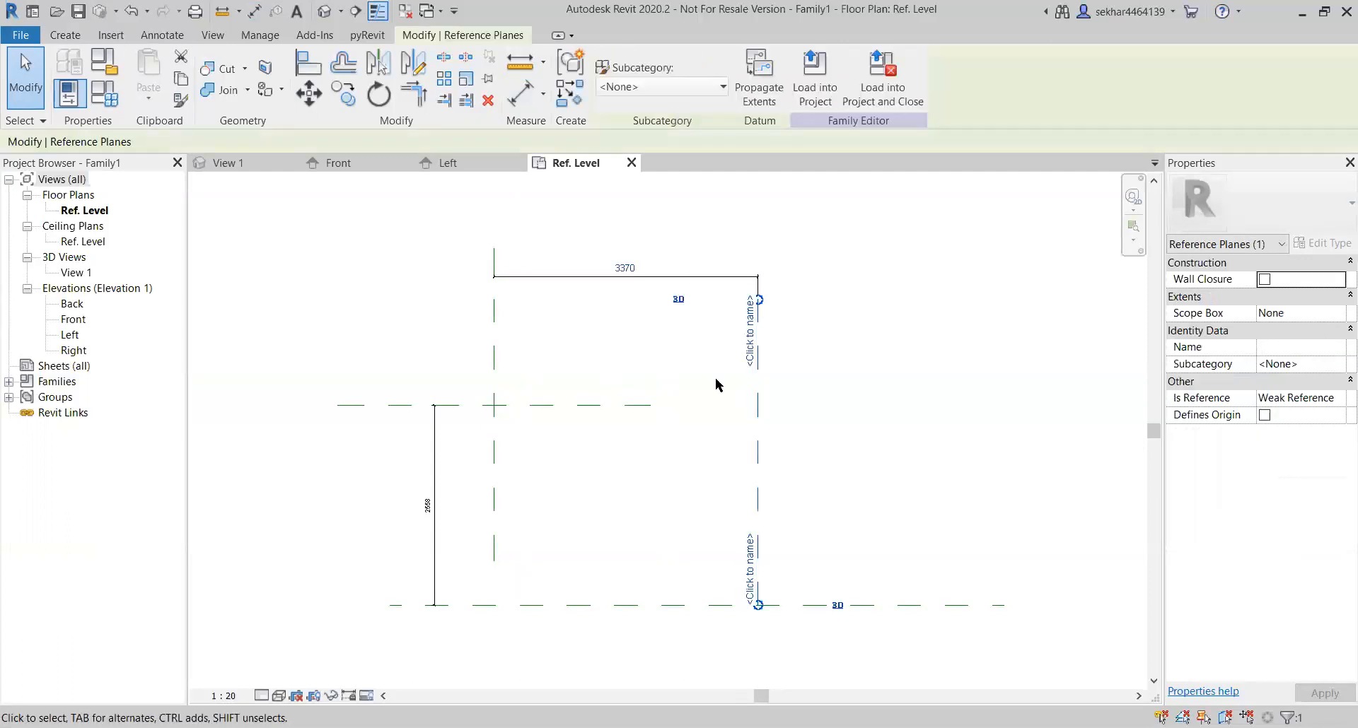
{"action": "left_click", "coordinate": [645, 277]}
{"action": "type", "text": "2000"}
{"action": "key", "text": "Return"}
{"action": "key", "text": "Escape"}
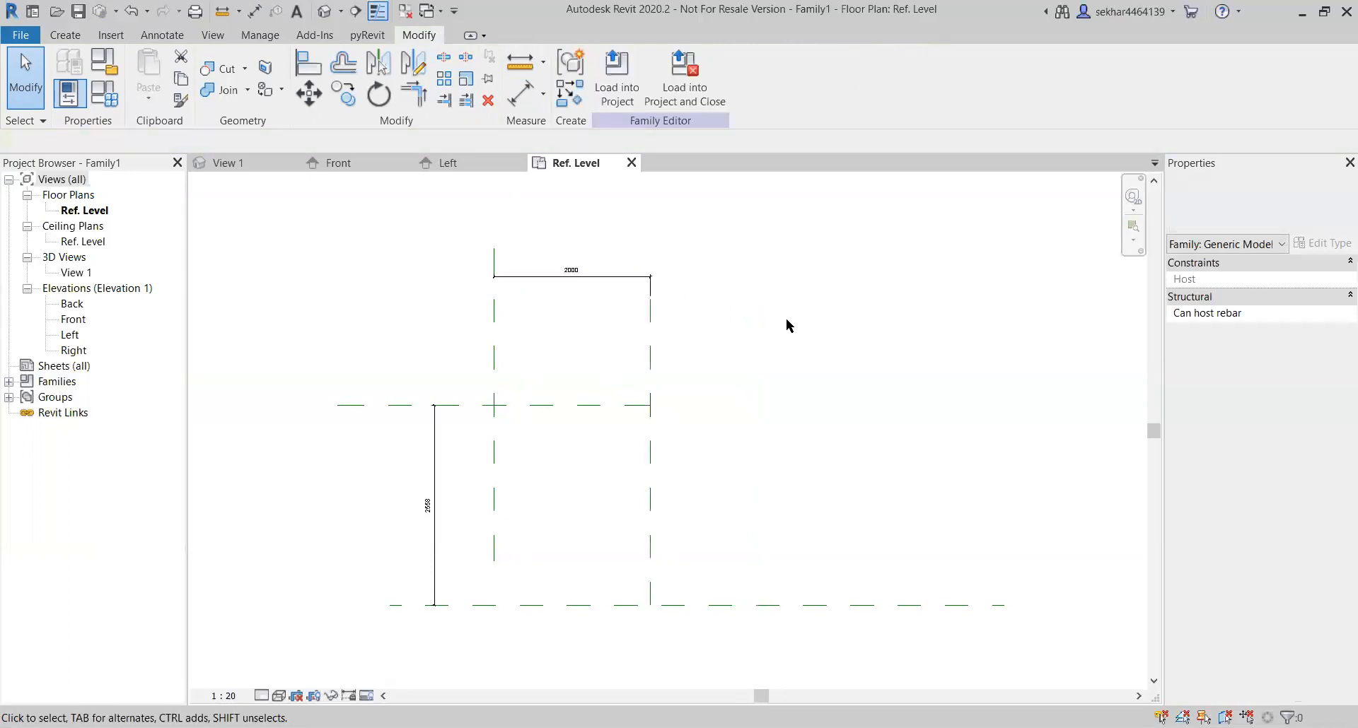
Step: Set the distance between the two horizontal reference planes to 1000 by moving the lower plane
{"action": "left_click", "coordinate": [485, 606]}
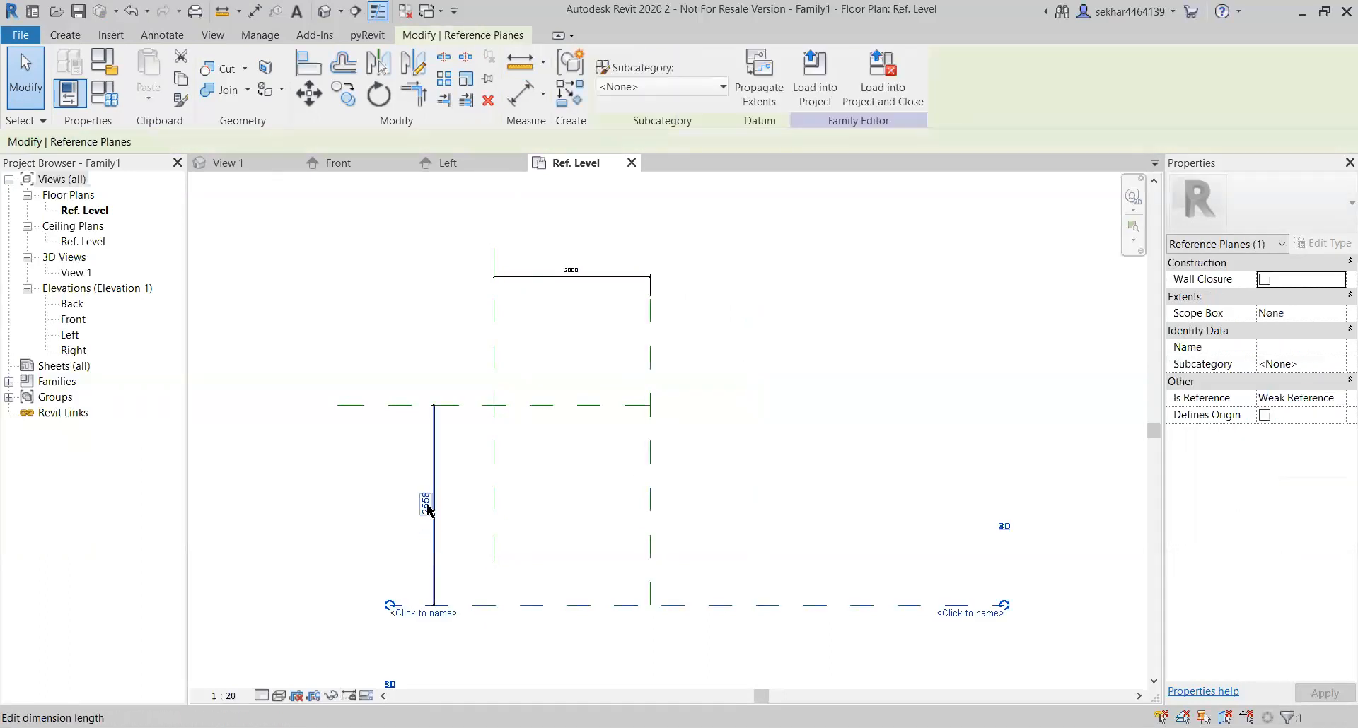
{"action": "left_click", "coordinate": [427, 506]}
{"action": "type", "text": "1000"}
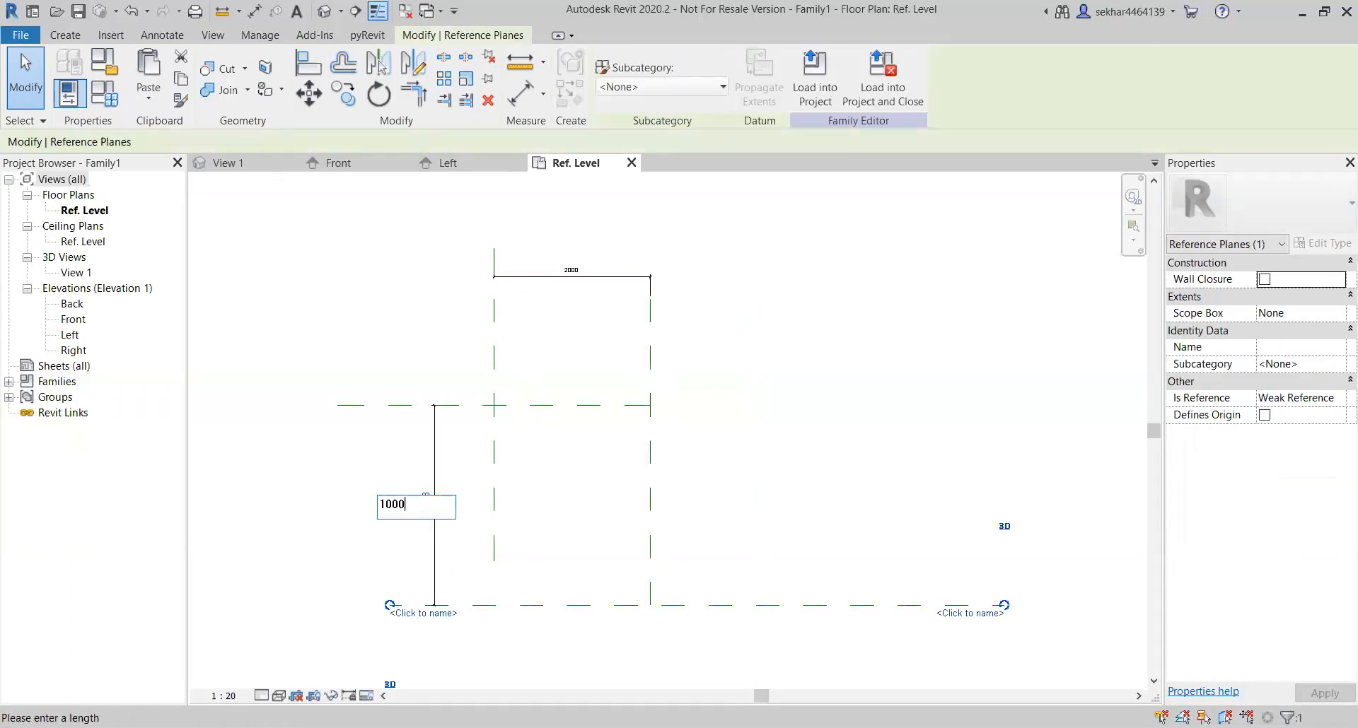
{"action": "key", "text": "Return"}
{"action": "key", "text": "Escape"}
Step: Examine the dimensioned reference plane layout and the intersection of the two center planes in plan
{"action": "scroll", "coordinate": [576, 436], "scroll_direction": "up", "scroll_amount": 4}
{"action": "middle_click_drag", "start_coordinate": [666, 448], "coordinate": [694, 406]}
{"action": "scroll", "coordinate": [694, 407], "scroll_direction": "down", "scroll_amount": 1}
{"action": "middle_click_drag", "start_coordinate": [863, 473], "coordinate": [880, 549]}
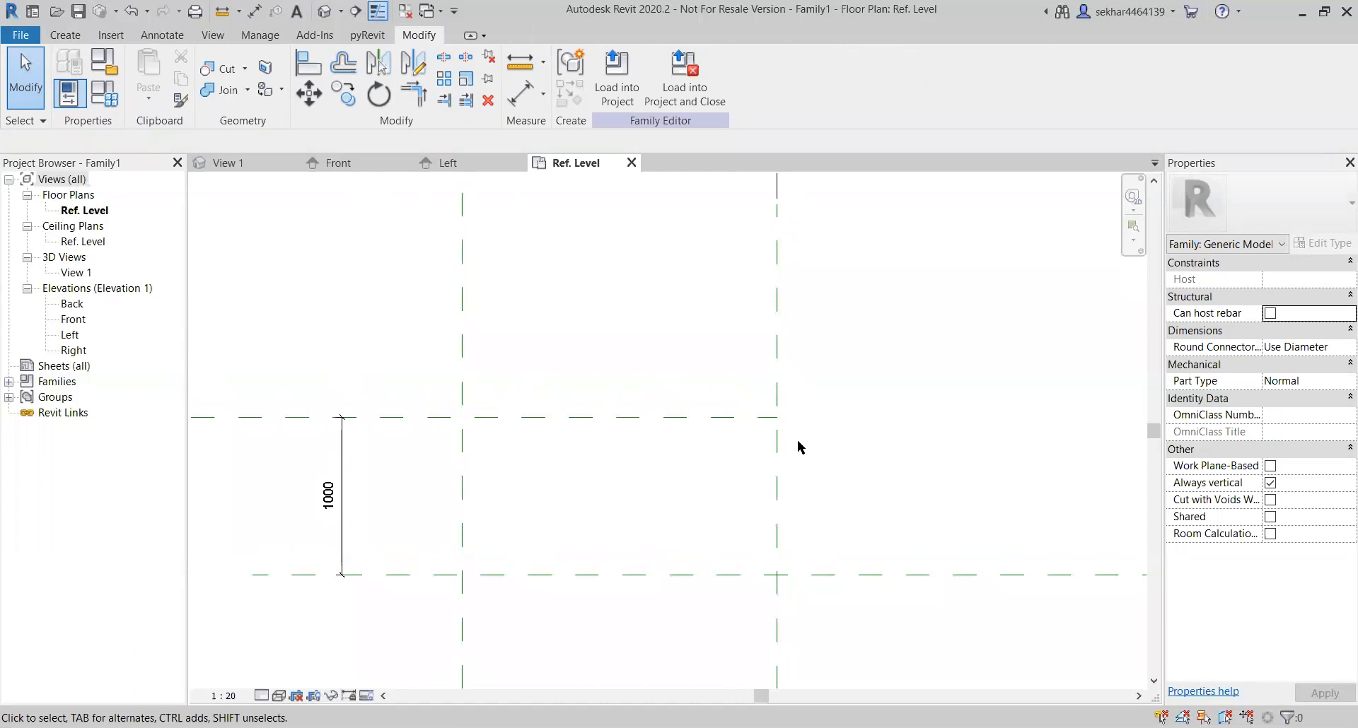
{"action": "middle_click_drag", "start_coordinate": [622, 474], "coordinate": [670, 570]}
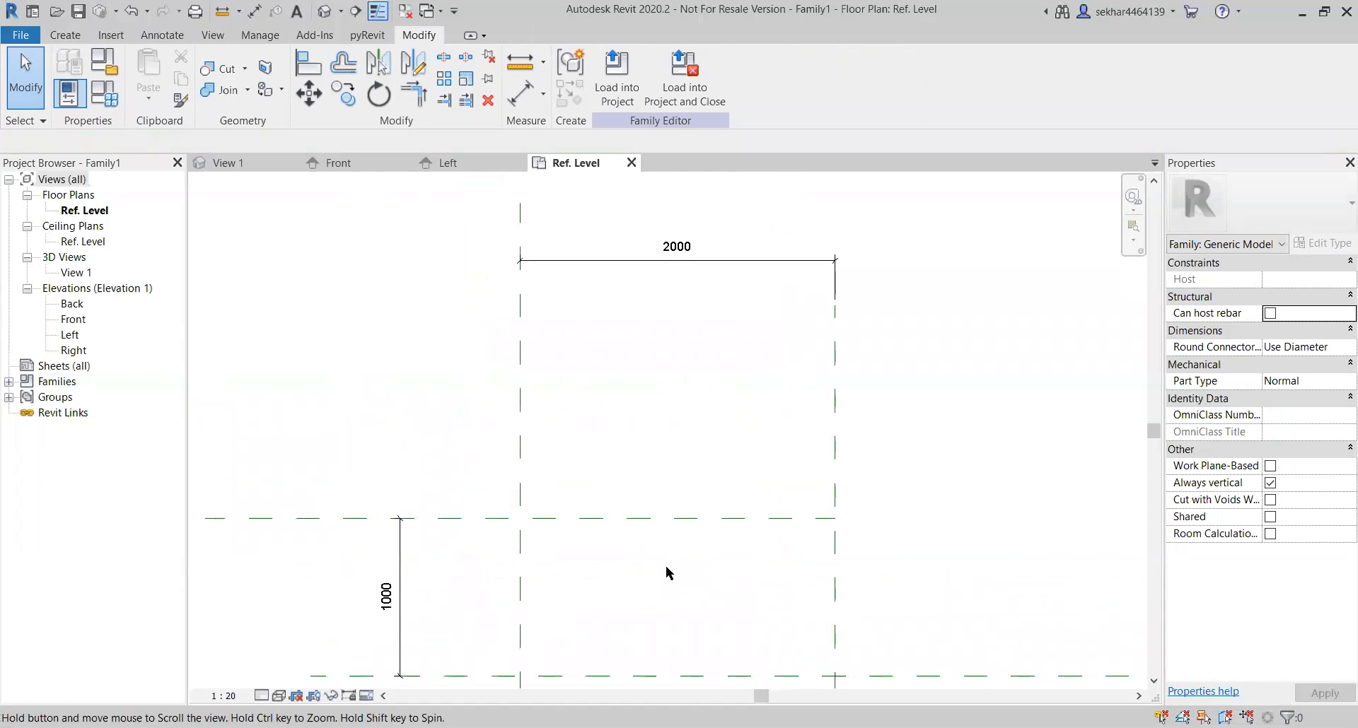
{"action": "left_click_drag", "start_coordinate": [574, 544], "coordinate": [452, 441]}
{"action": "scroll", "coordinate": [546, 493], "scroll_direction": "up", "scroll_amount": 2}
{"action": "scroll", "coordinate": [508, 492], "scroll_direction": "down", "scroll_amount": 2}
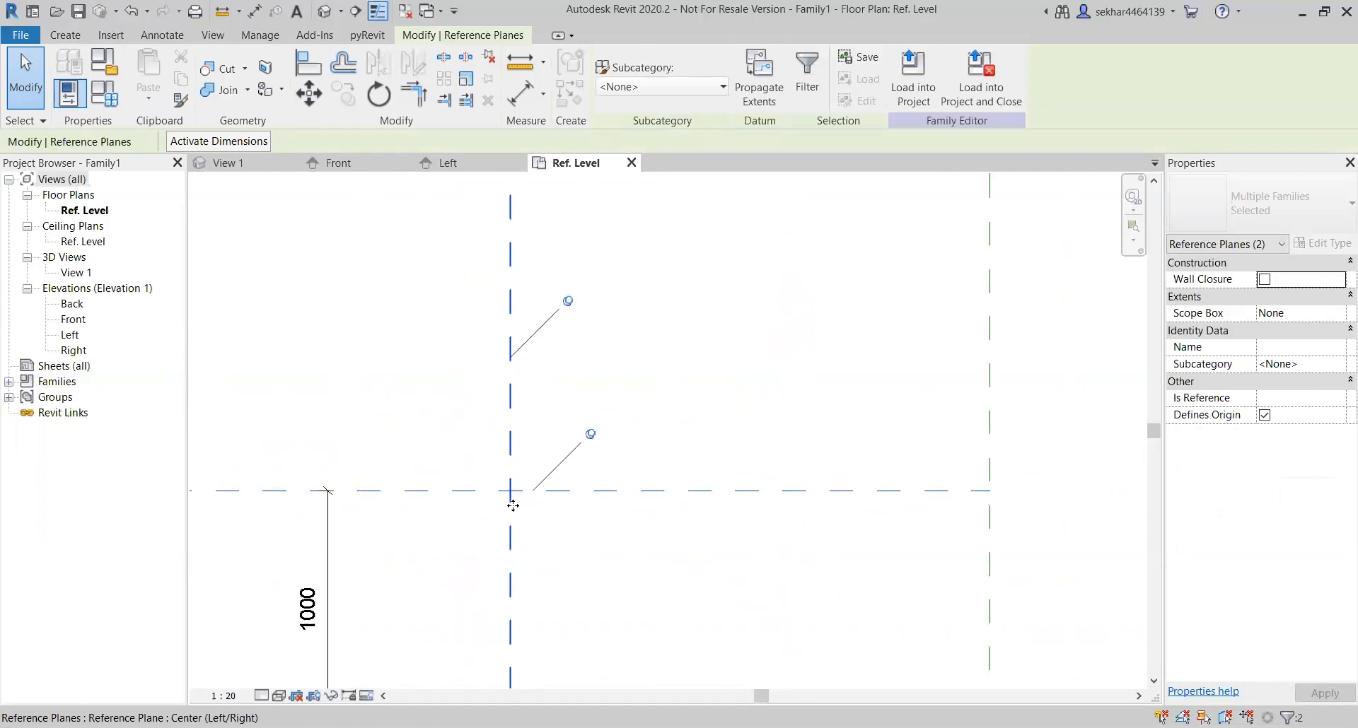
{"action": "left_click", "coordinate": [744, 357]}
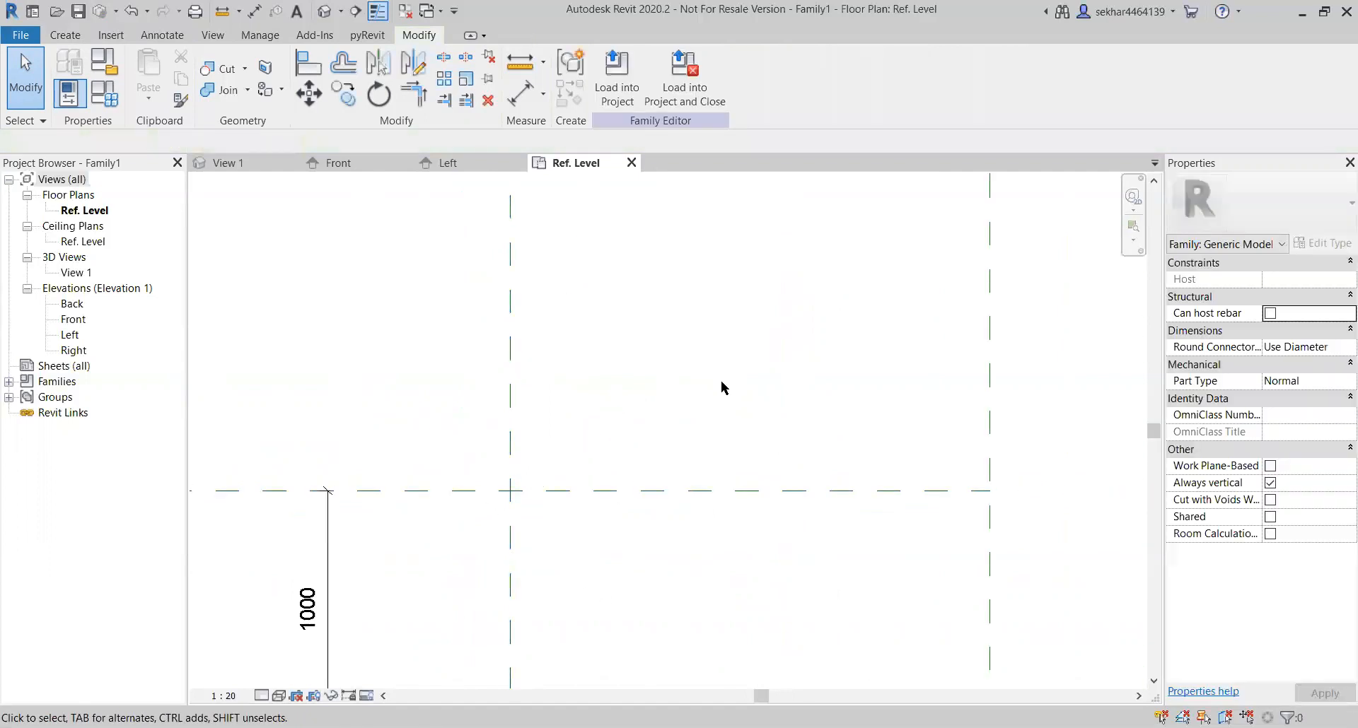
{"action": "scroll", "coordinate": [700, 576], "scroll_direction": "down", "scroll_amount": 3}
{"action": "middle_click_drag", "start_coordinate": [781, 524], "coordinate": [660, 531]}
{"action": "scroll", "coordinate": [586, 431], "scroll_direction": "up", "scroll_amount": 2}
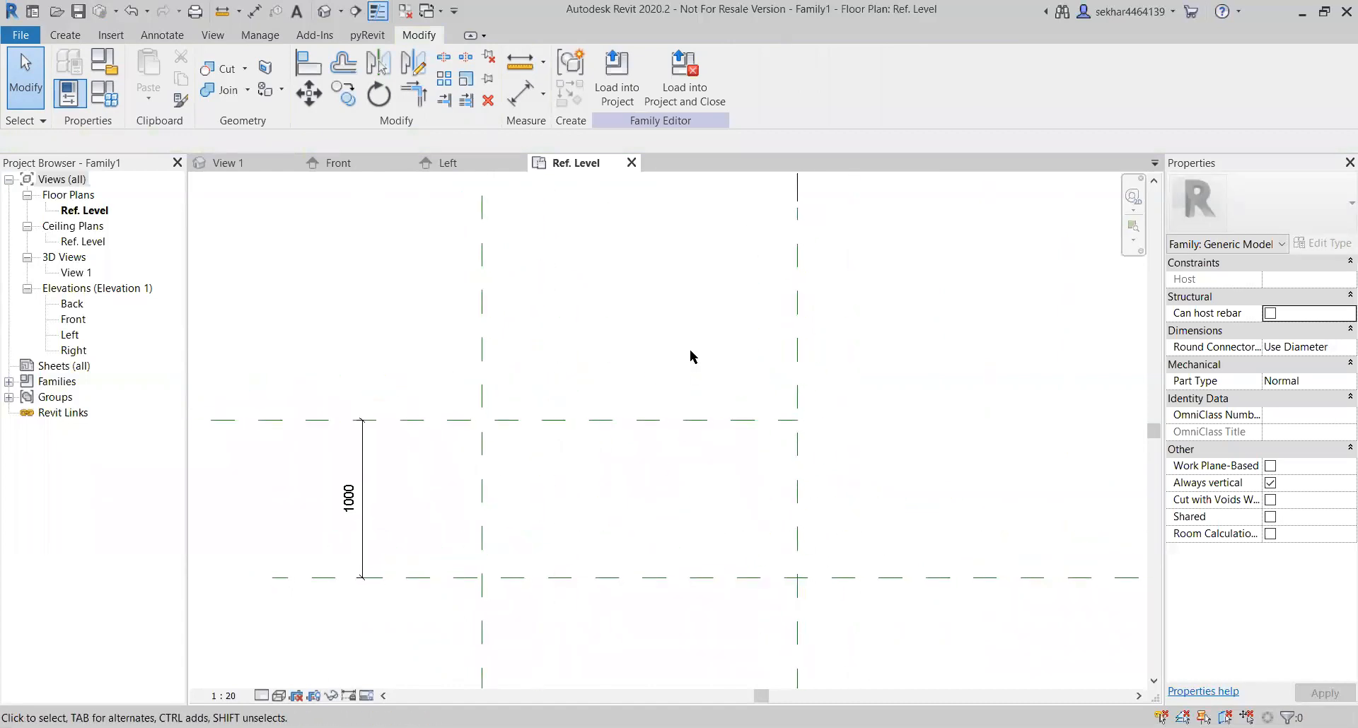
Step: Open the Front elevation and draw a horizontal reference plane about 1040 mm above Ref. Level, crossing both vertical planes
{"action": "left_click", "coordinate": [74, 321]}
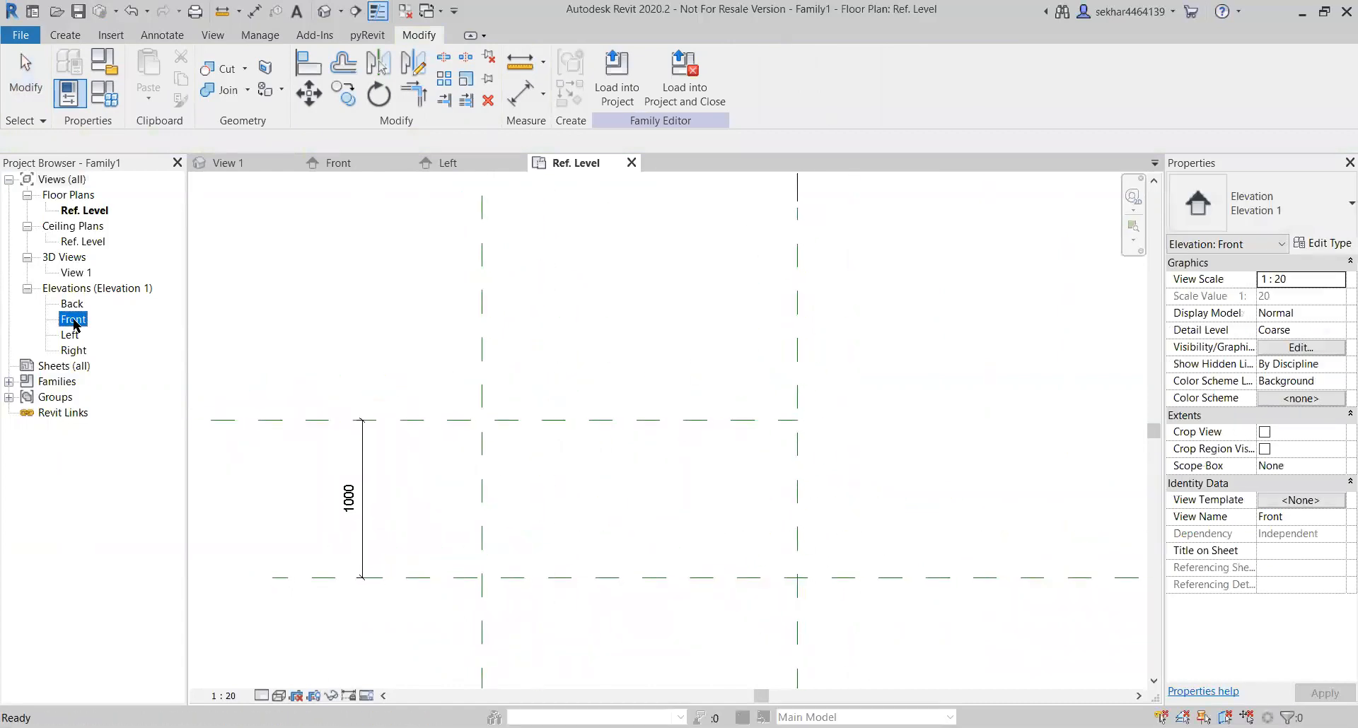
{"action": "double_click", "coordinate": [73, 321]}
{"action": "middle_click_drag", "start_coordinate": [718, 482], "coordinate": [584, 508]}
{"action": "left_click_drag", "start_coordinate": [585, 507], "coordinate": [450, 436]}
{"action": "key", "text": "r"}
{"action": "key", "text": "p"}
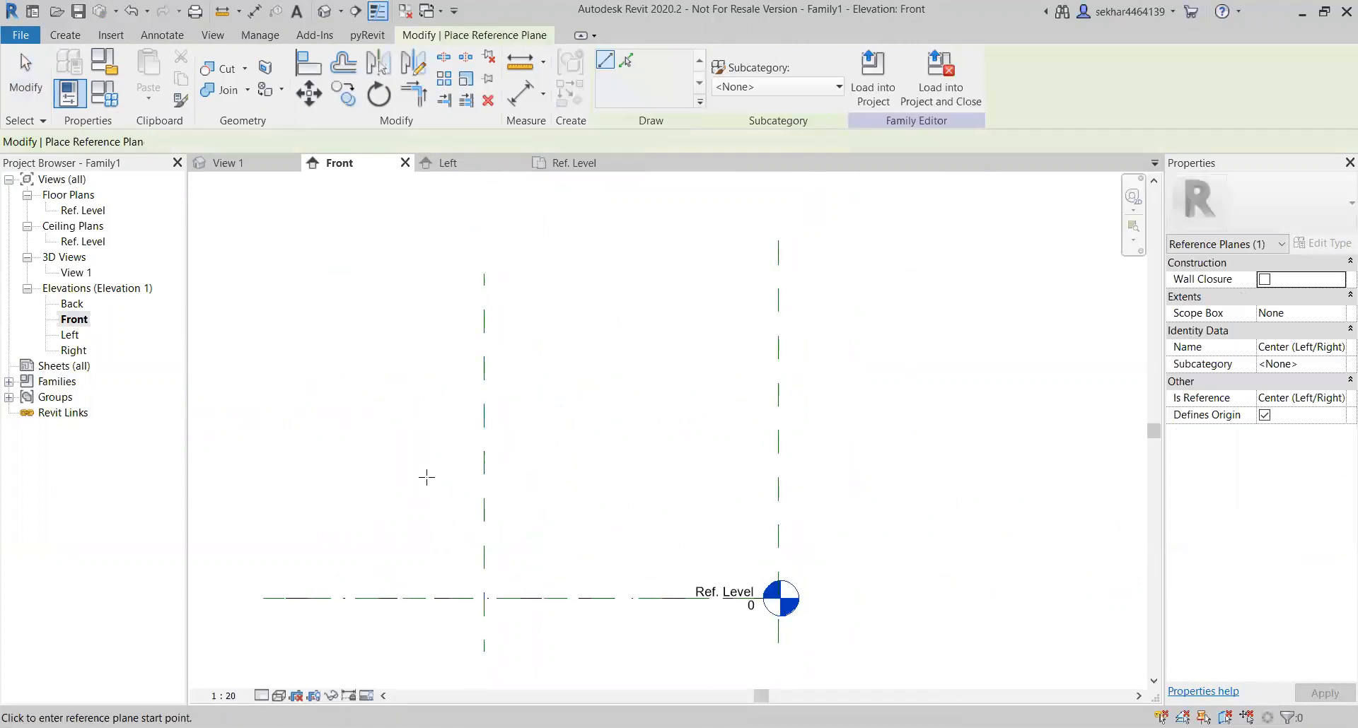
{"action": "left_click", "coordinate": [403, 446]}
{"action": "left_click", "coordinate": [888, 446]}
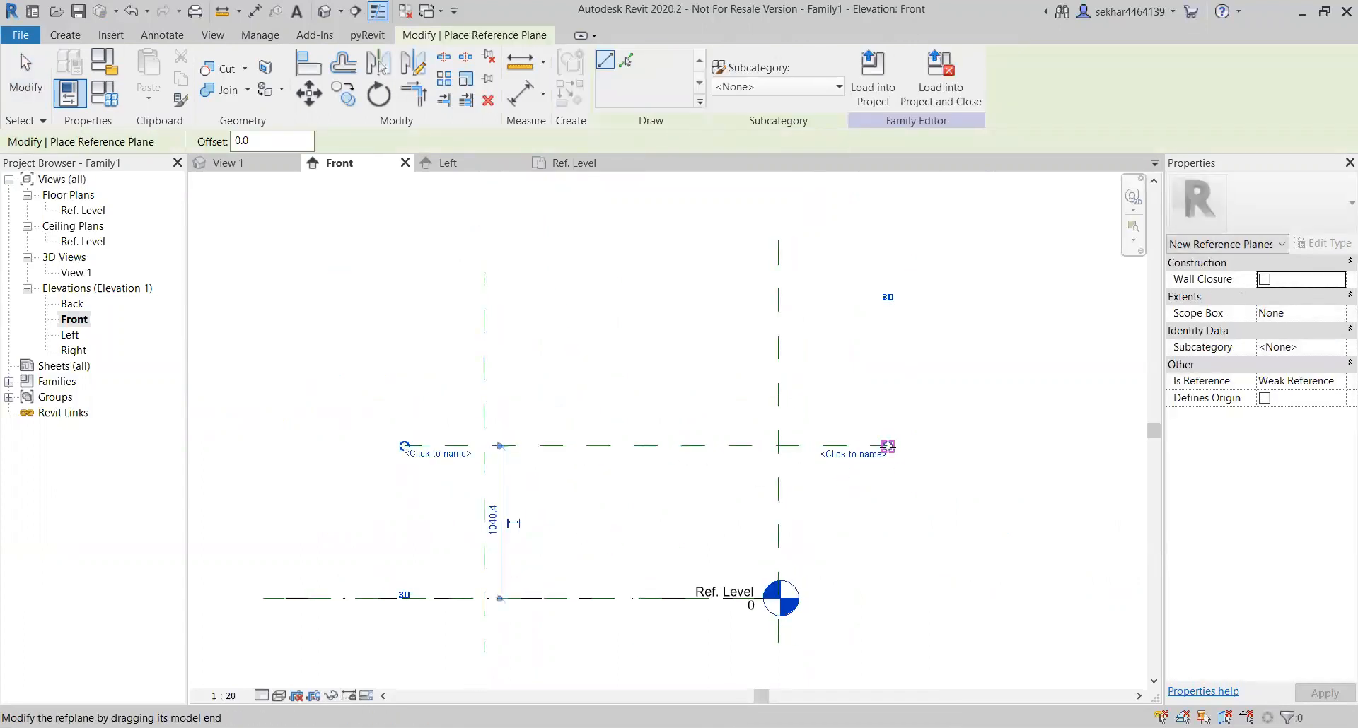
{"action": "key", "text": "Escape"}
{"action": "key", "text": "Escape"}
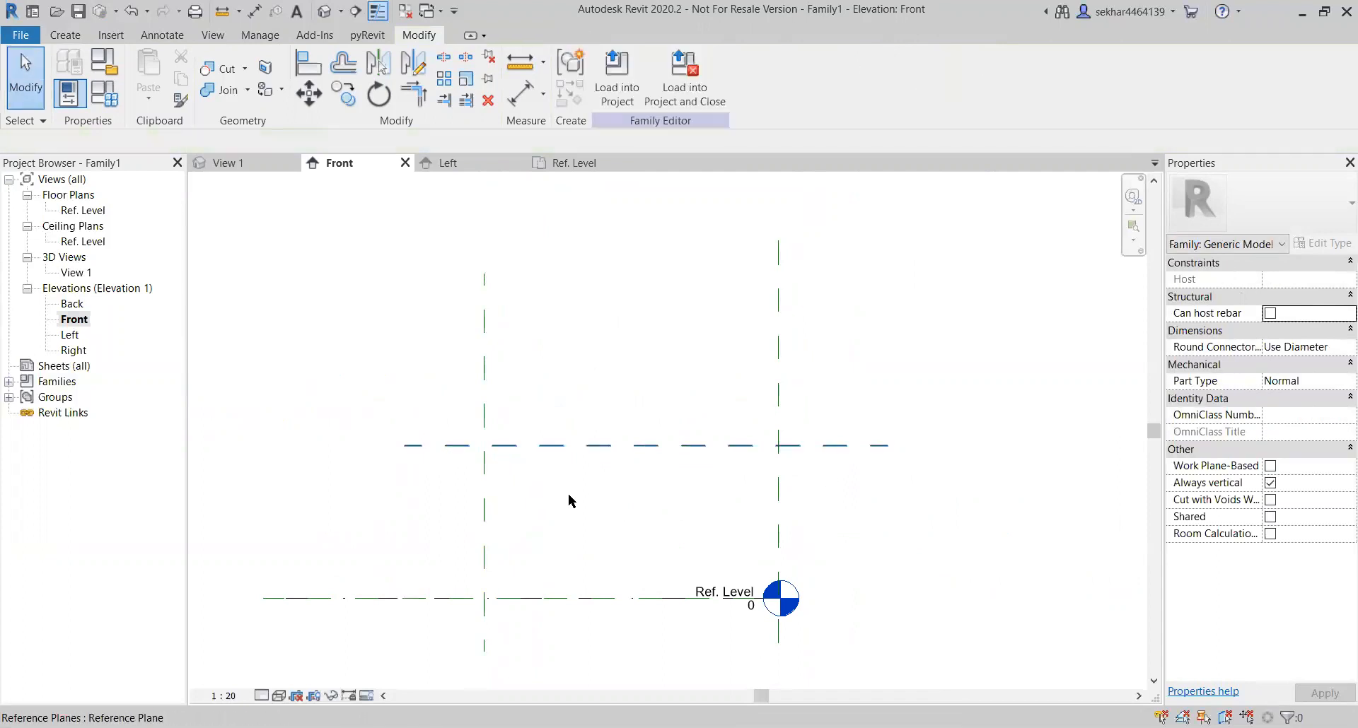
Step: Set the new horizontal reference plane's height above Ref. Level to 750
{"action": "left_click", "coordinate": [500, 446]}
{"action": "left_click", "coordinate": [494, 522]}
{"action": "type", "text": "750"}
{"action": "key", "text": "Return"}
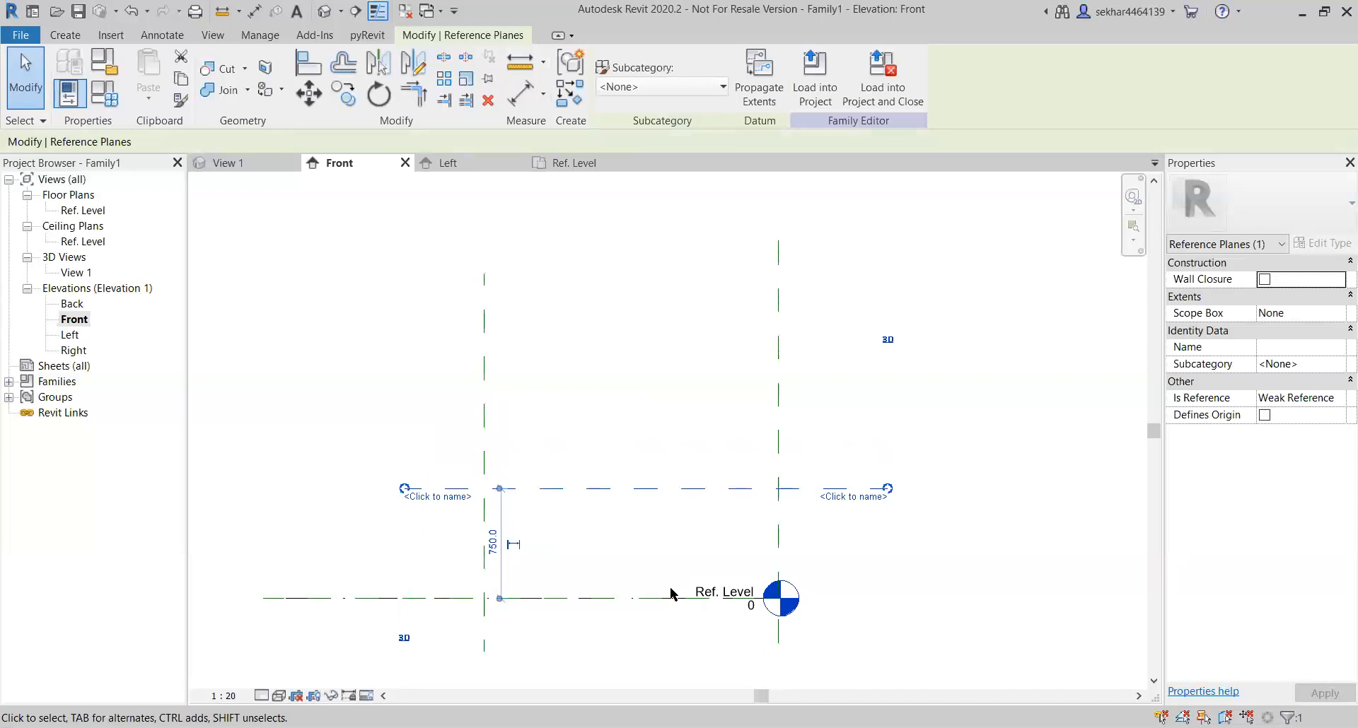
{"action": "key", "text": "Escape"}
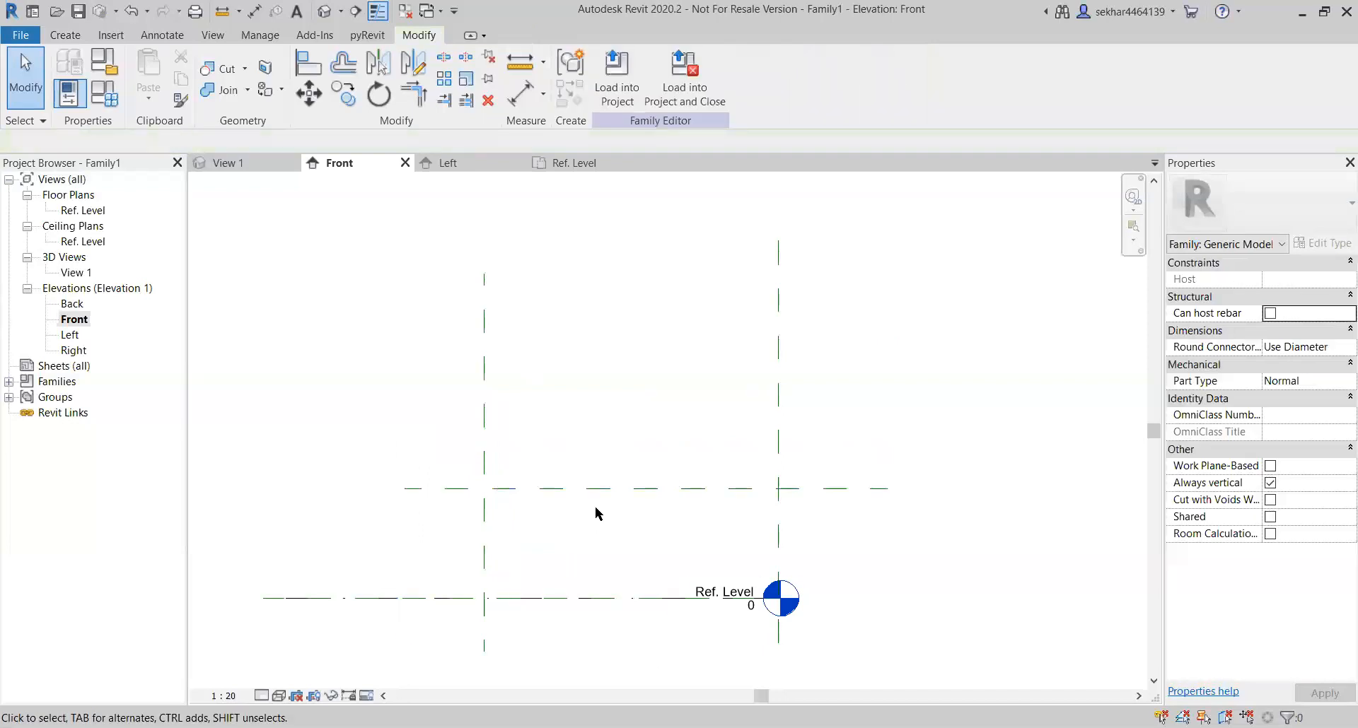
{"action": "left_click", "coordinate": [607, 488]}
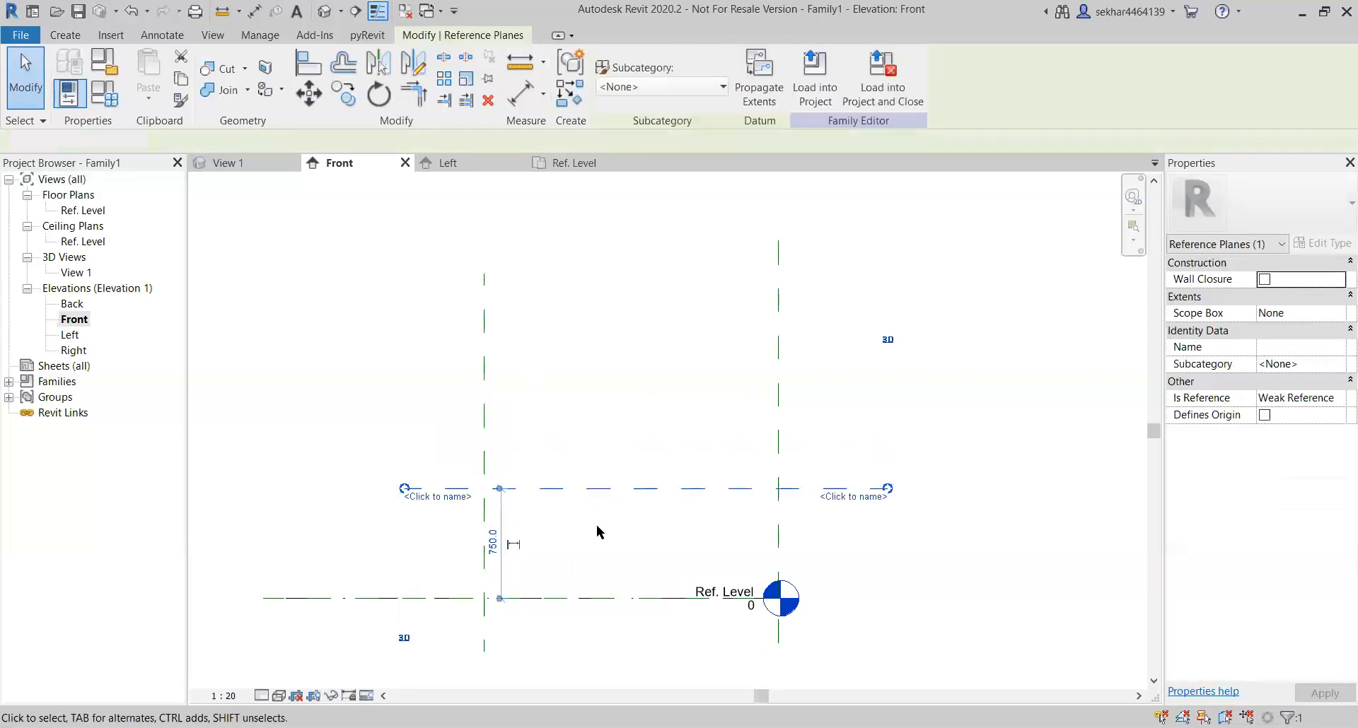
Step: Make the height dimension above Ref. Level permanent, place it outside the vertical planes, and label it with a new type parameter named Height
{"action": "key", "text": "Escape"}
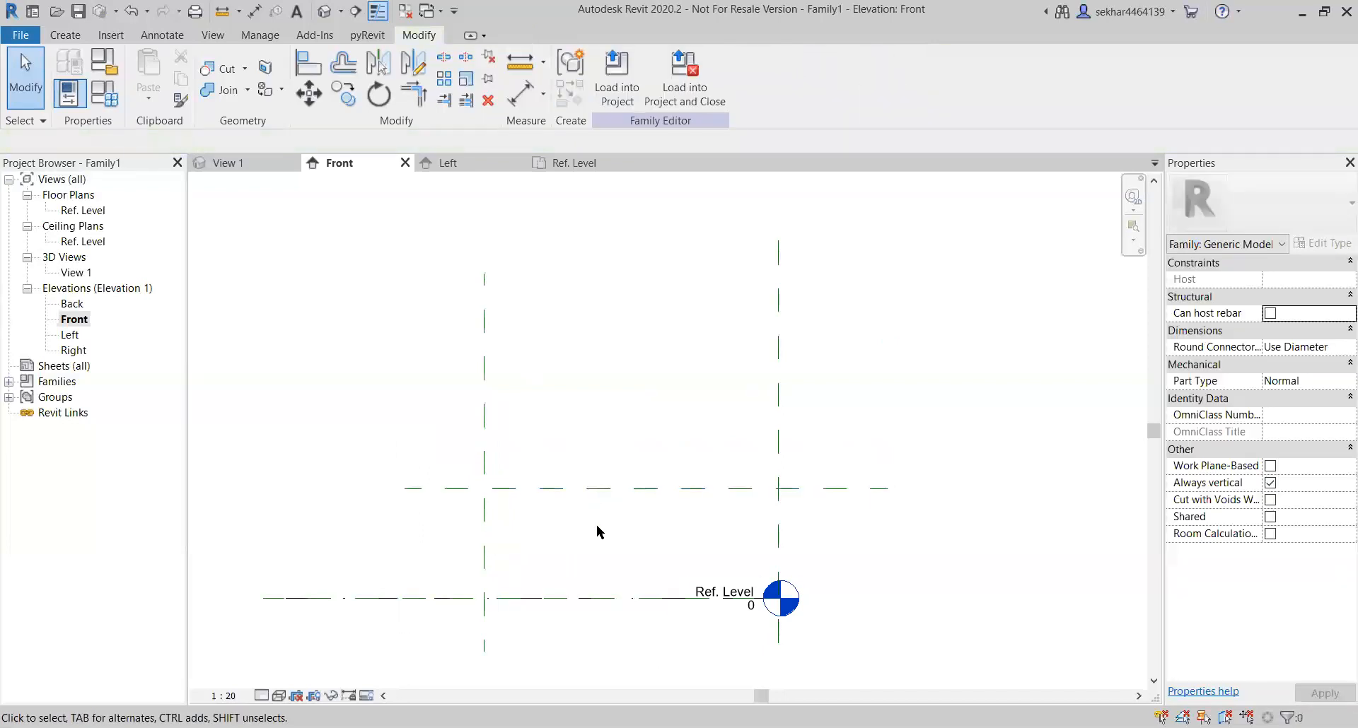
{"action": "left_click", "coordinate": [603, 488]}
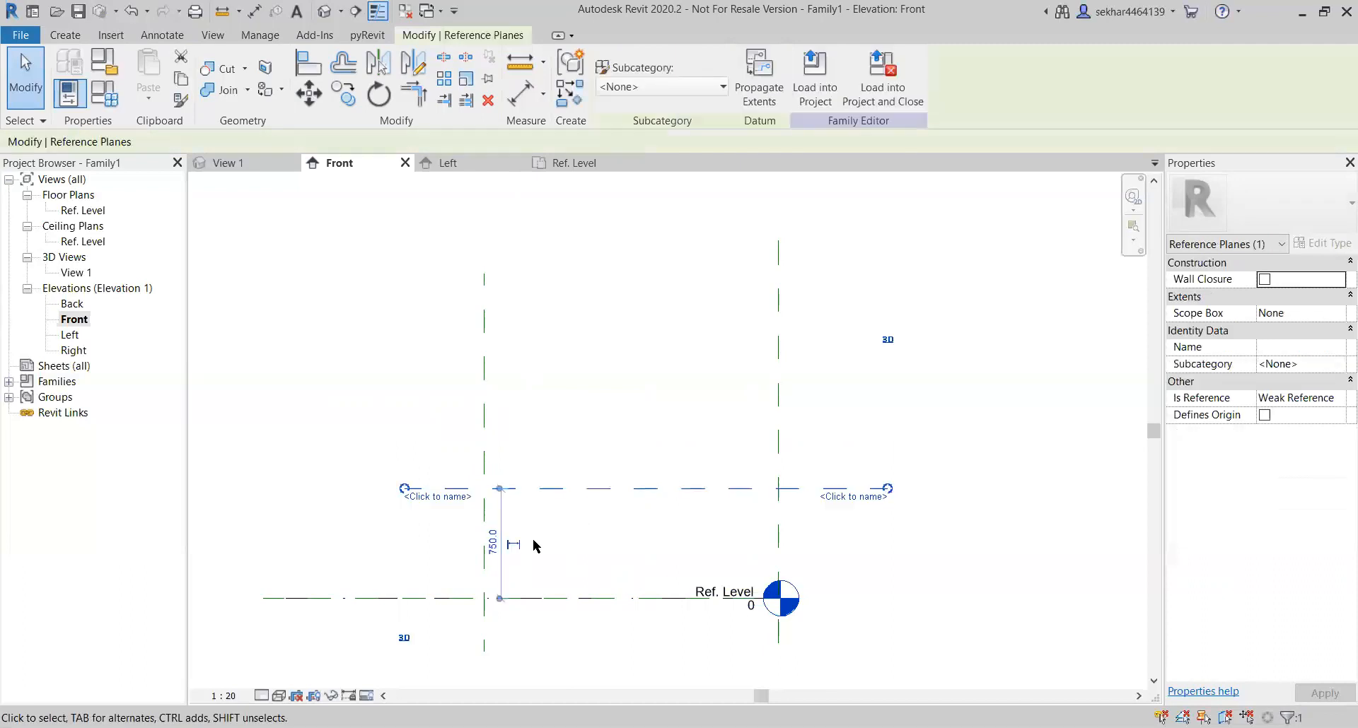
{"action": "left_click", "coordinate": [499, 570]}
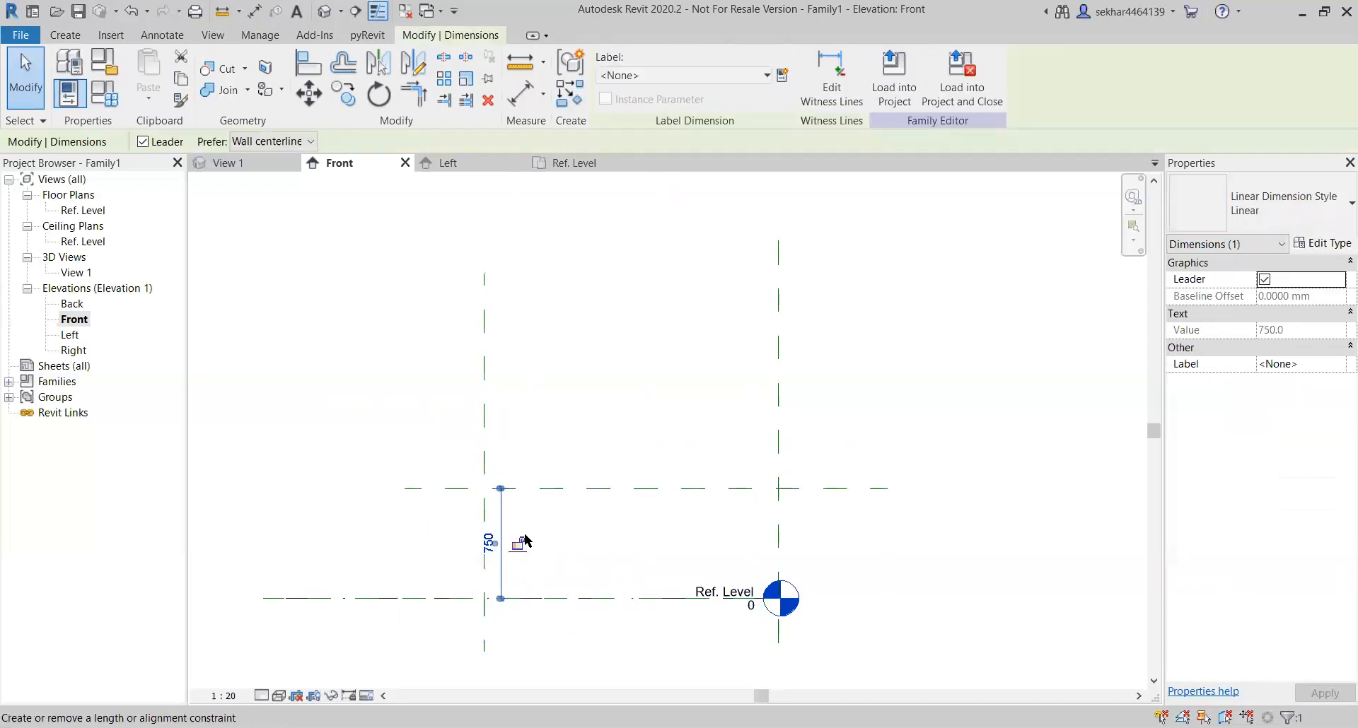
{"action": "left_click_drag", "start_coordinate": [497, 574], "coordinate": [426, 575]}
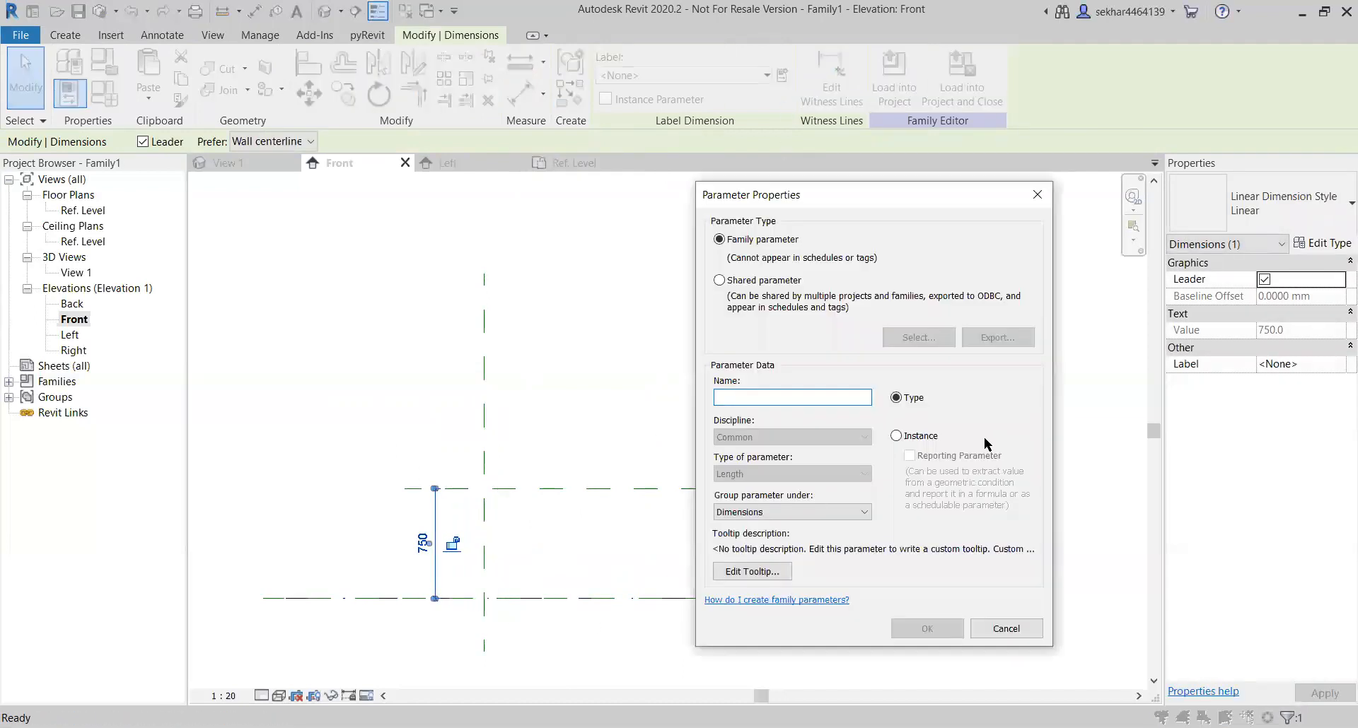
{"action": "type", "text": "Height"}
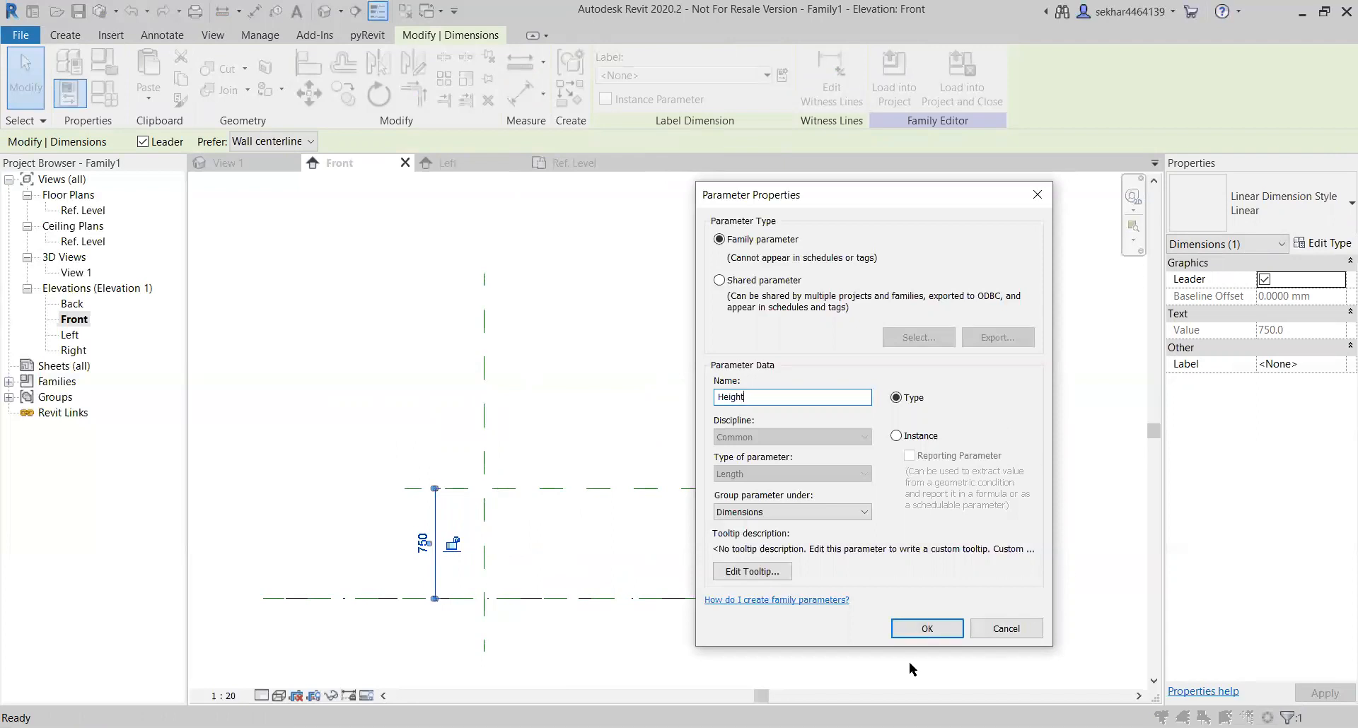
{"action": "left_click", "coordinate": [932, 630]}
{"action": "left_click", "coordinate": [870, 631]}
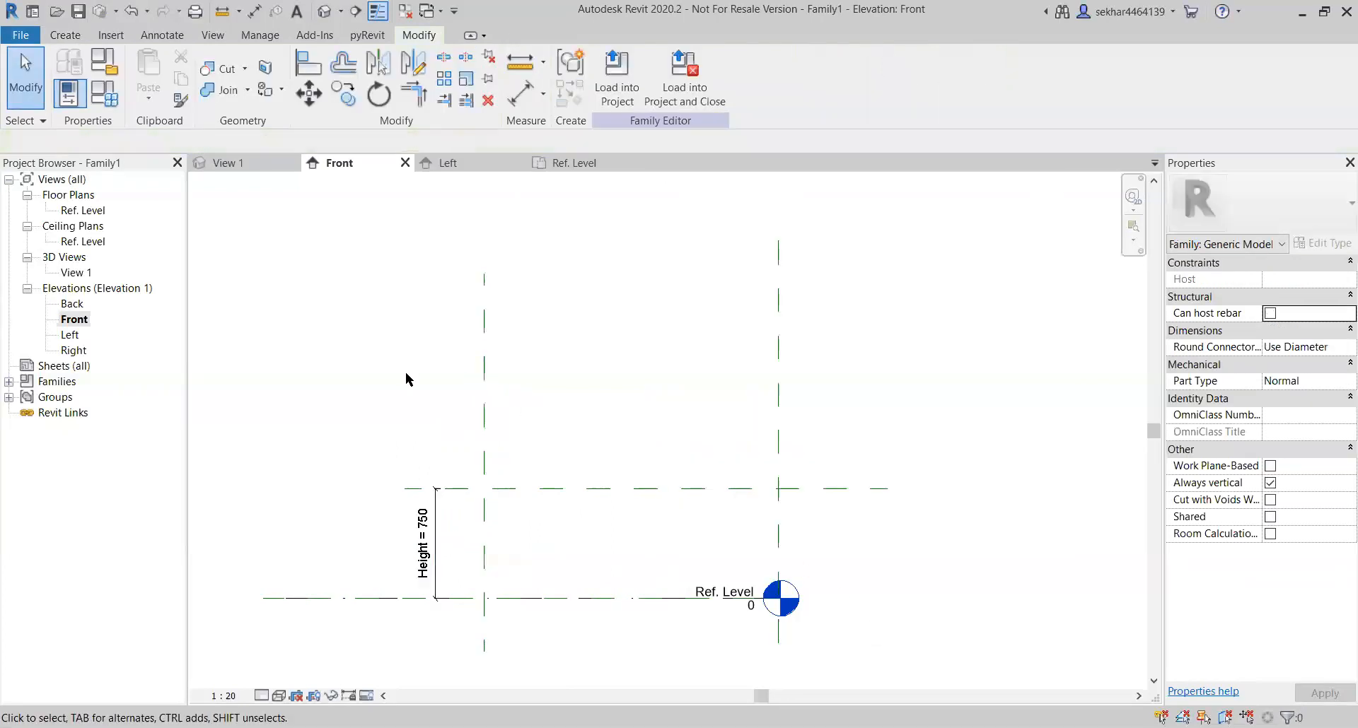
Step: In the Ref. Level plan, label the dimension between the two vertical reference planes with a new type parameter named Lenght
{"action": "left_click", "coordinate": [567, 164]}
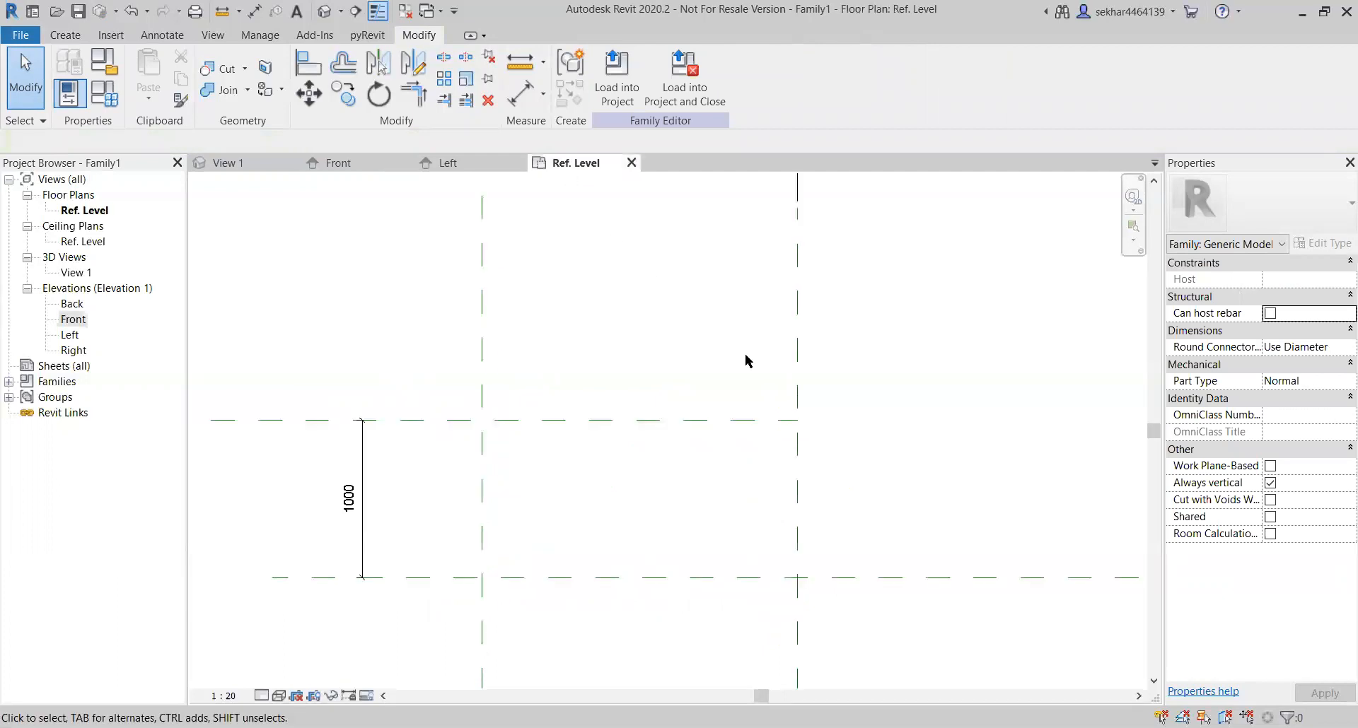
{"action": "scroll", "coordinate": [673, 521], "scroll_direction": "down", "scroll_amount": 4}
{"action": "middle_click_drag", "start_coordinate": [778, 525], "coordinate": [722, 484]}
{"action": "left_click", "coordinate": [646, 318]}
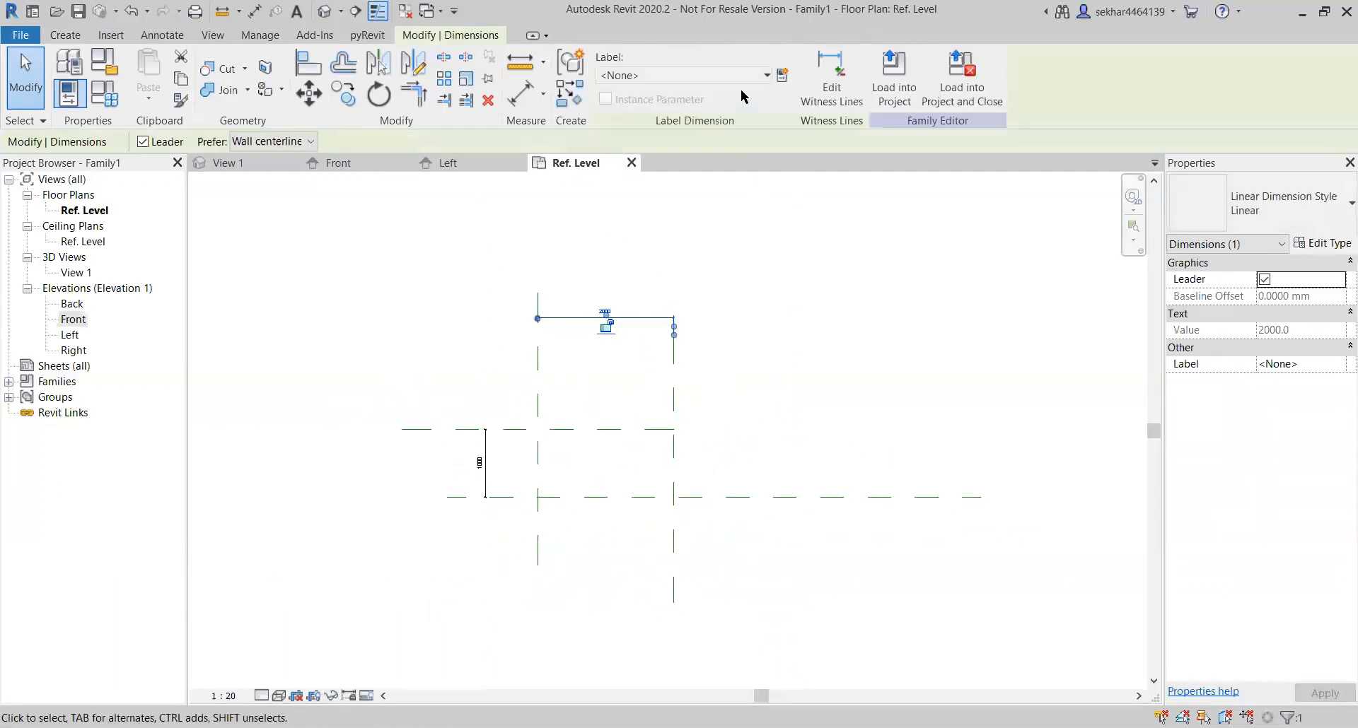
{"action": "left_click", "coordinate": [785, 77]}
{"action": "type", "text": "Lenght"}
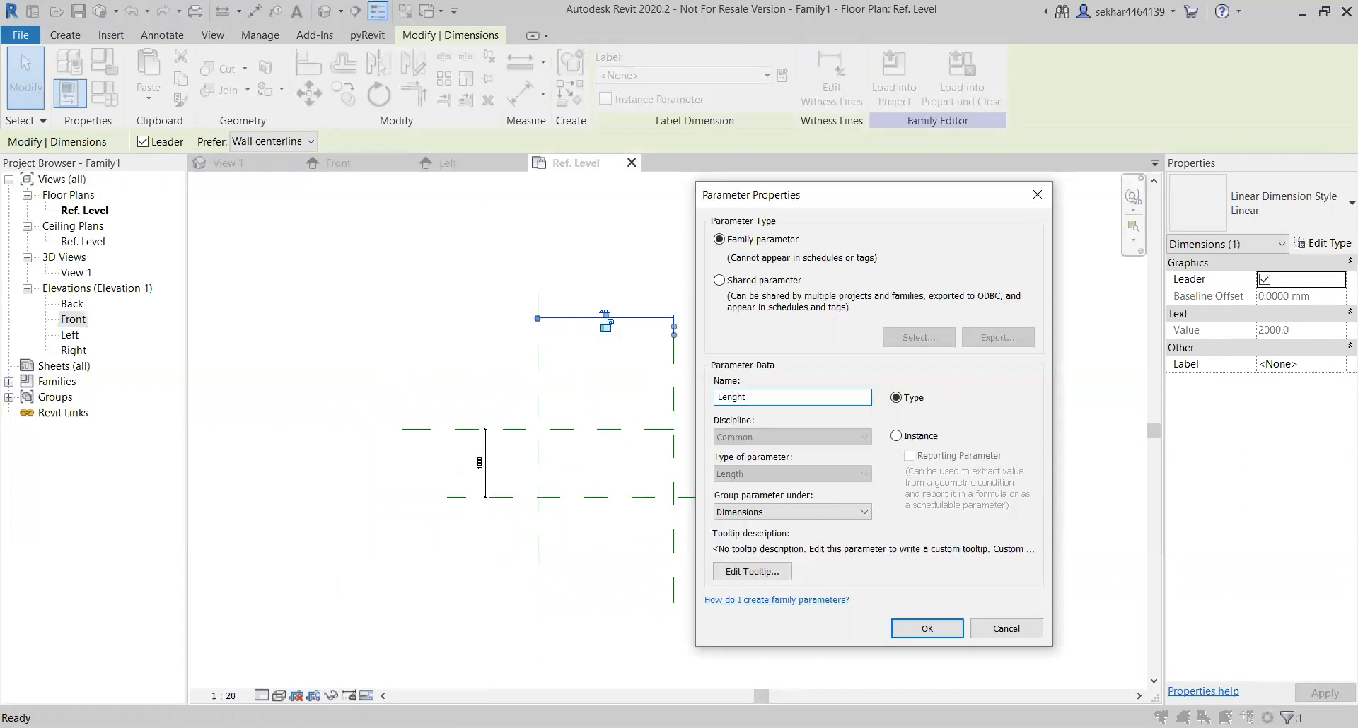
{"action": "left_click", "coordinate": [944, 641]}
{"action": "left_click", "coordinate": [851, 393]}
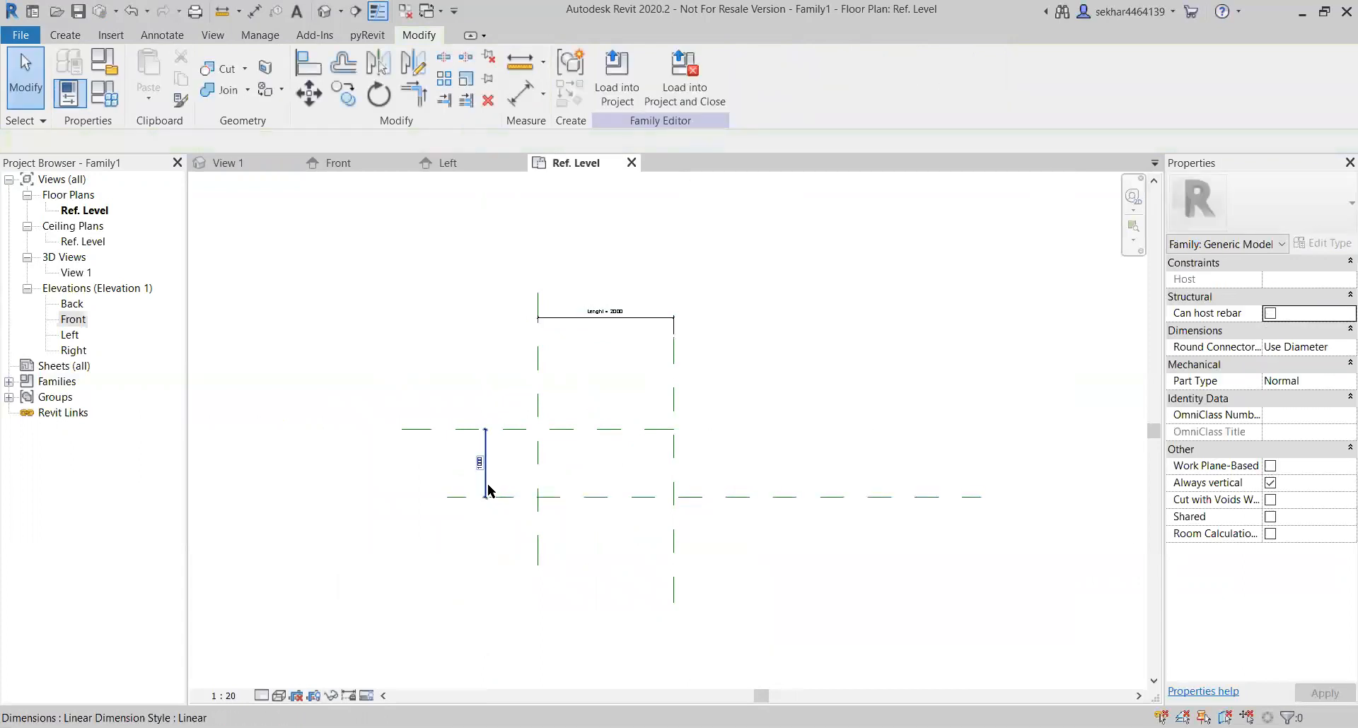
Step: Label the dimension between the two horizontal reference planes with a new type parameter named Width, and review the parameters in Family Types
{"action": "left_click", "coordinate": [488, 490]}
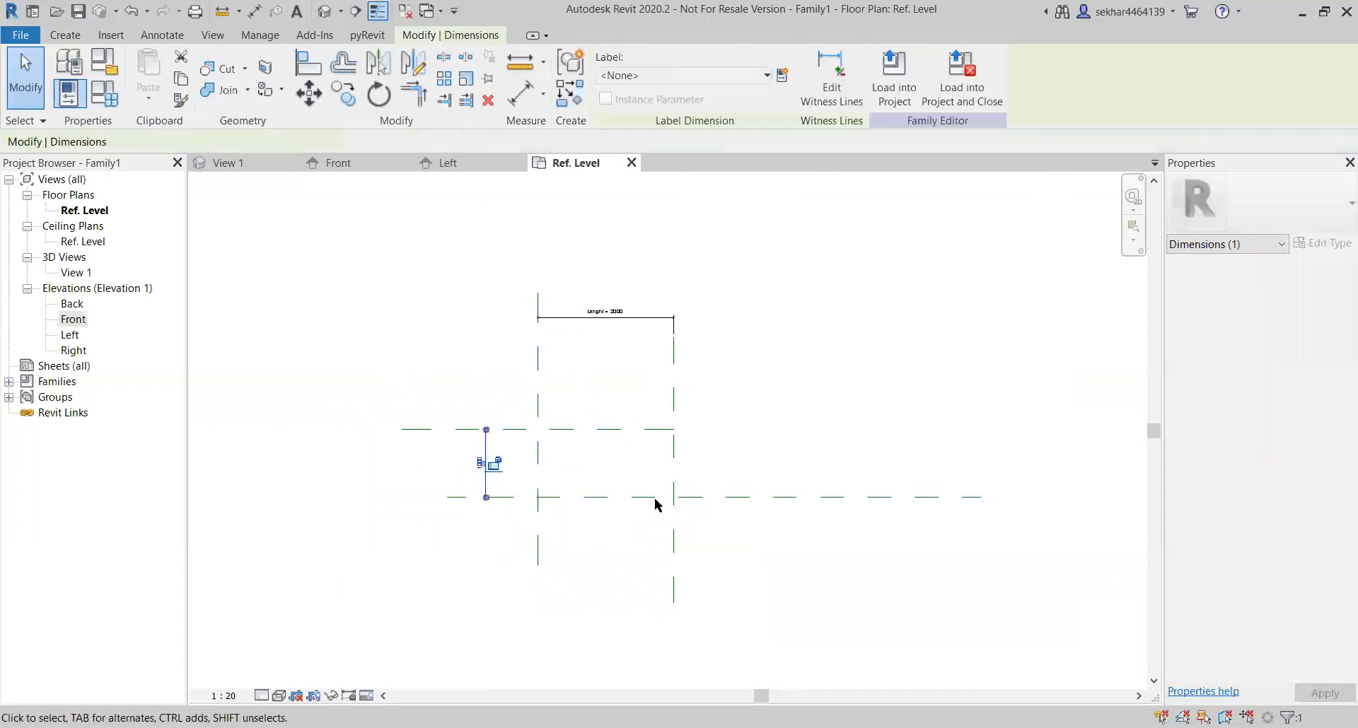
{"action": "left_click", "coordinate": [778, 74]}
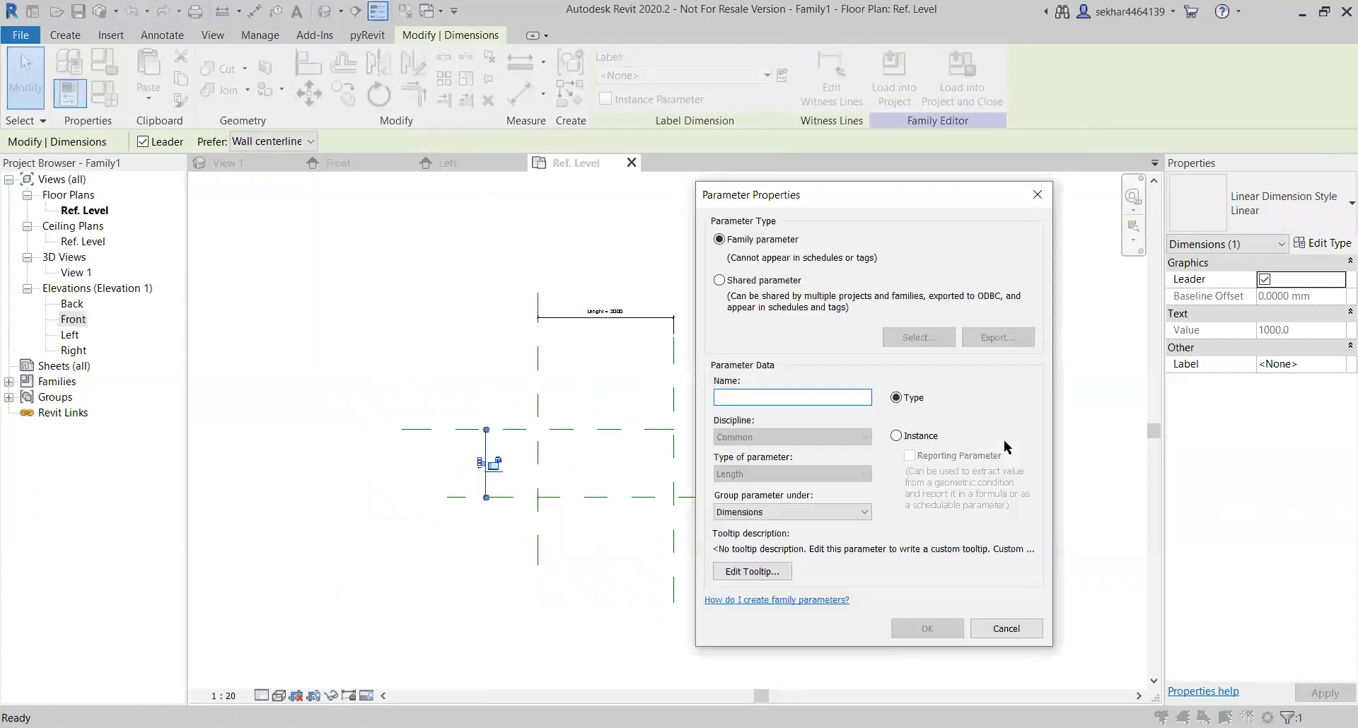
{"action": "type", "text": "Width"}
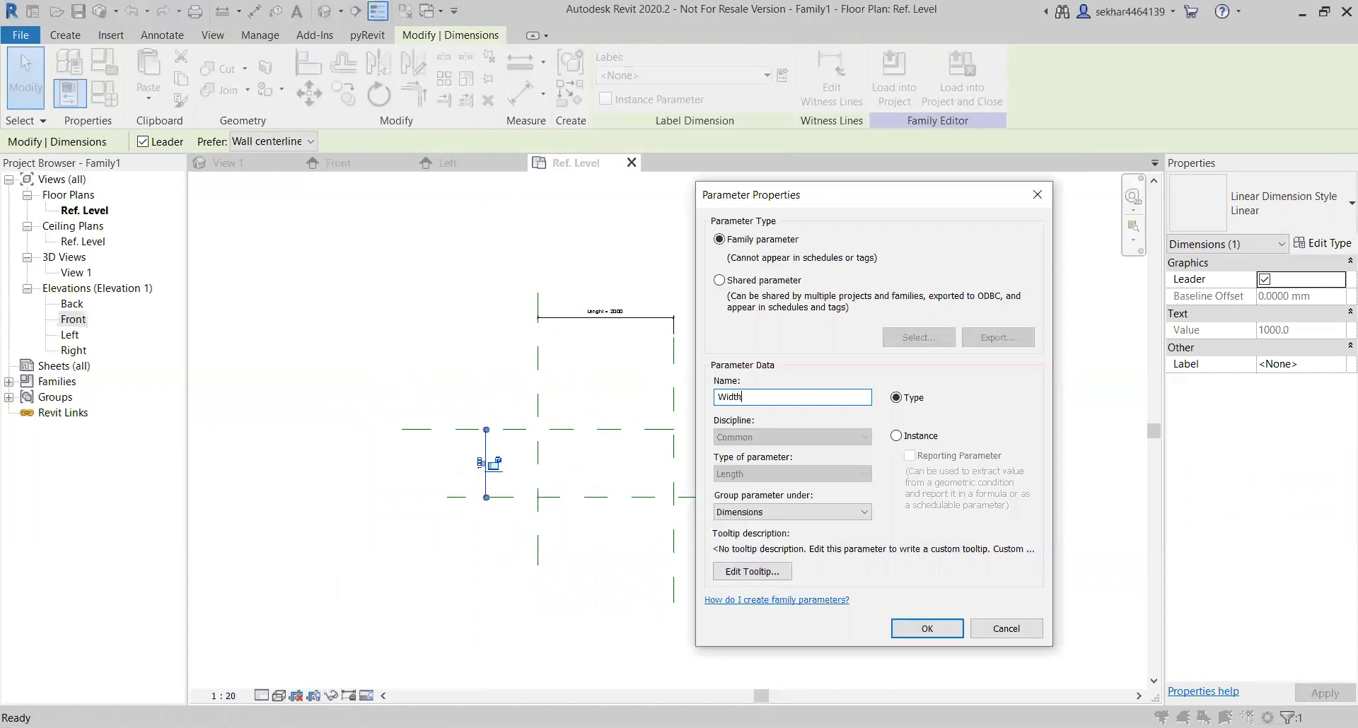
{"action": "key", "text": "Return"}
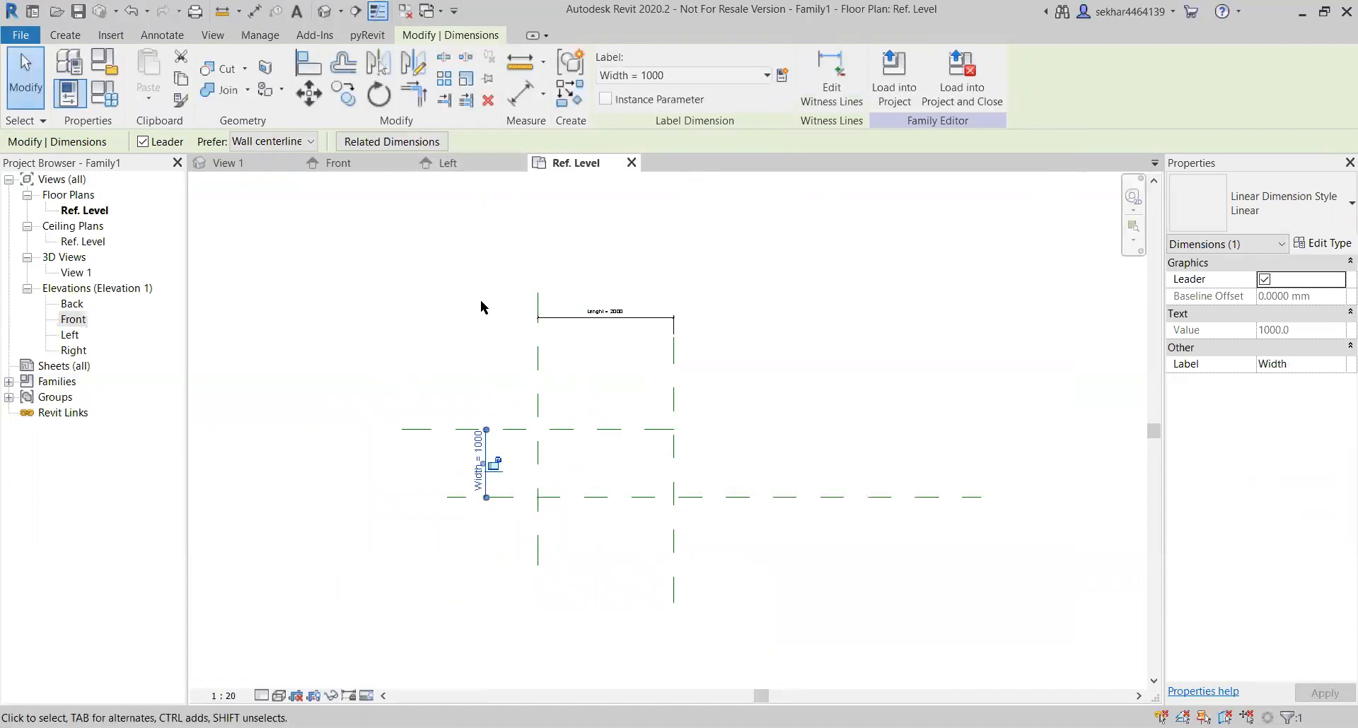
{"action": "left_click", "coordinate": [208, 258]}
{"action": "left_click", "coordinate": [104, 94]}
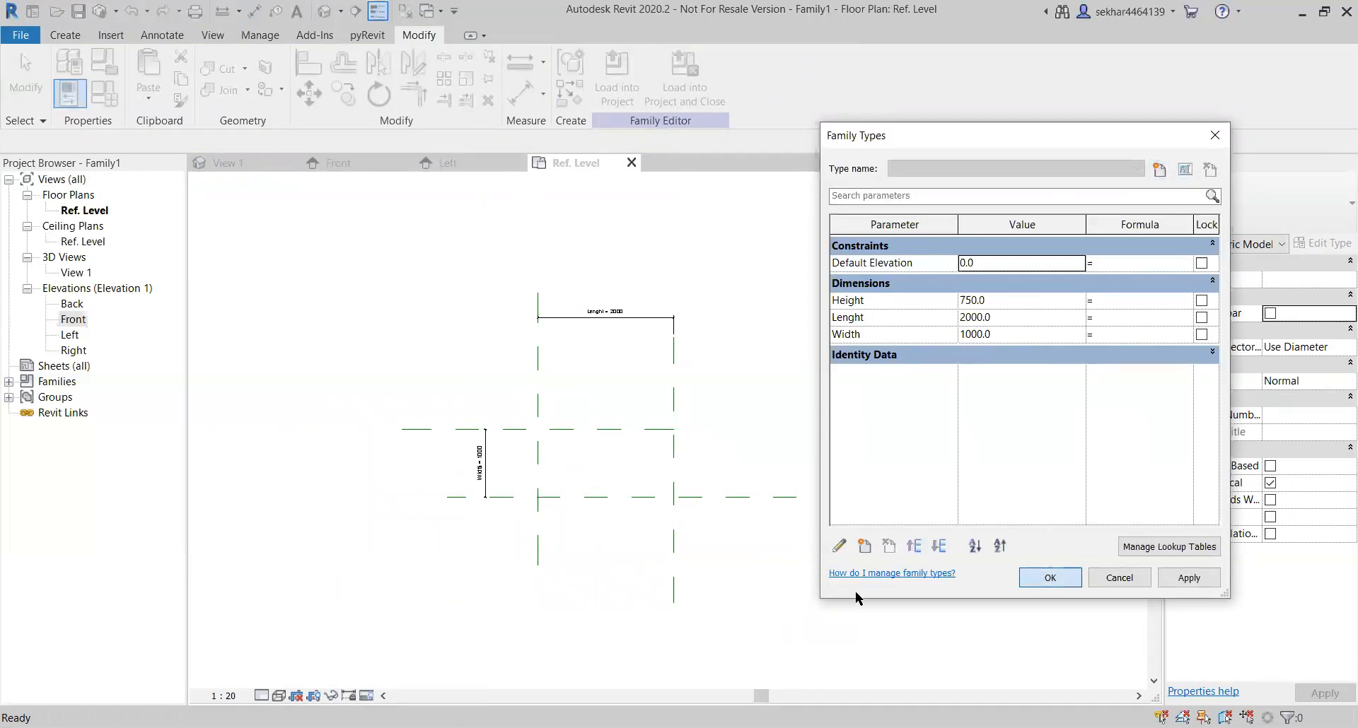
{"action": "left_click", "coordinate": [1048, 578]}
Step: Start an extrusion and sketch a rectangle about 1700 by 800 inside the four reference planes
{"action": "scroll", "coordinate": [581, 452], "scroll_direction": "up", "scroll_amount": 3}
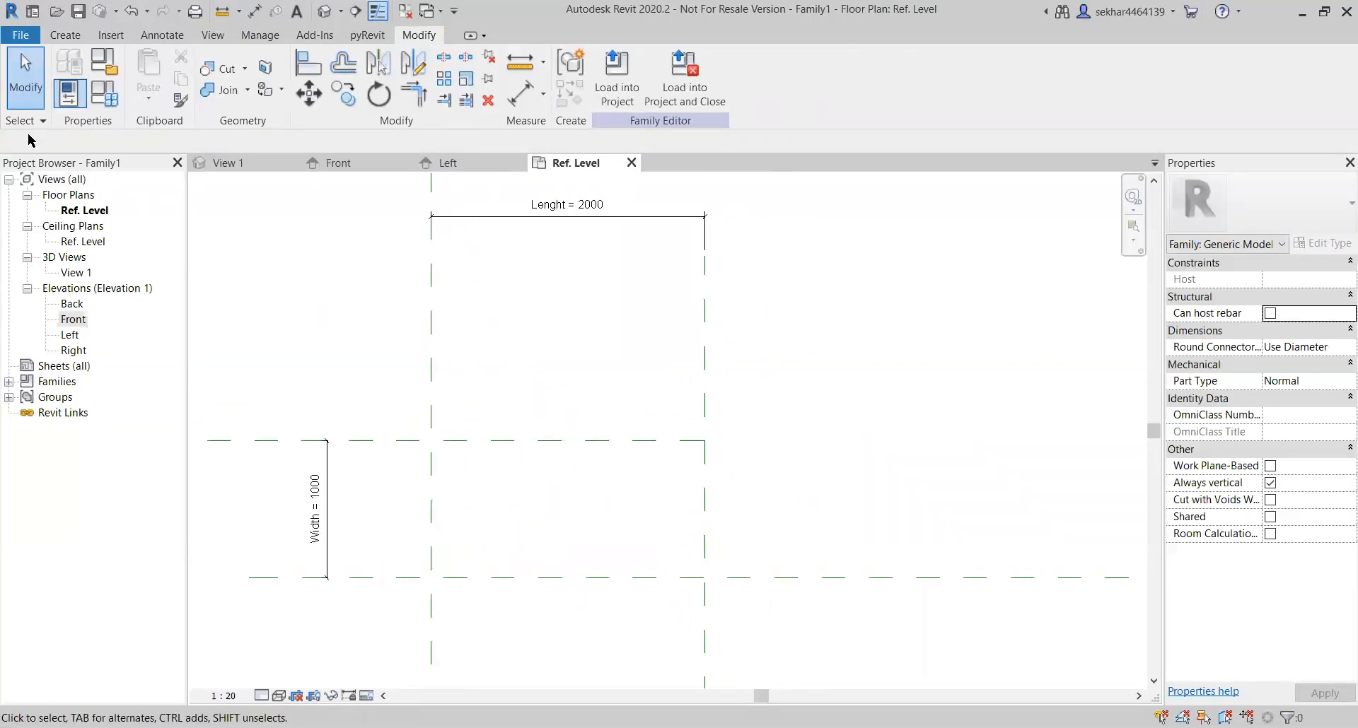
{"action": "left_click", "coordinate": [65, 35]}
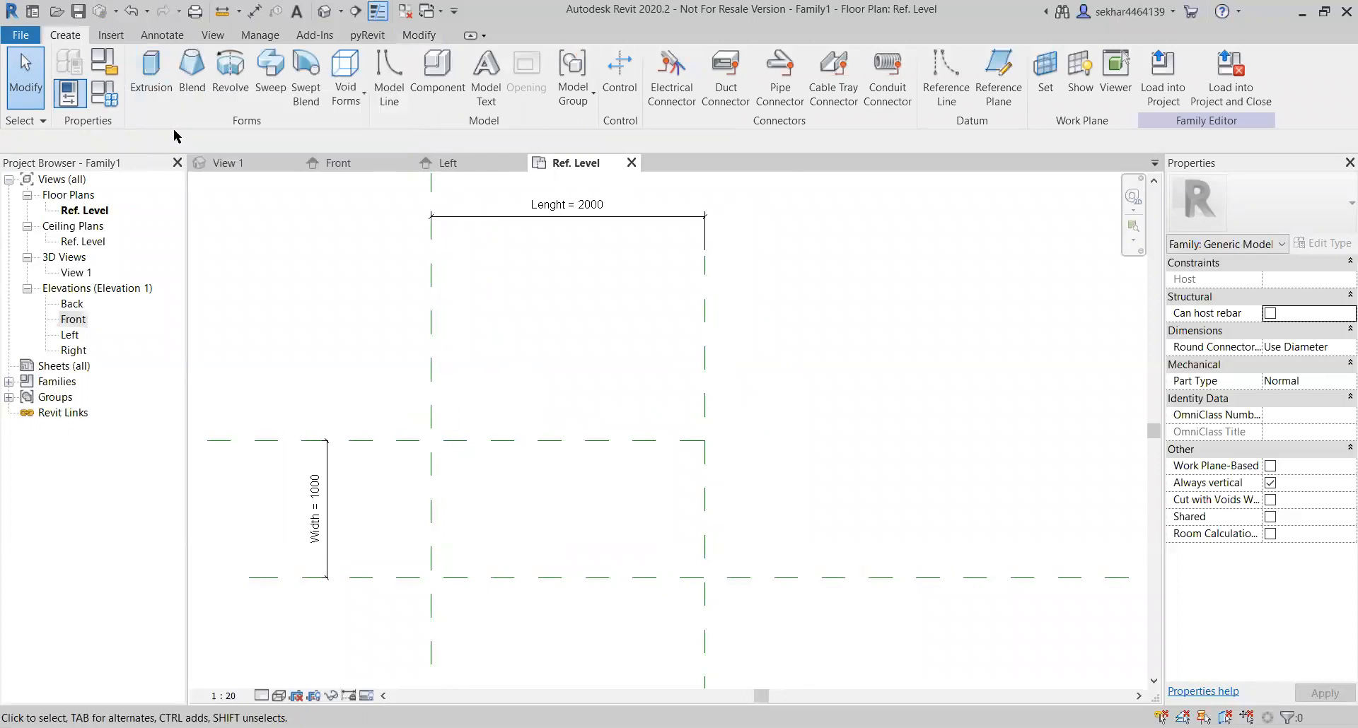
{"action": "left_click", "coordinate": [152, 70]}
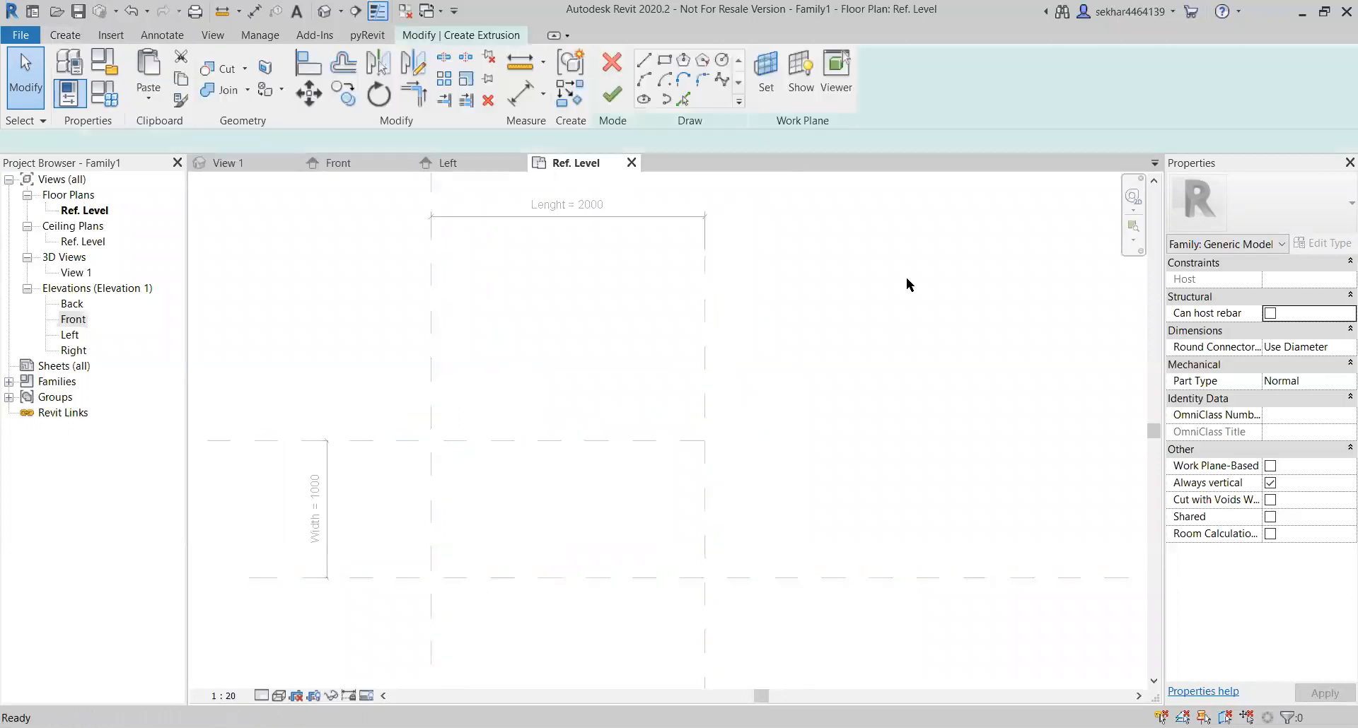
{"action": "left_click", "coordinate": [666, 63]}
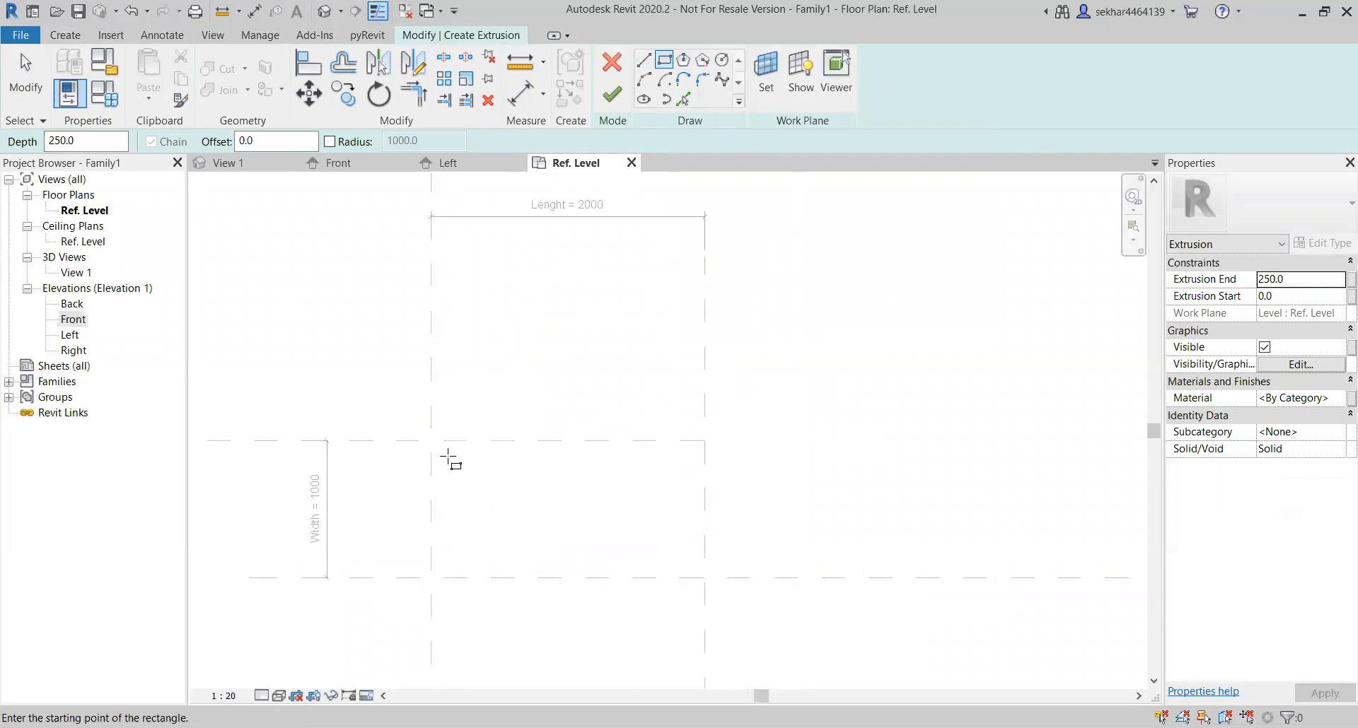
{"action": "left_click", "coordinate": [448, 459]}
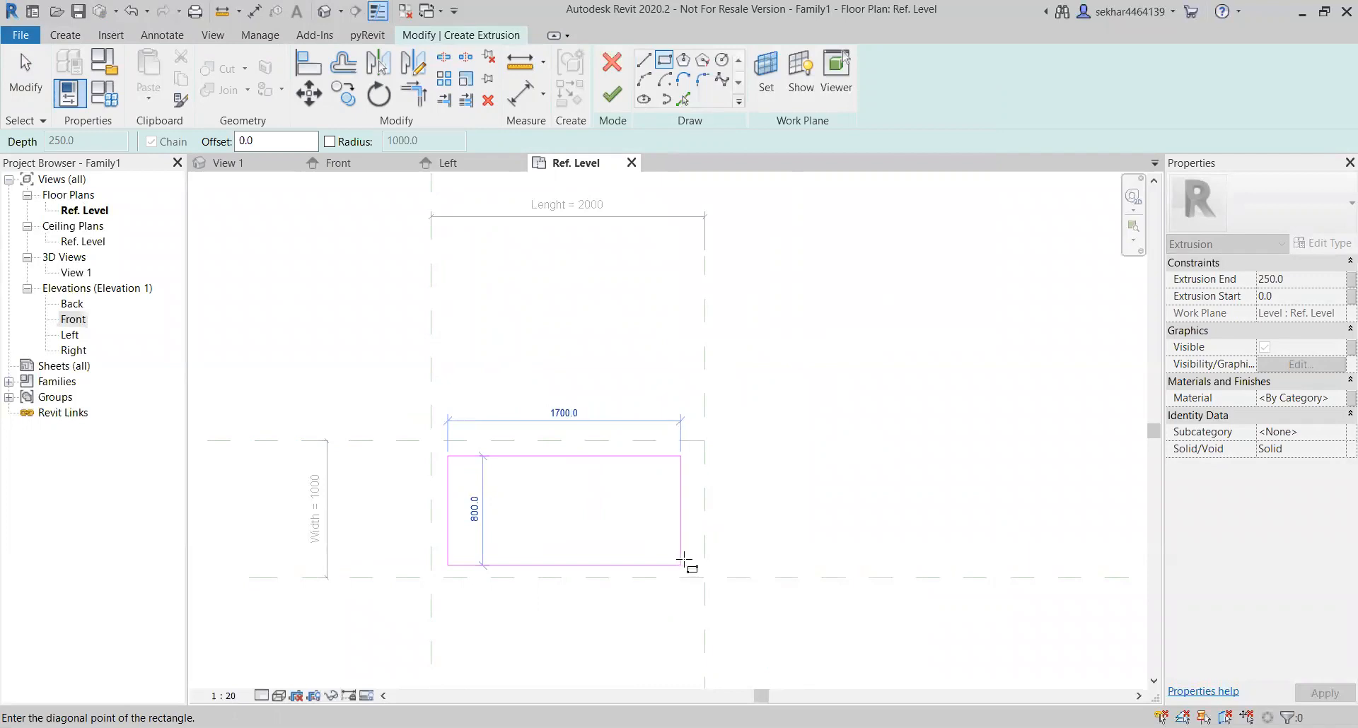
{"action": "left_click", "coordinate": [684, 563]}
{"action": "key", "text": "Escape"}
{"action": "key", "text": "Escape"}
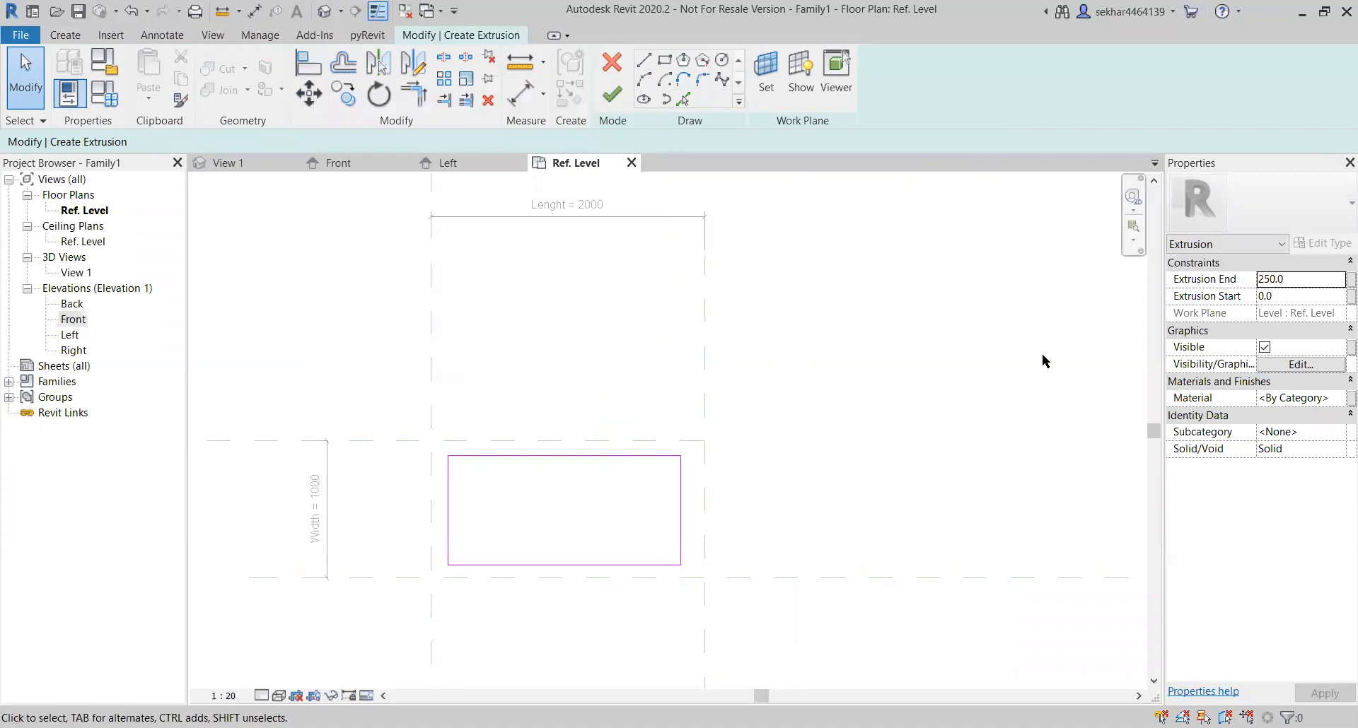
Step: Align and lock each of the rectangle's four edges to its adjacent reference plane, and finish the extrusion sketch
{"action": "key", "text": "a"}
{"action": "key", "text": "l"}
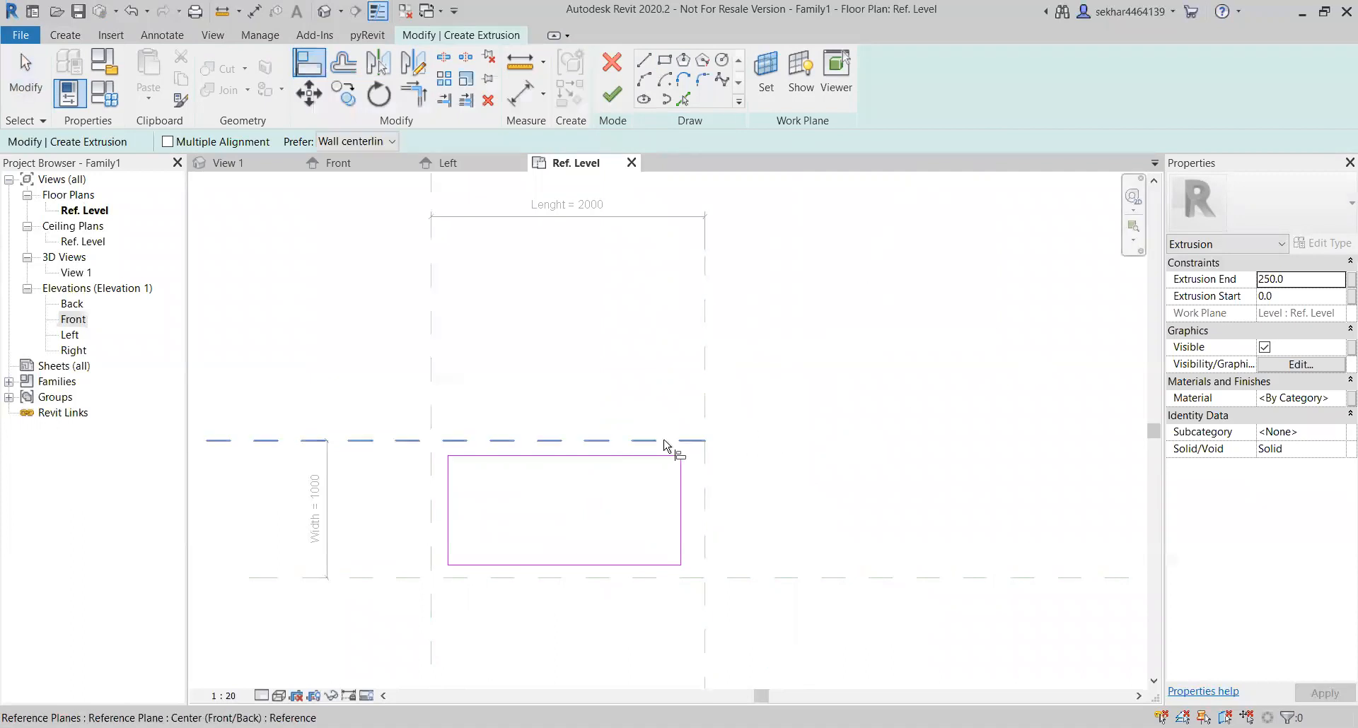
{"action": "left_click", "coordinate": [634, 457]}
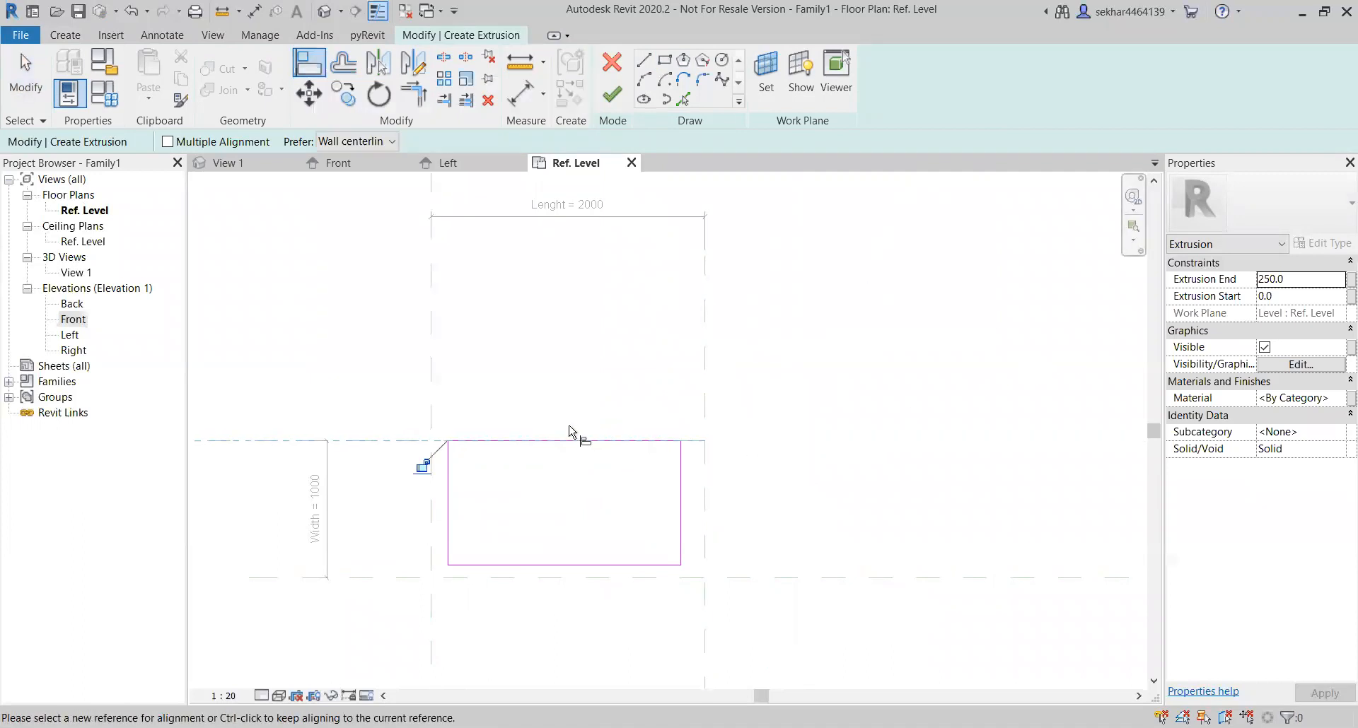
{"action": "left_click", "coordinate": [431, 418]}
{"action": "left_click", "coordinate": [448, 480]}
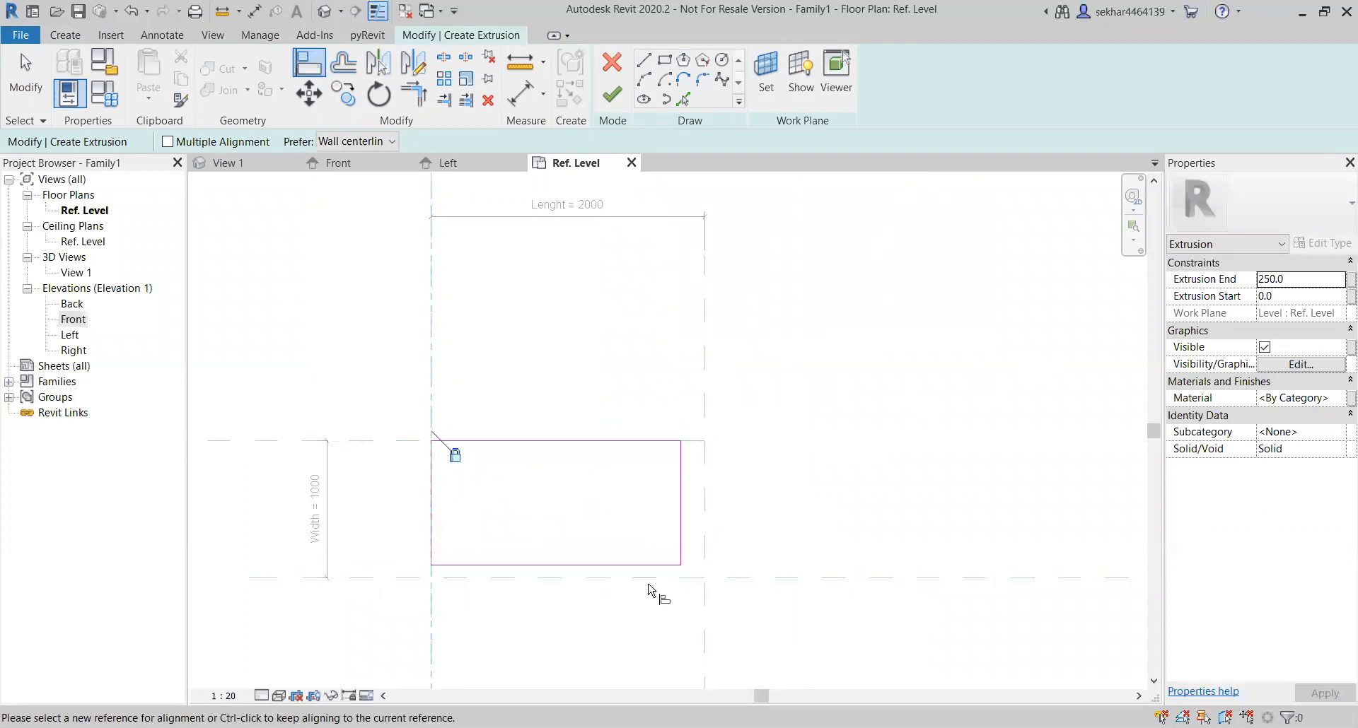
{"action": "left_click", "coordinate": [644, 579]}
{"action": "left_click", "coordinate": [645, 565]}
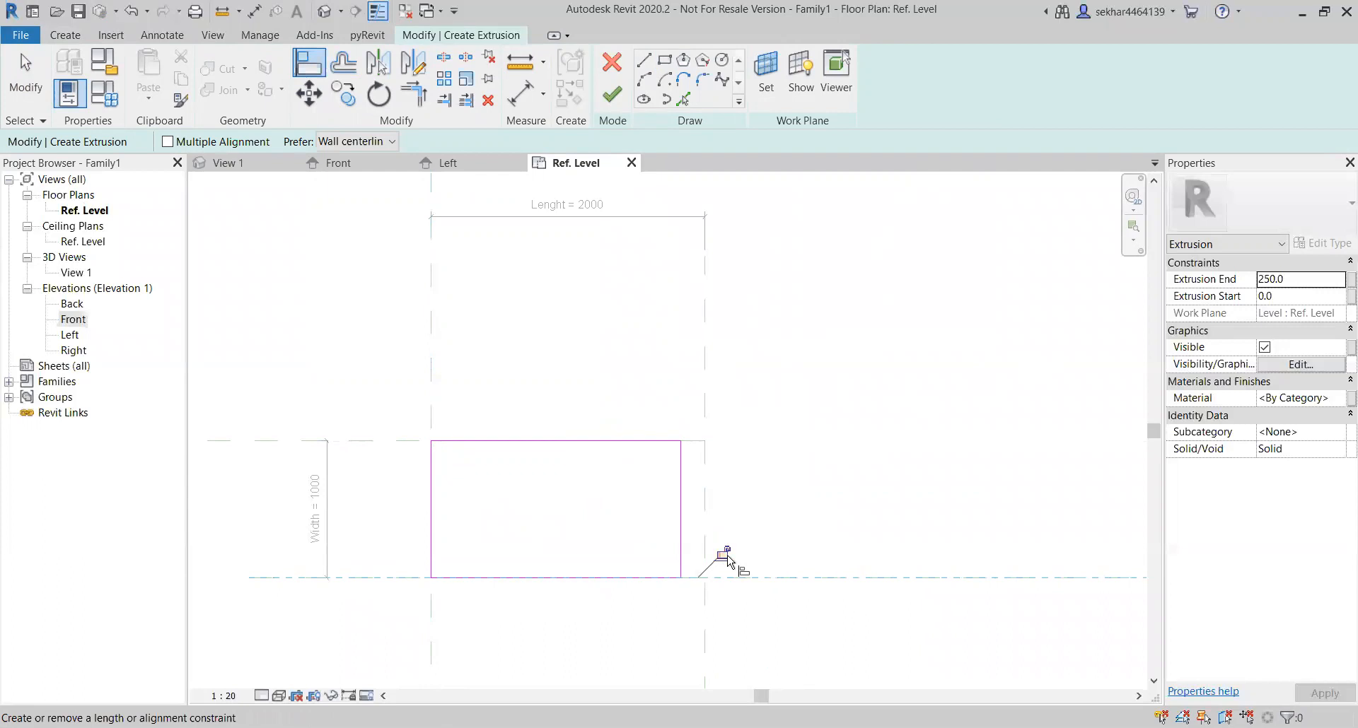
{"action": "left_click", "coordinate": [706, 407]}
{"action": "left_click", "coordinate": [683, 483]}
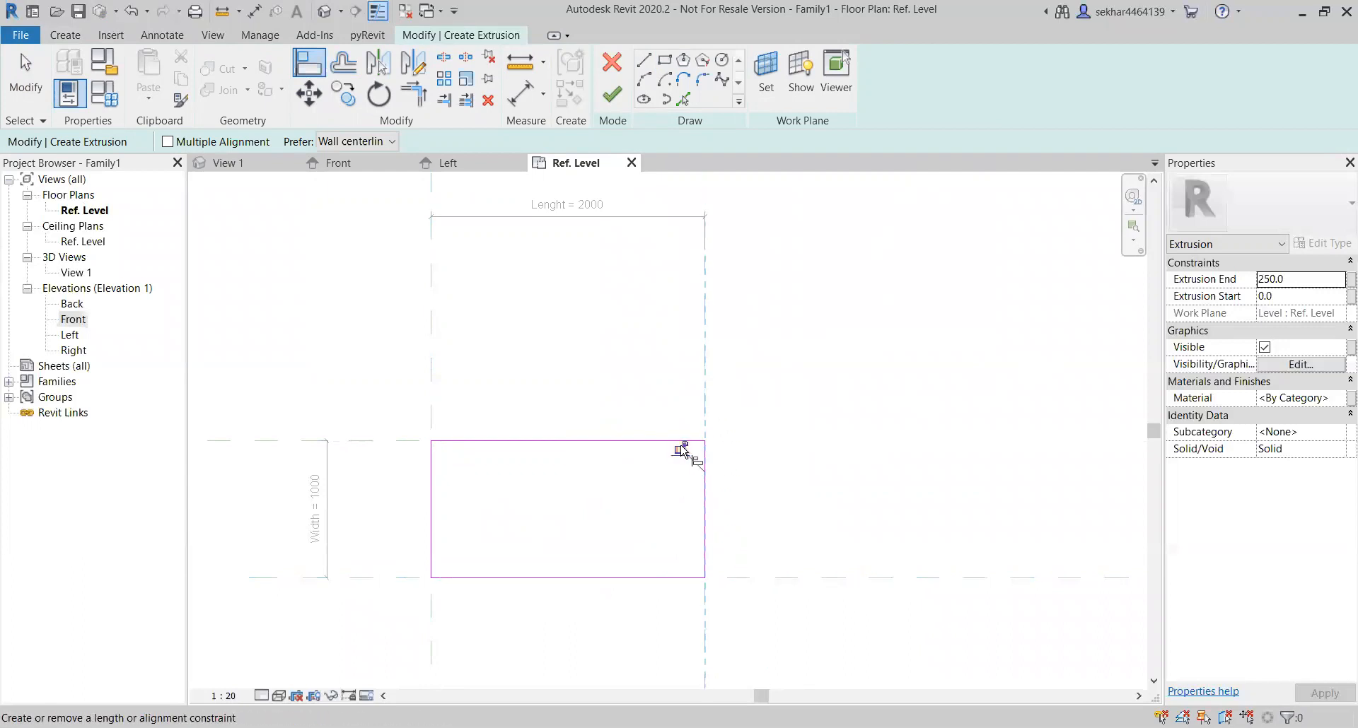
{"action": "left_click", "coordinate": [612, 99]}
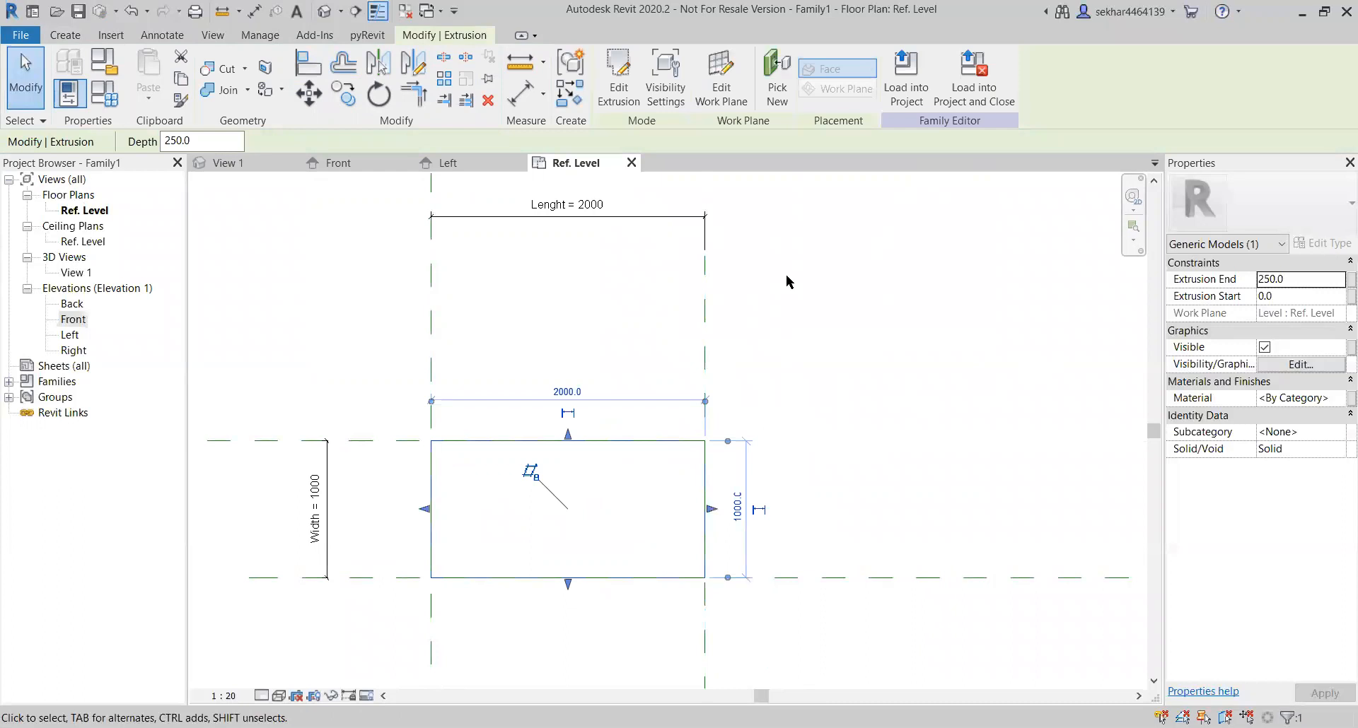
{"action": "left_click", "coordinate": [789, 281]}
Step: Set the rectangular extrusion's end to 750 and its start to 730
{"action": "left_click", "coordinate": [584, 441]}
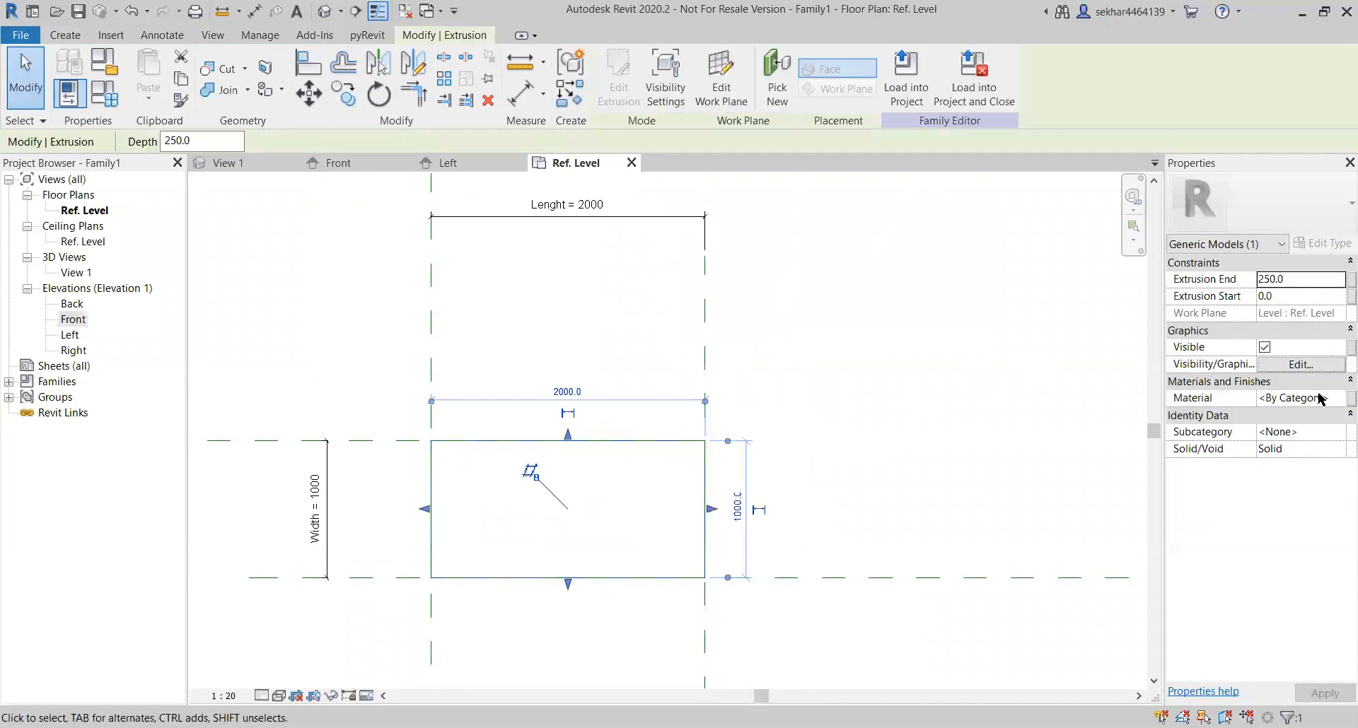
{"action": "left_click", "coordinate": [1300, 296]}
{"action": "left_click", "coordinate": [1313, 279]}
{"action": "key", "text": "Return"}
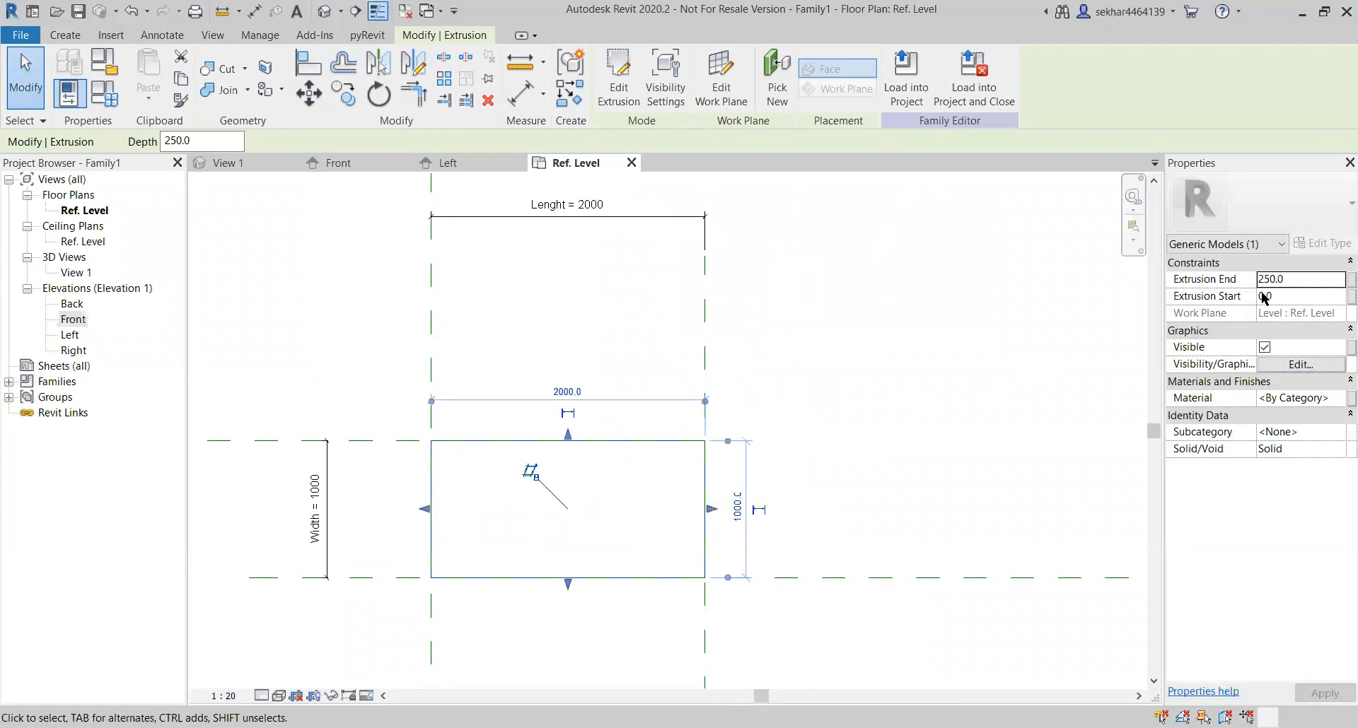
{"action": "left_click", "coordinate": [1299, 280]}
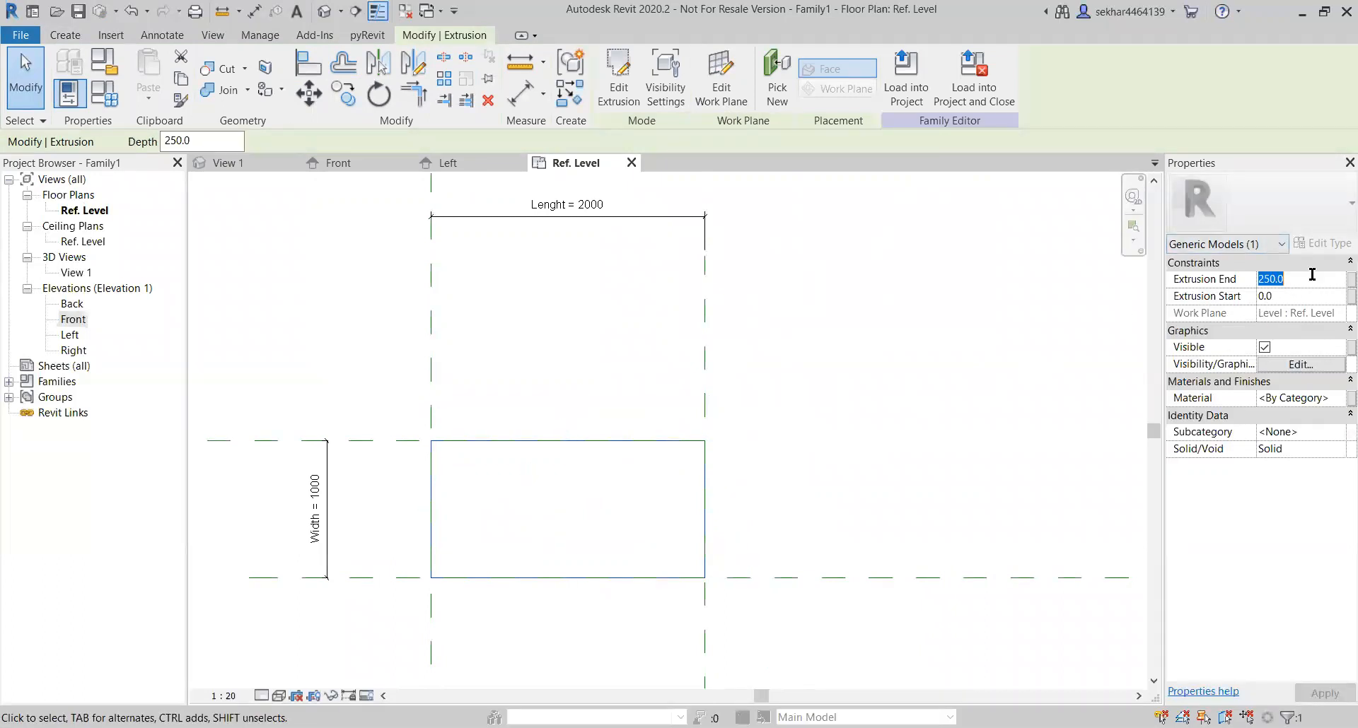
{"action": "type", "text": "750"}
{"action": "left_click", "coordinate": [1306, 296]}
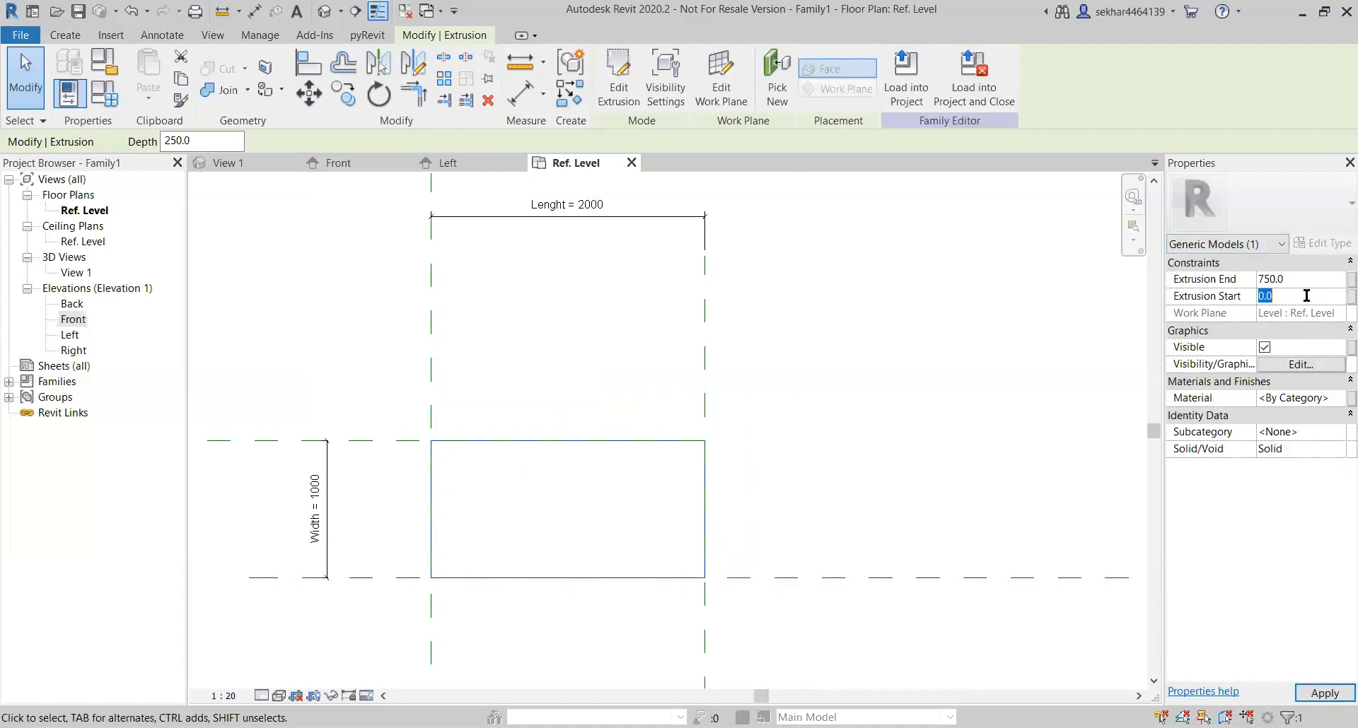
{"action": "type", "text": "73"}
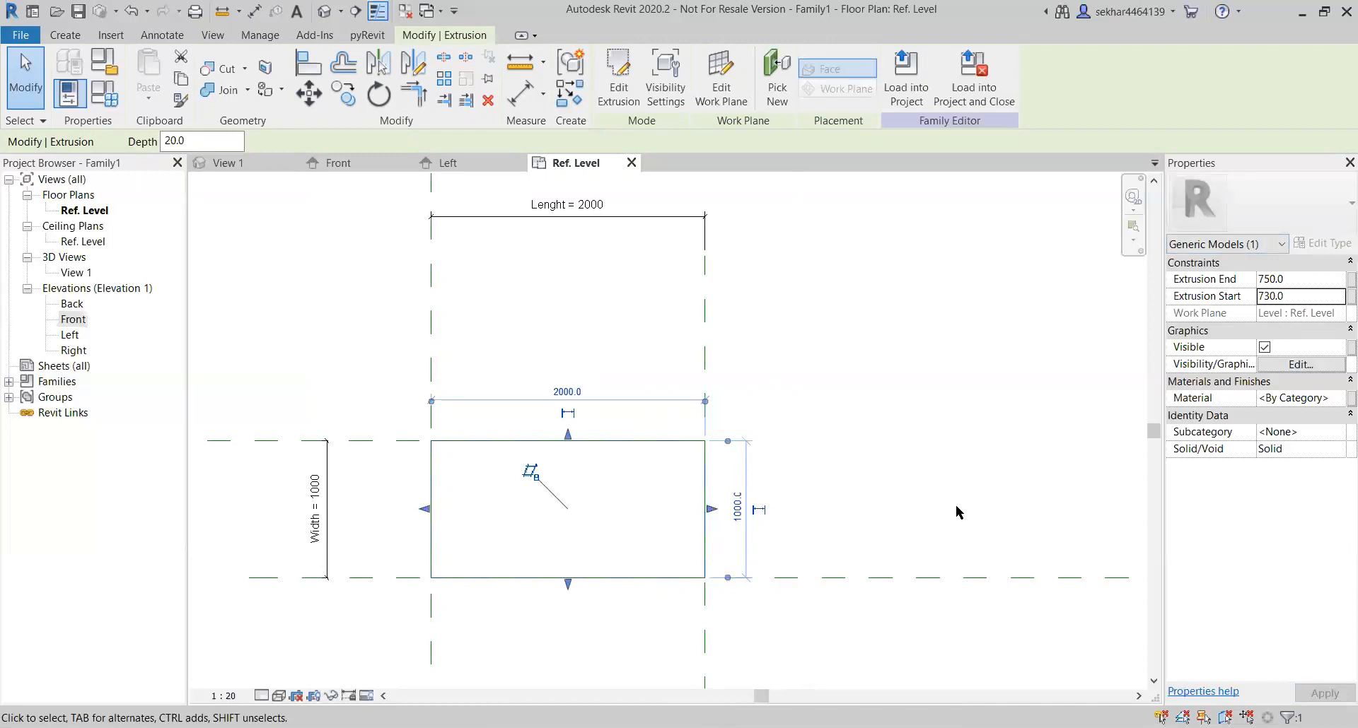
{"action": "left_click", "coordinate": [959, 442]}
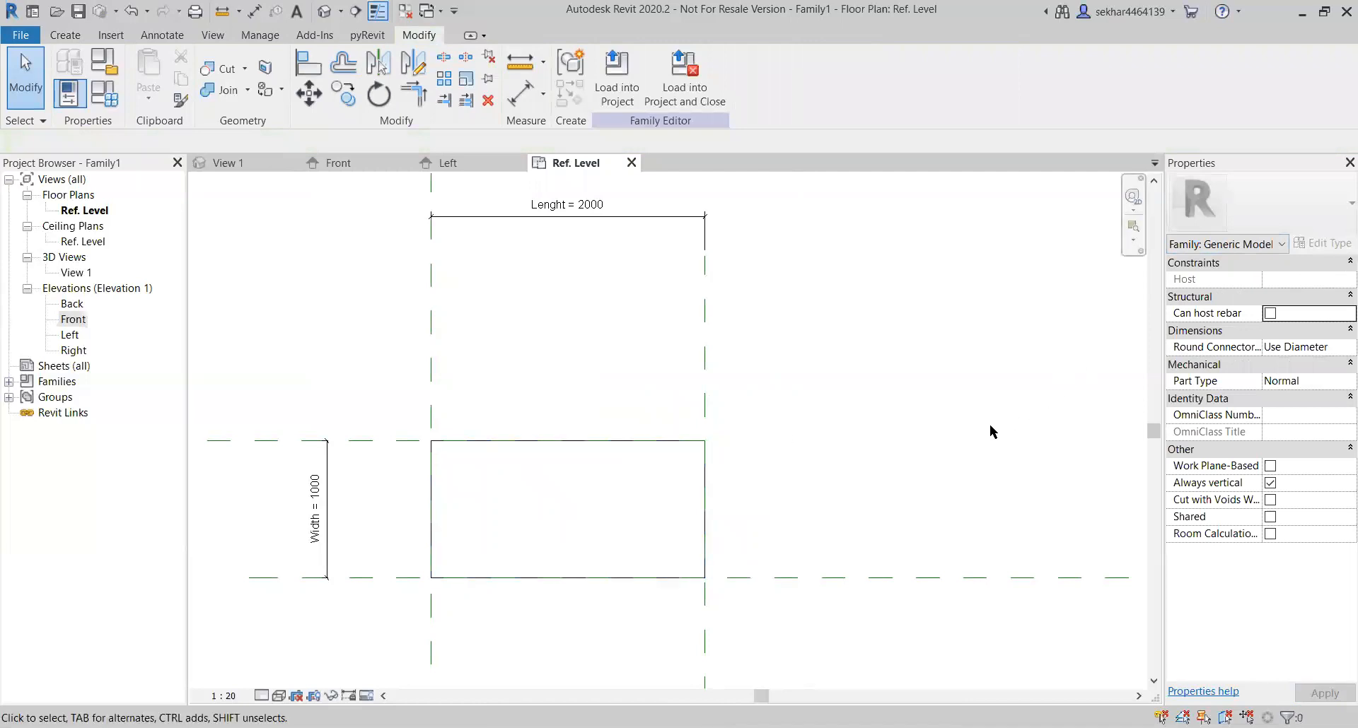
Step: In the Front elevation, draw a horizontal reference plane along the underside of the slab, extending past its right end
{"action": "left_click", "coordinate": [382, 163]}
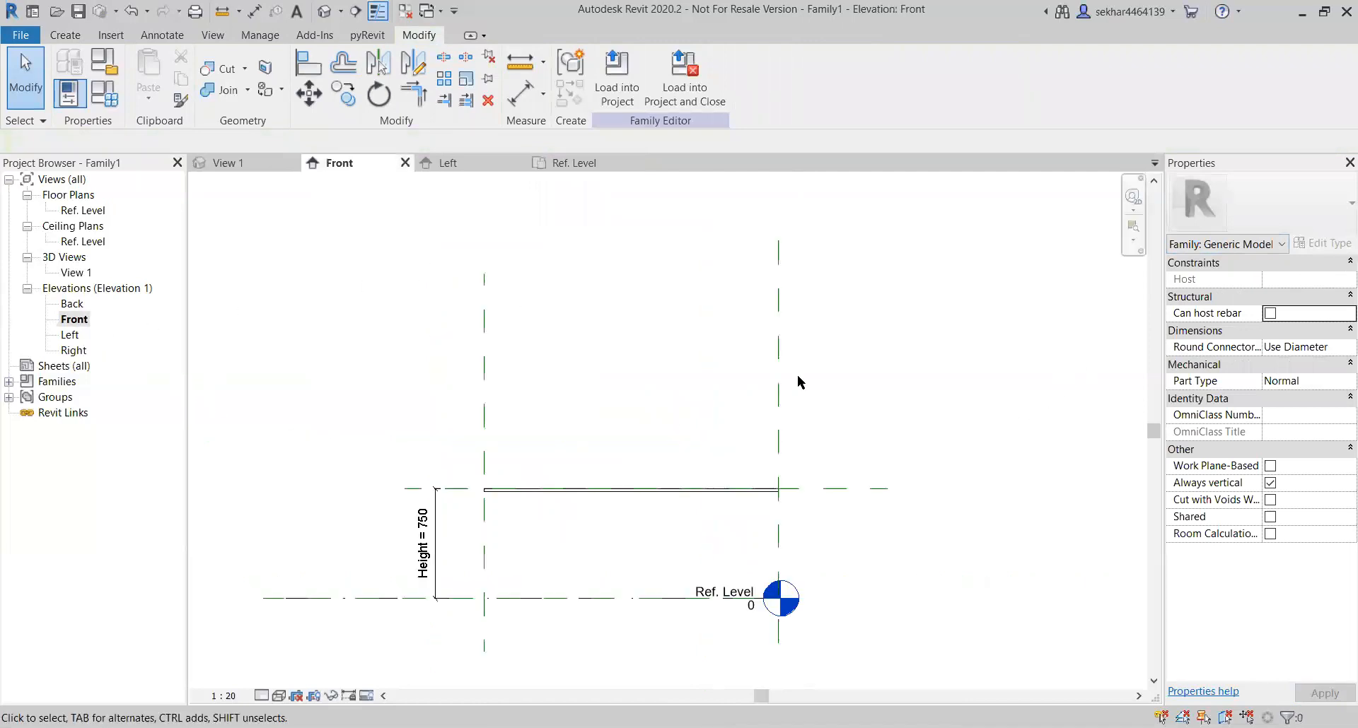
{"action": "scroll", "coordinate": [700, 488], "scroll_direction": "up", "scroll_amount": 4}
{"action": "scroll", "coordinate": [549, 537], "scroll_direction": "up", "scroll_amount": 4}
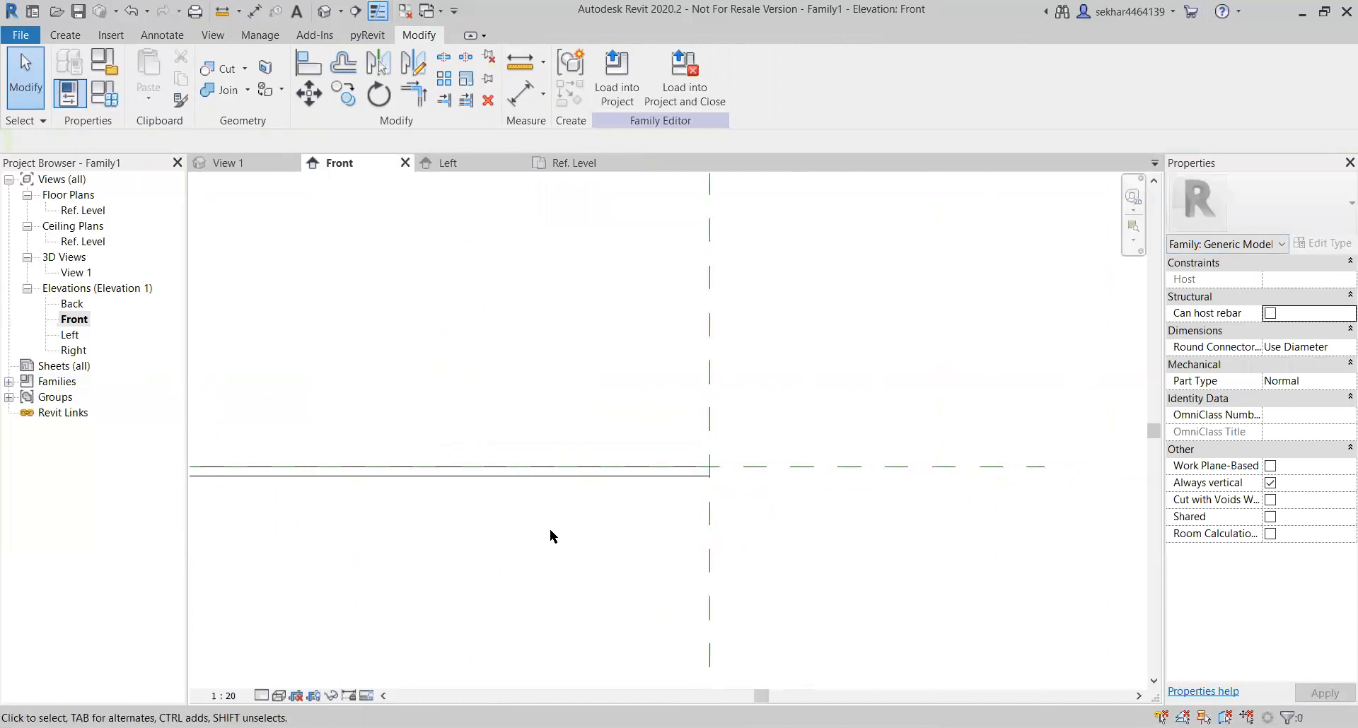
{"action": "middle_click_drag", "start_coordinate": [1004, 521], "coordinate": [764, 548]}
{"action": "left_click_drag", "start_coordinate": [877, 521], "coordinate": [813, 406]}
{"action": "key", "text": "c"}
{"action": "key", "text": "r"}
{"action": "key", "text": "p"}
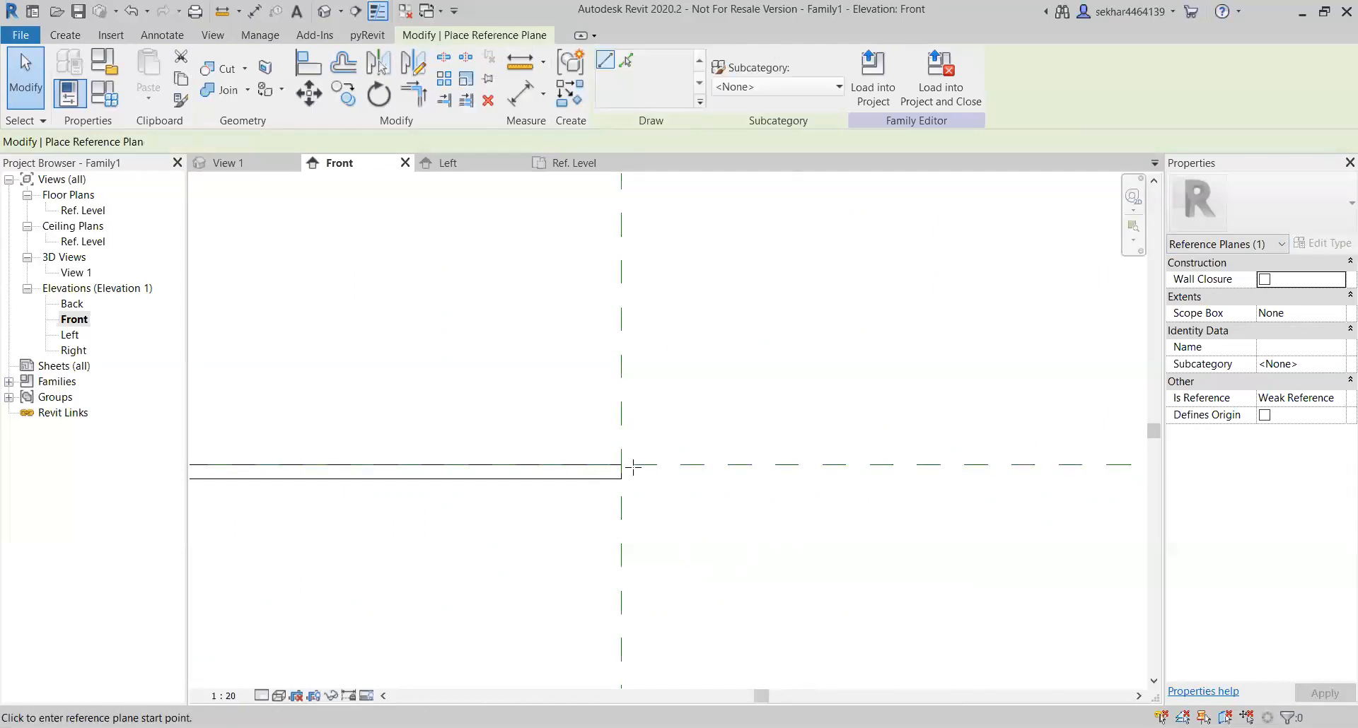
{"action": "left_click", "coordinate": [537, 480]}
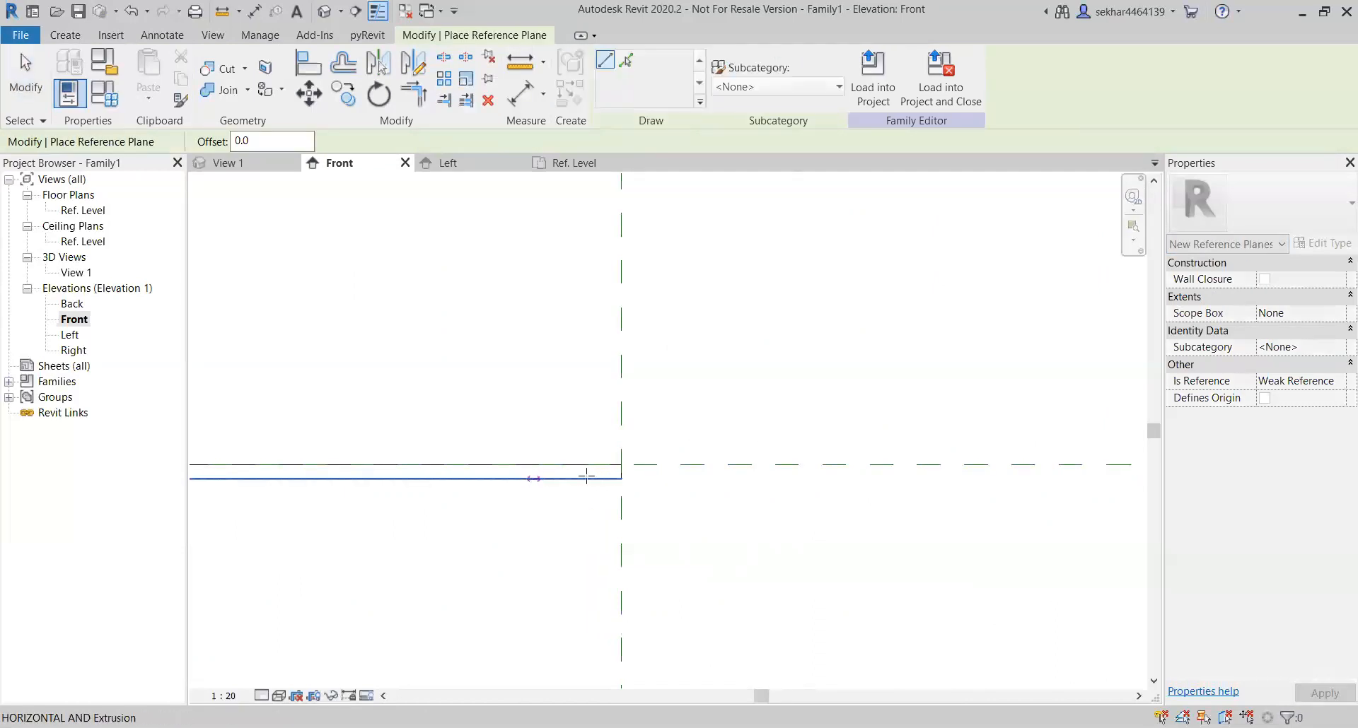
{"action": "left_click", "coordinate": [953, 478]}
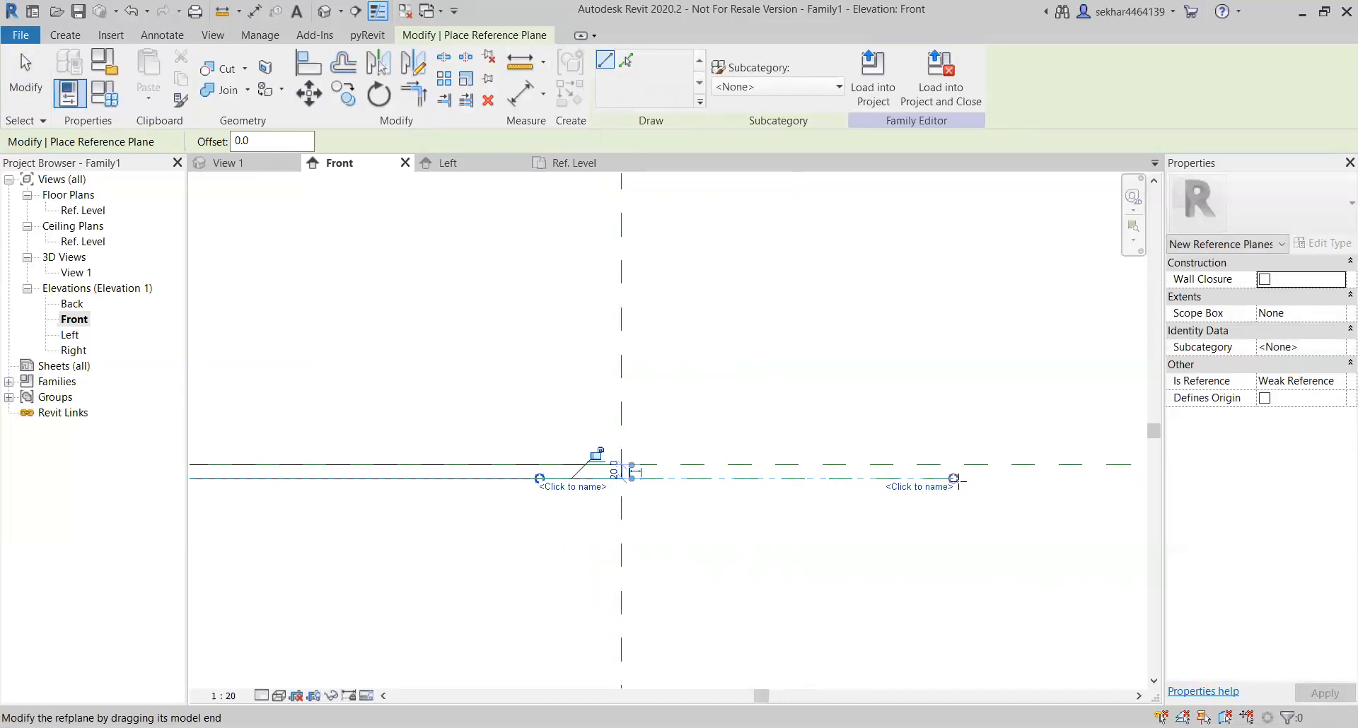
{"action": "key", "text": "Escape"}
{"action": "key", "text": "Escape"}
Step: Dimension the gap between the slab's upper and lower reference planes and lock that dimension
{"action": "scroll", "coordinate": [773, 484], "scroll_direction": "up", "scroll_amount": 2}
{"action": "mouse_move", "coordinate": [844, 519]}
{"action": "middle_mouse_down"}
{"action": "mouse_move", "coordinate": [877, 544]}
{"action": "mouse_move", "coordinate": [870, 523]}
{"action": "middle_mouse_up"}
{"action": "key", "text": "d"}
{"action": "key", "text": "i"}
{"action": "left_click", "coordinate": [877, 495]}
{"action": "left_click", "coordinate": [876, 463]}
{"action": "left_click", "coordinate": [876, 389]}
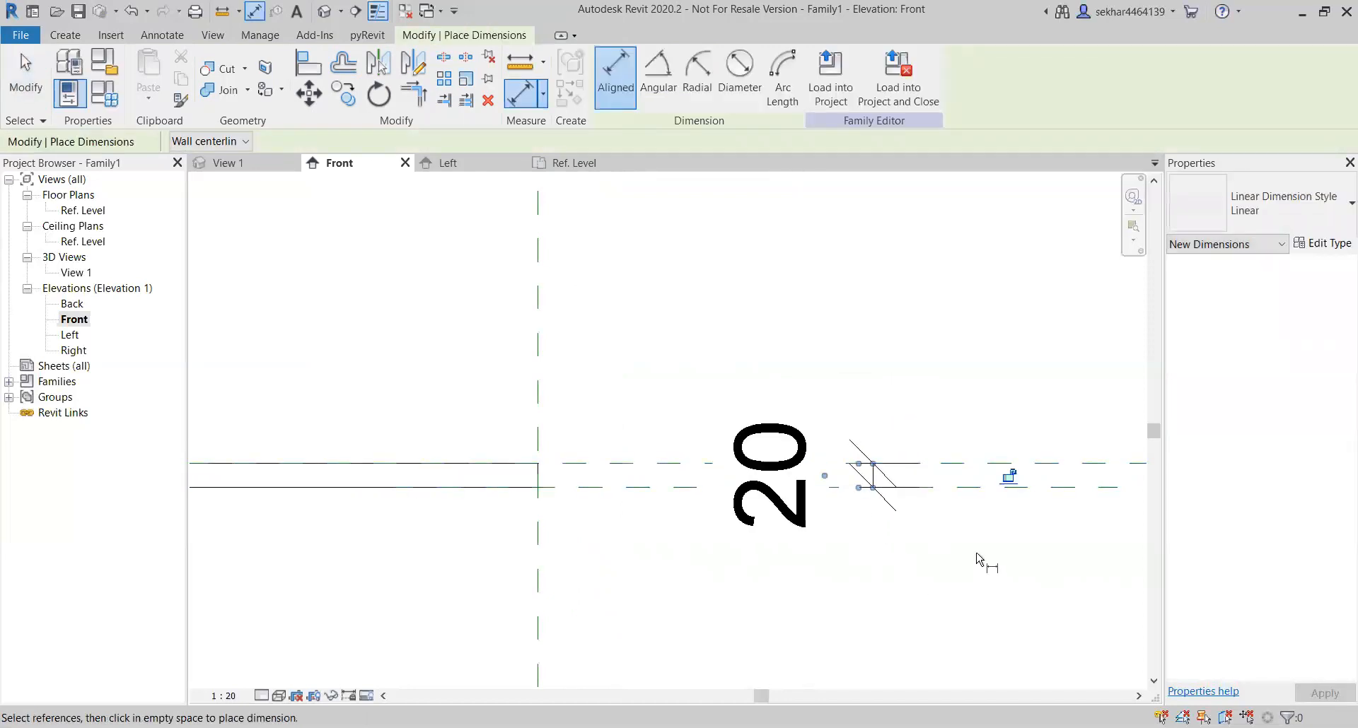
{"action": "middle_click_drag", "start_coordinate": [916, 600], "coordinate": [999, 613]}
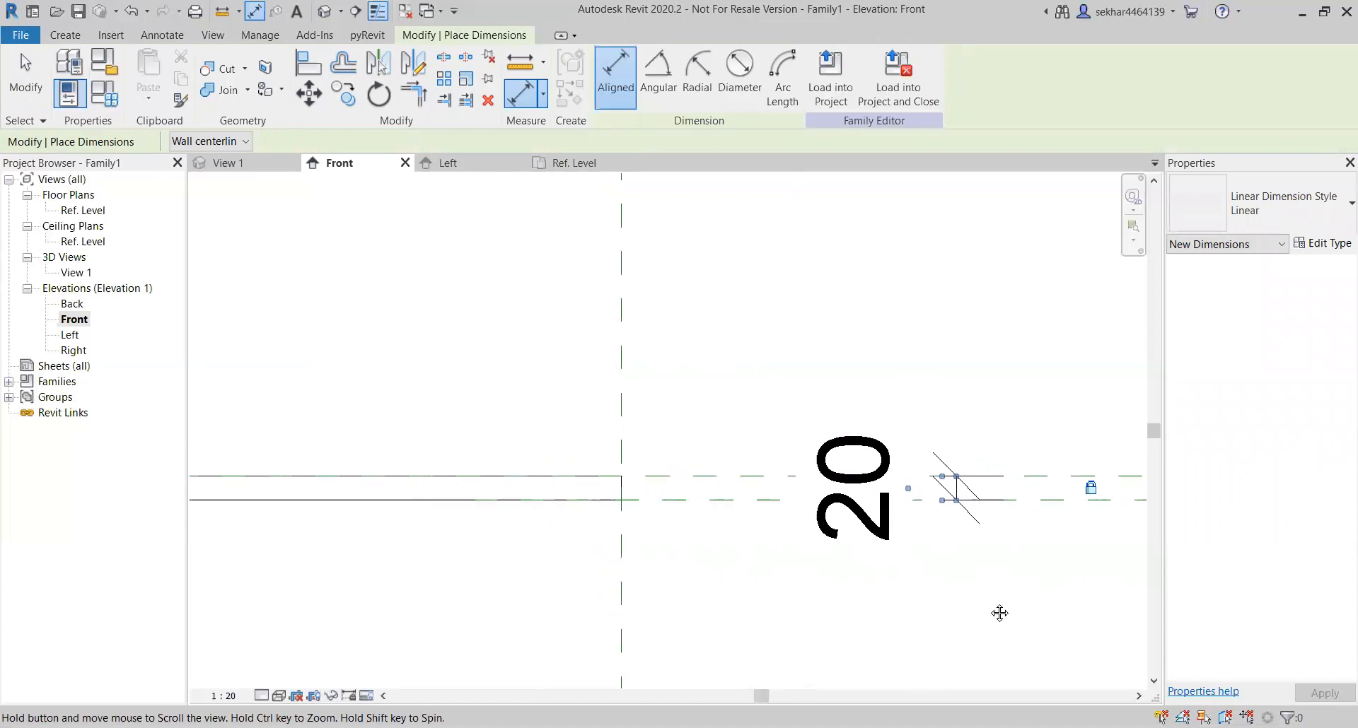
{"action": "key", "text": "Escape"}
{"action": "key", "text": "Escape"}
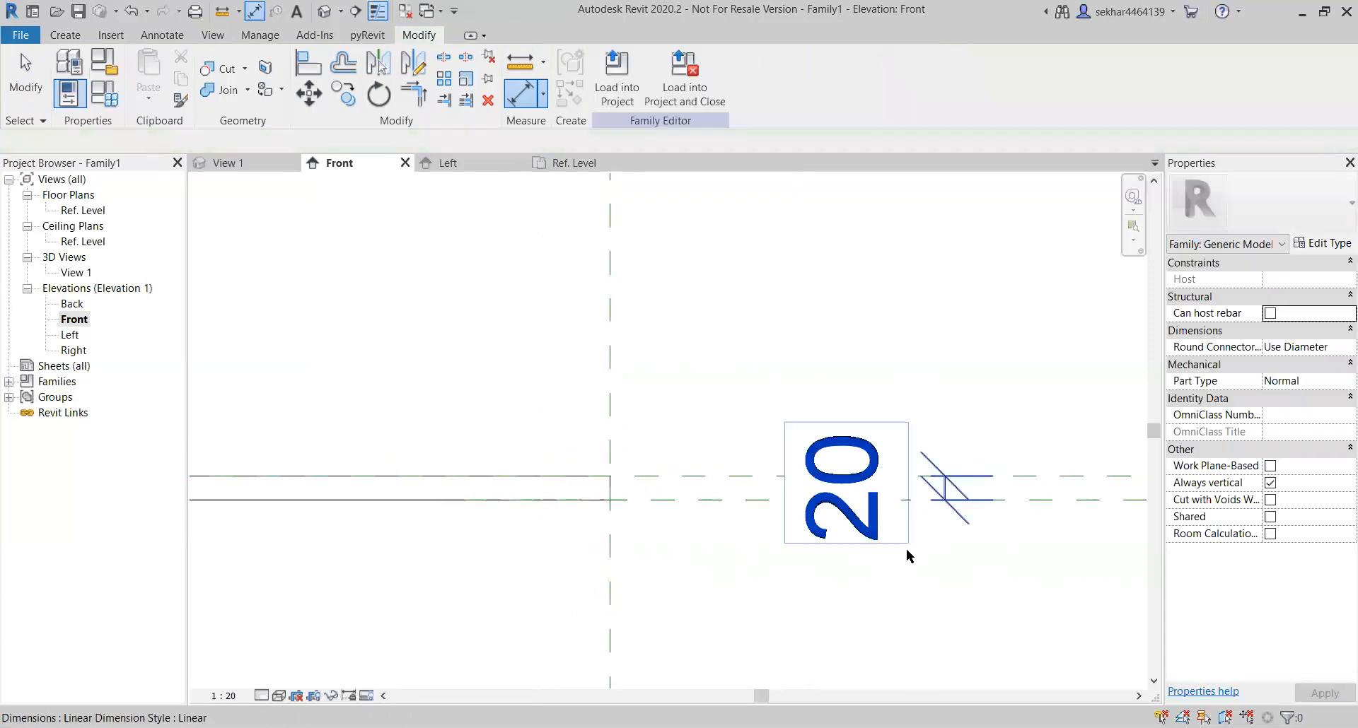
Step: Align the extrusion's bottom face to the lower reference plane and lock the alignment
{"action": "left_click", "coordinate": [536, 508]}
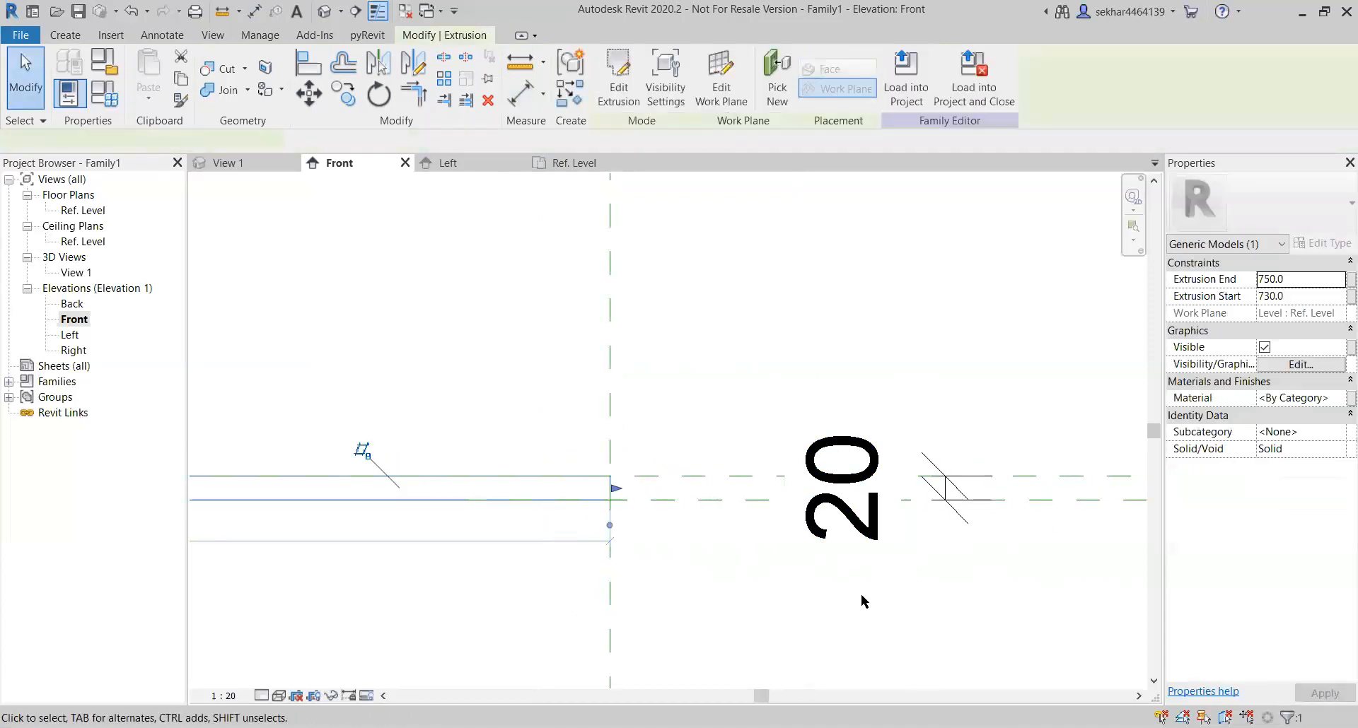
{"action": "scroll", "coordinate": [860, 594], "scroll_direction": "down", "scroll_amount": 3}
{"action": "left_click", "coordinate": [774, 594]}
{"action": "middle_click_drag", "start_coordinate": [775, 594], "coordinate": [803, 563]}
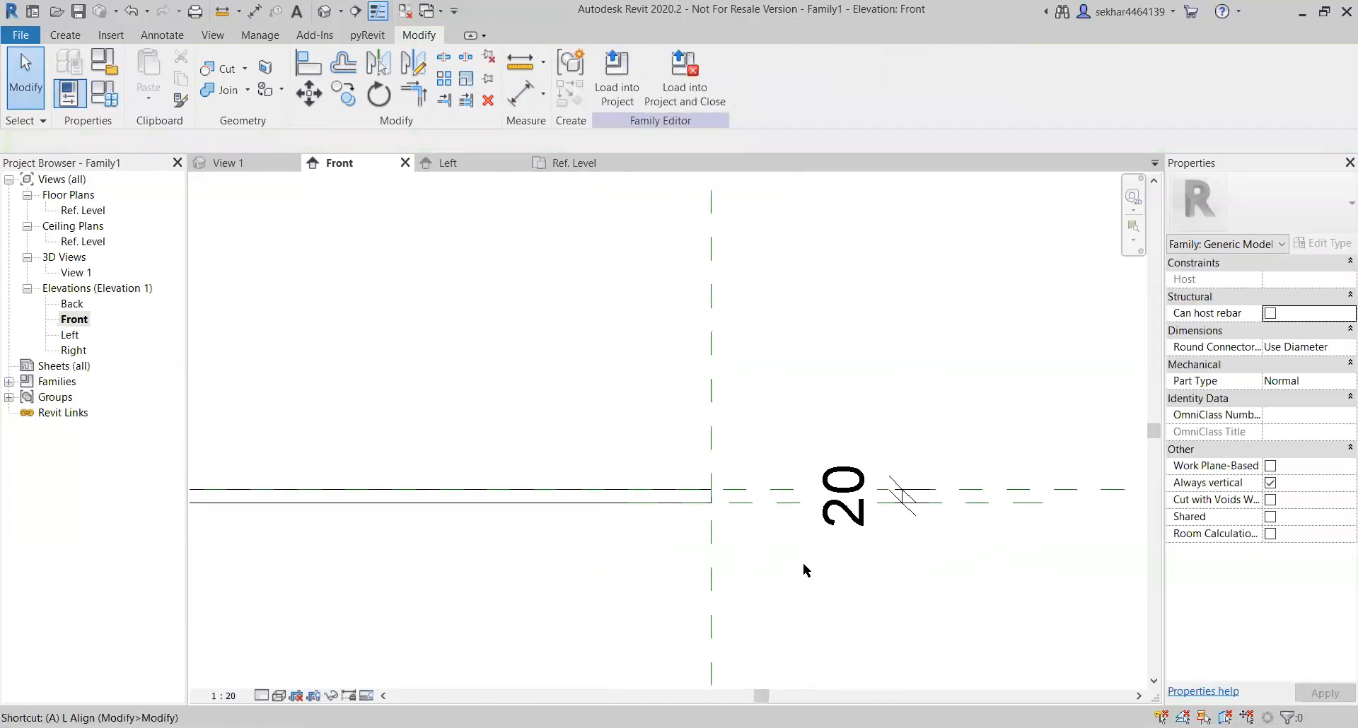
{"action": "key", "text": "a"}
{"action": "key", "text": "l"}
{"action": "left_click", "coordinate": [763, 506]}
{"action": "left_click", "coordinate": [509, 515]}
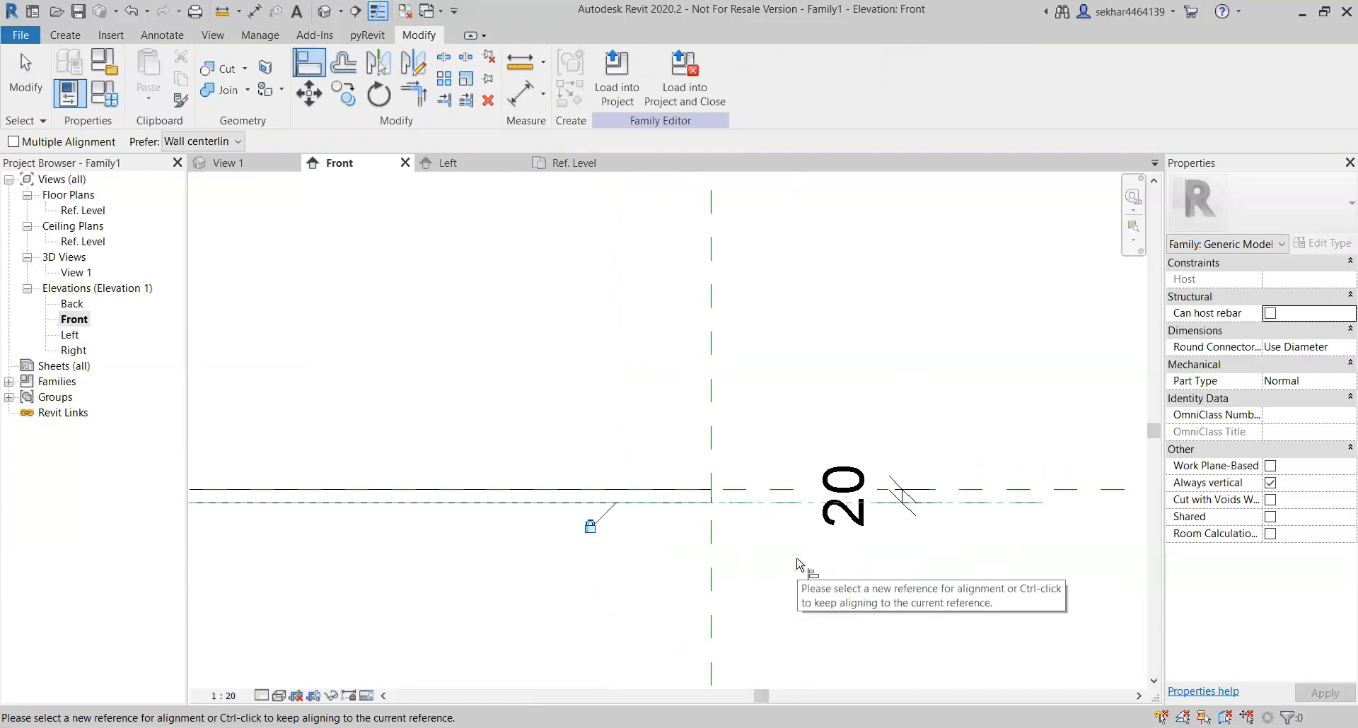
{"action": "key", "text": "Escape"}
{"action": "key", "text": "Escape"}
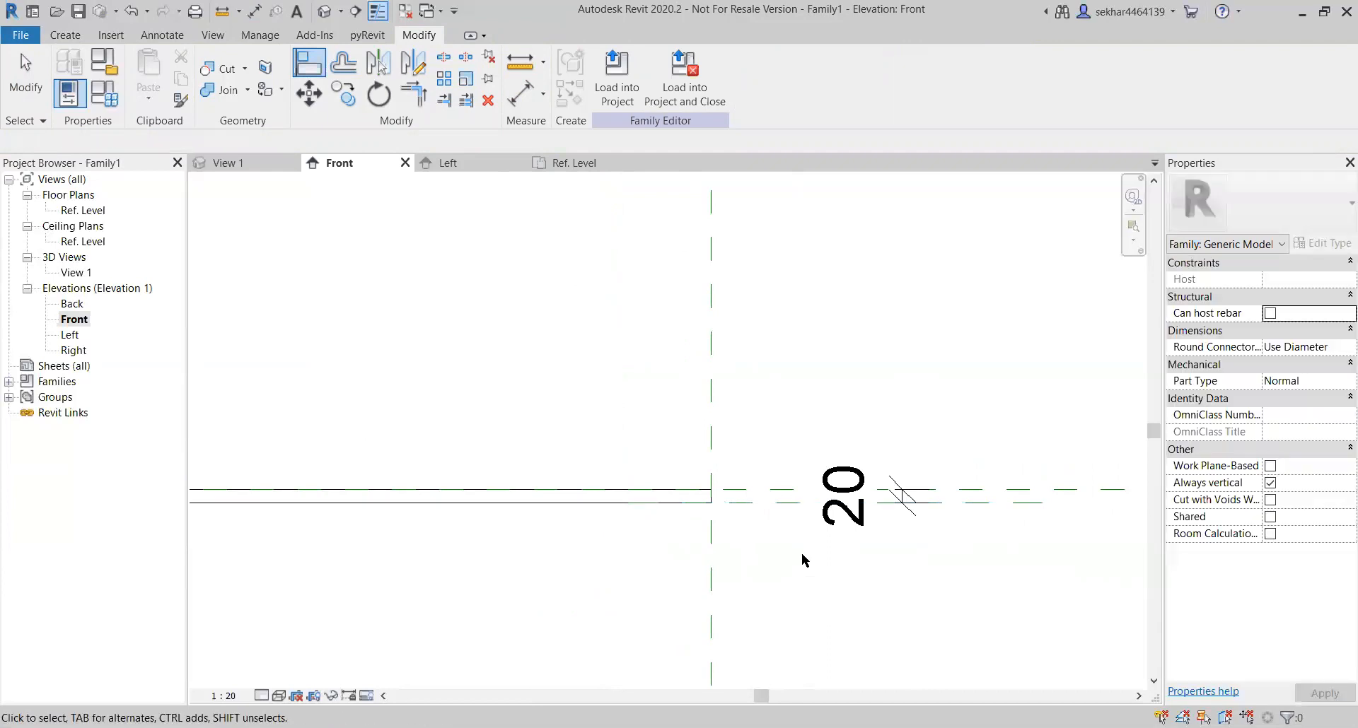
Step: In the Ref. Level plan, draw two horizontal reference planes inside the slab, about 126 below its upper edge and about 100 above its lower edge
{"action": "scroll", "coordinate": [878, 629], "scroll_direction": "down", "scroll_amount": 4}
{"action": "middle_click_drag", "start_coordinate": [881, 570], "coordinate": [864, 484]}
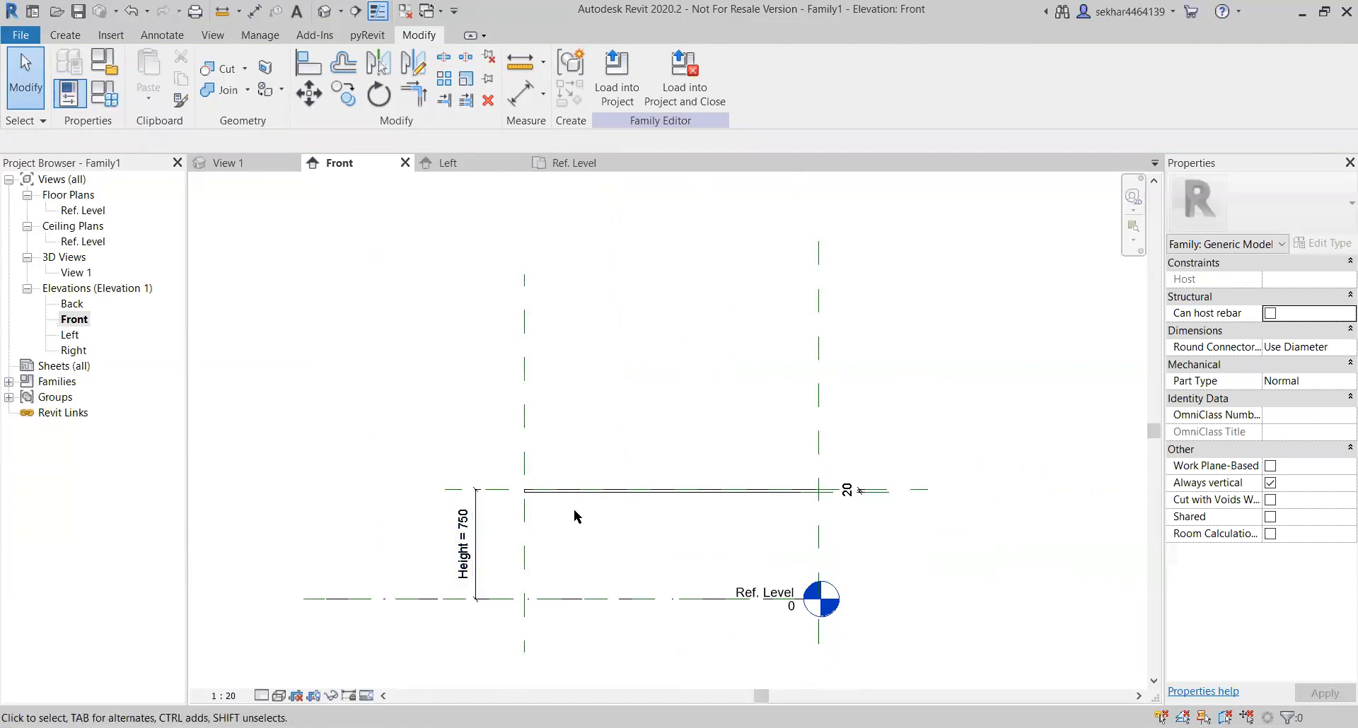
{"action": "scroll", "coordinate": [577, 498], "scroll_direction": "up", "scroll_amount": 6}
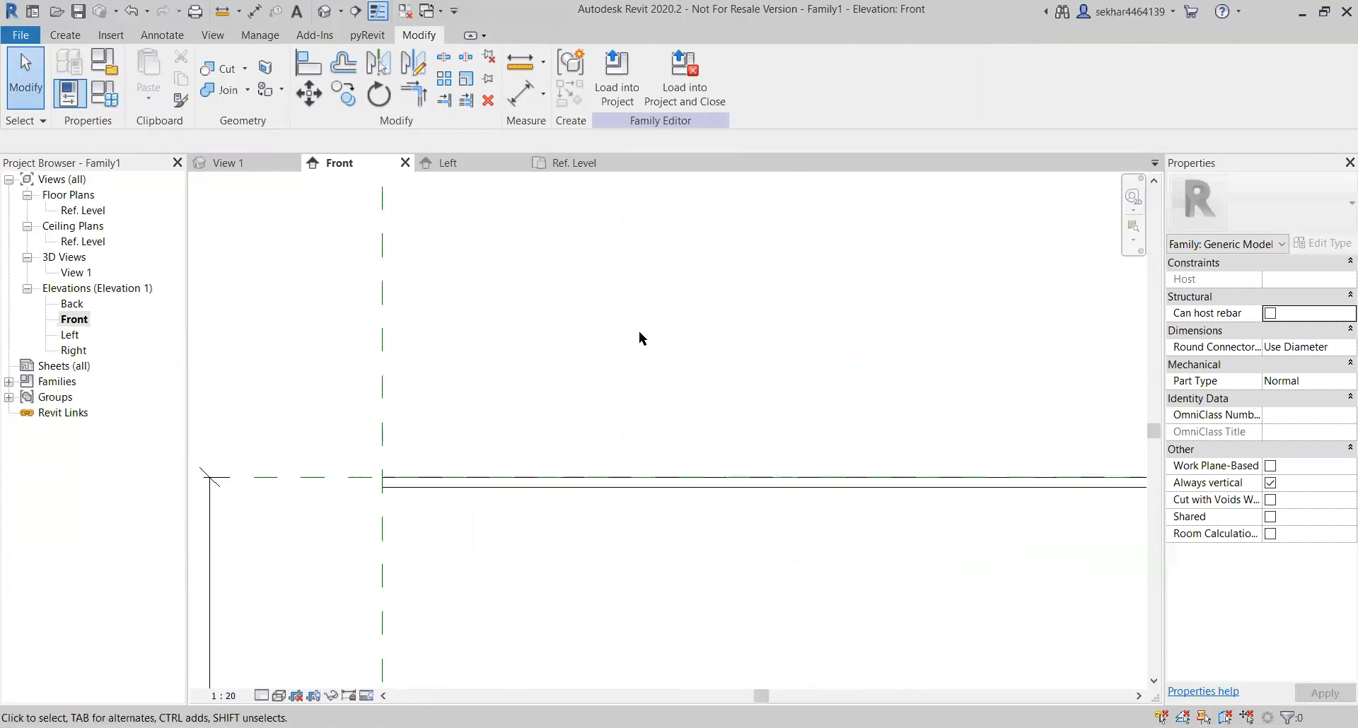
{"action": "left_click", "coordinate": [581, 168]}
{"action": "mouse_move", "coordinate": [868, 442]}
{"action": "middle_mouse_down"}
{"action": "mouse_move", "coordinate": [852, 416]}
{"action": "mouse_move", "coordinate": [877, 462]}
{"action": "middle_mouse_up"}
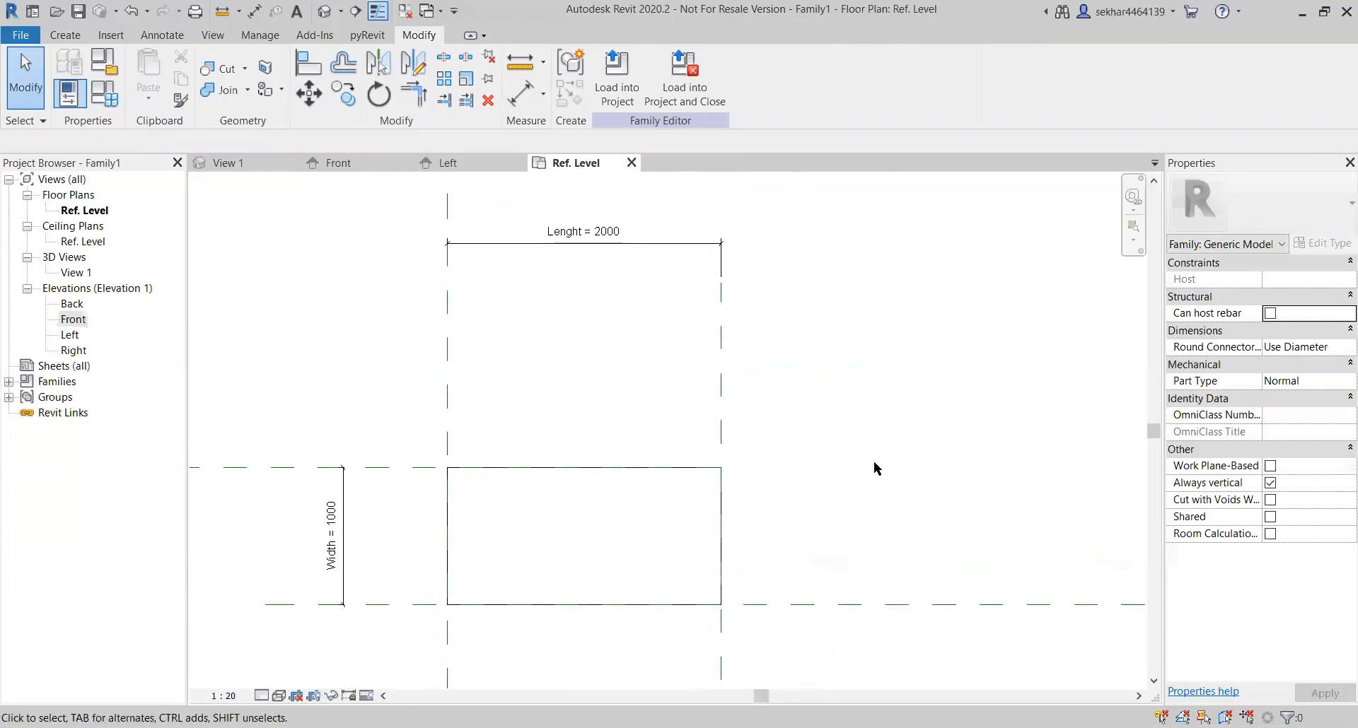
{"action": "left_click_drag", "start_coordinate": [814, 385], "coordinate": [655, 373]}
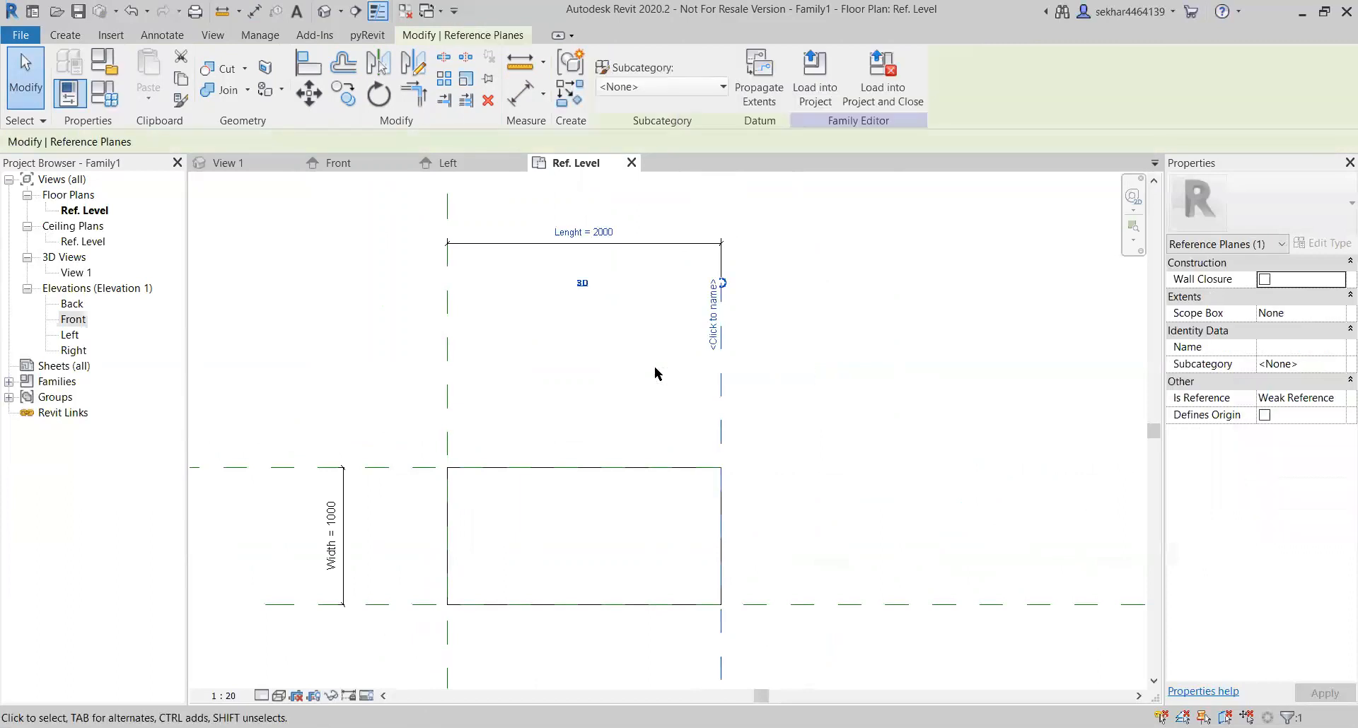
{"action": "key", "text": "r"}
{"action": "key", "text": "p"}
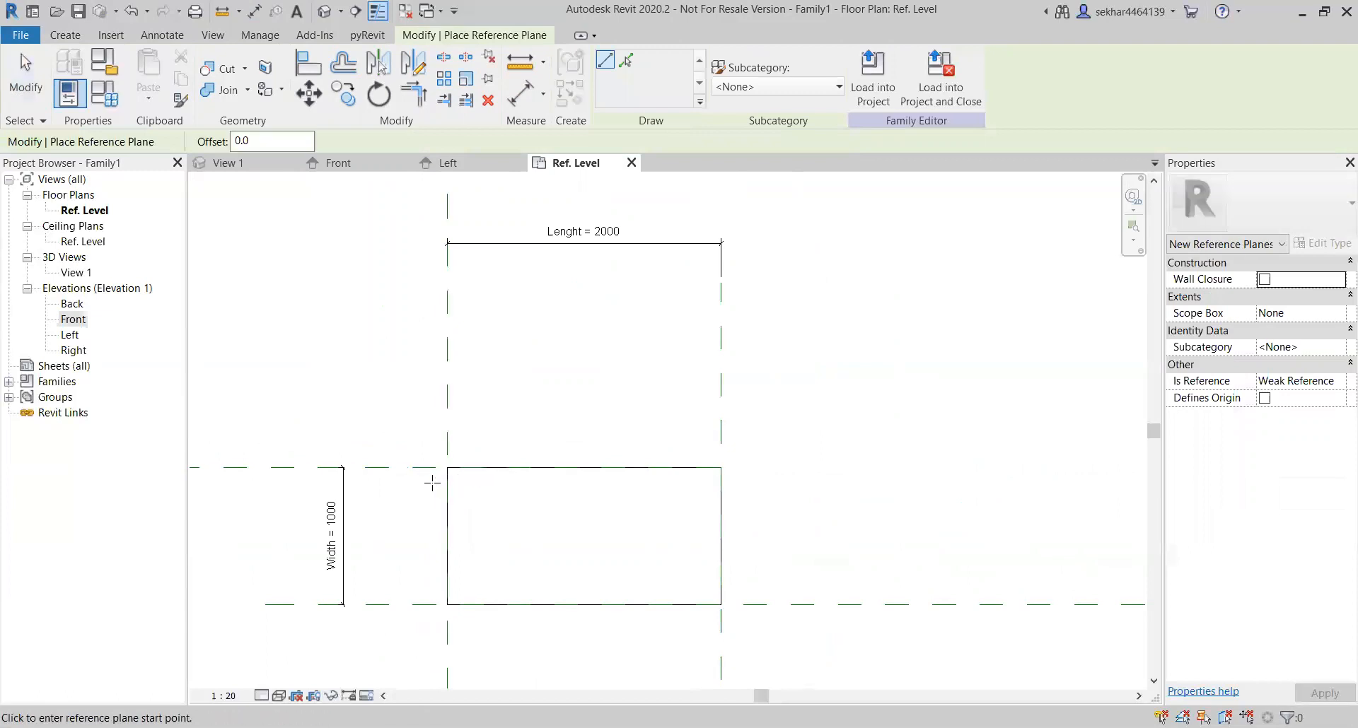
{"action": "left_click", "coordinate": [447, 485]}
{"action": "left_click", "coordinate": [774, 485]}
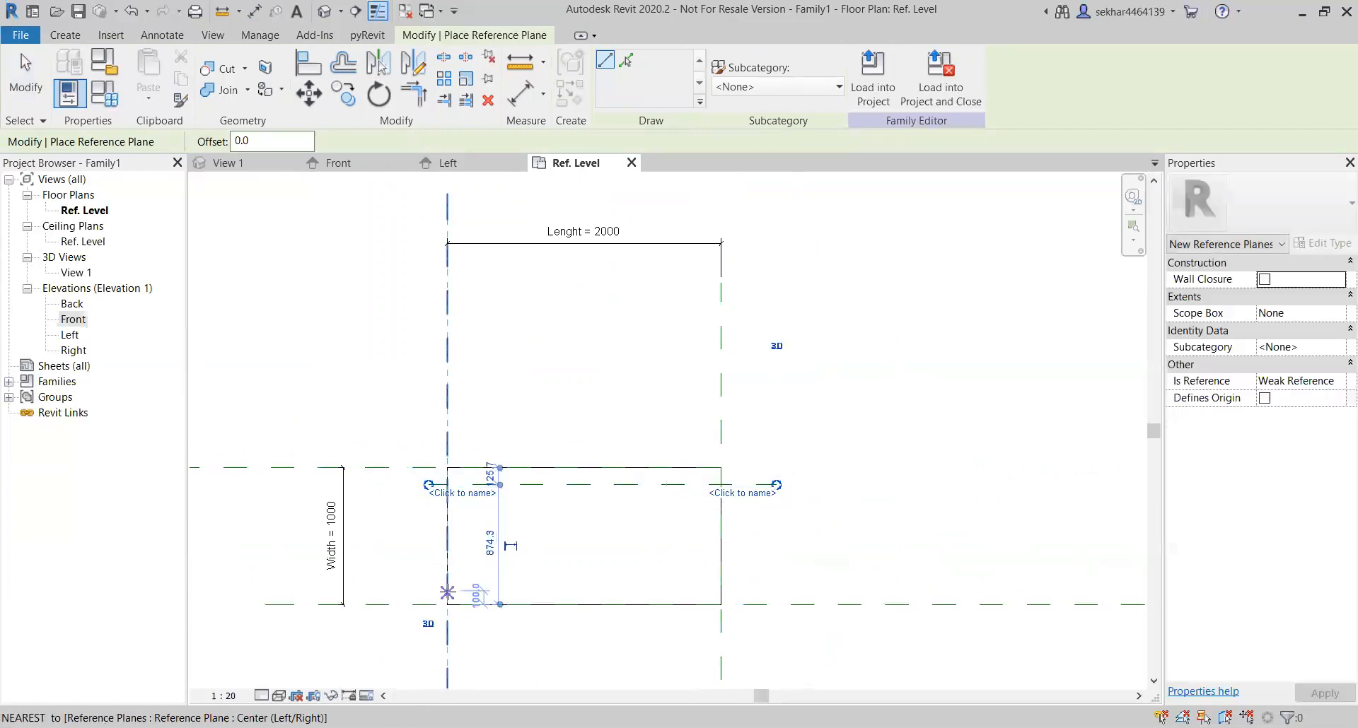
{"action": "left_click", "coordinate": [429, 588]}
{"action": "left_click", "coordinate": [760, 591]}
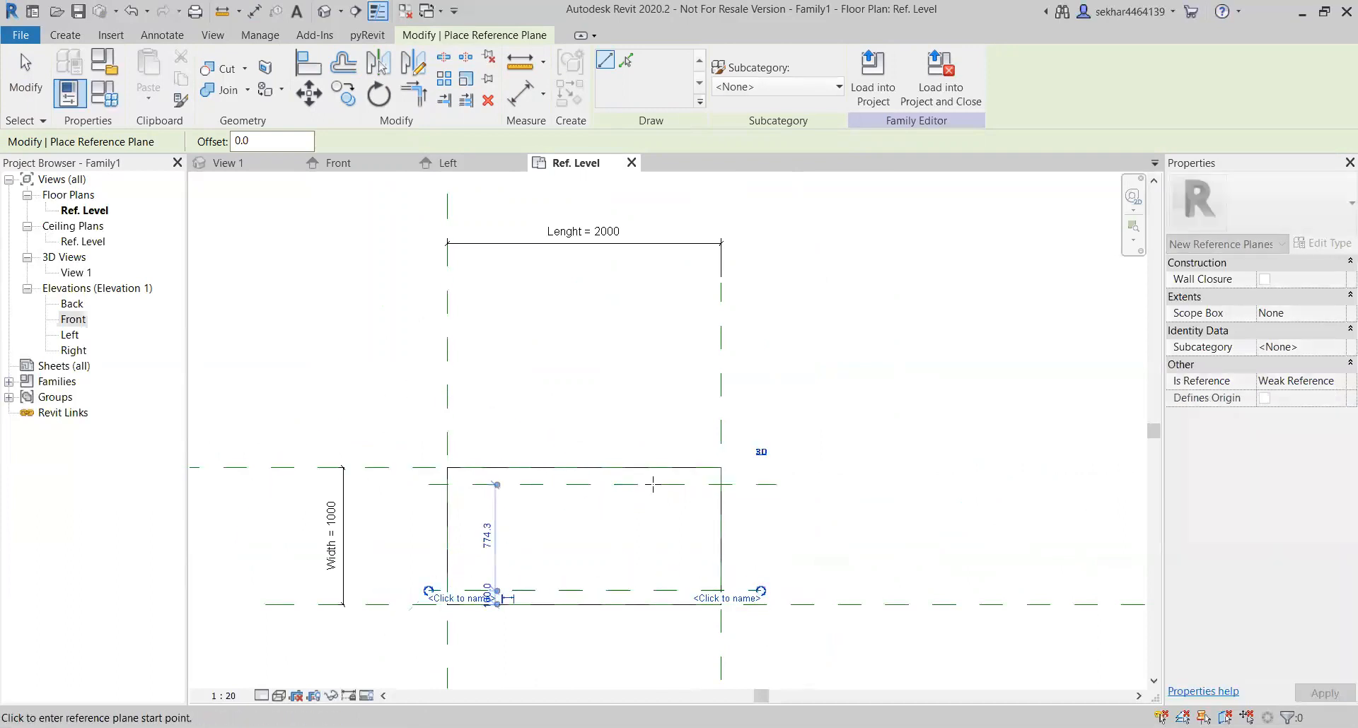
Step: Draw two vertical reference planes inside the slab, about 222 from its right edge and about 200 from its left edge
{"action": "left_click", "coordinate": [691, 436]}
{"action": "left_click", "coordinate": [691, 655]}
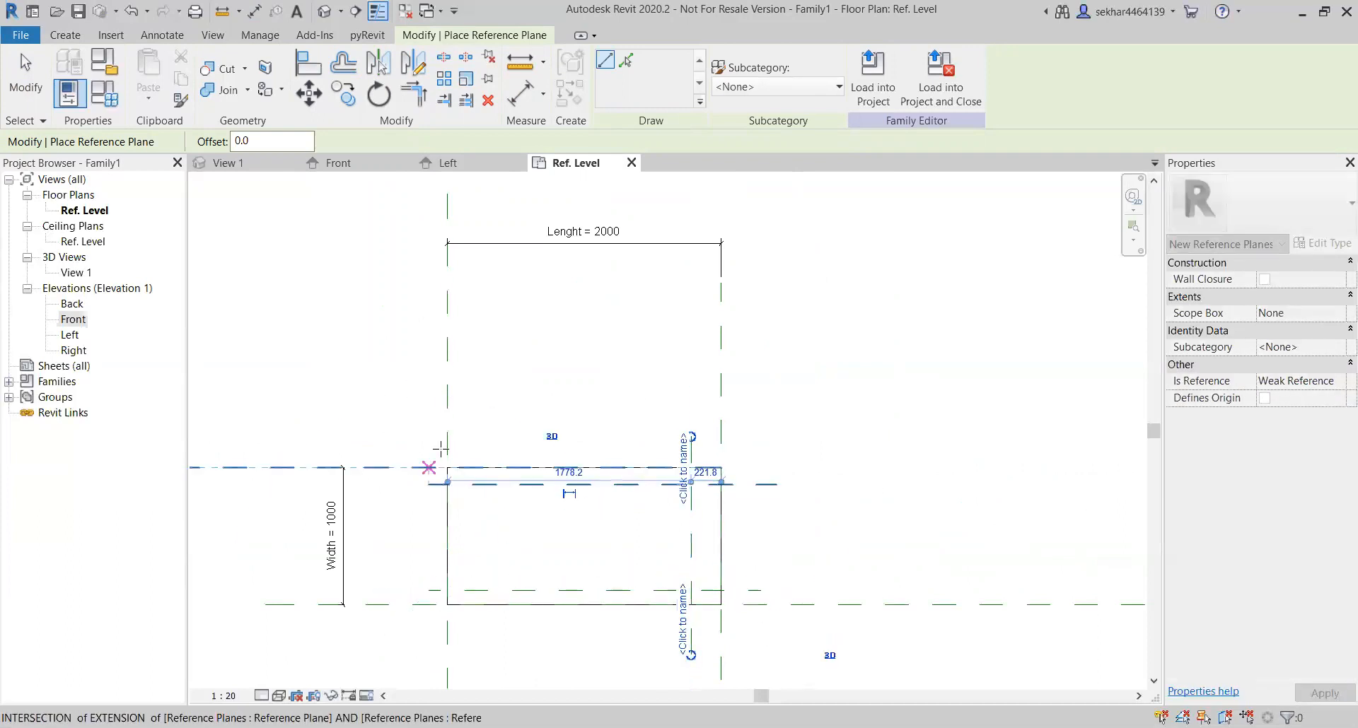
{"action": "left_click", "coordinate": [476, 436]}
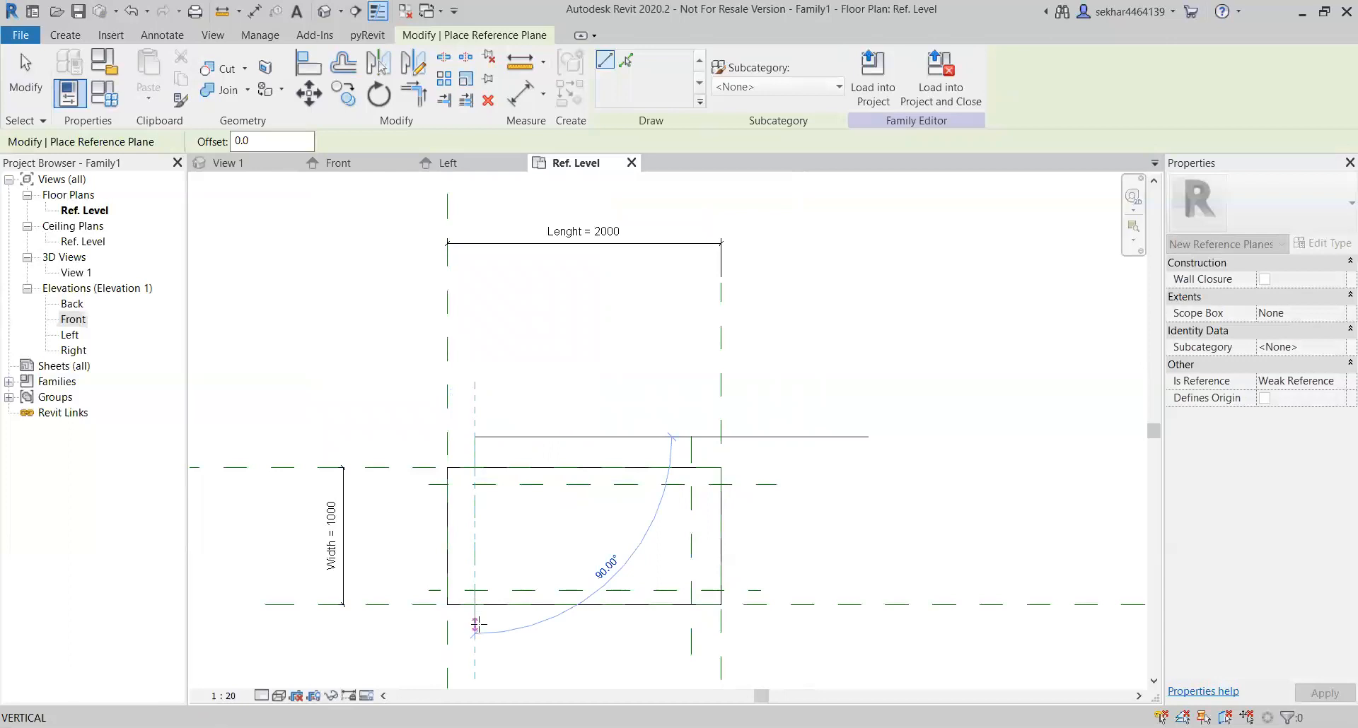
{"action": "left_click", "coordinate": [476, 625]}
{"action": "key", "text": "Escape"}
{"action": "key", "text": "Escape"}
Step: Add an aligned dimension between the right inner vertical reference plane and the slab's right edge plane
{"action": "middle_click_drag", "start_coordinate": [802, 558], "coordinate": [755, 529]}
{"action": "scroll", "coordinate": [710, 495], "scroll_direction": "up", "scroll_amount": 3}
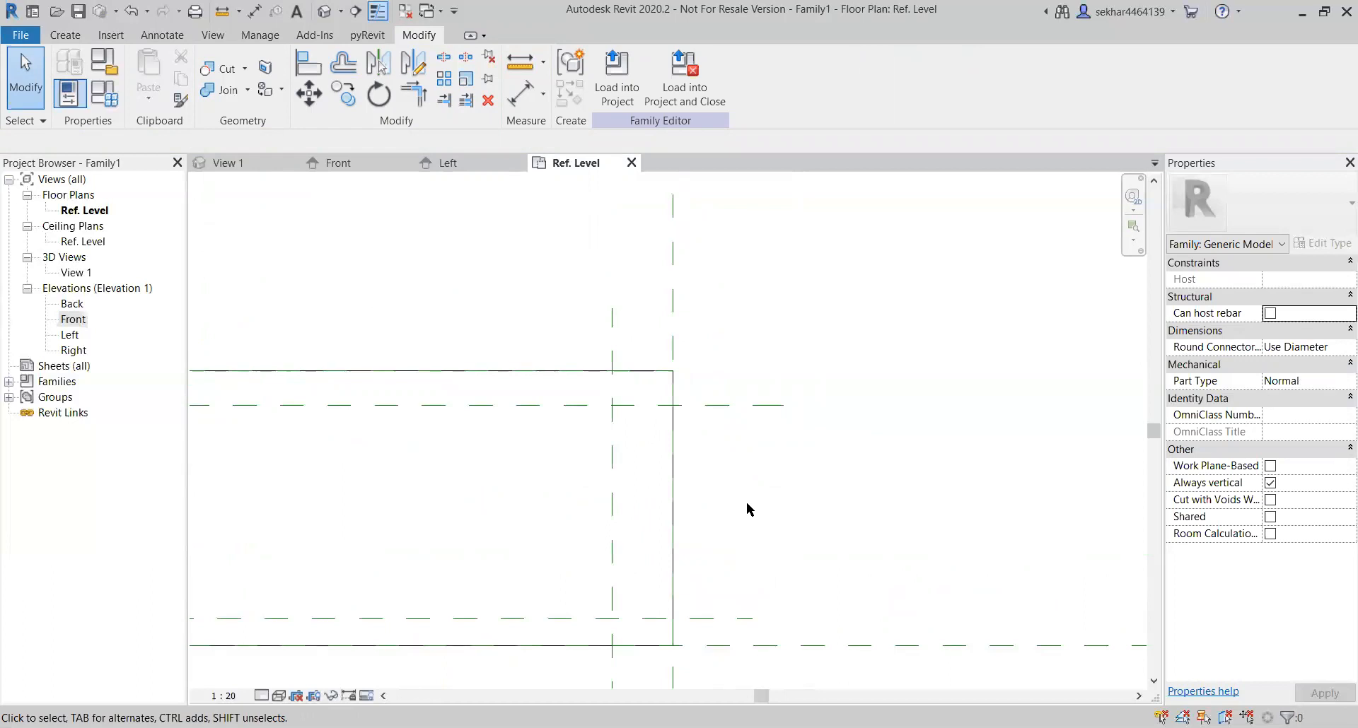
{"action": "key", "text": "d"}
{"action": "key", "text": "i"}
{"action": "left_click", "coordinate": [612, 350]}
{"action": "left_click", "coordinate": [672, 342]}
{"action": "left_click", "coordinate": [662, 306]}
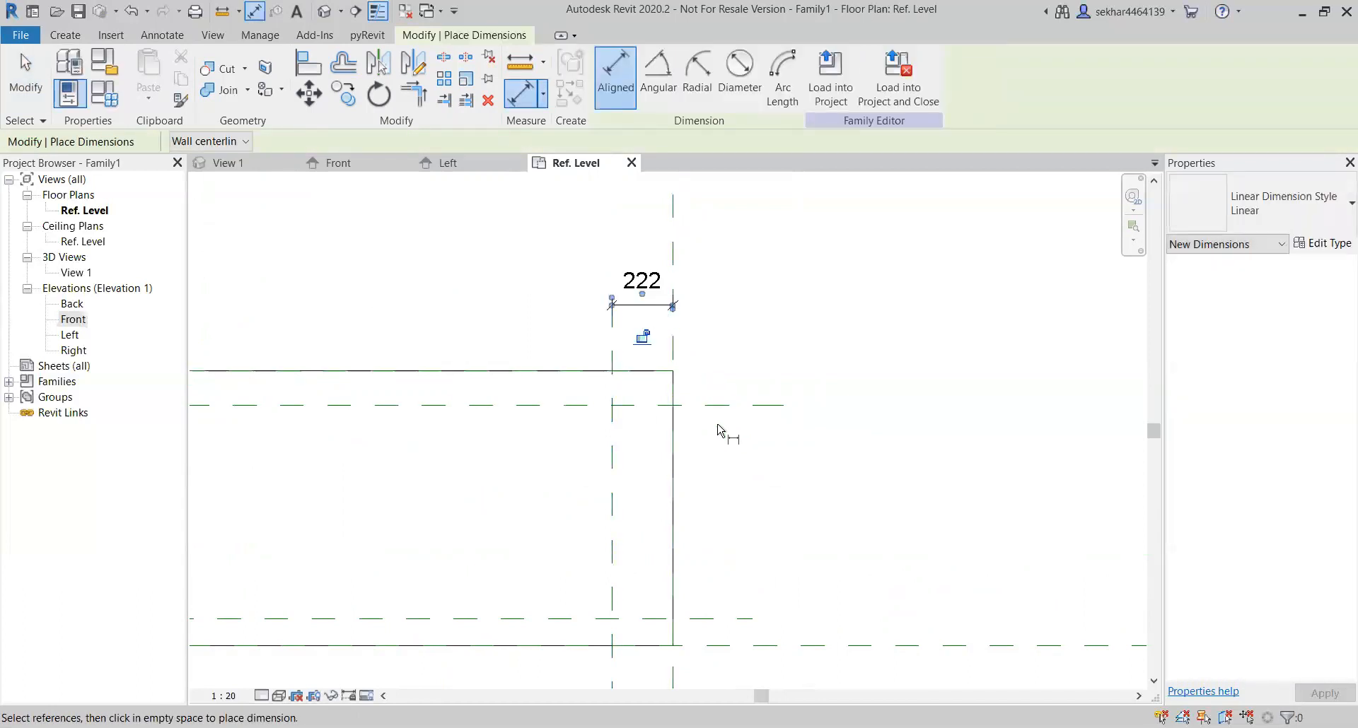
Step: Dimension the upper inner reference plane from the slab's upper edge plane and the left inner plane from its left edge plane
{"action": "scroll", "coordinate": [786, 447], "scroll_direction": "down", "scroll_amount": 2}
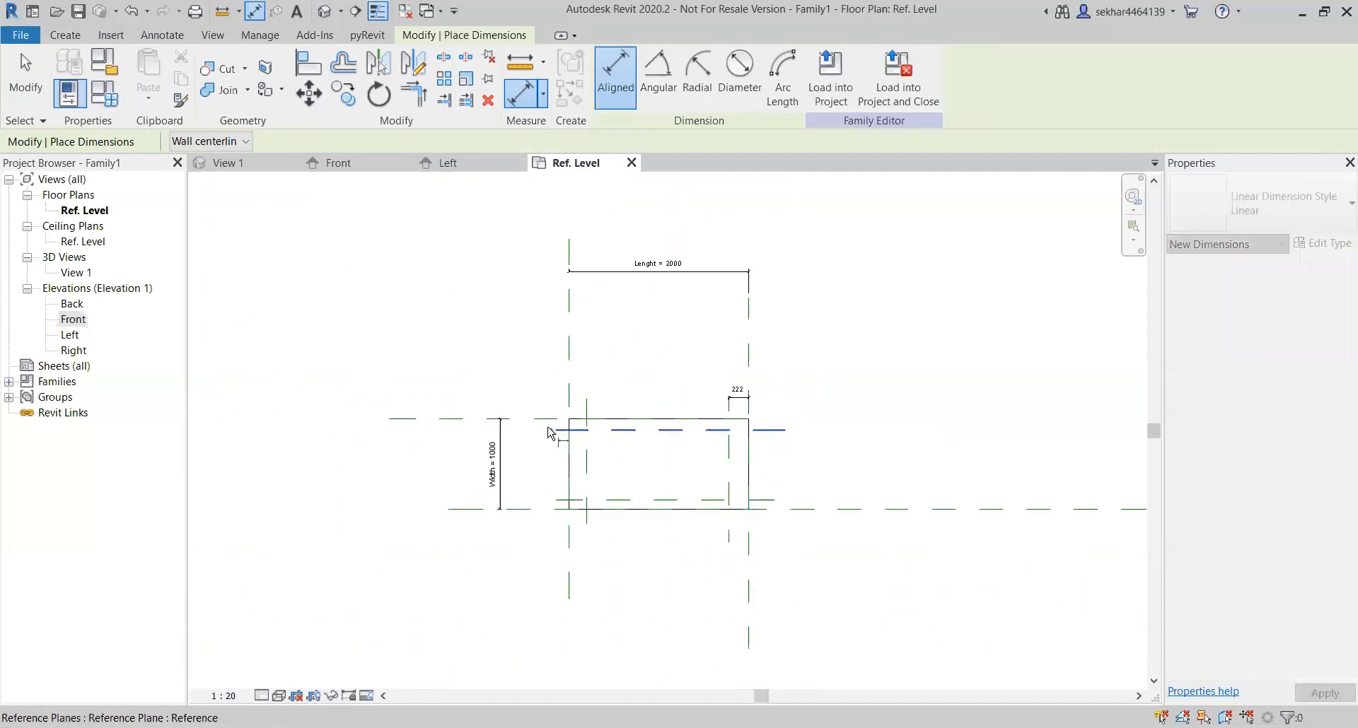
{"action": "scroll", "coordinate": [551, 433], "scroll_direction": "up", "scroll_amount": 2}
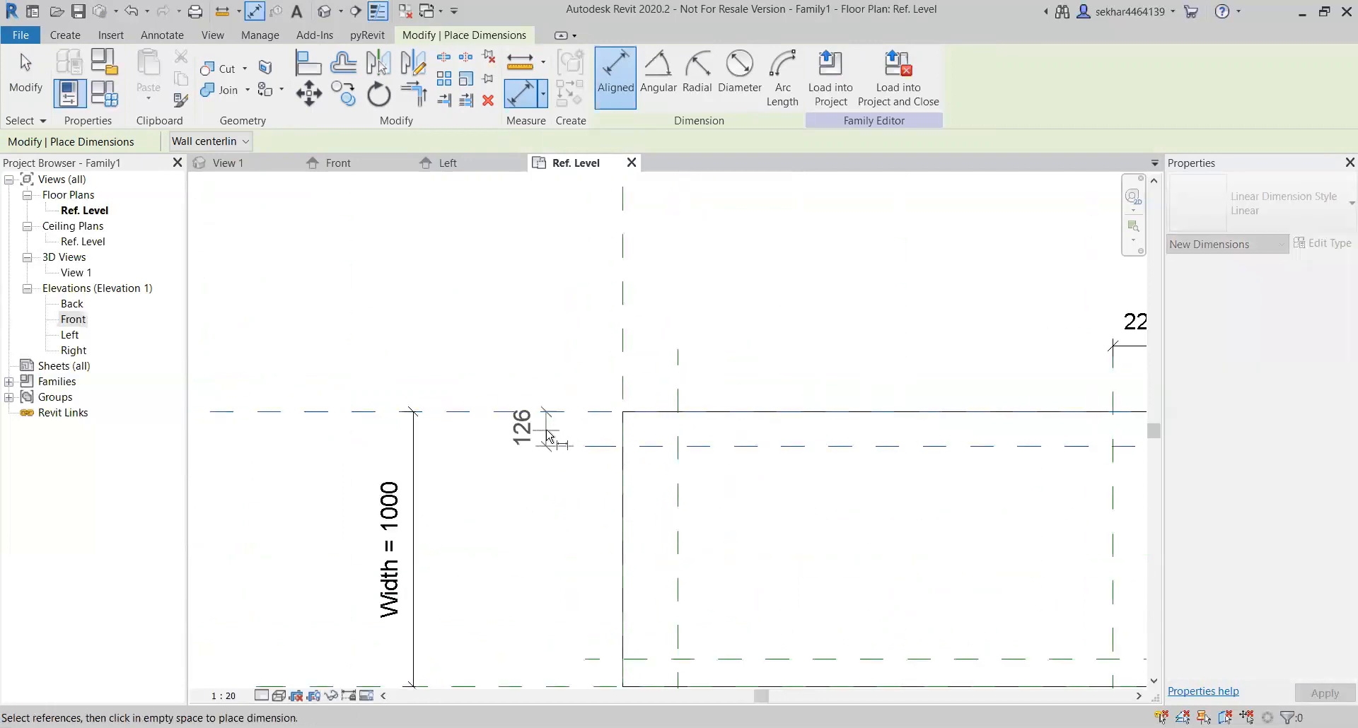
{"action": "scroll", "coordinate": [545, 417], "scroll_direction": "down", "scroll_amount": 2}
{"action": "scroll", "coordinate": [531, 439], "scroll_direction": "up", "scroll_amount": 2}
{"action": "left_click", "coordinate": [604, 391]}
{"action": "scroll", "coordinate": [598, 383], "scroll_direction": "down", "scroll_amount": 3}
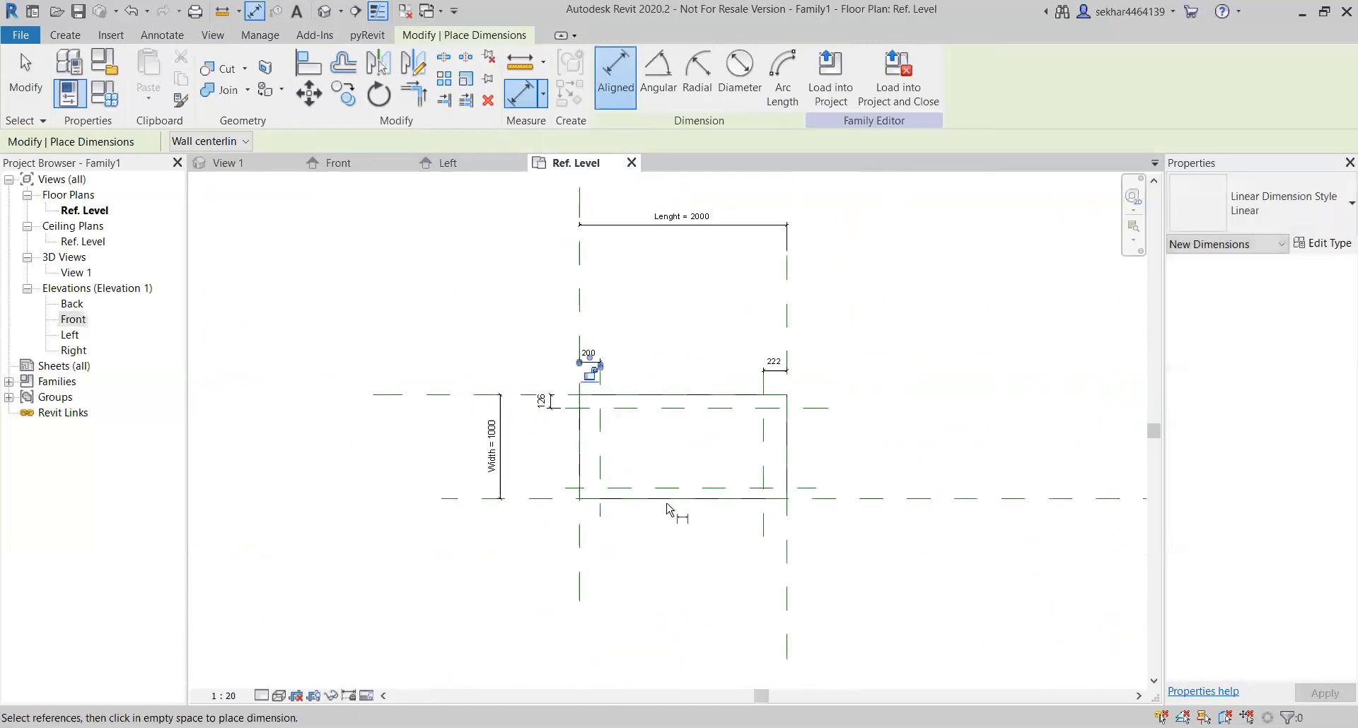
Step: Dimension the lower inner horizontal reference plane from the slab's lower edge plane
{"action": "scroll", "coordinate": [566, 513], "scroll_direction": "up", "scroll_amount": 3}
{"action": "left_click", "coordinate": [571, 457]}
{"action": "left_click", "coordinate": [564, 480]}
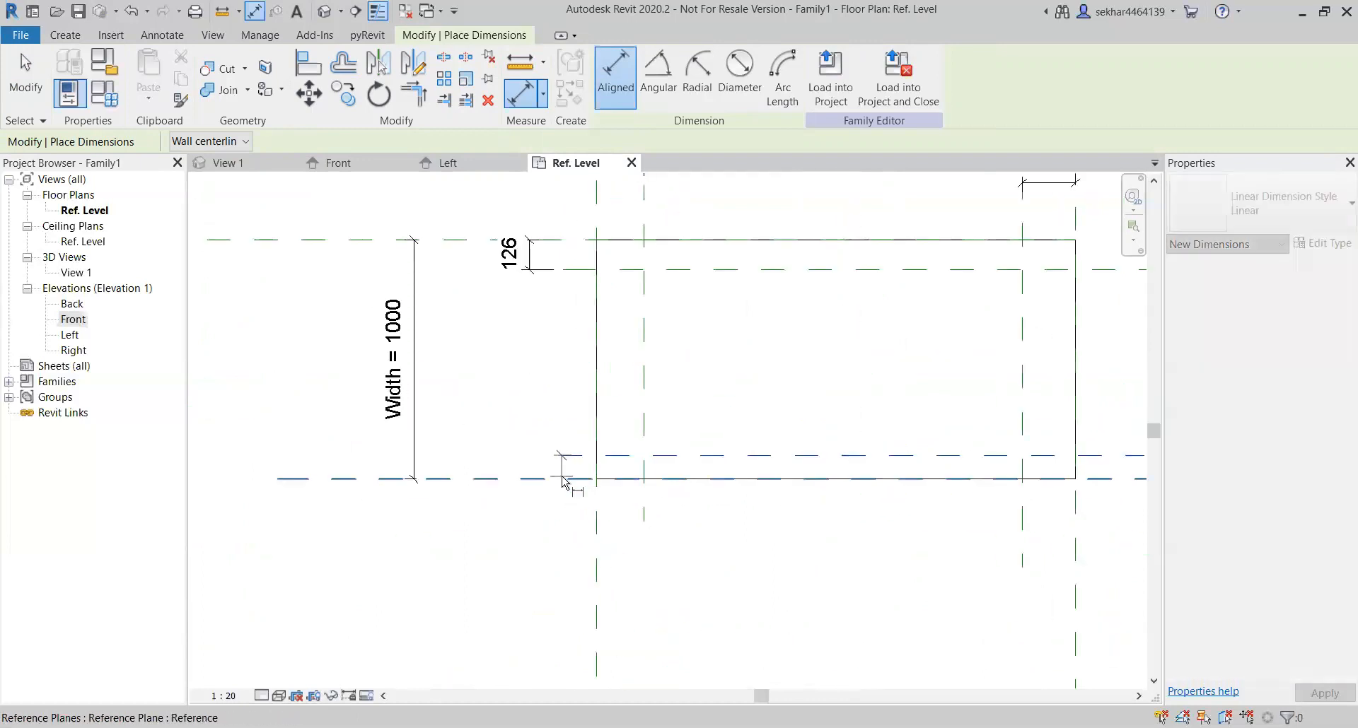
{"action": "left_click", "coordinate": [519, 408]}
{"action": "key", "text": "Escape"}
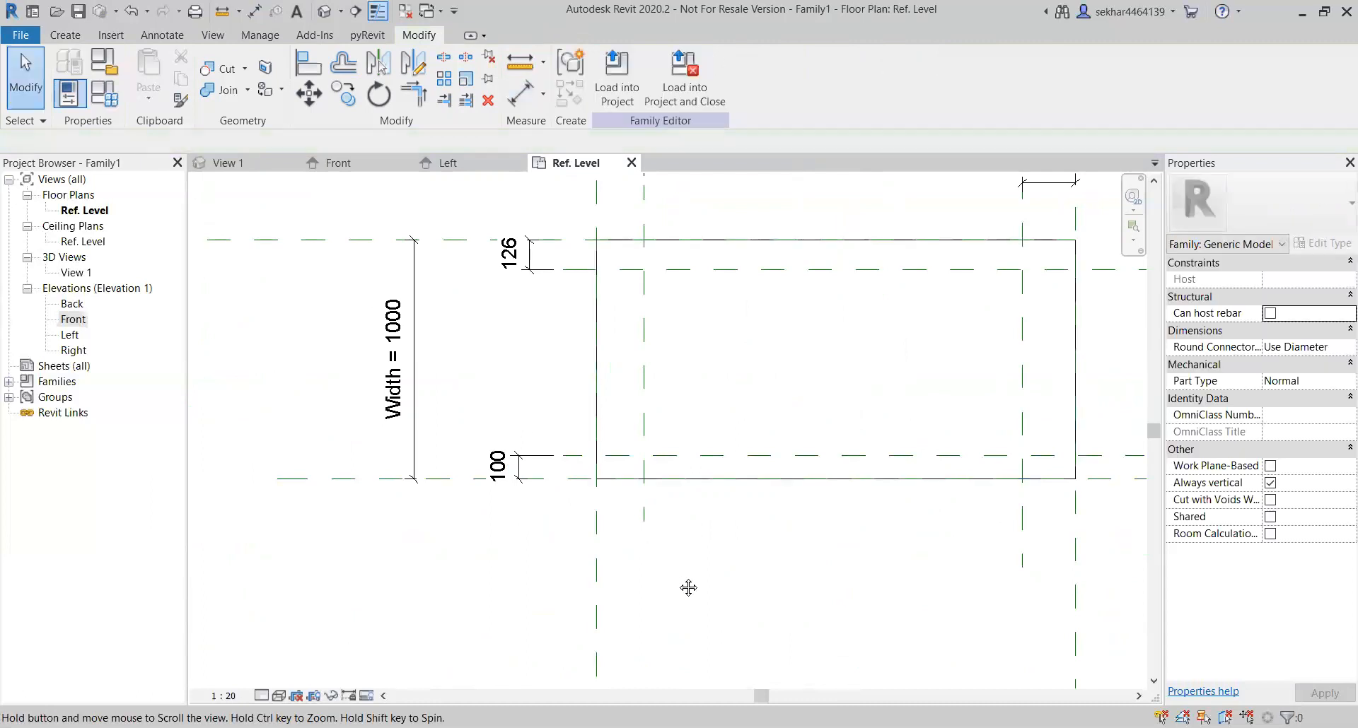
Step: Add a new length type parameter named Legs Possition, grouped under Dimensions, in Family Types
{"action": "middle_click_drag", "start_coordinate": [688, 587], "coordinate": [501, 622]}
{"action": "scroll", "coordinate": [479, 576], "scroll_direction": "down", "scroll_amount": 2}
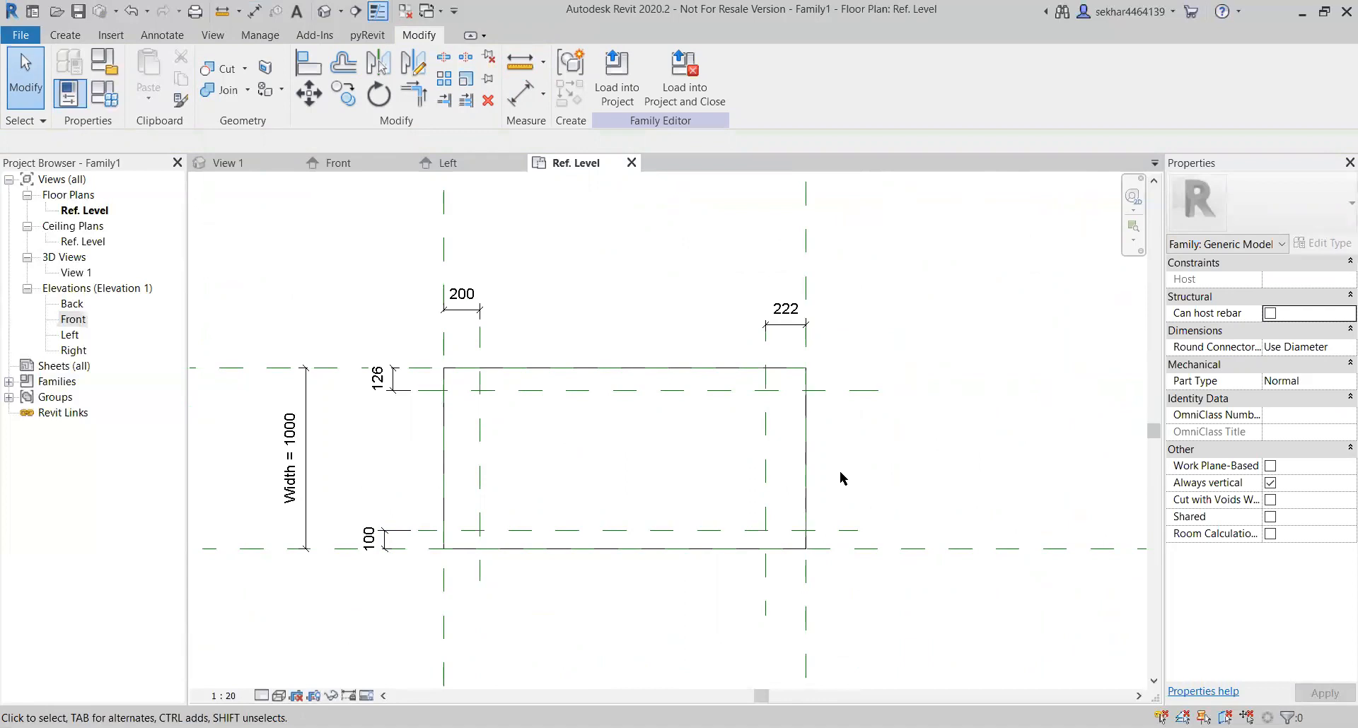
{"action": "left_click", "coordinate": [105, 94]}
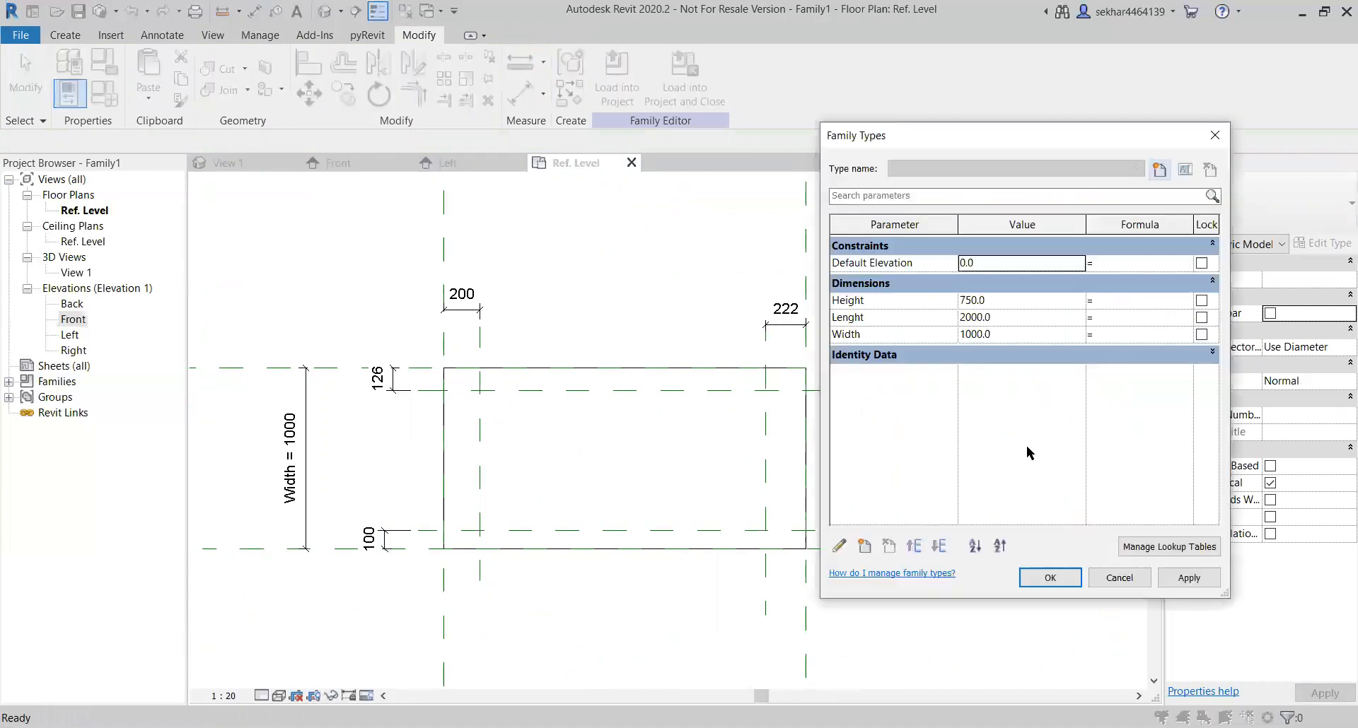
{"action": "left_click", "coordinate": [865, 548]}
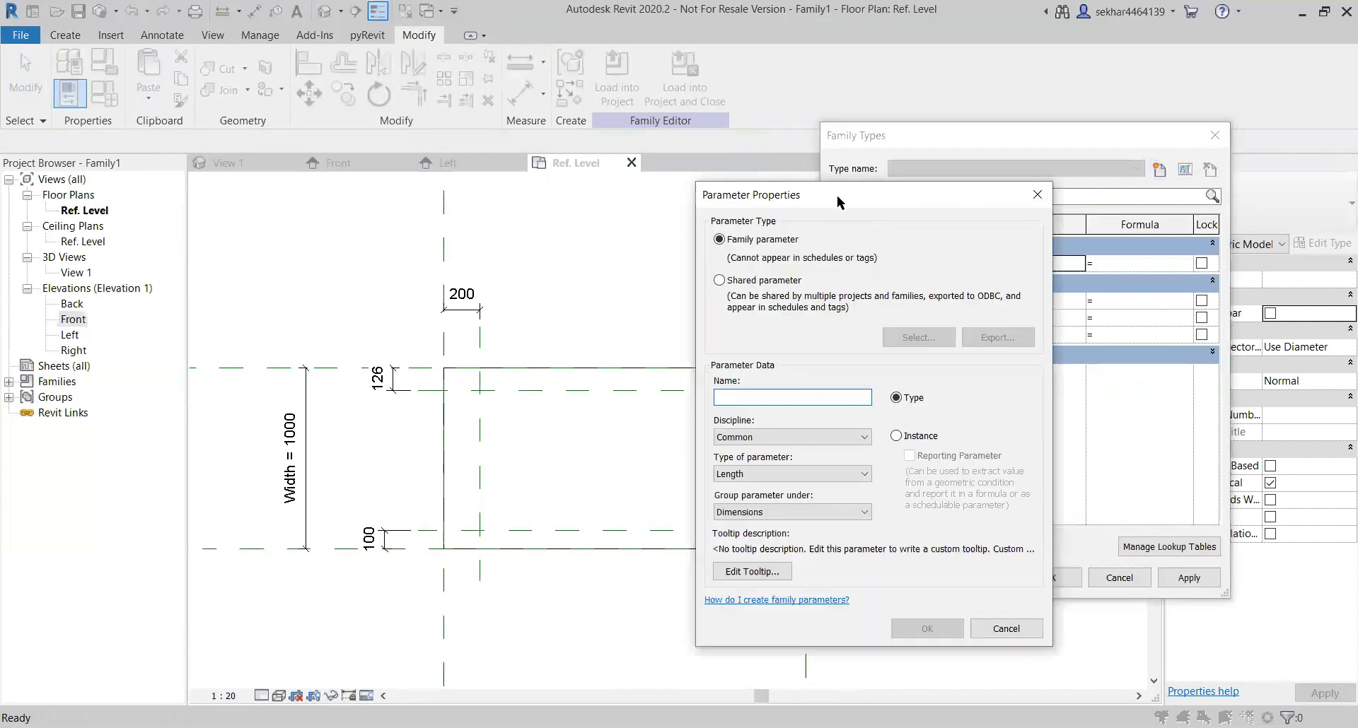
{"action": "type", "text": "Le"}
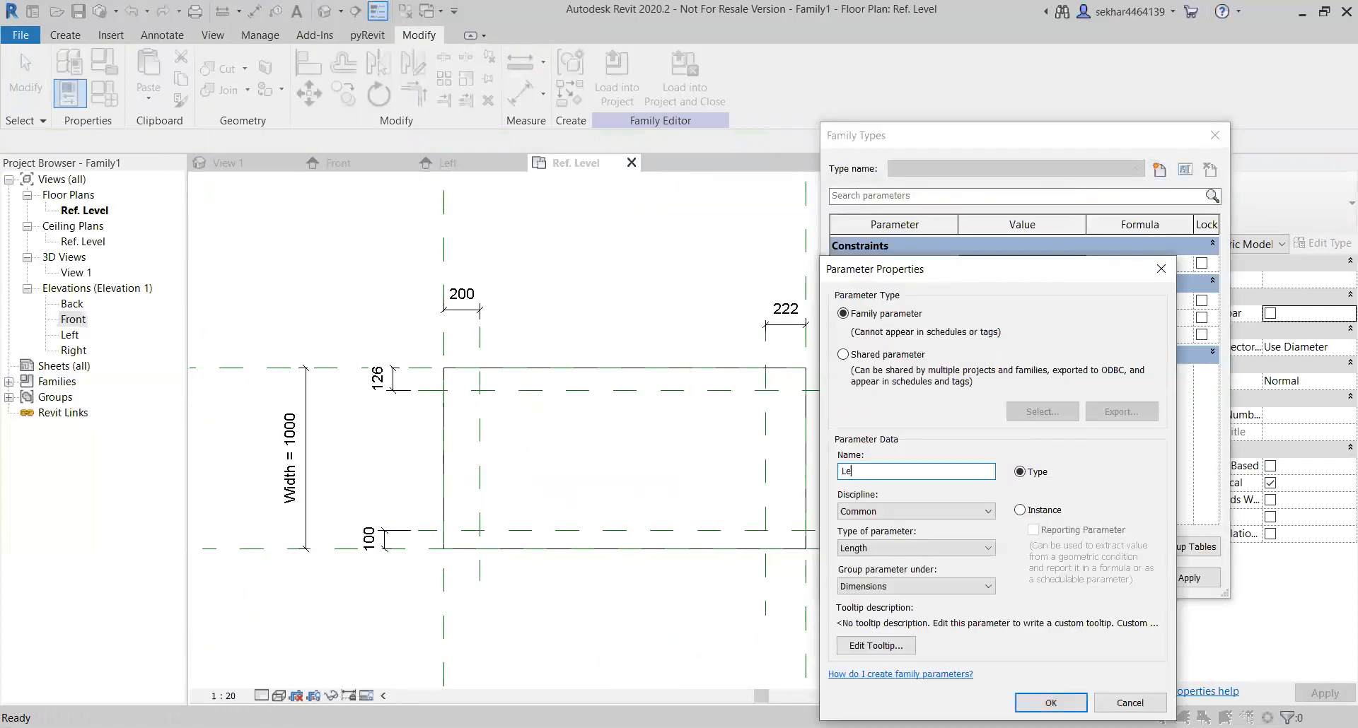
{"action": "type", "text": "gs Possition"}
{"action": "left_click", "coordinate": [1051, 702]}
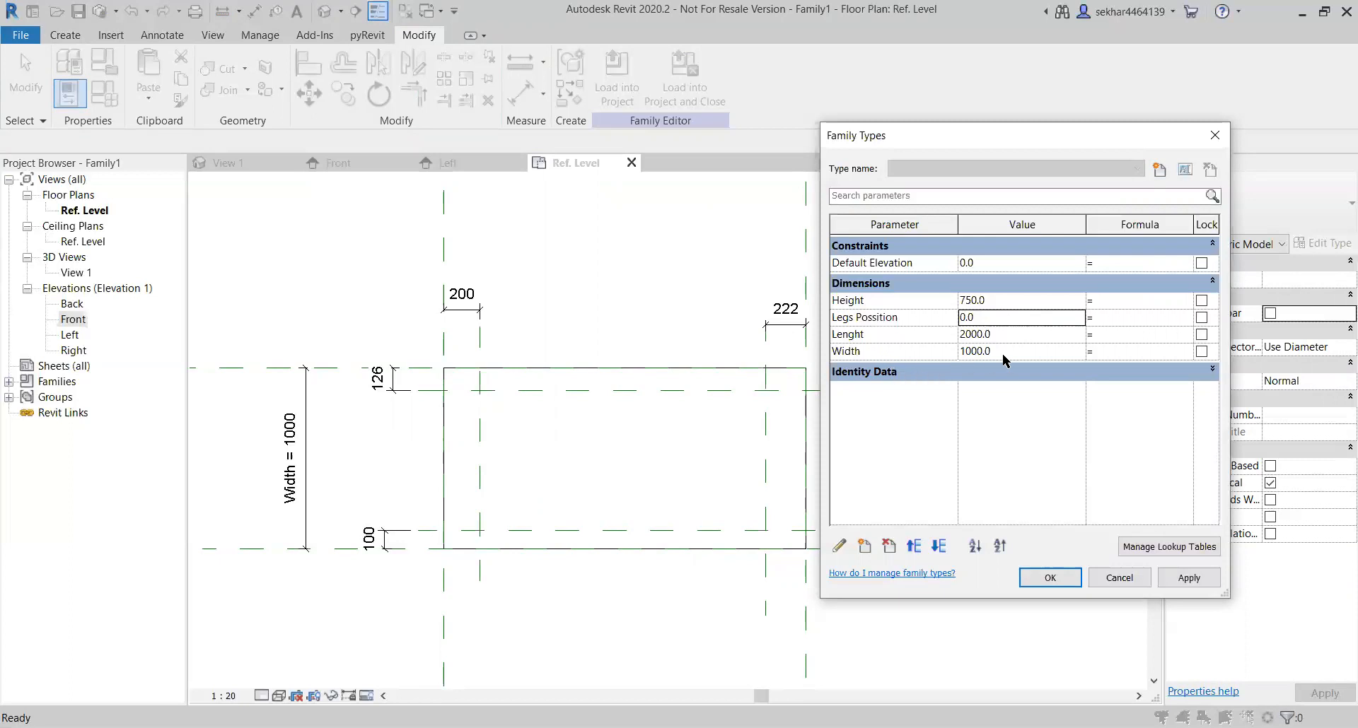
Step: Give the Legs Possition parameter the formula Width/10 in Family Types and apply it
{"action": "left_click", "coordinate": [915, 352]}
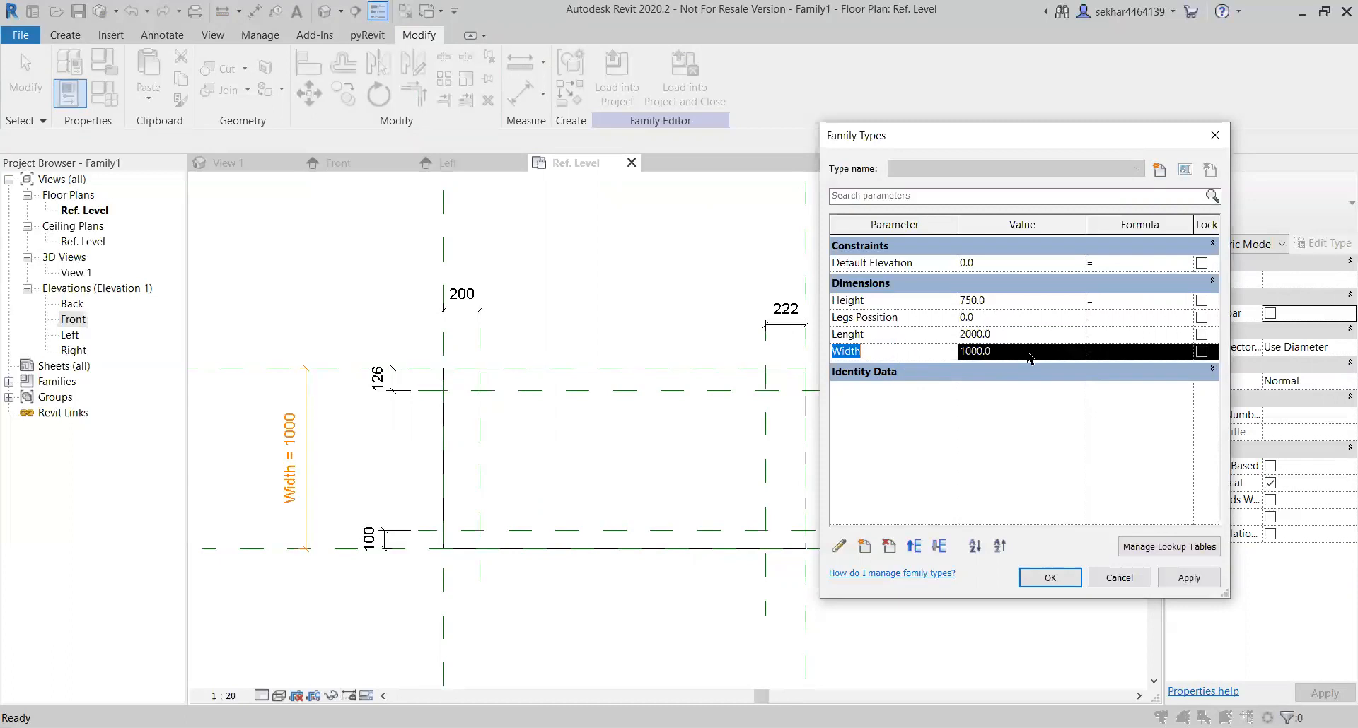
{"action": "left_click", "coordinate": [1100, 319]}
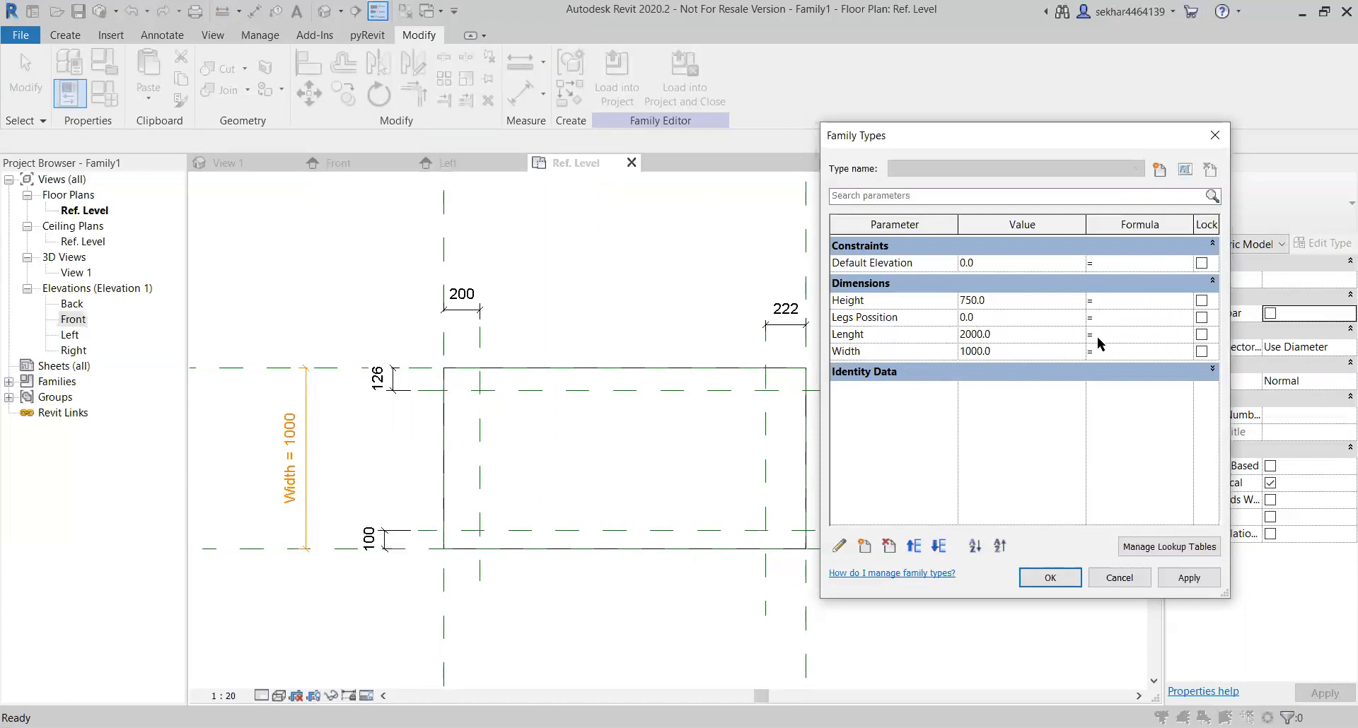
{"action": "type", "text": "Width/10"}
{"action": "left_click", "coordinate": [1108, 352]}
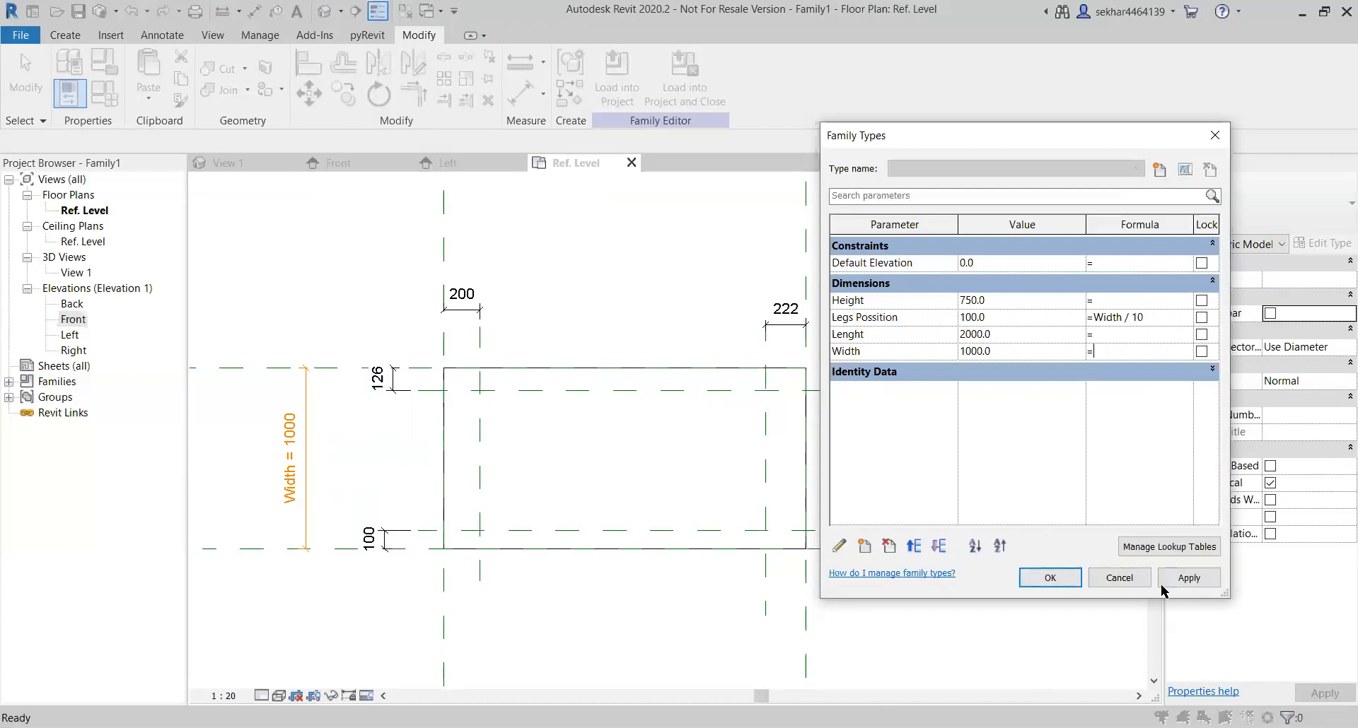
{"action": "left_click", "coordinate": [1188, 578]}
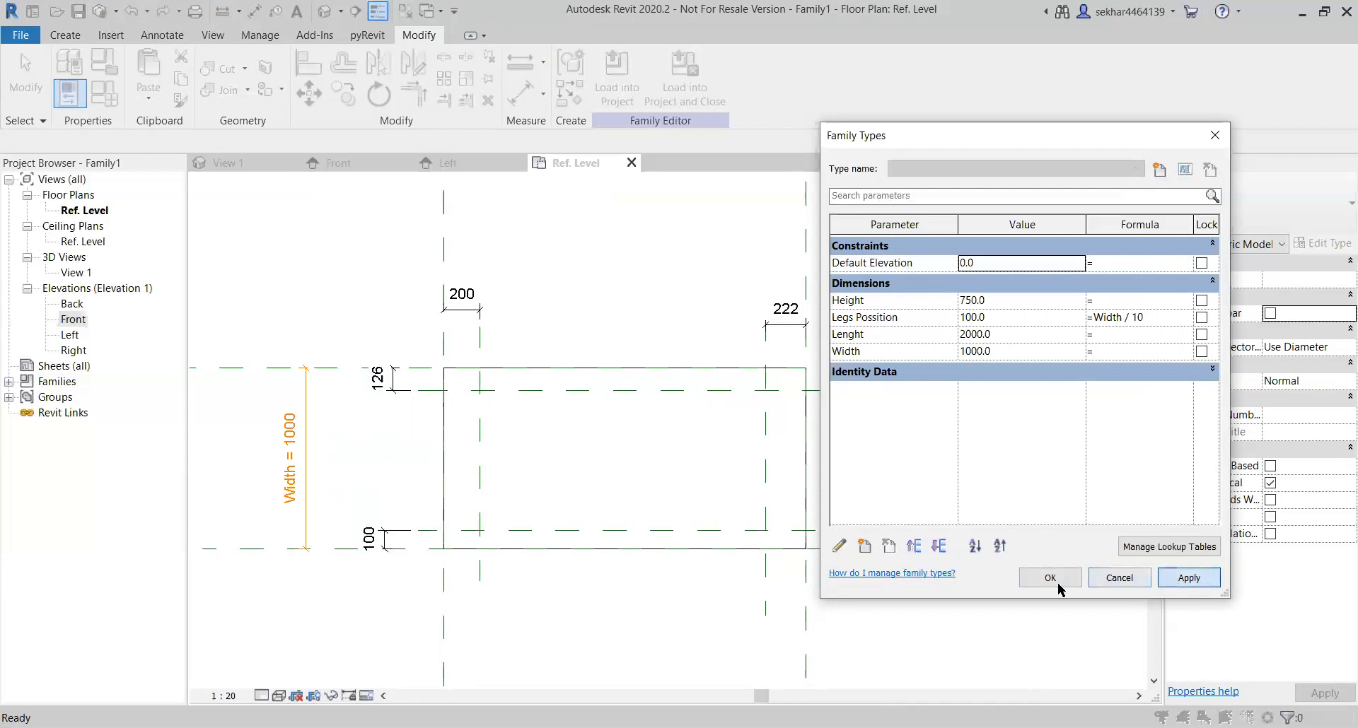
{"action": "left_click", "coordinate": [1048, 579]}
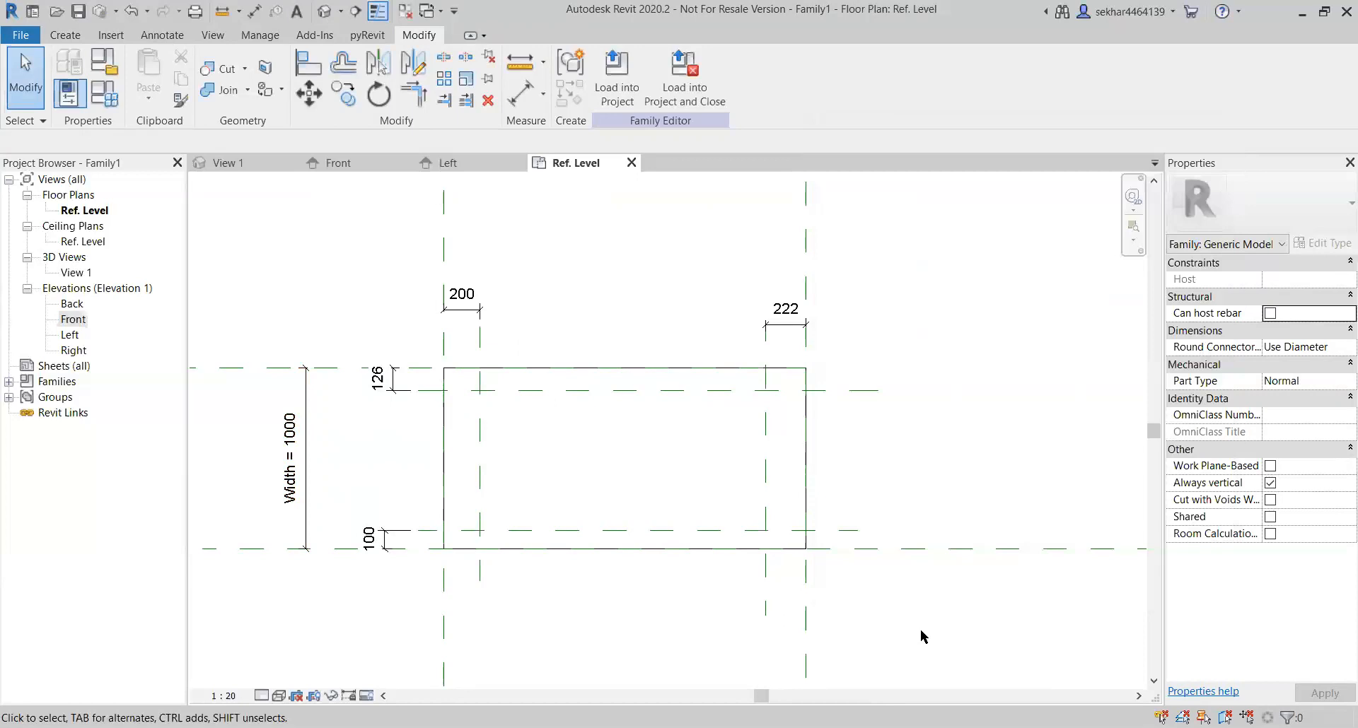
Step: Label the four dimensions between the inner reference planes and the slab edges with the Legs Possition parameter
{"action": "left_click", "coordinate": [409, 394]}
{"action": "left_click", "coordinate": [385, 537], "text": "ctrl"}
{"action": "left_click", "coordinate": [469, 311], "text": "ctrl"}
{"action": "left_click", "coordinate": [793, 327], "text": "ctrl"}
{"action": "left_click", "coordinate": [767, 75]}
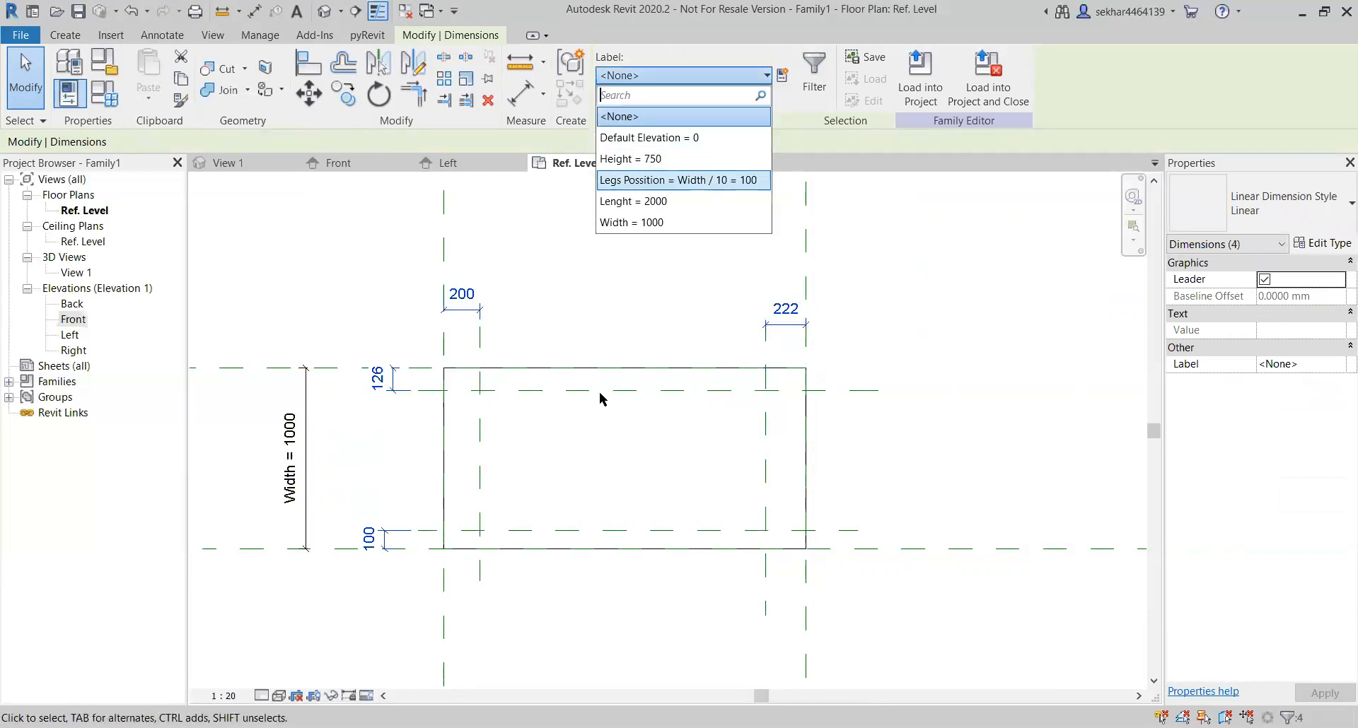
{"action": "left_click", "coordinate": [416, 477]}
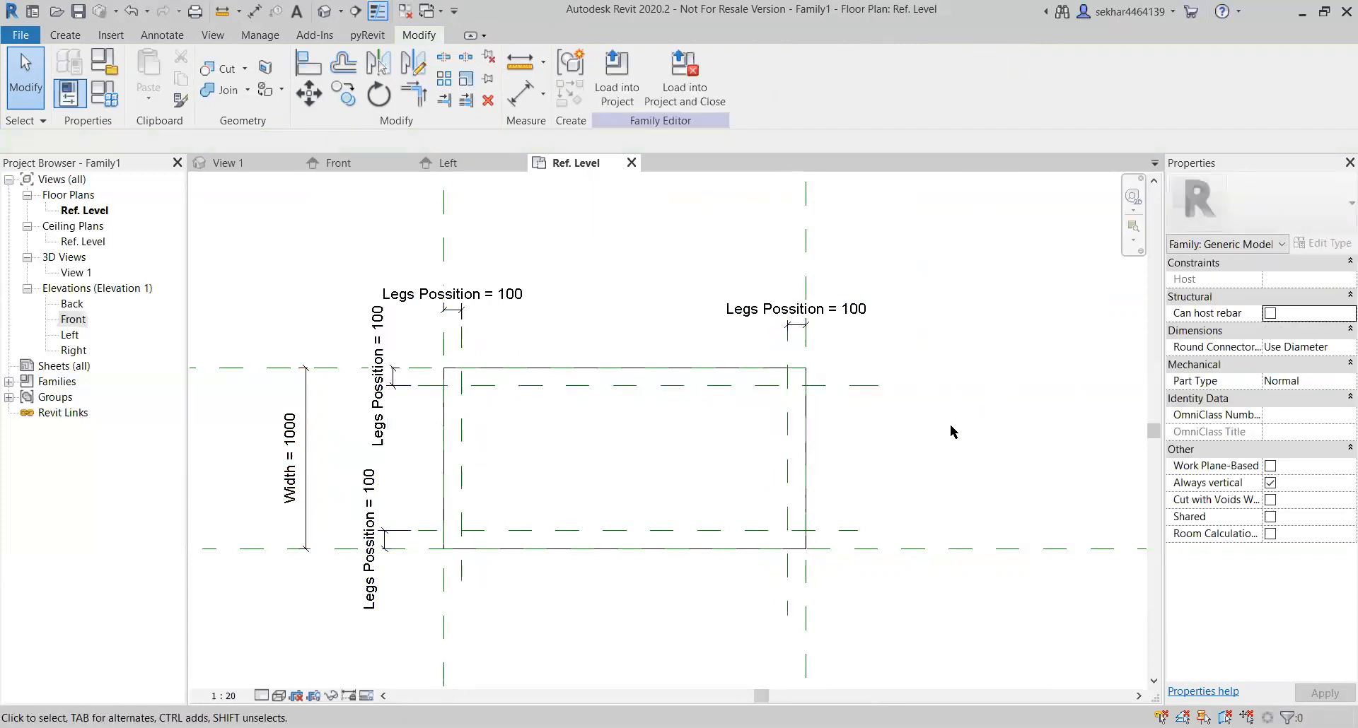
Step: Start an extrusion and sketch a rectangle about 80 by 70 mm around the upper-left crossing of the inner reference planes
{"action": "scroll", "coordinate": [700, 385], "scroll_direction": "up", "scroll_amount": 2}
{"action": "middle_click_drag", "start_coordinate": [863, 409], "coordinate": [984, 461]}
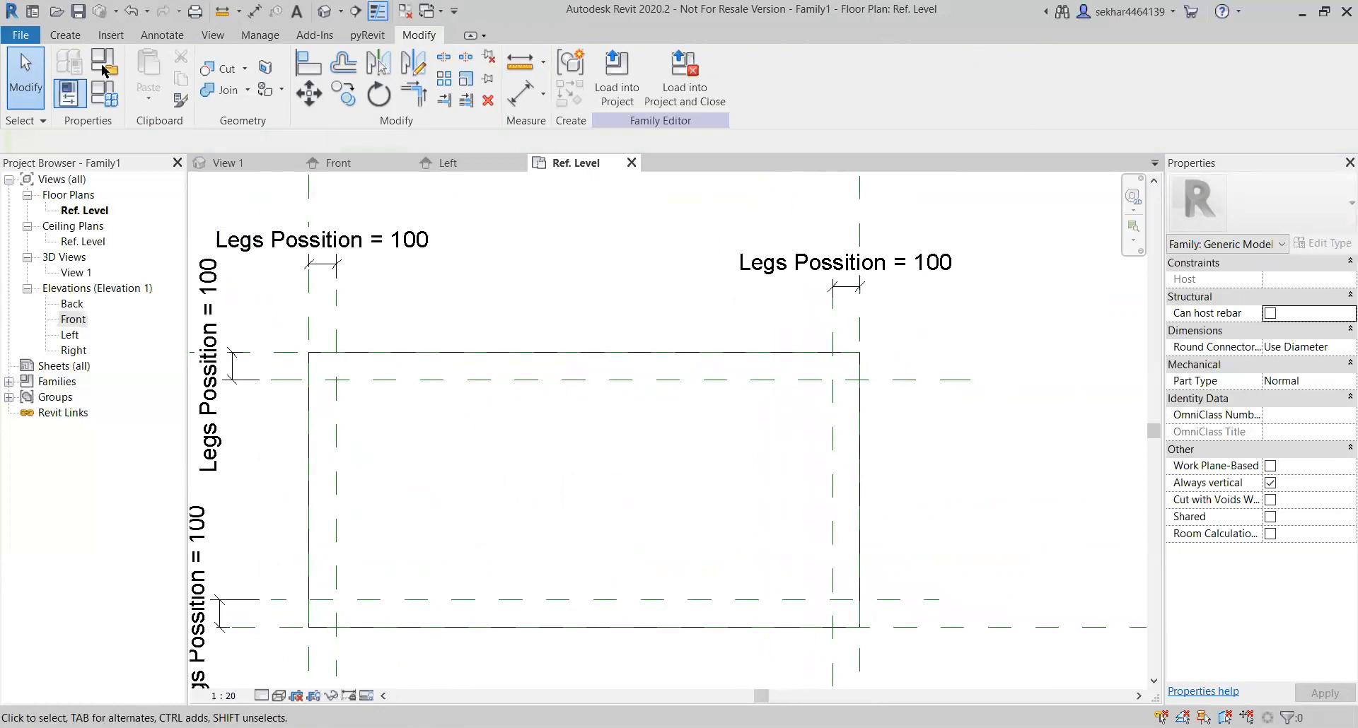
{"action": "left_click", "coordinate": [65, 35]}
{"action": "left_click", "coordinate": [145, 67]}
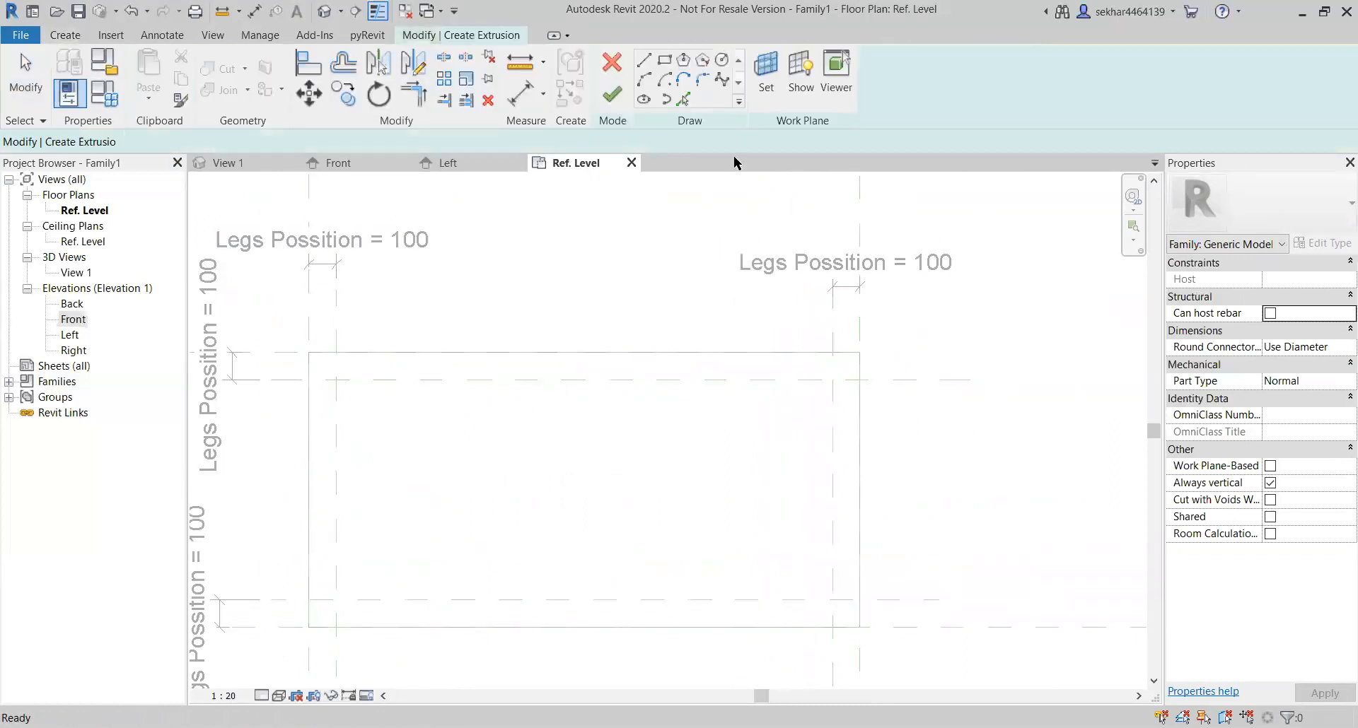
{"action": "left_click", "coordinate": [664, 59]}
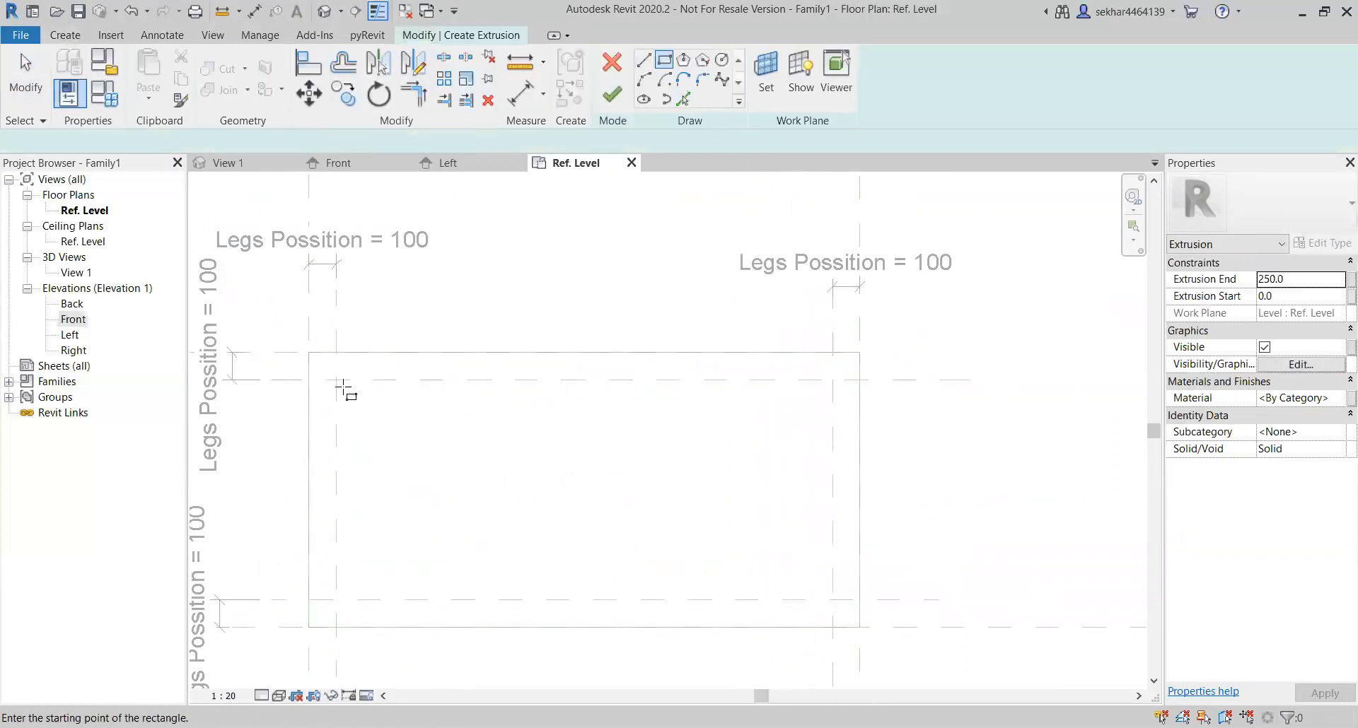
{"action": "scroll", "coordinate": [349, 370], "scroll_direction": "up", "scroll_amount": 6}
{"action": "scroll", "coordinate": [523, 403], "scroll_direction": "up", "scroll_amount": 3}
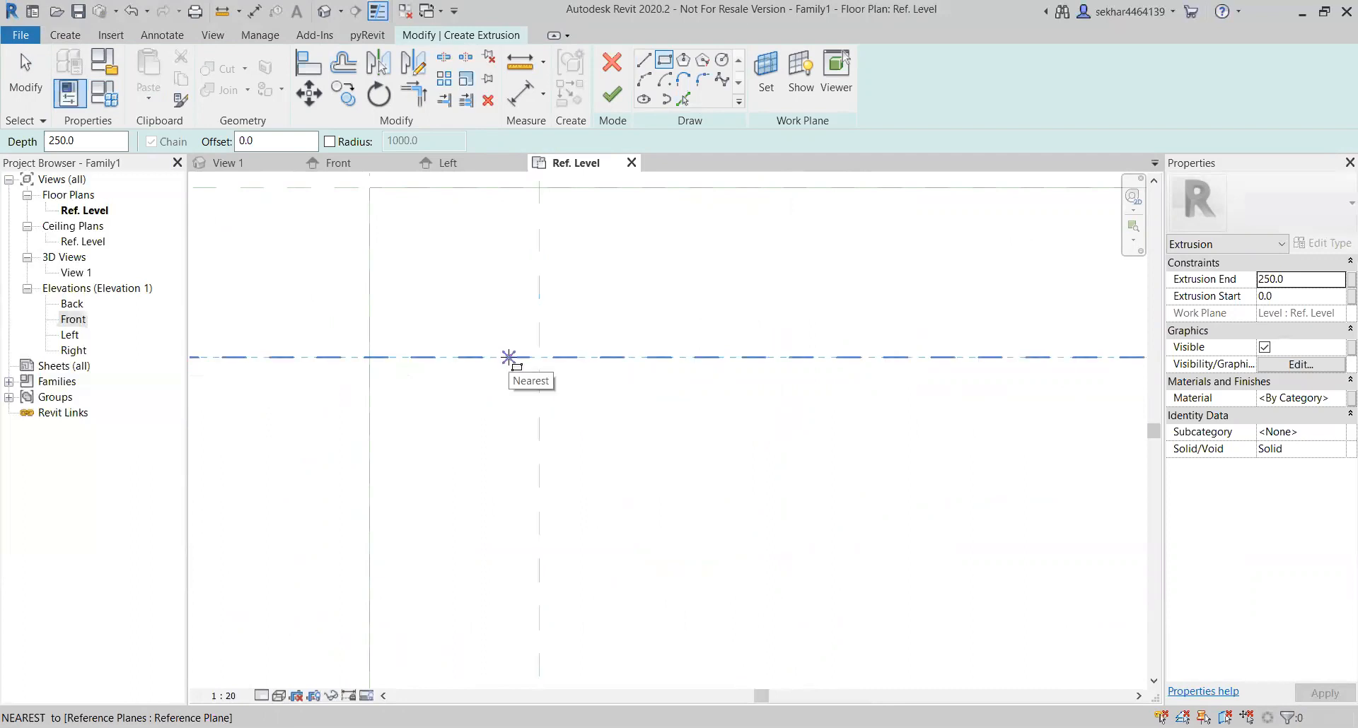
{"action": "left_click", "coordinate": [484, 301]}
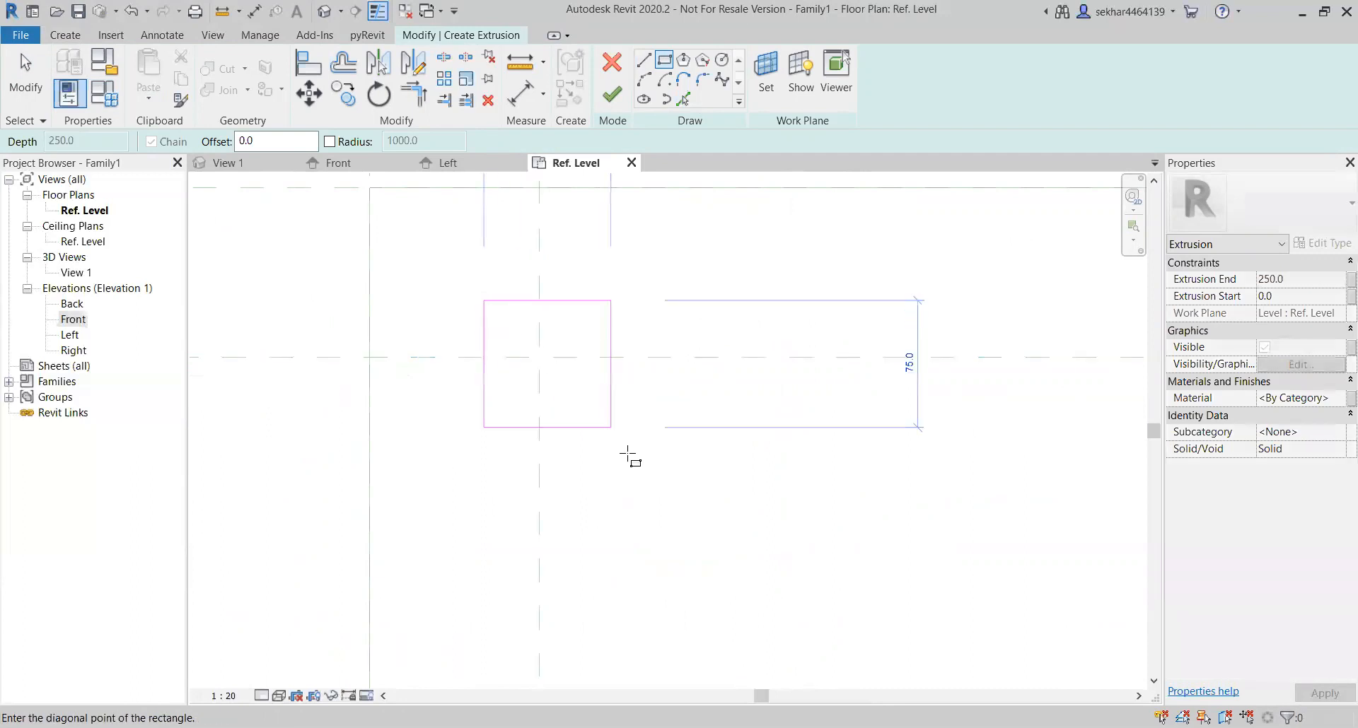
{"action": "left_click", "coordinate": [619, 419]}
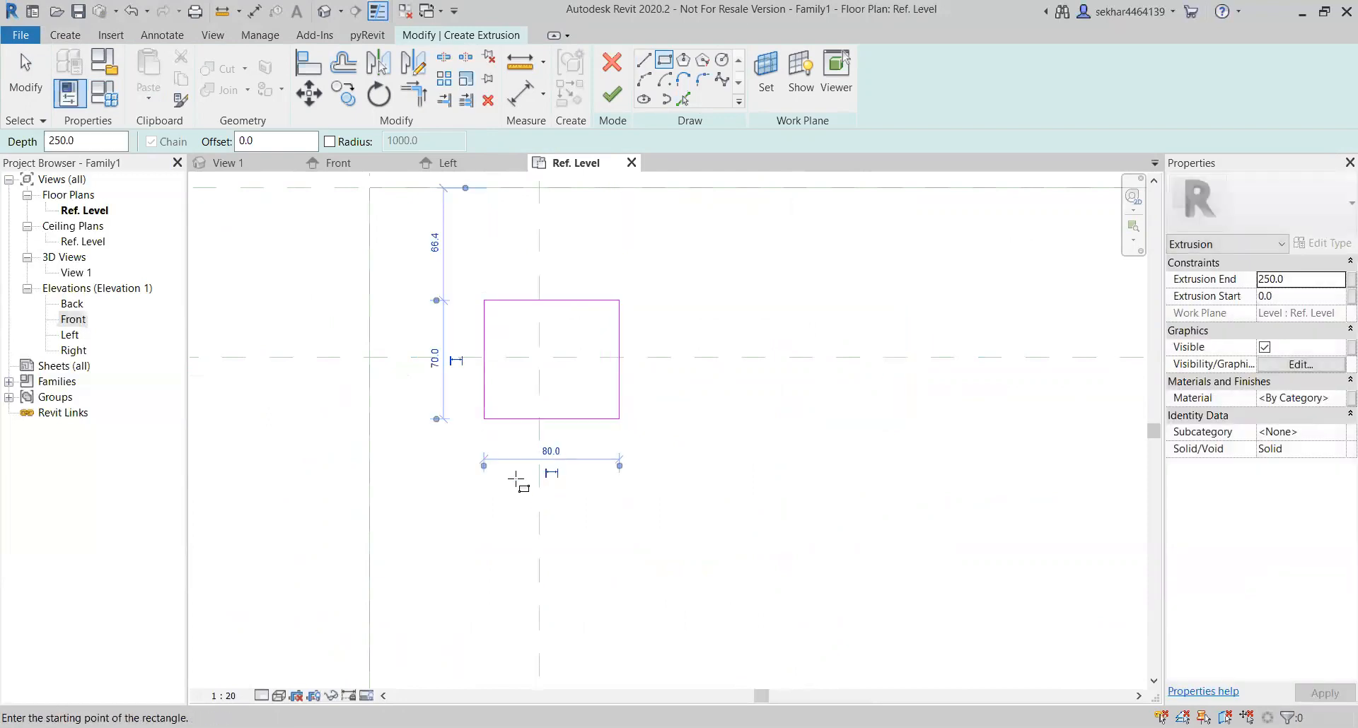
{"action": "middle_click_drag", "start_coordinate": [606, 508], "coordinate": [589, 559]}
{"action": "key", "text": "Escape"}
{"action": "key", "text": "Escape"}
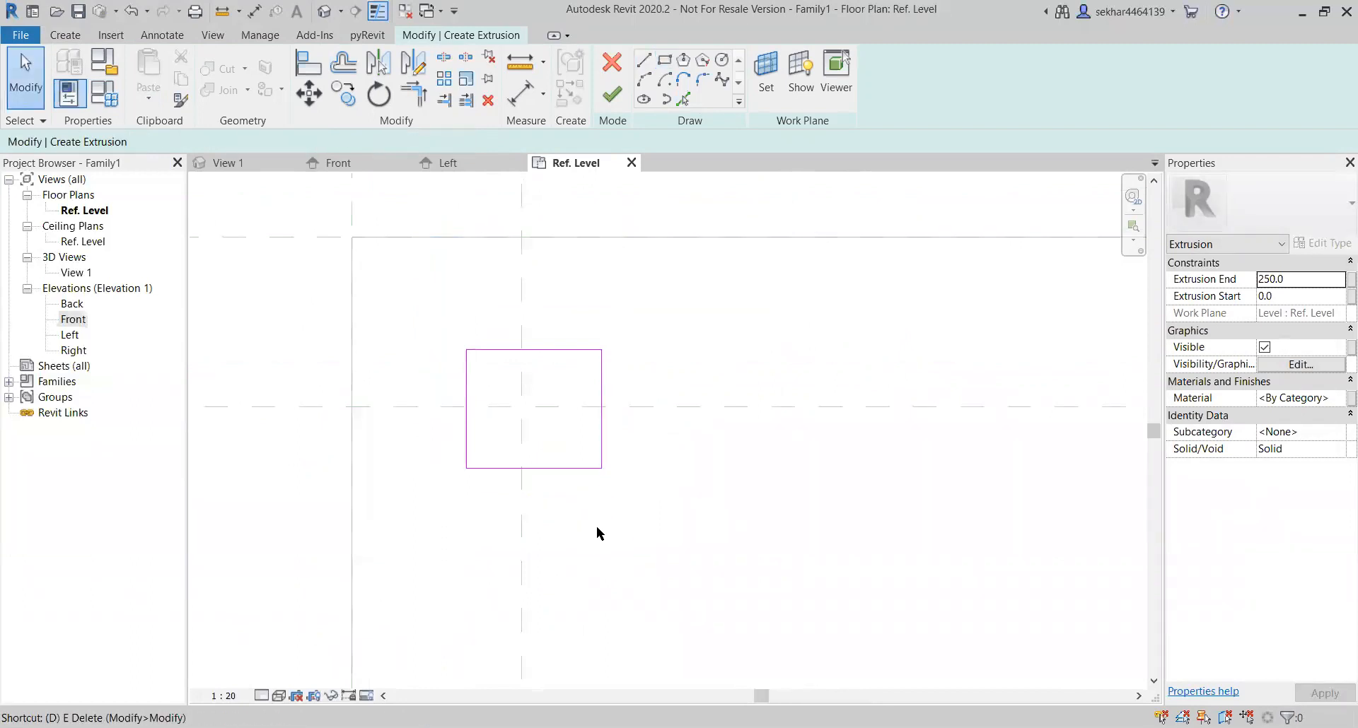
{"action": "key", "text": "i"}
{"action": "key", "text": "Escape"}
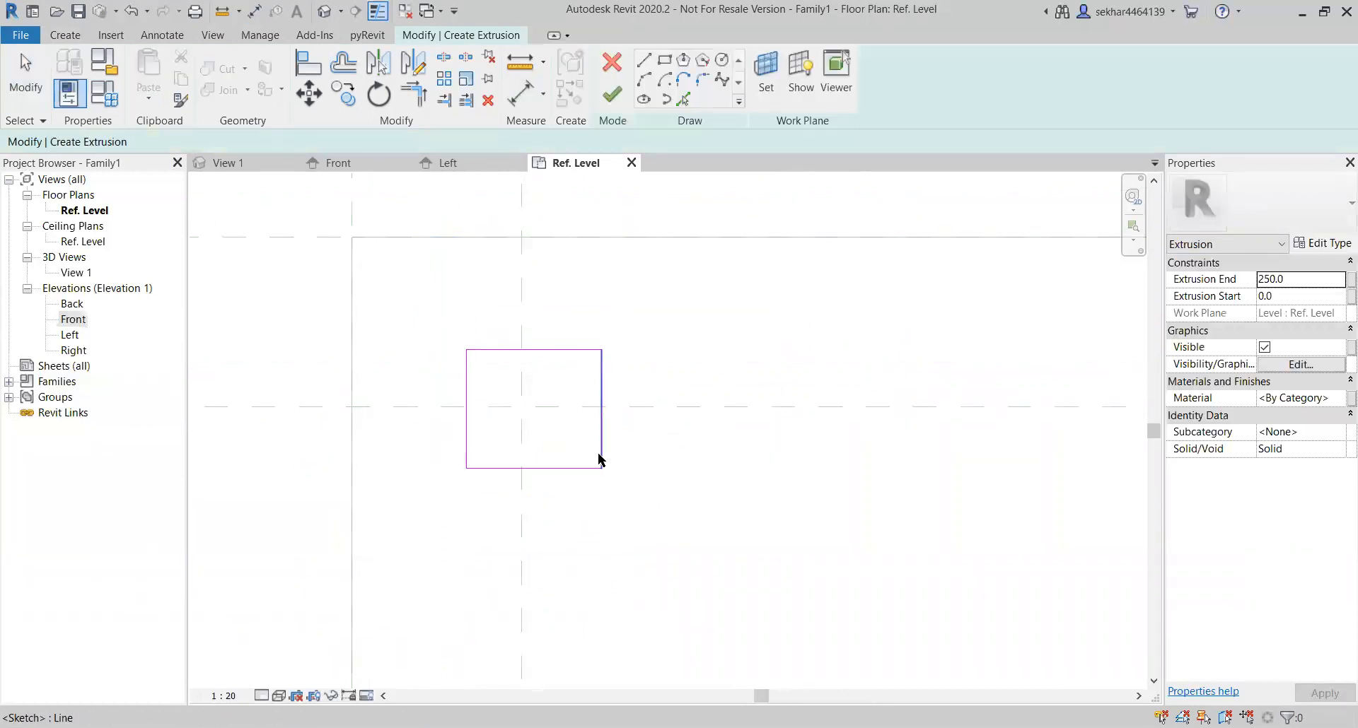
Step: Set the leg rectangle's width and height to 60 mm each
{"action": "left_click", "coordinate": [601, 453]}
{"action": "left_click", "coordinate": [533, 501]}
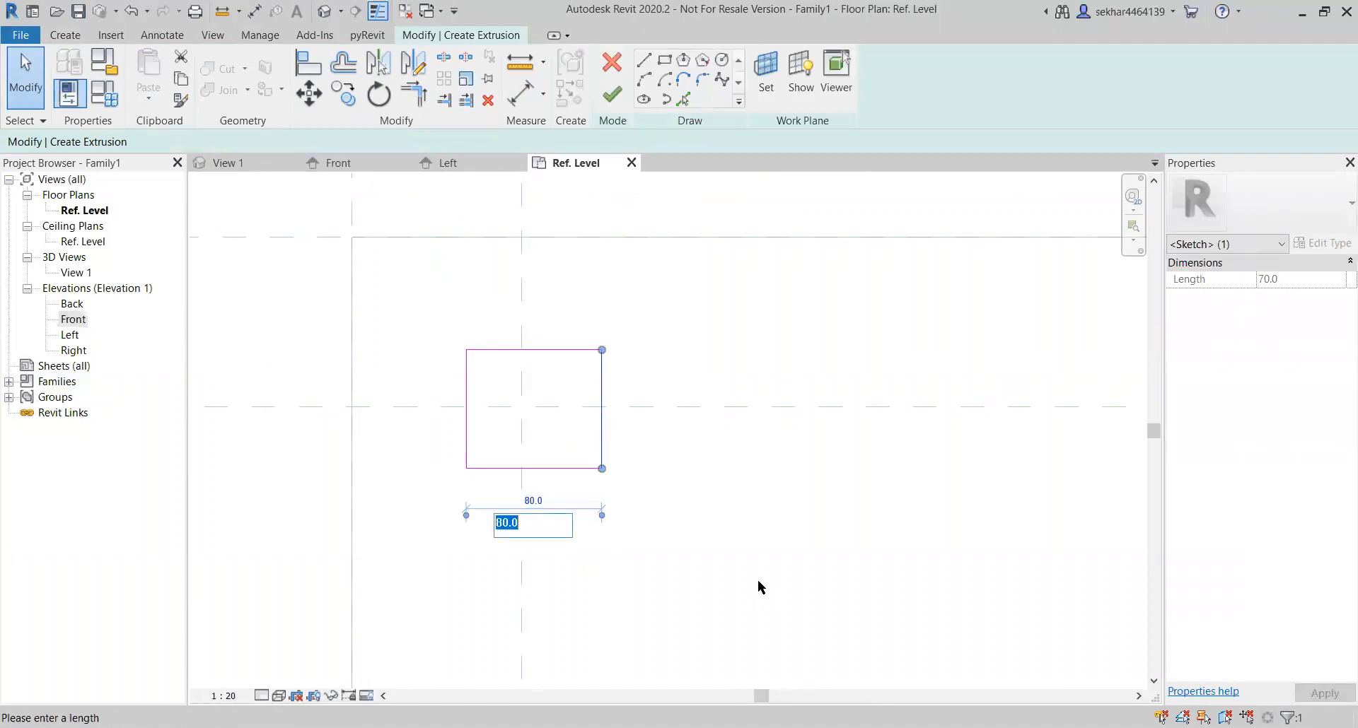
{"action": "type", "text": "60"}
{"action": "key", "text": "Return"}
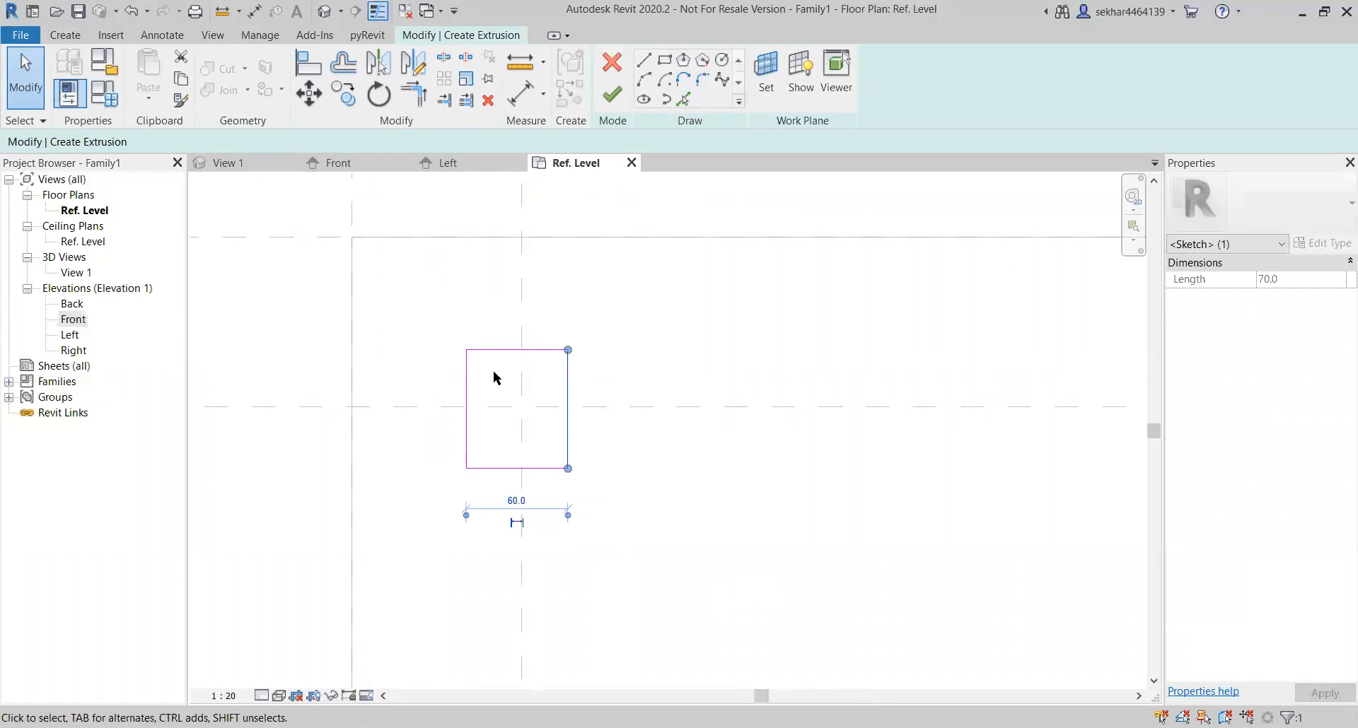
{"action": "left_click", "coordinate": [506, 350]}
{"action": "left_click", "coordinate": [418, 411]}
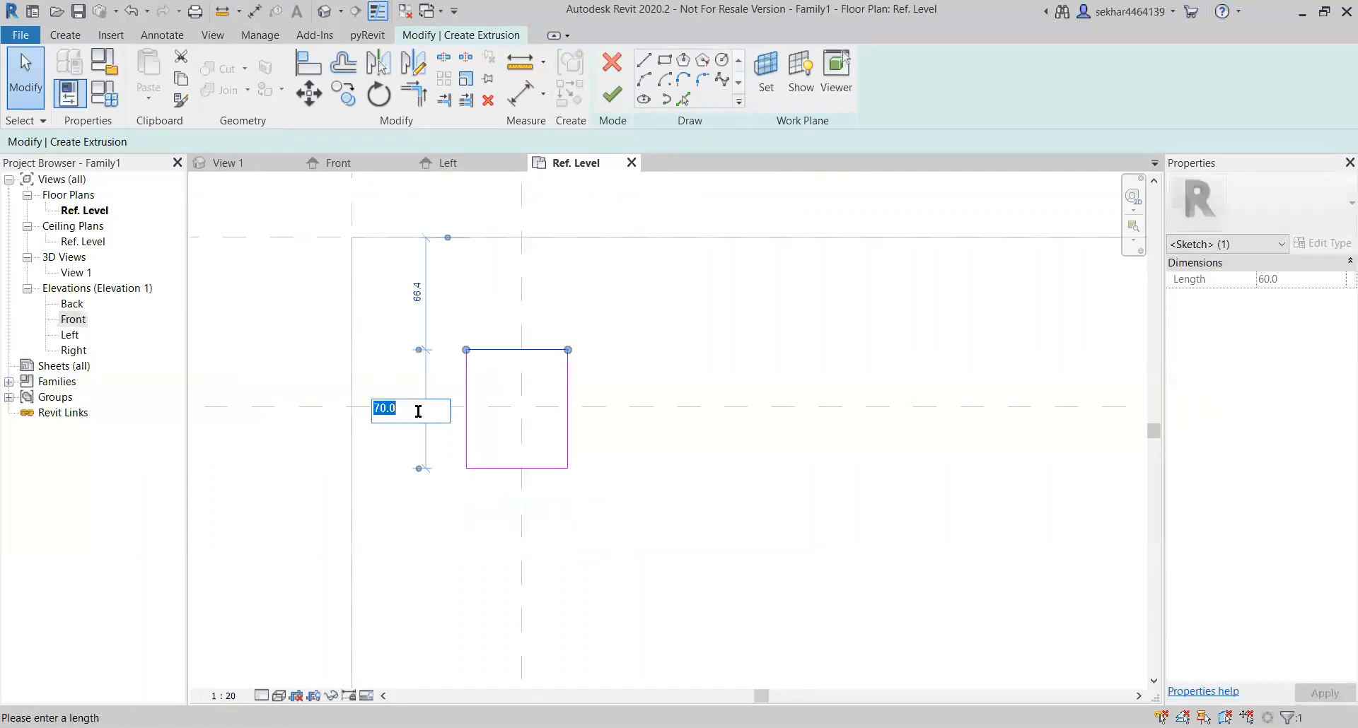
{"action": "type", "text": "60"}
{"action": "key", "text": "Return"}
{"action": "left_click", "coordinate": [770, 540]}
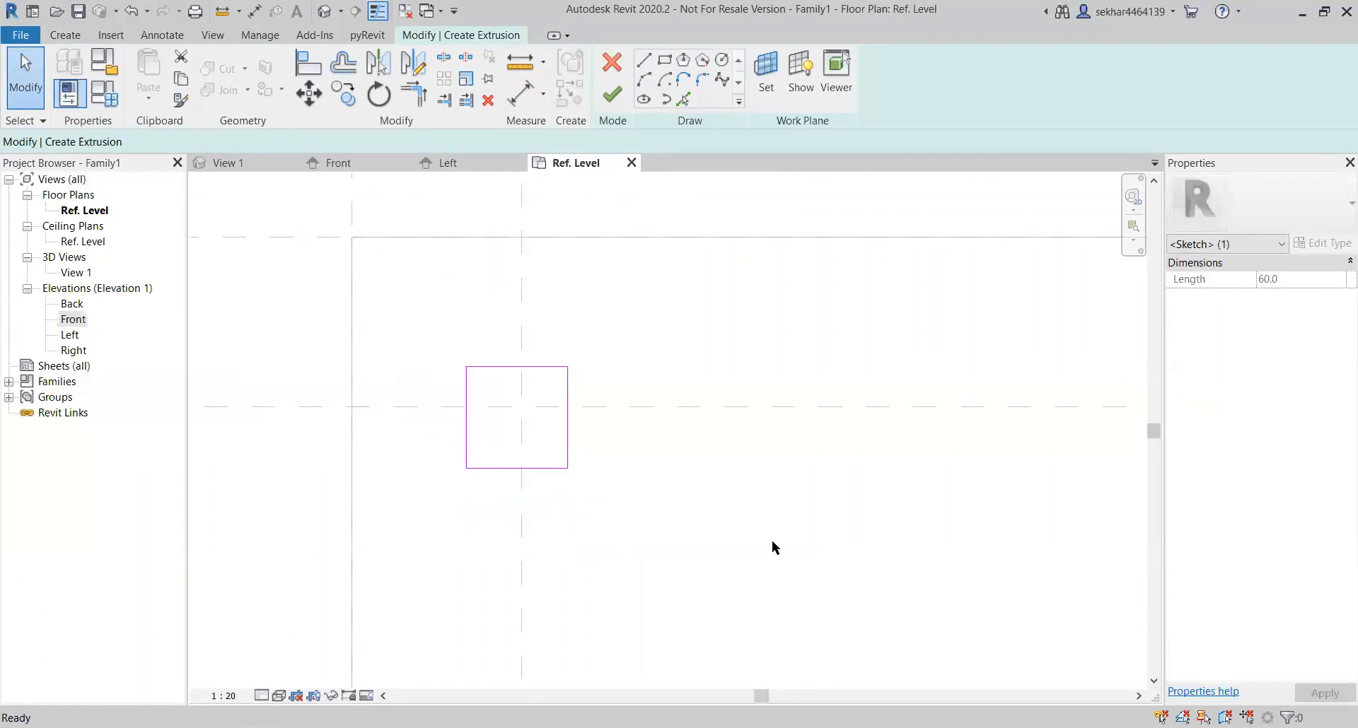
Step: Move the leg square vertically so its left side's midpoint lies on the upper inner horizontal reference plane
{"action": "left_click_drag", "start_coordinate": [403, 326], "coordinate": [639, 525]}
{"action": "key", "text": "m"}
{"action": "key", "text": "v"}
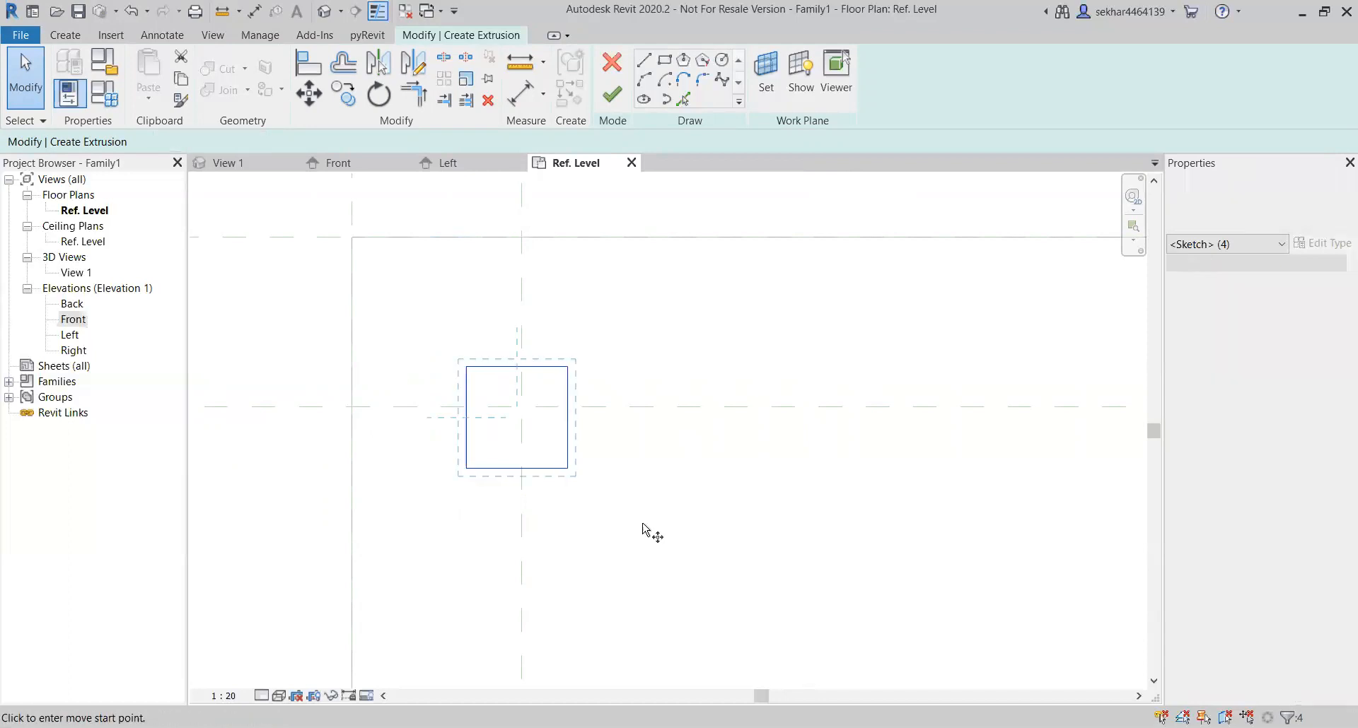
{"action": "left_click", "coordinate": [466, 417]}
{"action": "left_click", "coordinate": [466, 406]}
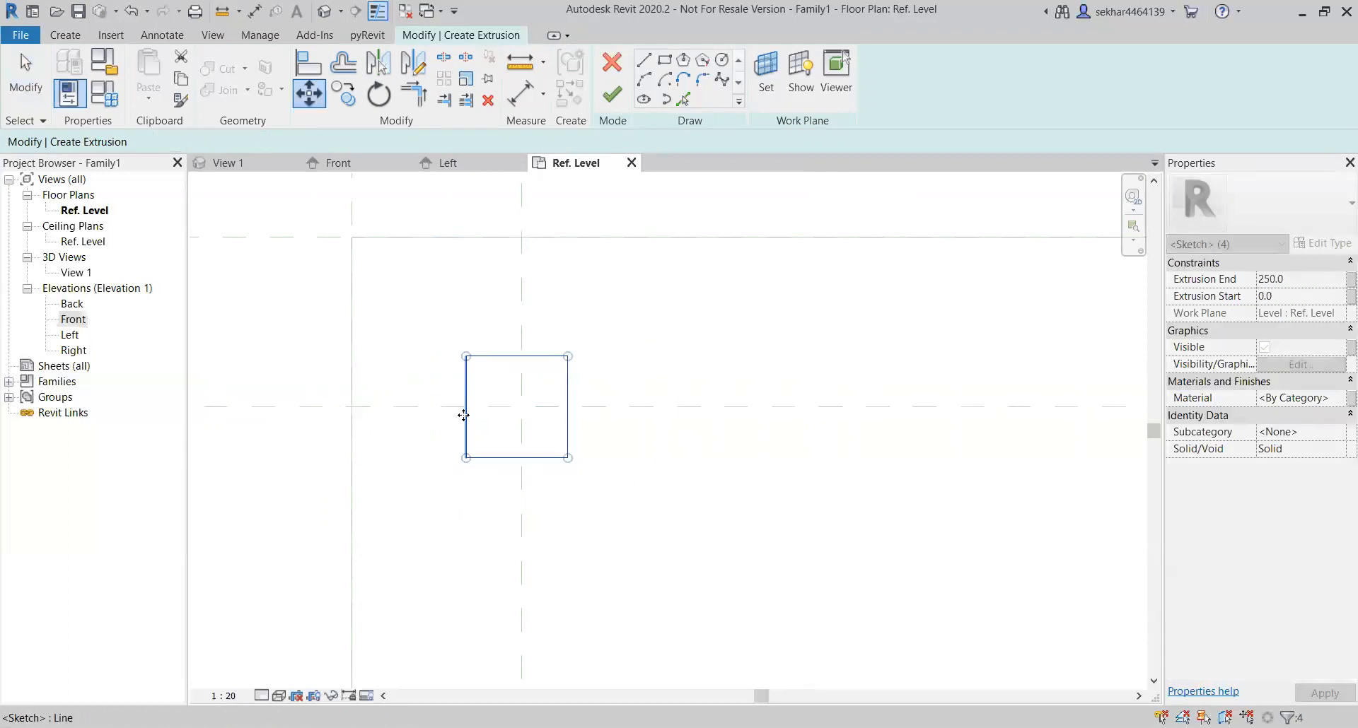
Step: Move the leg square horizontally so its upper edge's midpoint lies on the left inner vertical reference plane
{"action": "key", "text": "m"}
{"action": "key", "text": "v"}
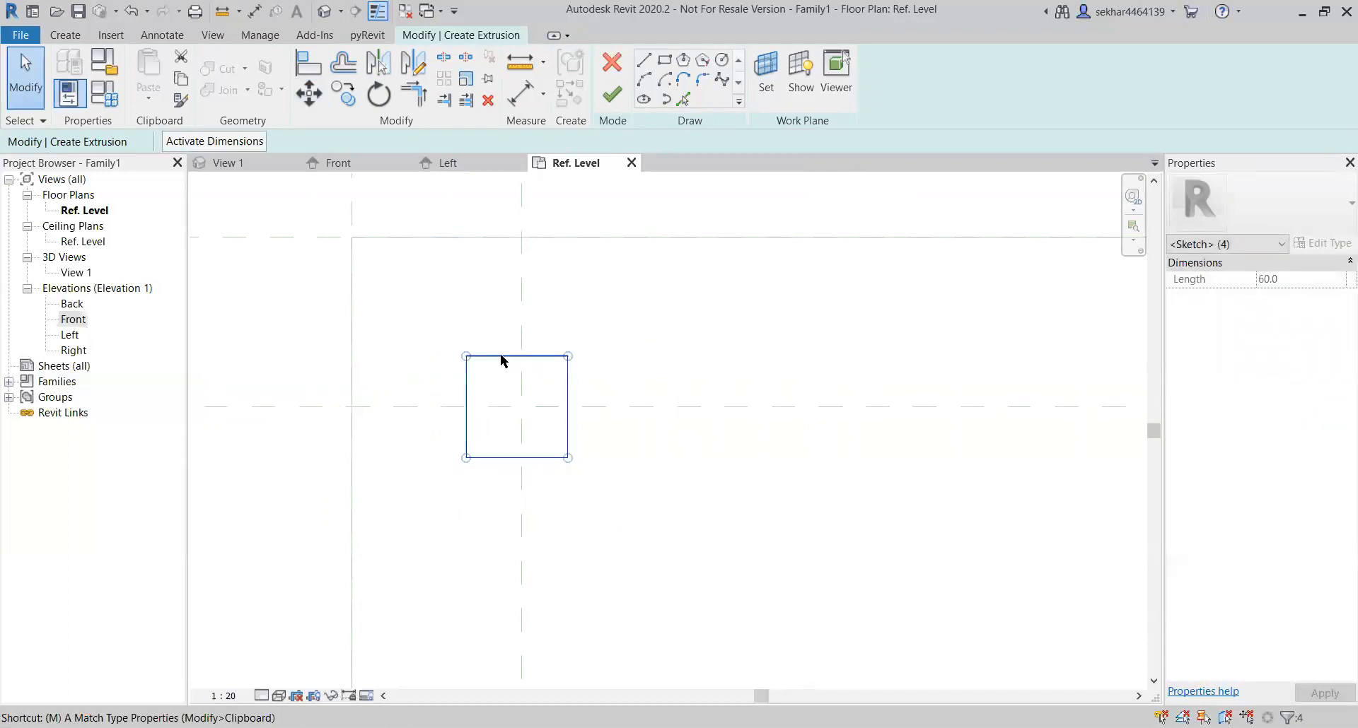
{"action": "scroll", "coordinate": [517, 358], "scroll_direction": "up", "scroll_amount": 5}
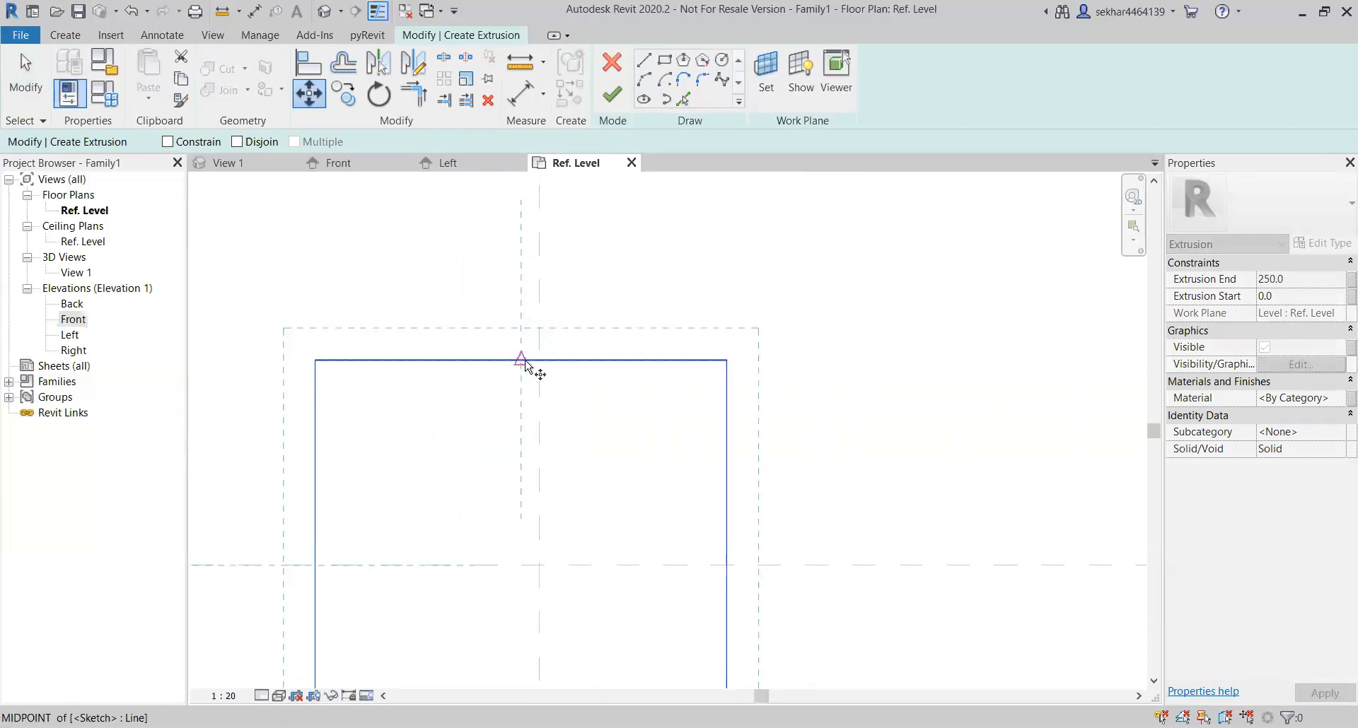
{"action": "left_click", "coordinate": [531, 361]}
{"action": "left_click", "coordinate": [539, 360]}
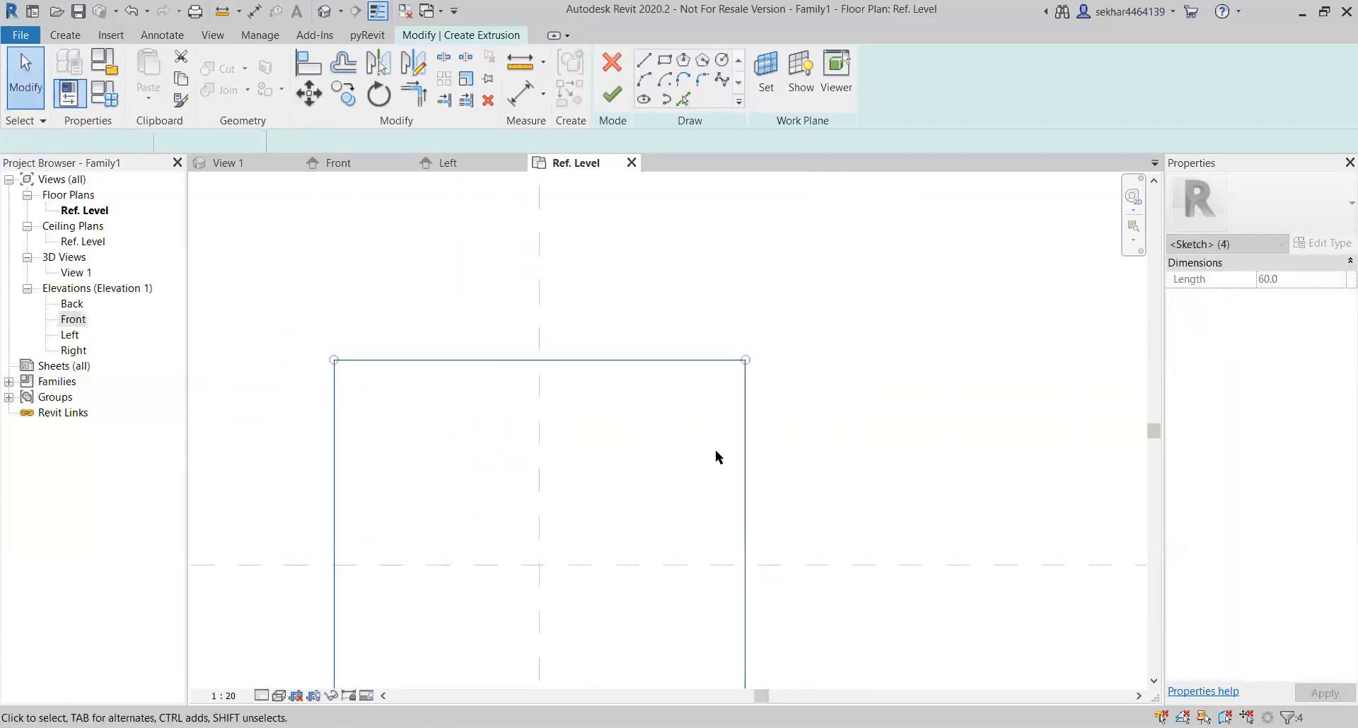
{"action": "left_click", "coordinate": [716, 453]}
Step: Add a continuous aligned dimension across the leg square's left side, the inner vertical reference plane and its right side, placed above the square
{"action": "middle_click_drag", "start_coordinate": [556, 204], "coordinate": [546, 332]}
{"action": "scroll", "coordinate": [547, 337], "scroll_direction": "down", "scroll_amount": 5}
{"action": "middle_click_drag", "start_coordinate": [664, 433], "coordinate": [666, 515]}
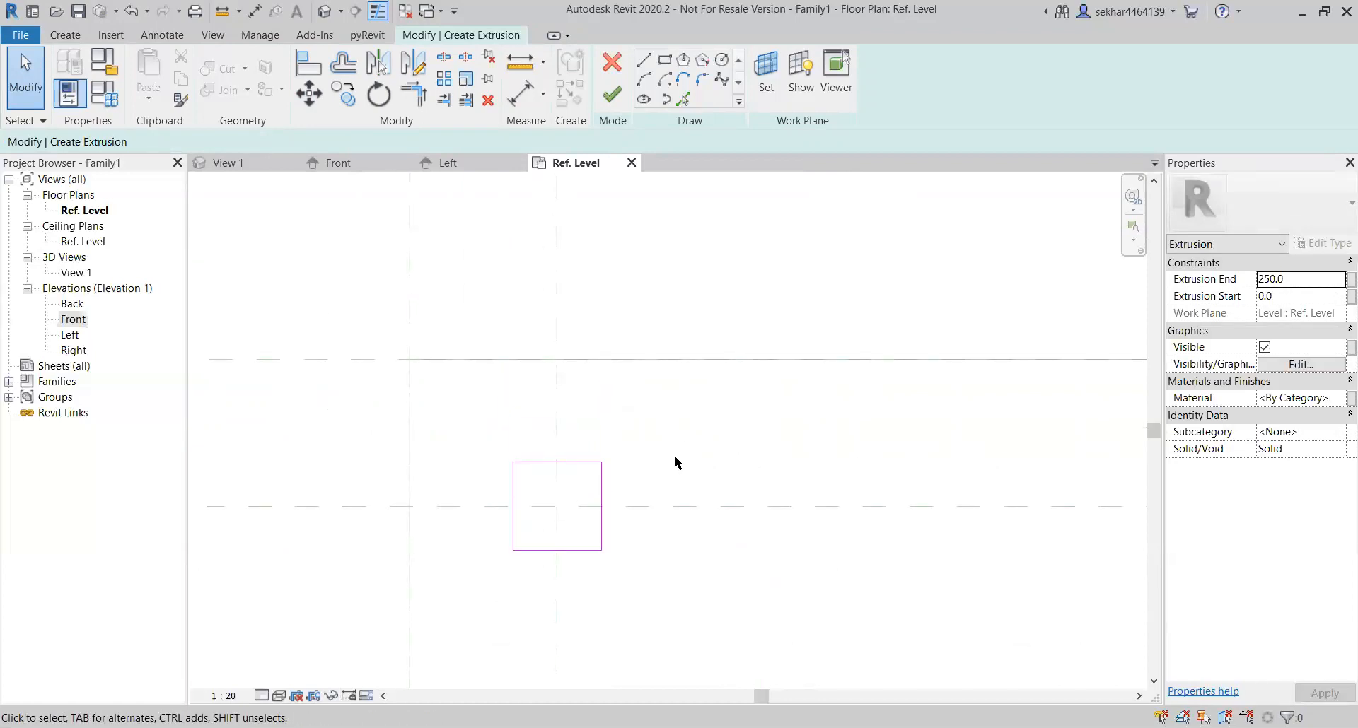
{"action": "key", "text": "d"}
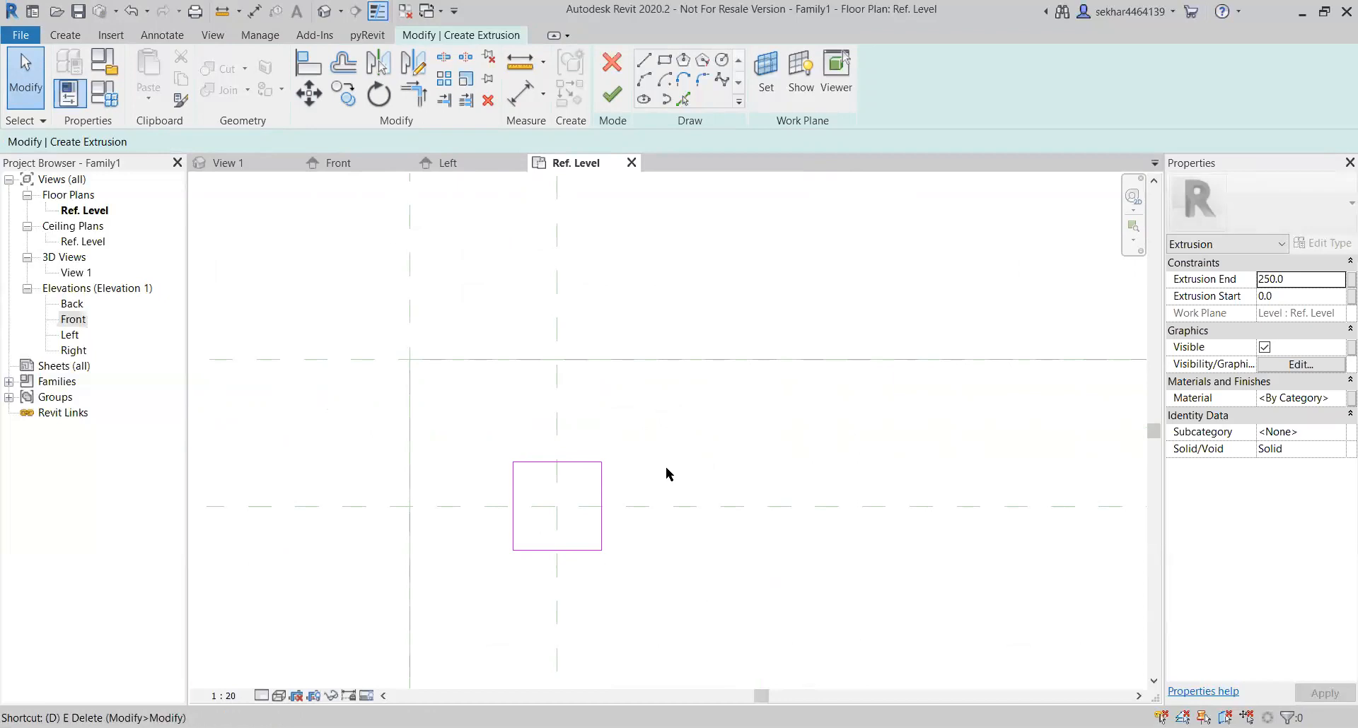
{"action": "key", "text": "i"}
{"action": "scroll", "coordinate": [500, 516], "scroll_direction": "up", "scroll_amount": 2}
{"action": "left_click", "coordinate": [509, 491]}
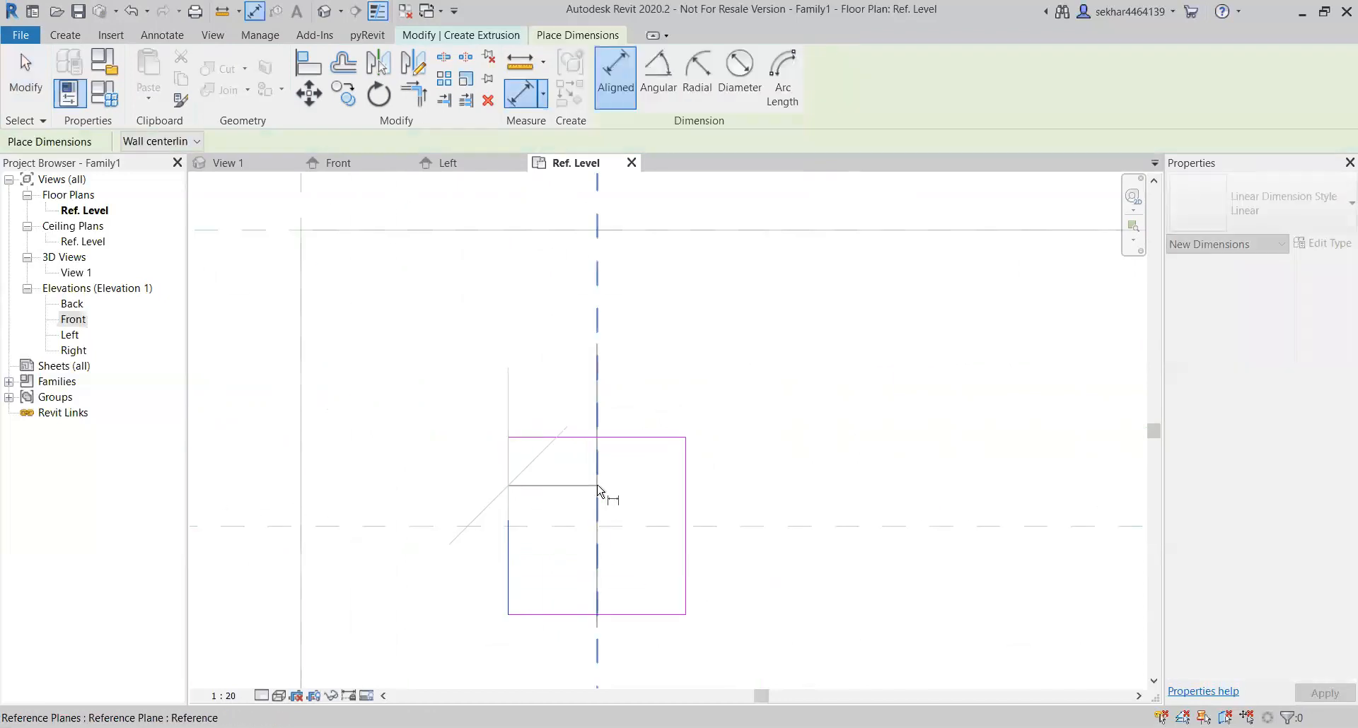
{"action": "left_click", "coordinate": [598, 487]}
{"action": "left_click", "coordinate": [685, 506]}
{"action": "left_click", "coordinate": [651, 352]}
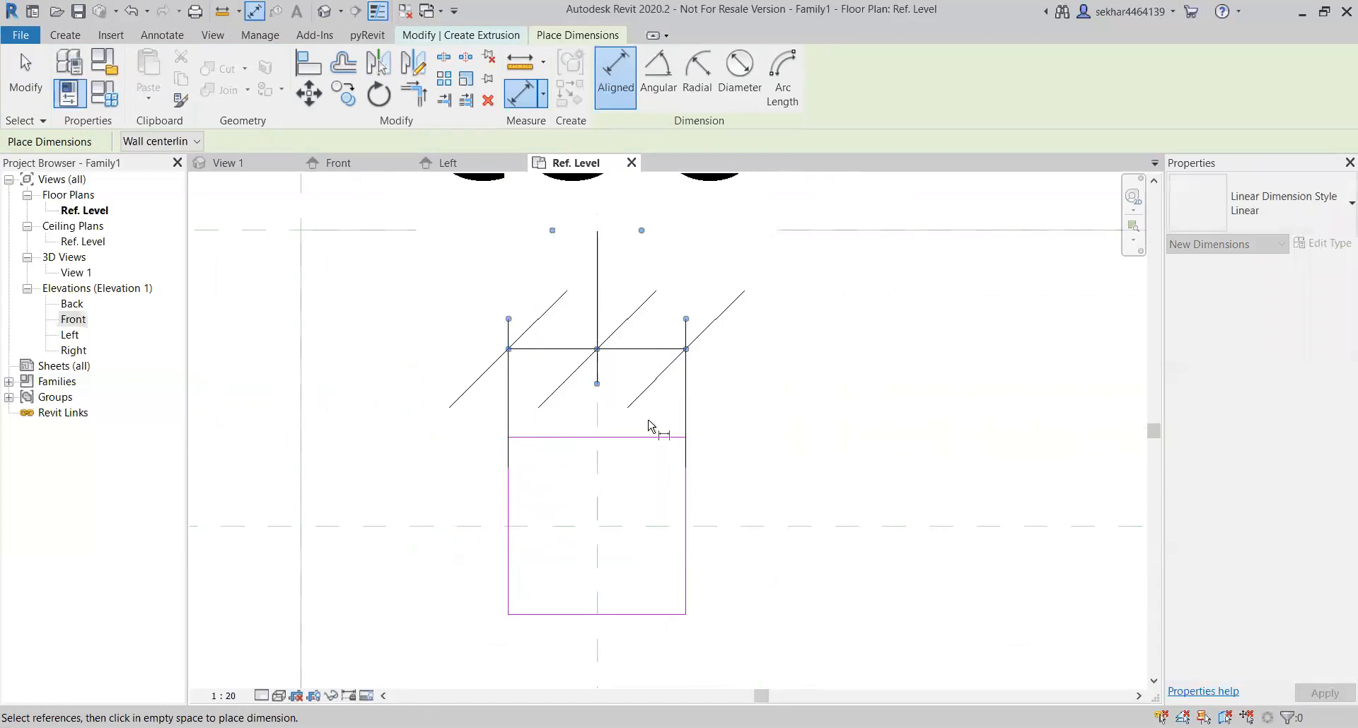
Step: Add a continuous aligned dimension from the leg square's upper edge through the inner horizontal reference plane to its lower edge
{"action": "scroll", "coordinate": [649, 425], "scroll_direction": "down", "scroll_amount": 5}
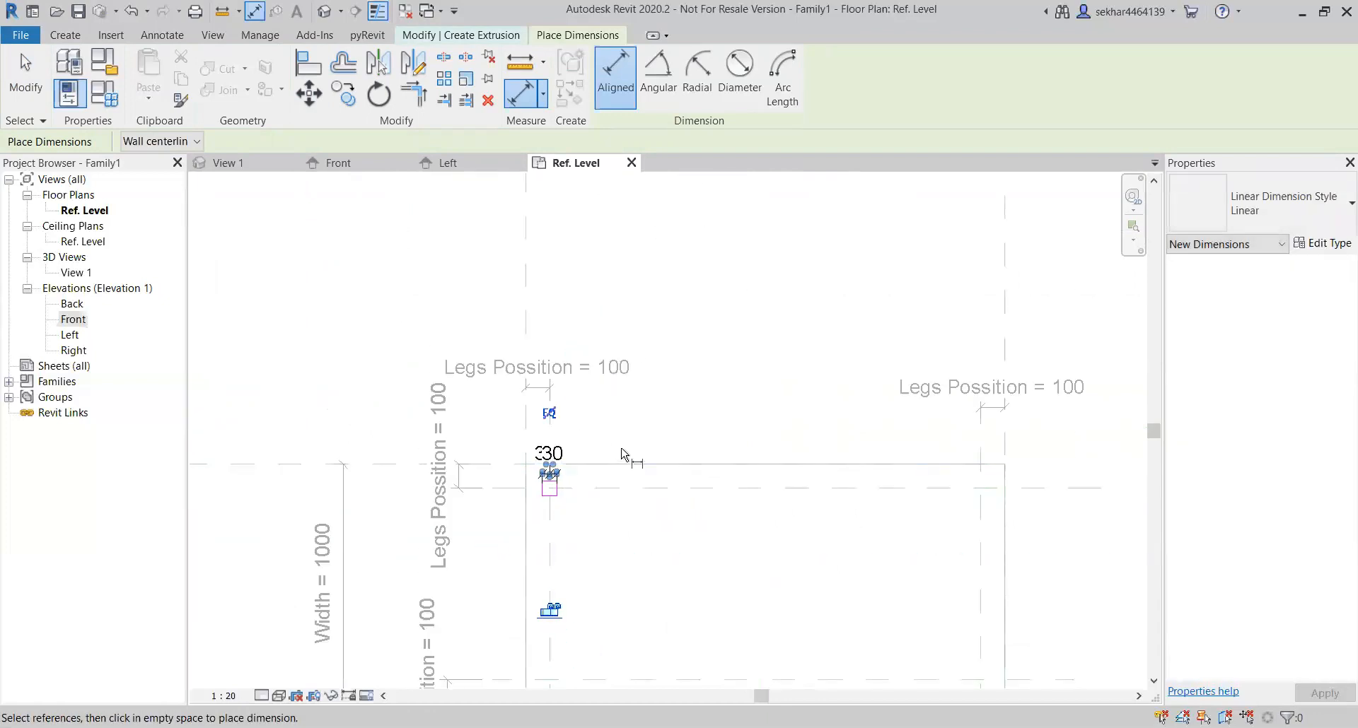
{"action": "scroll", "coordinate": [545, 619], "scroll_direction": "up", "scroll_amount": 6}
{"action": "left_click", "coordinate": [616, 550]}
{"action": "scroll", "coordinate": [618, 588], "scroll_direction": "down", "scroll_amount": 6}
{"action": "middle_click_drag", "start_coordinate": [659, 496], "coordinate": [661, 579]}
{"action": "scroll", "coordinate": [611, 419], "scroll_direction": "up", "scroll_amount": 4}
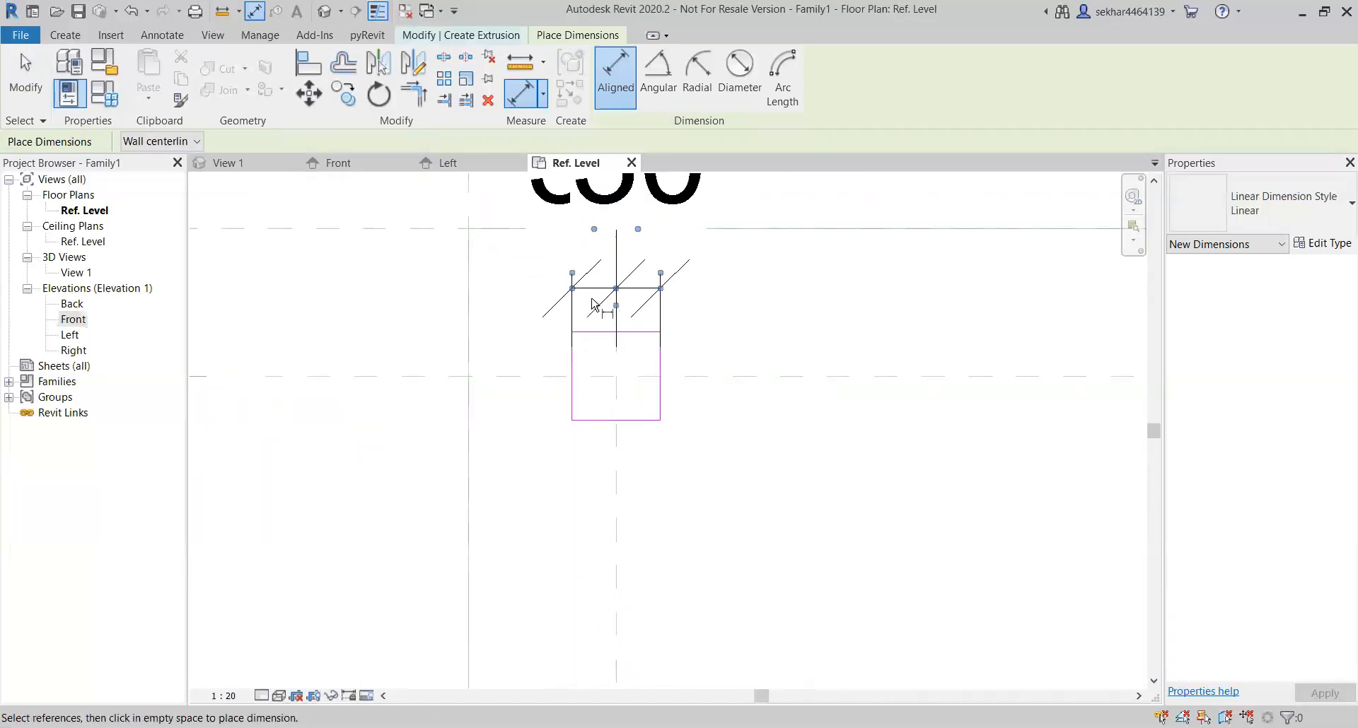
{"action": "left_click", "coordinate": [579, 375]}
{"action": "left_click", "coordinate": [591, 420]}
{"action": "left_click", "coordinate": [422, 406]}
{"action": "scroll", "coordinate": [690, 434], "scroll_direction": "down", "scroll_amount": 3}
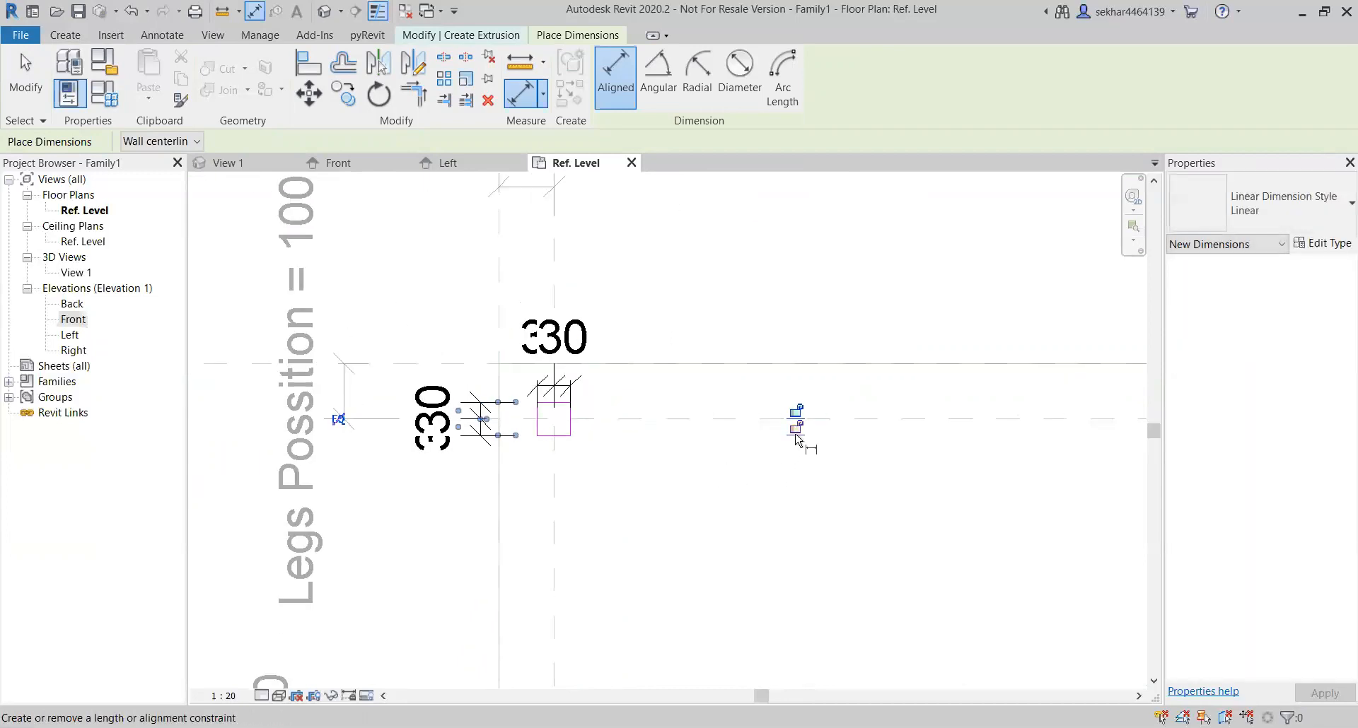
{"action": "middle_click_drag", "start_coordinate": [715, 486], "coordinate": [596, 525]}
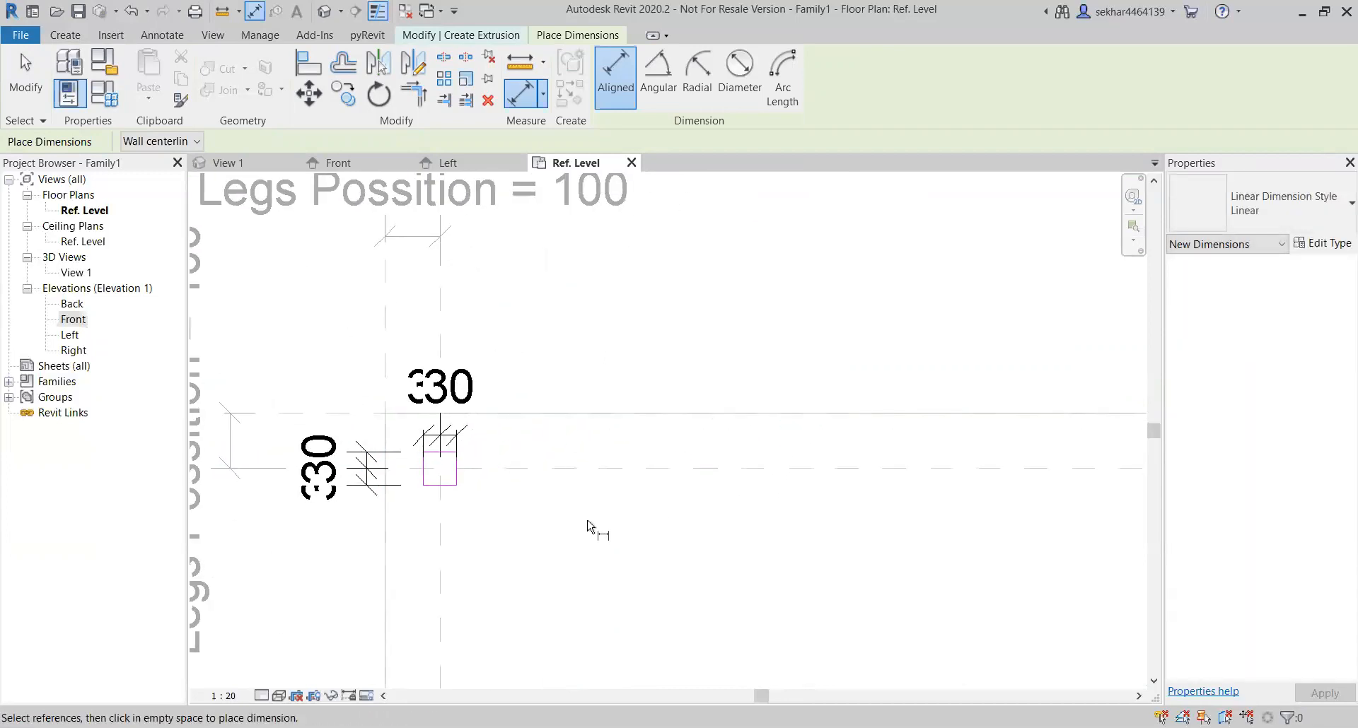
{"action": "key", "text": "Escape"}
{"action": "key", "text": "Escape"}
Step: Copy the leg square with its dimensions to the intersection of the upper inner horizontal and right inner vertical reference planes
{"action": "scroll", "coordinate": [595, 532], "scroll_direction": "down", "scroll_amount": 3}
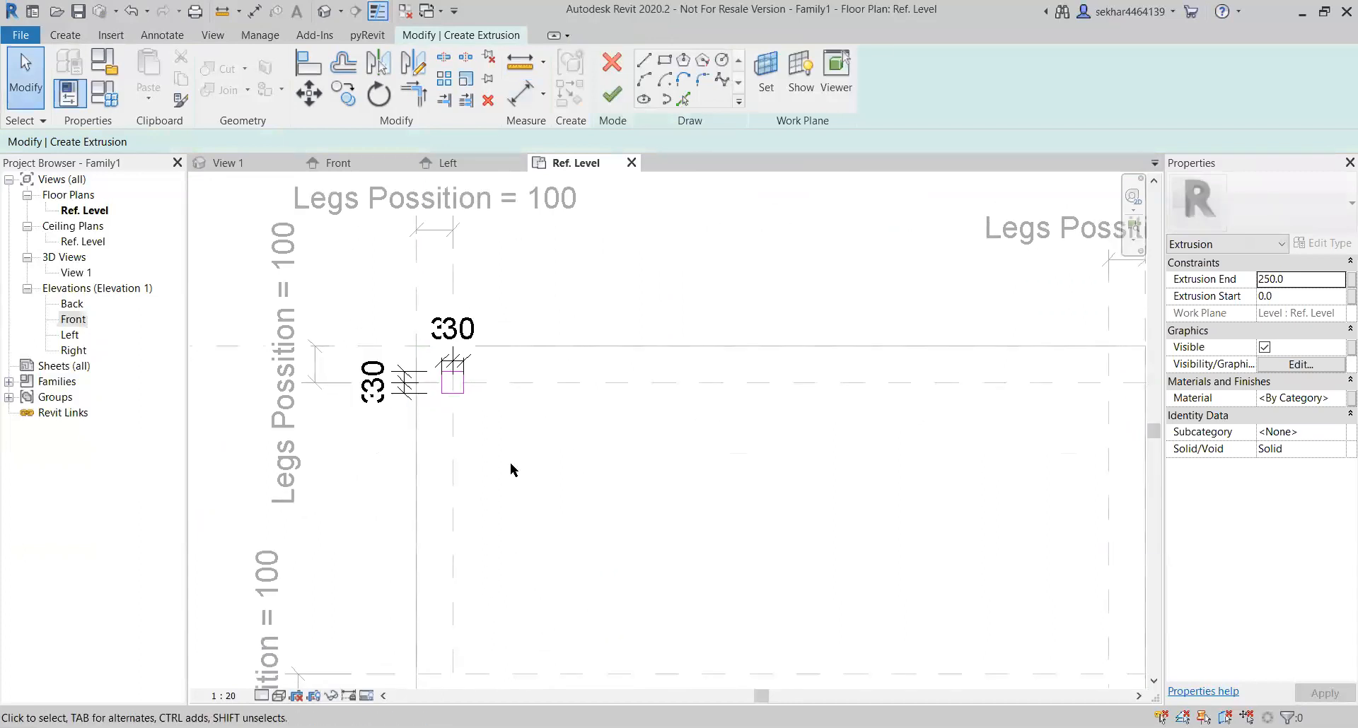
{"action": "left_click_drag", "start_coordinate": [577, 512], "coordinate": [333, 290]}
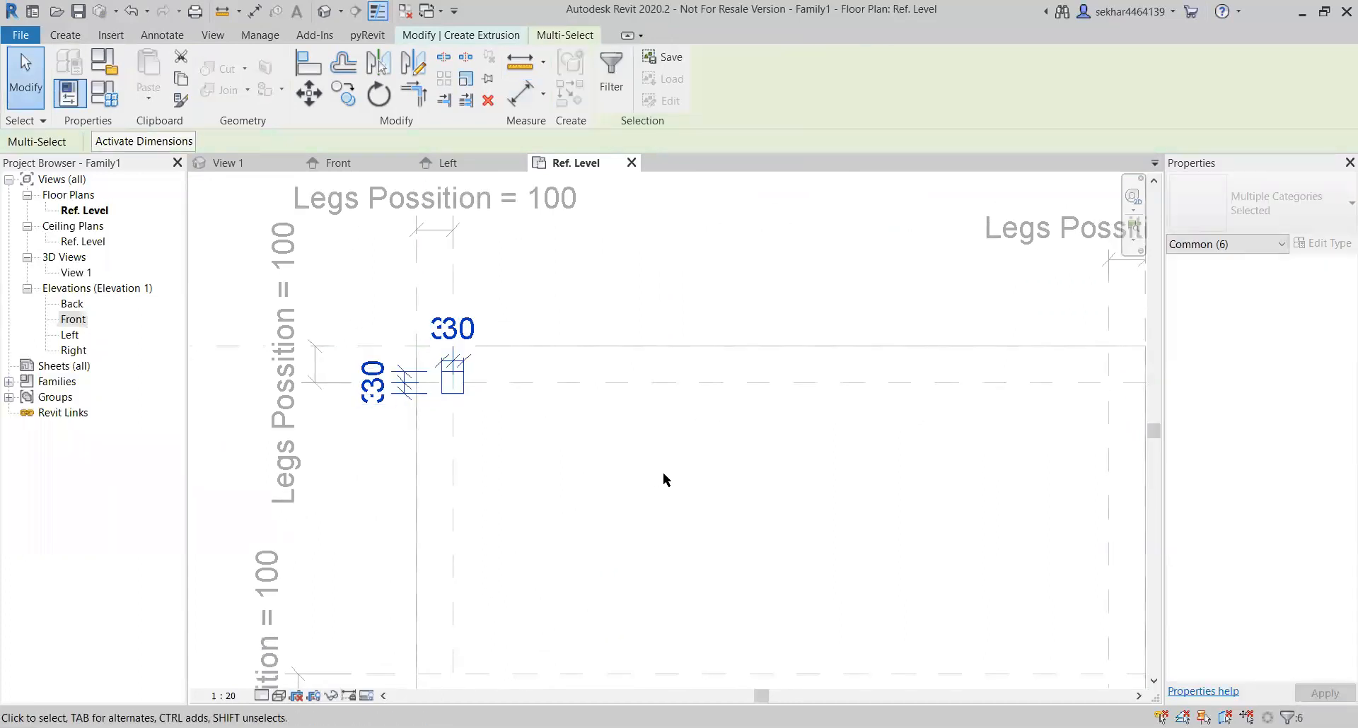
{"action": "key", "text": "c"}
{"action": "key", "text": "o"}
{"action": "scroll", "coordinate": [456, 365], "scroll_direction": "up", "scroll_amount": 3}
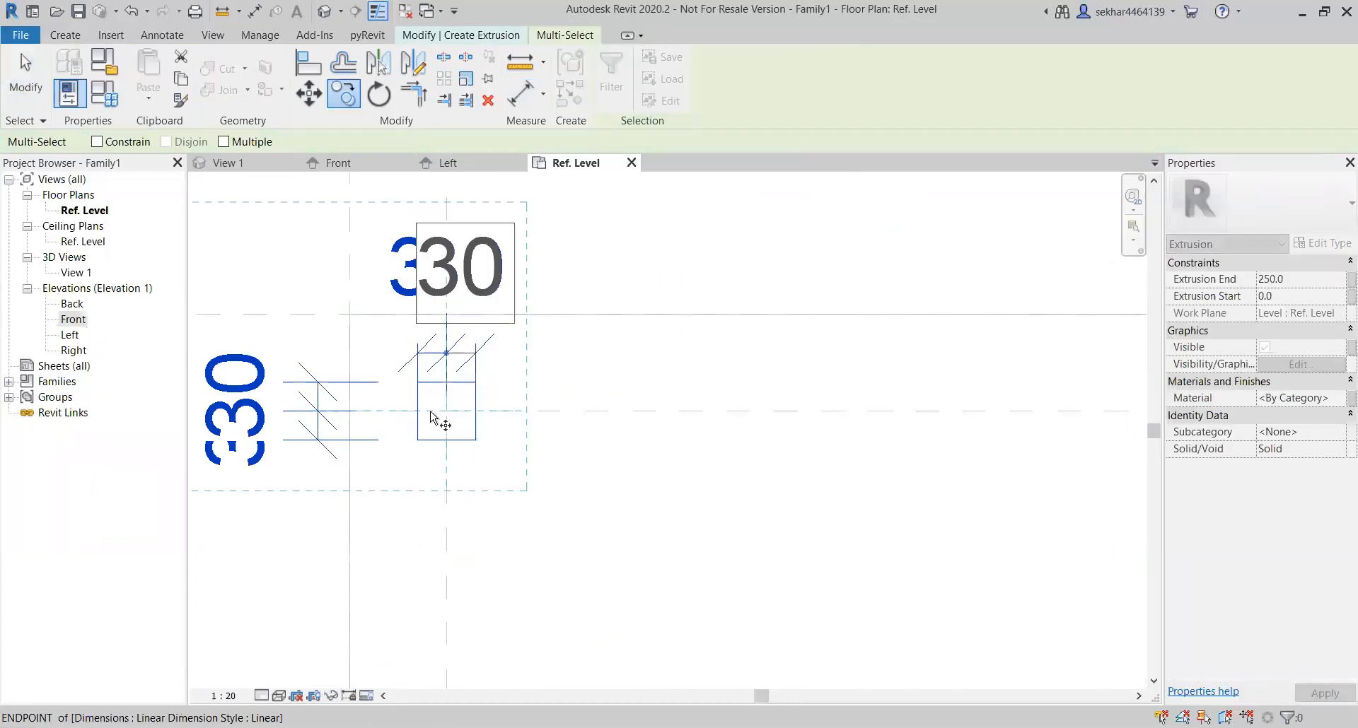
{"action": "left_click", "coordinate": [447, 411]}
{"action": "scroll", "coordinate": [546, 473], "scroll_direction": "down", "scroll_amount": 4}
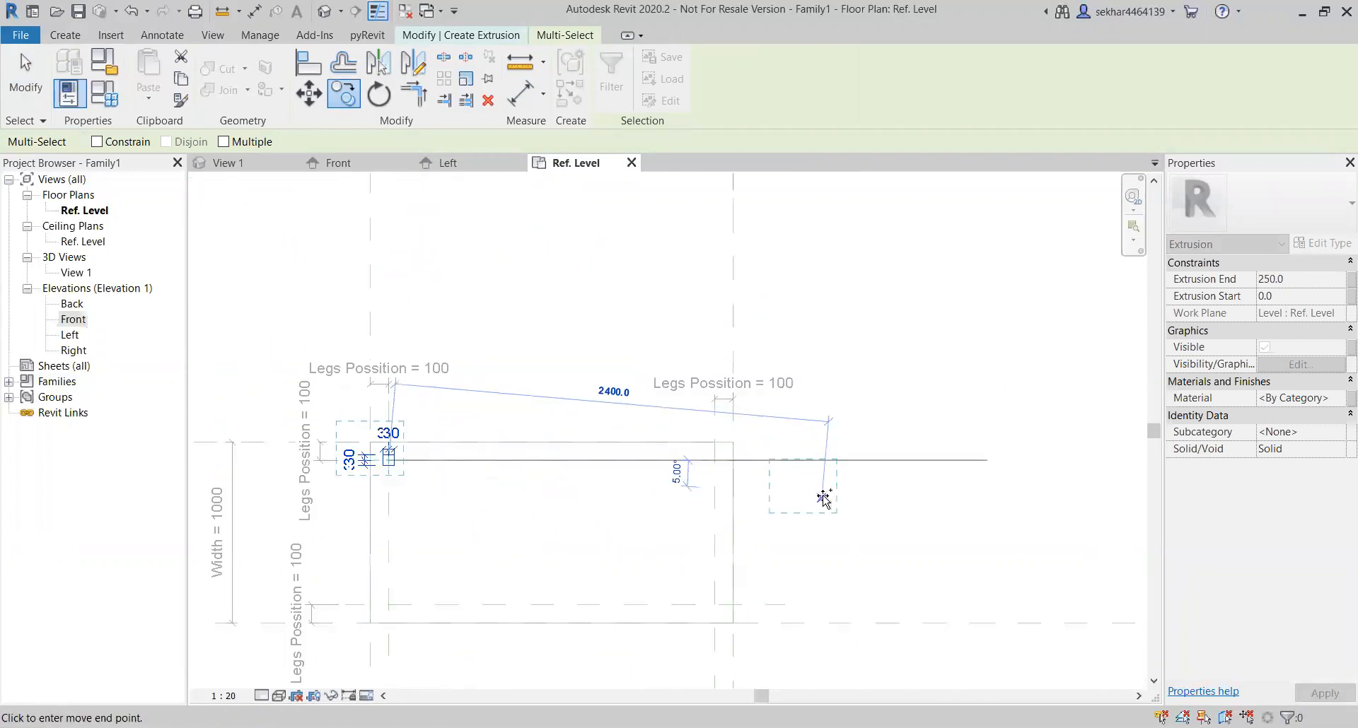
{"action": "scroll", "coordinate": [824, 498], "scroll_direction": "up", "scroll_amount": 3}
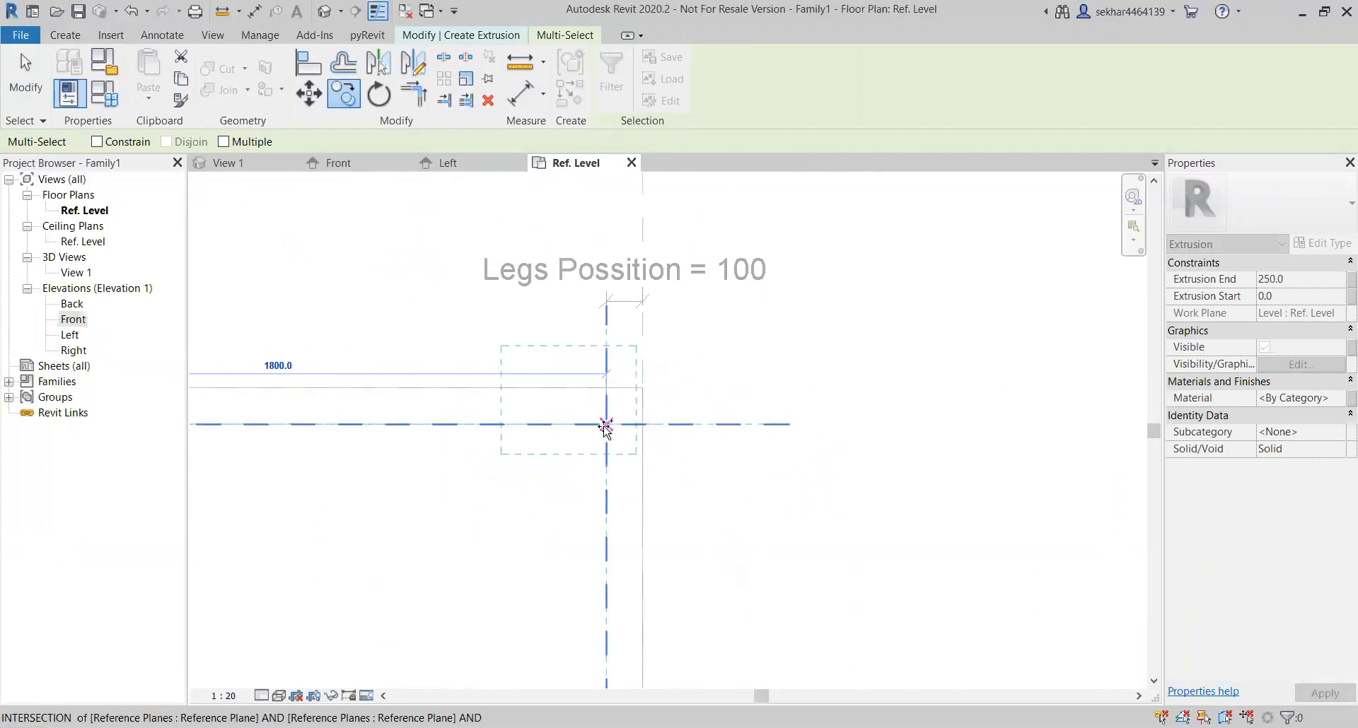
{"action": "left_click", "coordinate": [605, 426]}
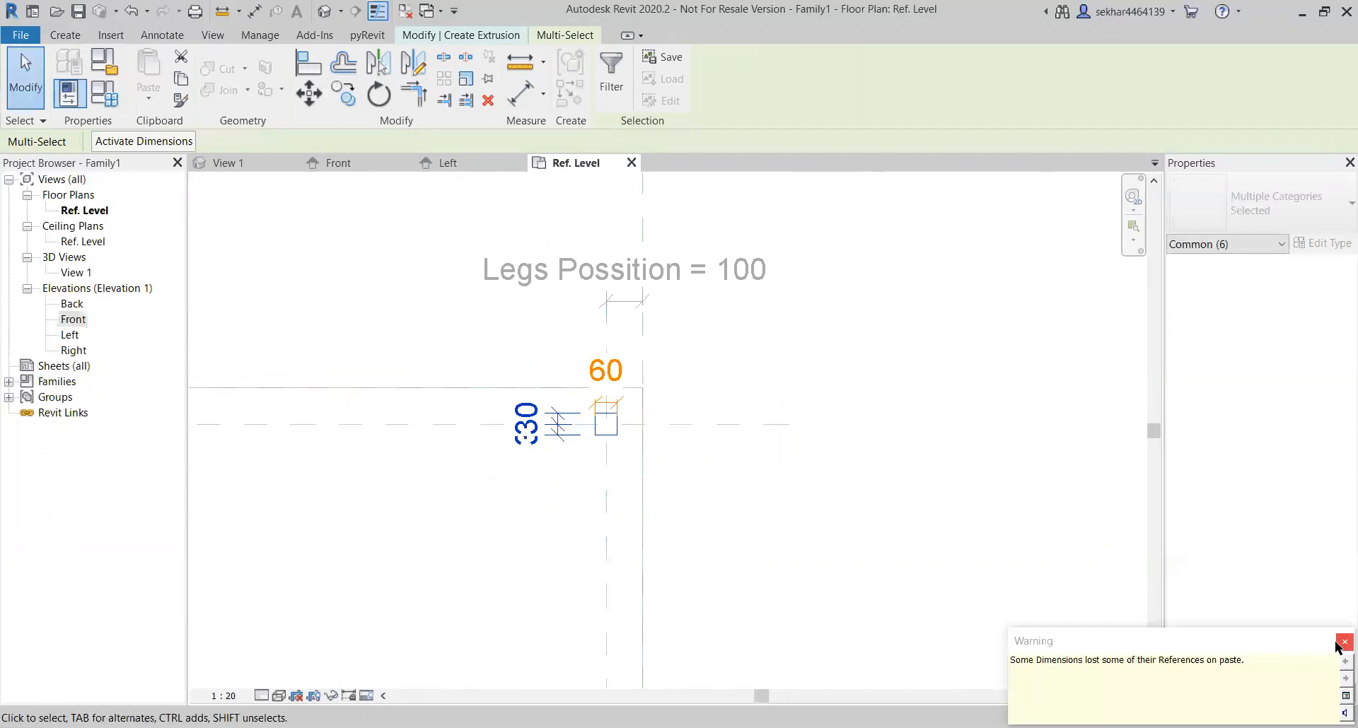
{"action": "left_click", "coordinate": [1338, 643]}
Step: Edit the witness lines of the upper-right leg's horizontal dimension to include the right inner vertical reference plane
{"action": "scroll", "coordinate": [589, 395], "scroll_direction": "up", "scroll_amount": 4}
{"action": "left_click", "coordinate": [701, 427]}
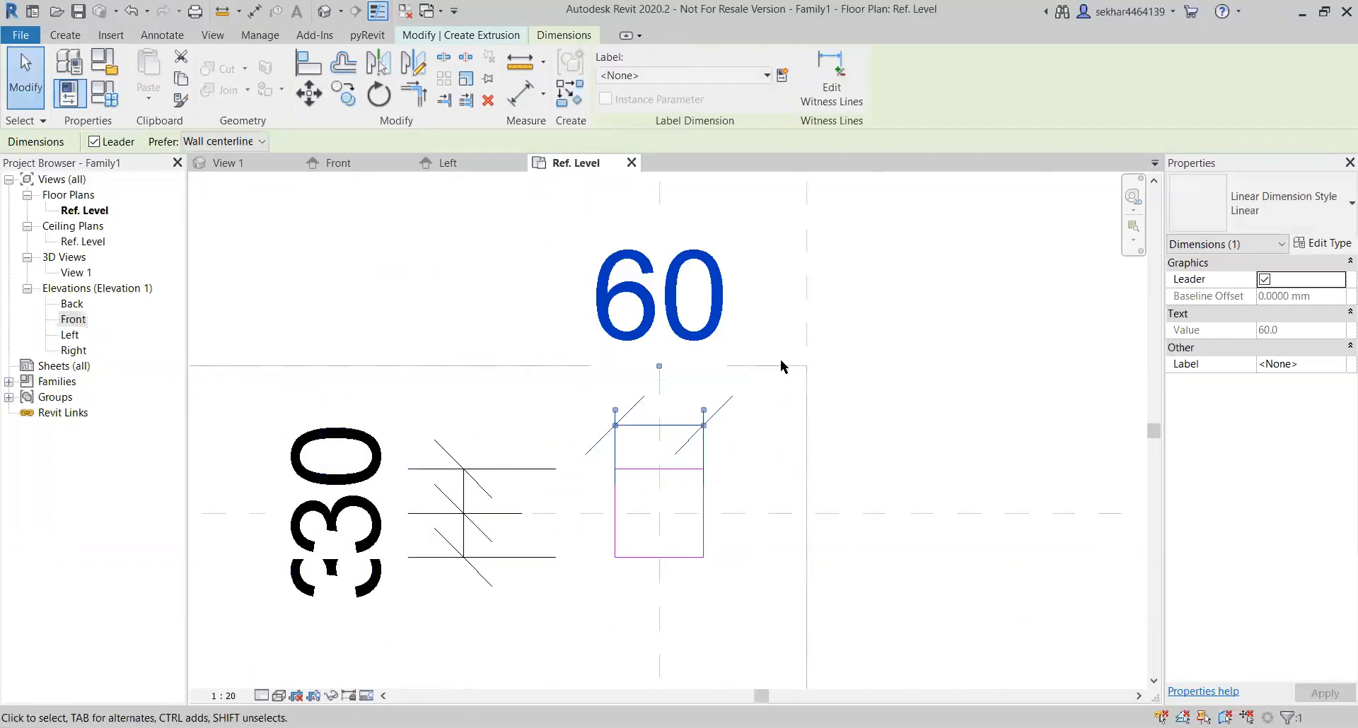
{"action": "left_click", "coordinate": [829, 83]}
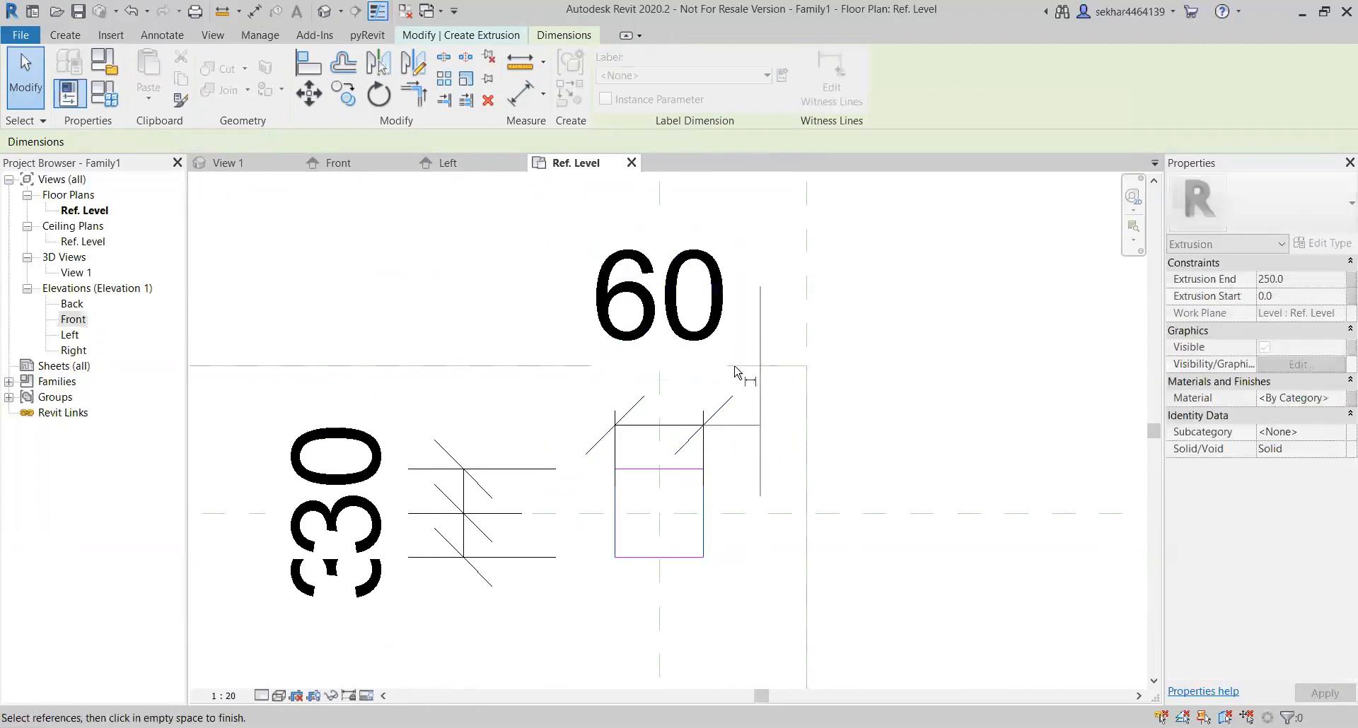
{"action": "scroll", "coordinate": [770, 343], "scroll_direction": "down", "scroll_amount": 4}
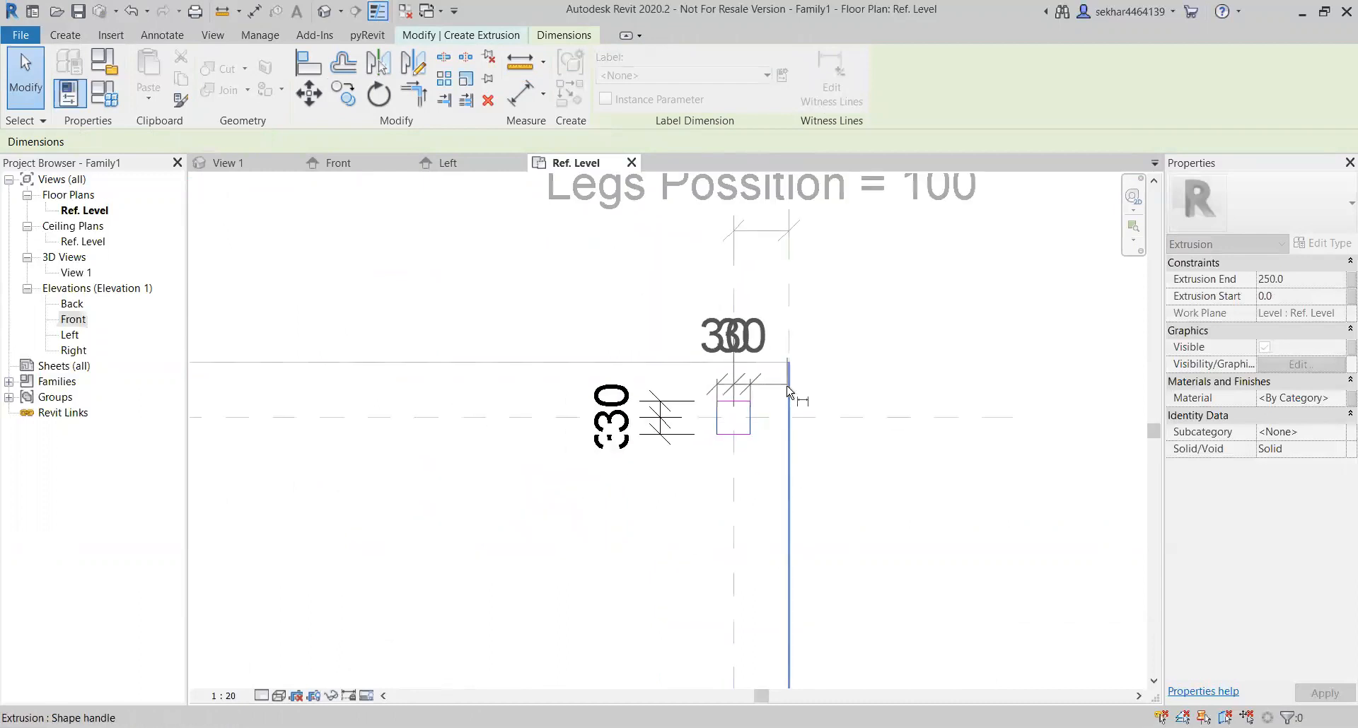
{"action": "left_click", "coordinate": [869, 466]}
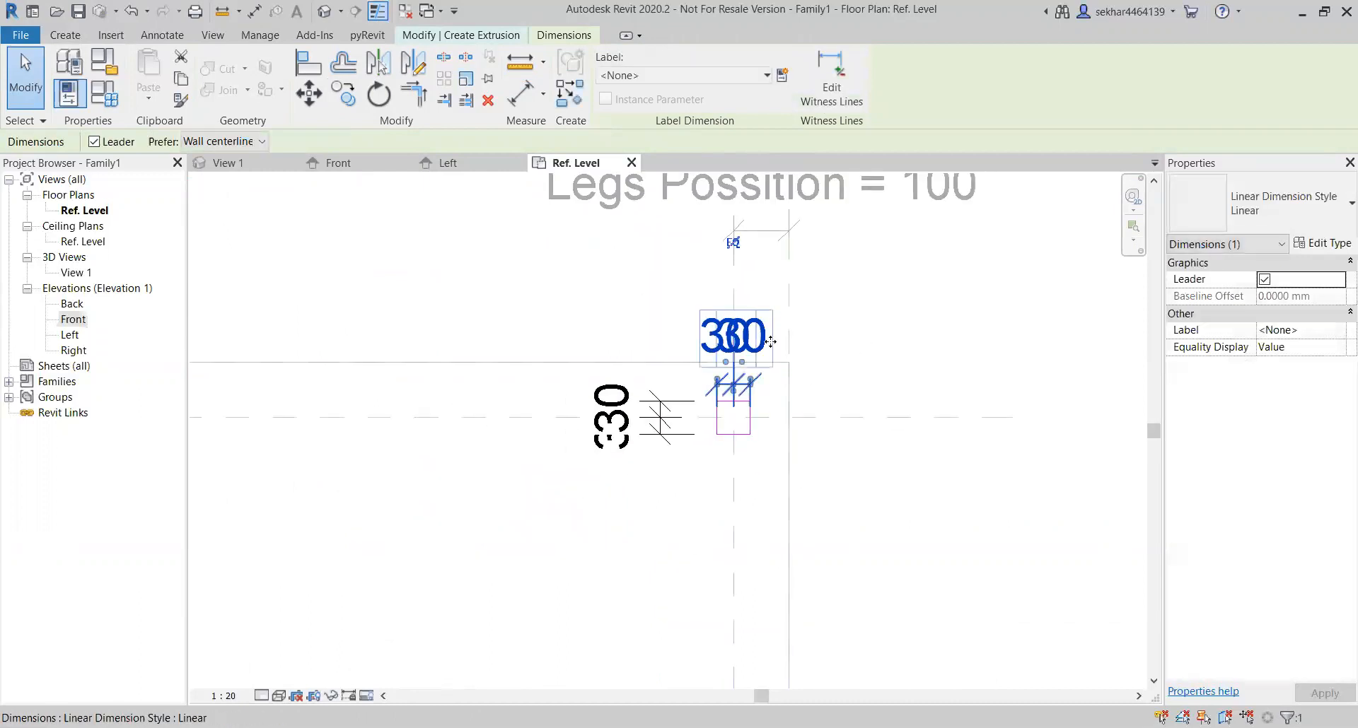
{"action": "scroll", "coordinate": [788, 460], "scroll_direction": "down", "scroll_amount": 3}
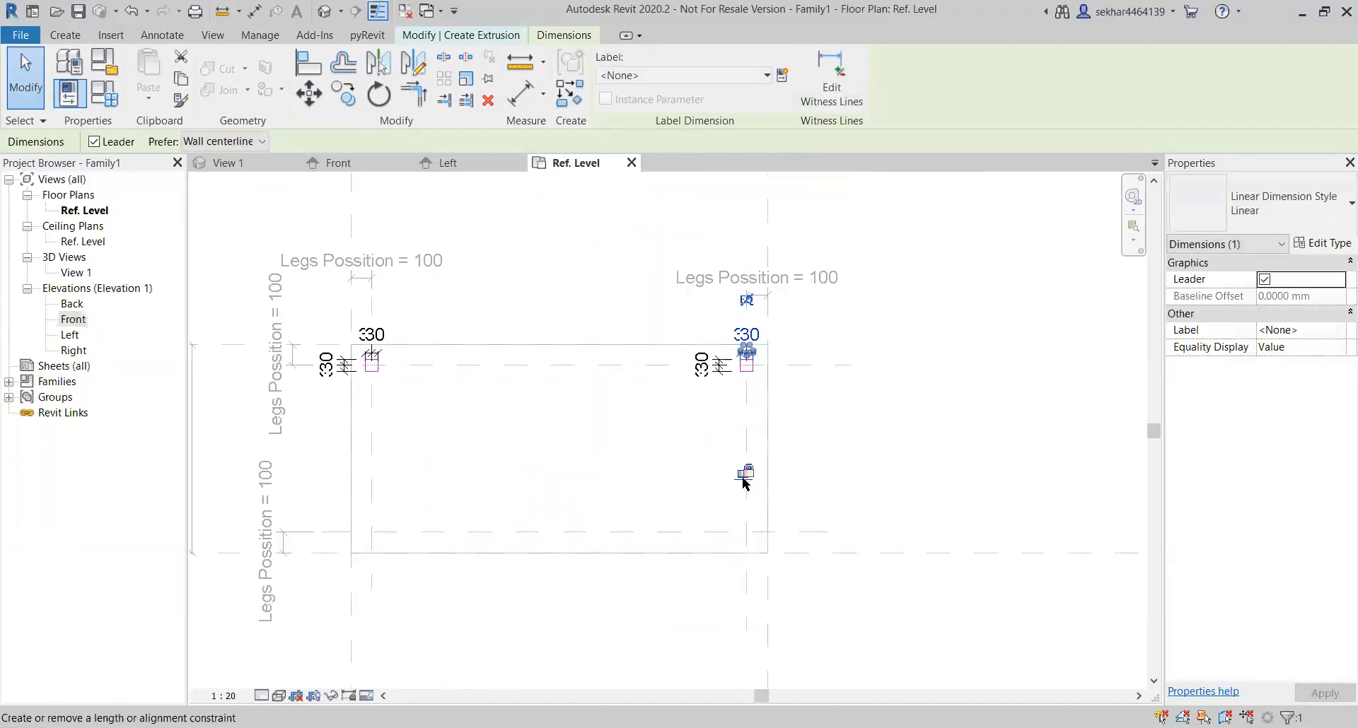
{"action": "scroll", "coordinate": [743, 485], "scroll_direction": "up", "scroll_amount": 3}
{"action": "left_click", "coordinate": [930, 499]}
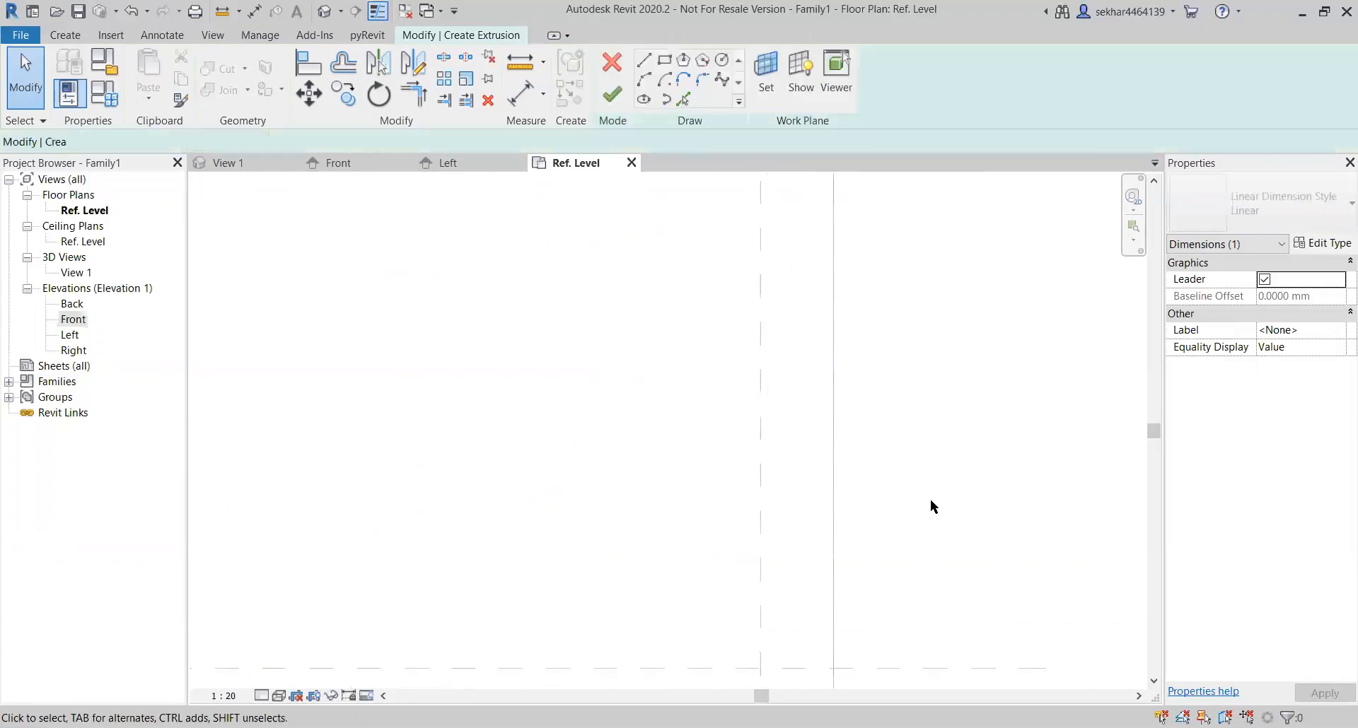
Step: Copy both upper leg squares with their dimensions straight down onto the lower inner horizontal reference plane
{"action": "scroll", "coordinate": [931, 495], "scroll_direction": "down", "scroll_amount": 5}
{"action": "middle_click_drag", "start_coordinate": [930, 490], "coordinate": [829, 429]}
{"action": "left_click_drag", "start_coordinate": [352, 304], "coordinate": [896, 421]}
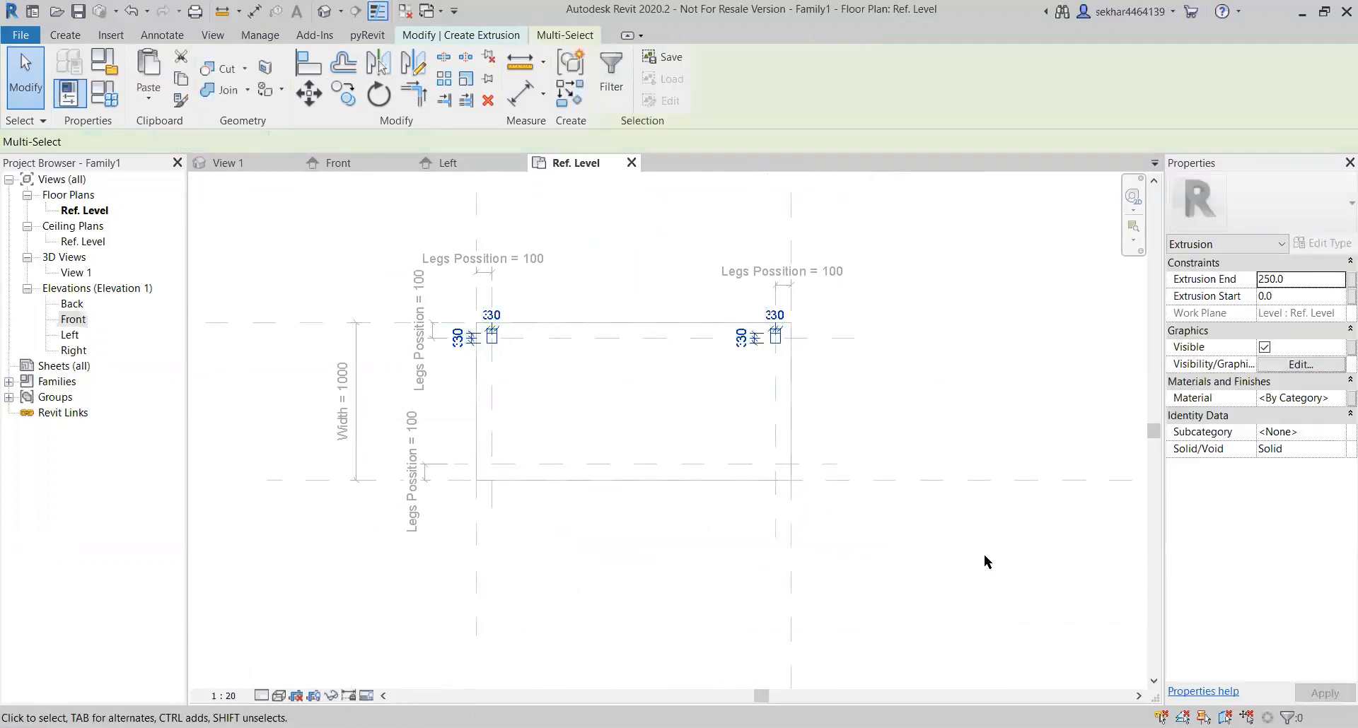
{"action": "left_click", "coordinate": [352, 97]}
{"action": "left_click", "coordinate": [629, 338]}
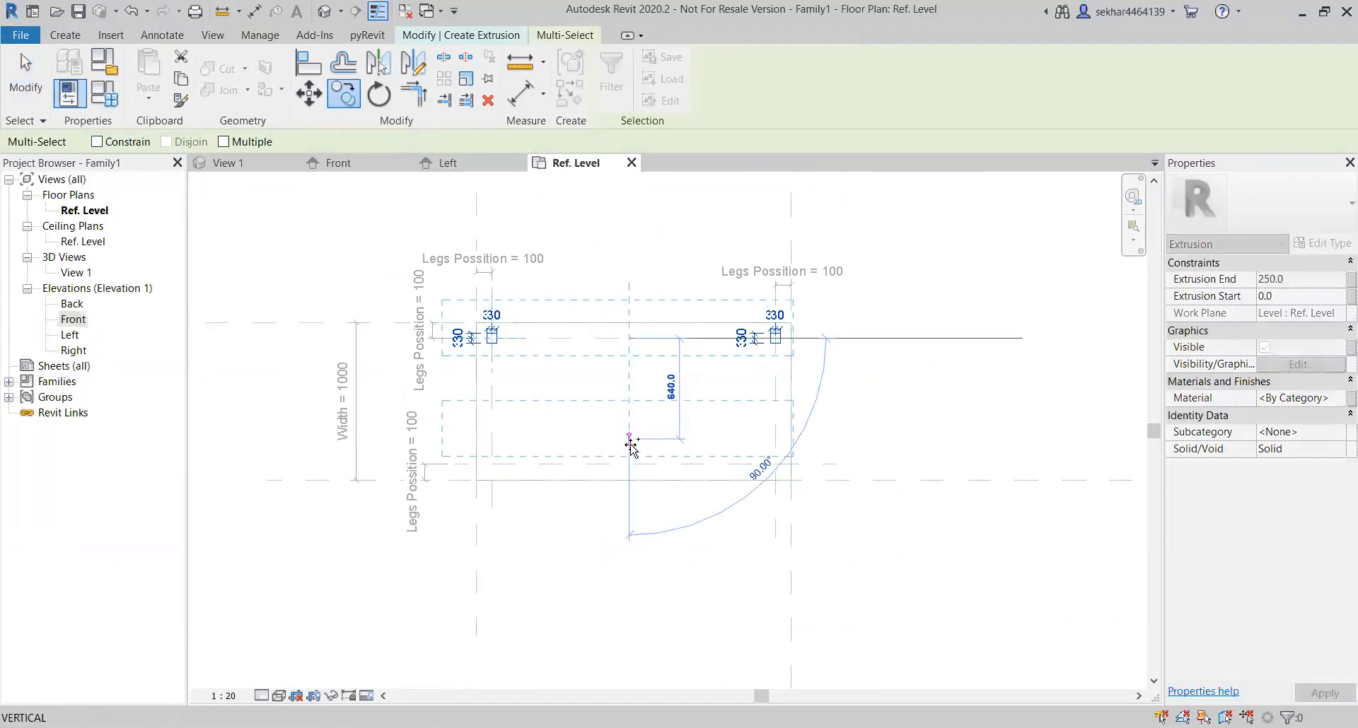
{"action": "left_click", "coordinate": [632, 463]}
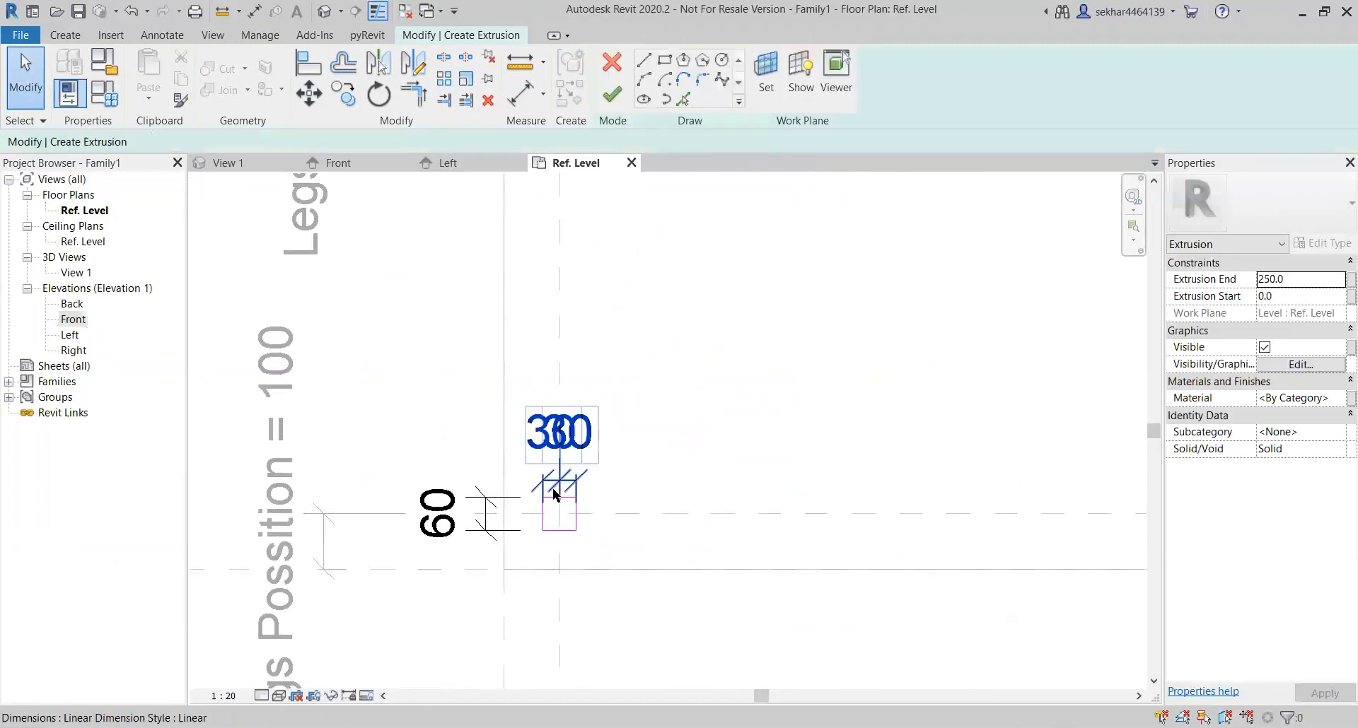
Step: Edit the witness lines of the lower-left leg's vertical dimension to include the lower inner horizontal reference plane
{"action": "left_click", "coordinate": [495, 534]}
{"action": "left_click", "coordinate": [830, 83]}
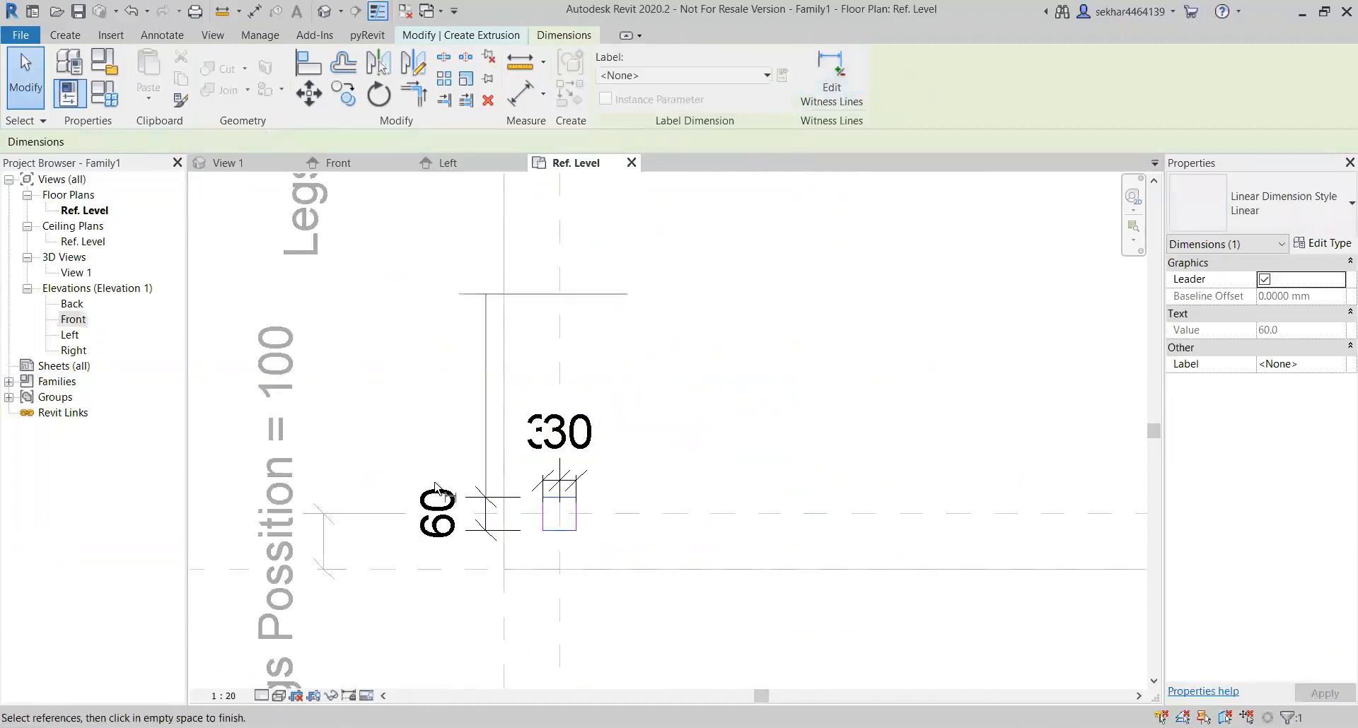
{"action": "left_click", "coordinate": [488, 622]}
{"action": "left_click", "coordinate": [771, 586]}
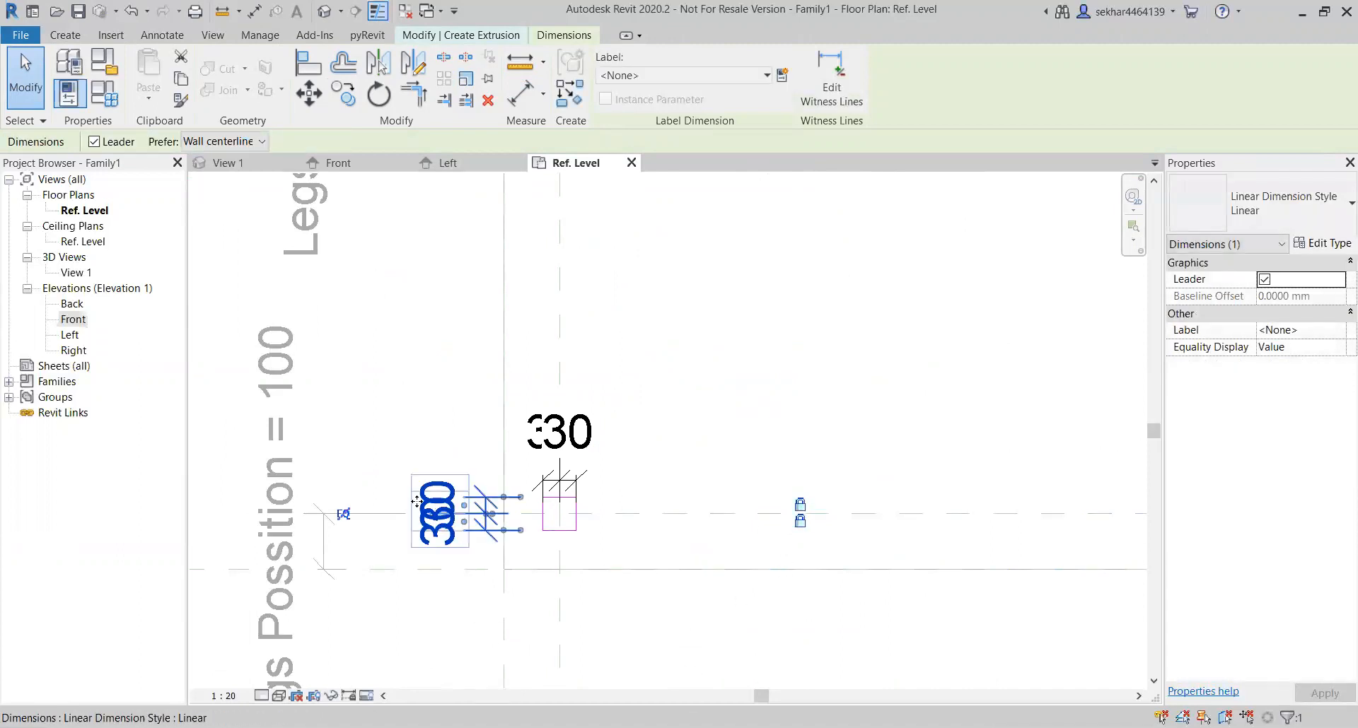
Step: Edit the witness lines of the lower-right leg's vertical dimension to include the lower inner horizontal reference plane
{"action": "scroll", "coordinate": [416, 500], "scroll_direction": "down", "scroll_amount": 4}
{"action": "scroll", "coordinate": [803, 519], "scroll_direction": "up", "scroll_amount": 5}
{"action": "left_click", "coordinate": [813, 497]}
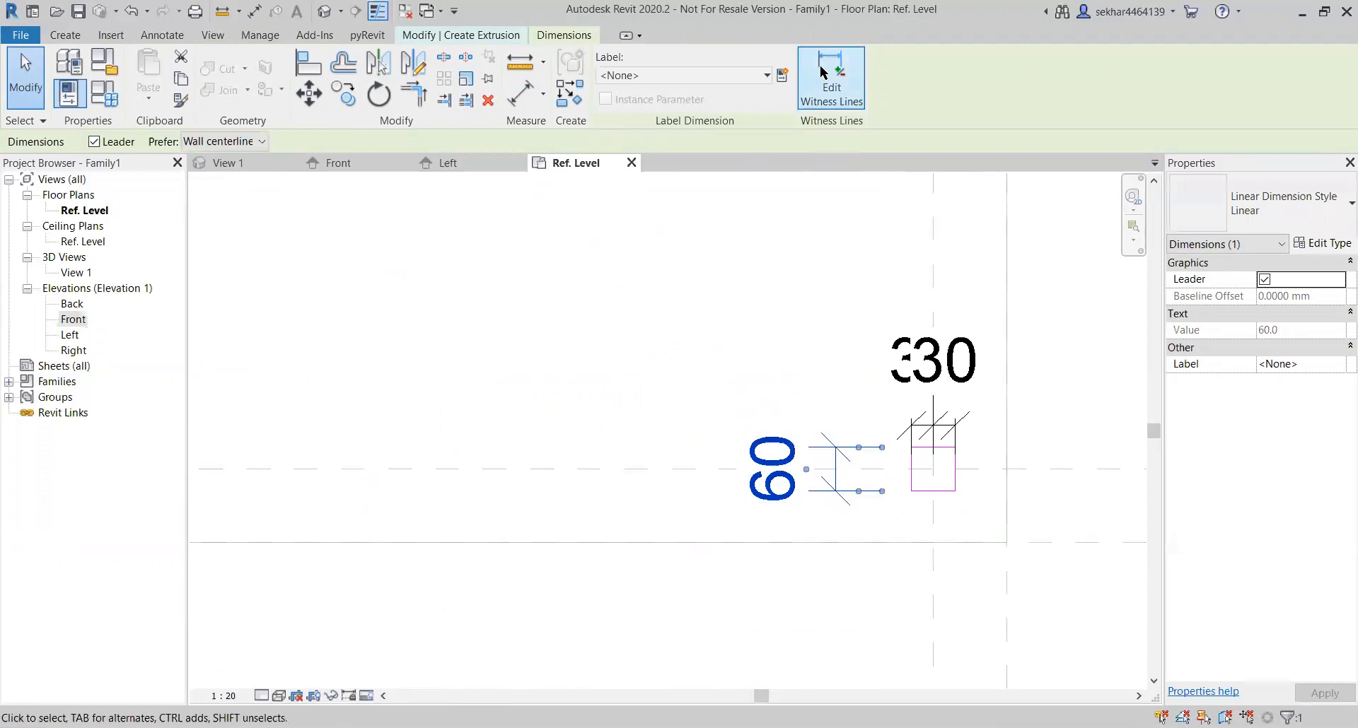
{"action": "left_click", "coordinate": [829, 76]}
{"action": "left_click", "coordinate": [1029, 468]}
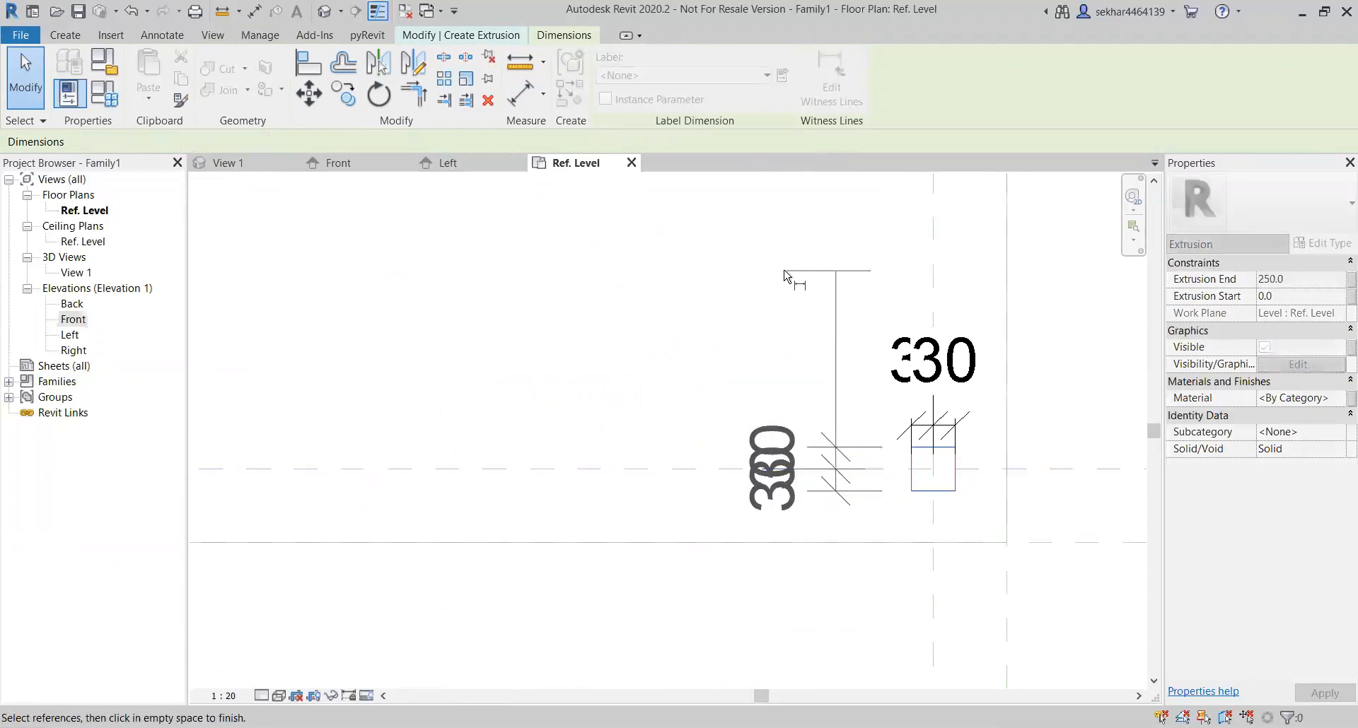
{"action": "left_click", "coordinate": [803, 559]}
{"action": "scroll", "coordinate": [494, 508], "scroll_direction": "down", "scroll_amount": 3}
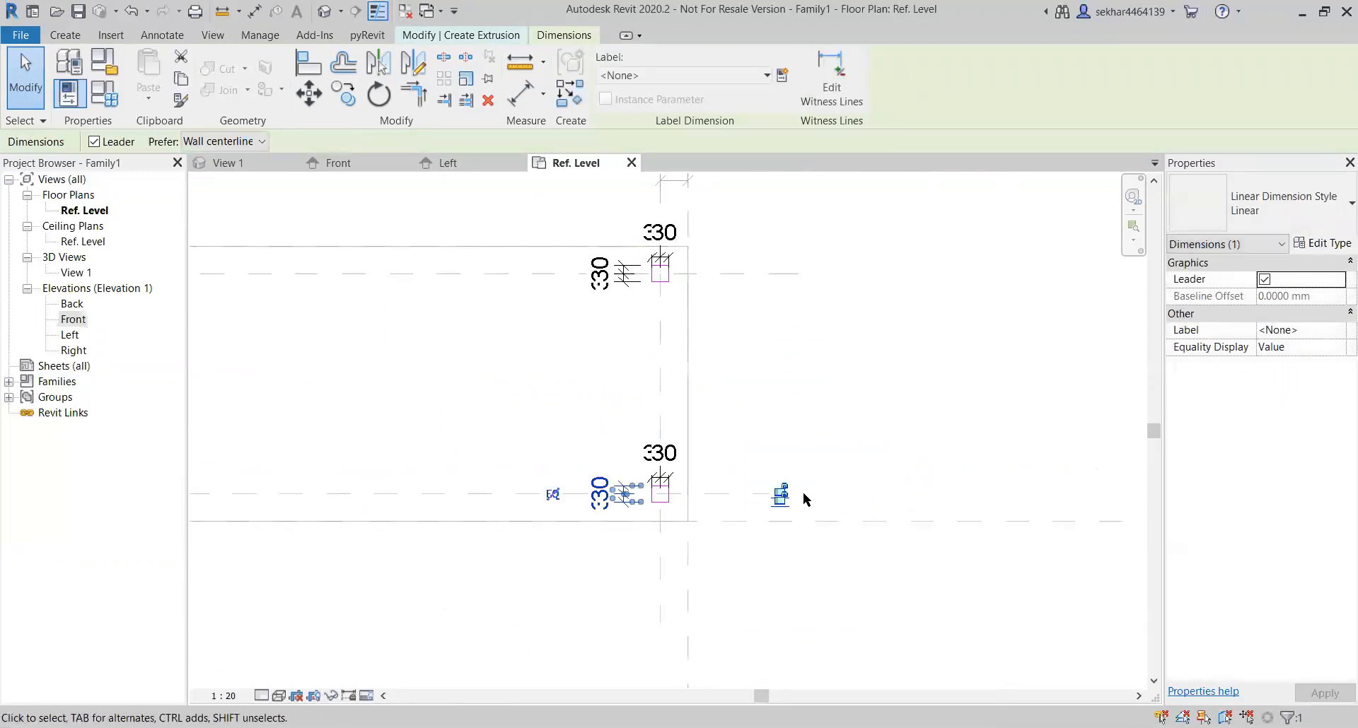
{"action": "scroll", "coordinate": [763, 502], "scroll_direction": "up", "scroll_amount": 3}
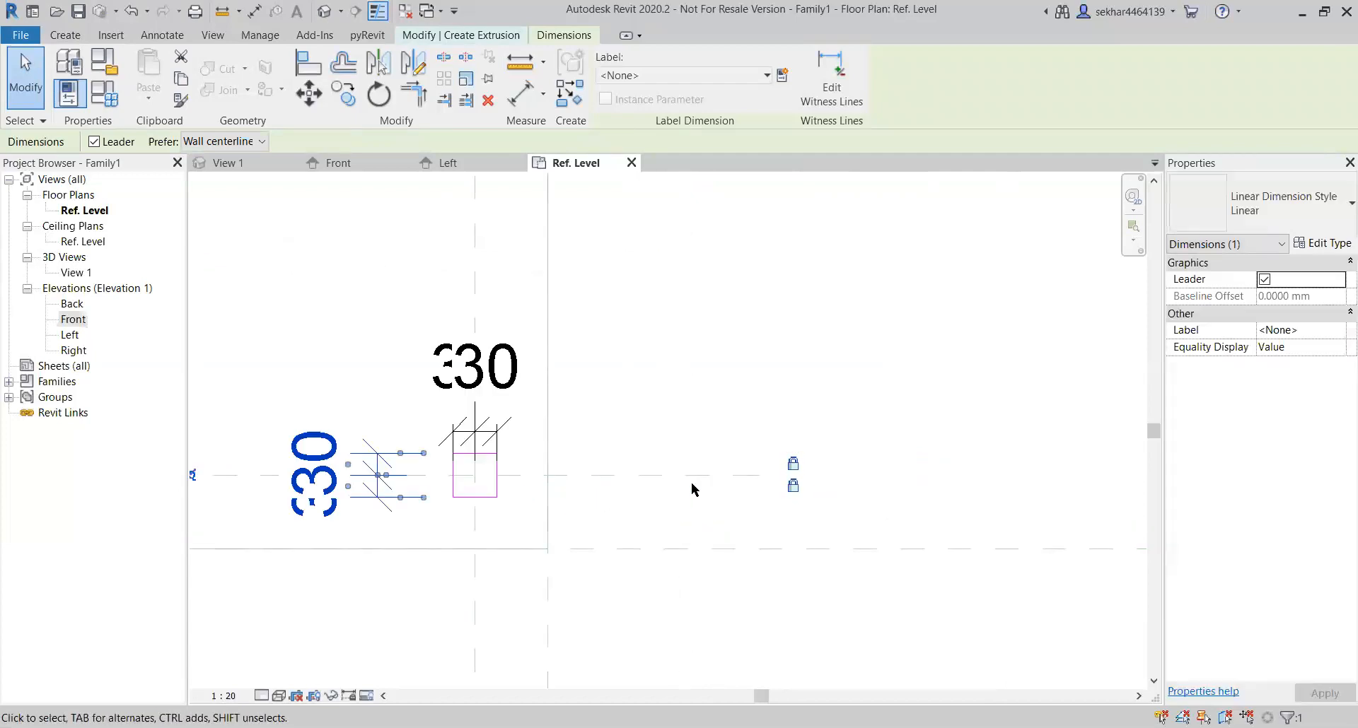
{"action": "scroll", "coordinate": [762, 470], "scroll_direction": "down", "scroll_amount": 3}
{"action": "scroll", "coordinate": [807, 429], "scroll_direction": "down", "scroll_amount": 3}
{"action": "middle_click_drag", "start_coordinate": [857, 374], "coordinate": [861, 391]}
{"action": "left_click", "coordinate": [860, 391]}
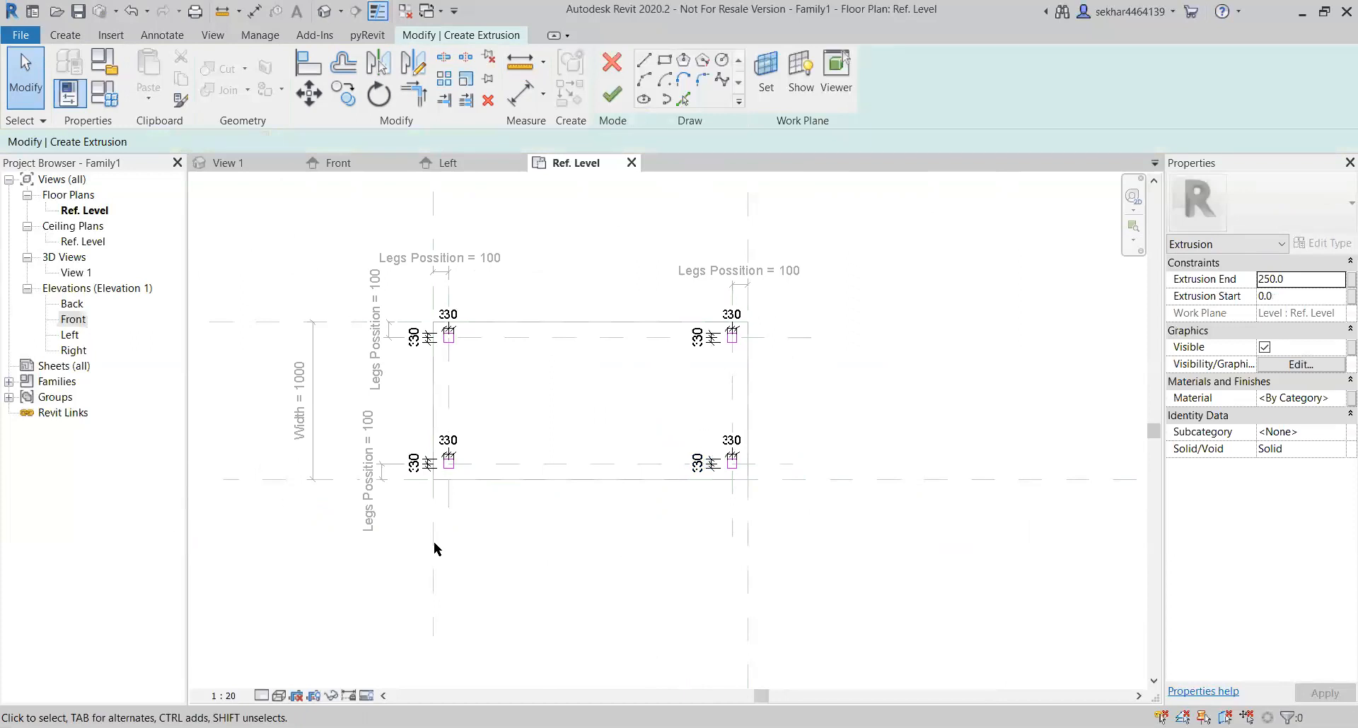
Step: Set the legs' extrusion end to 730 and finish the extrusion sketch
{"action": "left_click", "coordinate": [1326, 296]}
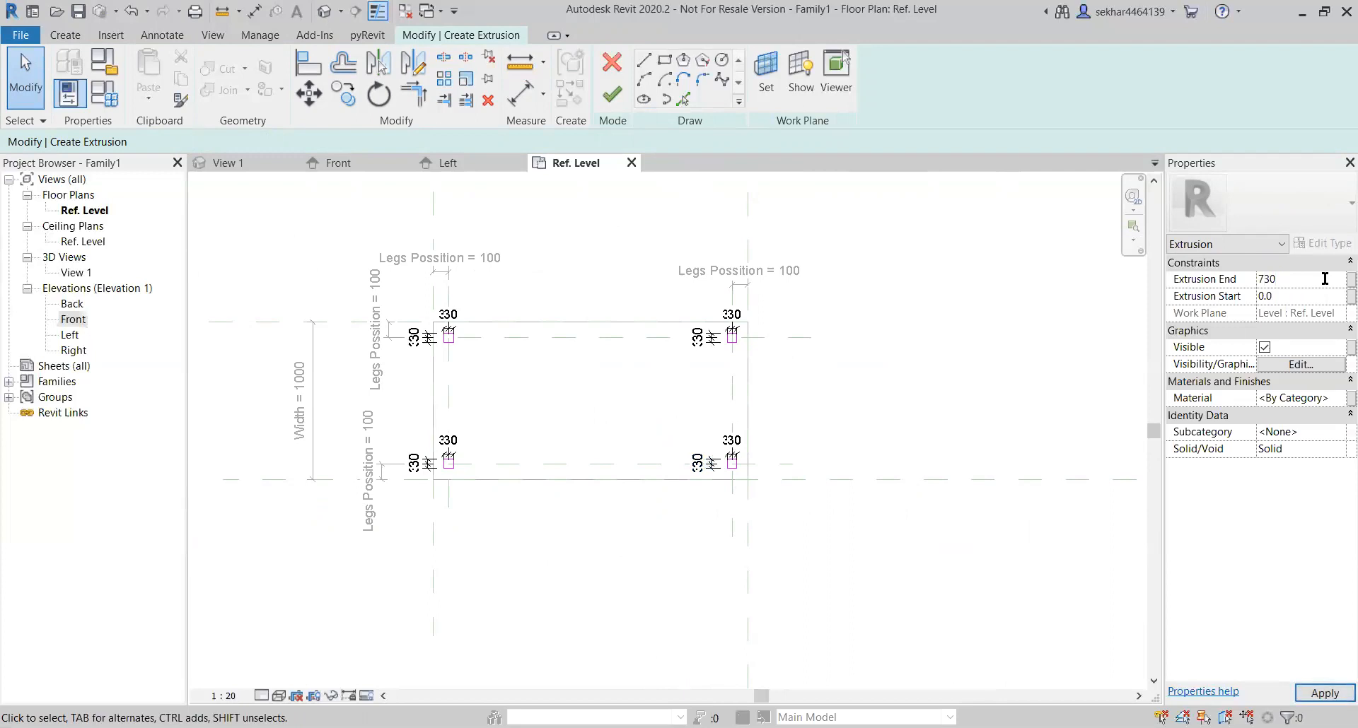
{"action": "key", "text": "Return"}
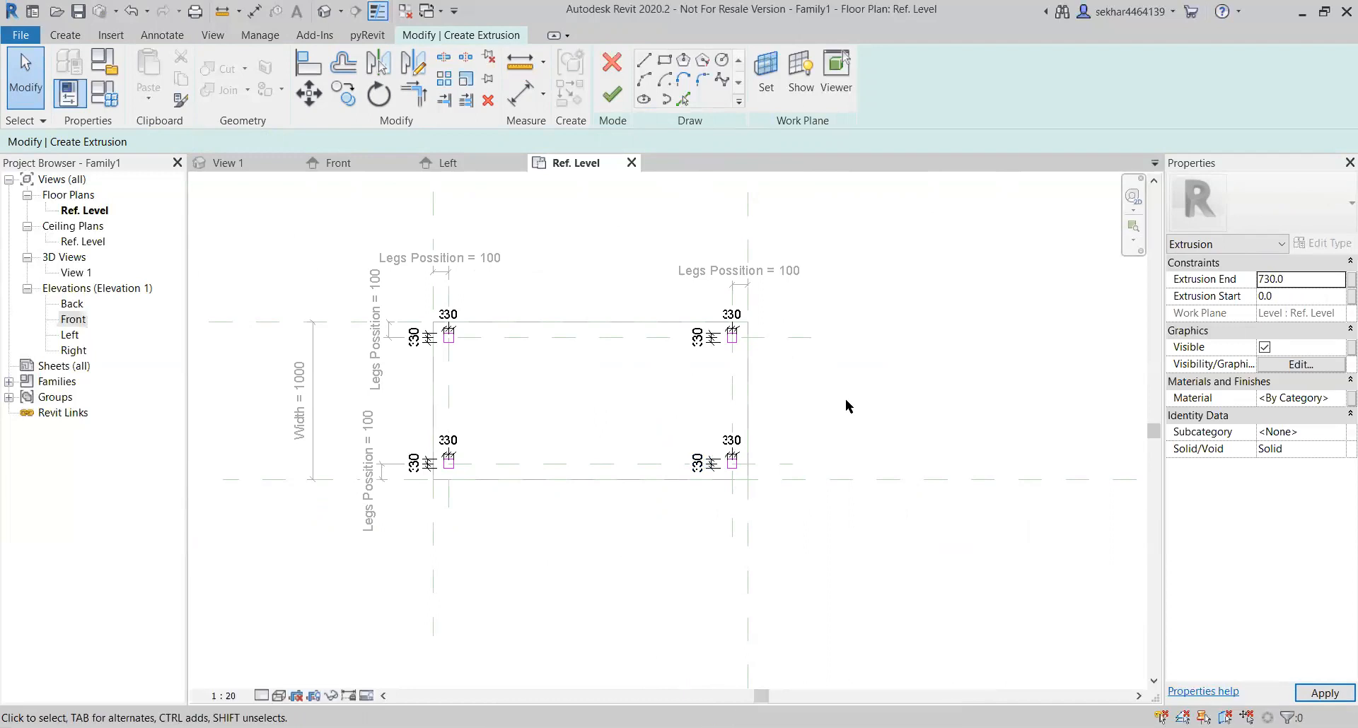
{"action": "left_click", "coordinate": [620, 95]}
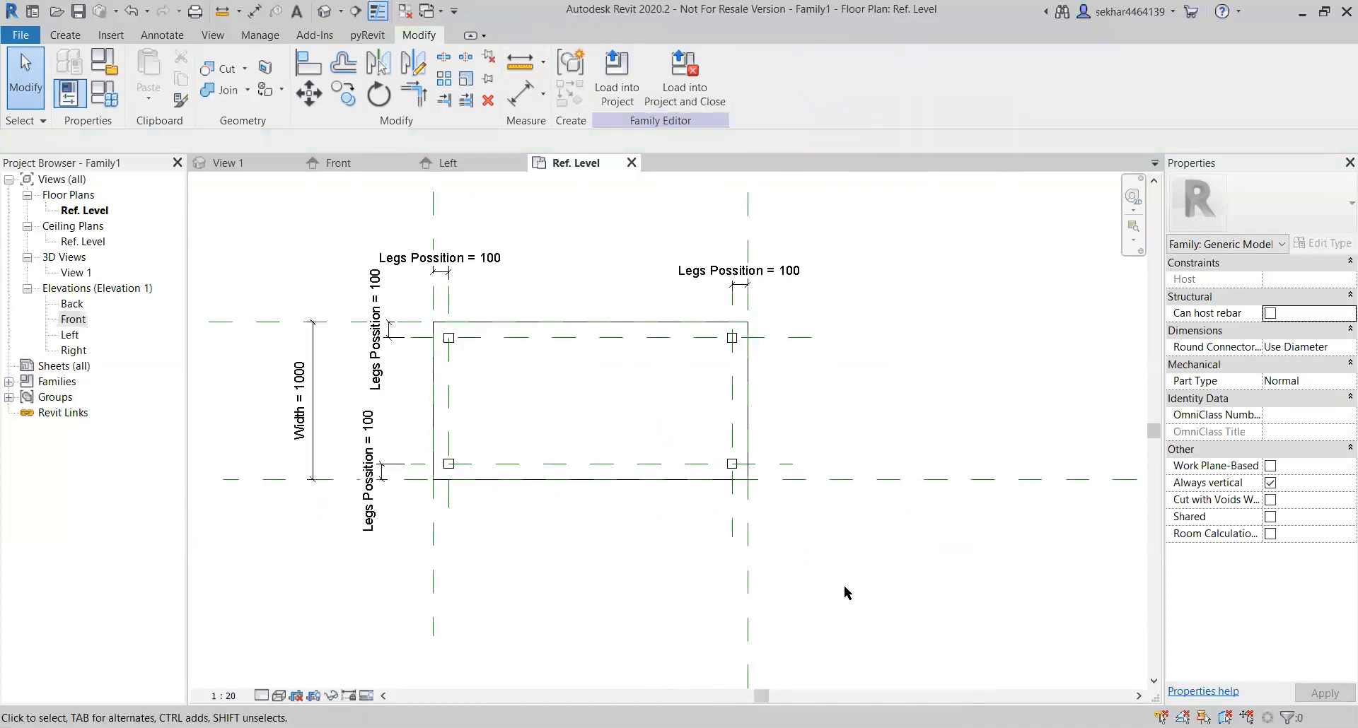
Step: In the Front elevation, shorten the legs extrusion to a depth of about 642 so its top sits below the slab
{"action": "left_click", "coordinate": [341, 166]}
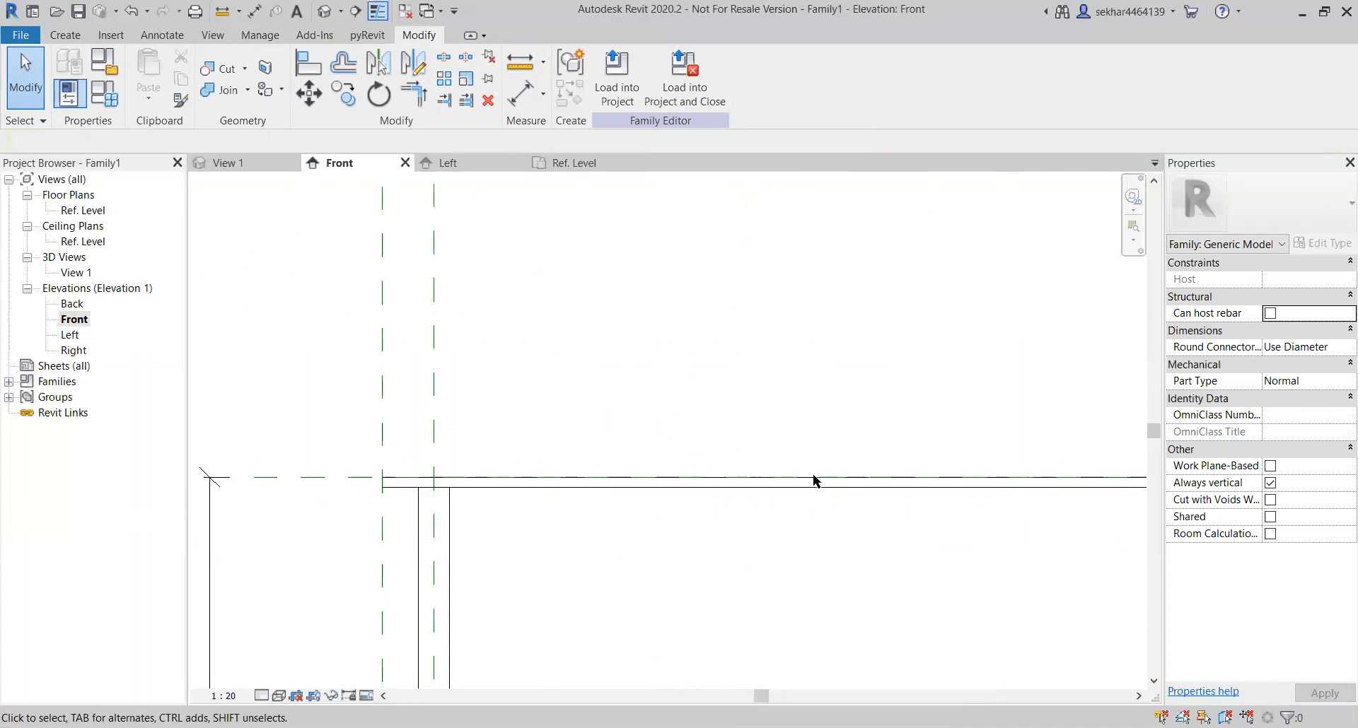
{"action": "scroll", "coordinate": [412, 496], "scroll_direction": "down", "scroll_amount": 5}
{"action": "scroll", "coordinate": [565, 496], "scroll_direction": "up", "scroll_amount": 4}
{"action": "scroll", "coordinate": [622, 532], "scroll_direction": "up", "scroll_amount": 2}
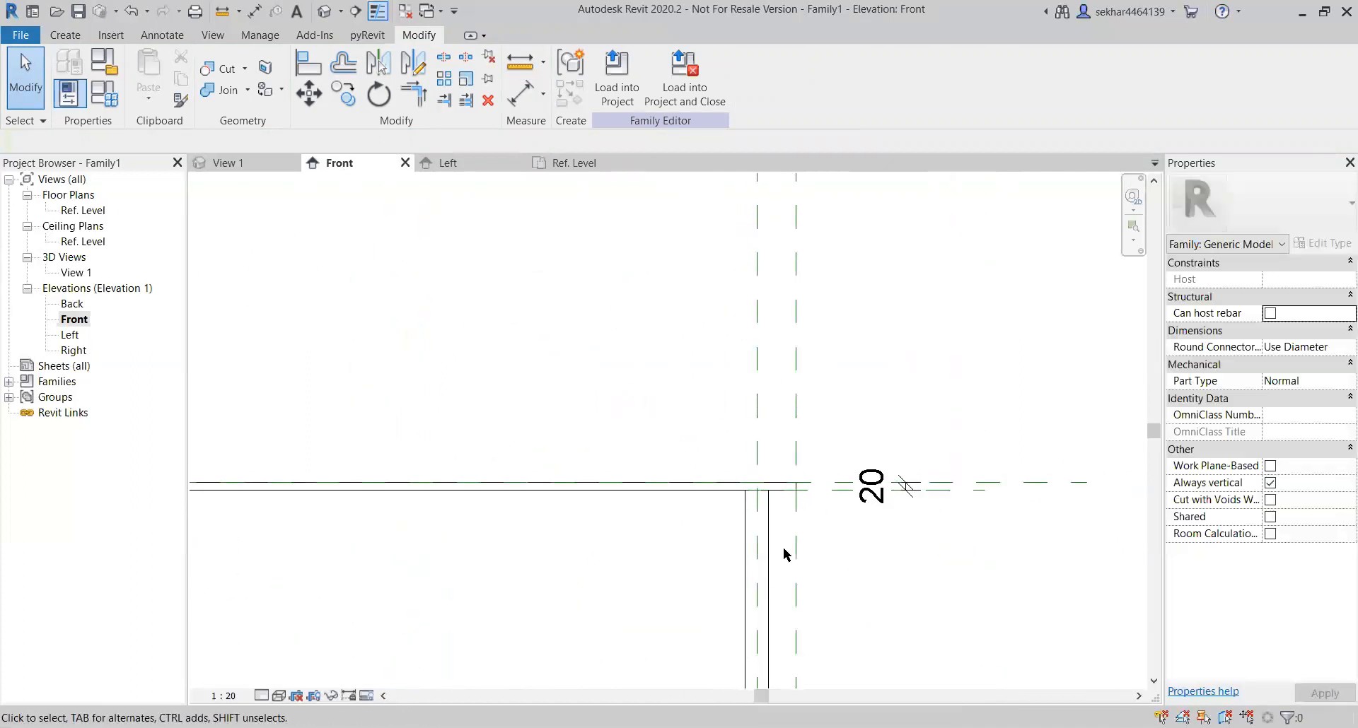
{"action": "left_click", "coordinate": [768, 556]}
{"action": "scroll", "coordinate": [673, 597], "scroll_direction": "down", "scroll_amount": 2}
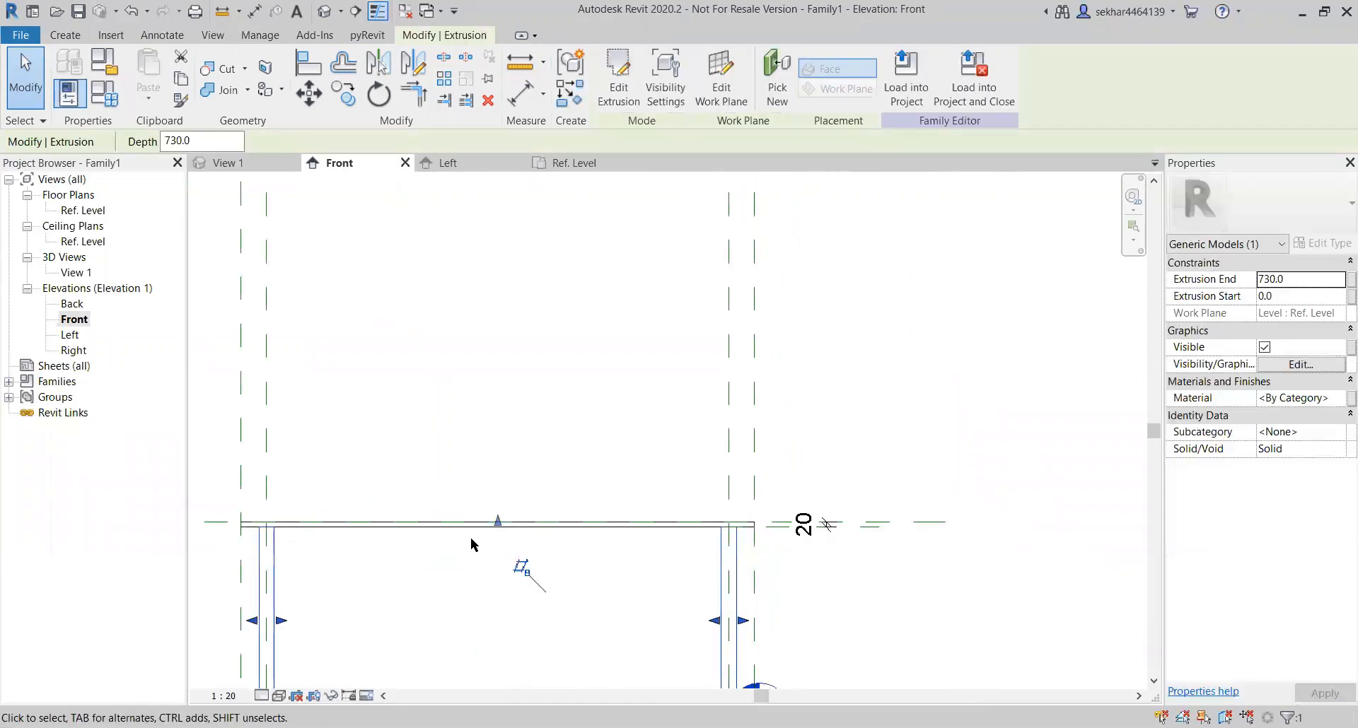
{"action": "left_click_drag", "start_coordinate": [495, 547], "coordinate": [496, 548]}
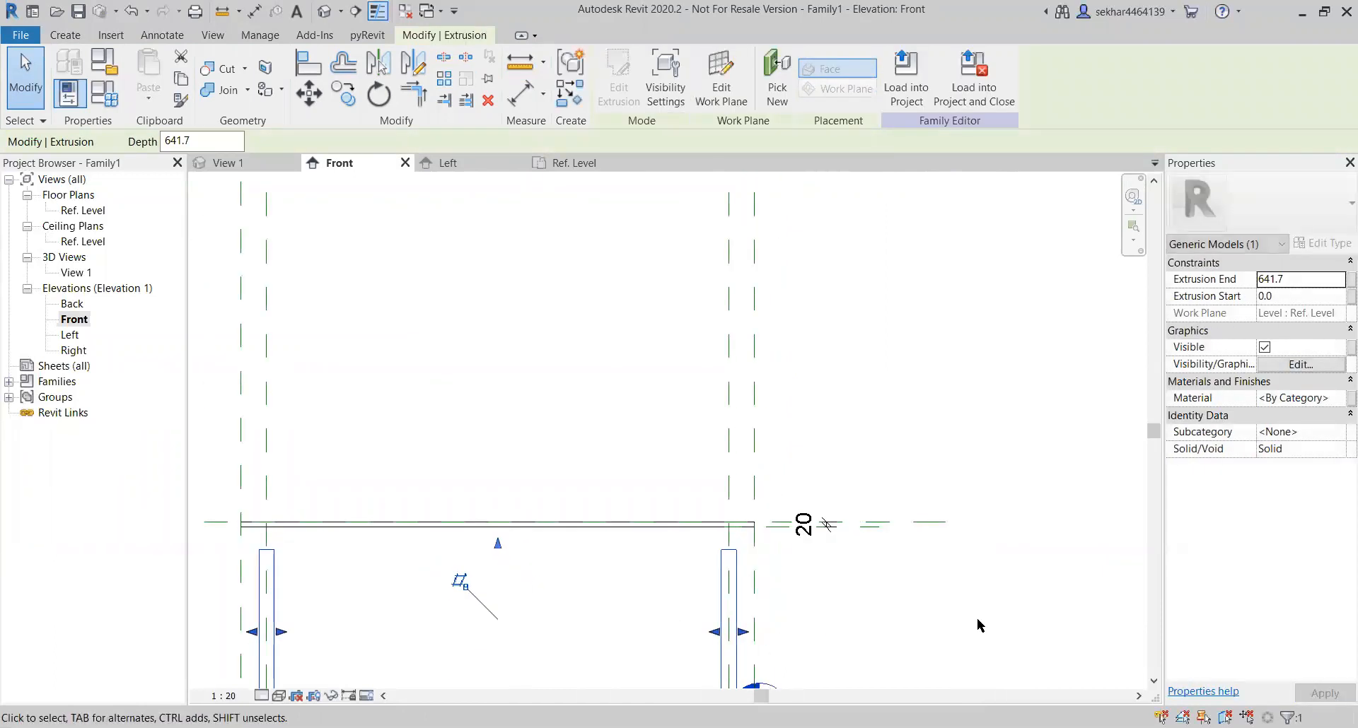
Step: Align the top of the legs with the reference plane at the slab's underside and lock the alignment
{"action": "scroll", "coordinate": [854, 542], "scroll_direction": "up", "scroll_amount": 2}
{"action": "key", "text": "a"}
{"action": "key", "text": "l"}
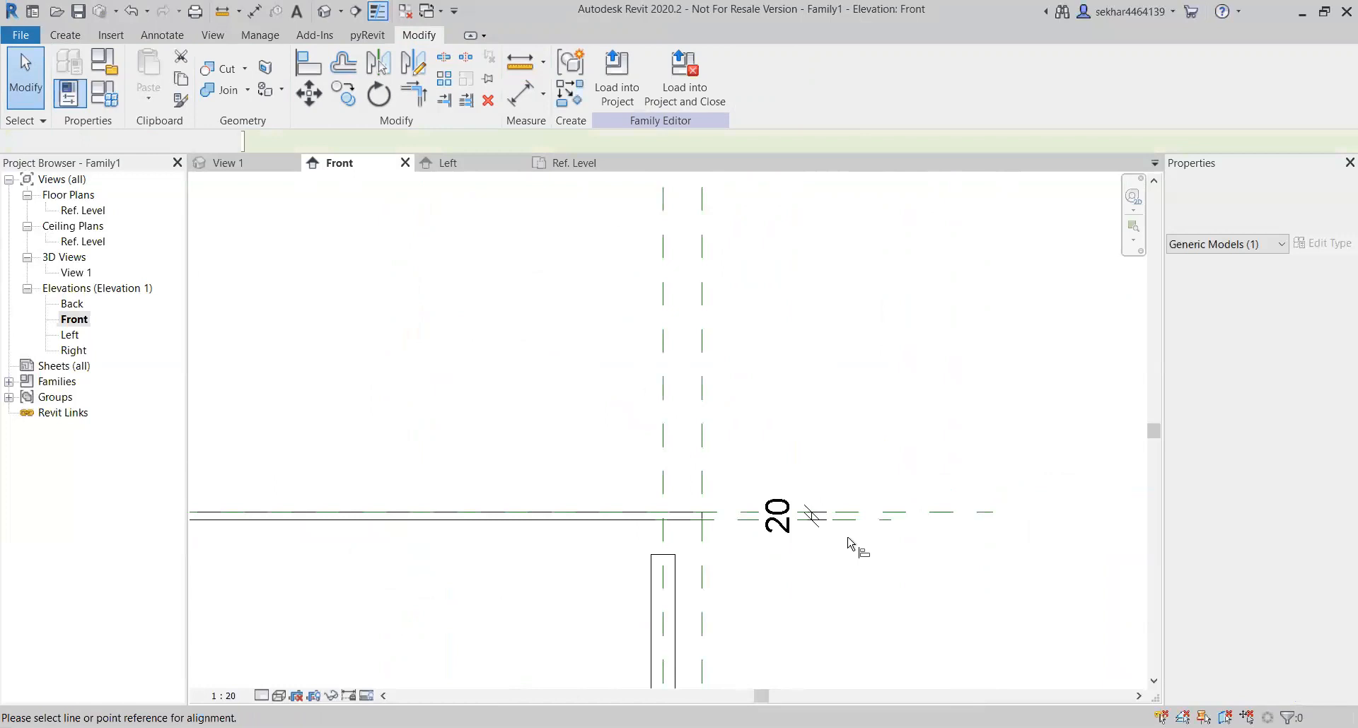
{"action": "scroll", "coordinate": [856, 543], "scroll_direction": "up", "scroll_amount": 2}
{"action": "left_click", "coordinate": [871, 493]}
{"action": "scroll", "coordinate": [846, 550], "scroll_direction": "down", "scroll_amount": 2}
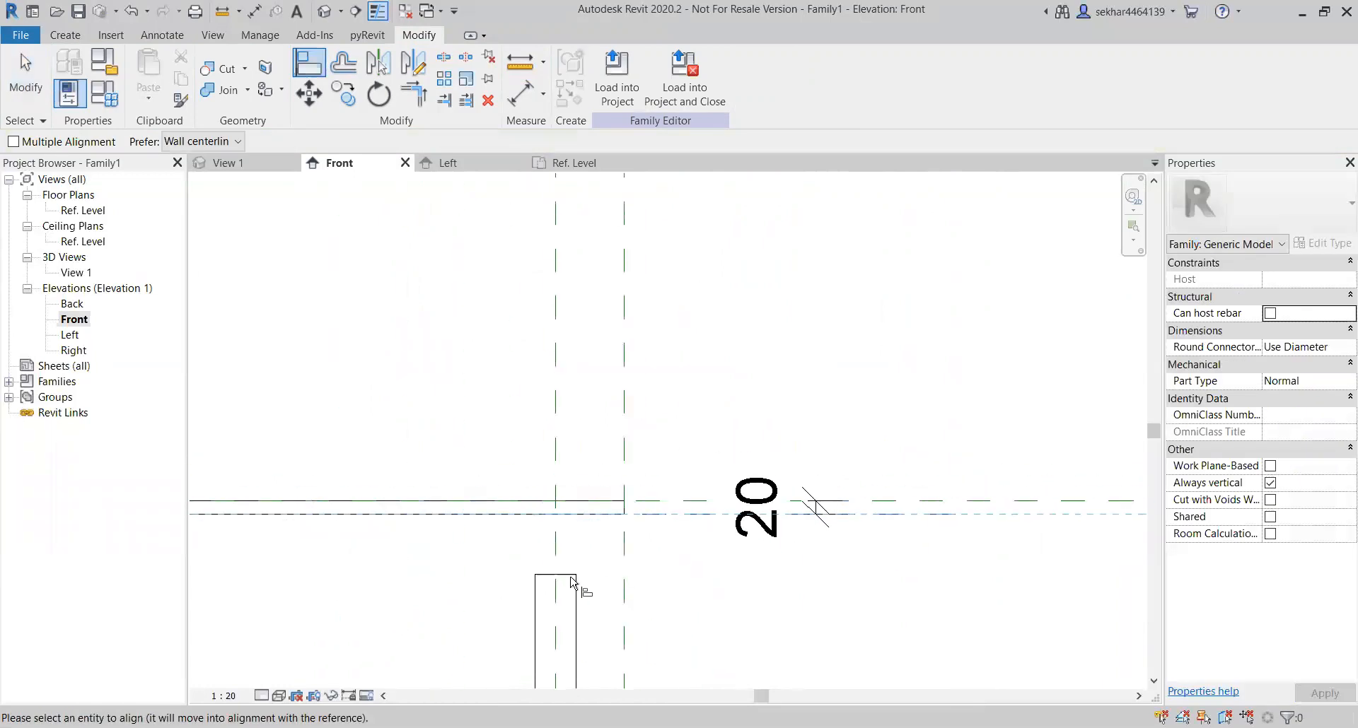
{"action": "left_click", "coordinate": [555, 574]}
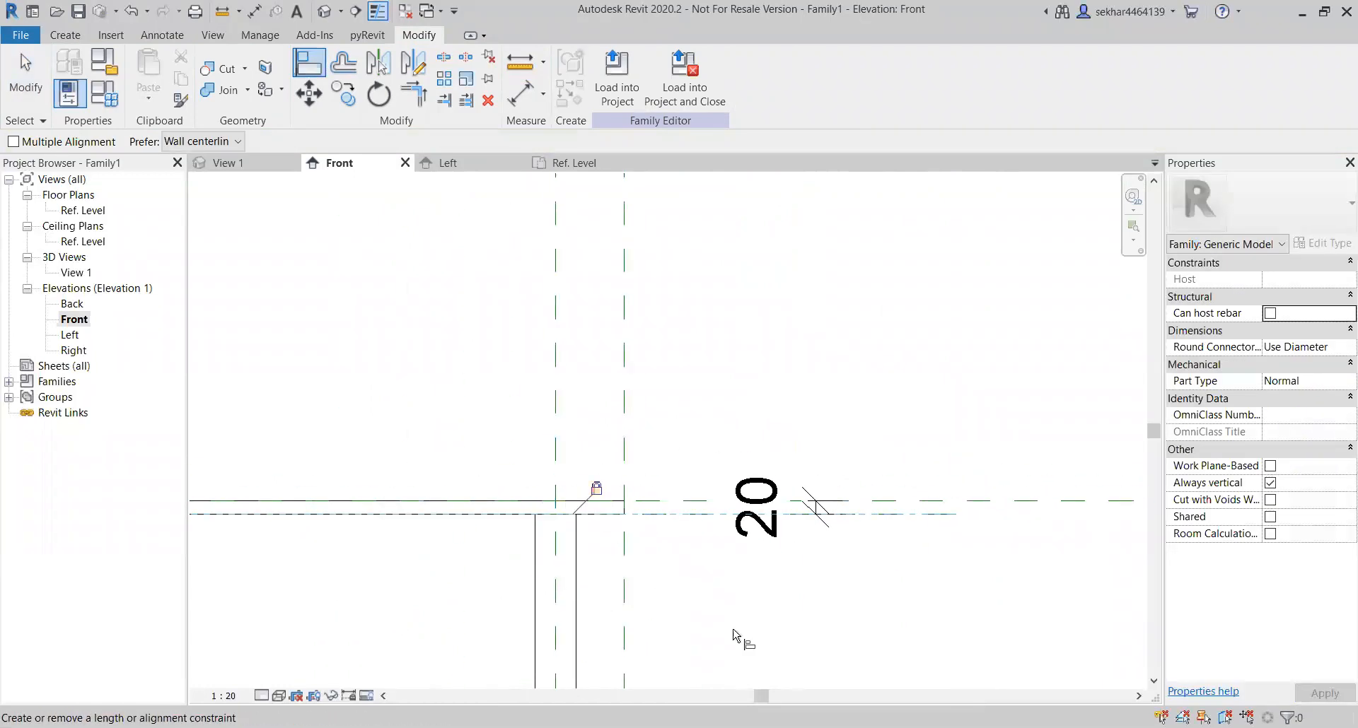
{"action": "scroll", "coordinate": [819, 576], "scroll_direction": "down", "scroll_amount": 3}
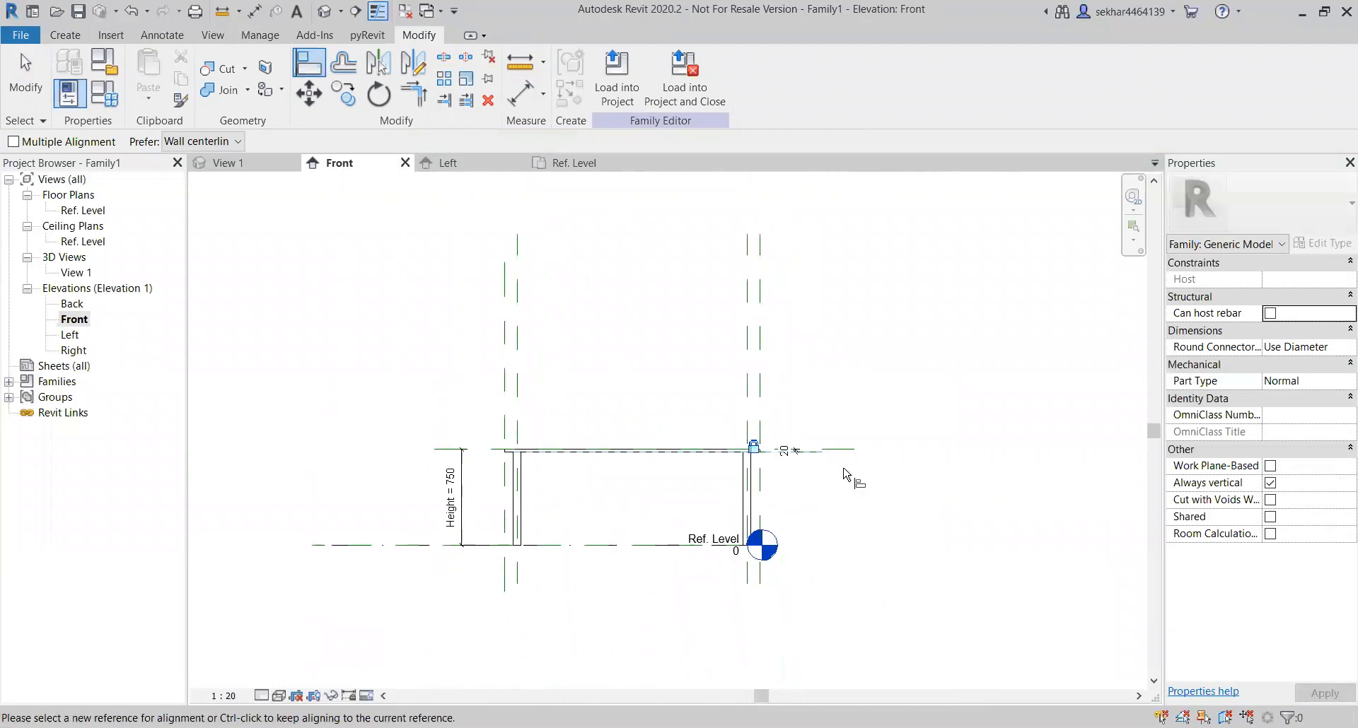
{"action": "middle_click_drag", "start_coordinate": [867, 533], "coordinate": [868, 498]}
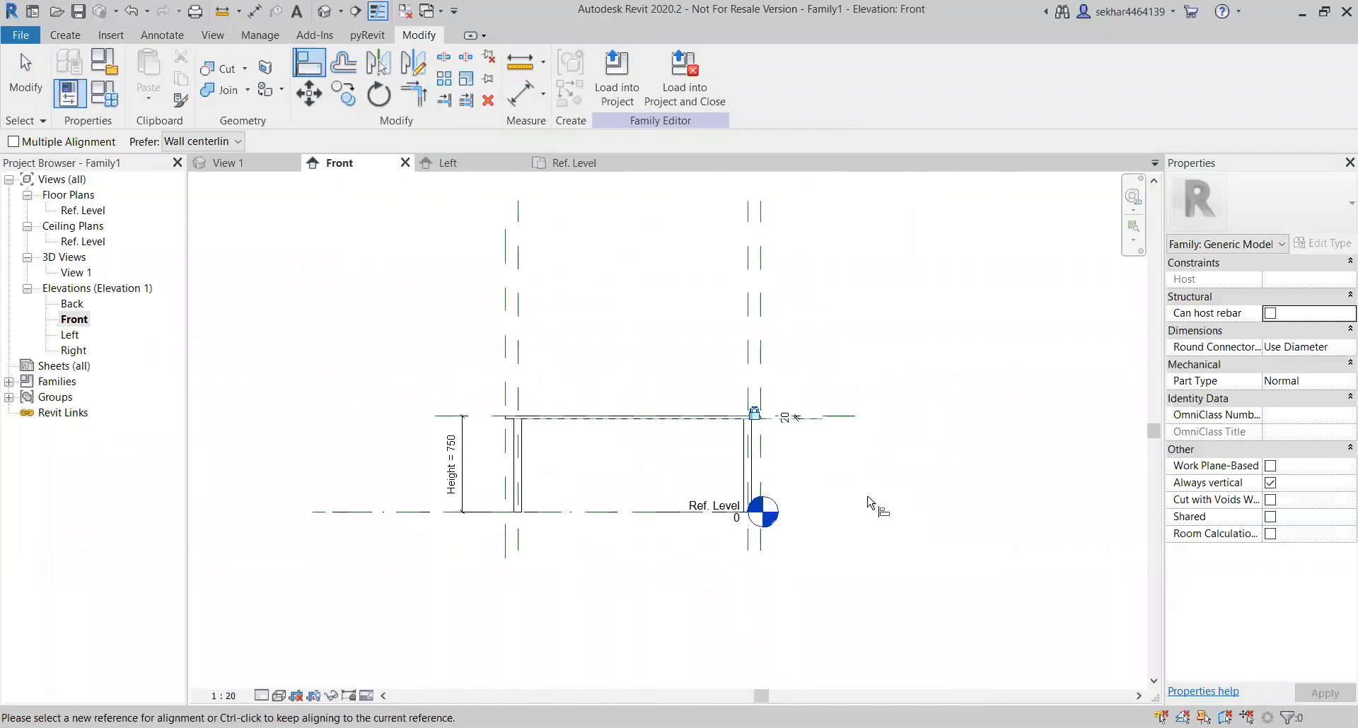
{"action": "key", "text": "Escape"}
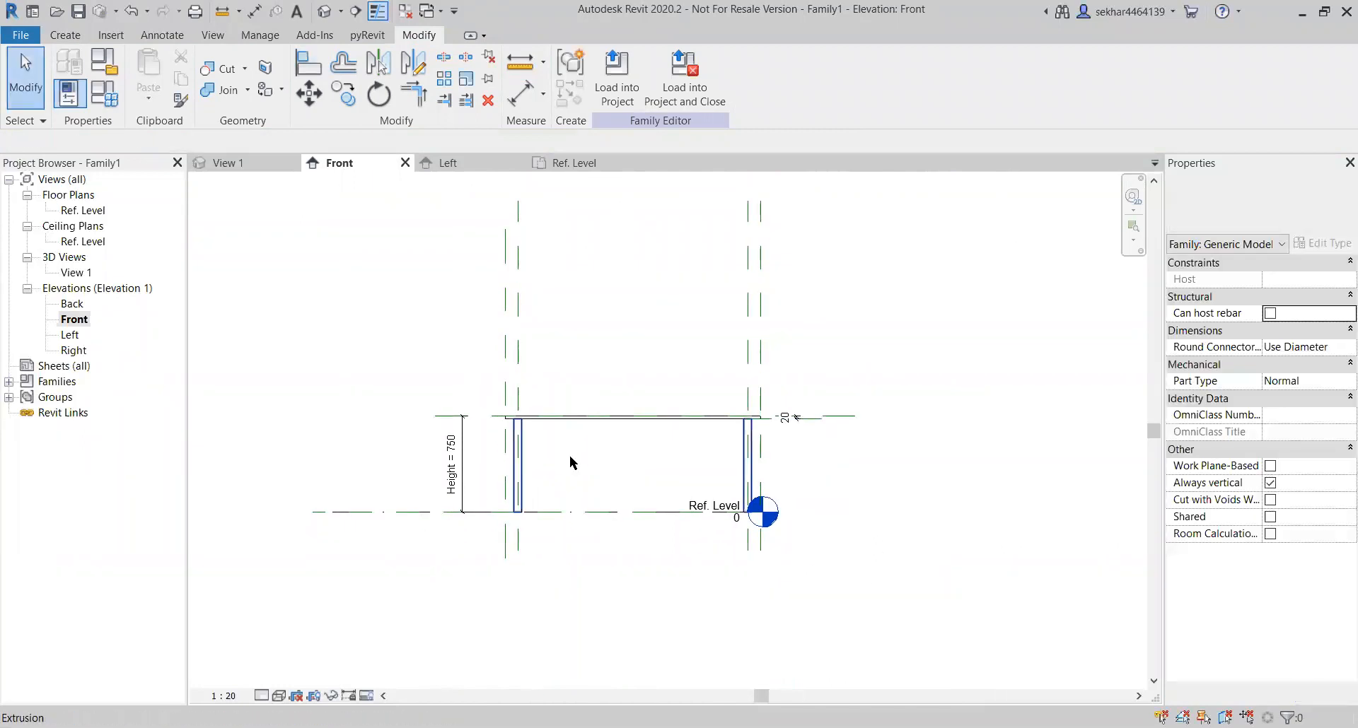
Step: Start a new extrusion in the Ref. Level plan and sketch a narrow rectangle spanning between the two left legs
{"action": "middle_click_drag", "start_coordinate": [909, 571], "coordinate": [894, 623]}
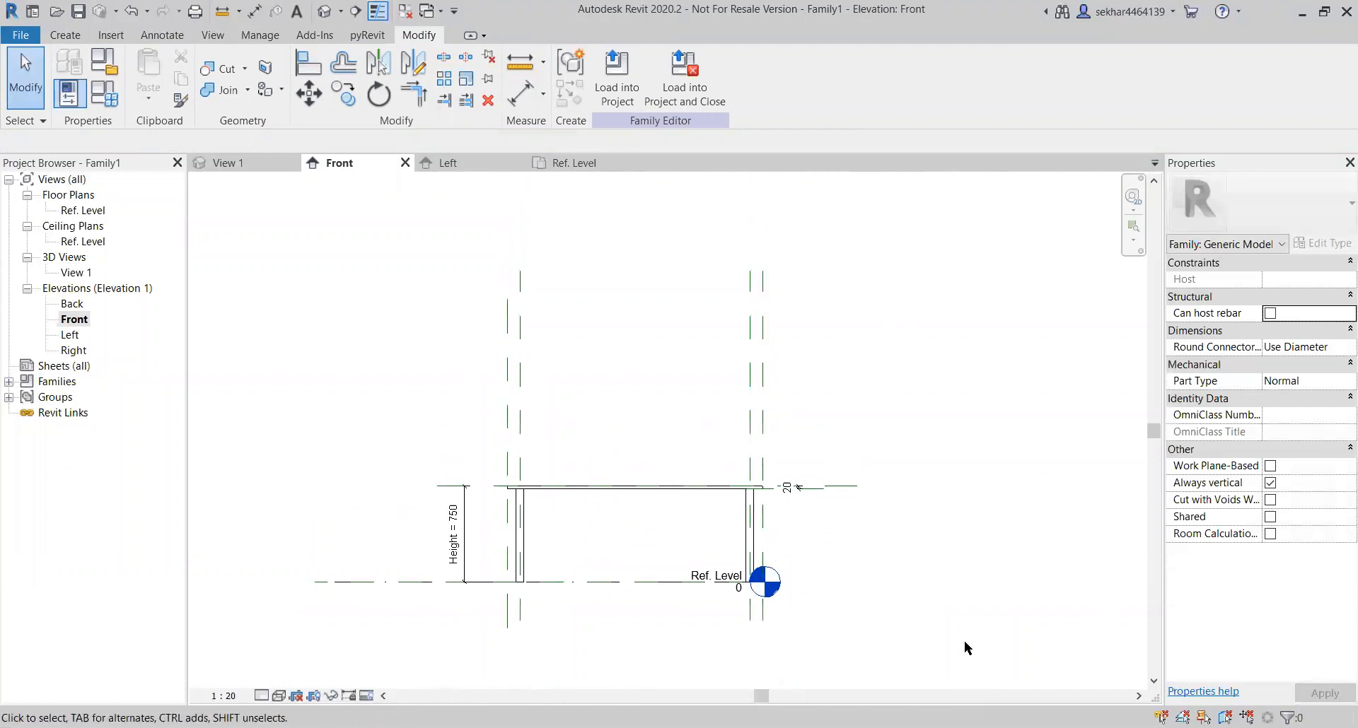
{"action": "middle_click_drag", "start_coordinate": [729, 571], "coordinate": [719, 547]}
{"action": "left_click", "coordinate": [574, 164]}
{"action": "middle_click_drag", "start_coordinate": [797, 510], "coordinate": [693, 475]}
{"action": "middle_click_drag", "start_coordinate": [634, 442], "coordinate": [648, 510]}
{"action": "scroll", "coordinate": [470, 470], "scroll_direction": "up", "scroll_amount": 3}
{"action": "middle_click_drag", "start_coordinate": [628, 582], "coordinate": [658, 495]}
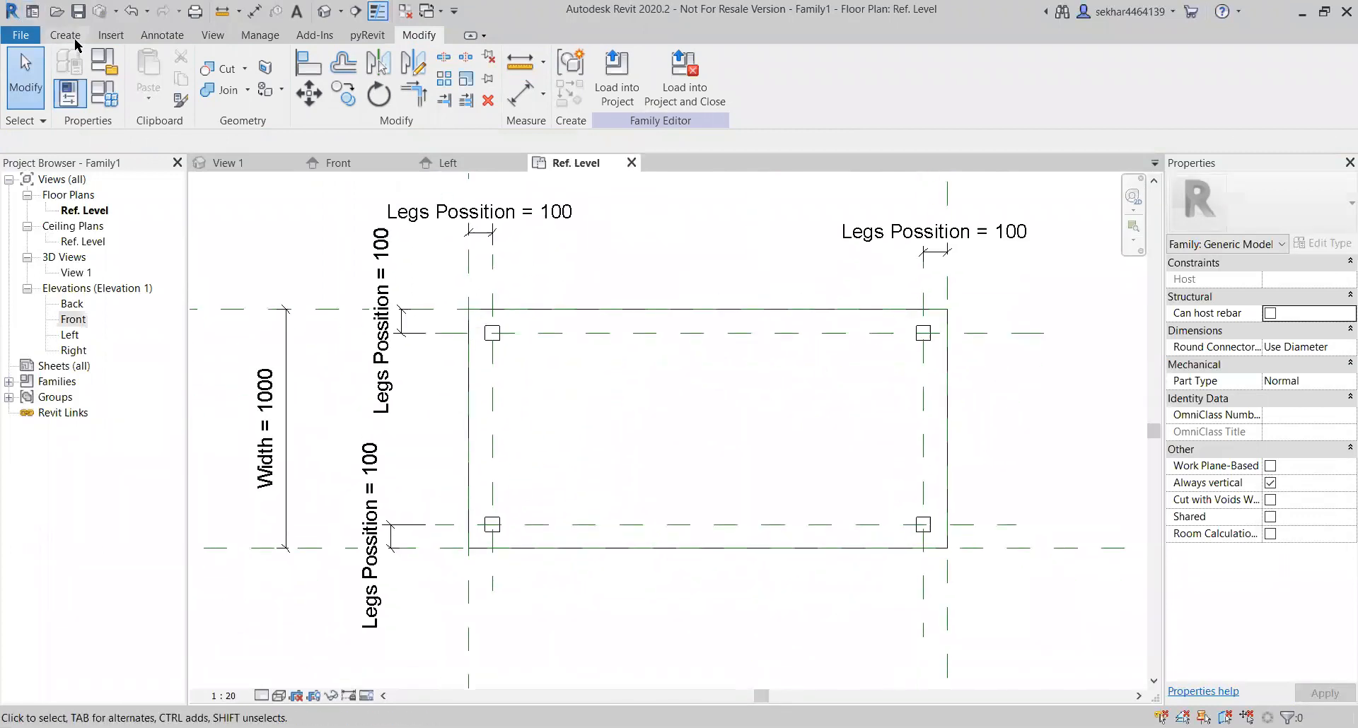
{"action": "left_click", "coordinate": [74, 39]}
{"action": "left_click", "coordinate": [149, 69]}
{"action": "left_click", "coordinate": [664, 60]}
{"action": "scroll", "coordinate": [521, 356], "scroll_direction": "up", "scroll_amount": 5}
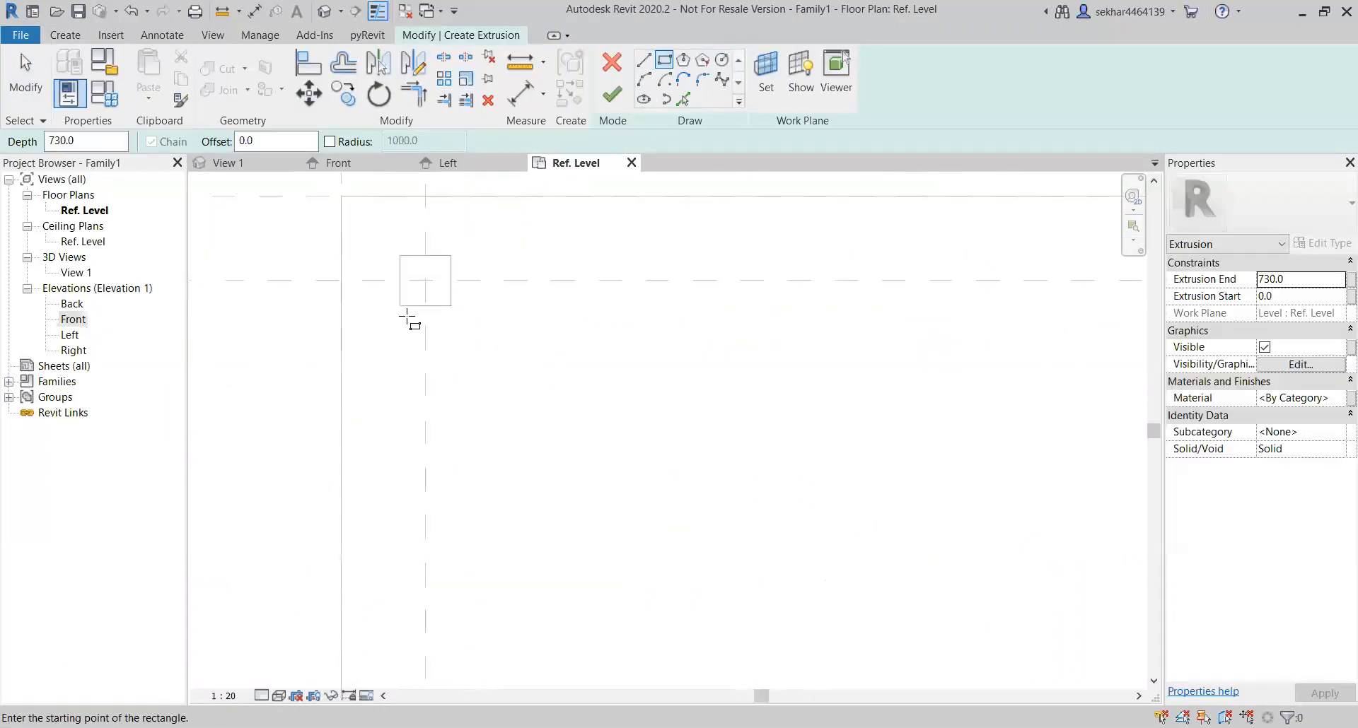
{"action": "left_click", "coordinate": [415, 307]}
{"action": "scroll", "coordinate": [444, 426], "scroll_direction": "down", "scroll_amount": 8}
{"action": "scroll", "coordinate": [443, 490], "scroll_direction": "up", "scroll_amount": 10}
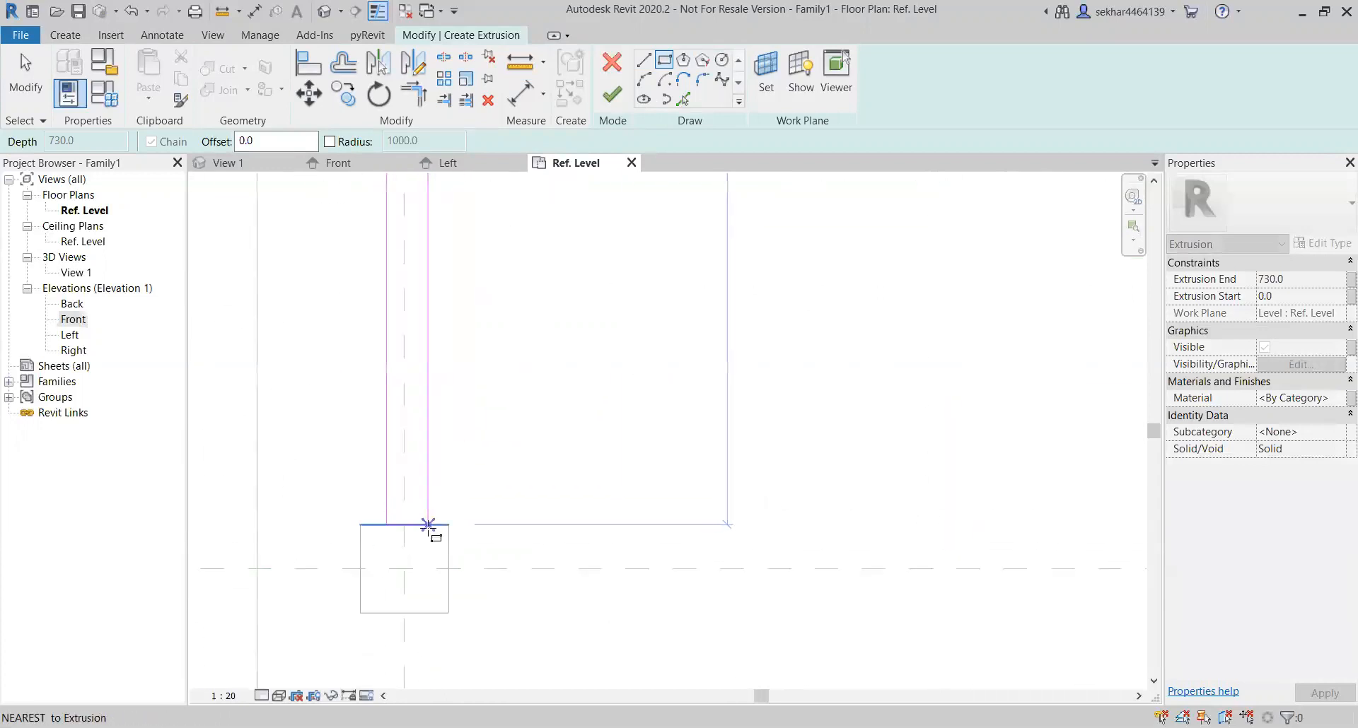
{"action": "left_click", "coordinate": [428, 525]}
{"action": "key", "text": "Escape"}
Step: Set the width of the sketched rectangle between the left legs to 40 mm
{"action": "left_click", "coordinate": [430, 483]}
{"action": "scroll", "coordinate": [452, 628], "scroll_direction": "down", "scroll_amount": 5}
{"action": "scroll", "coordinate": [447, 620], "scroll_direction": "down", "scroll_amount": 2}
{"action": "scroll", "coordinate": [379, 364], "scroll_direction": "up", "scroll_amount": 10}
{"action": "left_click", "coordinate": [379, 349]}
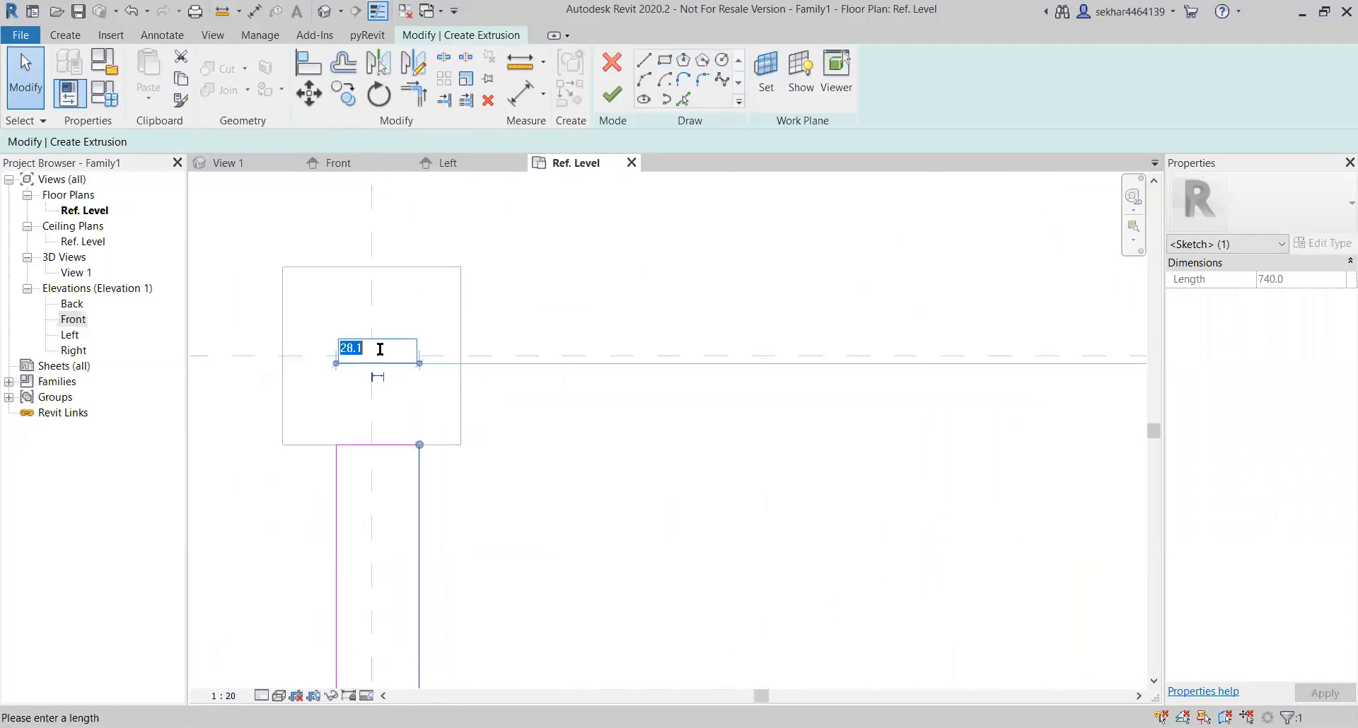
{"action": "key", "text": "Return"}
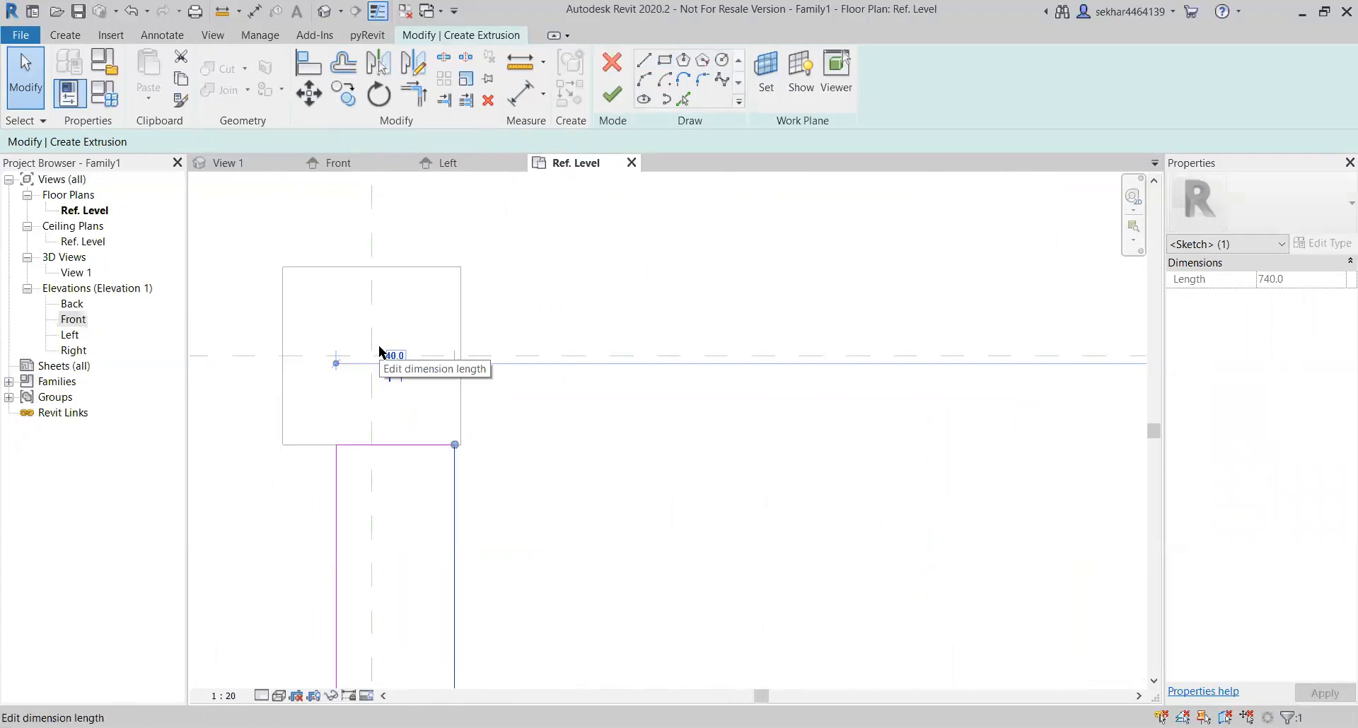
{"action": "left_click", "coordinate": [487, 414]}
{"action": "scroll", "coordinate": [418, 307], "scroll_direction": "down", "scroll_amount": 5}
{"action": "scroll", "coordinate": [418, 310], "scroll_direction": "down", "scroll_amount": 5}
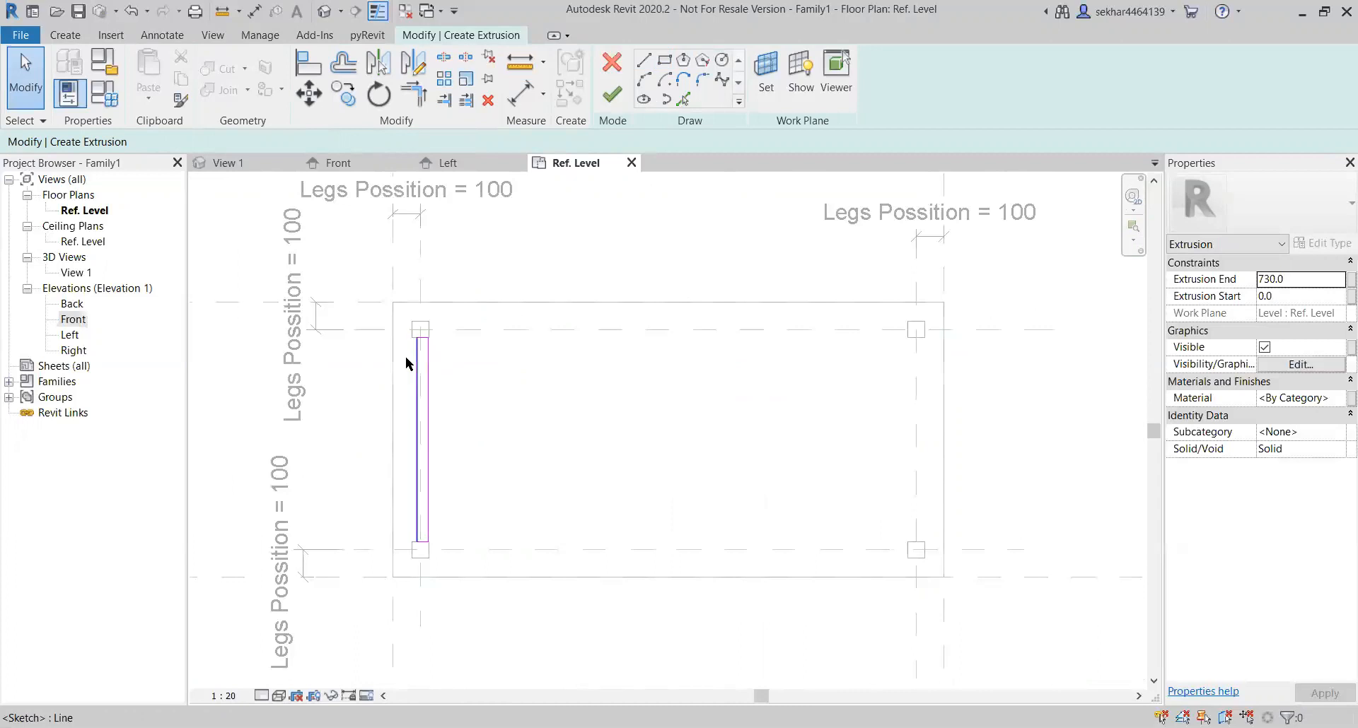
Step: Move the rectangle so the midpoint of its short edge lies on the left legs' vertical reference plane
{"action": "left_click_drag", "start_coordinate": [465, 548], "coordinate": [467, 549]}
{"action": "key", "text": "m"}
{"action": "key", "text": "v"}
{"action": "scroll", "coordinate": [434, 360], "scroll_direction": "up", "scroll_amount": 3}
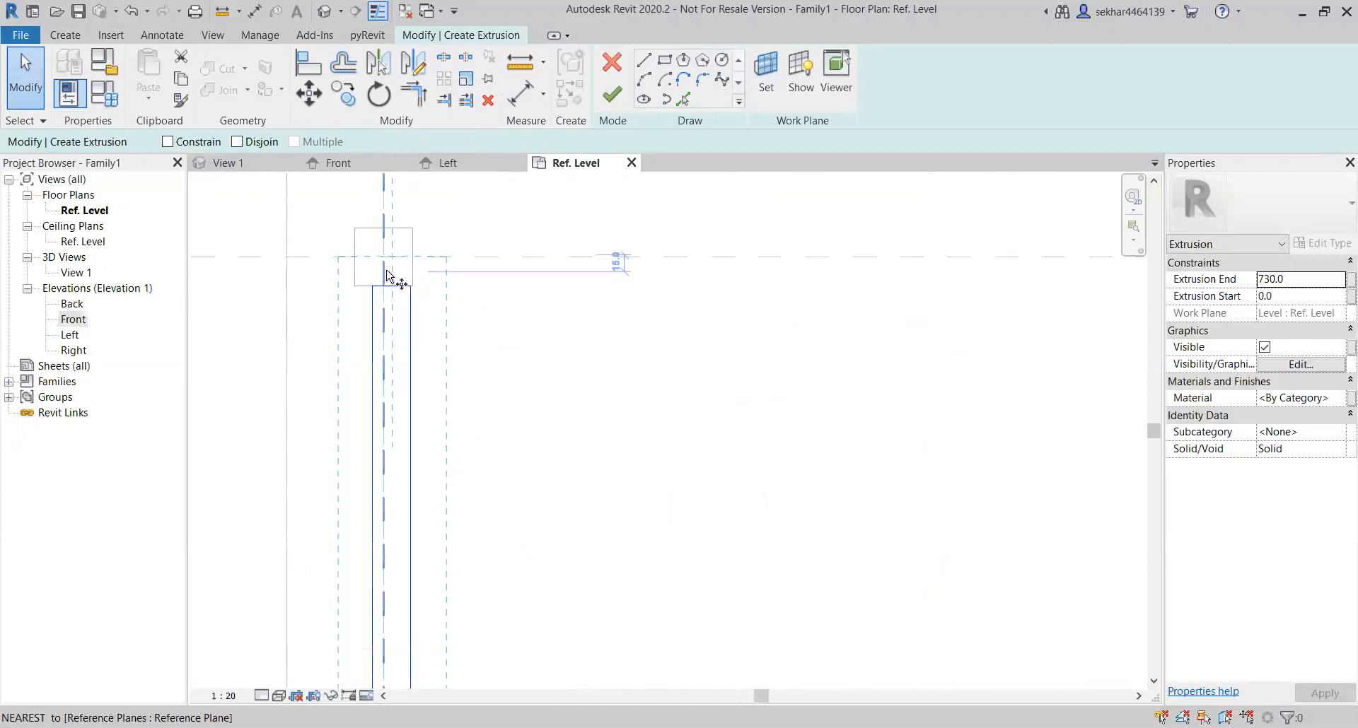
{"action": "scroll", "coordinate": [387, 275], "scroll_direction": "up", "scroll_amount": 4}
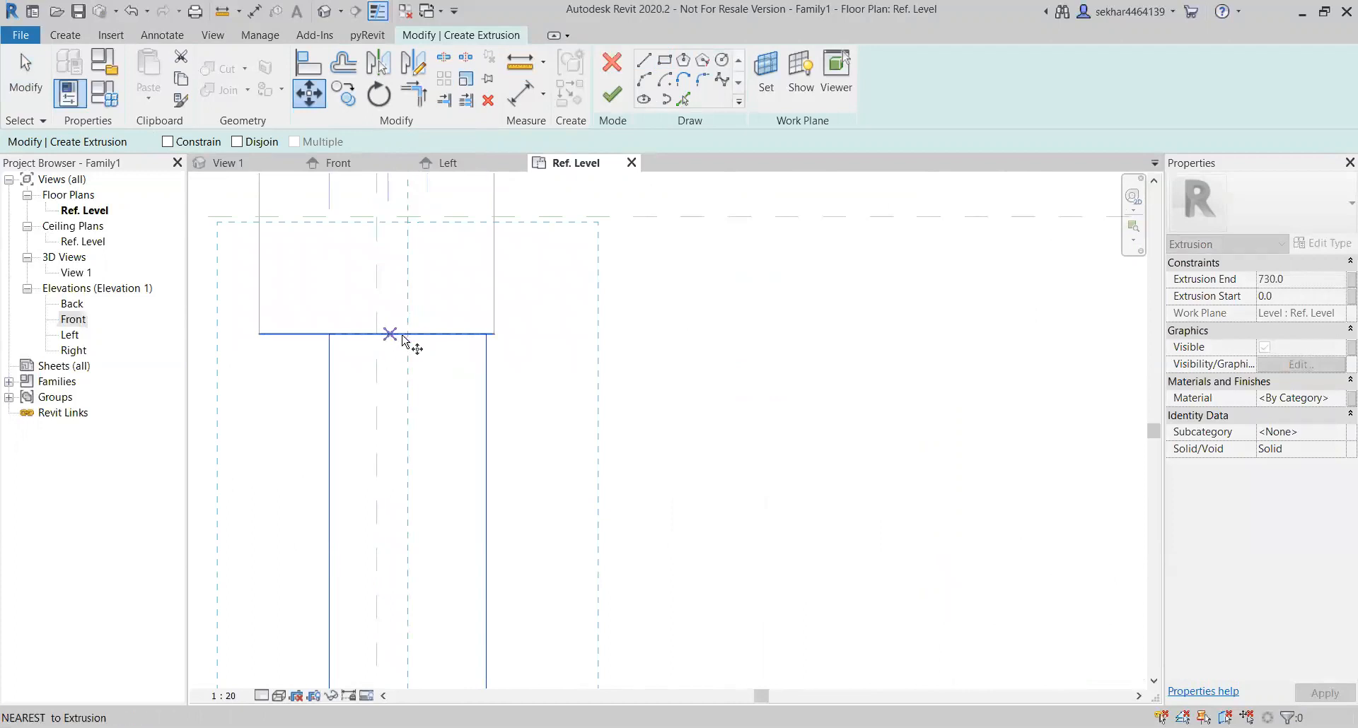
{"action": "left_click", "coordinate": [407, 337]}
{"action": "left_click", "coordinate": [369, 337]}
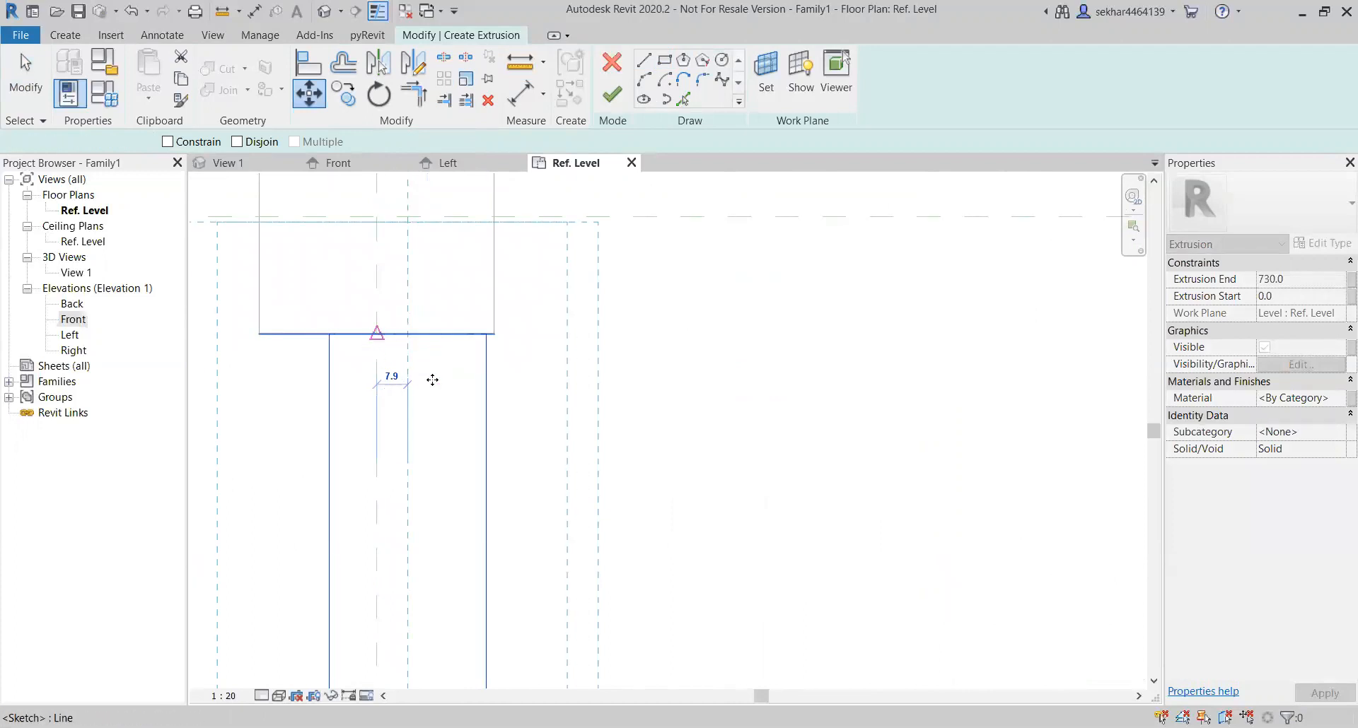
{"action": "left_click", "coordinate": [539, 418]}
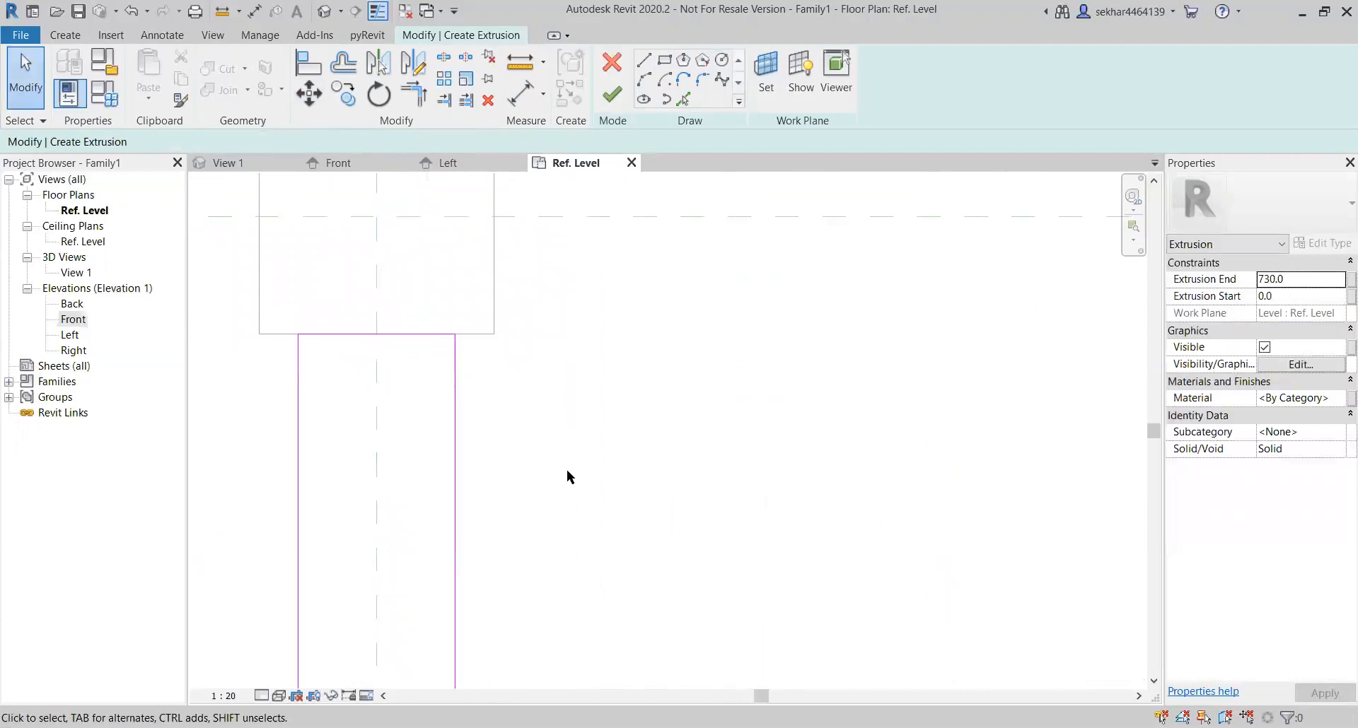
Step: Dimension the rectangle's long edges against the left legs' vertical reference plane and lock both dimension segments
{"action": "key", "text": "d"}
{"action": "key", "text": "i"}
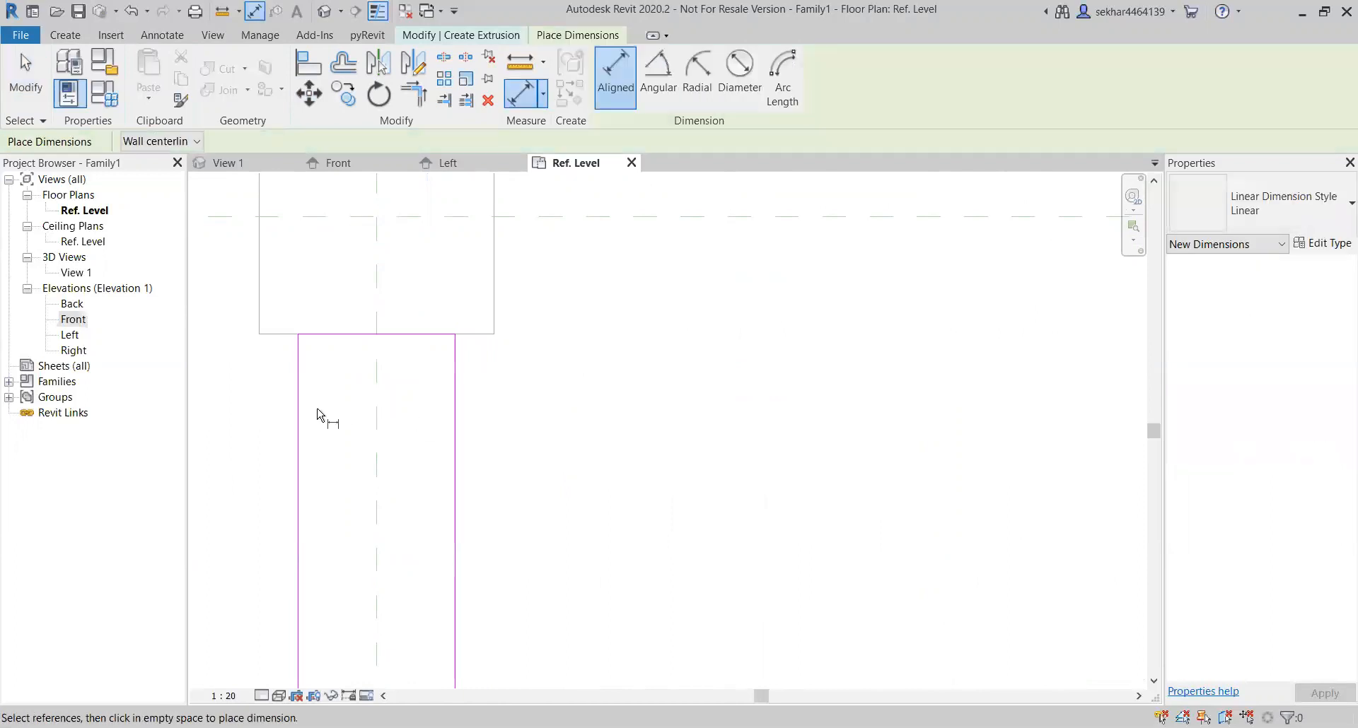
{"action": "left_click", "coordinate": [298, 433]}
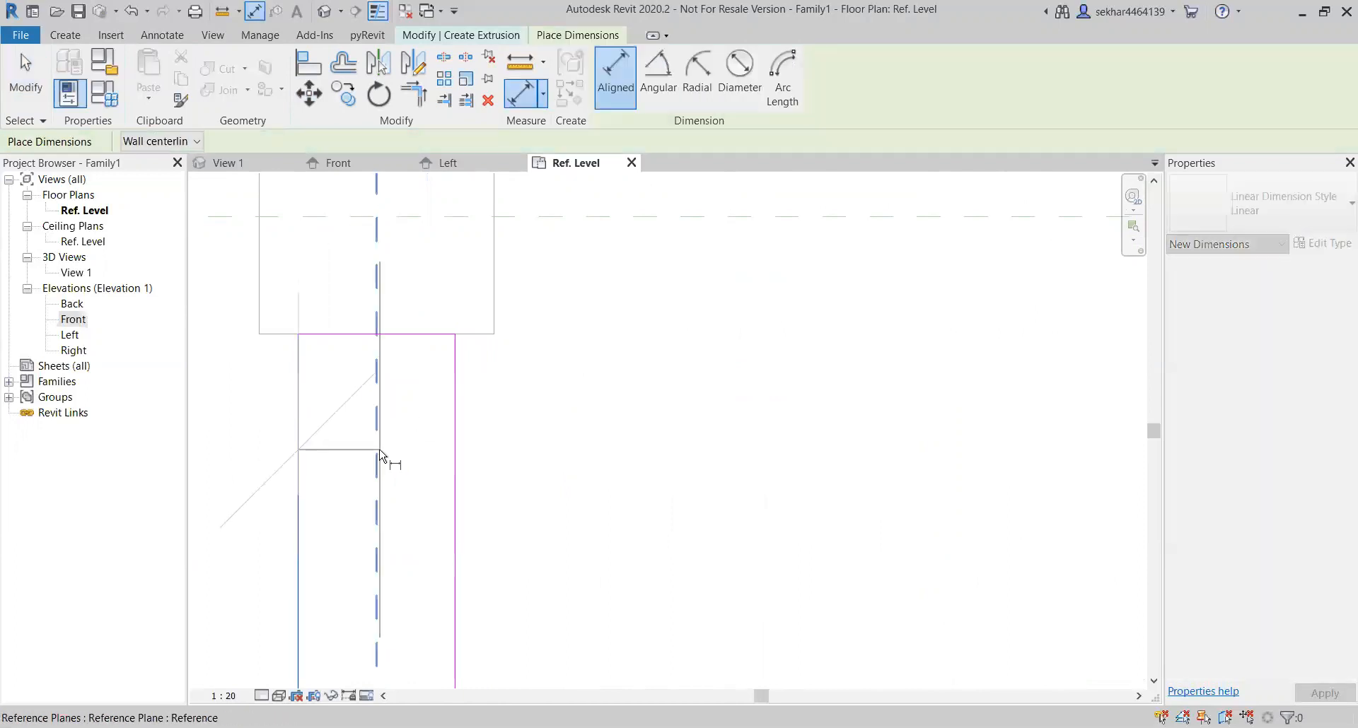
{"action": "left_click", "coordinate": [458, 470]}
{"action": "left_click", "coordinate": [437, 255]}
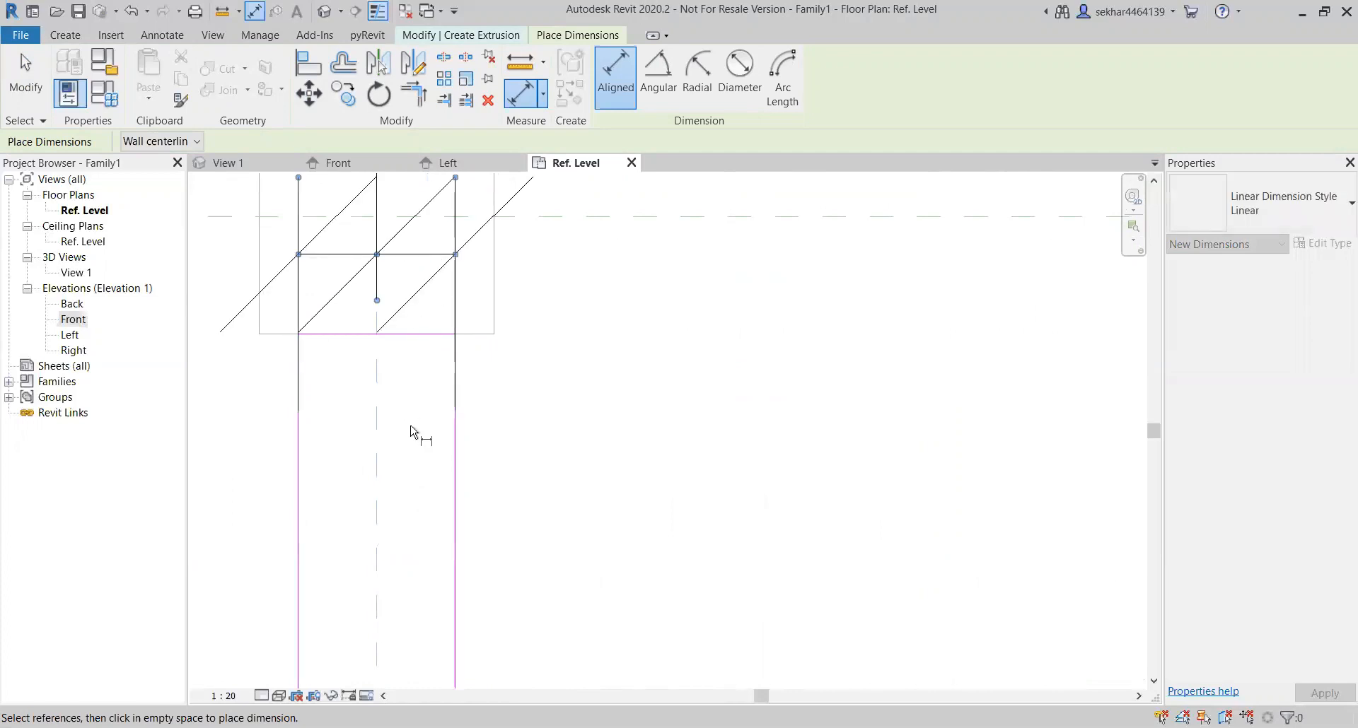
{"action": "scroll", "coordinate": [408, 458], "scroll_direction": "down", "scroll_amount": 5}
{"action": "scroll", "coordinate": [408, 458], "scroll_direction": "down", "scroll_amount": 1}
{"action": "scroll", "coordinate": [403, 339], "scroll_direction": "down", "scroll_amount": 6}
{"action": "scroll", "coordinate": [380, 488], "scroll_direction": "up", "scroll_amount": 6}
{"action": "left_click", "coordinate": [444, 457]}
{"action": "left_click", "coordinate": [458, 456]}
{"action": "key", "text": "Escape"}
{"action": "key", "text": "Escape"}
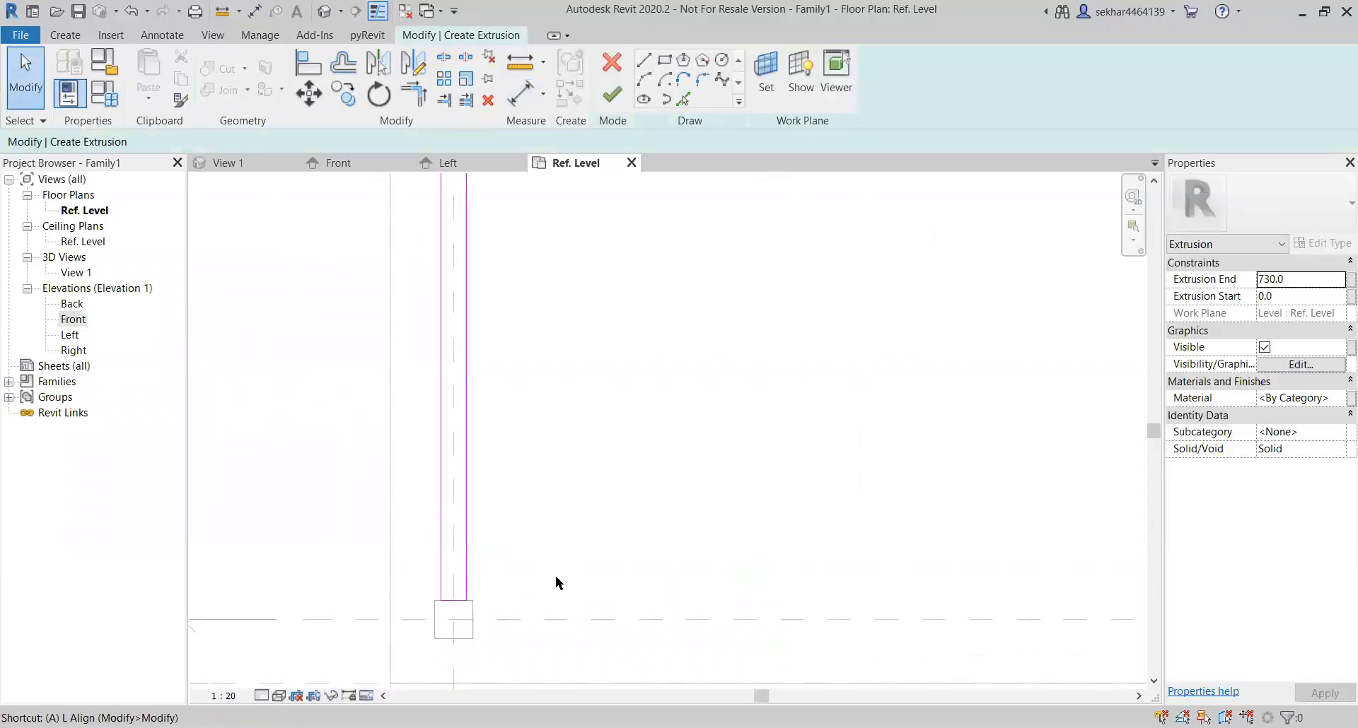
Step: Align the rectangle's short edges with the facing sides of the two left legs and lock the alignments
{"action": "scroll", "coordinate": [473, 608], "scroll_direction": "up", "scroll_amount": 3}
{"action": "scroll", "coordinate": [472, 608], "scroll_direction": "up", "scroll_amount": 1}
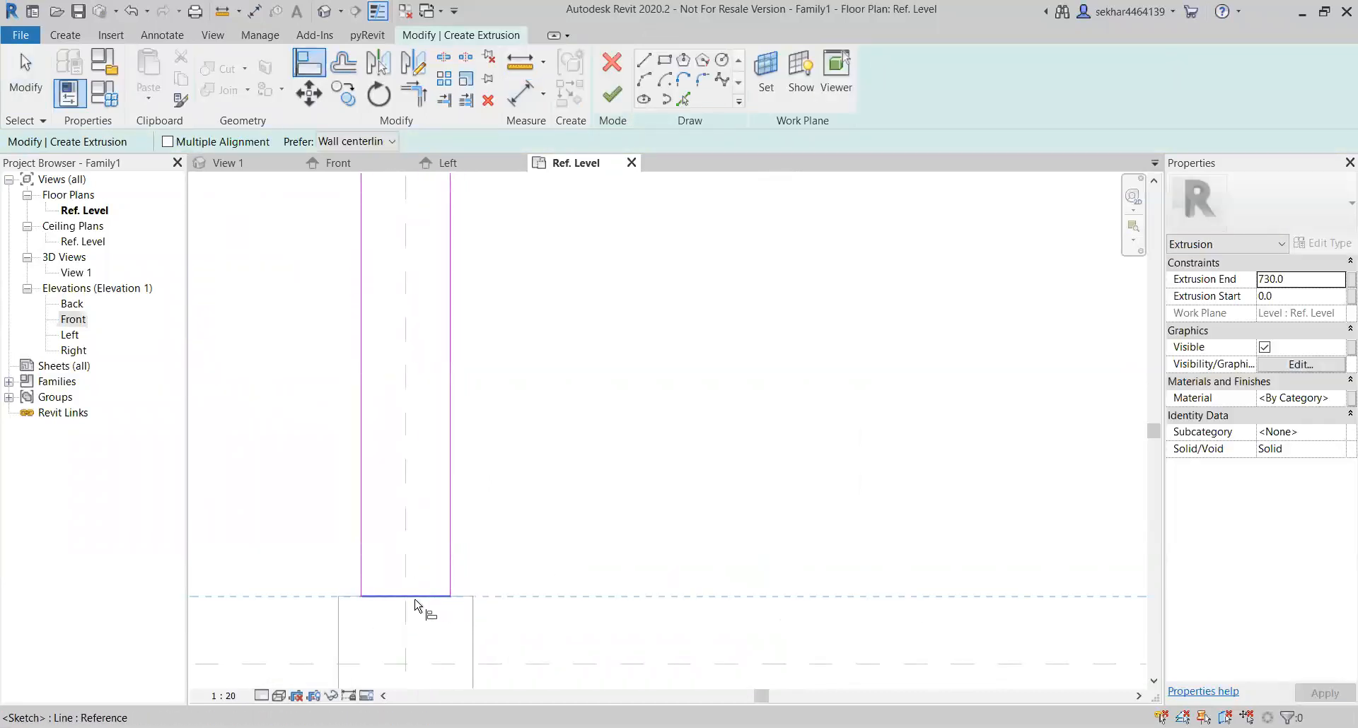
{"action": "left_click", "coordinate": [434, 571]}
{"action": "scroll", "coordinate": [476, 630], "scroll_direction": "down", "scroll_amount": 4}
{"action": "scroll", "coordinate": [464, 318], "scroll_direction": "up", "scroll_amount": 3}
{"action": "scroll", "coordinate": [568, 495], "scroll_direction": "up", "scroll_amount": 3}
{"action": "left_click", "coordinate": [534, 533]}
{"action": "left_click", "coordinate": [469, 534]}
{"action": "left_click", "coordinate": [389, 556]}
{"action": "scroll", "coordinate": [575, 507], "scroll_direction": "down", "scroll_amount": 5}
{"action": "middle_click_drag", "start_coordinate": [679, 559], "coordinate": [545, 348]}
{"action": "scroll", "coordinate": [567, 480], "scroll_direction": "down", "scroll_amount": 2}
{"action": "key", "text": "Escape"}
{"action": "key", "text": "Escape"}
{"action": "scroll", "coordinate": [541, 377], "scroll_direction": "down", "scroll_amount": 3}
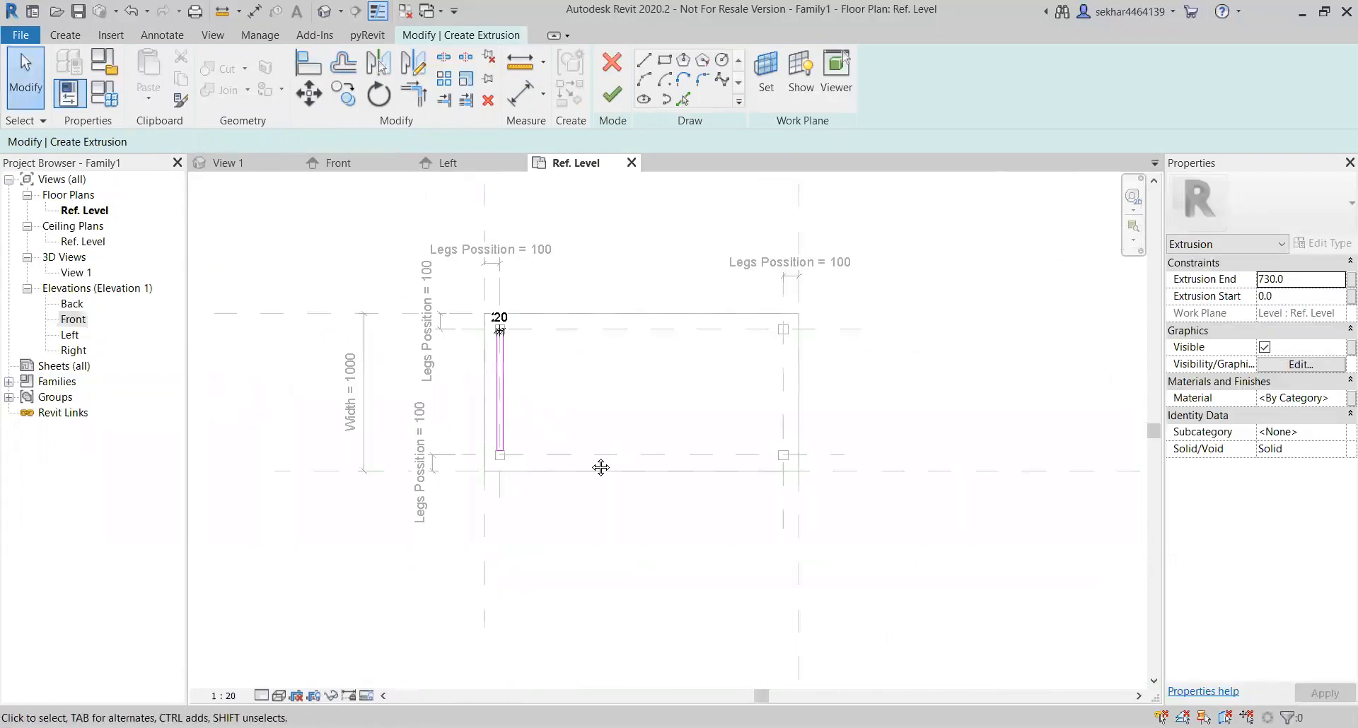
Step: Copy the rectangle and its dimension 1800 mm across so it spans between the two right legs
{"action": "middle_click_drag", "start_coordinate": [600, 466], "coordinate": [549, 483]}
{"action": "left_click_drag", "start_coordinate": [405, 301], "coordinate": [488, 545]}
{"action": "left_click", "coordinate": [344, 93]}
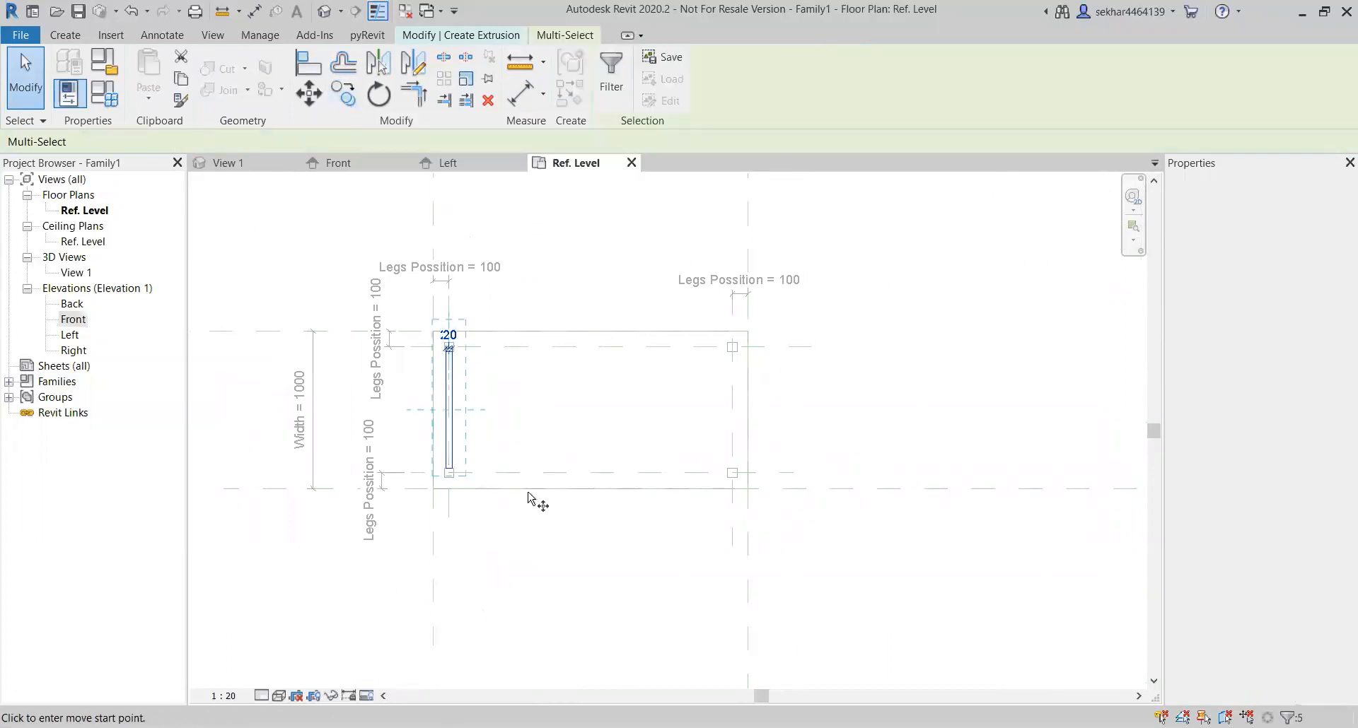
{"action": "scroll", "coordinate": [495, 495], "scroll_direction": "up", "scroll_amount": 4}
{"action": "left_click", "coordinate": [362, 403]}
{"action": "scroll", "coordinate": [614, 399], "scroll_direction": "down", "scroll_amount": 4}
{"action": "scroll", "coordinate": [821, 401], "scroll_direction": "up", "scroll_amount": 4}
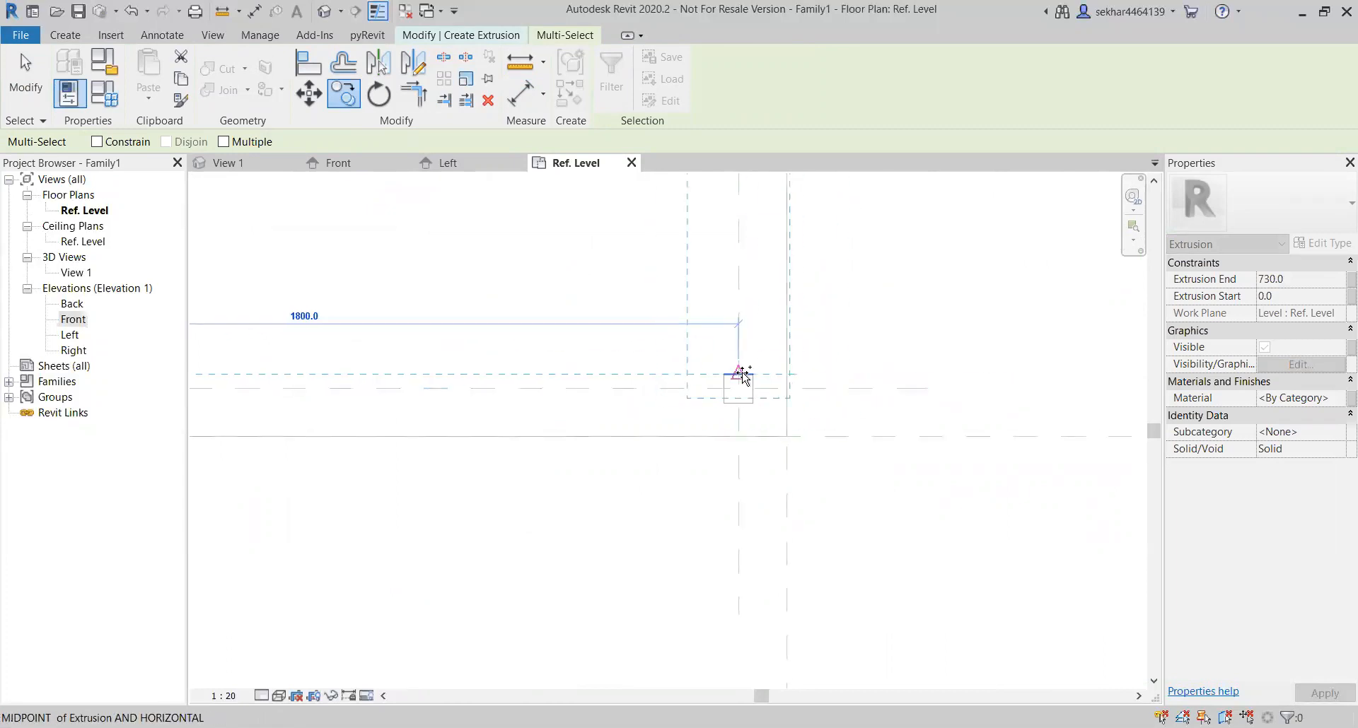
{"action": "left_click", "coordinate": [740, 373]}
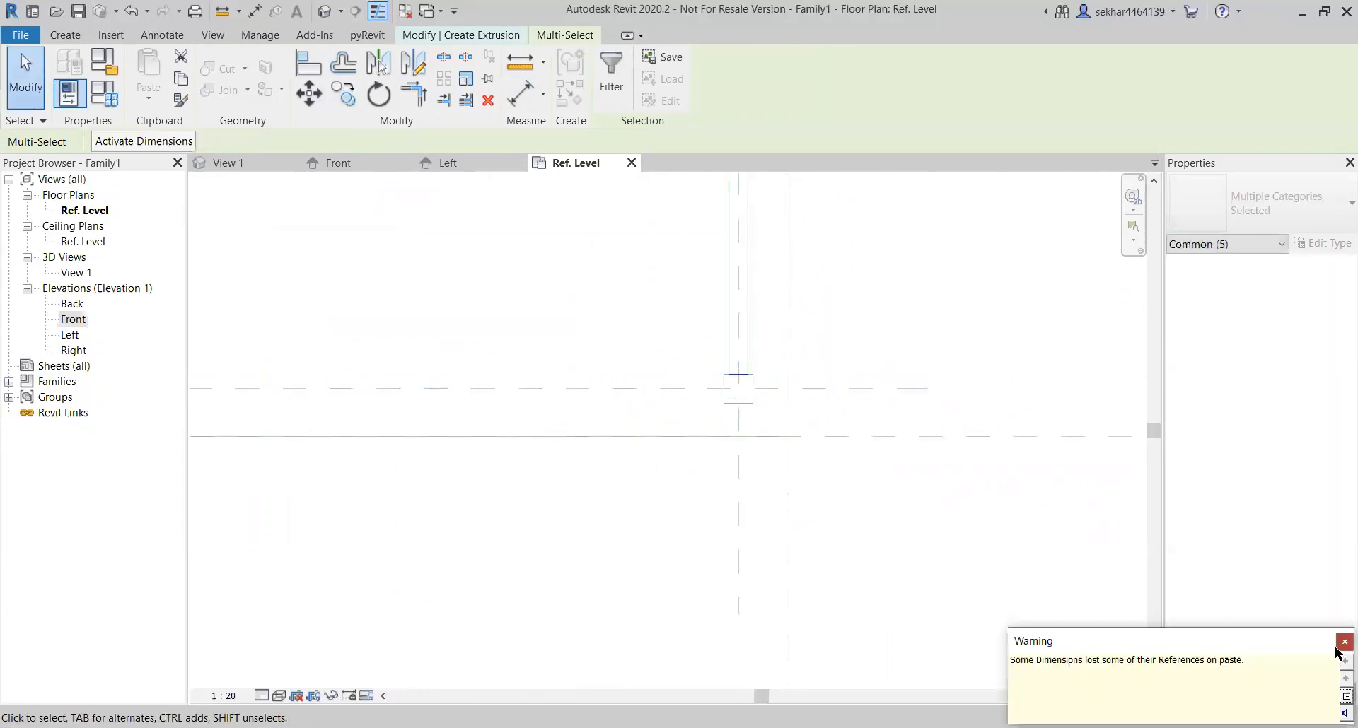
{"action": "left_click", "coordinate": [1343, 642]}
Step: Add the right legs' vertical reference plane to the copied dimension's witness lines and lock its segments
{"action": "scroll", "coordinate": [749, 467], "scroll_direction": "up", "scroll_amount": 5}
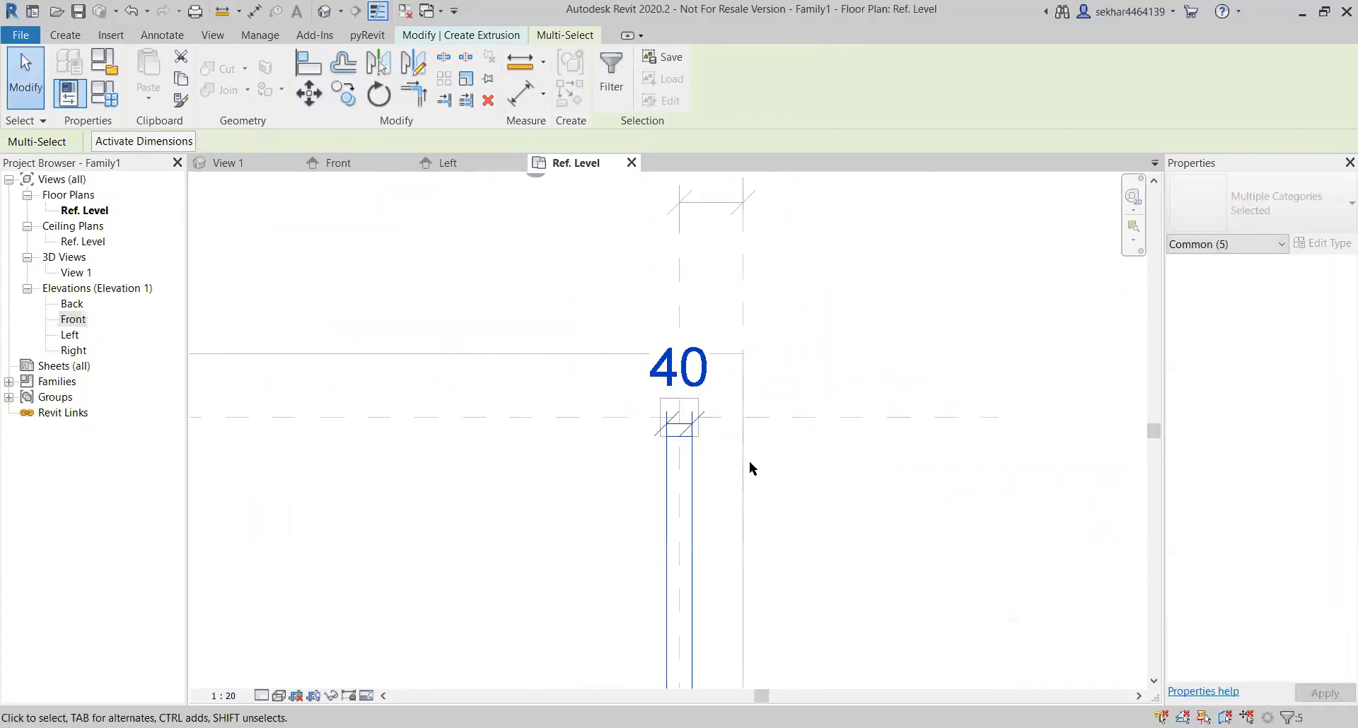
{"action": "left_click", "coordinate": [689, 432]}
{"action": "left_click", "coordinate": [832, 78]}
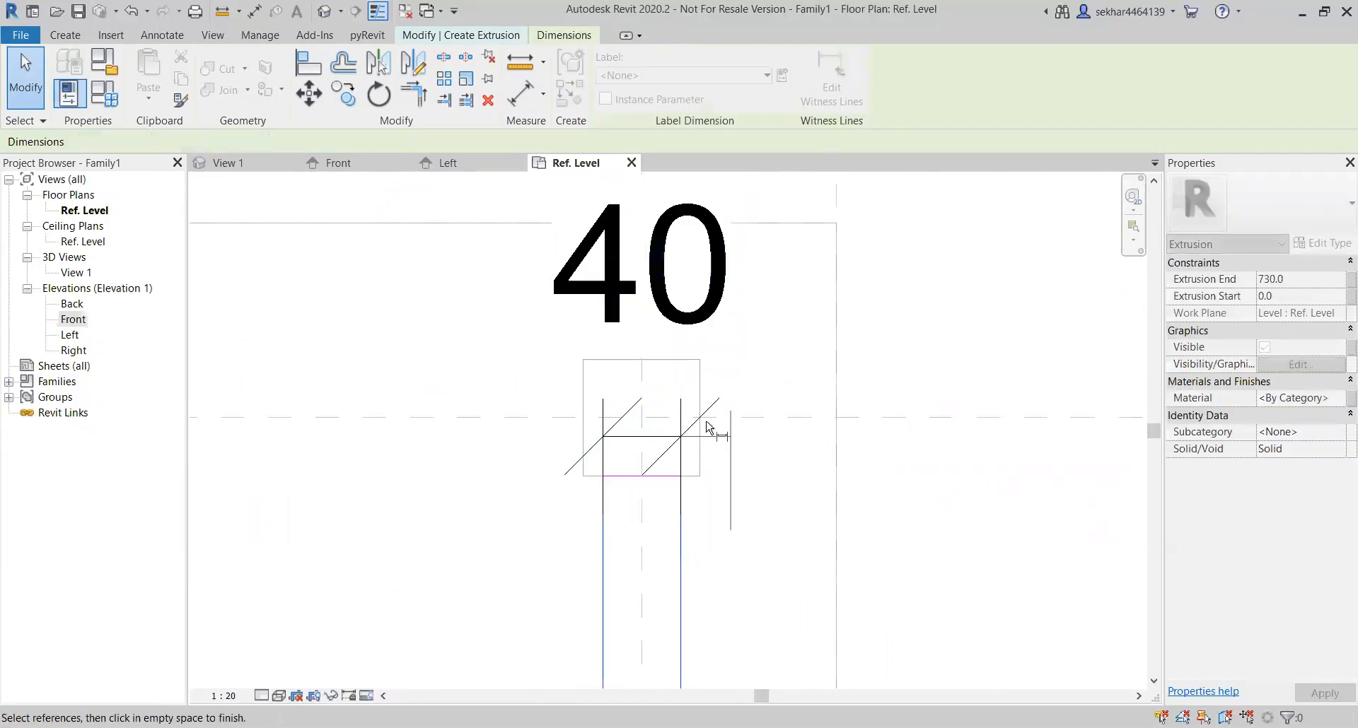
{"action": "scroll", "coordinate": [707, 427], "scroll_direction": "up", "scroll_amount": 3}
{"action": "left_click", "coordinate": [629, 527]}
{"action": "scroll", "coordinate": [637, 503], "scroll_direction": "down", "scroll_amount": 4}
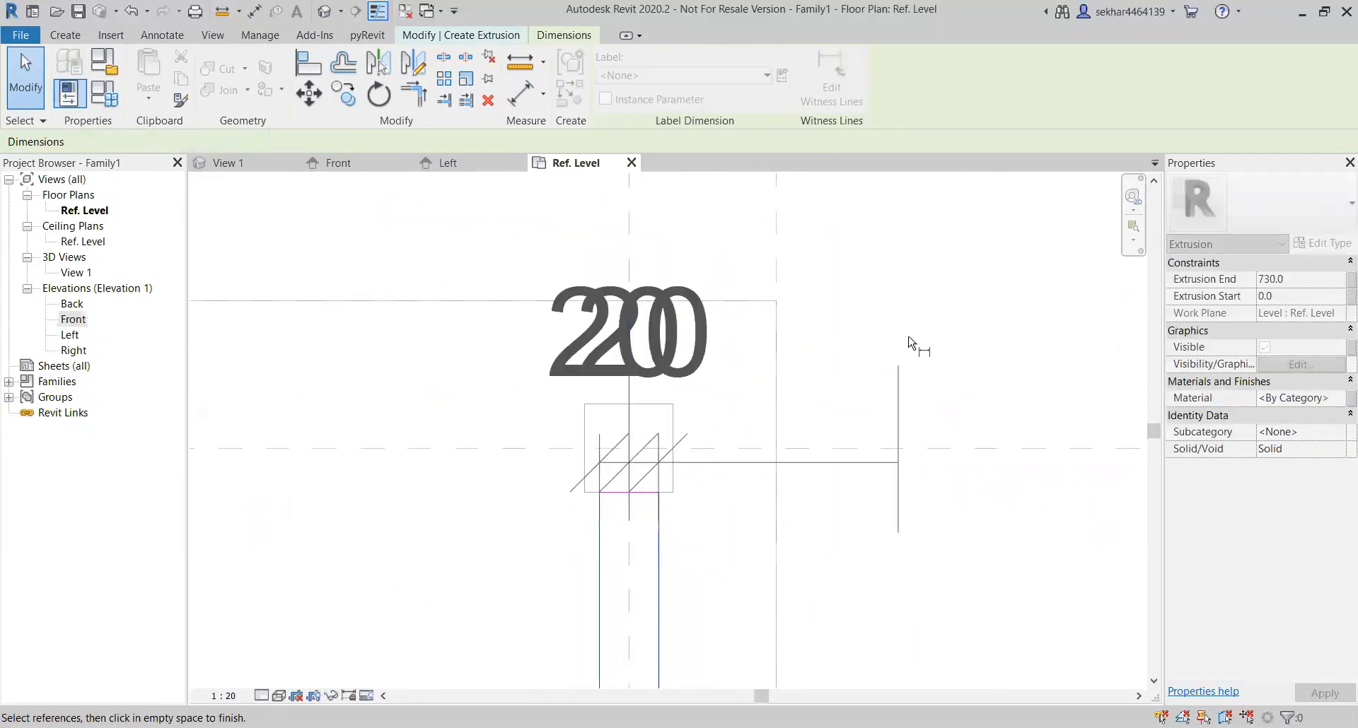
{"action": "left_click", "coordinate": [928, 306]}
{"action": "scroll", "coordinate": [643, 415], "scroll_direction": "down", "scroll_amount": 3}
{"action": "scroll", "coordinate": [577, 410], "scroll_direction": "down", "scroll_amount": 3}
{"action": "scroll", "coordinate": [587, 548], "scroll_direction": "up", "scroll_amount": 5}
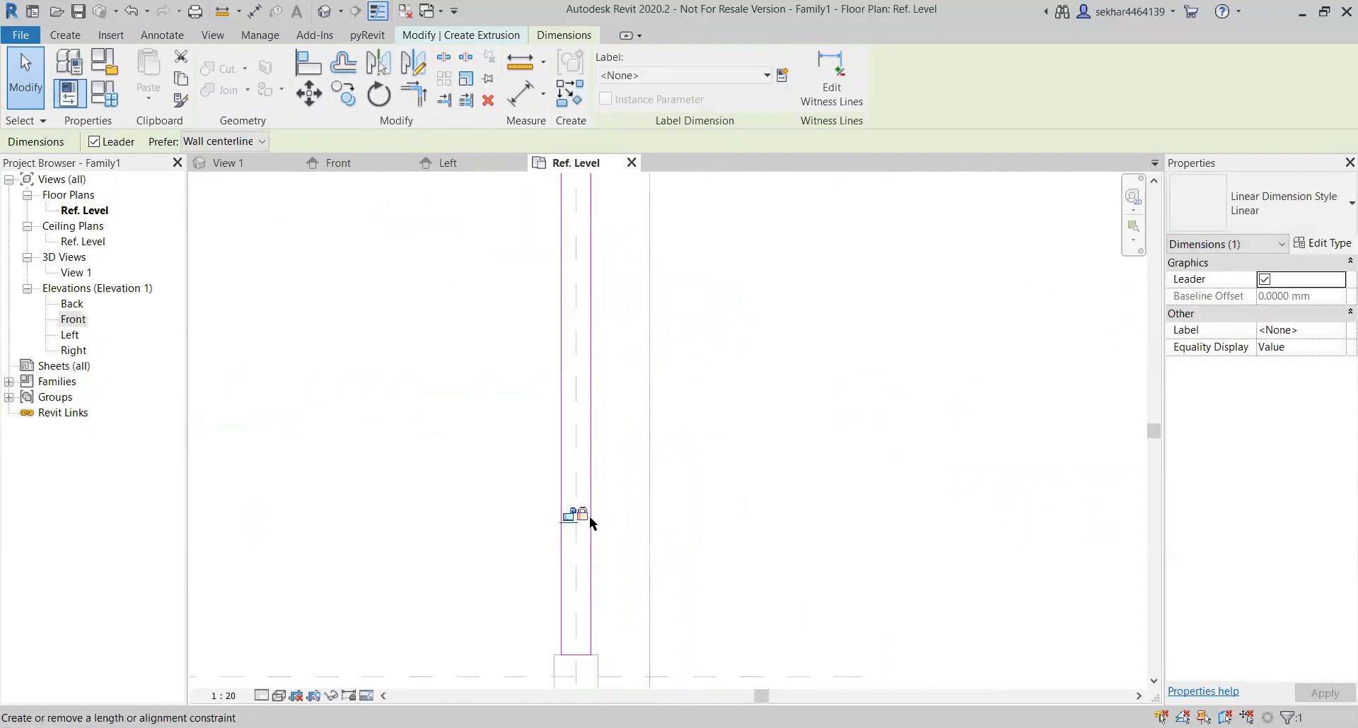
{"action": "left_click", "coordinate": [564, 516]}
{"action": "left_click", "coordinate": [739, 510]}
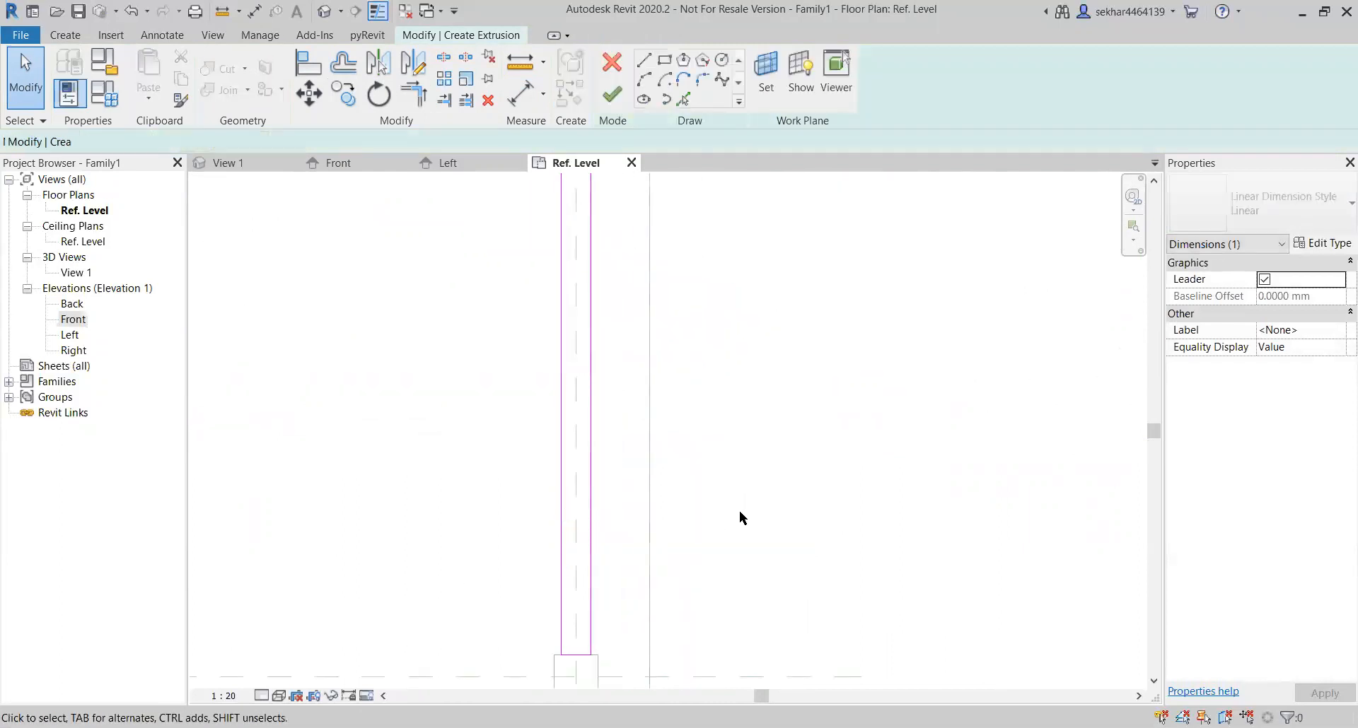
Step: Align the copied rectangle's short edges with the facing sides of the two right legs and lock the alignments
{"action": "middle_click_drag", "start_coordinate": [755, 403], "coordinate": [751, 571]}
{"action": "key", "text": "a"}
{"action": "key", "text": "l"}
{"action": "scroll", "coordinate": [577, 269], "scroll_direction": "up", "scroll_amount": 5}
{"action": "left_click", "coordinate": [633, 321]}
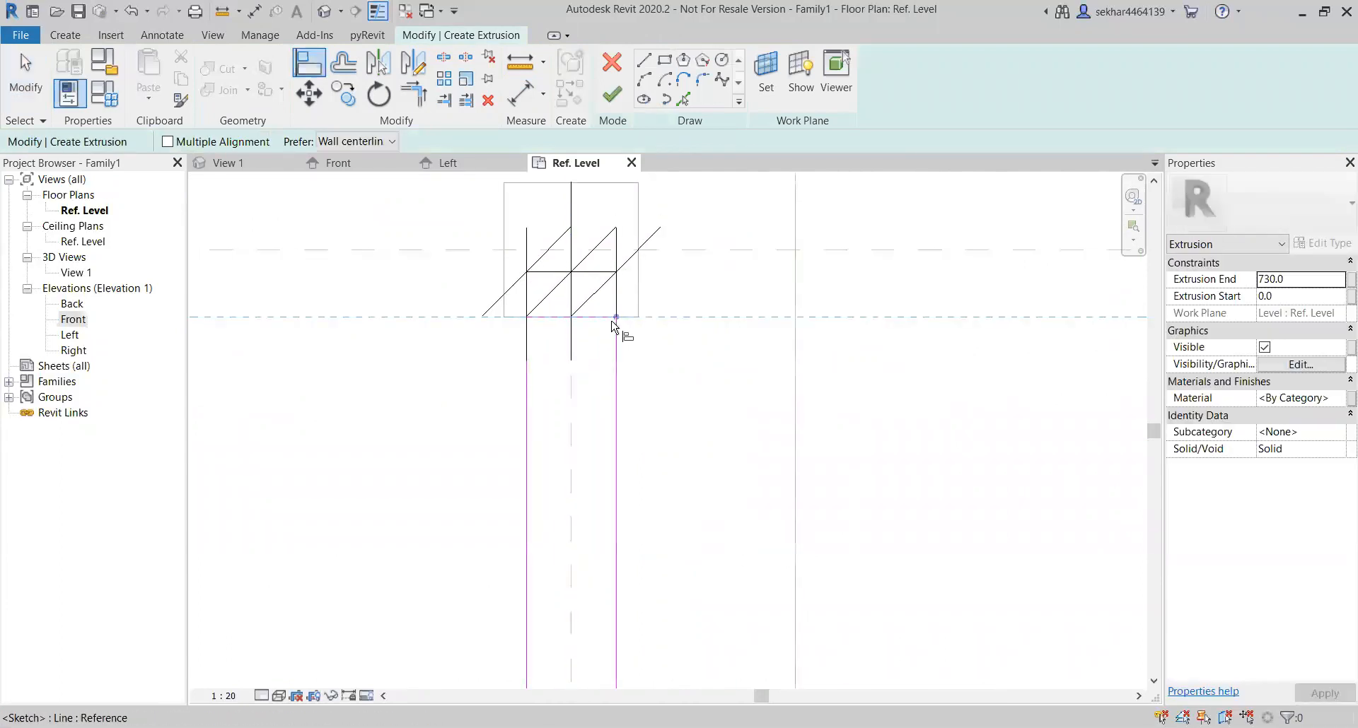
{"action": "left_click", "coordinate": [596, 324]}
{"action": "scroll", "coordinate": [788, 321], "scroll_direction": "down", "scroll_amount": 4}
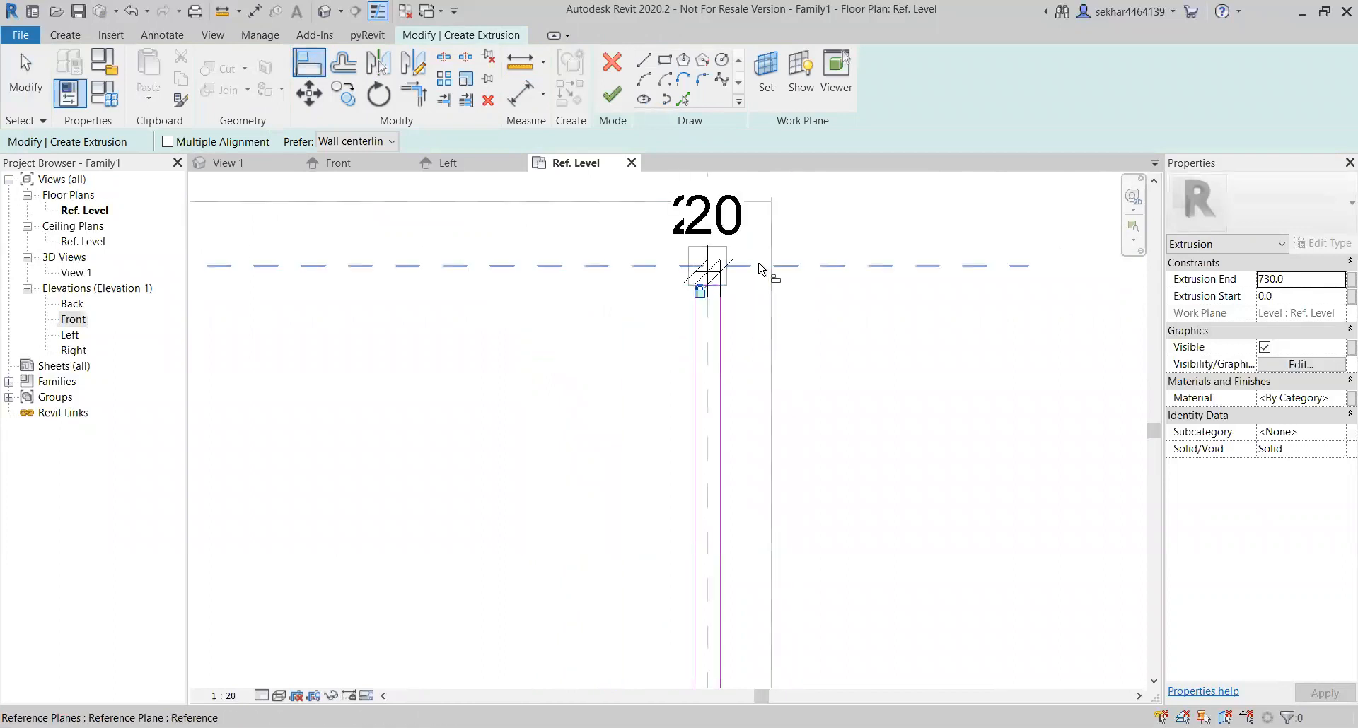
{"action": "scroll", "coordinate": [753, 404], "scroll_direction": "up", "scroll_amount": 5}
{"action": "left_click", "coordinate": [703, 558]}
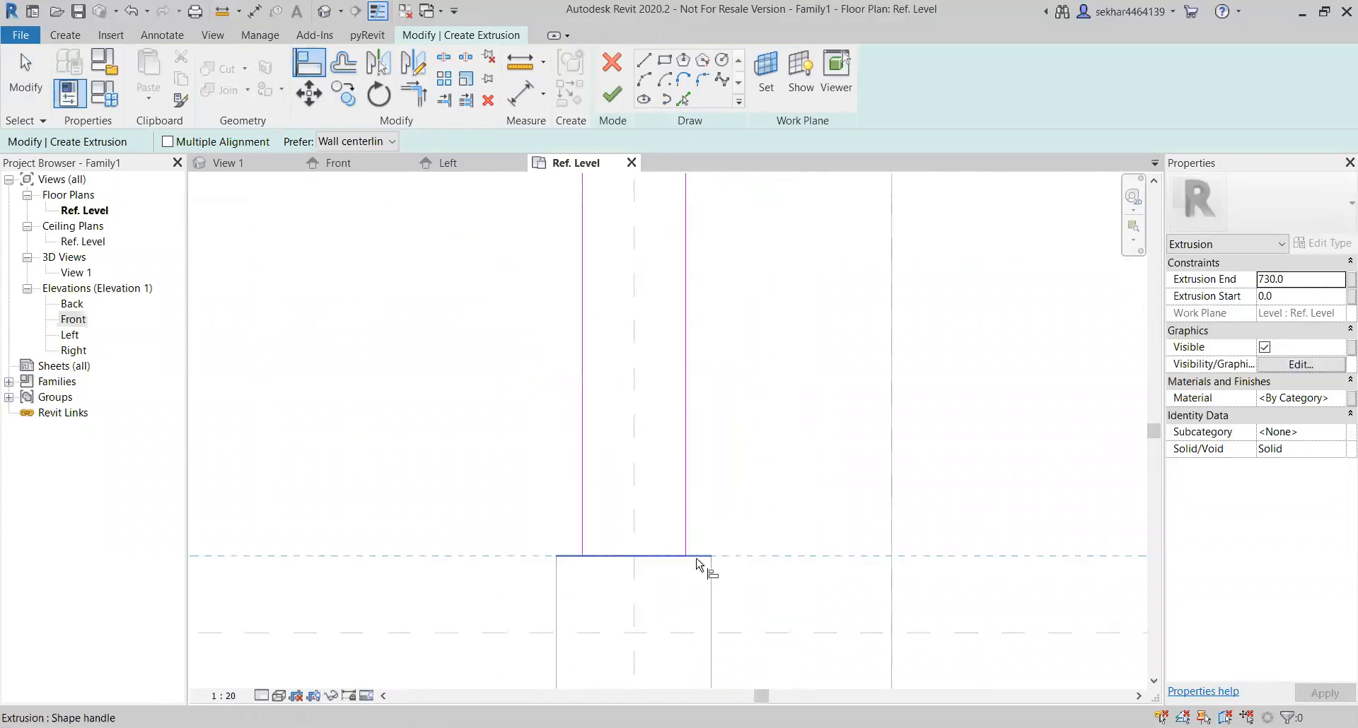
{"action": "left_click", "coordinate": [656, 556]}
{"action": "scroll", "coordinate": [839, 500], "scroll_direction": "down", "scroll_amount": 6}
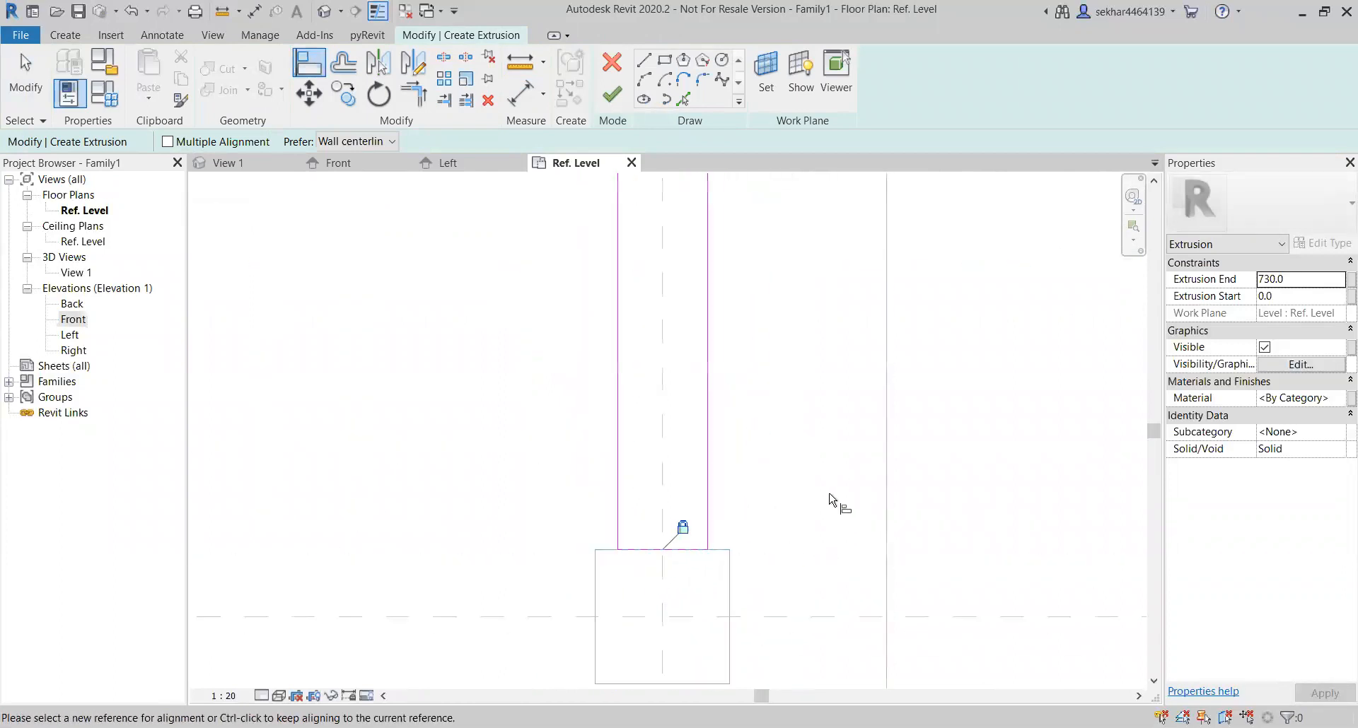
{"action": "scroll", "coordinate": [843, 500], "scroll_direction": "down", "scroll_amount": 3}
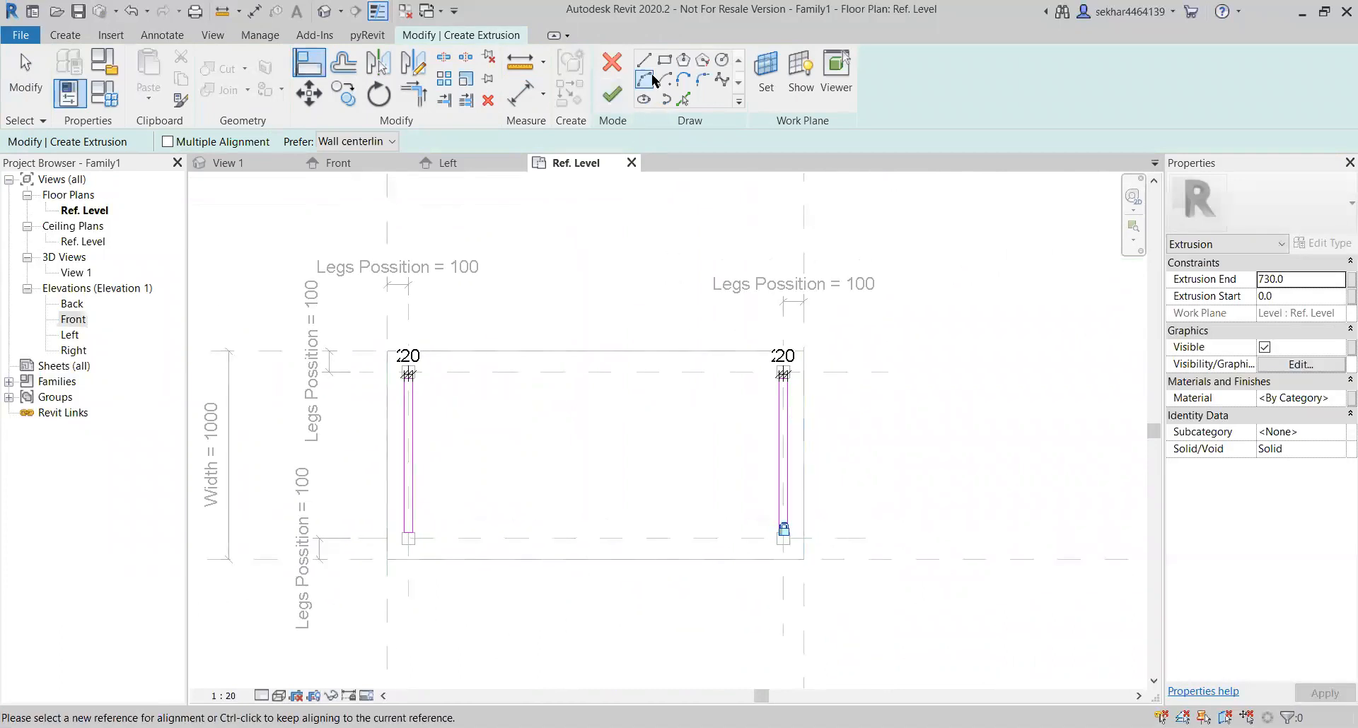
{"action": "key", "text": "Escape"}
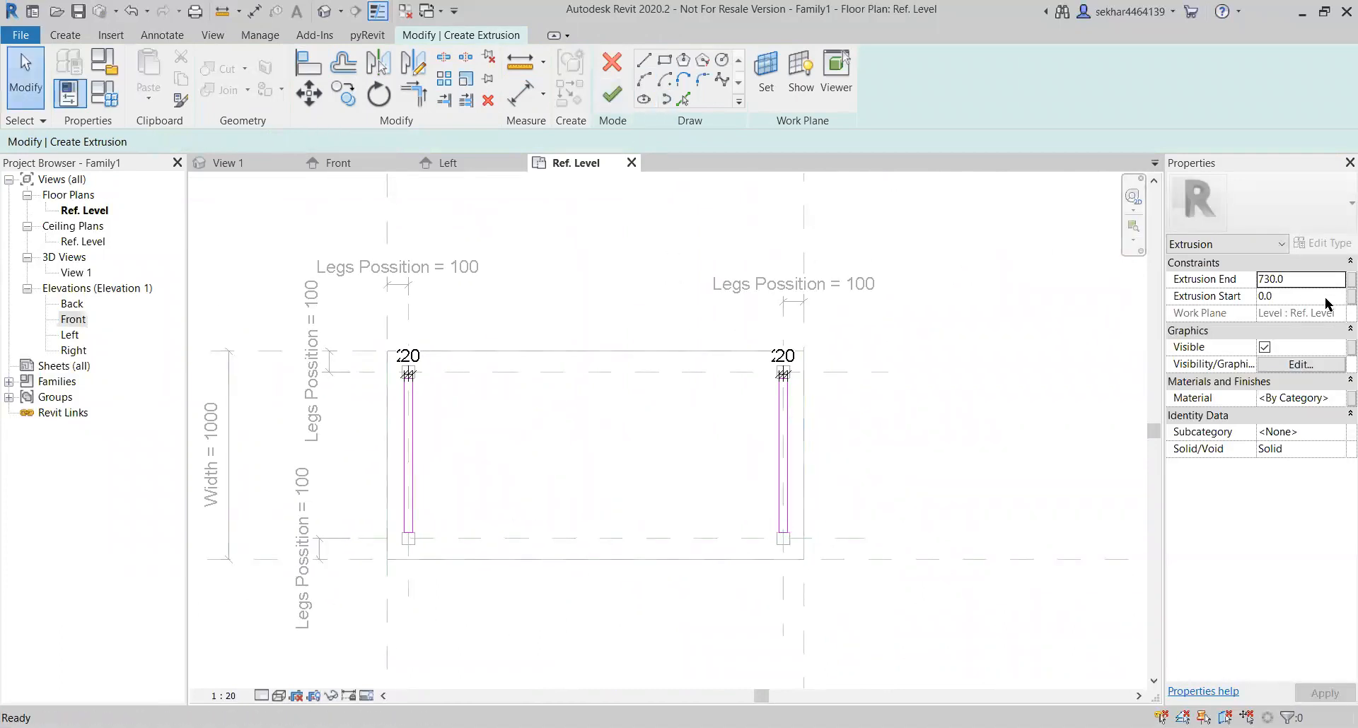
Step: Set the crossbars' extrusion start to 110 and end to 150, and finish the extrusion sketch
{"action": "left_click", "coordinate": [1326, 297]}
{"action": "type", "text": "110"}
{"action": "left_click", "coordinate": [1318, 280]}
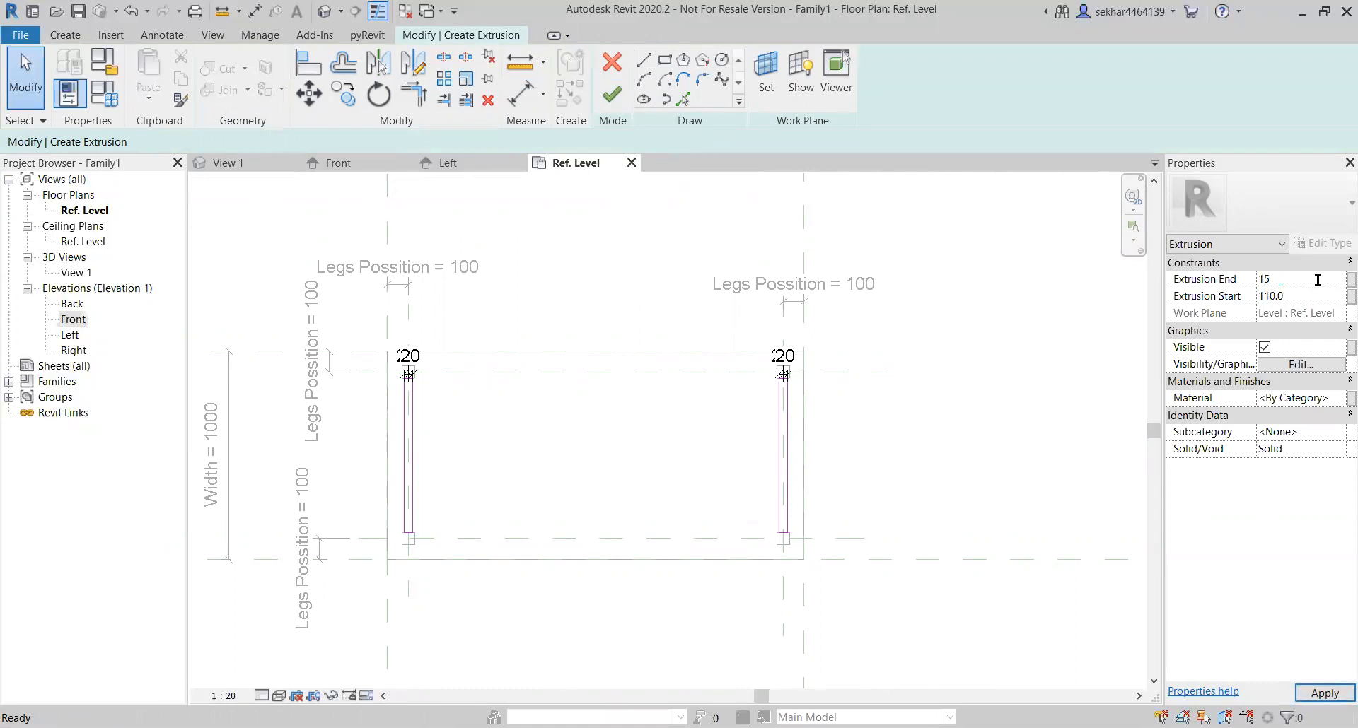
{"action": "type", "text": "150"}
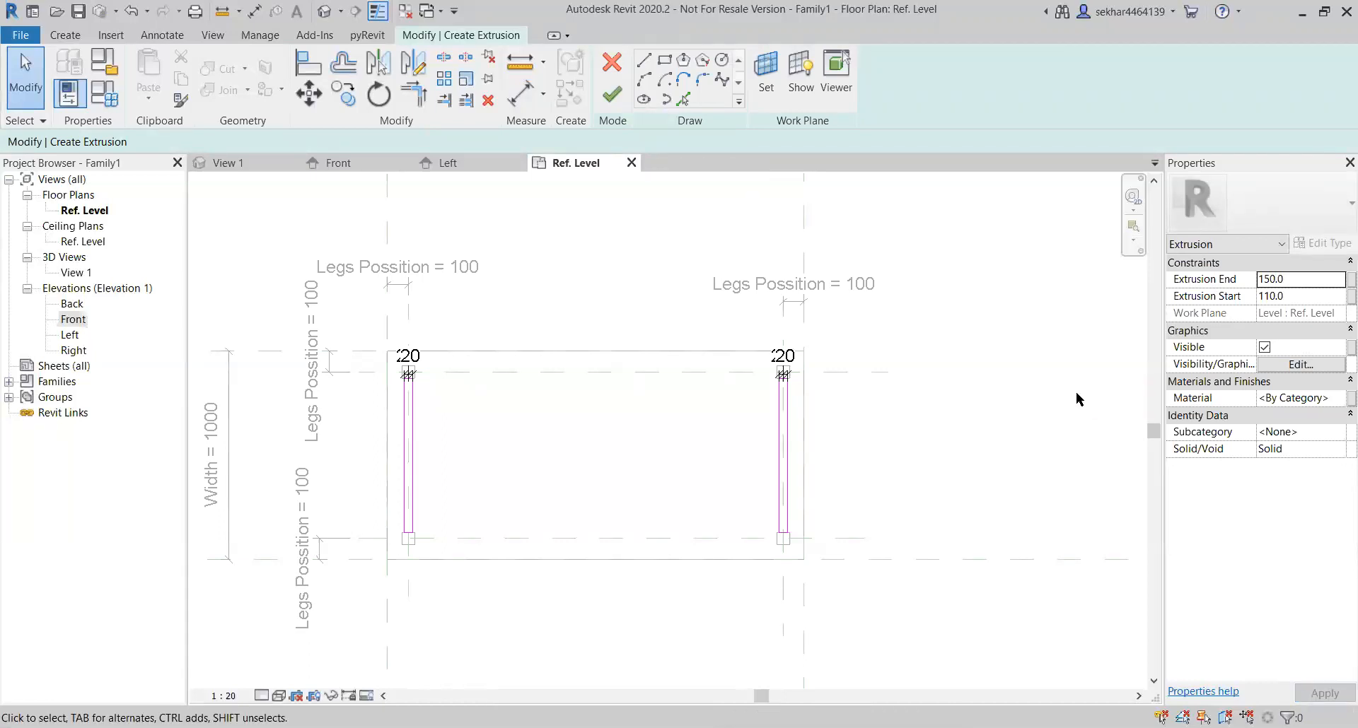
{"action": "left_click", "coordinate": [614, 87]}
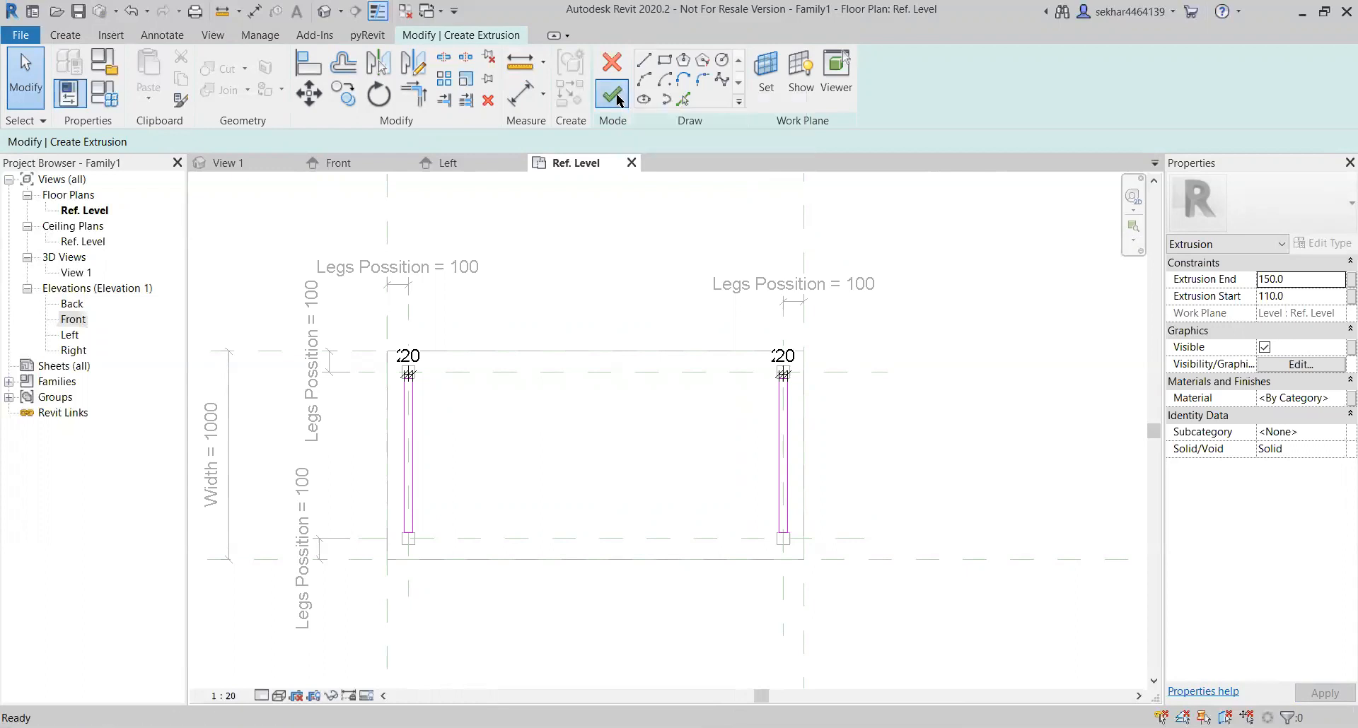
{"action": "left_click", "coordinate": [905, 474]}
{"action": "scroll", "coordinate": [562, 495], "scroll_direction": "up", "scroll_amount": 1}
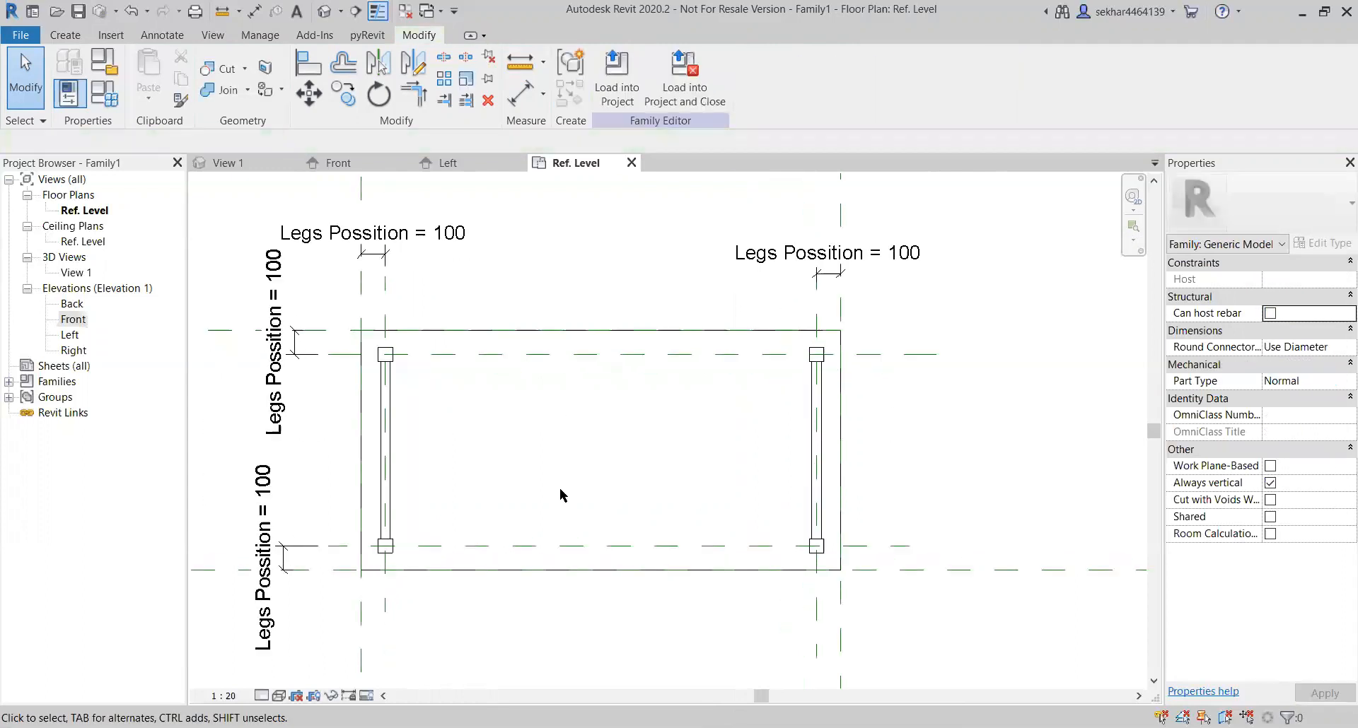
Step: Create an extrusion from a rectangle about 1760 by 89 mm spanning between the inner sides of the two crossbars
{"action": "middle_click_drag", "start_coordinate": [815, 488], "coordinate": [807, 462]}
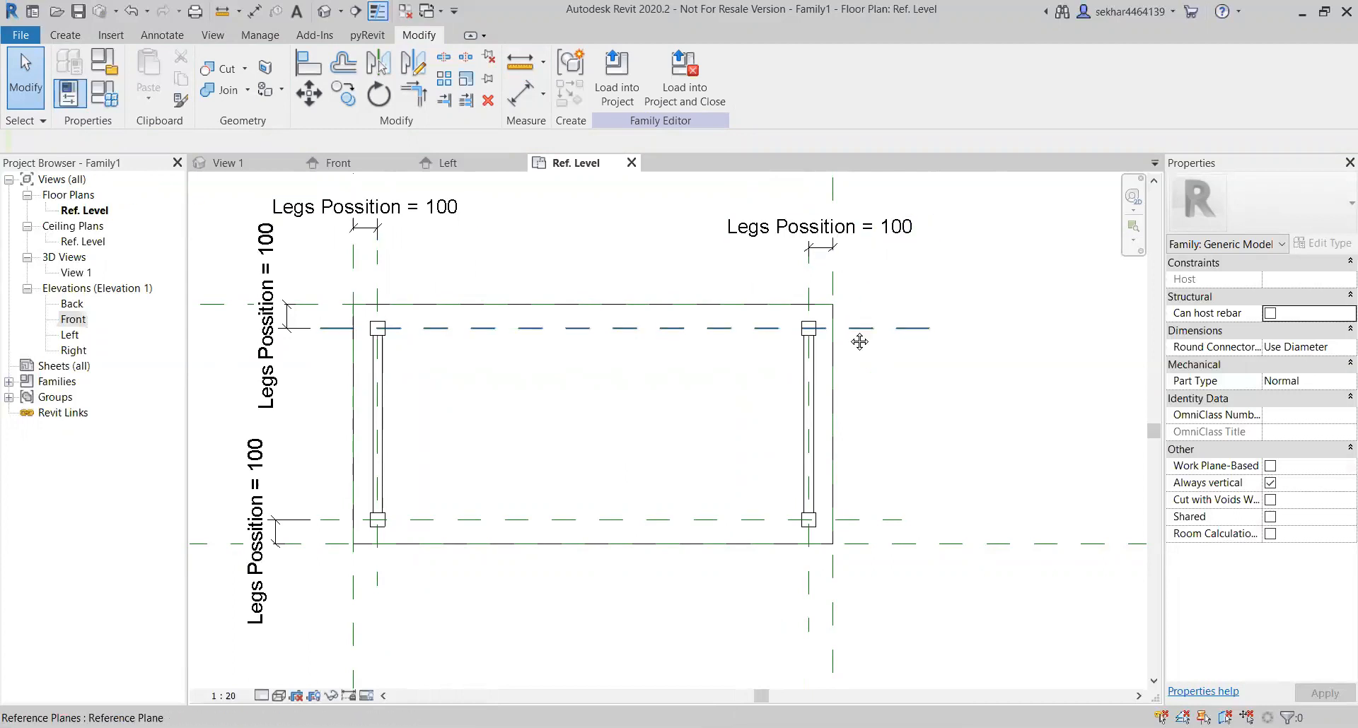
{"action": "middle_click_drag", "start_coordinate": [861, 339], "coordinate": [785, 355]}
{"action": "middle_click_drag", "start_coordinate": [911, 449], "coordinate": [1009, 437]}
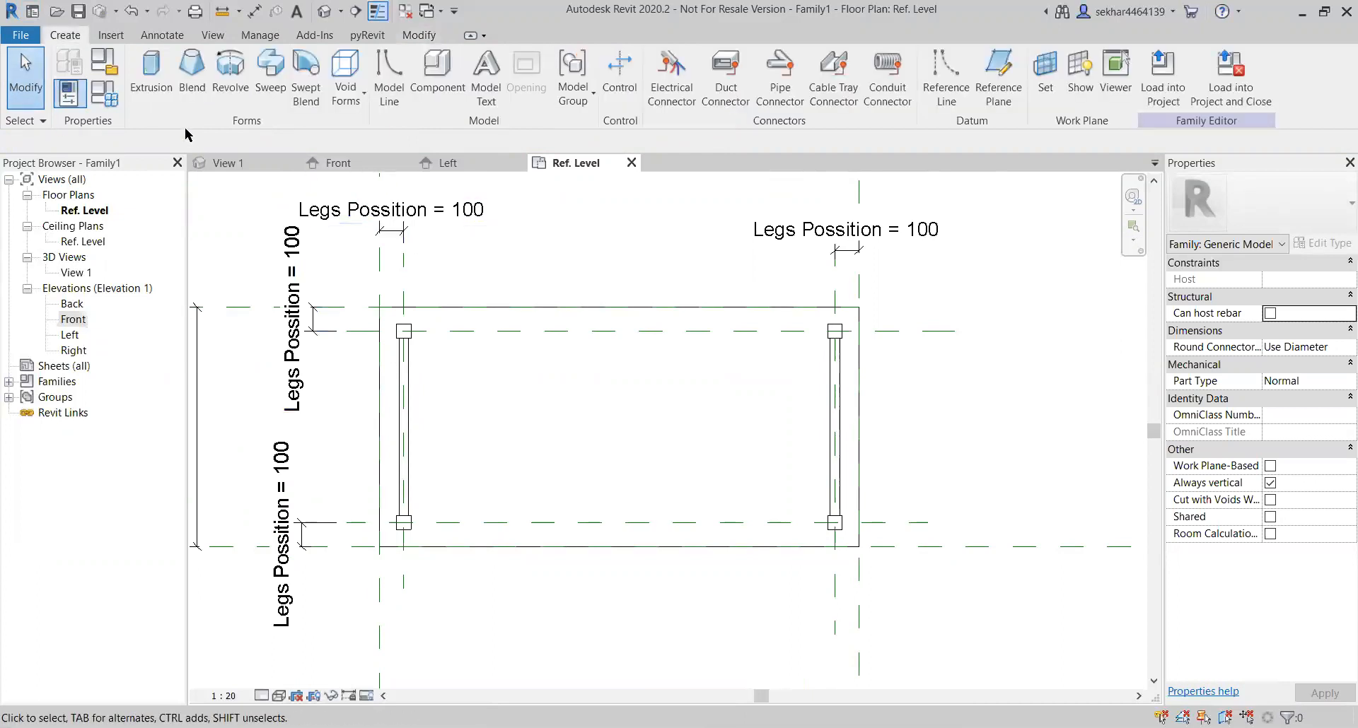
{"action": "left_click", "coordinate": [152, 75]}
{"action": "left_click", "coordinate": [664, 59]}
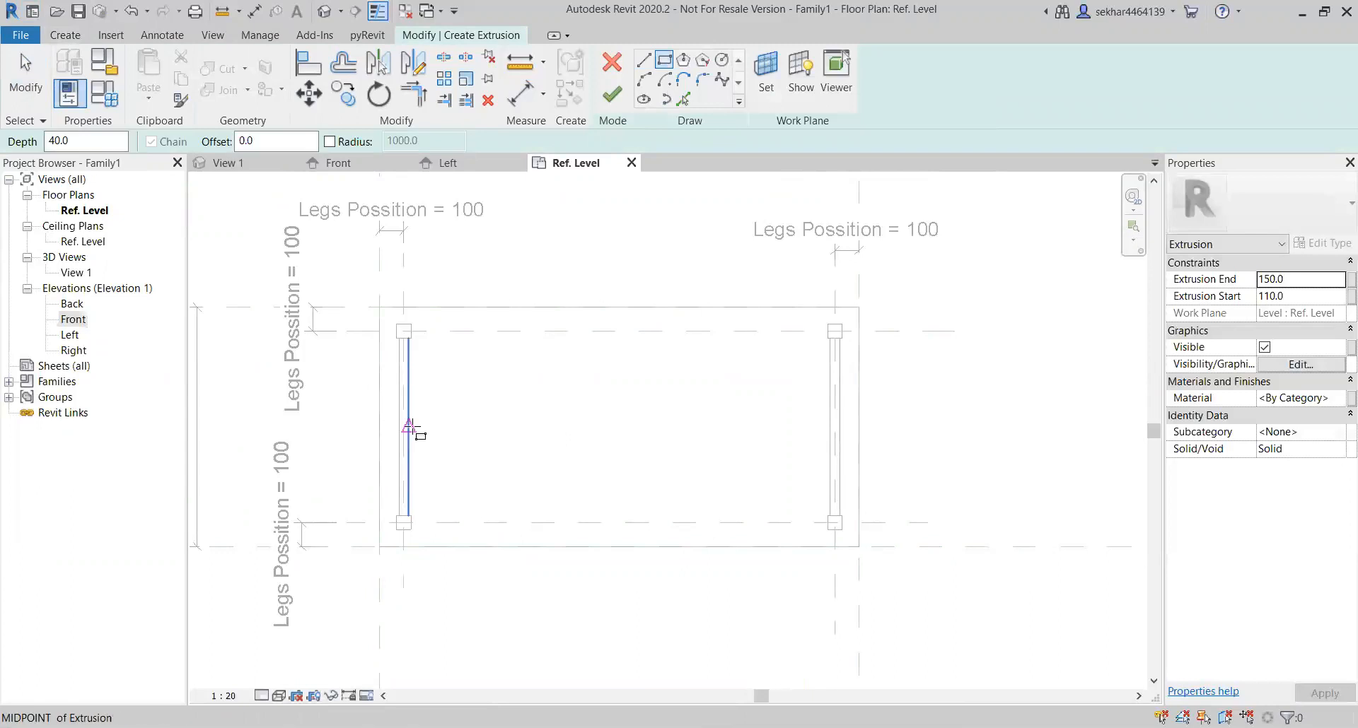
{"action": "left_click", "coordinate": [408, 427]}
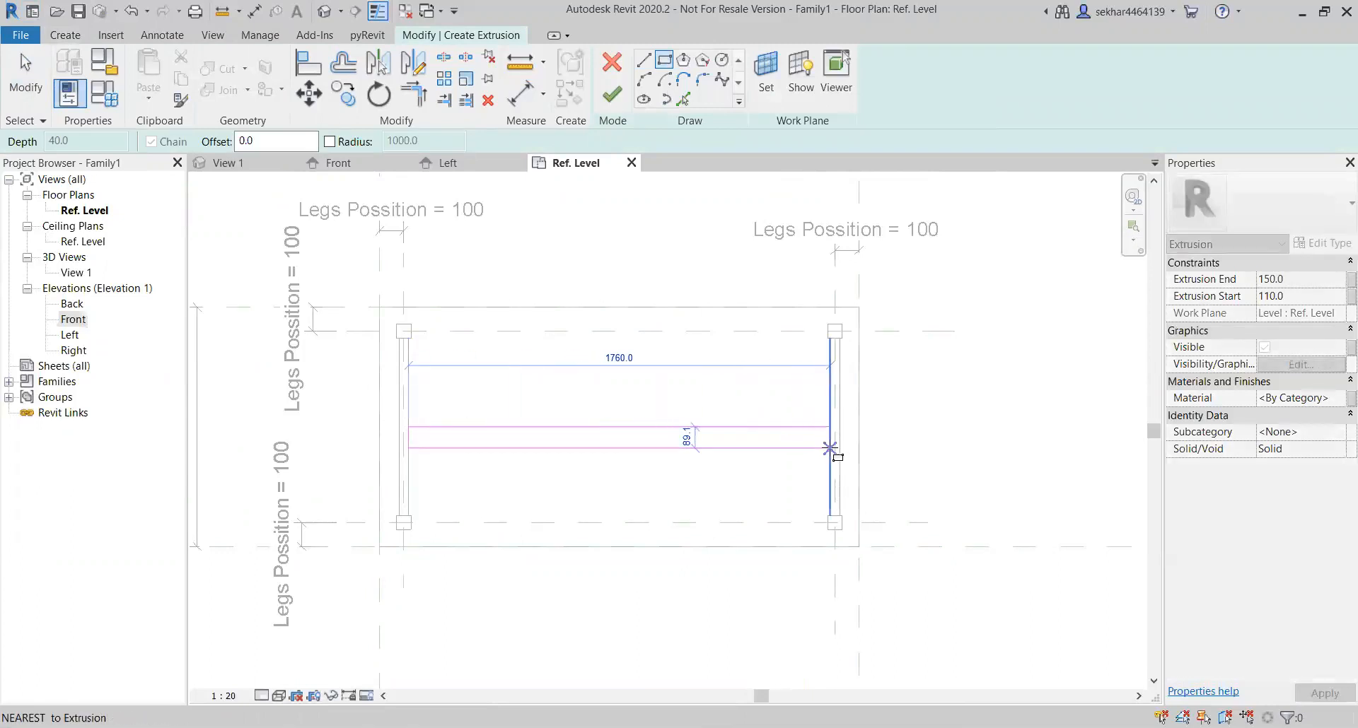
{"action": "left_click", "coordinate": [830, 448]}
{"action": "key", "text": "Escape"}
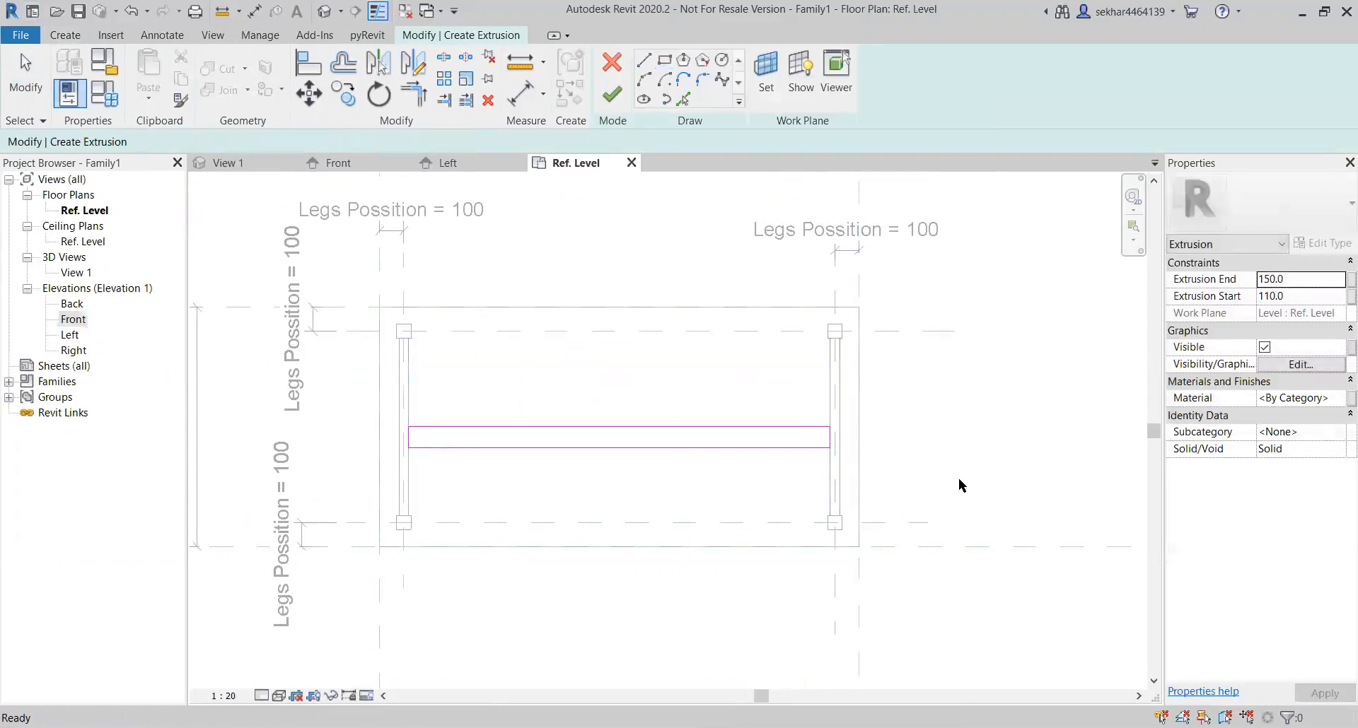
{"action": "middle_click_drag", "start_coordinate": [966, 453], "coordinate": [973, 465]}
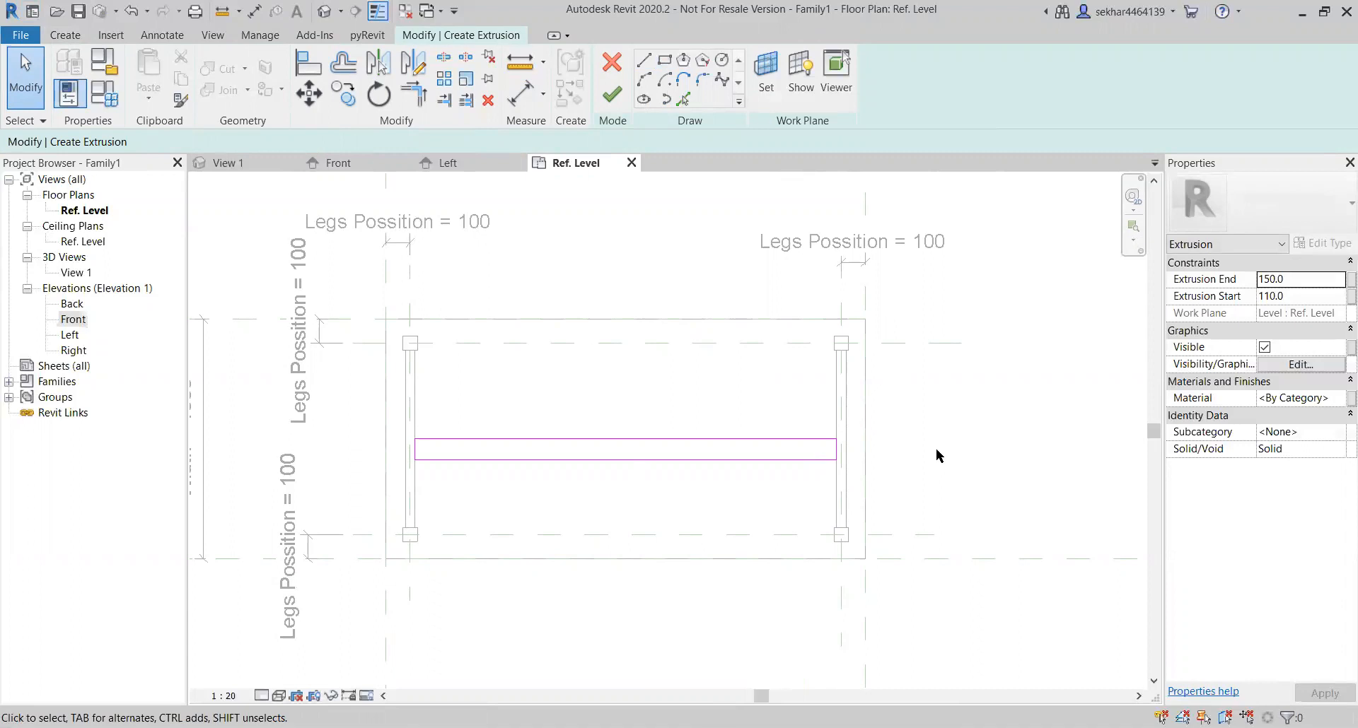
{"action": "left_click", "coordinate": [612, 94]}
{"action": "left_click", "coordinate": [936, 456]}
Step: Draw a horizontal reference plane across the table through the new middle crossbar, extending past both slab edges
{"action": "middle_click_drag", "start_coordinate": [950, 464], "coordinate": [954, 445]}
{"action": "left_click", "coordinate": [966, 326]}
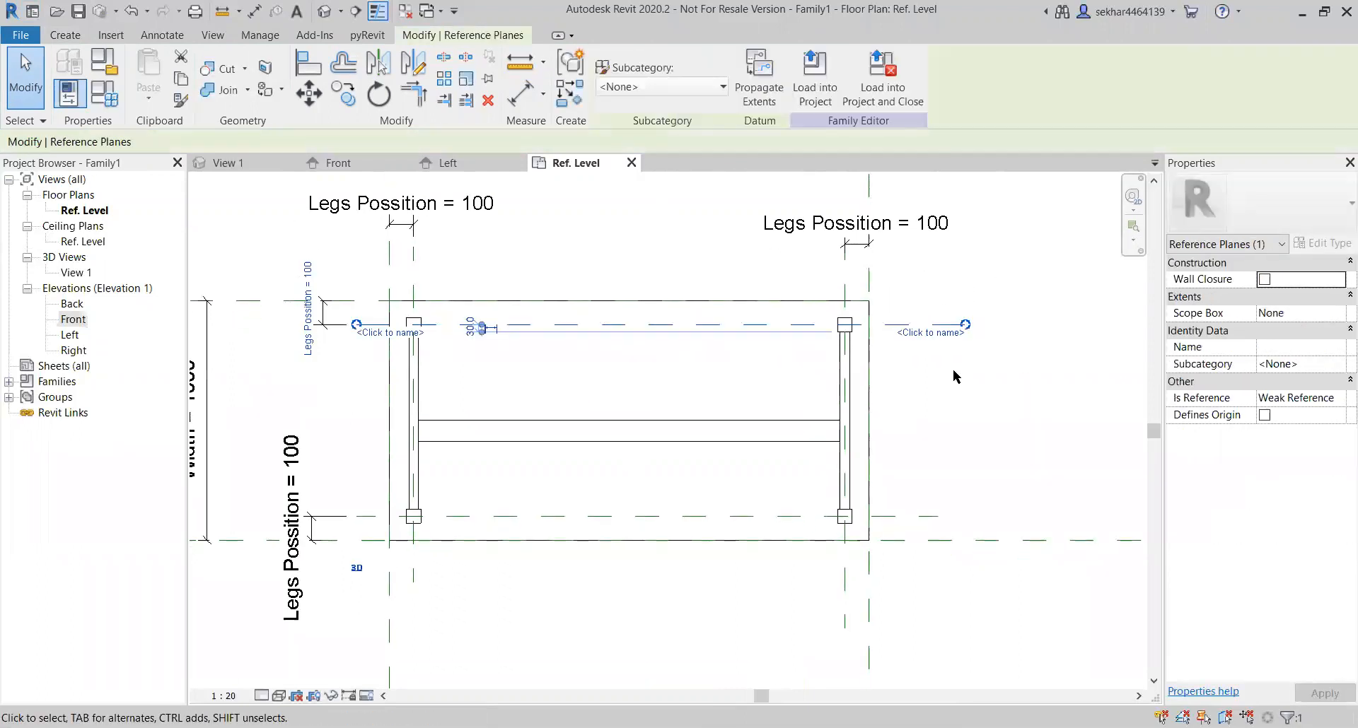
{"action": "key", "text": "r"}
{"action": "key", "text": "p"}
{"action": "left_click", "coordinate": [350, 423]}
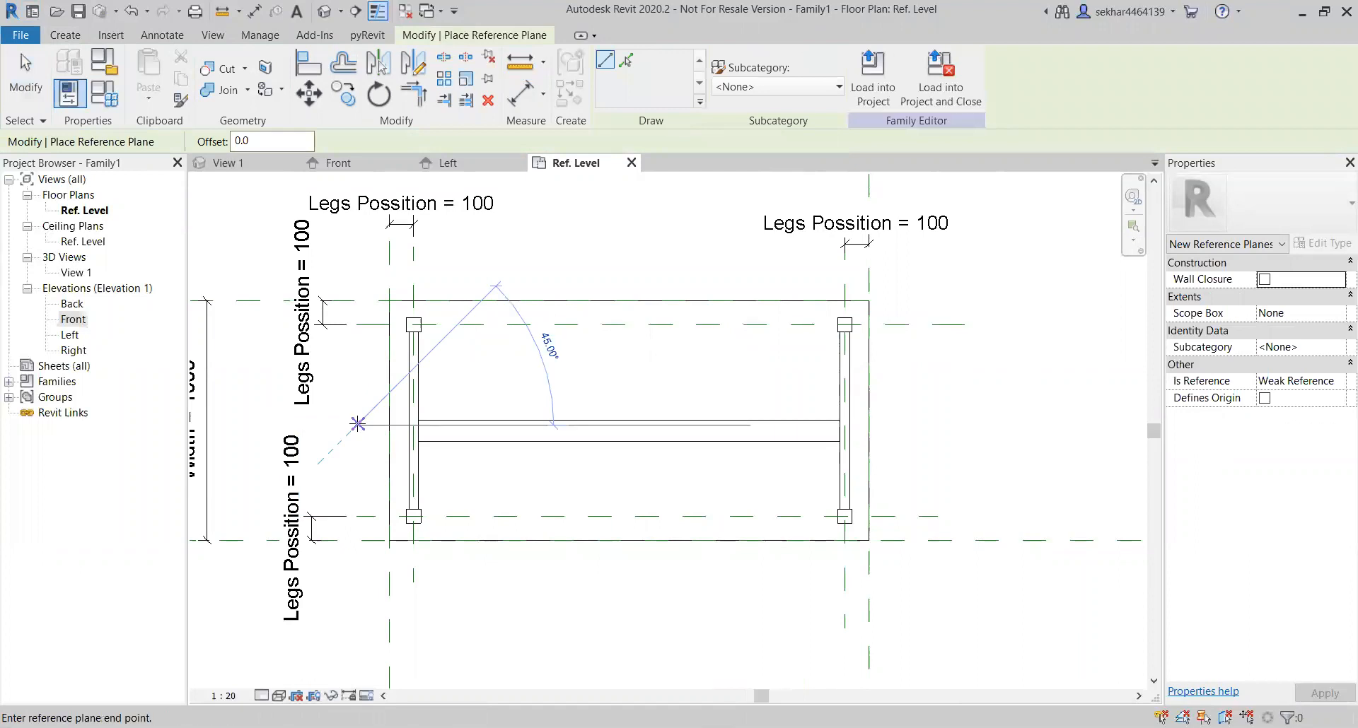
{"action": "left_click", "coordinate": [920, 425]}
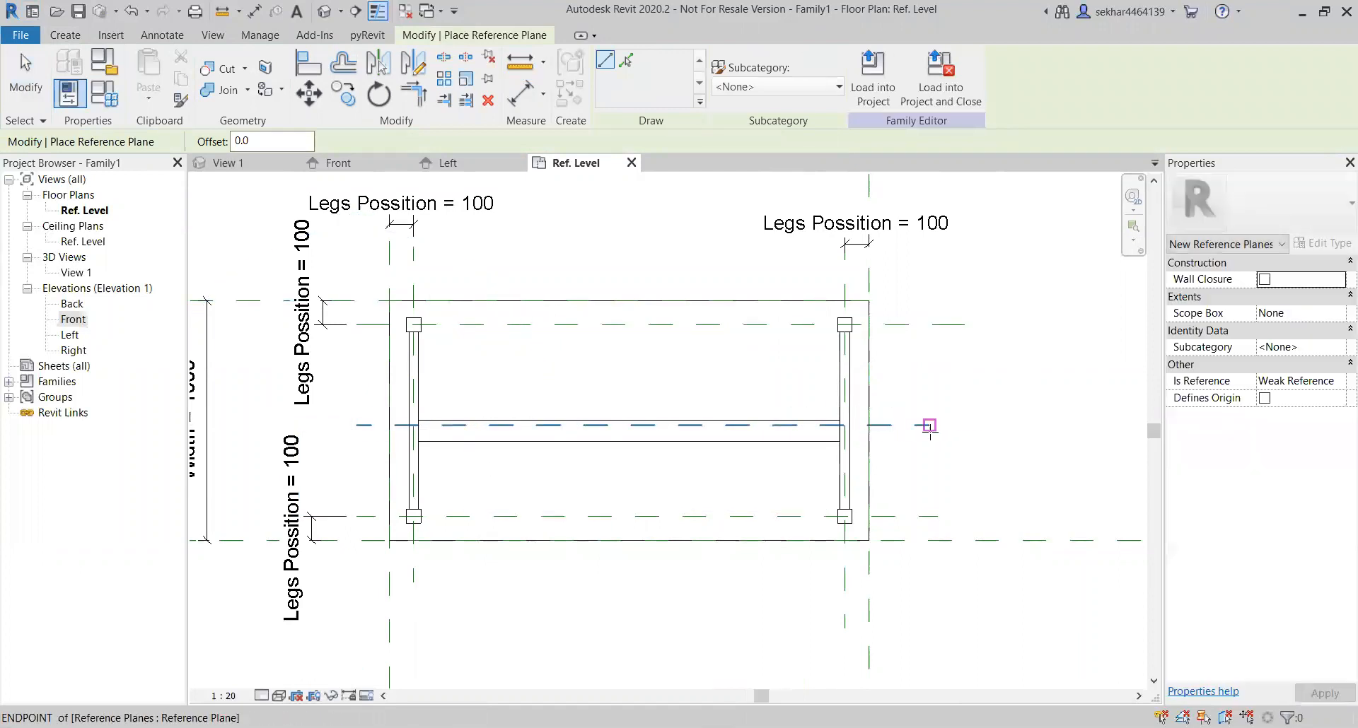
{"action": "key", "text": "Escape"}
Step: Dimension the new middle reference plane against the two horizontal leg planes and make the segments equal
{"action": "key", "text": "d"}
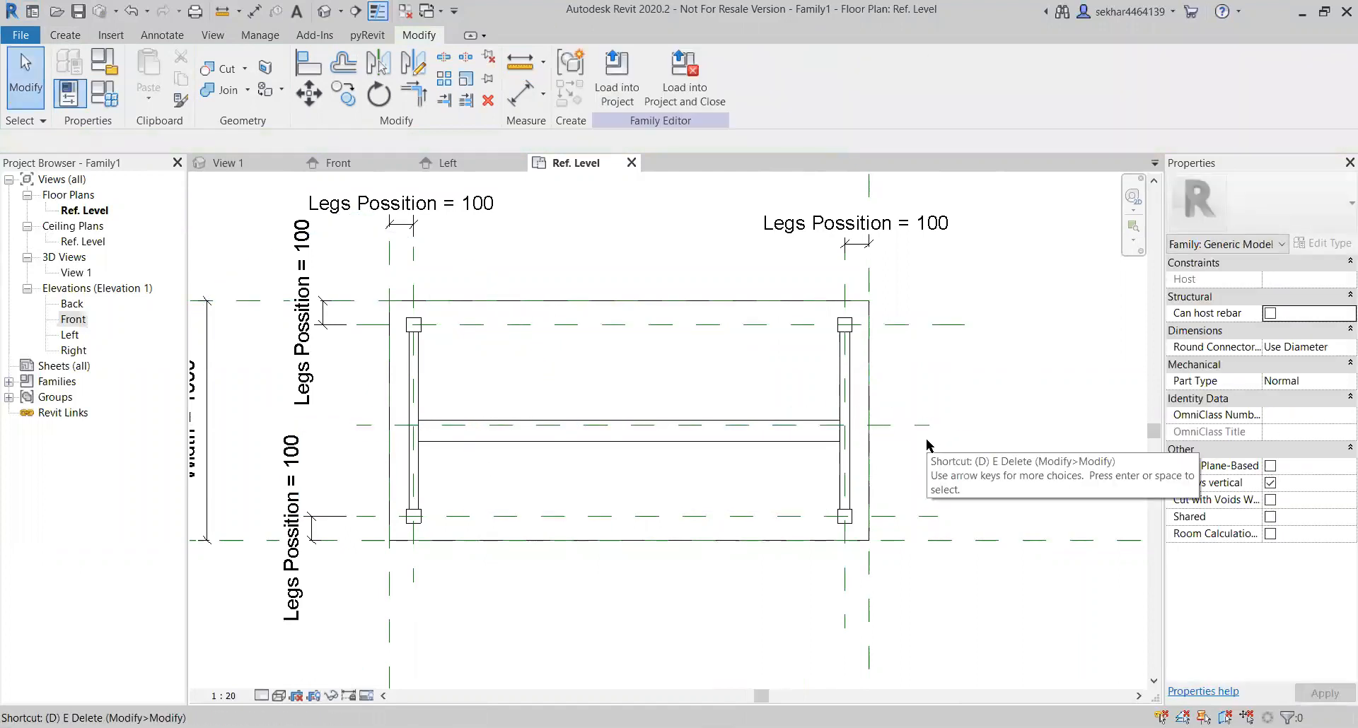
{"action": "key", "text": "i"}
{"action": "left_click", "coordinate": [908, 426]}
{"action": "left_click", "coordinate": [899, 516]}
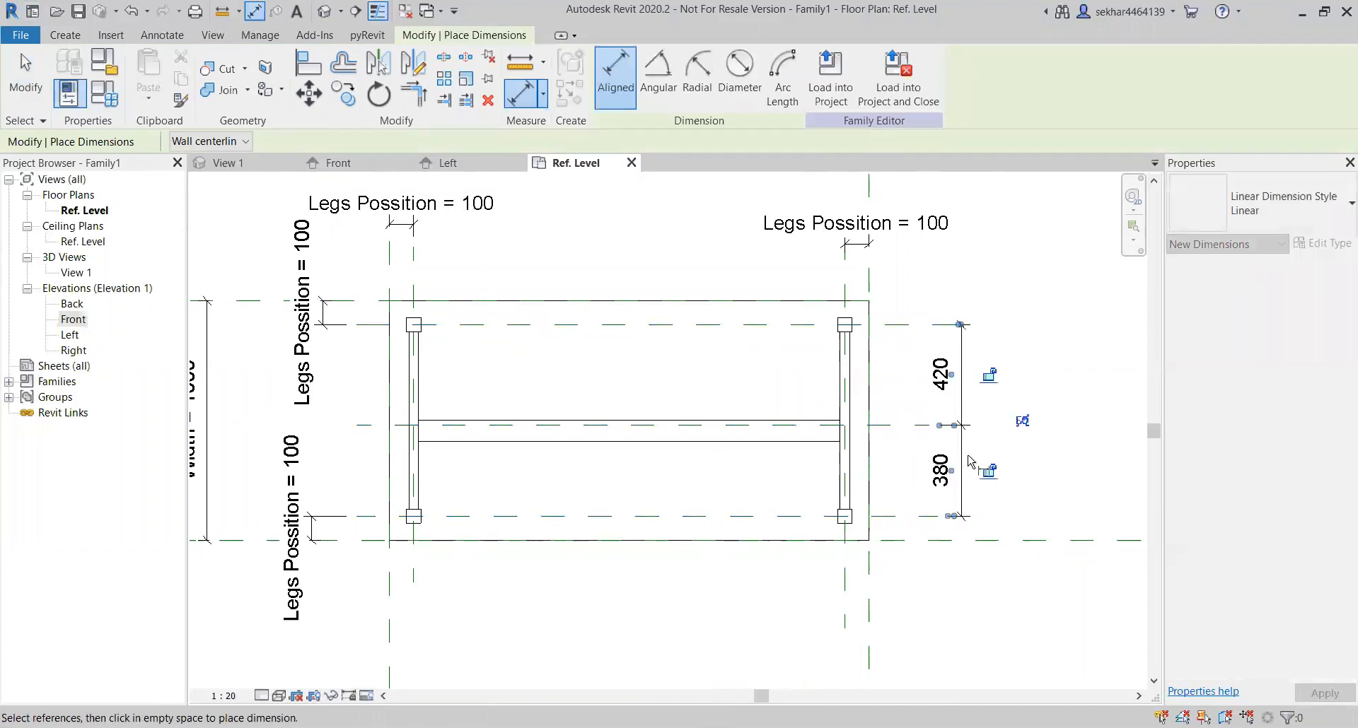
{"action": "left_click", "coordinate": [1022, 418]}
{"action": "left_click", "coordinate": [1023, 423]}
{"action": "key", "text": "Escape"}
{"action": "key", "text": "Escape"}
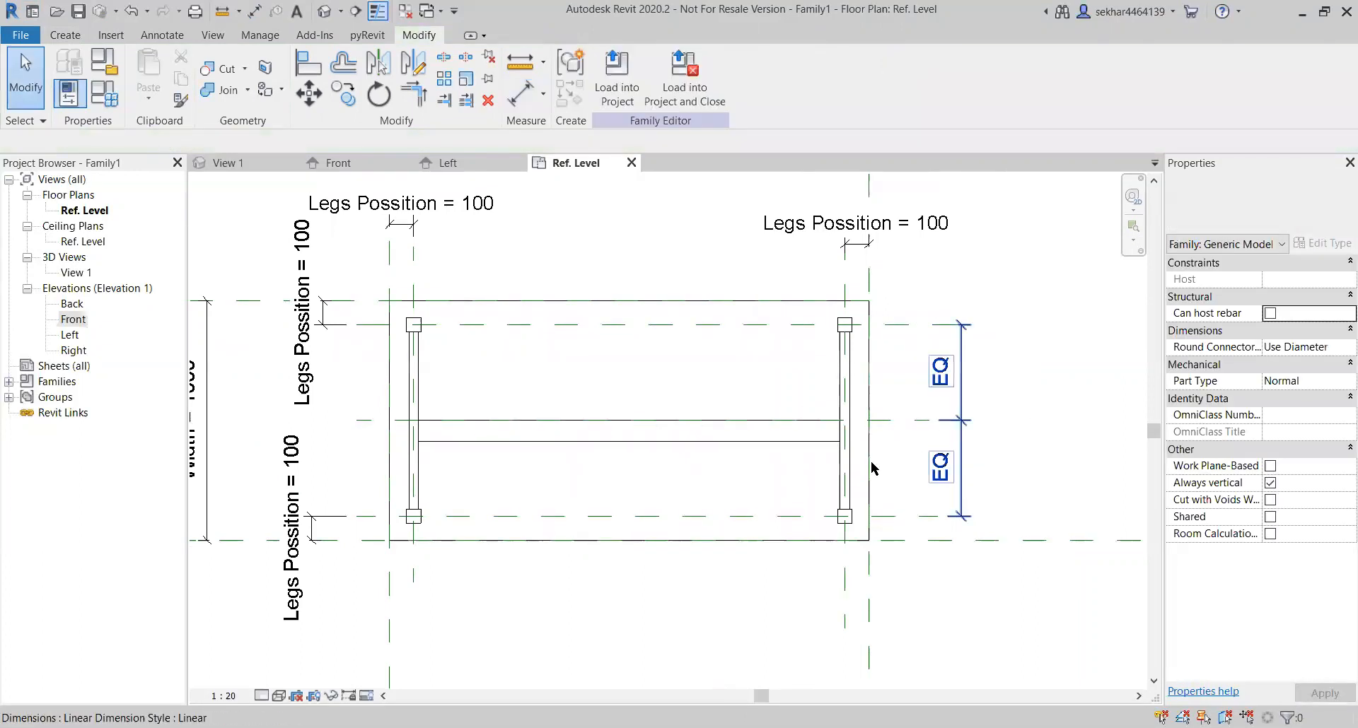
Step: Edit the middle crossbar's sketch and set the rectangle's width to 30 mm
{"action": "left_click", "coordinate": [461, 443]}
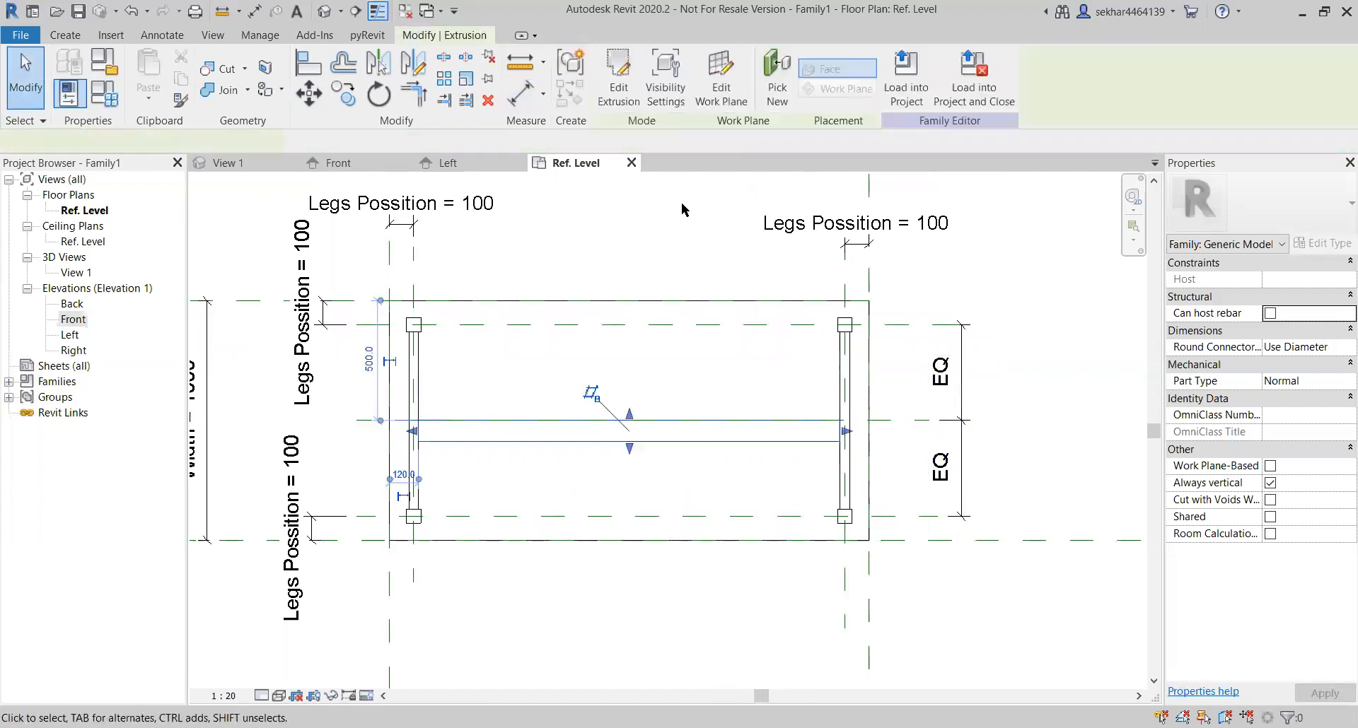
{"action": "left_click", "coordinate": [619, 78]}
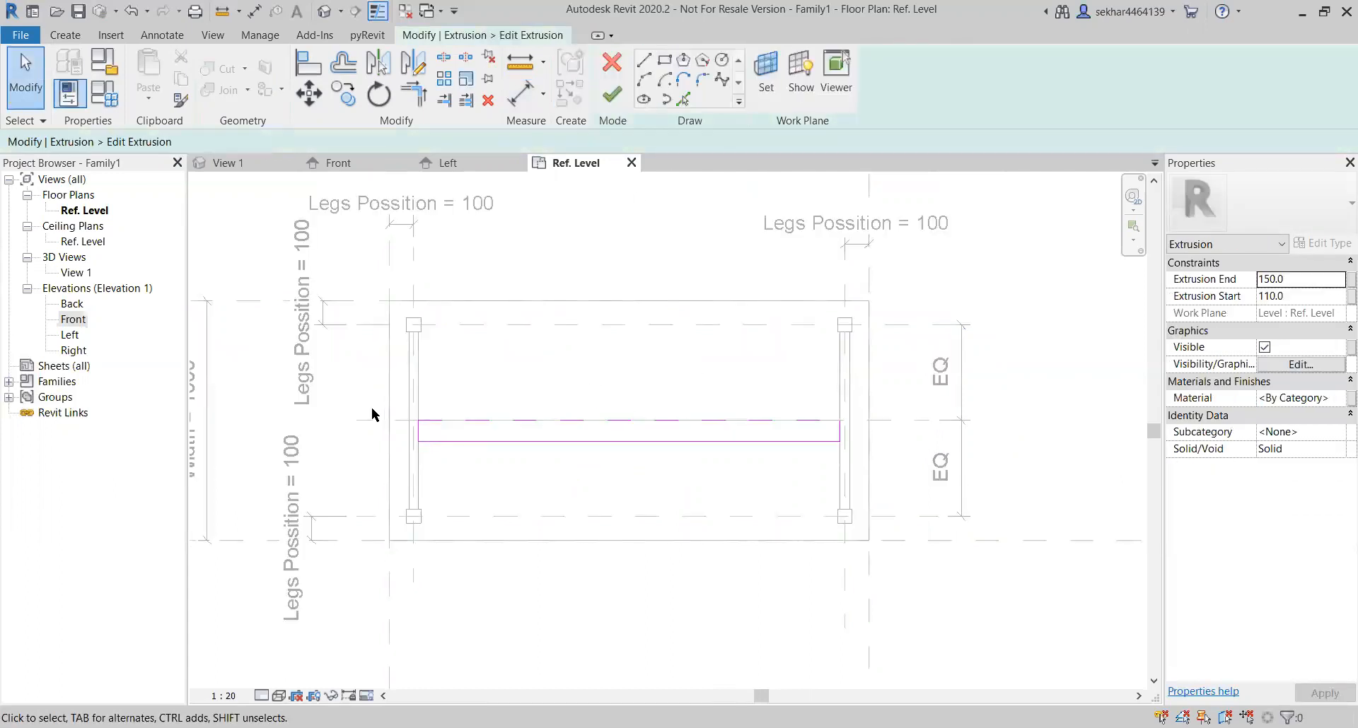
{"action": "left_click", "coordinate": [487, 440]}
{"action": "scroll", "coordinate": [877, 440], "scroll_direction": "up", "scroll_amount": 2}
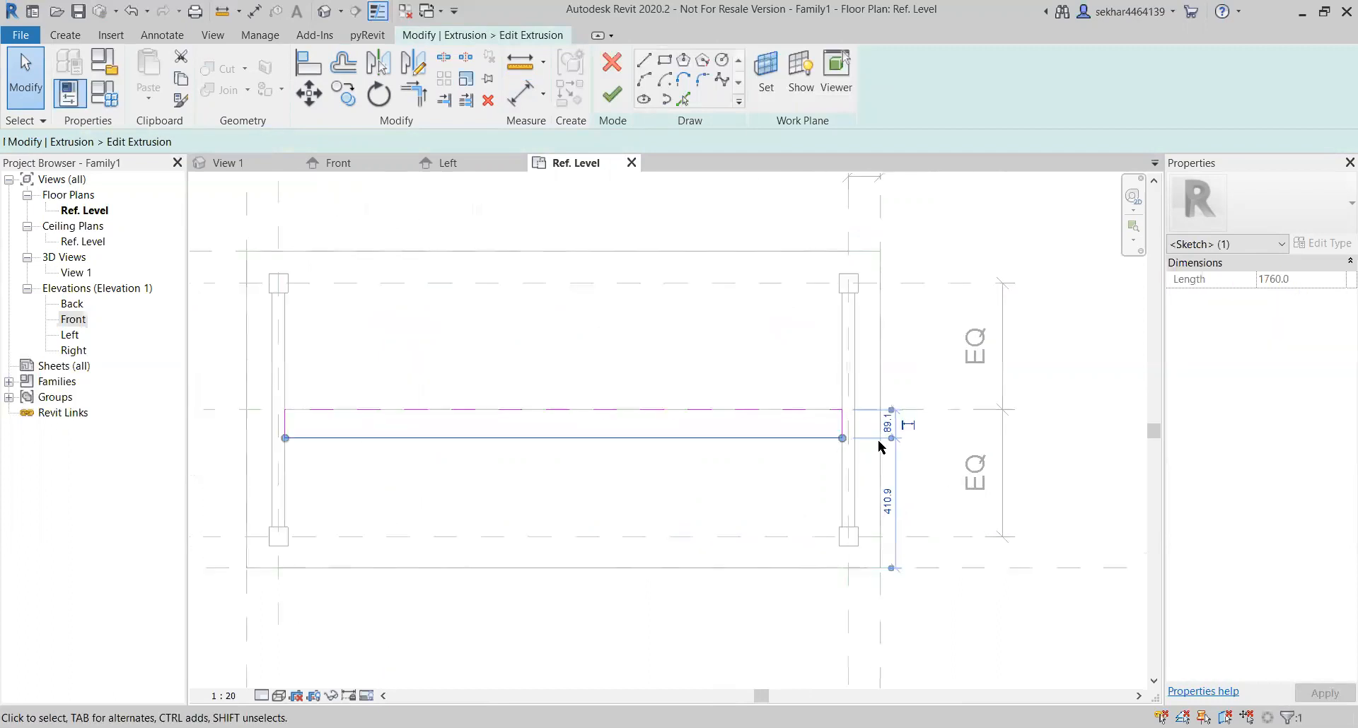
{"action": "scroll", "coordinate": [877, 440], "scroll_direction": "up", "scroll_amount": 3}
{"action": "left_click", "coordinate": [951, 390]}
{"action": "type", "text": "30"}
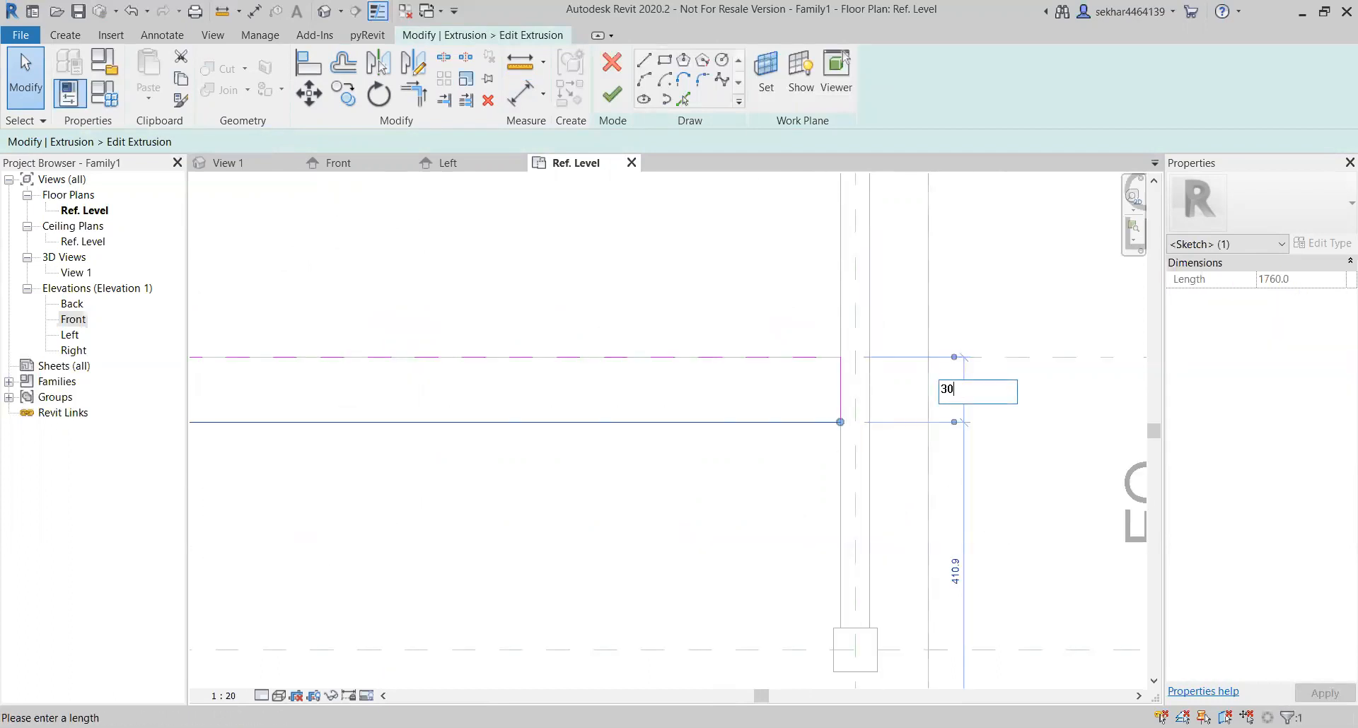
{"action": "key", "text": "Return"}
{"action": "key", "text": "Escape"}
{"action": "scroll", "coordinate": [949, 392], "scroll_direction": "down", "scroll_amount": 5}
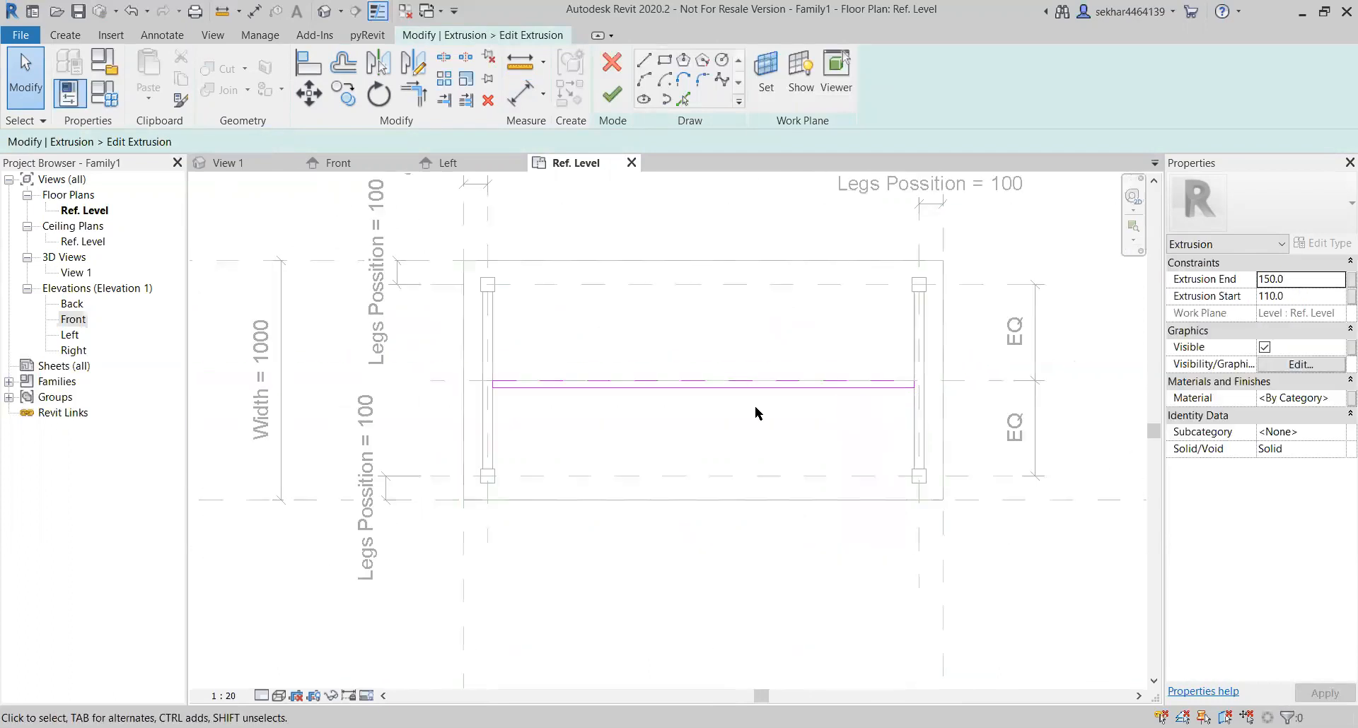
Step: Move the whole rectangle up by half its width so it is centred on the middle reference plane
{"action": "mouse_move", "coordinate": [470, 358]}
{"action": "left_mouse_down"}
{"action": "mouse_move", "coordinate": [725, 459]}
{"action": "mouse_move", "coordinate": [955, 451]}
{"action": "mouse_move", "coordinate": [942, 440]}
{"action": "left_mouse_up"}
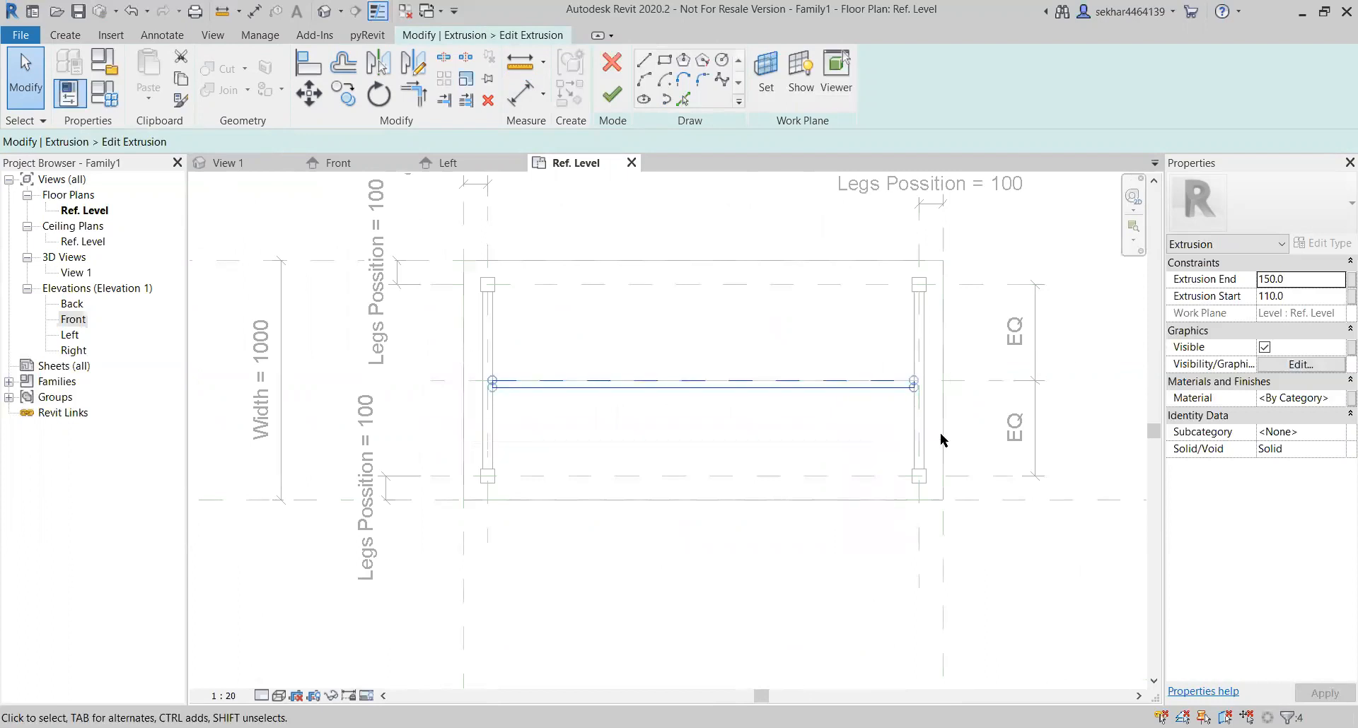
{"action": "key", "text": "v"}
{"action": "scroll", "coordinate": [919, 389], "scroll_direction": "up", "scroll_amount": 4}
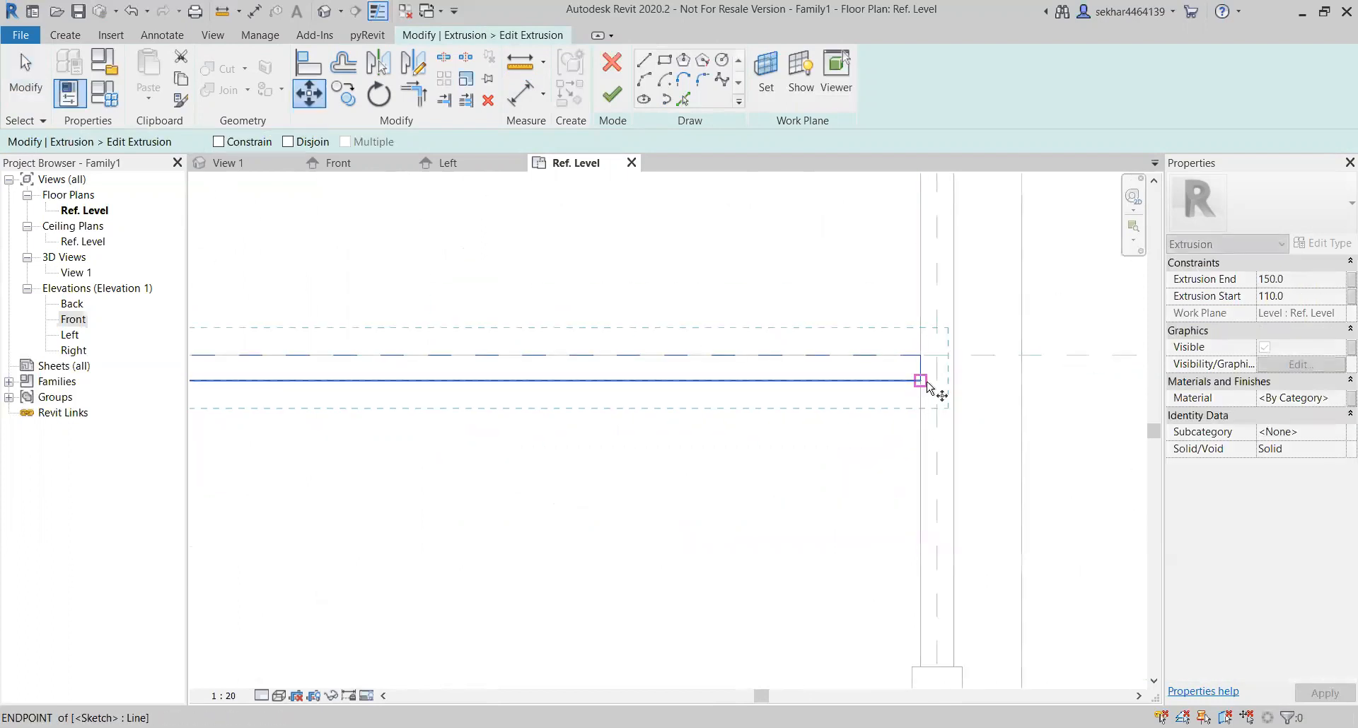
{"action": "left_click", "coordinate": [908, 354]}
{"action": "left_click", "coordinate": [901, 308]}
{"action": "key", "text": "Escape"}
{"action": "scroll", "coordinate": [863, 460], "scroll_direction": "down", "scroll_amount": 4}
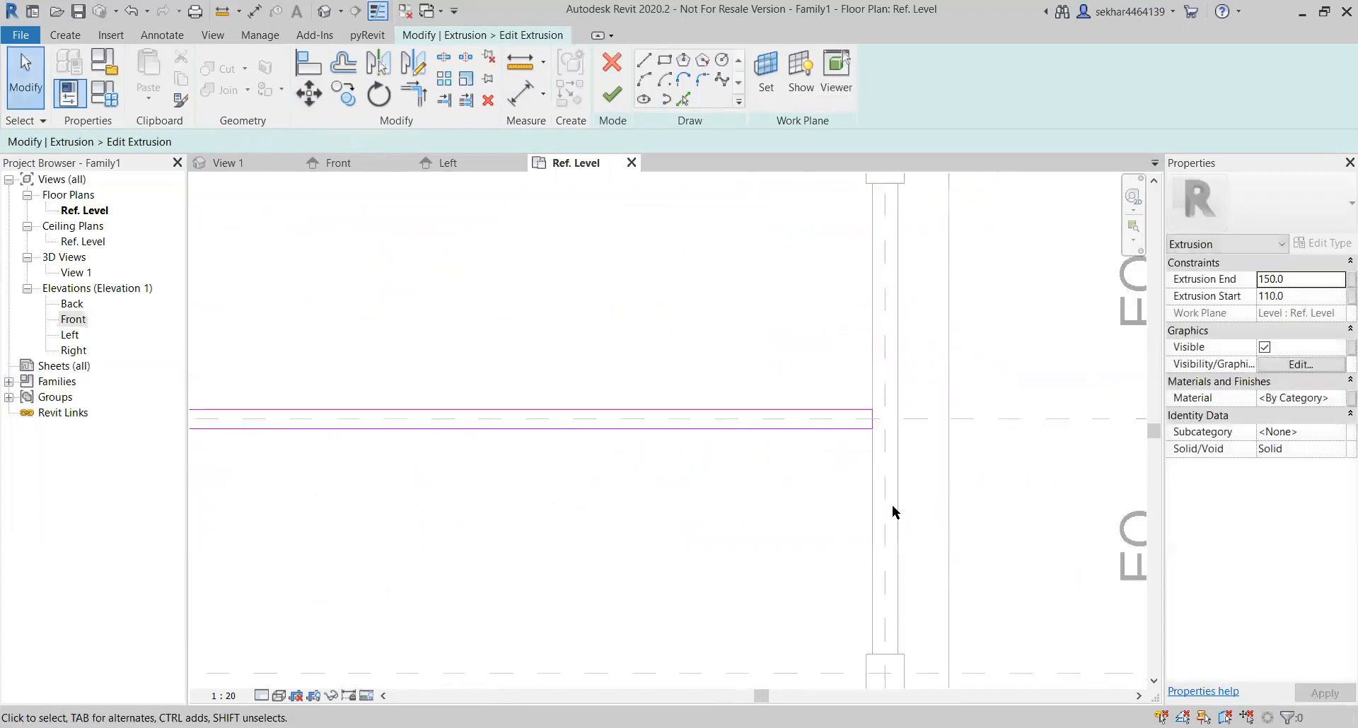
Step: Dimension the rectangle's two long edges to the middle reference plane and lock both segments
{"action": "key", "text": "d"}
{"action": "key", "text": "i"}
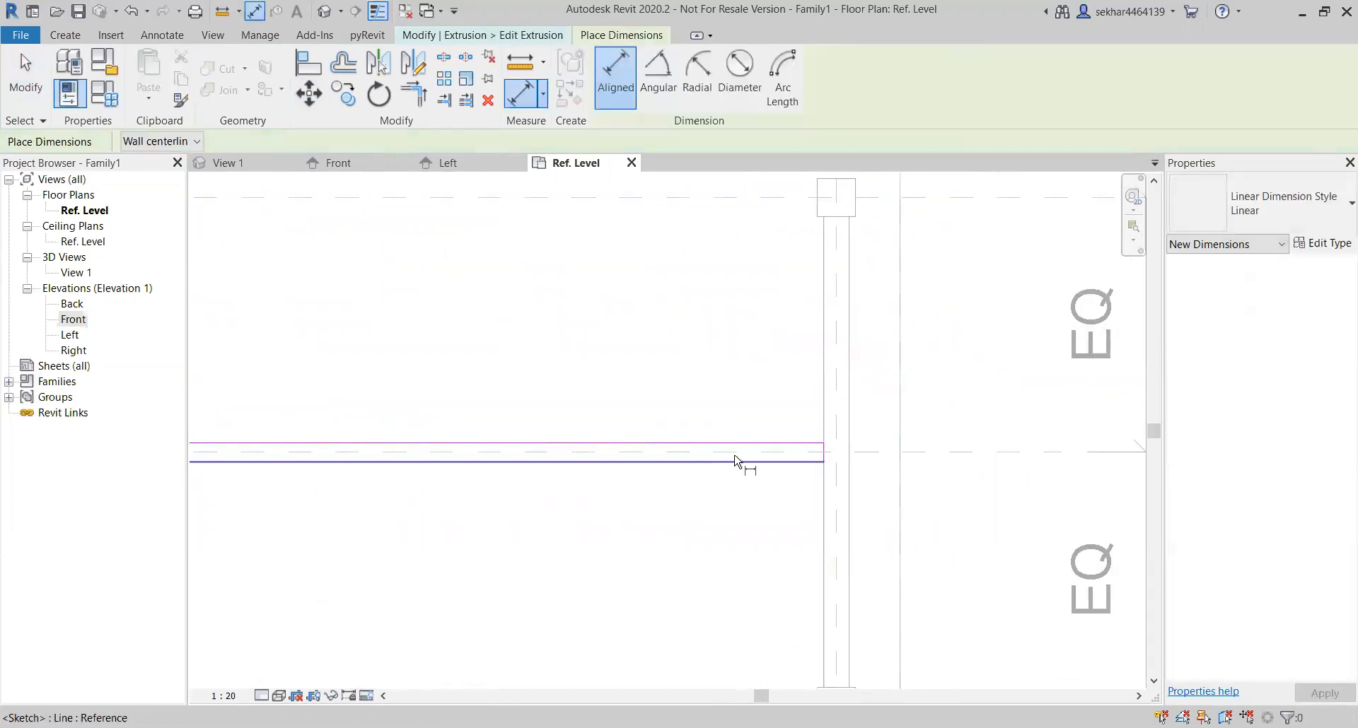
{"action": "left_click", "coordinate": [773, 456]}
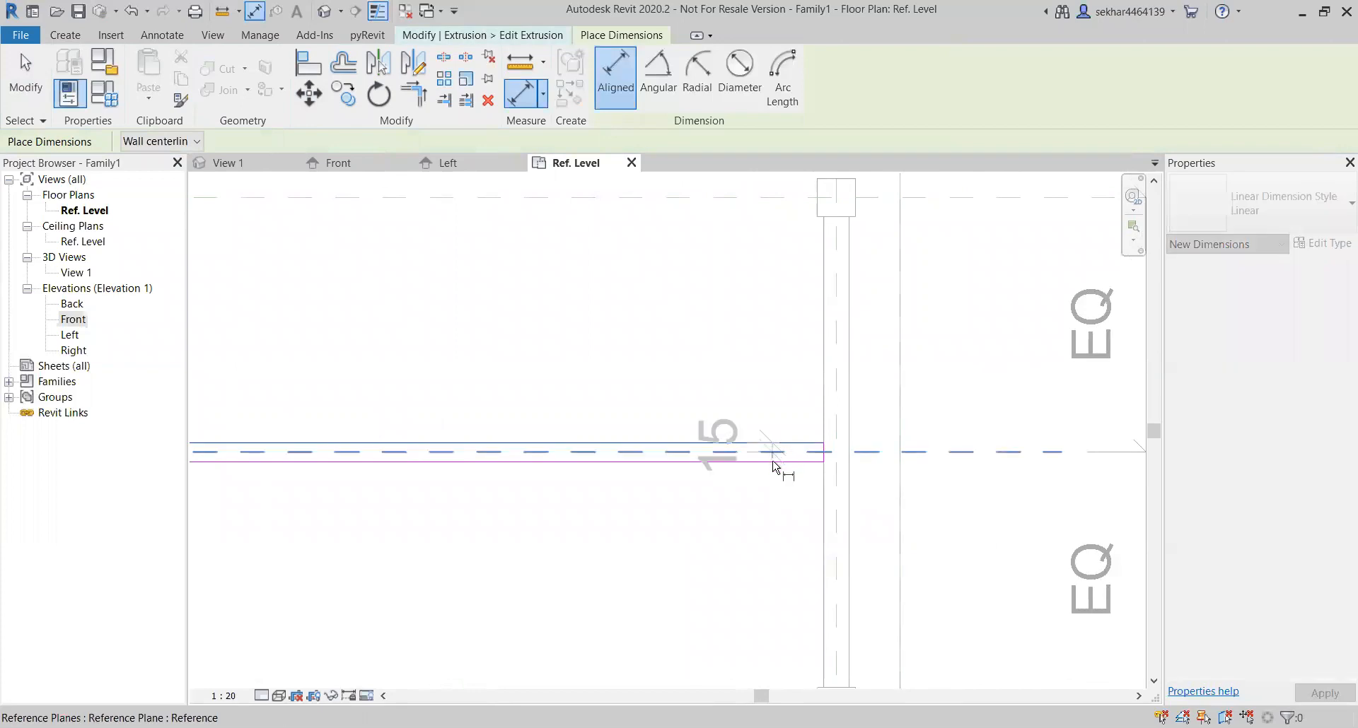
{"action": "left_click", "coordinate": [778, 462]}
{"action": "left_click", "coordinate": [1044, 485]}
{"action": "scroll", "coordinate": [665, 590], "scroll_direction": "down", "scroll_amount": 5}
{"action": "scroll", "coordinate": [1004, 498], "scroll_direction": "up", "scroll_amount": 6}
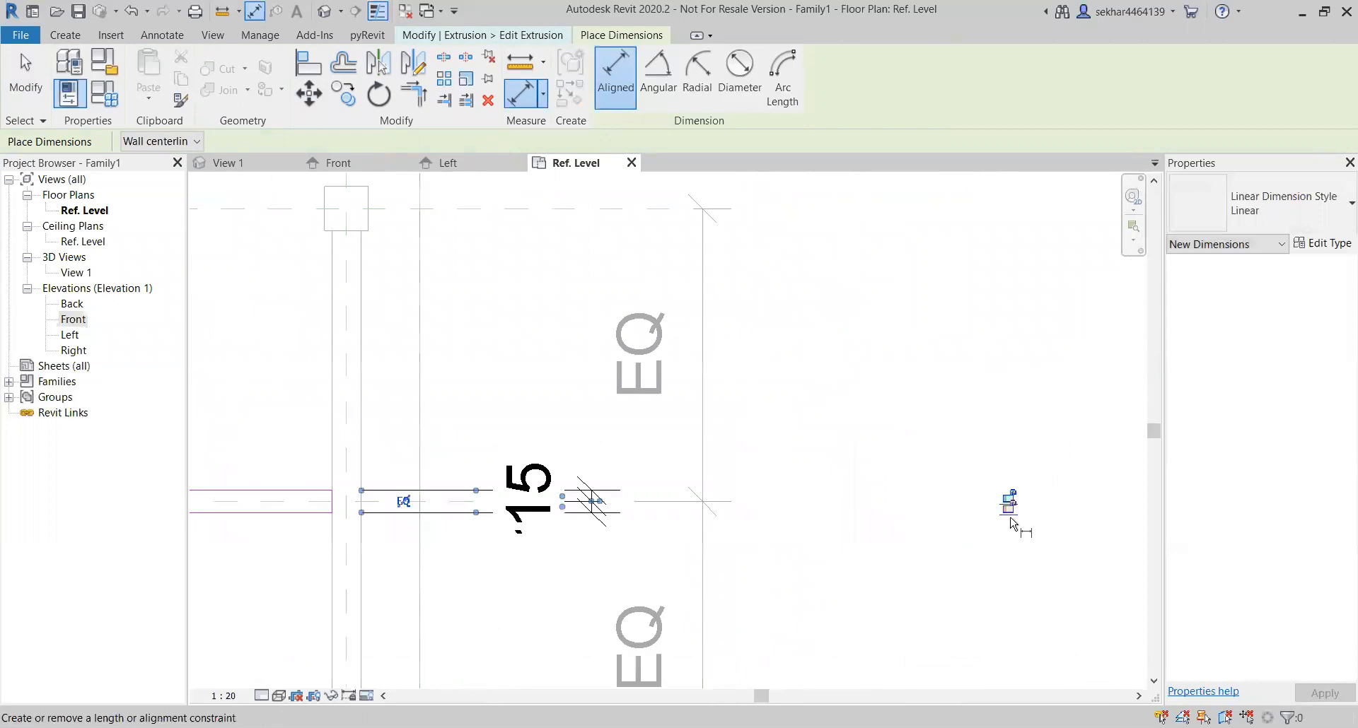
{"action": "scroll", "coordinate": [941, 502], "scroll_direction": "down", "scroll_amount": 5}
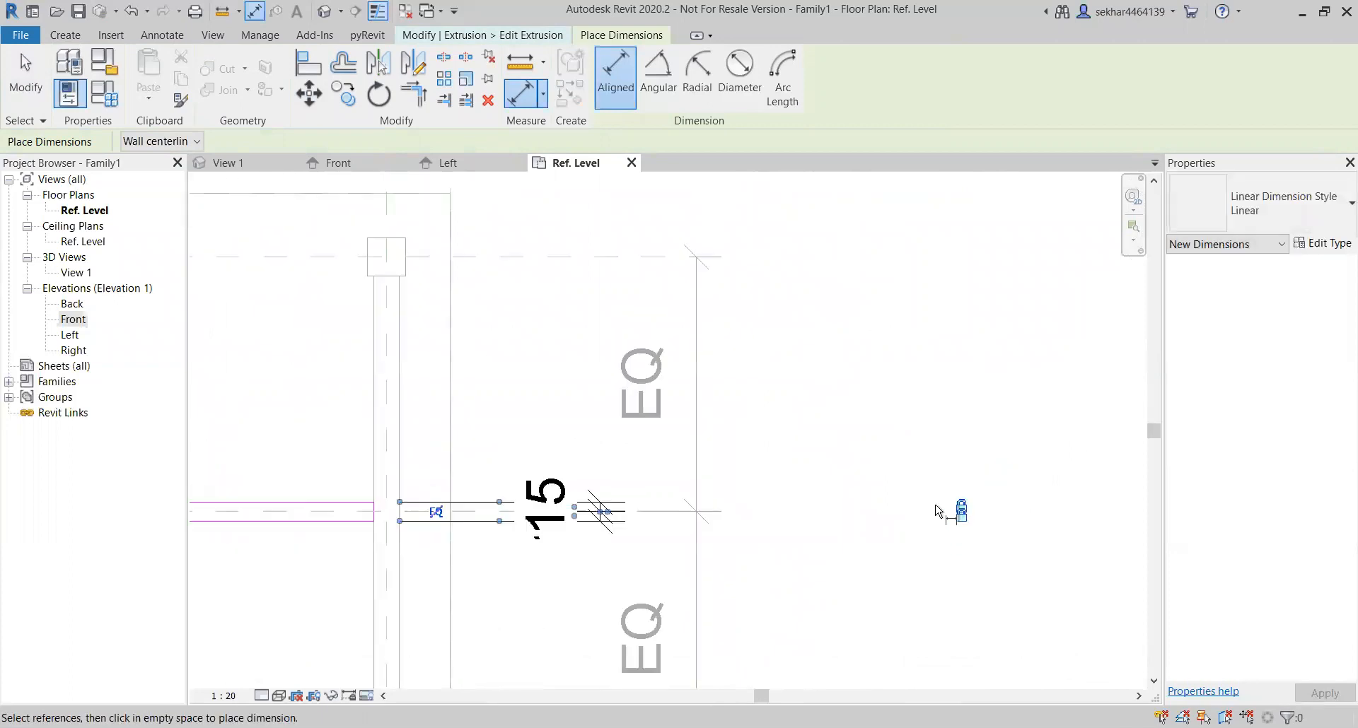
{"action": "key", "text": "Escape"}
{"action": "key", "text": "Escape"}
Step: Align the rectangle's short ends with the inner sides of the two side crossbars, lock the alignments and finish the sketch
{"action": "scroll", "coordinate": [752, 453], "scroll_direction": "up", "scroll_amount": 5}
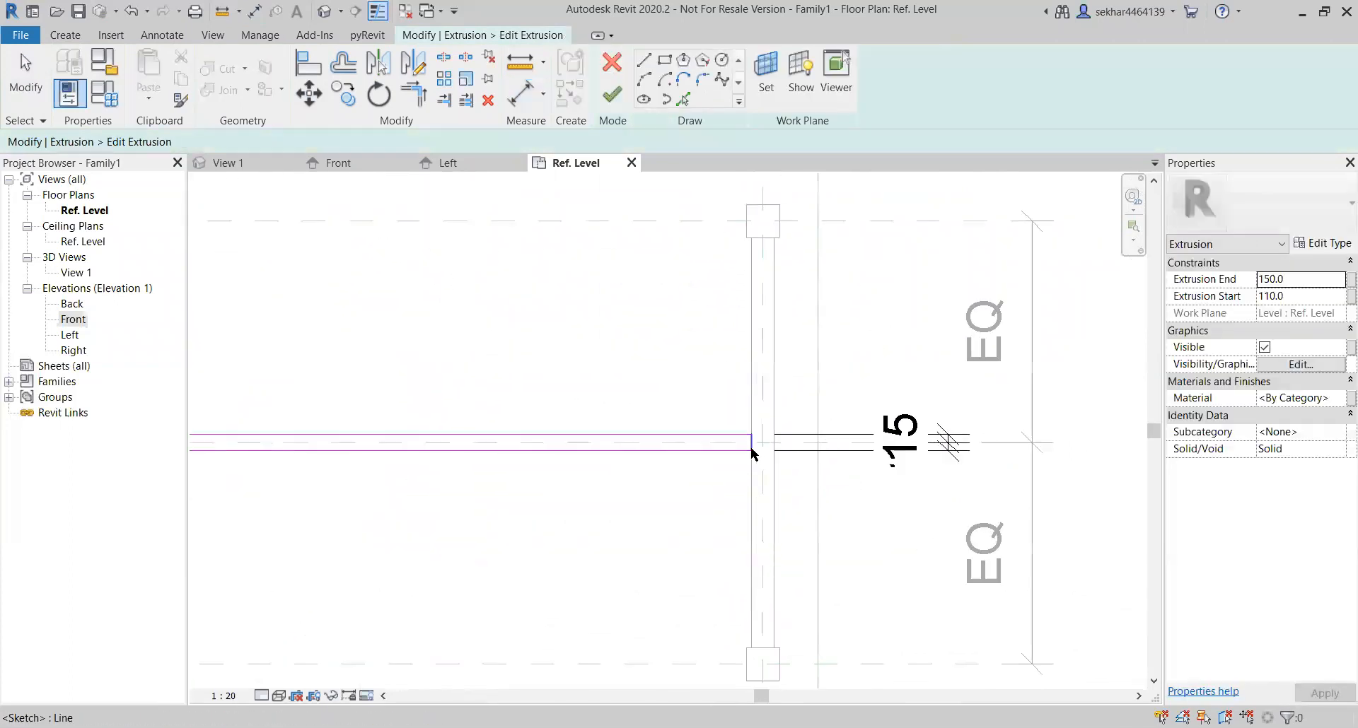
{"action": "key", "text": "l"}
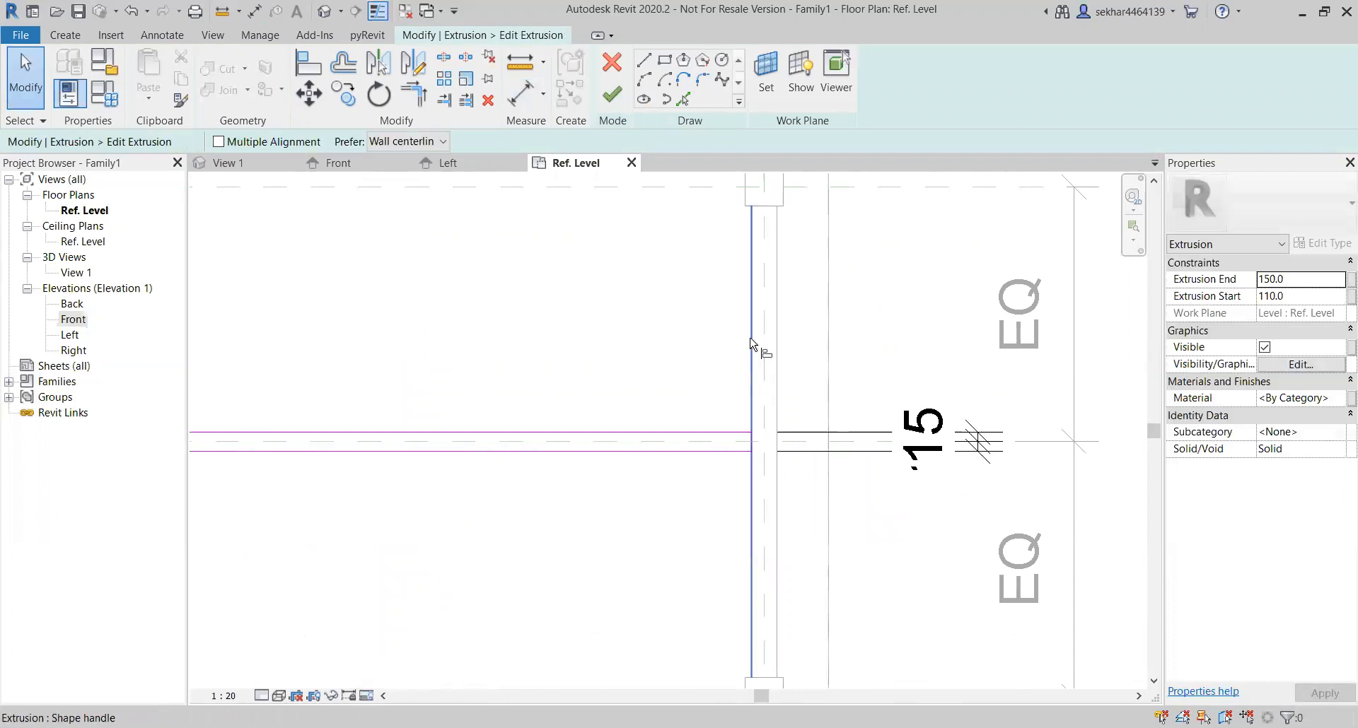
{"action": "left_click", "coordinate": [751, 445]}
{"action": "left_click", "coordinate": [751, 442]}
{"action": "left_click", "coordinate": [726, 418]}
{"action": "scroll", "coordinate": [902, 488], "scroll_direction": "down", "scroll_amount": 5}
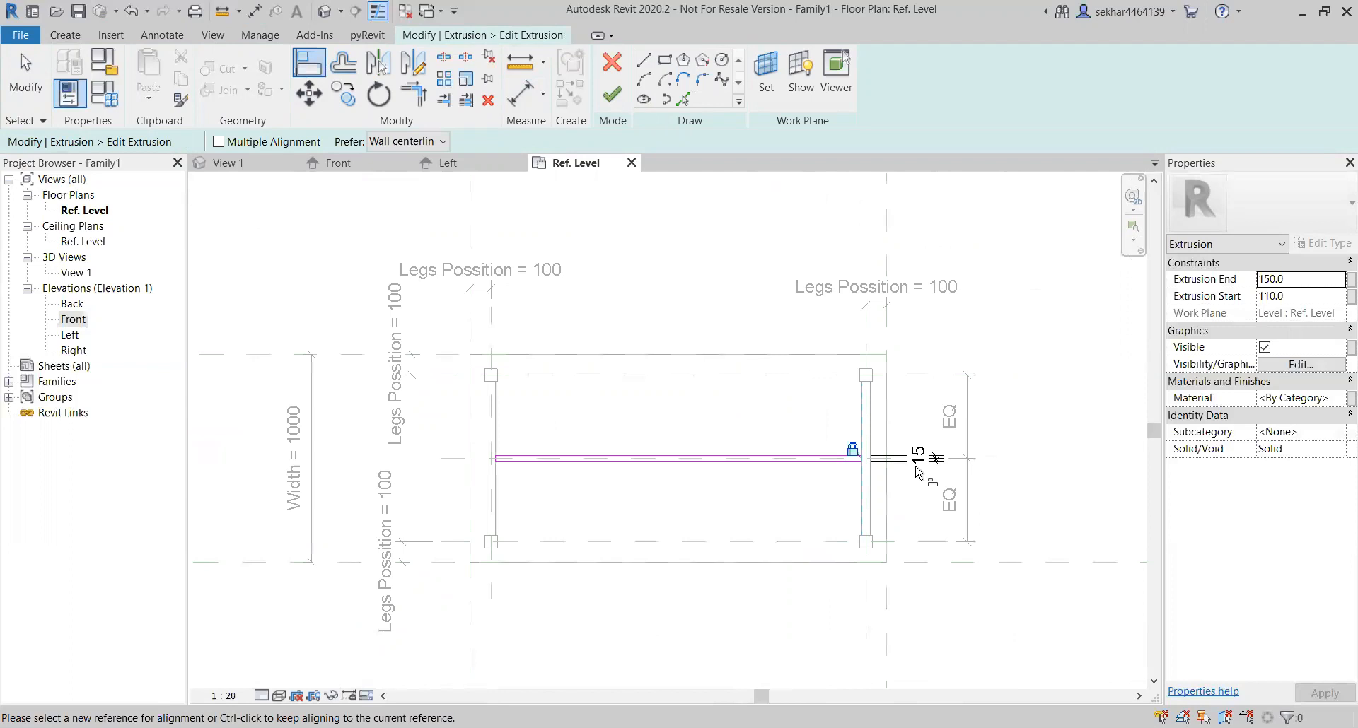
{"action": "scroll", "coordinate": [561, 471], "scroll_direction": "up", "scroll_amount": 5}
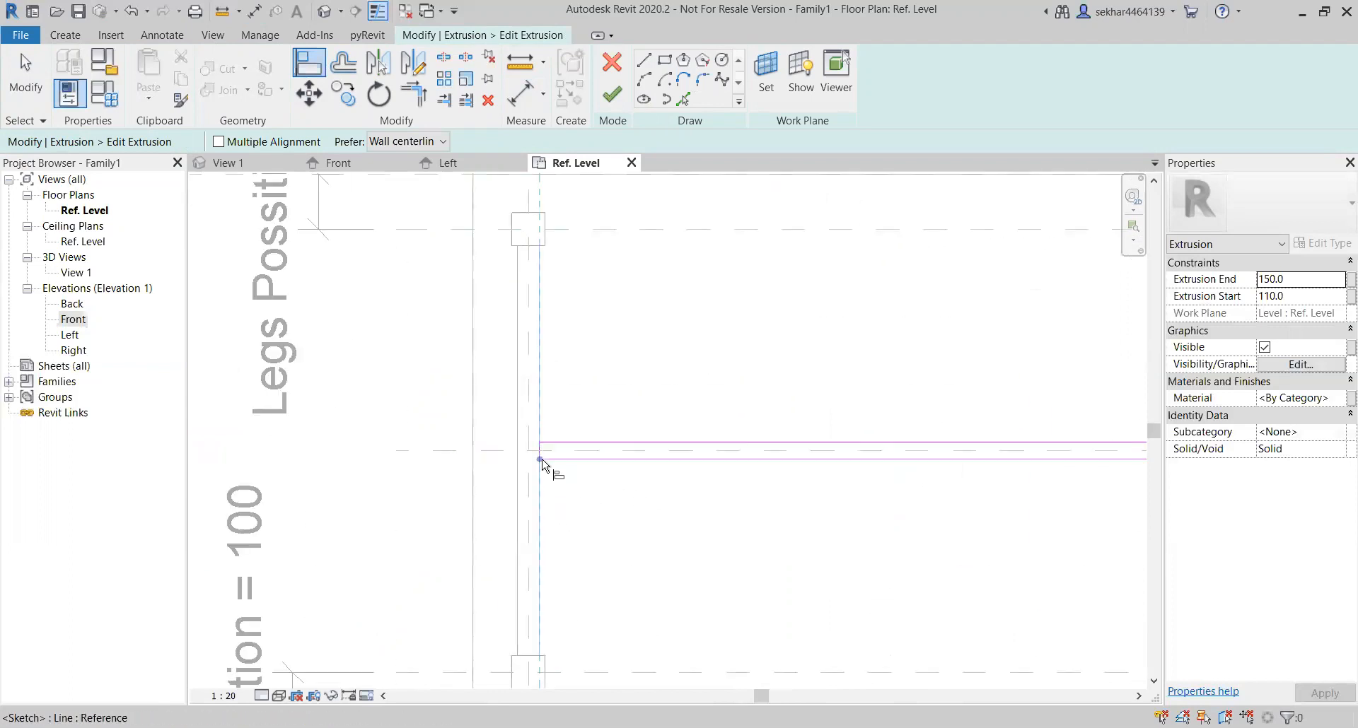
{"action": "scroll", "coordinate": [545, 461], "scroll_direction": "up", "scroll_amount": 4}
{"action": "left_click", "coordinate": [540, 454]}
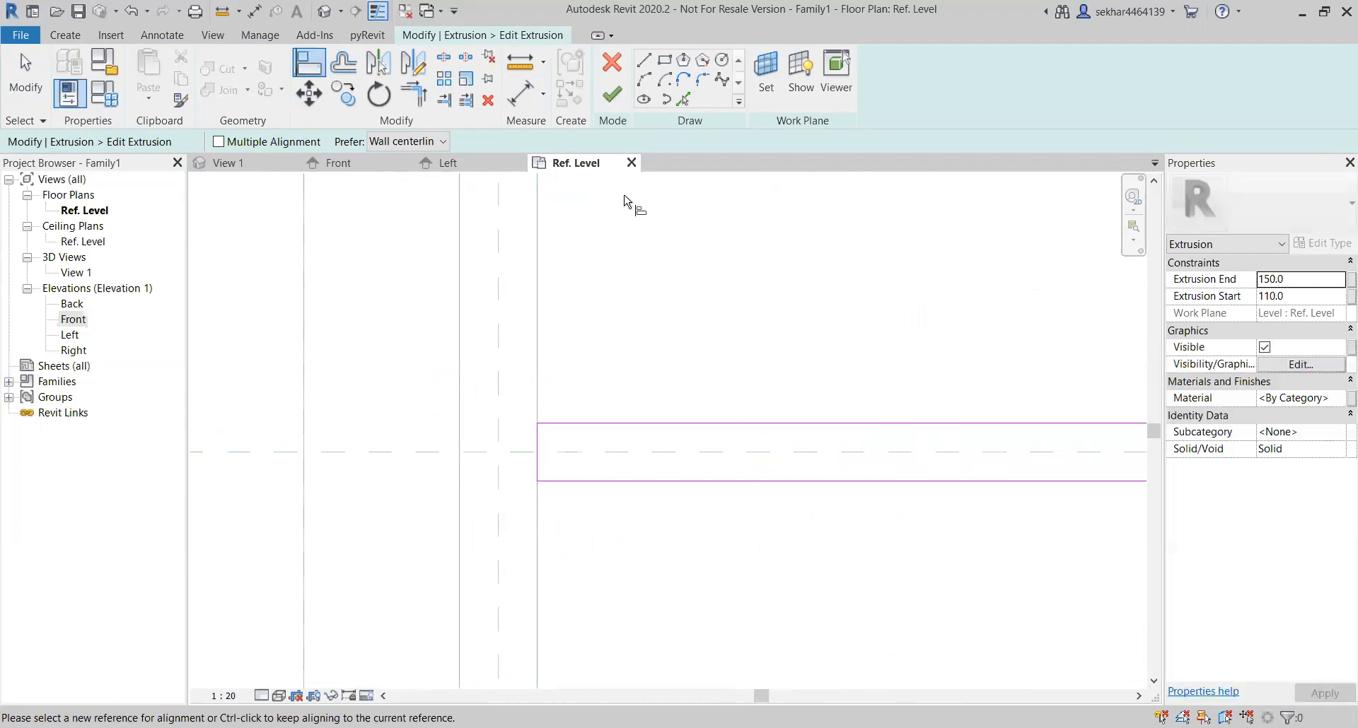
{"action": "left_click", "coordinate": [613, 94]}
{"action": "scroll", "coordinate": [600, 536], "scroll_direction": "down", "scroll_amount": 4}
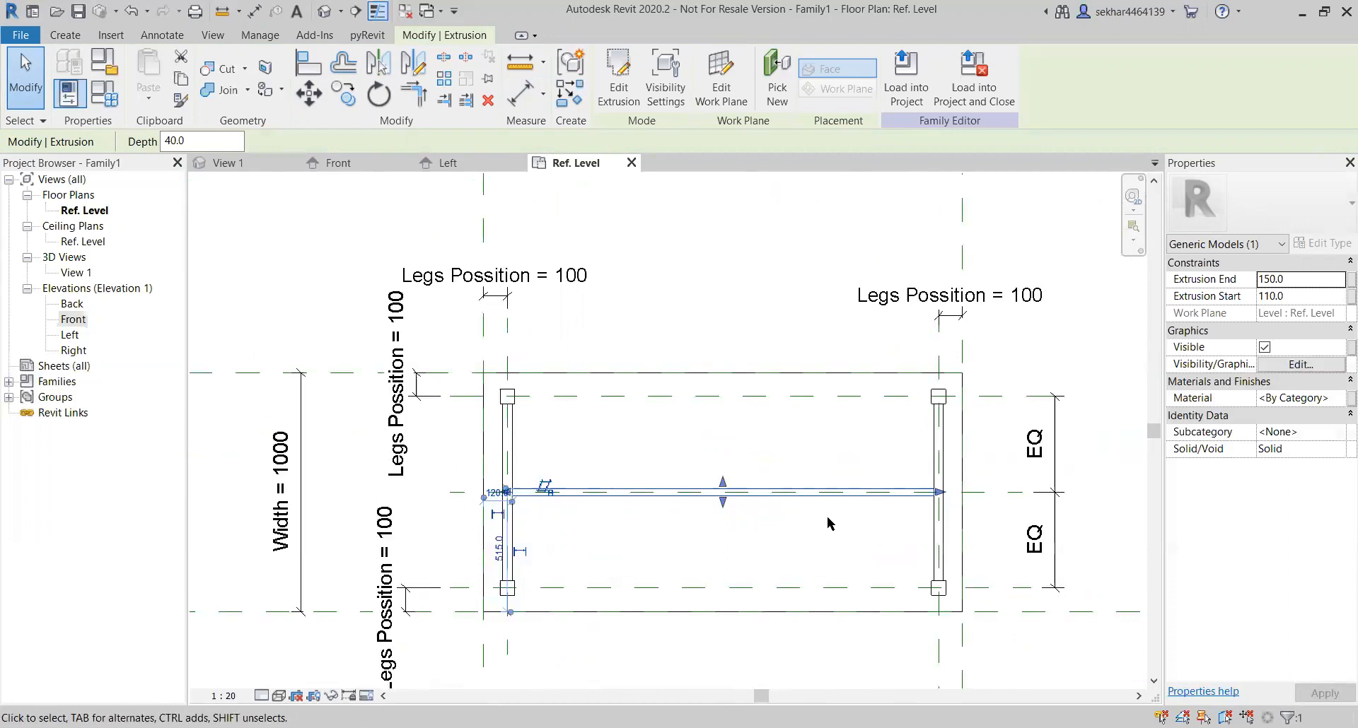
Step: Set the middle crossbar's extrusion start to 115 and its extrusion end to 145
{"action": "scroll", "coordinate": [942, 492], "scroll_direction": "up", "scroll_amount": 5}
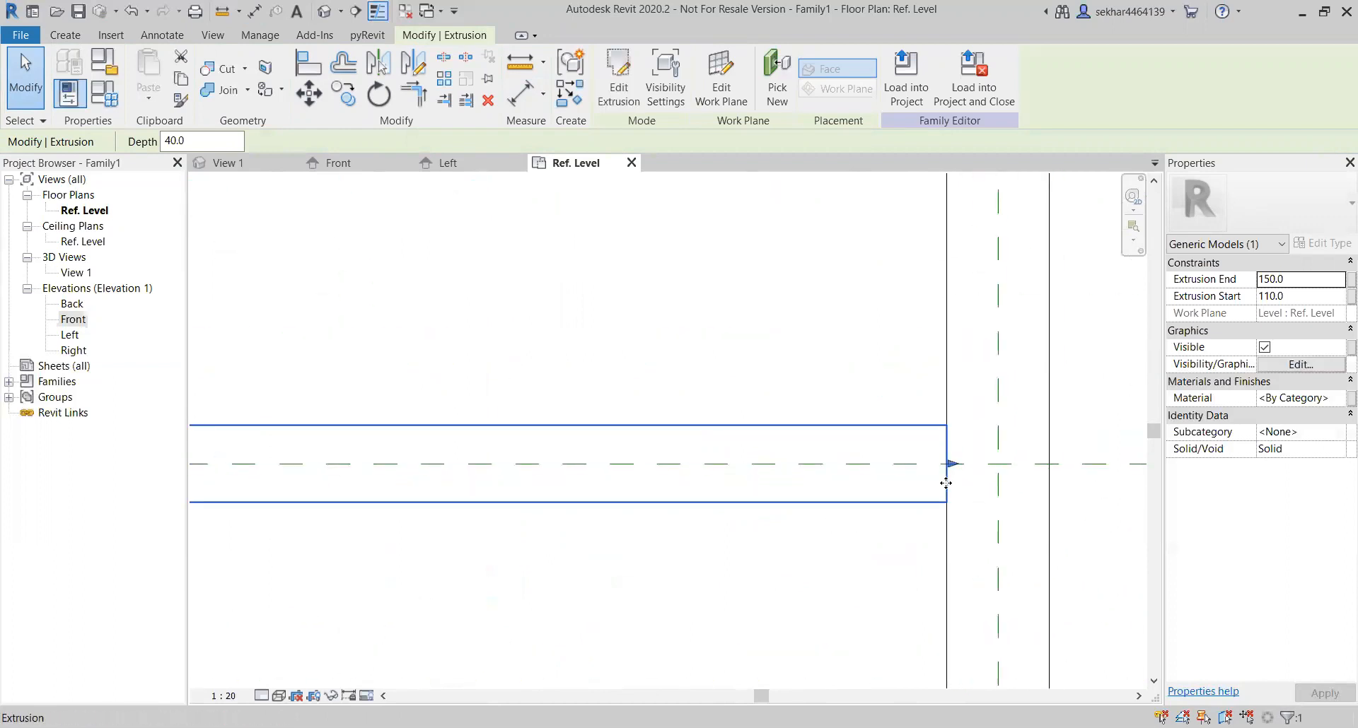
{"action": "left_click", "coordinate": [1312, 298]}
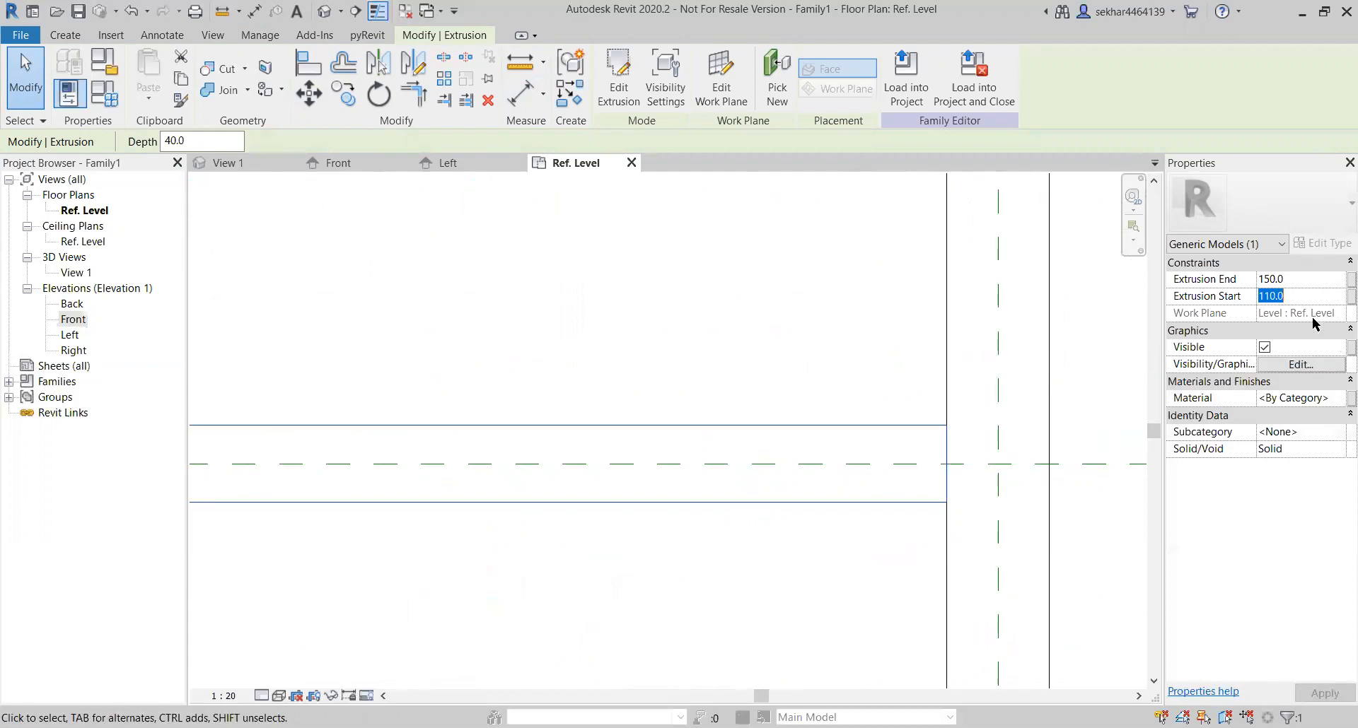
{"action": "type", "text": "115"}
{"action": "left_click", "coordinate": [1316, 279]}
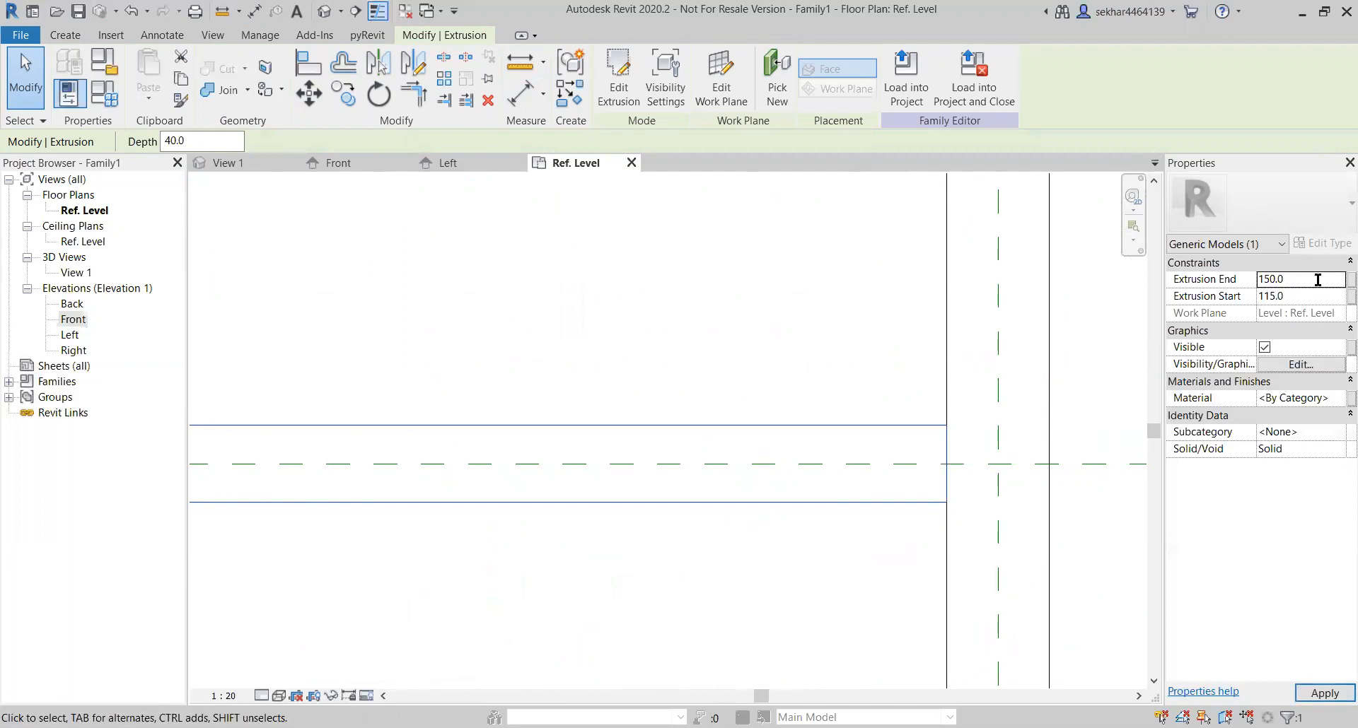
{"action": "type", "text": "1"}
{"action": "left_click", "coordinate": [1305, 298]}
{"action": "left_click", "coordinate": [1334, 696]}
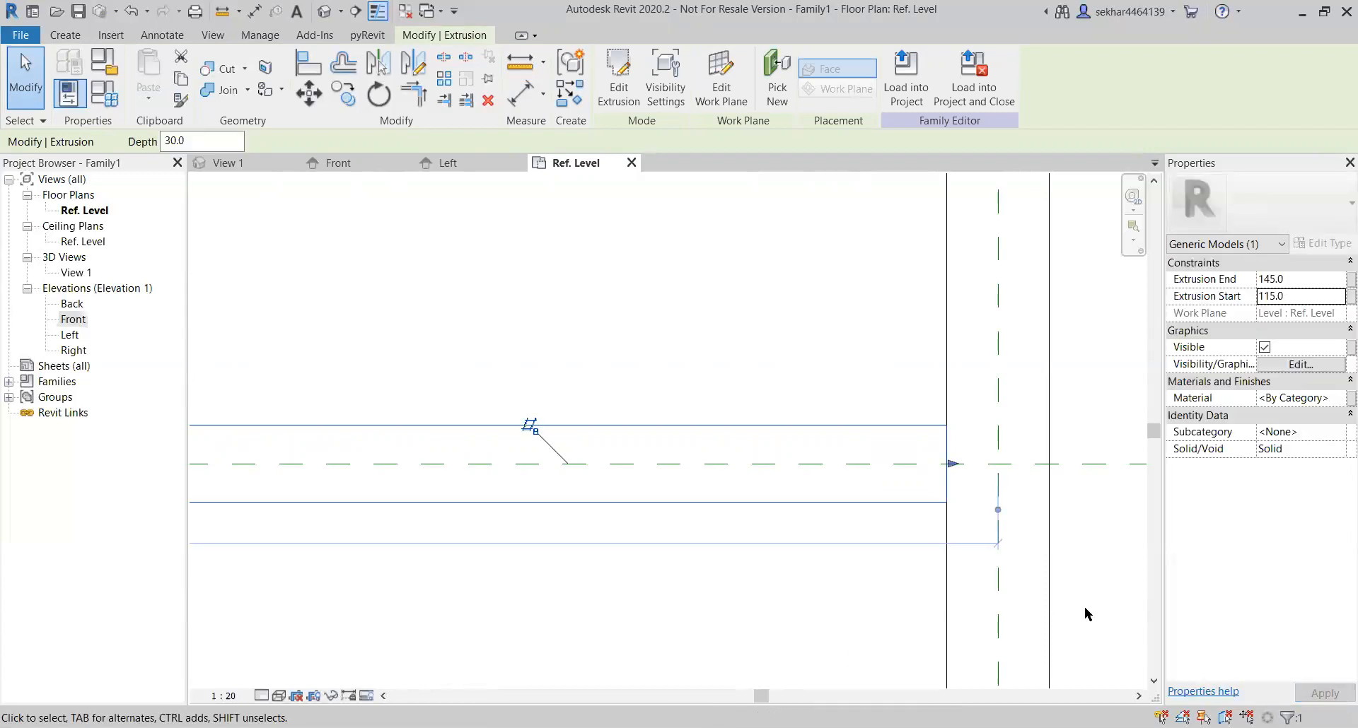
{"action": "left_click", "coordinate": [889, 585]}
{"action": "scroll", "coordinate": [884, 584], "scroll_direction": "down", "scroll_amount": 4}
{"action": "middle_click_drag", "start_coordinate": [891, 601], "coordinate": [911, 555]}
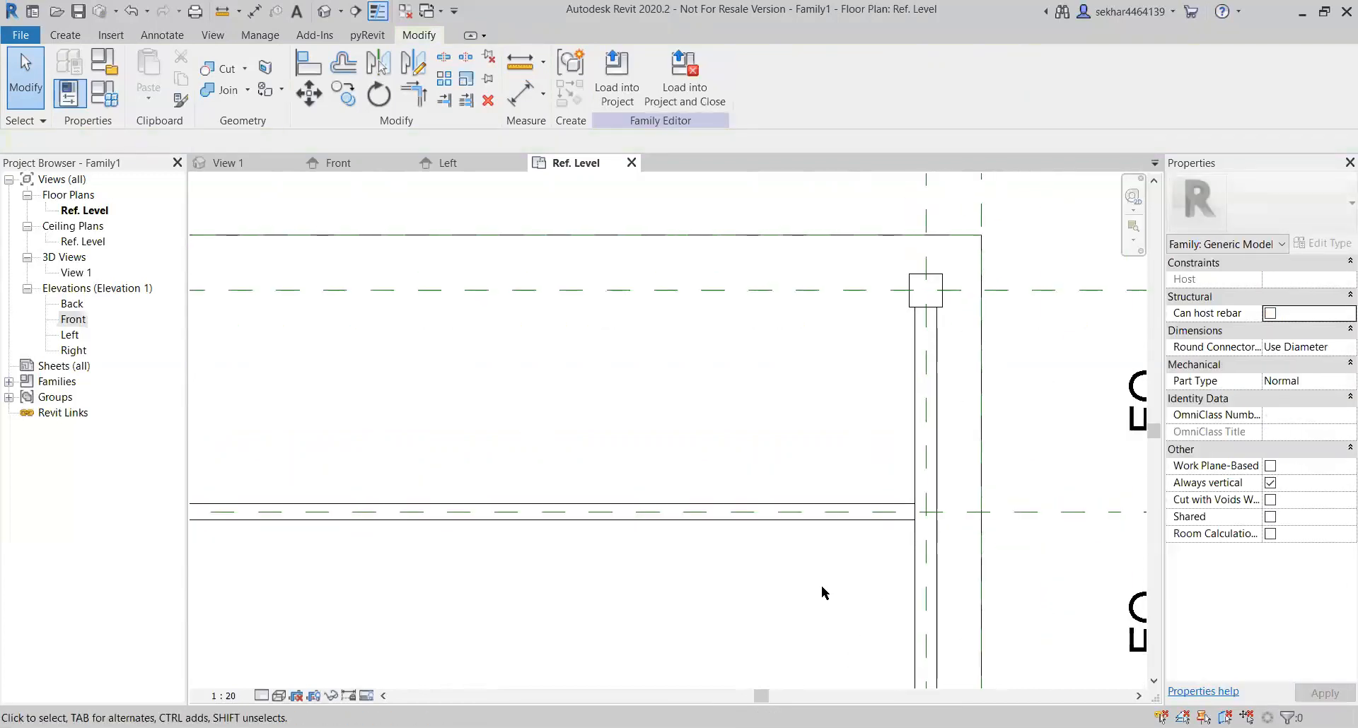
Step: Open the default 3D view, shade the model and examine the table from its back side
{"action": "left_click", "coordinate": [324, 11]}
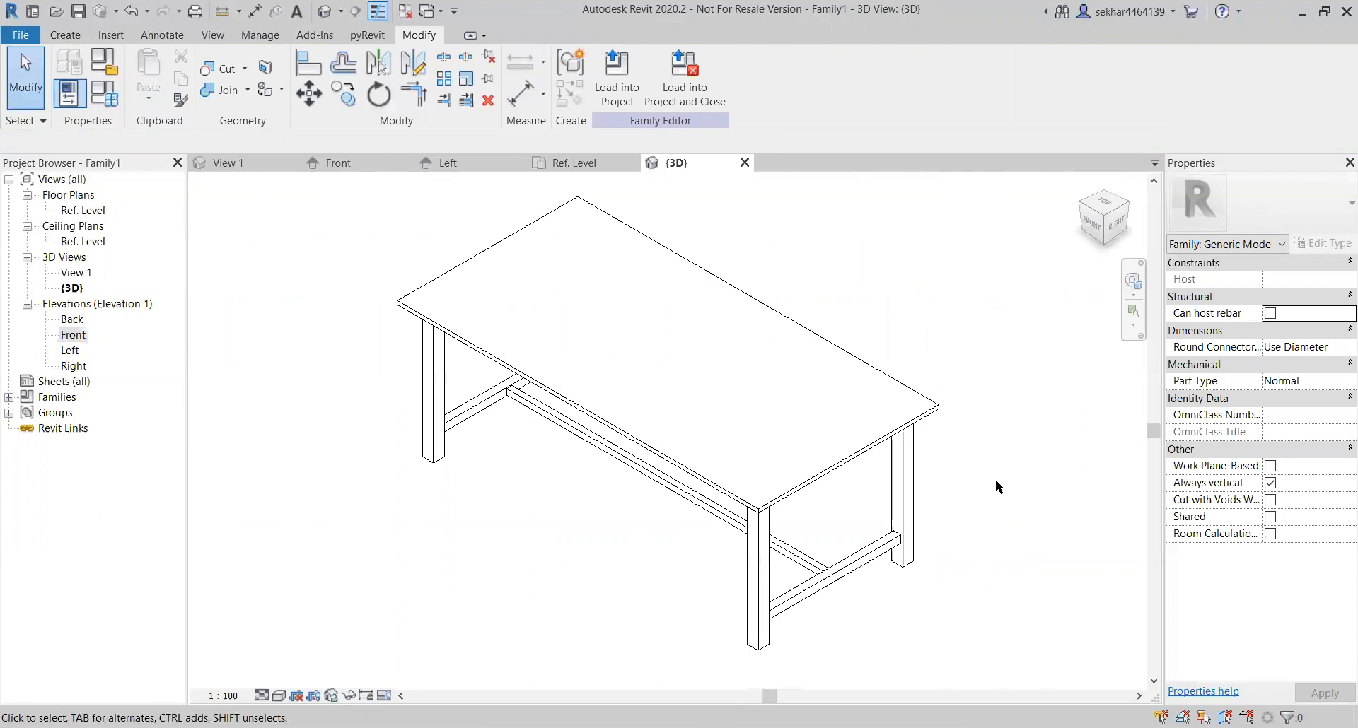
{"action": "key", "text": "s"}
{"action": "key", "text": "d"}
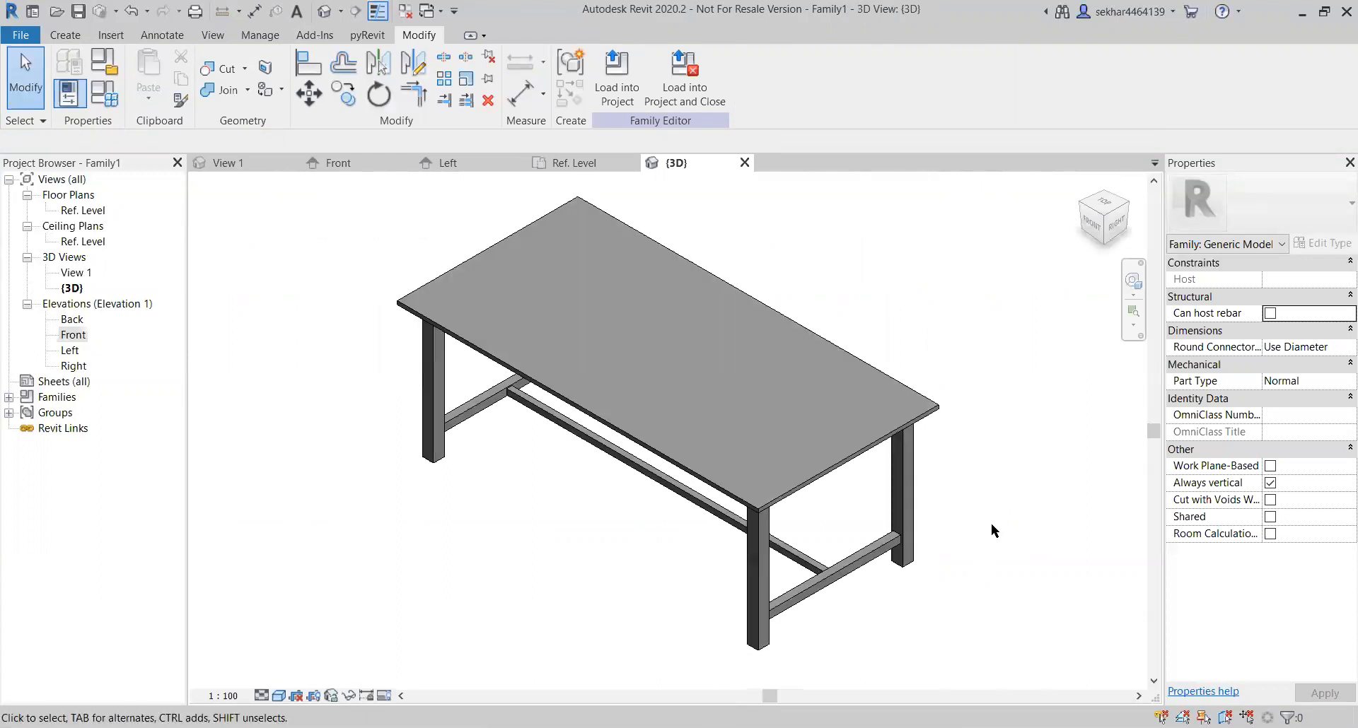
{"action": "middle_click_drag", "start_coordinate": [969, 549], "coordinate": [663, 463], "text": "shift"}
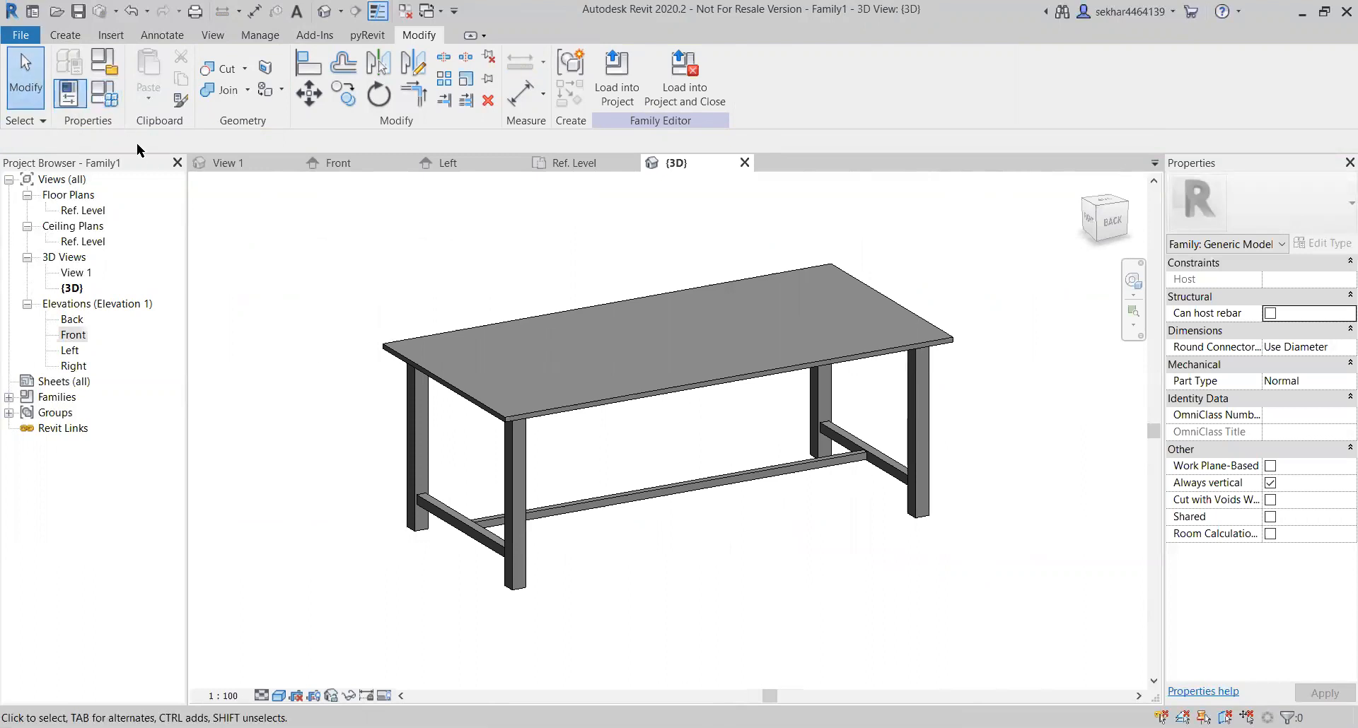
Step: Flex the table with a Lenght of 1500 and a Width of 750, and restore its original size
{"action": "left_click", "coordinate": [104, 92]}
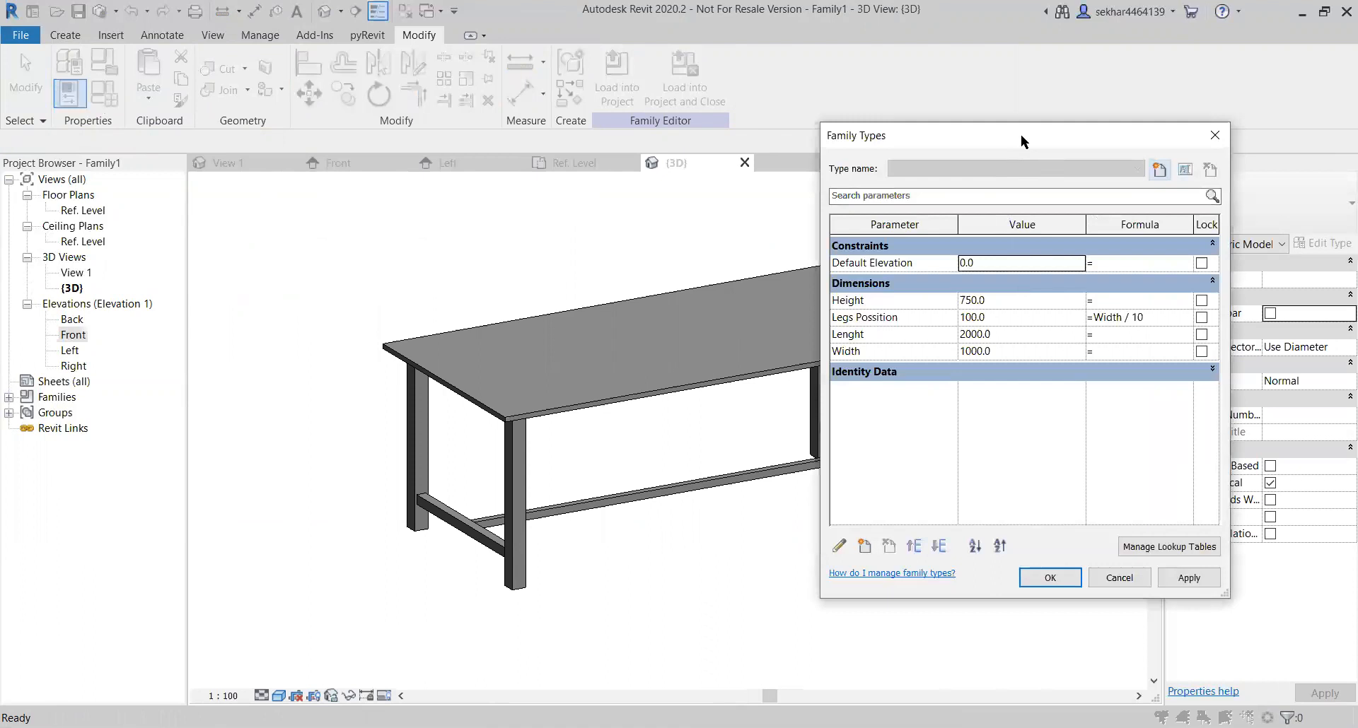
{"action": "left_click_drag", "start_coordinate": [1020, 134], "coordinate": [223, 121]}
{"action": "left_click", "coordinate": [223, 315]}
{"action": "type", "text": "1500"}
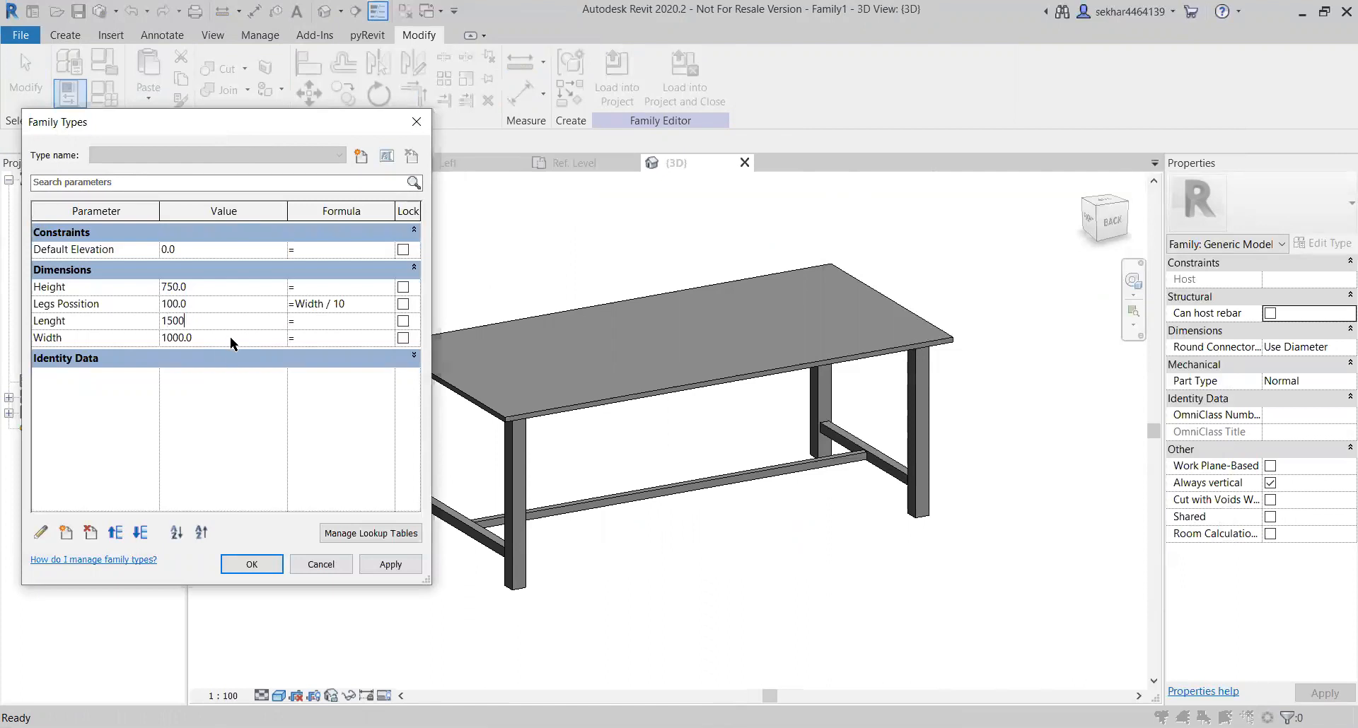
{"action": "left_click", "coordinate": [228, 338]}
{"action": "type", "text": "75"}
{"action": "left_click", "coordinate": [391, 564]}
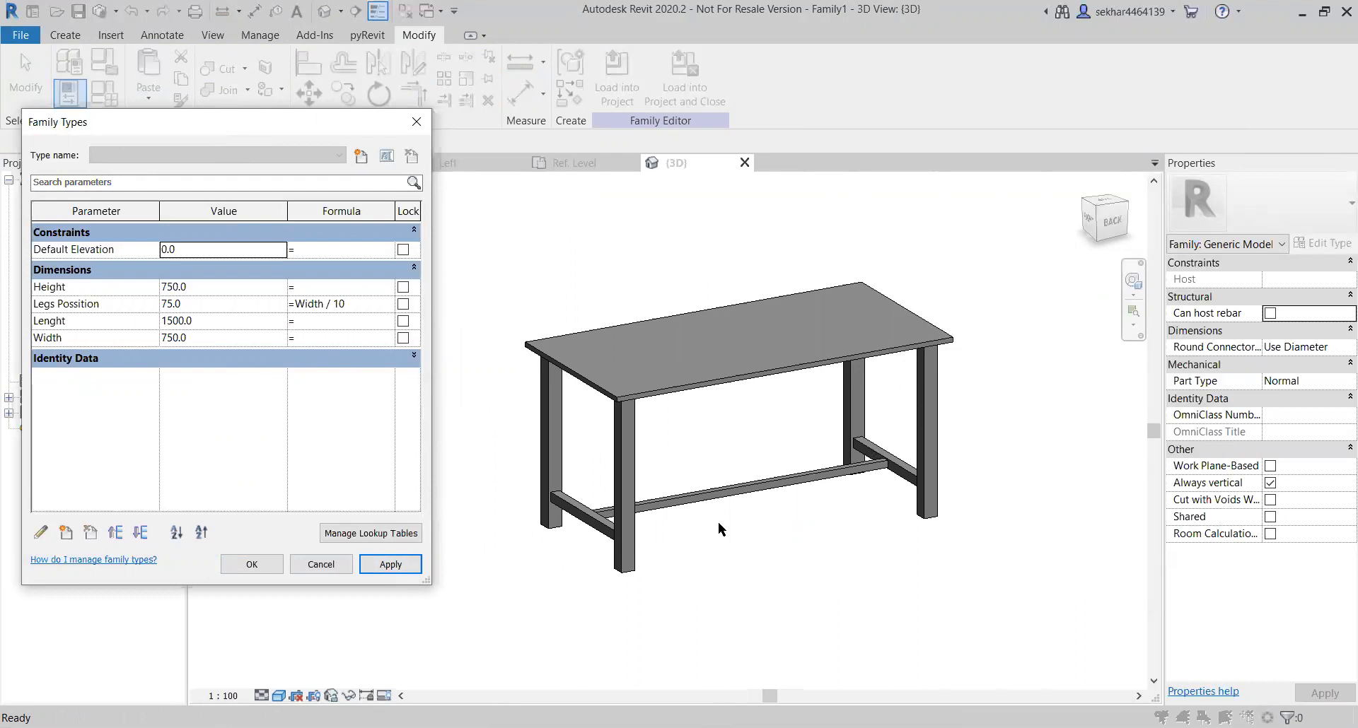
{"action": "left_click", "coordinate": [261, 564]}
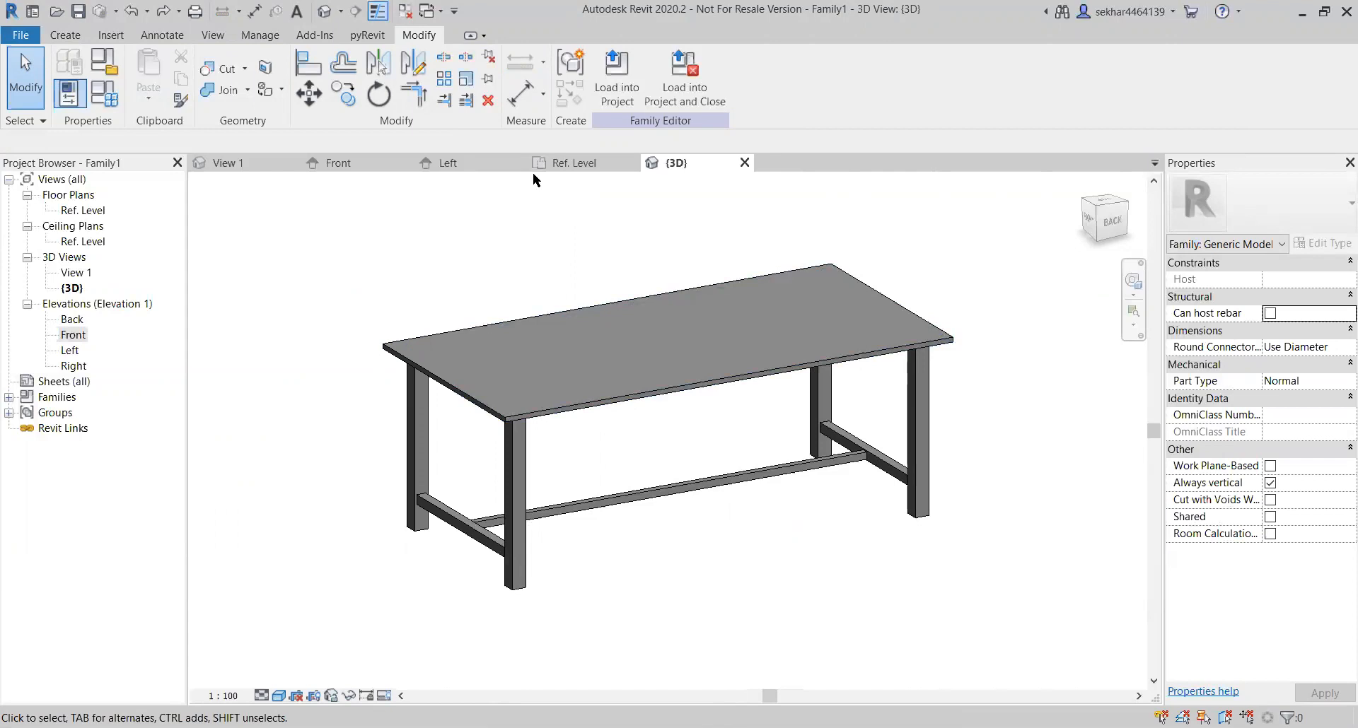
Step: Return to the Ref. Level plan and browse the family library to the Furniture folder's Seating subfolder
{"action": "left_click", "coordinate": [559, 164]}
{"action": "scroll", "coordinate": [727, 545], "scroll_direction": "down", "scroll_amount": 5}
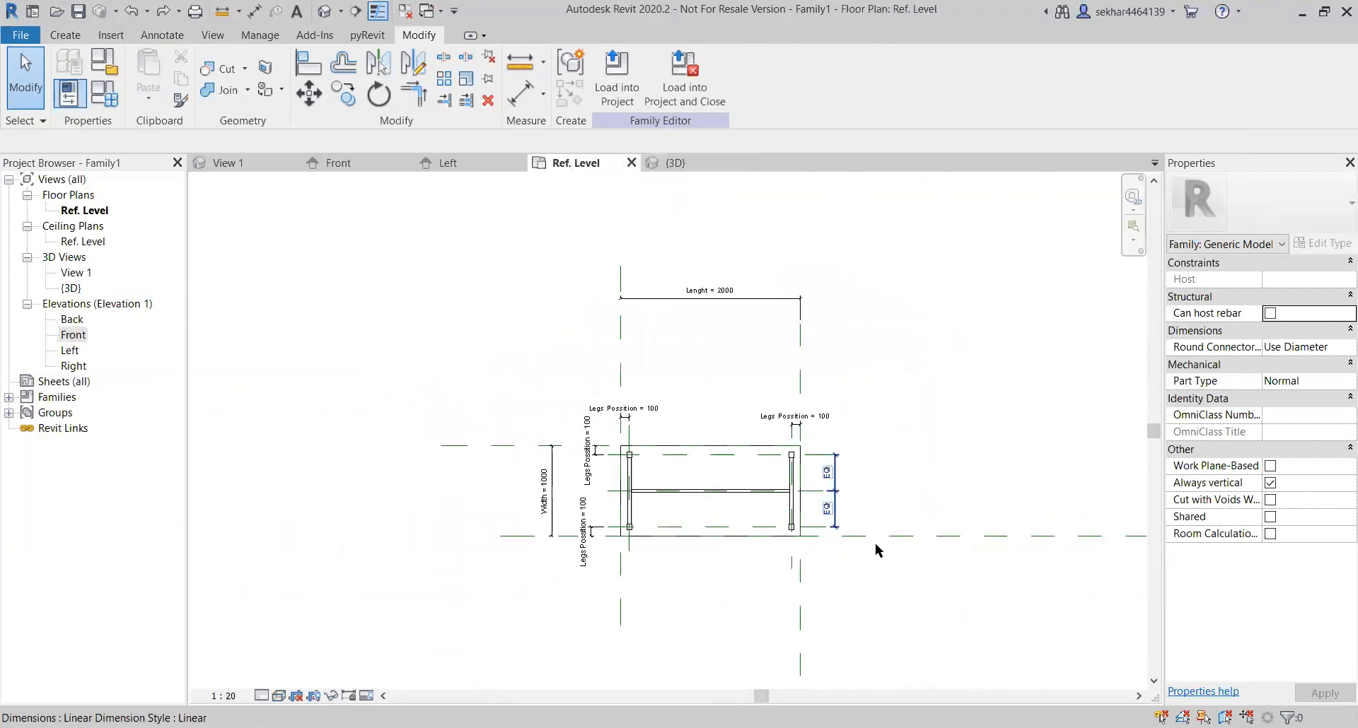
{"action": "middle_click_drag", "start_coordinate": [877, 550], "coordinate": [763, 467]}
{"action": "middle_click_drag", "start_coordinate": [783, 396], "coordinate": [812, 467]}
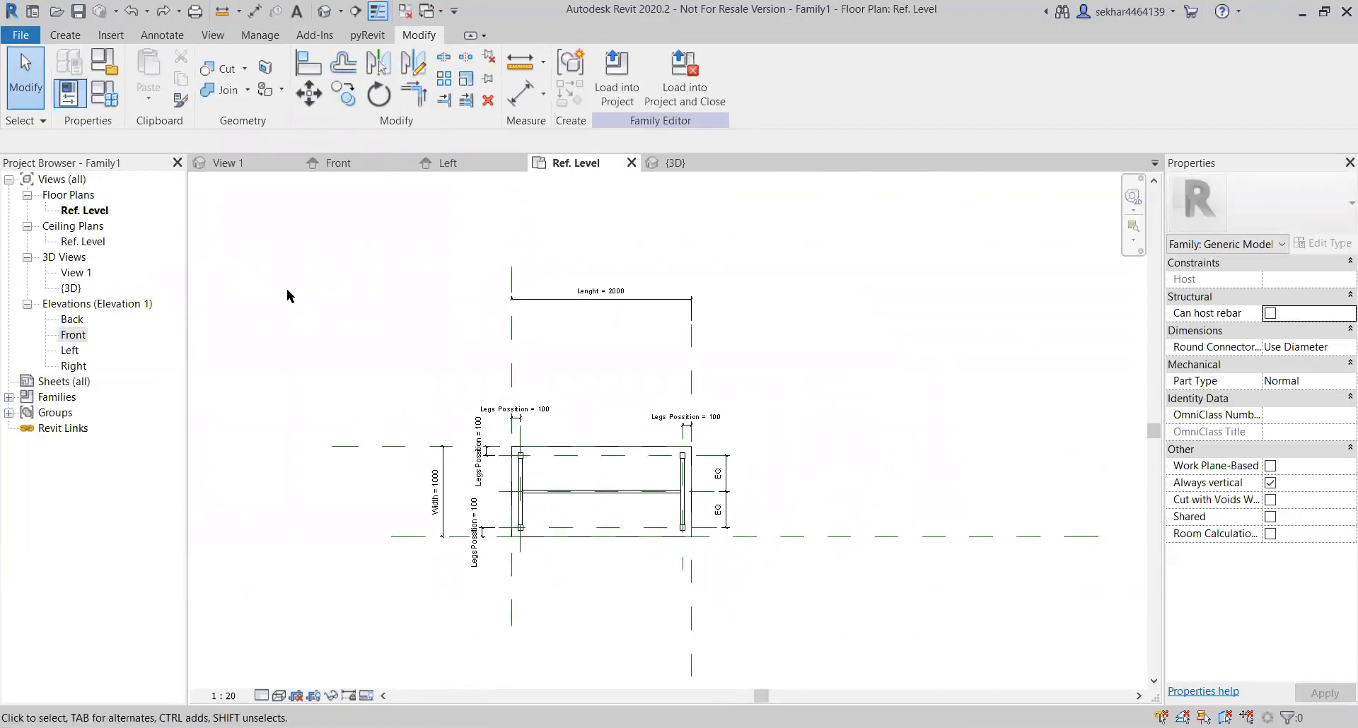
{"action": "left_click", "coordinate": [104, 34]}
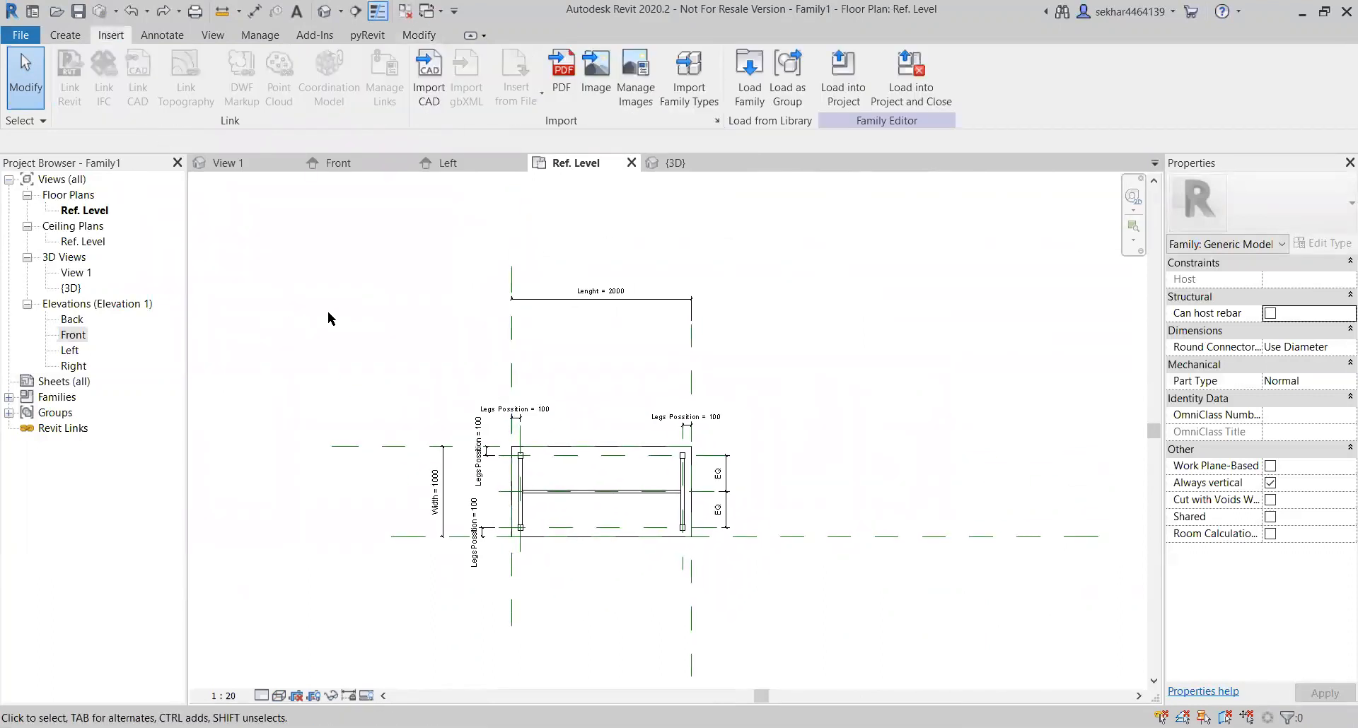
{"action": "left_click", "coordinate": [744, 83]}
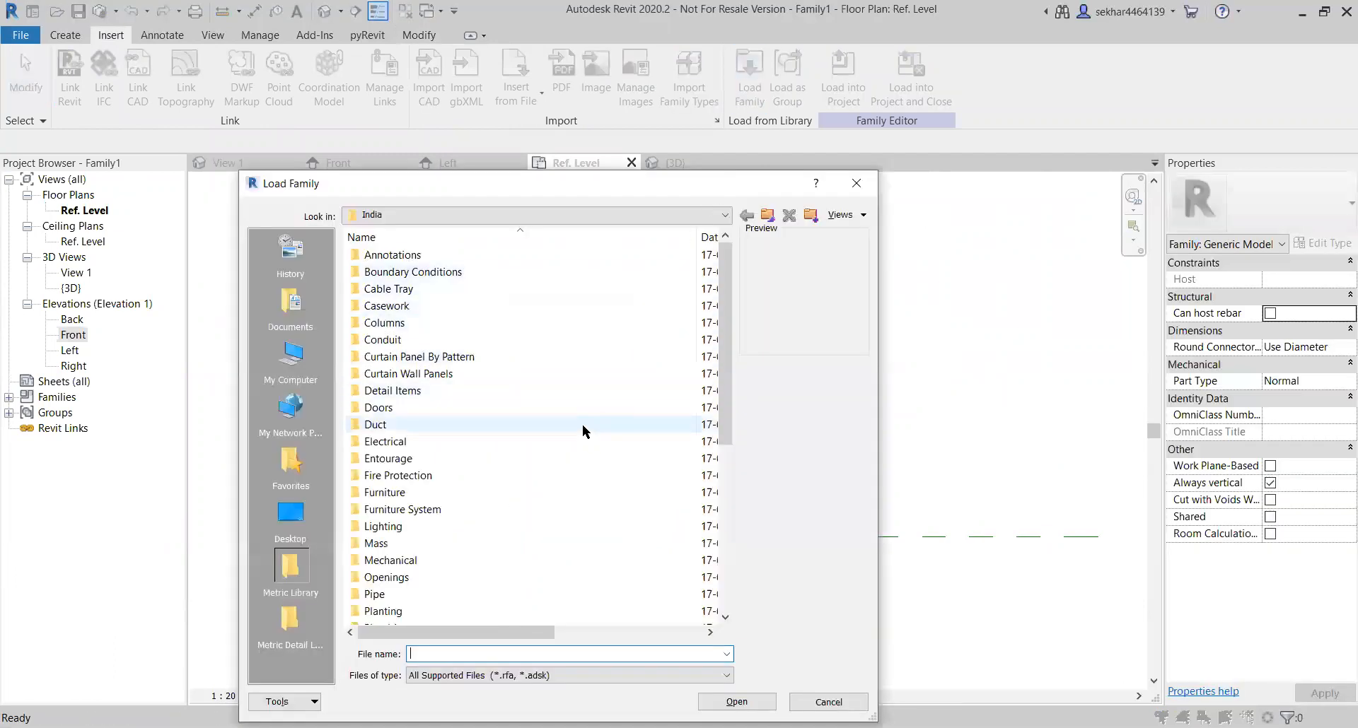
{"action": "double_click", "coordinate": [561, 492]}
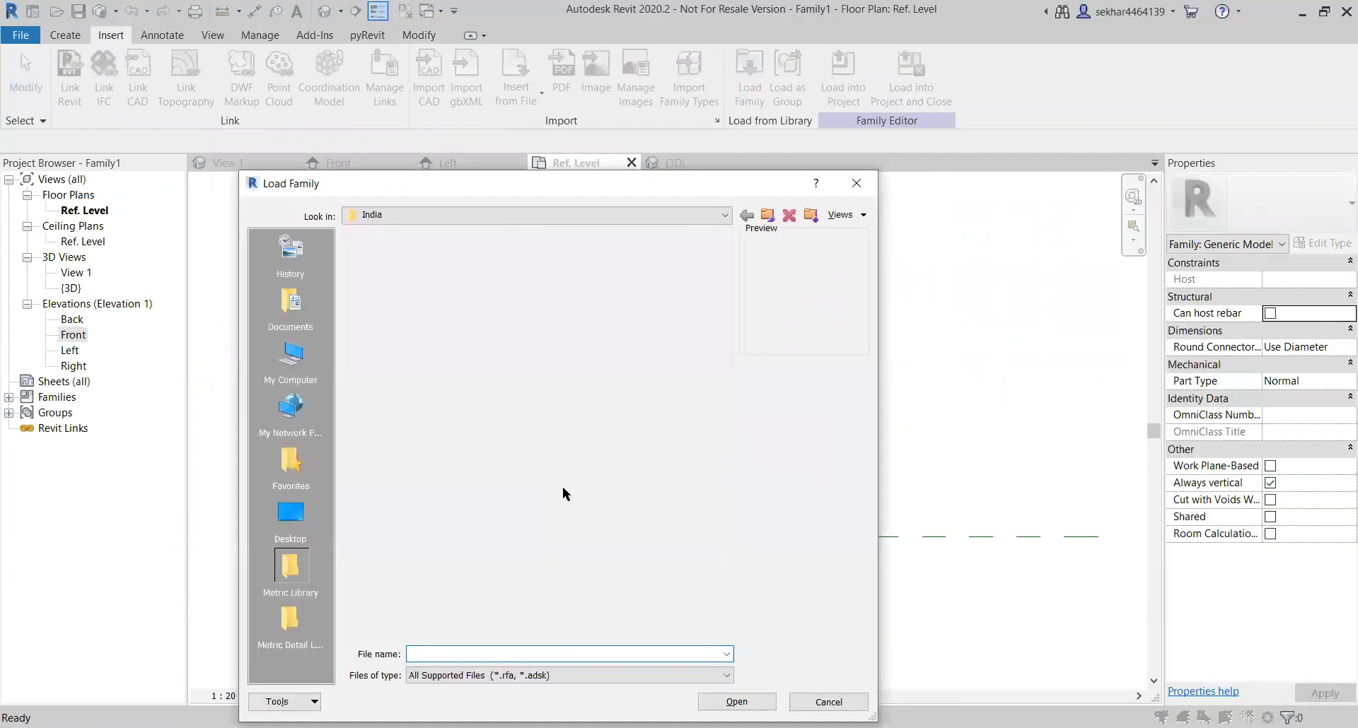
{"action": "double_click", "coordinate": [452, 273]}
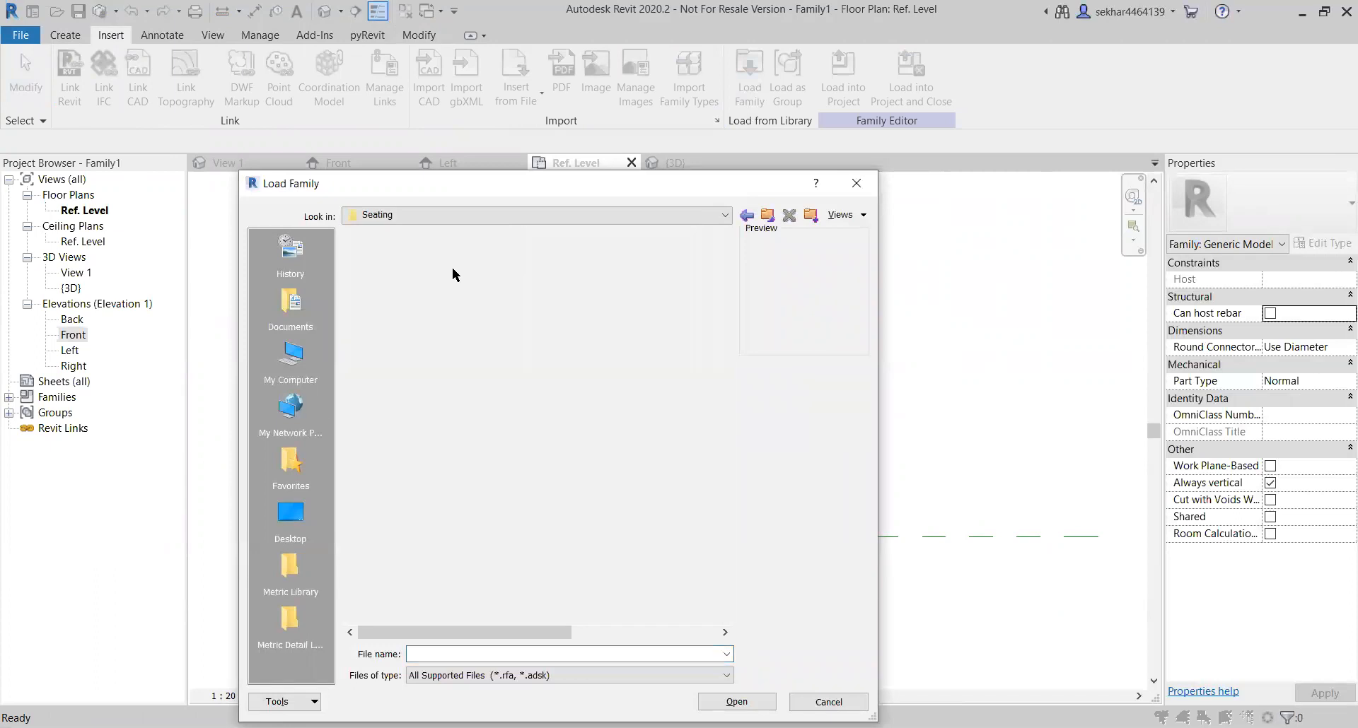
Step: Go through the previews of the seating families and load M_Chair-Task.rfa into the family
{"action": "left_click", "coordinate": [459, 258]}
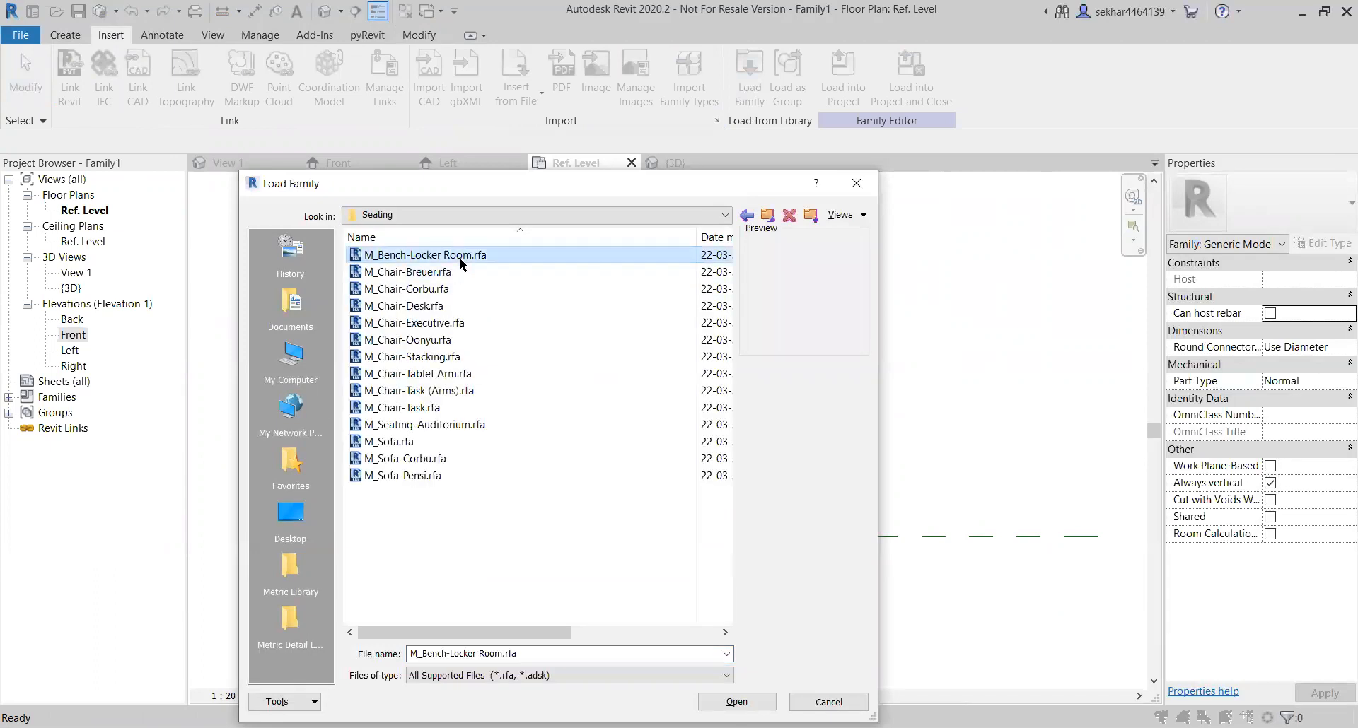
{"action": "key", "text": "Down"}
{"action": "key", "text": "Down"}
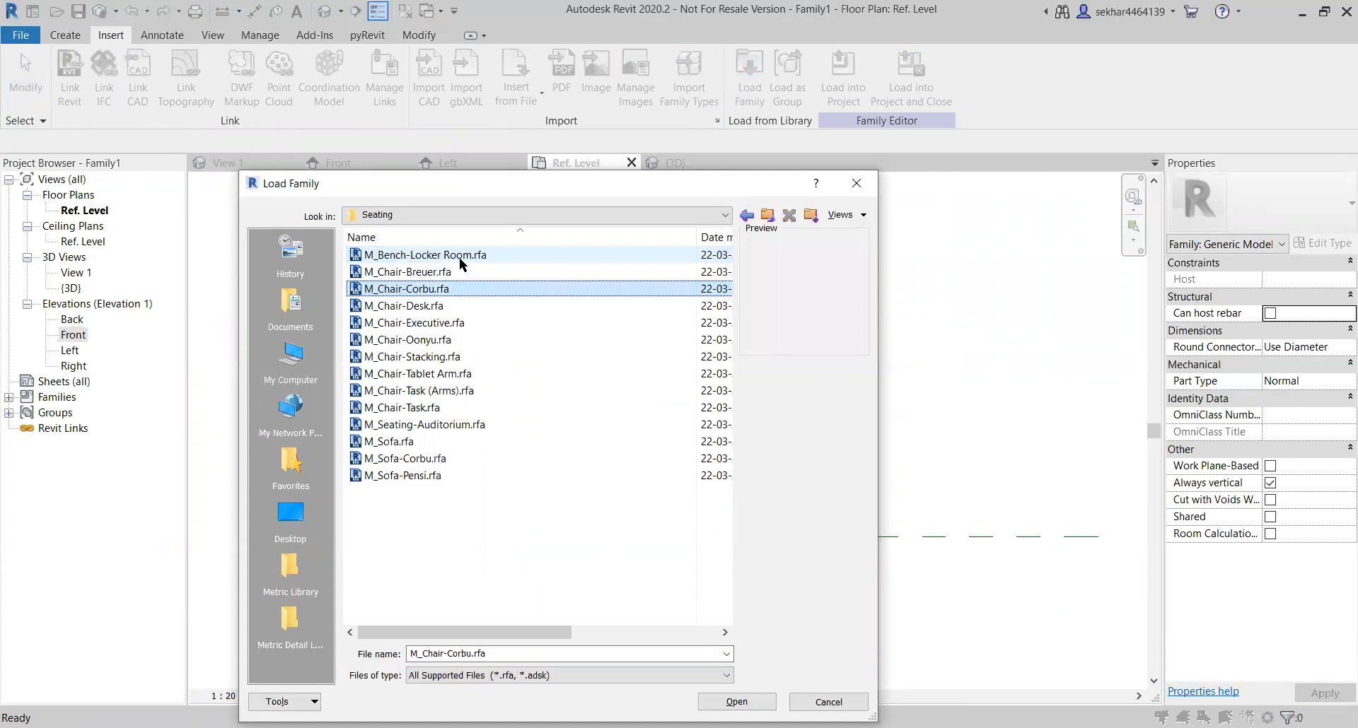
{"action": "key", "text": "Down"}
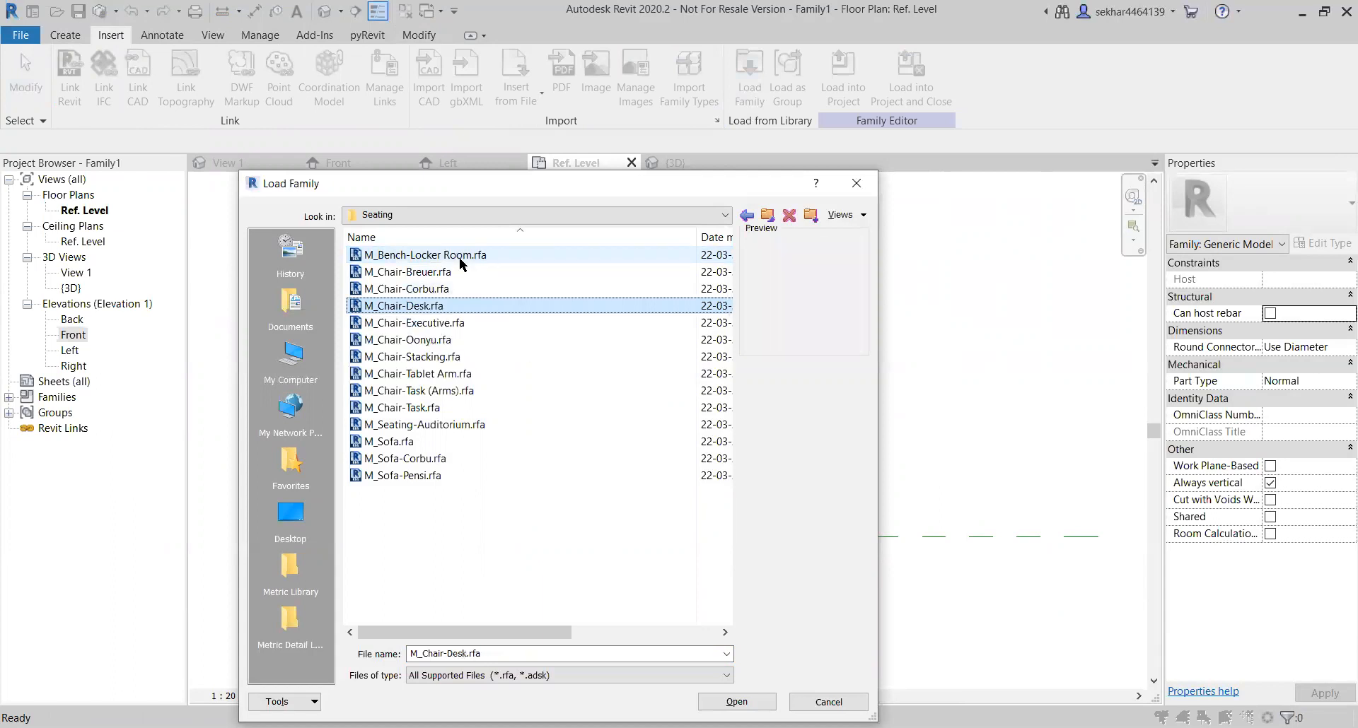
{"action": "key", "text": "Down"}
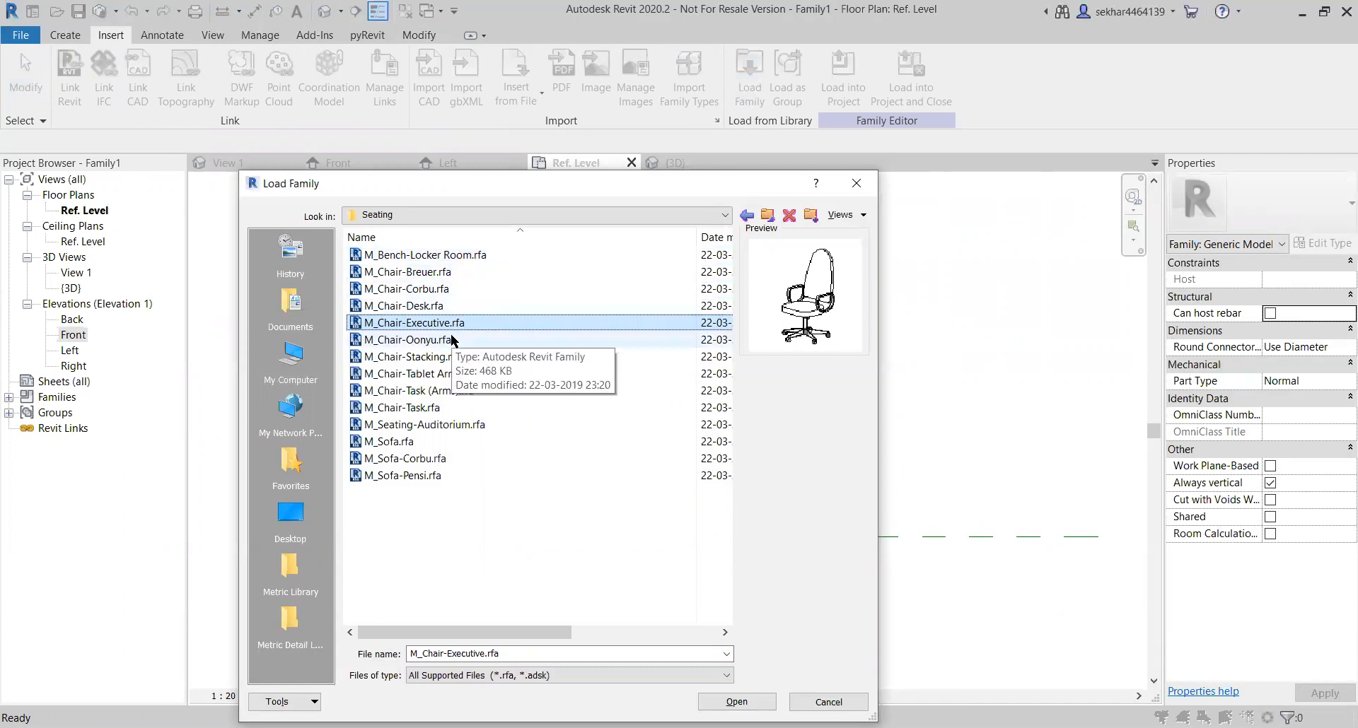
{"action": "key", "text": "Down"}
{"action": "key", "text": "Down"}
{"action": "key", "text": "Down"}
{"action": "key", "text": "Down"}
{"action": "key", "text": "Return"}
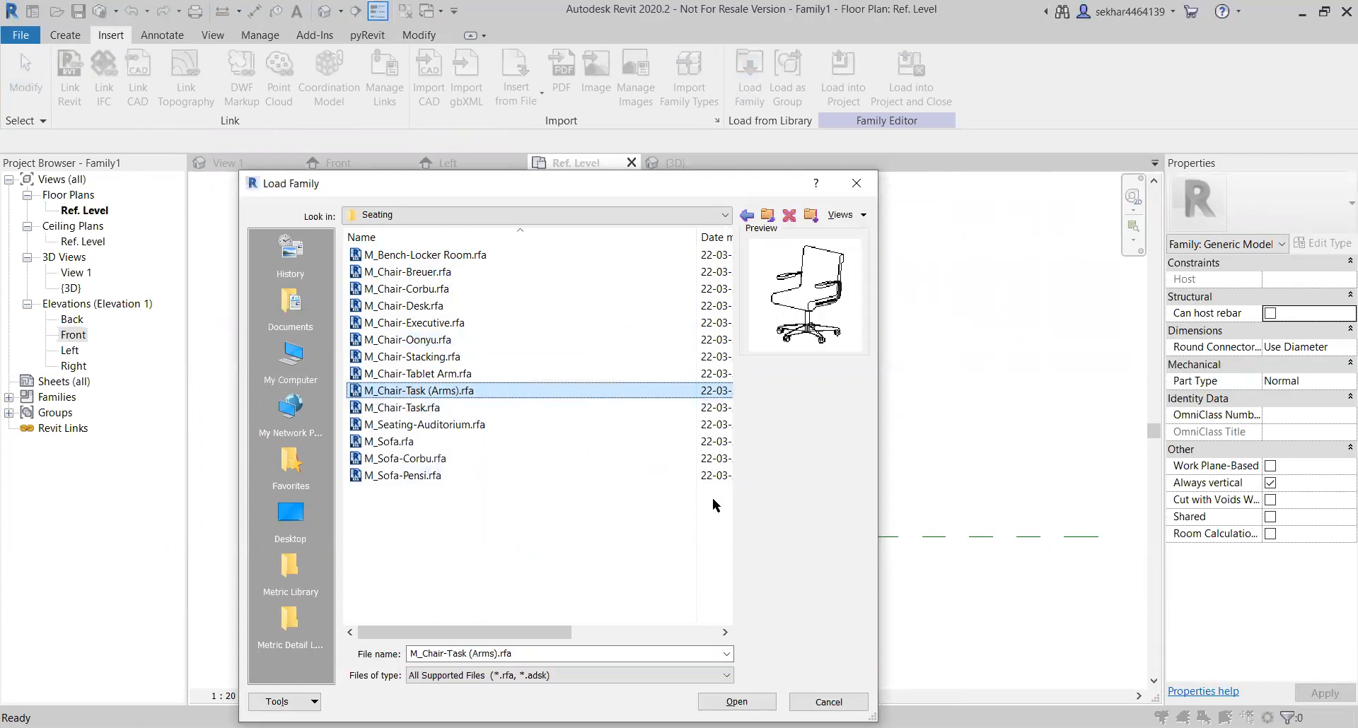
{"action": "key", "text": "Down"}
{"action": "key", "text": "Down"}
{"action": "key", "text": "Up"}
{"action": "key", "text": "Up"}
{"action": "key", "text": "Down"}
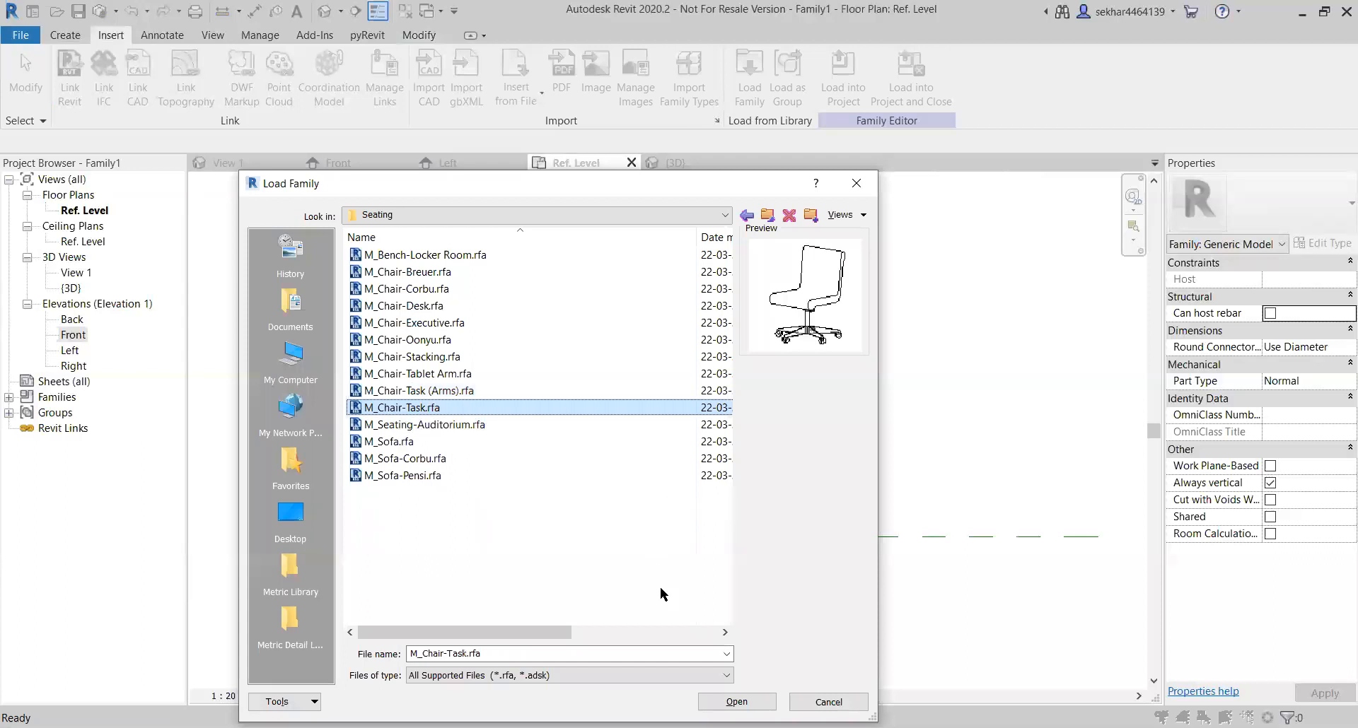
{"action": "left_click", "coordinate": [738, 702]}
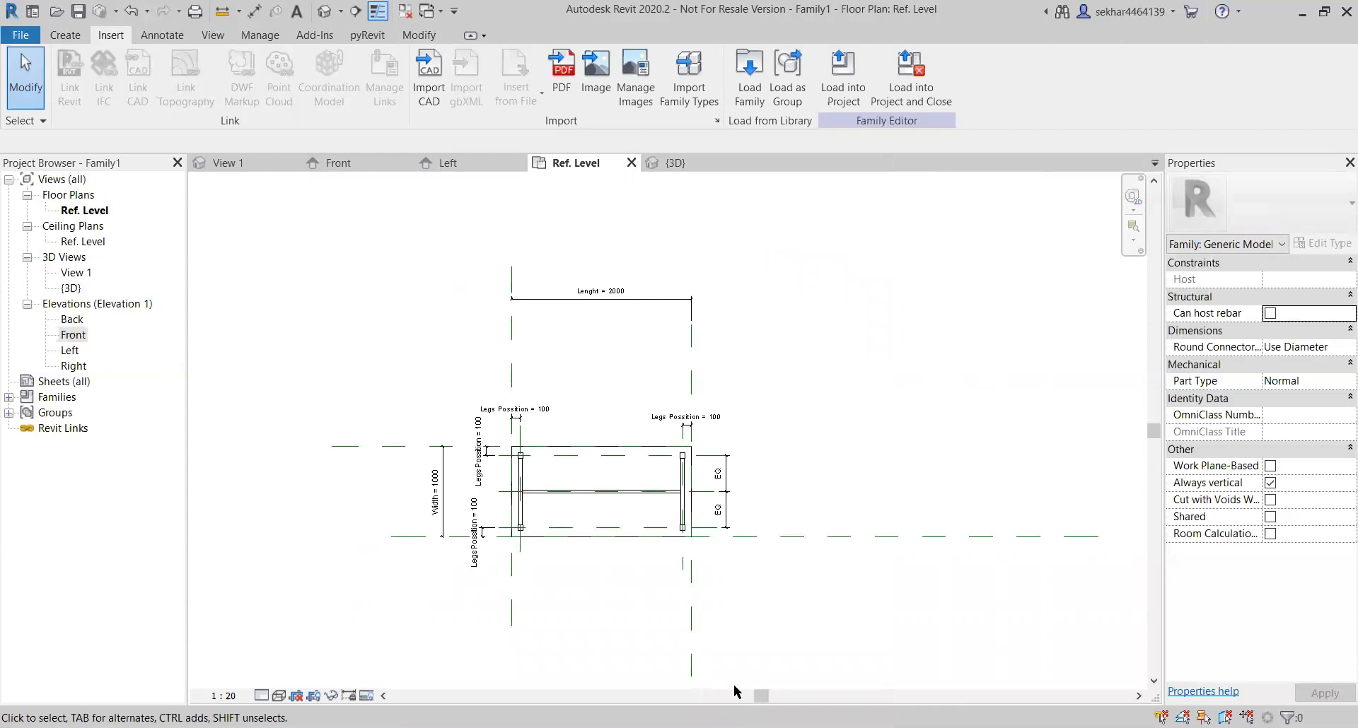
Step: Place an M_Chair-Task chair at the table's upper long edge, backrest facing outwards, about 430 from the left reference plane
{"action": "left_click", "coordinate": [9, 398]}
{"action": "left_click", "coordinate": [27, 428]}
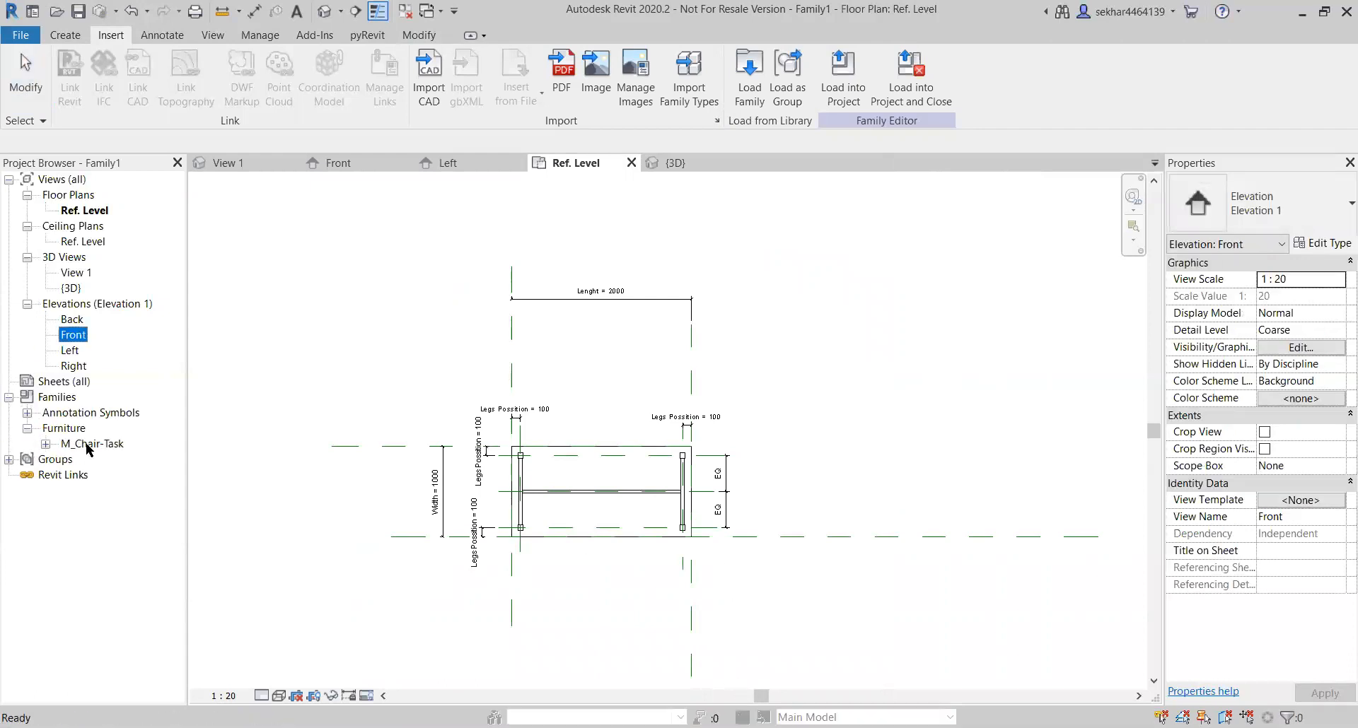
{"action": "left_click", "coordinate": [76, 444]}
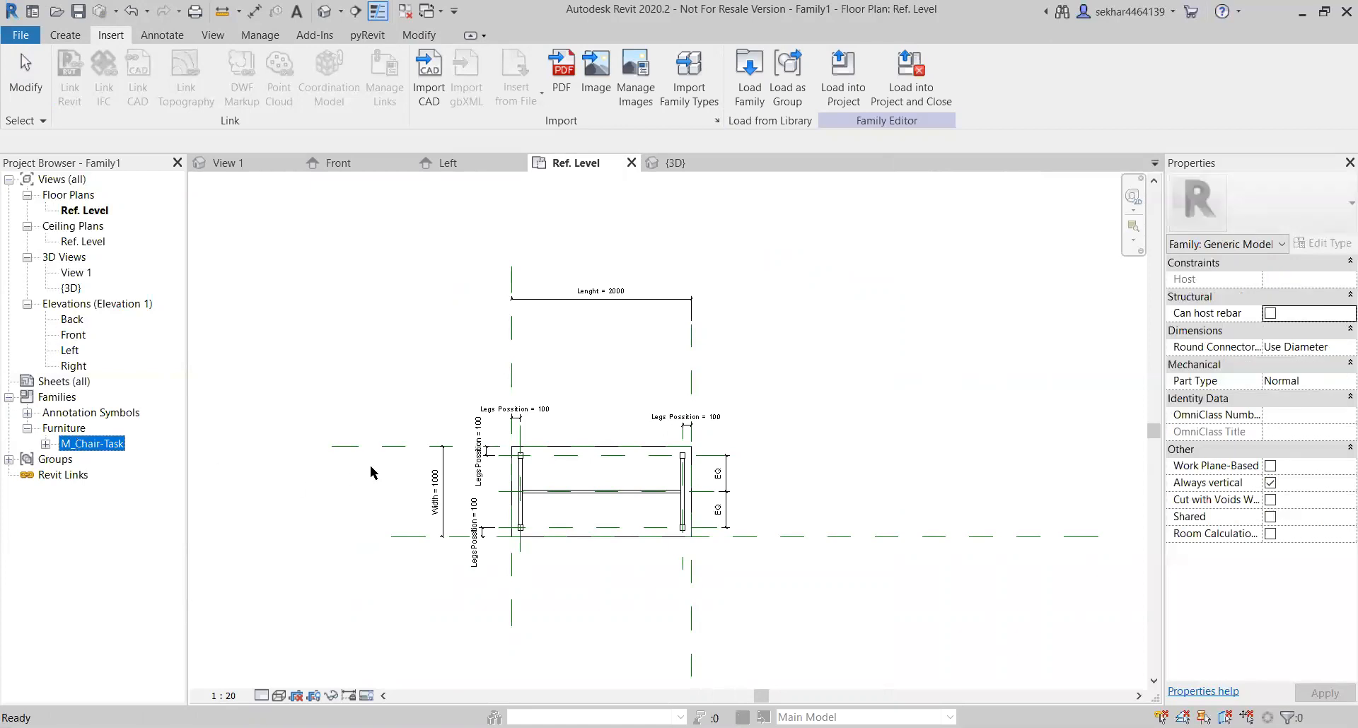
{"action": "left_click", "coordinate": [46, 444]}
{"action": "left_click", "coordinate": [90, 460]}
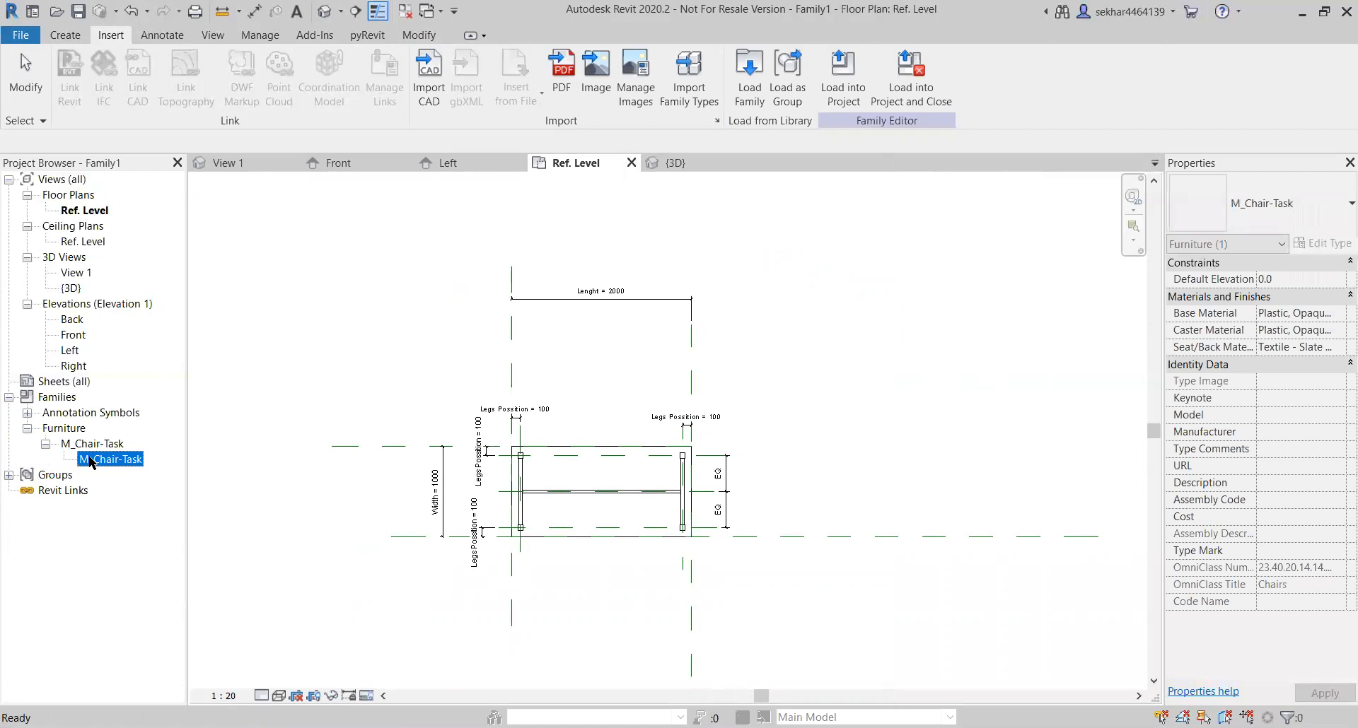
{"action": "left_click_drag", "start_coordinate": [90, 462], "coordinate": [694, 399]}
{"action": "scroll", "coordinate": [611, 387], "scroll_direction": "up", "scroll_amount": 1}
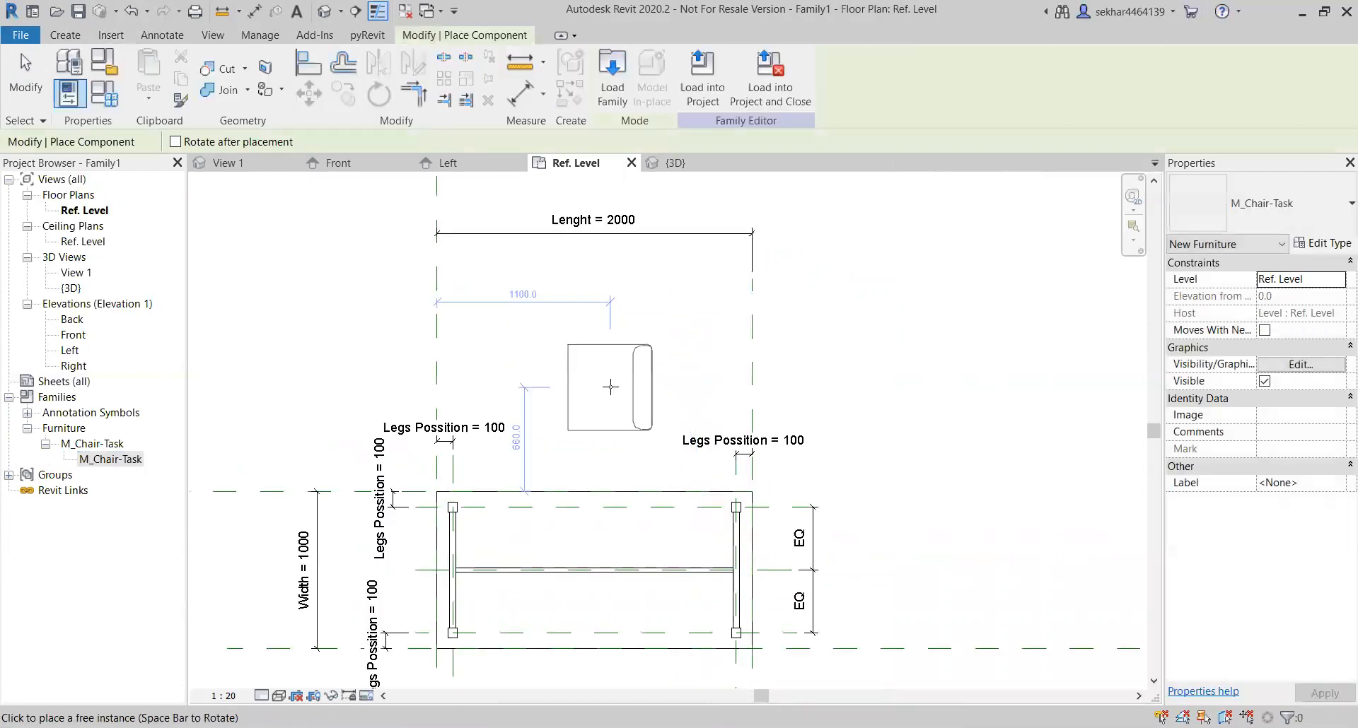
{"action": "scroll", "coordinate": [521, 484], "scroll_direction": "up", "scroll_amount": 2}
{"action": "scroll", "coordinate": [522, 485], "scroll_direction": "up", "scroll_amount": 1}
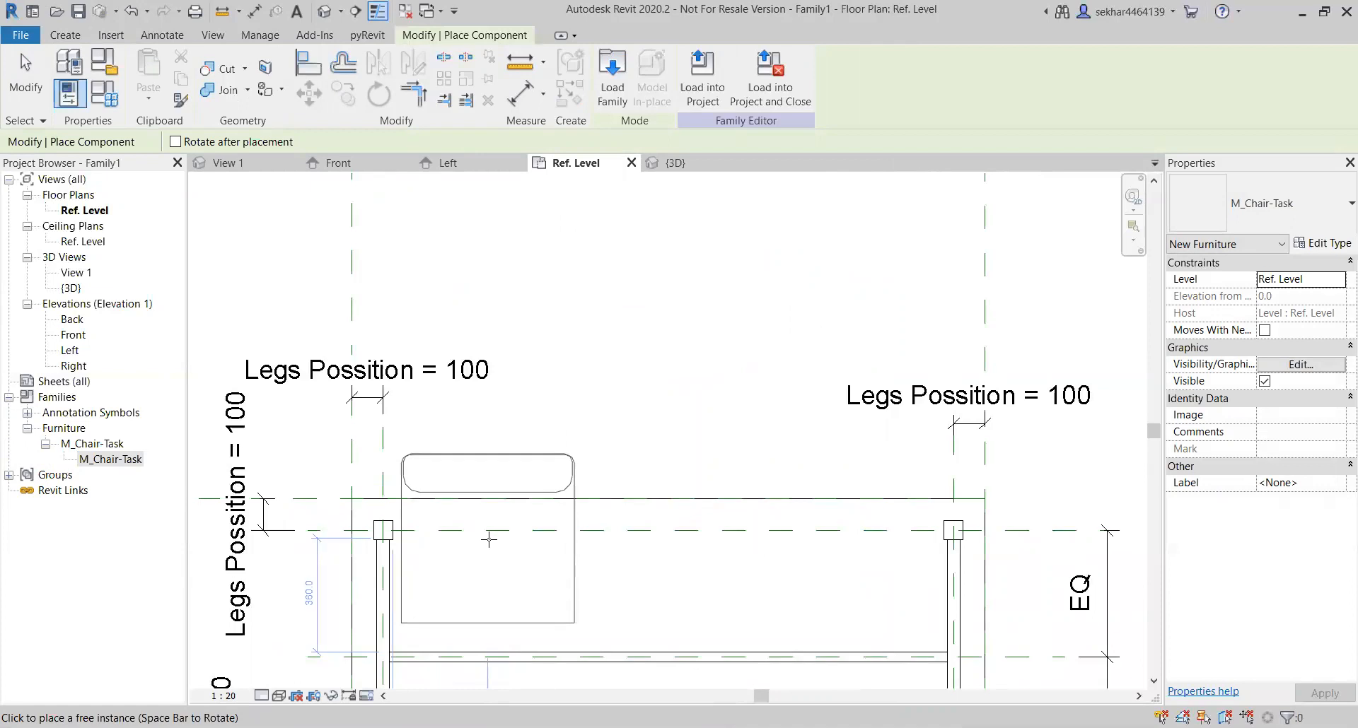
{"action": "left_click", "coordinate": [488, 540]}
{"action": "key", "text": "Escape"}
{"action": "scroll", "coordinate": [548, 405], "scroll_direction": "down", "scroll_amount": 4}
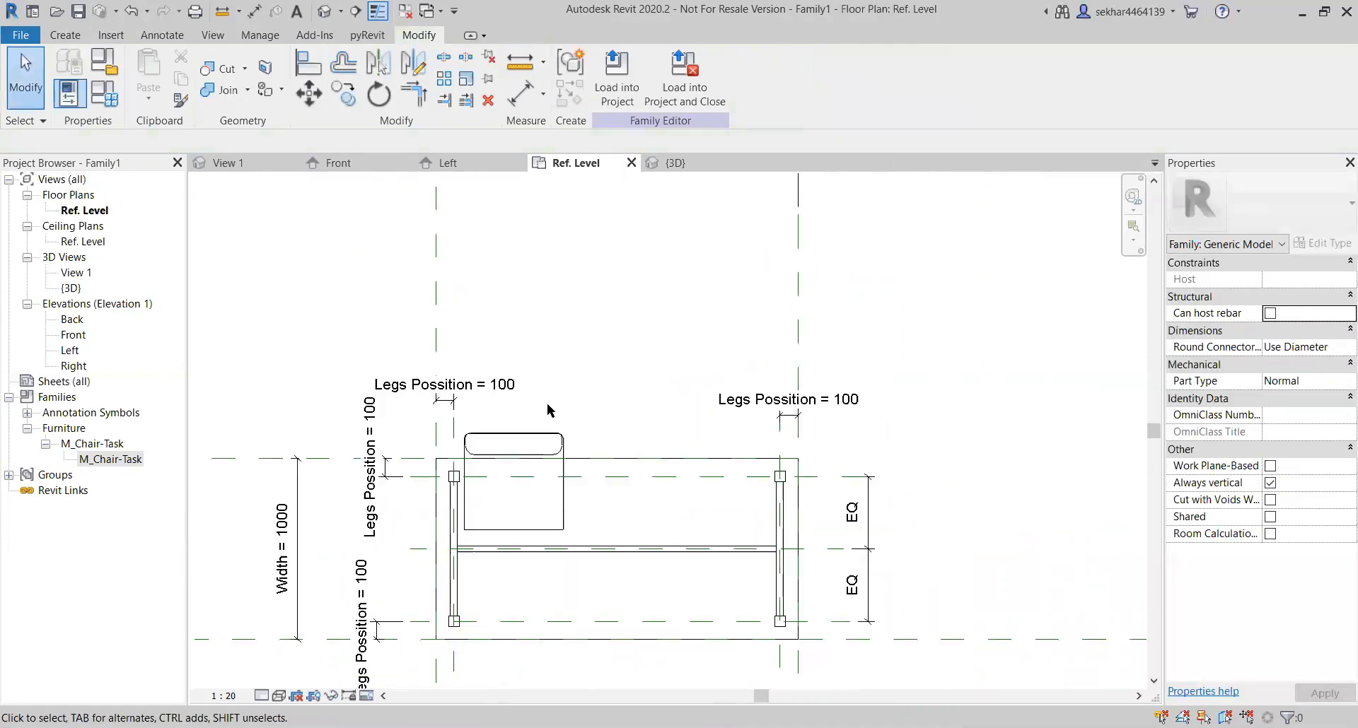
{"action": "scroll", "coordinate": [554, 382], "scroll_direction": "up", "scroll_amount": 5}
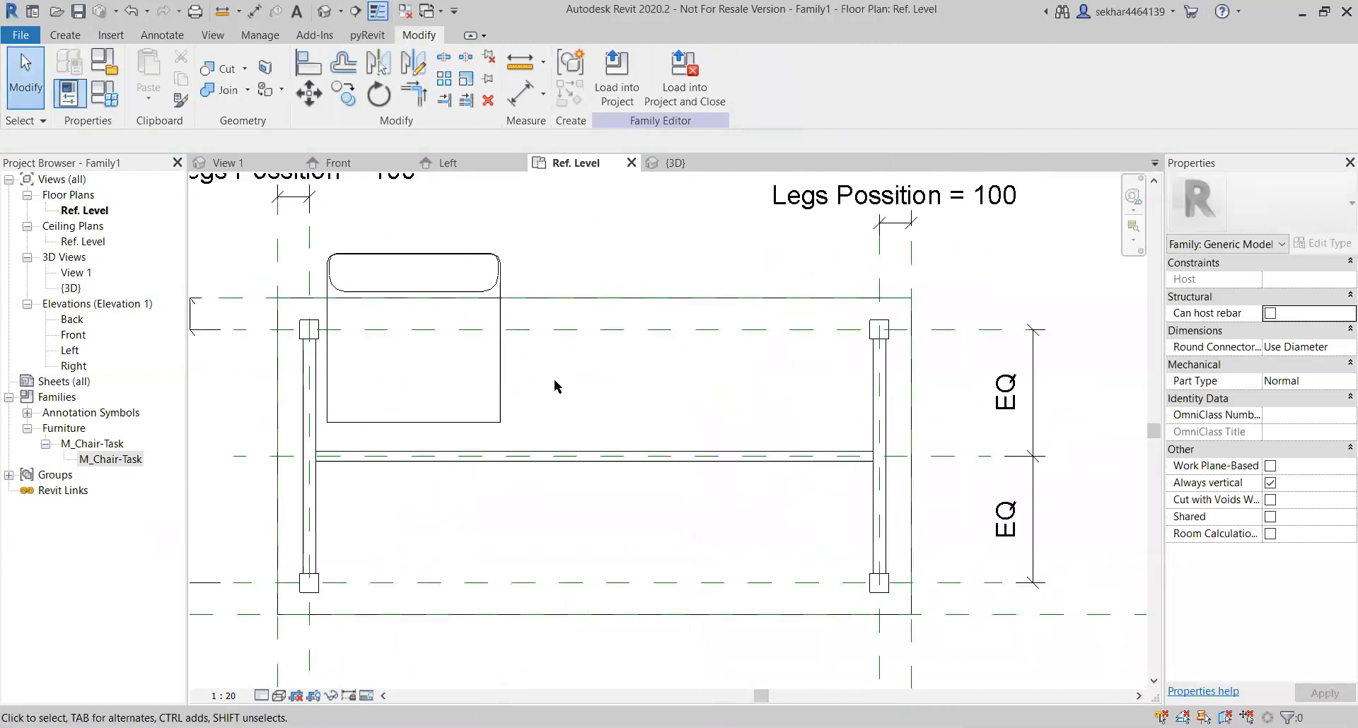
{"action": "left_click", "coordinate": [507, 361]}
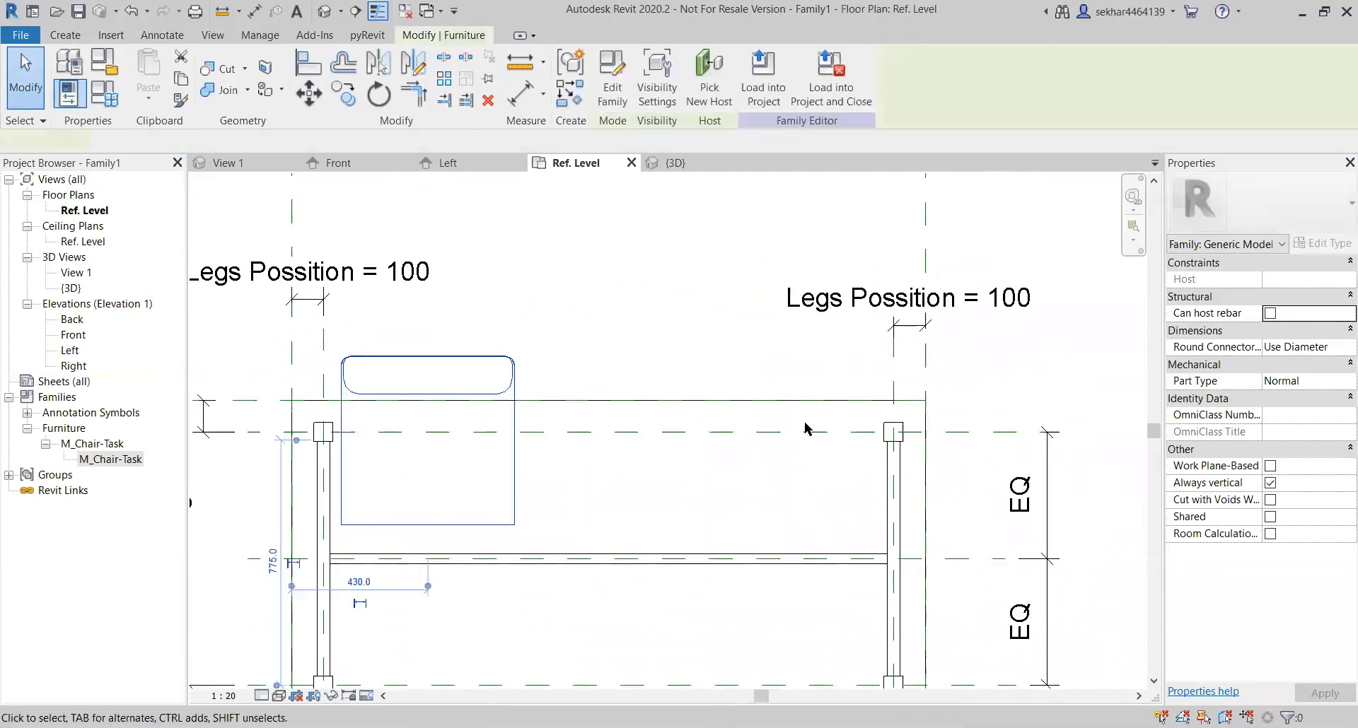
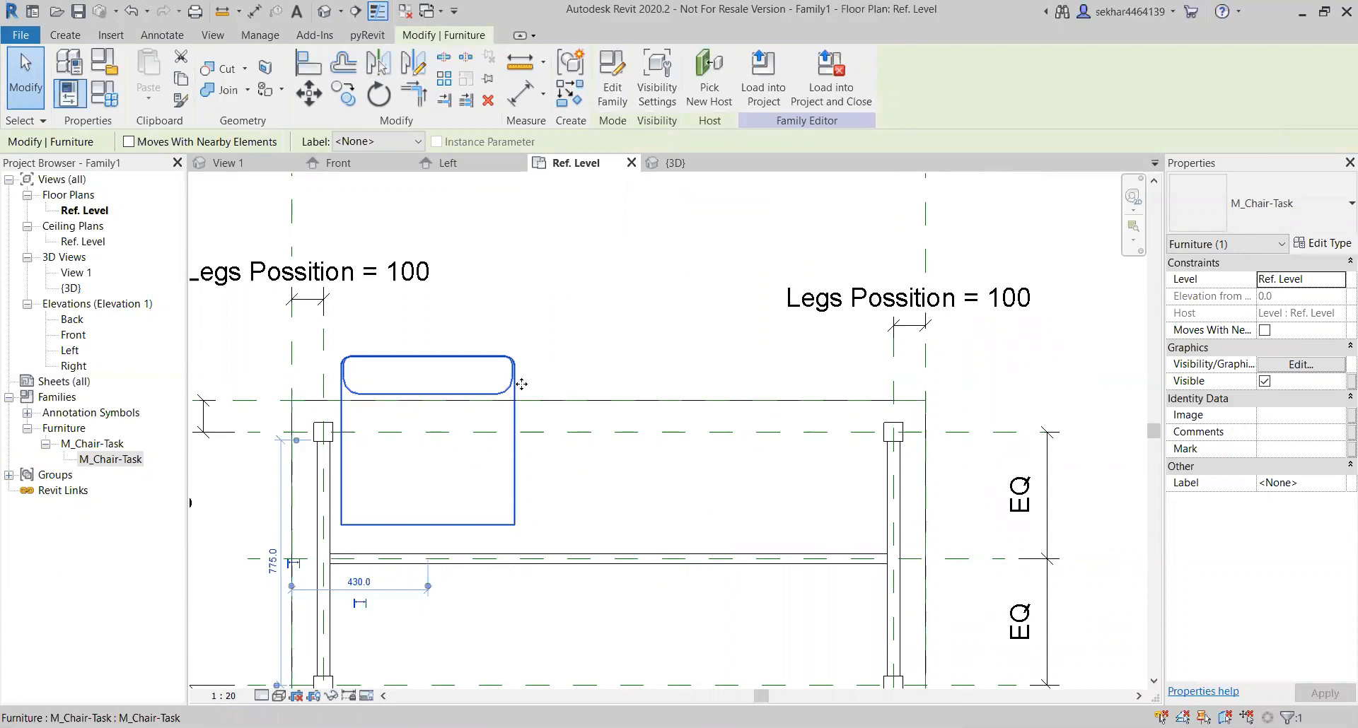
{"action": "left_click", "coordinate": [584, 345]}
{"action": "middle_click_drag", "start_coordinate": [514, 370], "coordinate": [531, 373]}
{"action": "left_click", "coordinate": [530, 373]}
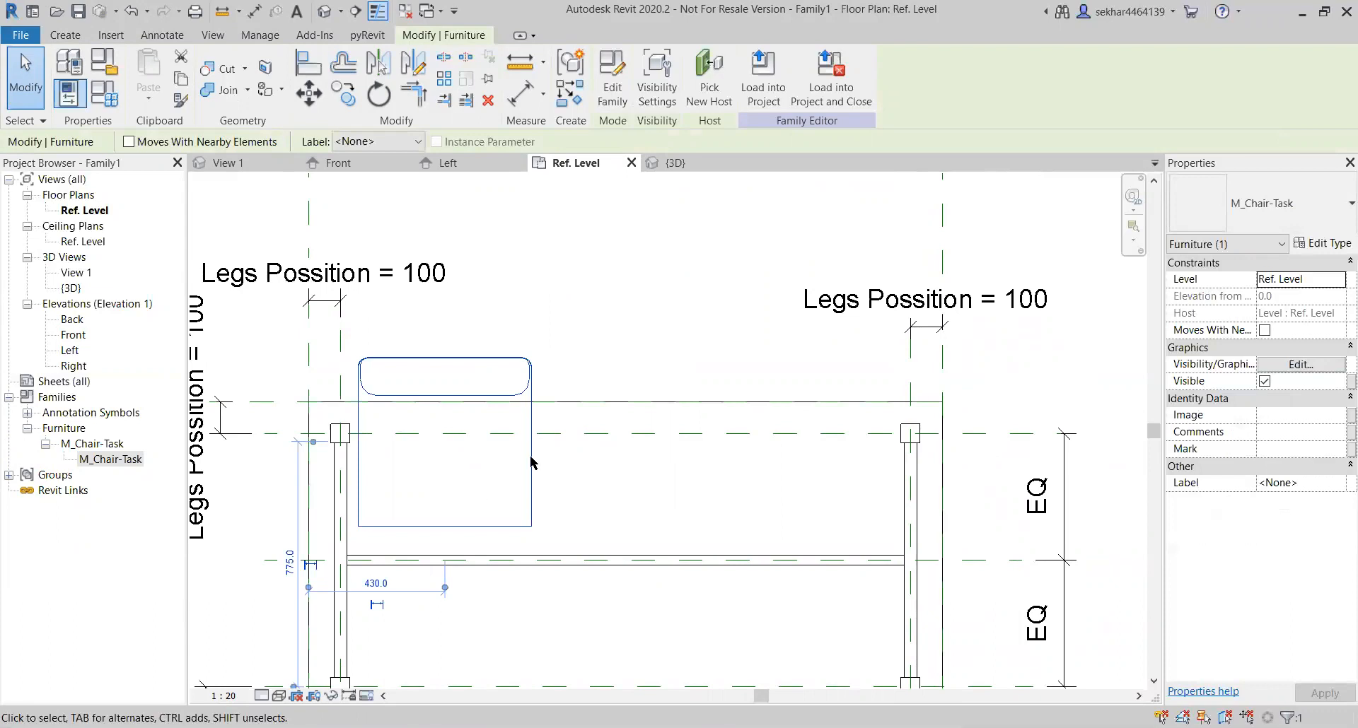
{"action": "key", "text": "Escape"}
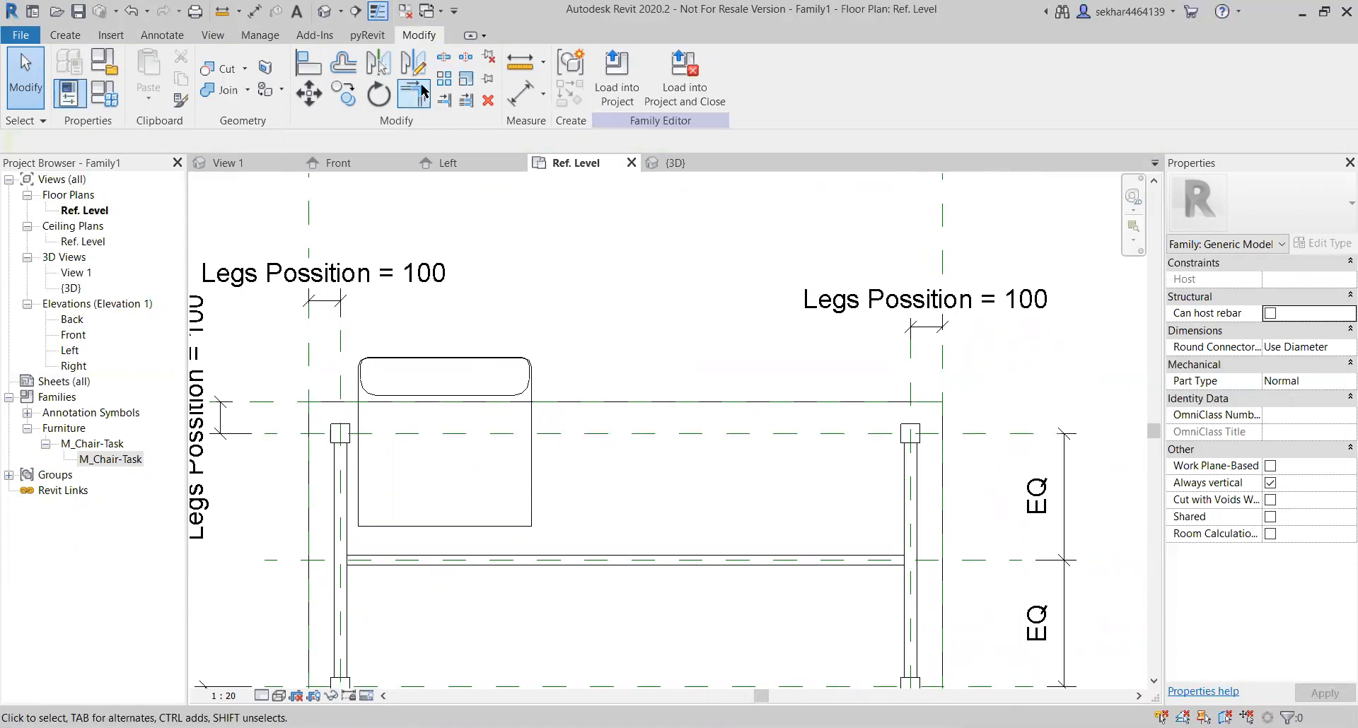
Step: Create a linear array of 2 grouped task chairs along the table's long edge, placing the second about 1110 from the left reference plane
{"action": "left_click", "coordinate": [452, 82]}
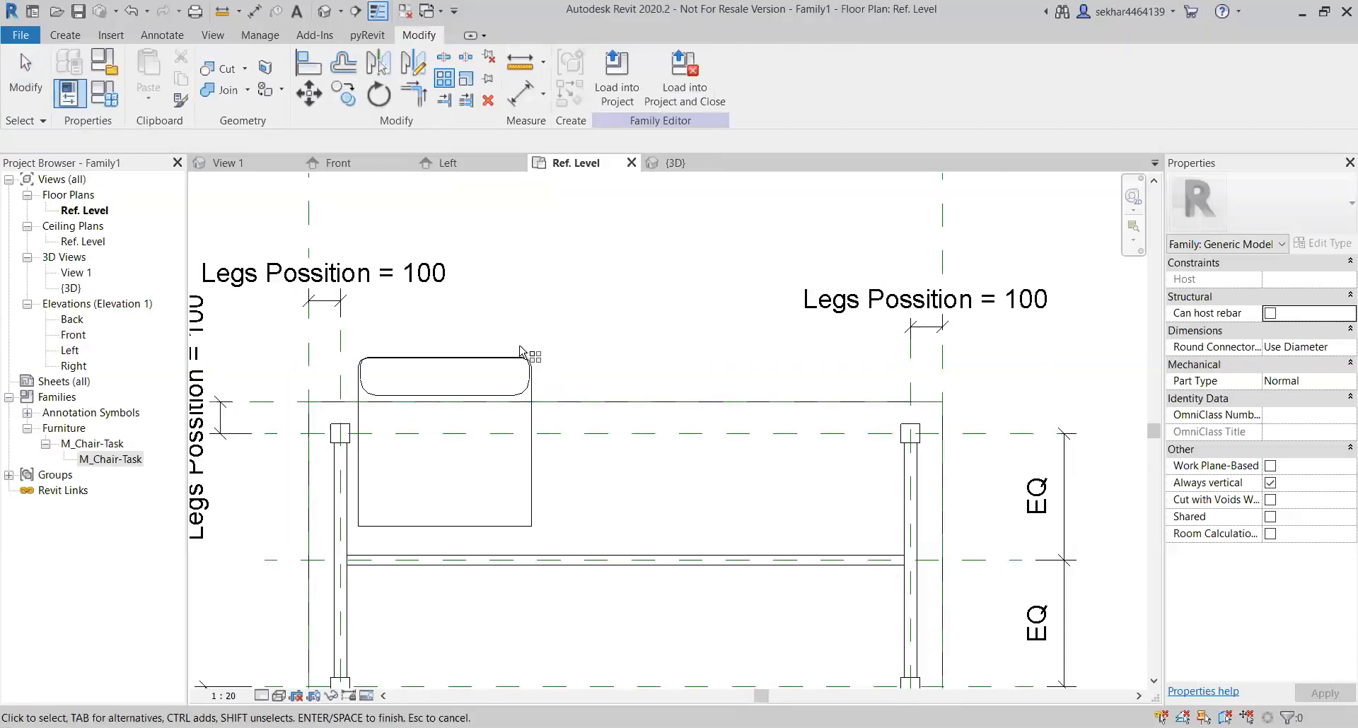
{"action": "left_click", "coordinate": [531, 369]}
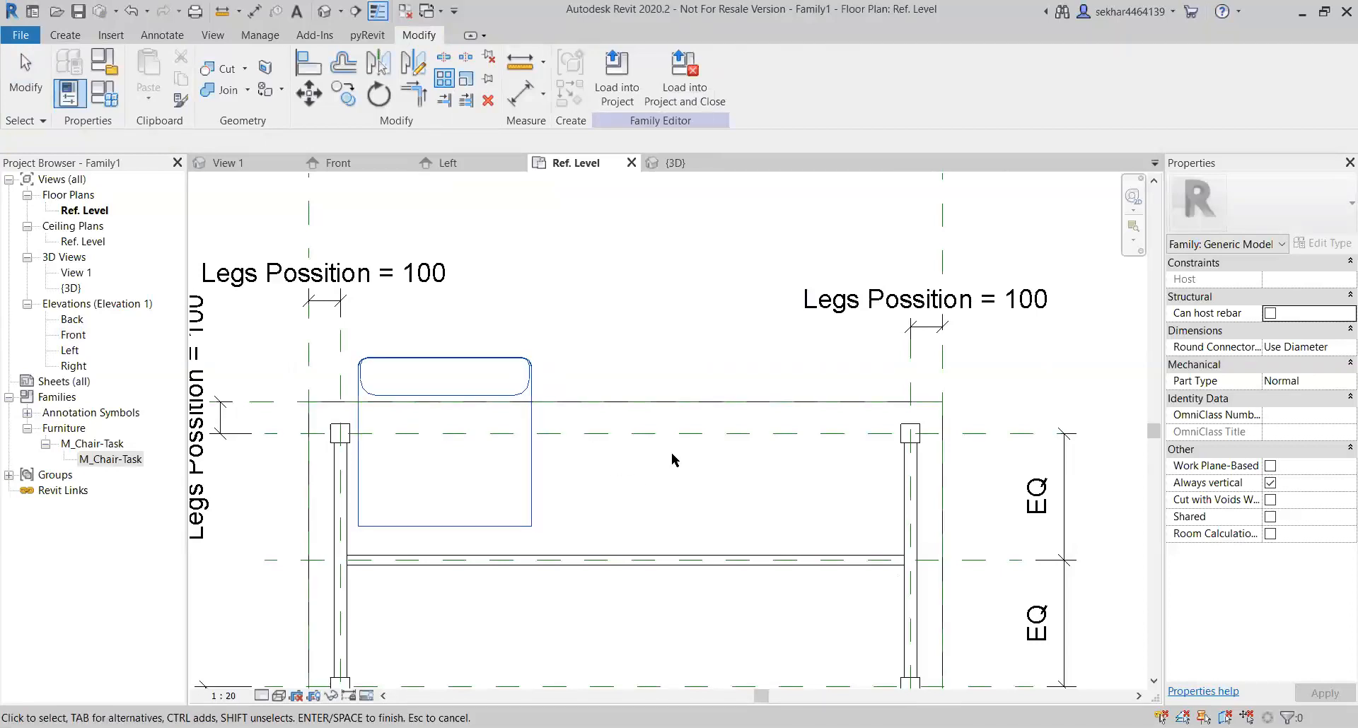
{"action": "key", "text": "Return"}
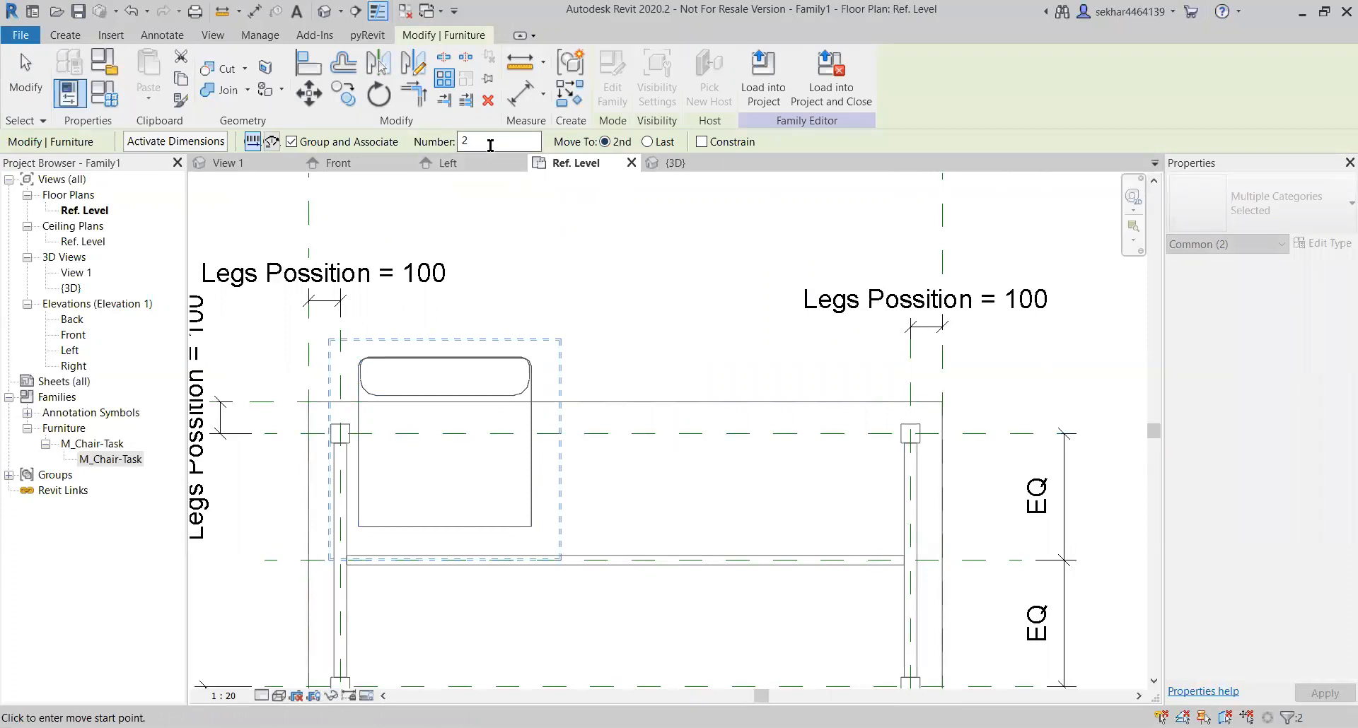
{"action": "double_click", "coordinate": [468, 141]}
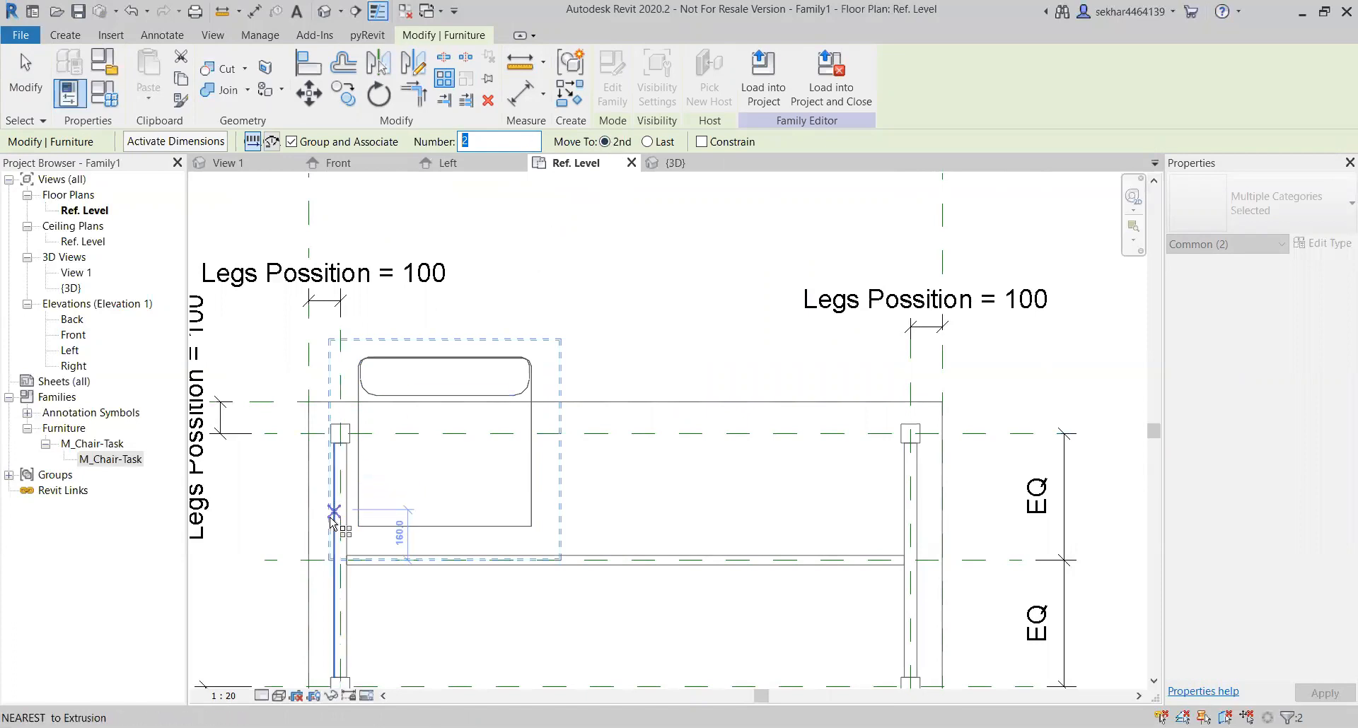
{"action": "left_click", "coordinate": [356, 530]}
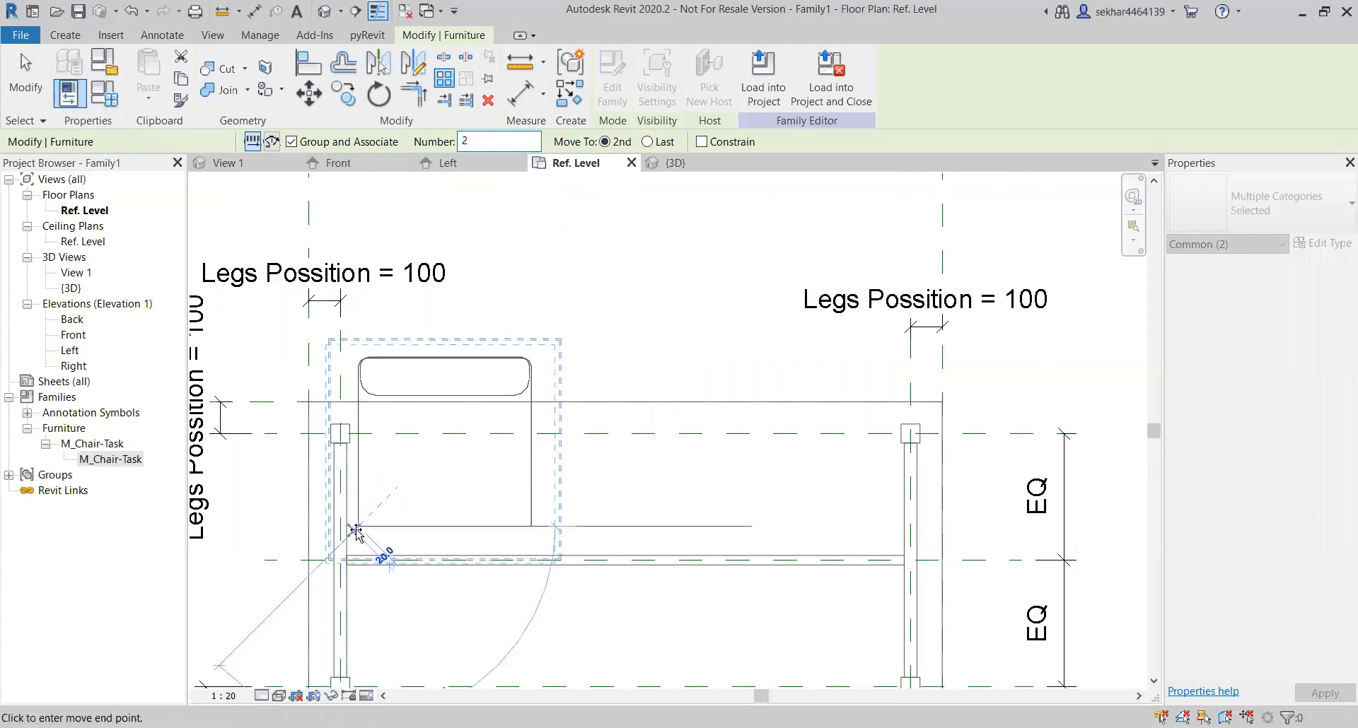
{"action": "left_click", "coordinate": [576, 527]}
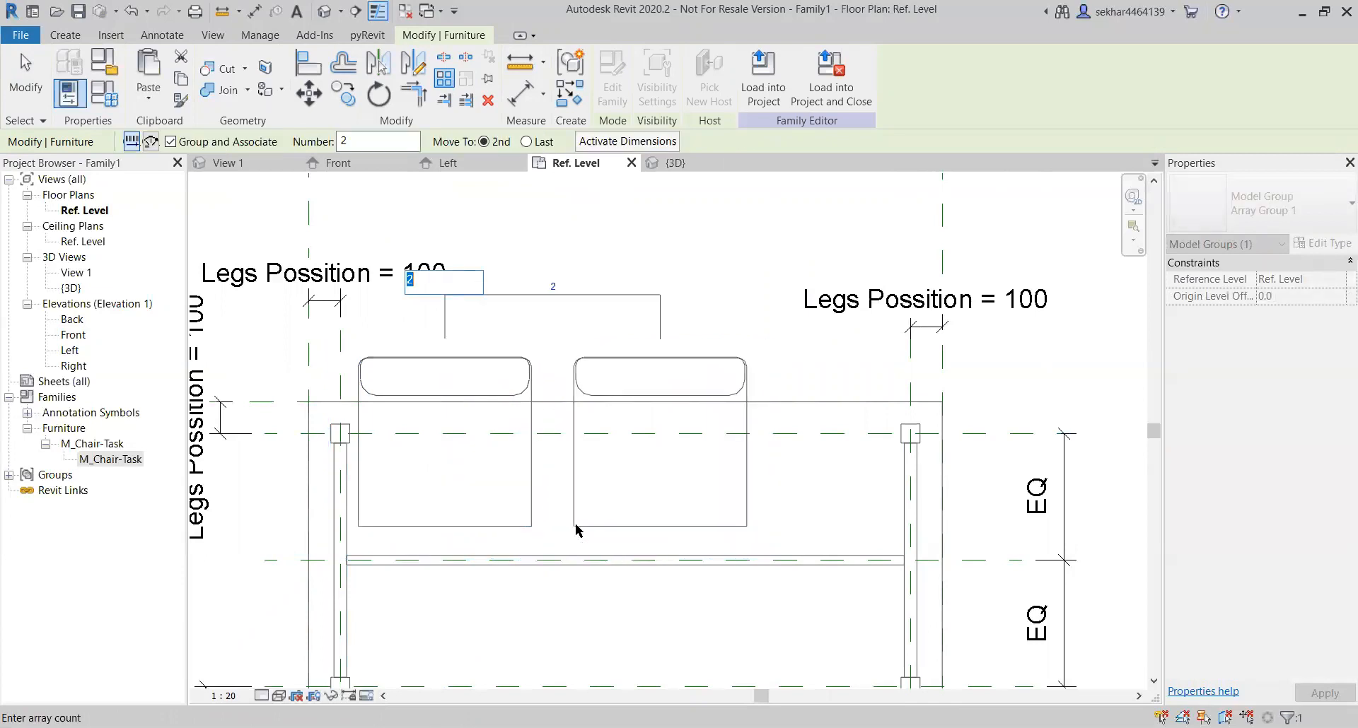
{"action": "key", "text": "Return"}
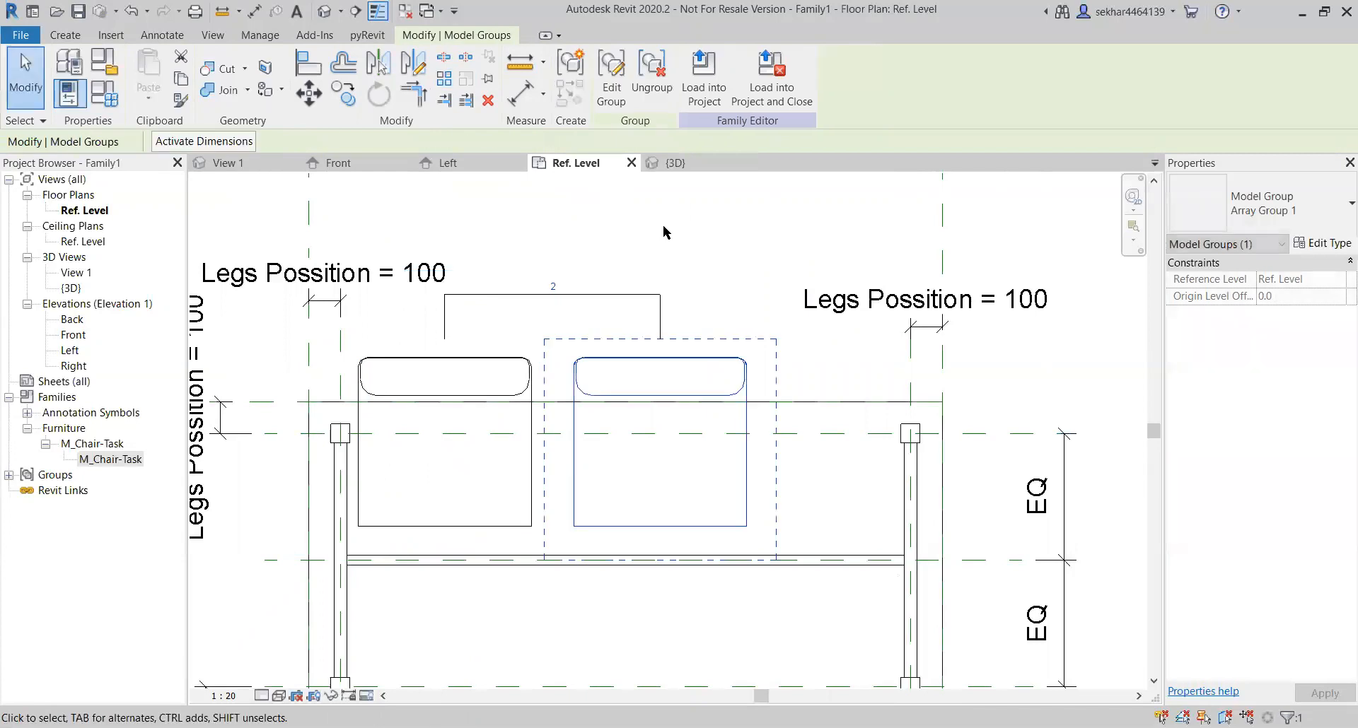
Step: Edit the second chair's array group, shift its chair to about 1026.5 from the left reference plane, and finish the group edit
{"action": "scroll", "coordinate": [499, 434], "scroll_direction": "down", "scroll_amount": 3}
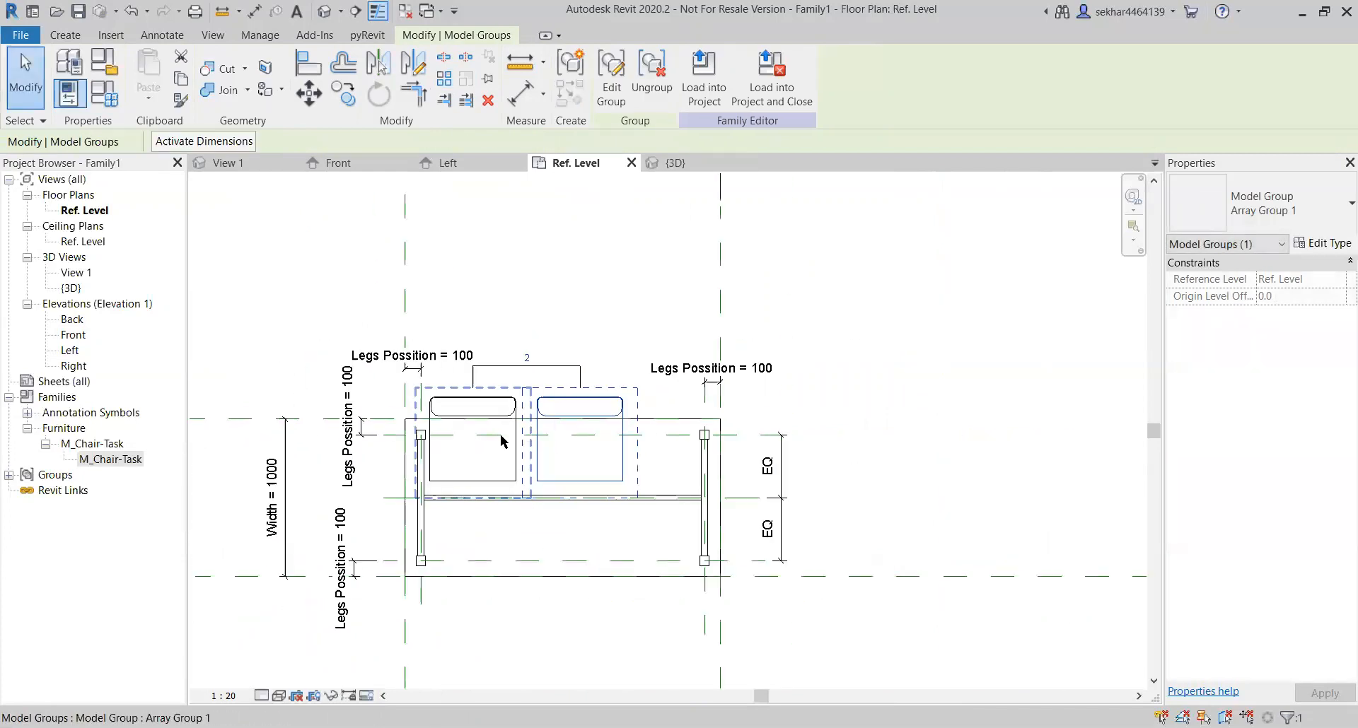
{"action": "middle_click_drag", "start_coordinate": [626, 548], "coordinate": [625, 601]}
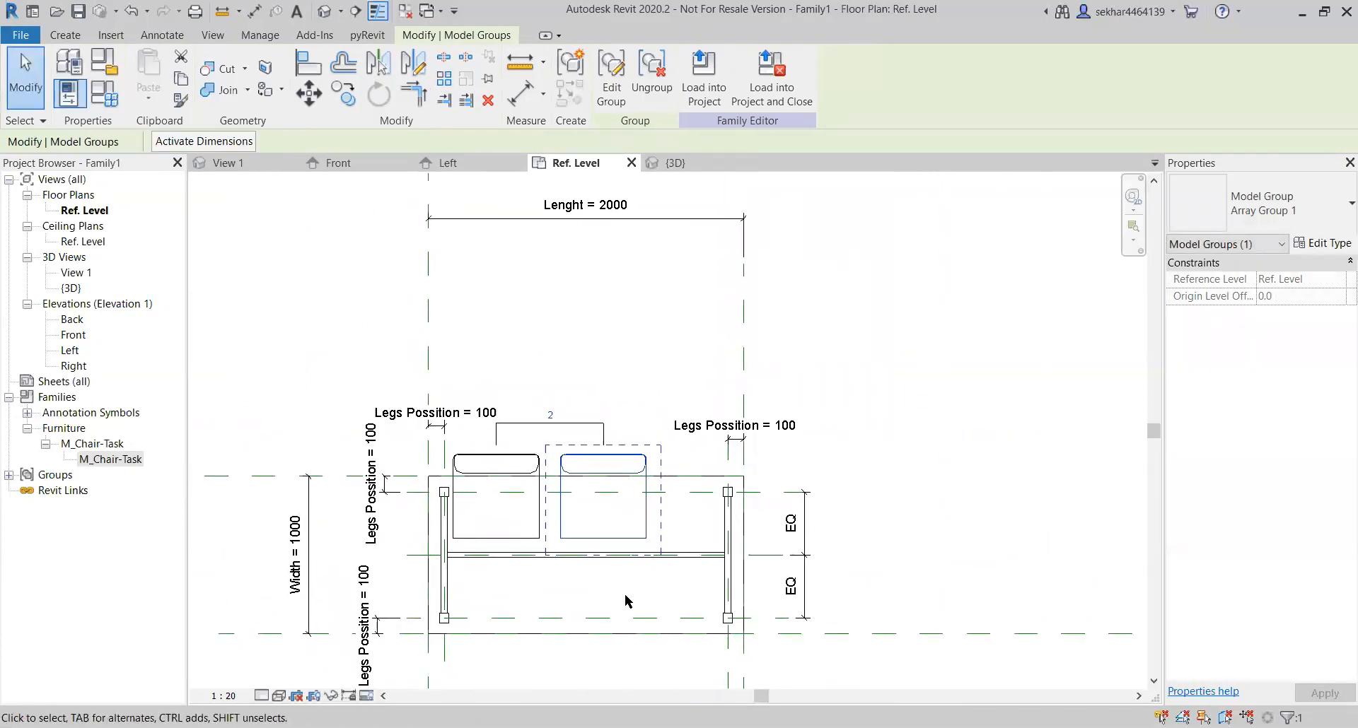
{"action": "scroll", "coordinate": [626, 601], "scroll_direction": "up", "scroll_amount": 4}
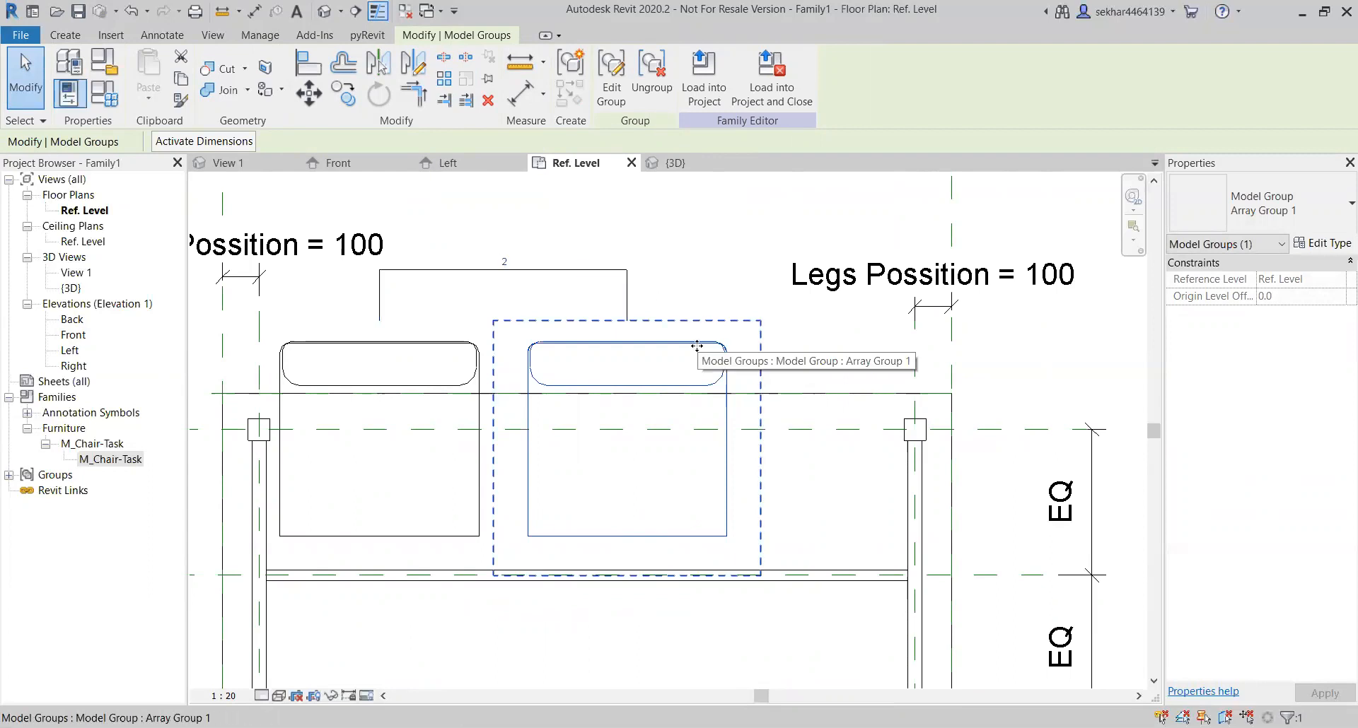
{"action": "left_click", "coordinate": [611, 78]}
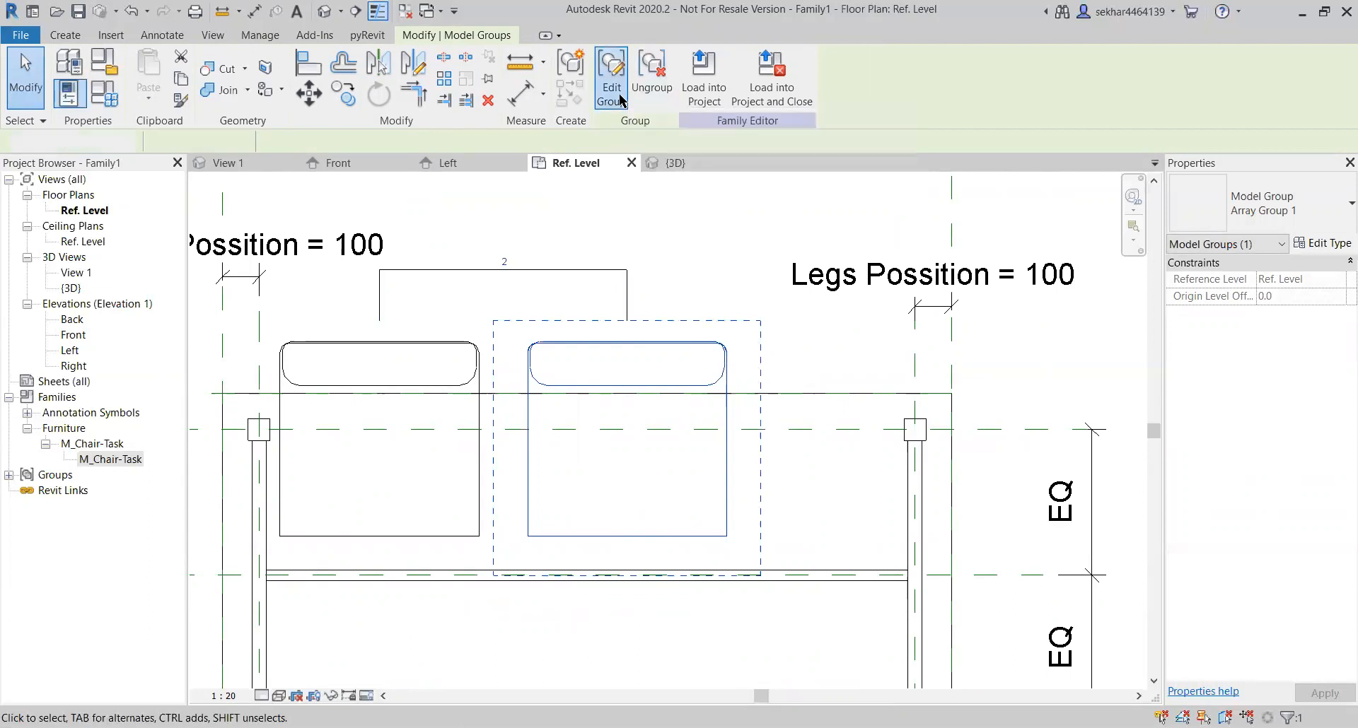
{"action": "left_click", "coordinate": [680, 351]}
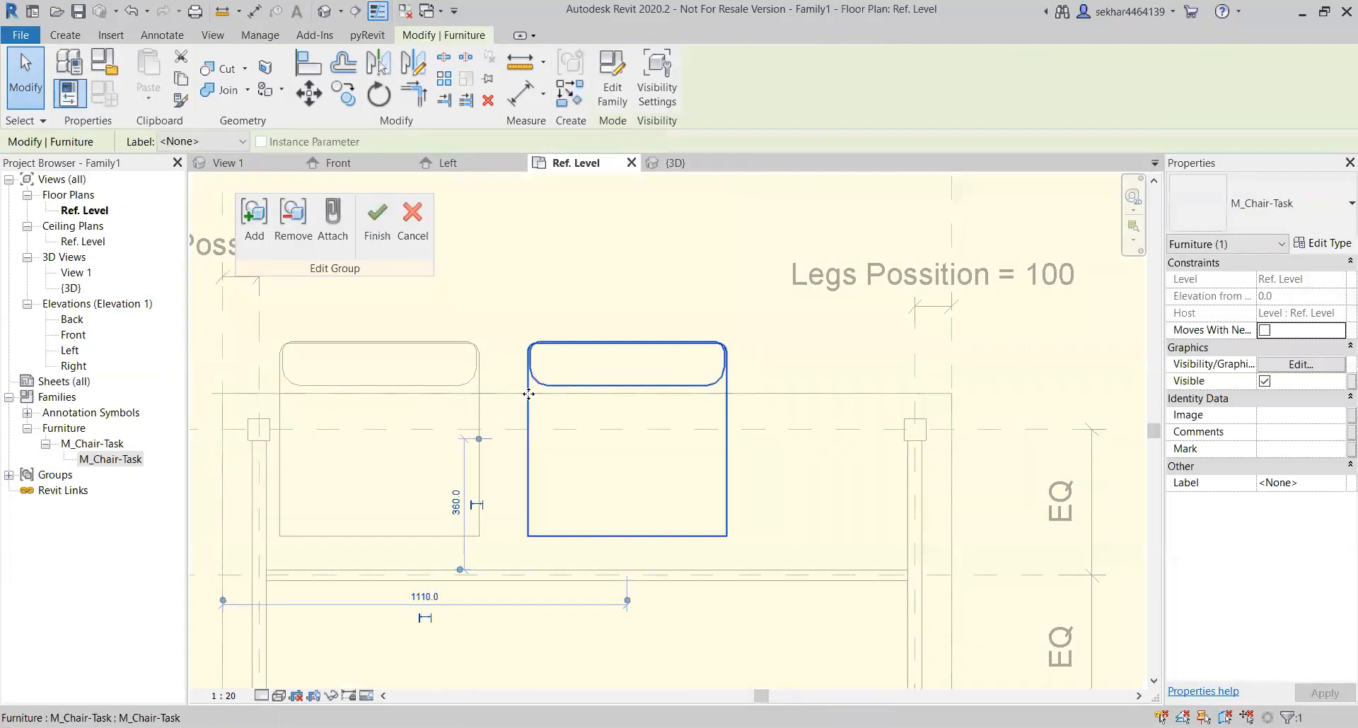
{"action": "left_click_drag", "start_coordinate": [531, 397], "coordinate": [502, 400]}
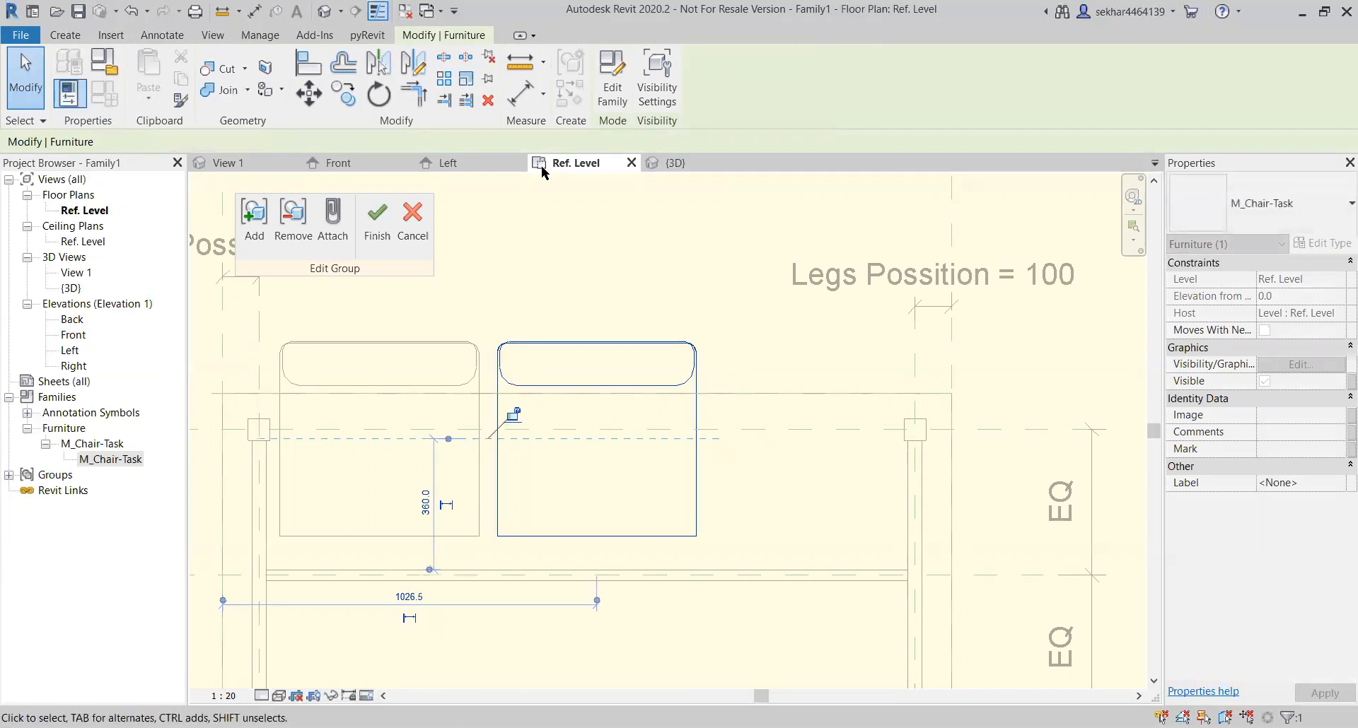
{"action": "left_click", "coordinate": [382, 229]}
{"action": "scroll", "coordinate": [661, 419], "scroll_direction": "down", "scroll_amount": 3}
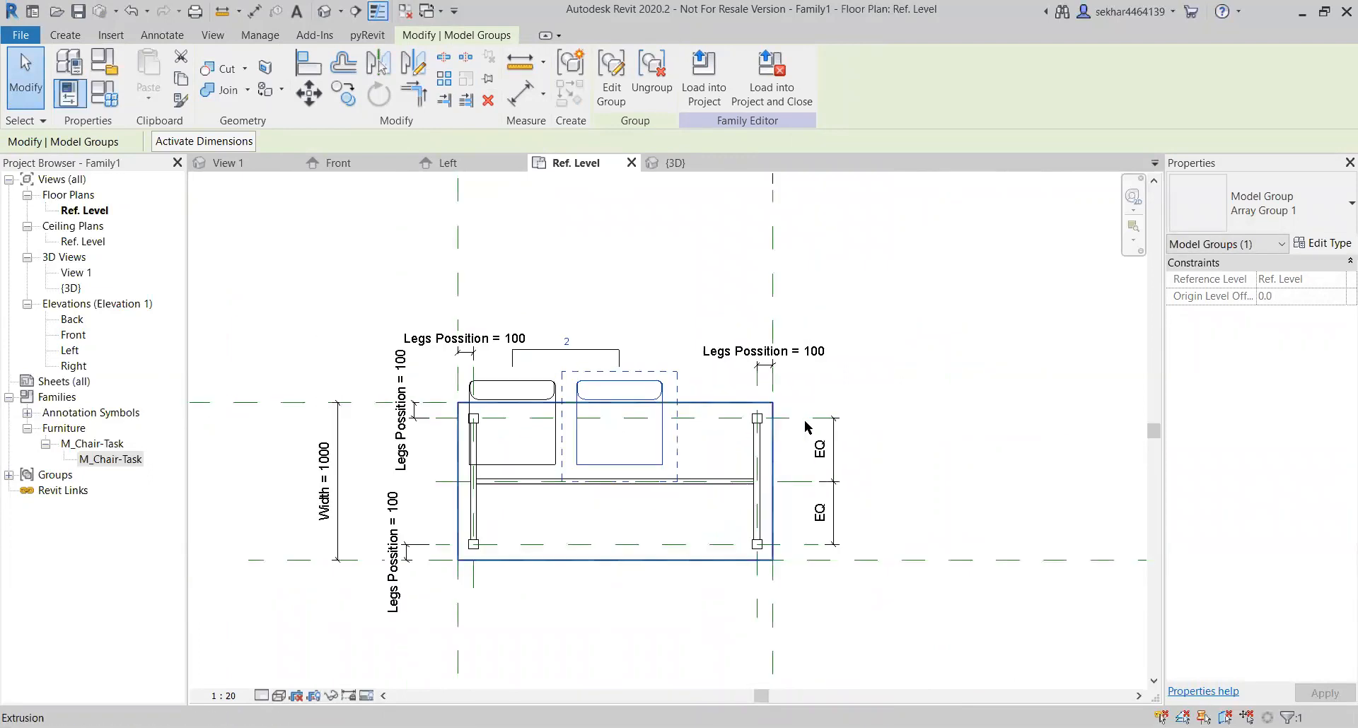
{"action": "left_click", "coordinate": [915, 348]}
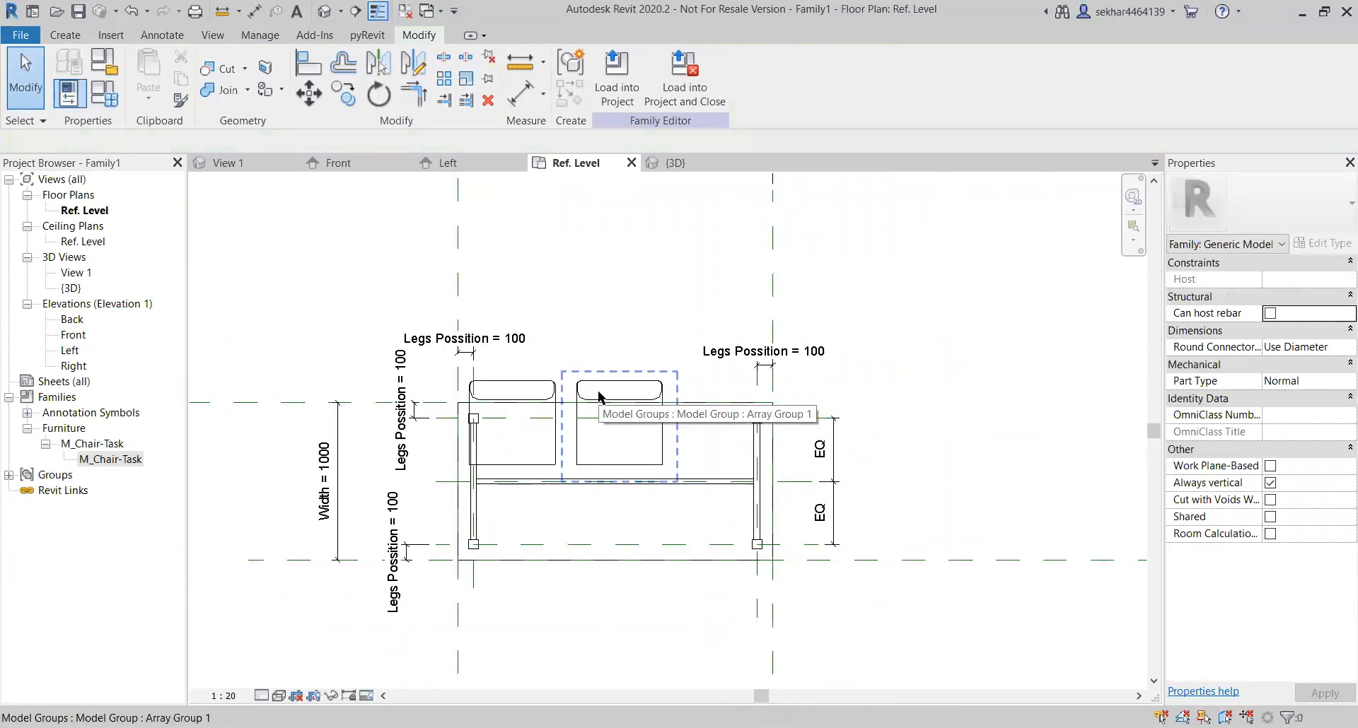
Step: Nudge the second chair group closer to the first to narrow the gap between them
{"action": "left_click", "coordinate": [621, 394]}
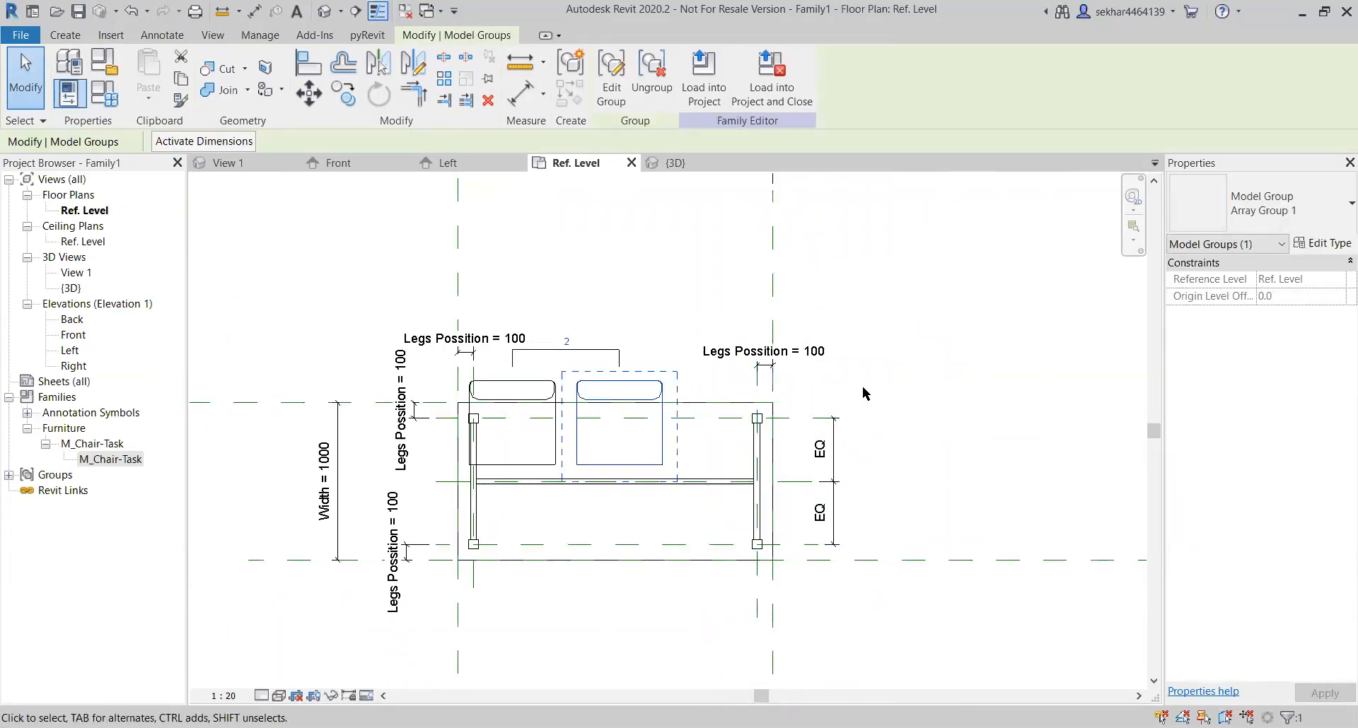
{"action": "key", "text": "Right"}
{"action": "key", "text": "Right"}
{"action": "key", "text": "Left"}
{"action": "key", "text": "Left"}
{"action": "key", "text": "Left"}
{"action": "key", "text": "Left"}
{"action": "key", "text": "Left"}
{"action": "key", "text": "Left"}
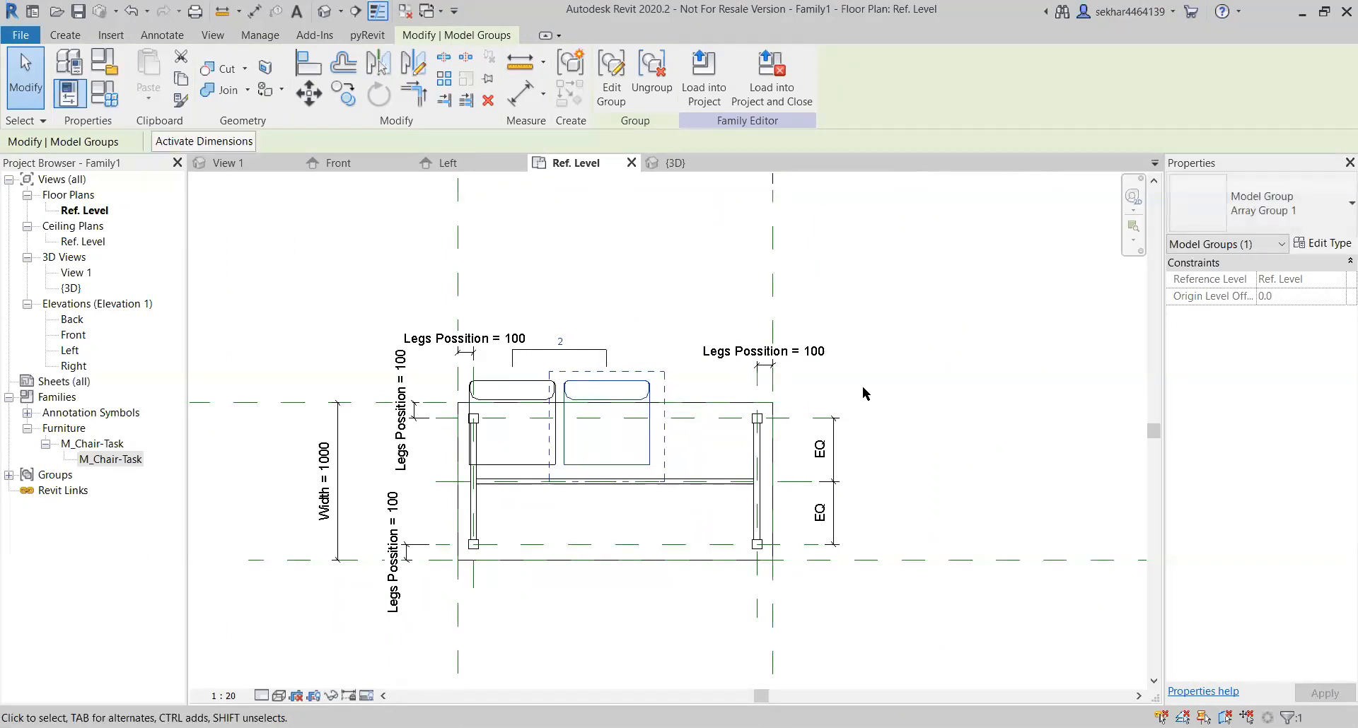
{"action": "key", "text": "Escape"}
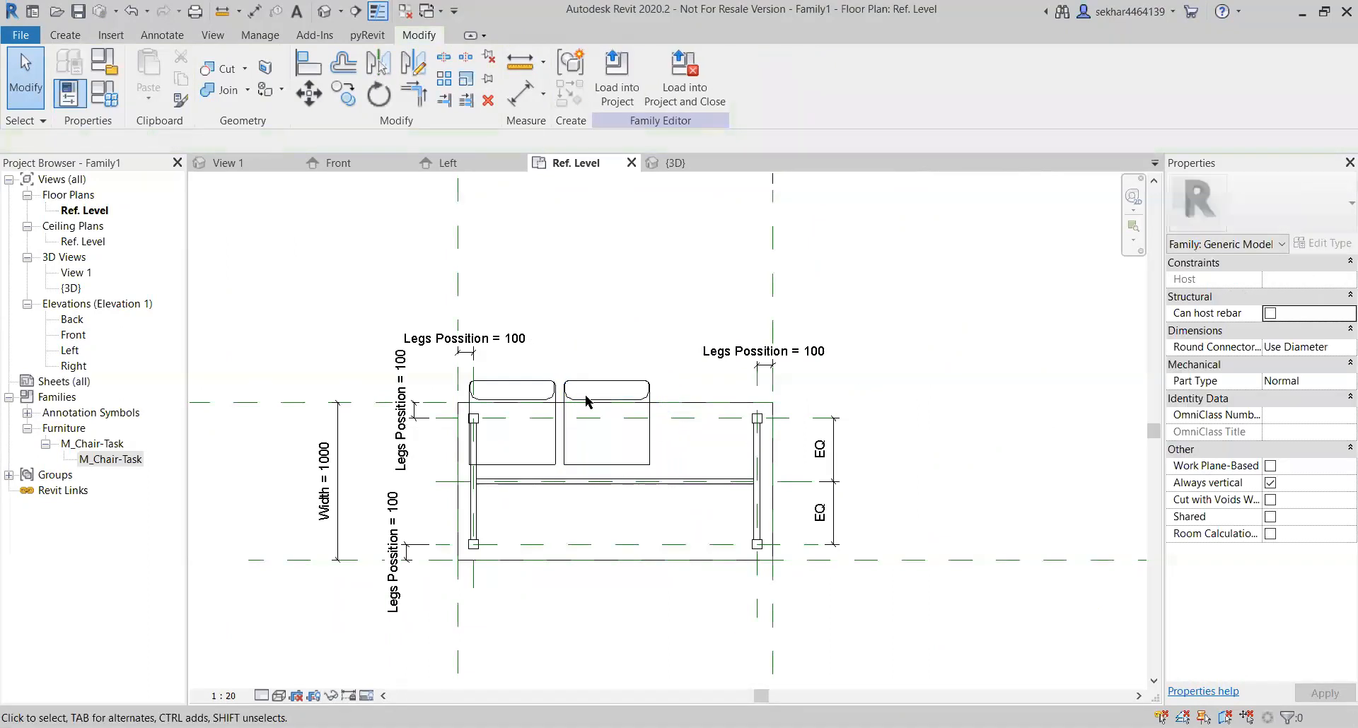
Step: Nudge both chair groups to the right along the table edge so the first chair clears the left leg
{"action": "left_click", "coordinate": [510, 381]}
{"action": "key", "text": "Right"}
{"action": "key", "text": "Right"}
{"action": "key", "text": "Right"}
{"action": "key", "text": "Right"}
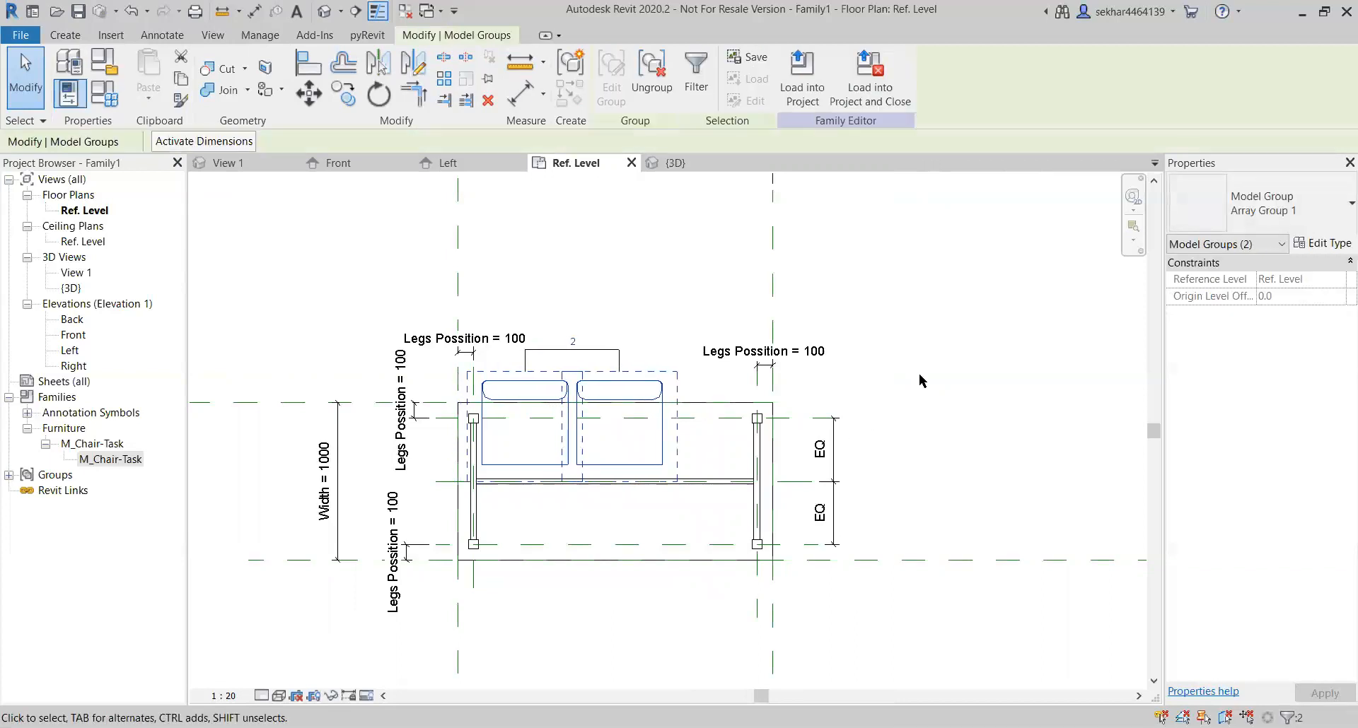
{"action": "key", "text": "Escape"}
Step: Label the chair array's count with a new family type parameter named No Of Chairs
{"action": "left_click", "coordinate": [587, 382]}
{"action": "scroll", "coordinate": [591, 356], "scroll_direction": "up", "scroll_amount": 5}
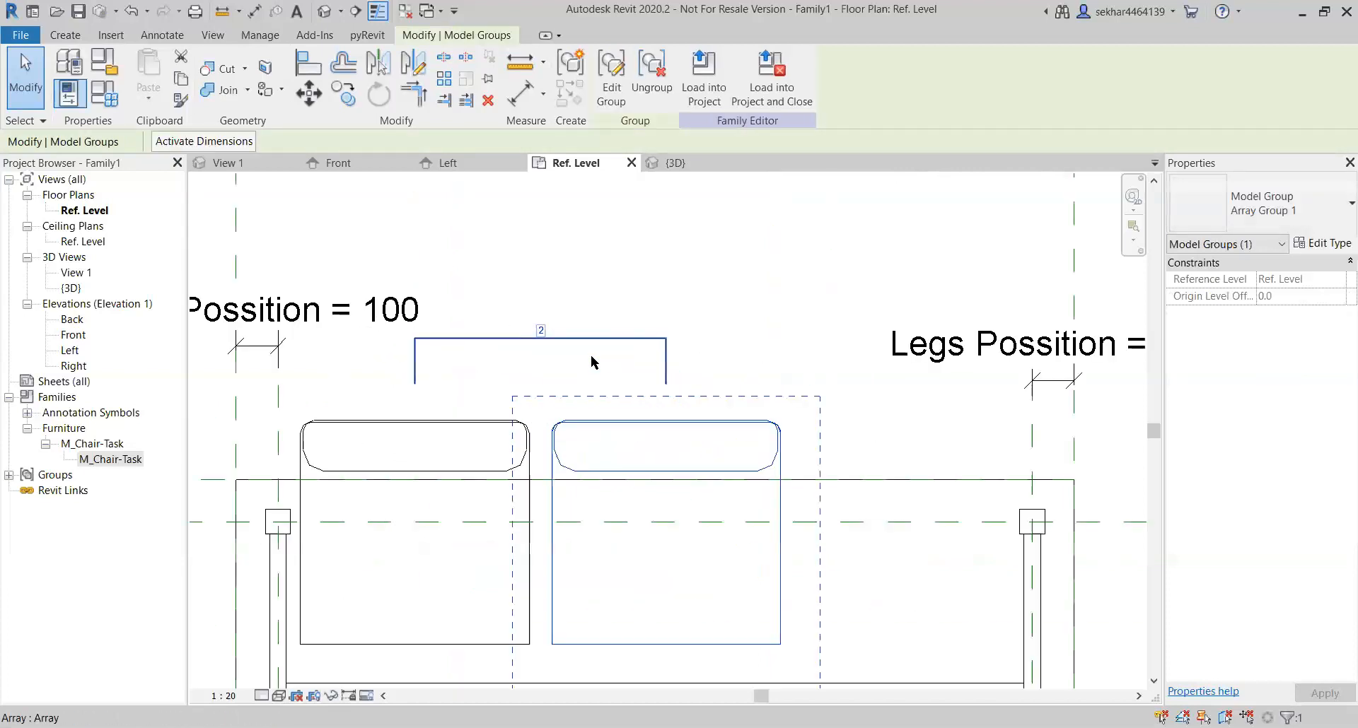
{"action": "left_click", "coordinate": [602, 341]}
{"action": "left_click", "coordinate": [296, 144]}
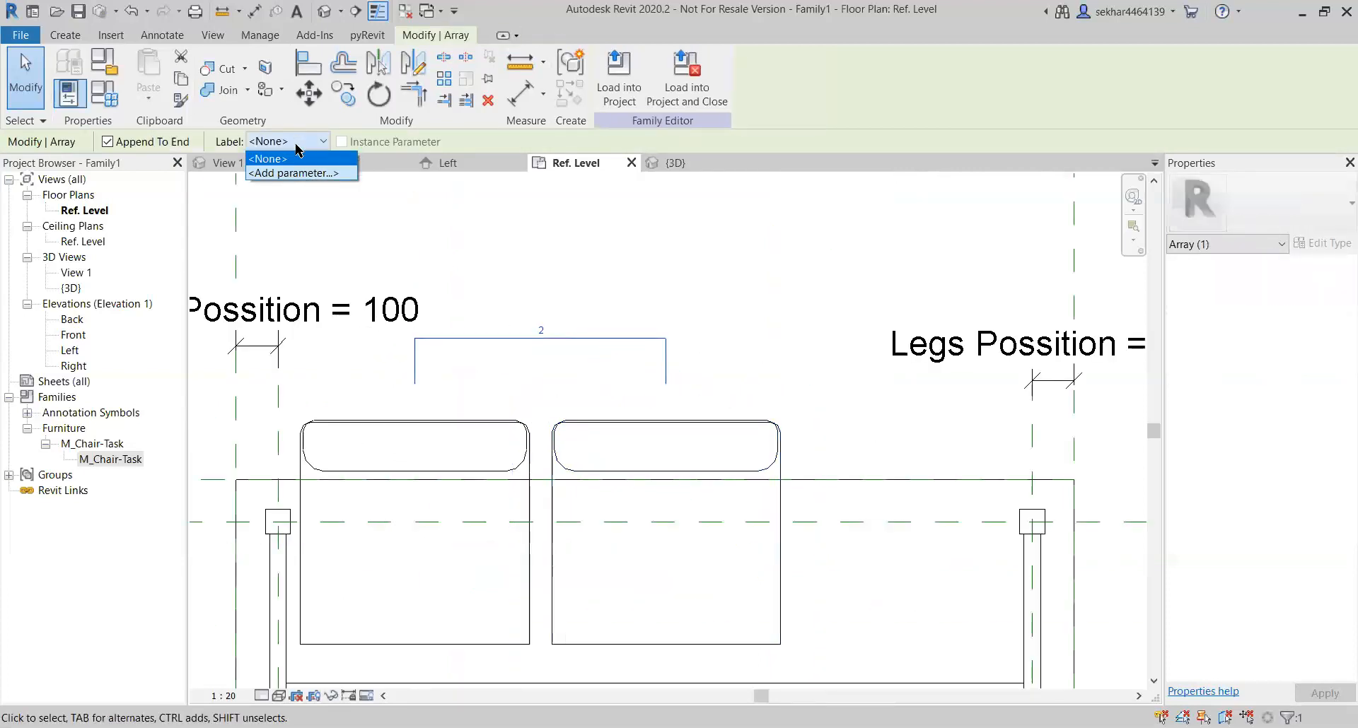
{"action": "left_click", "coordinate": [293, 173]}
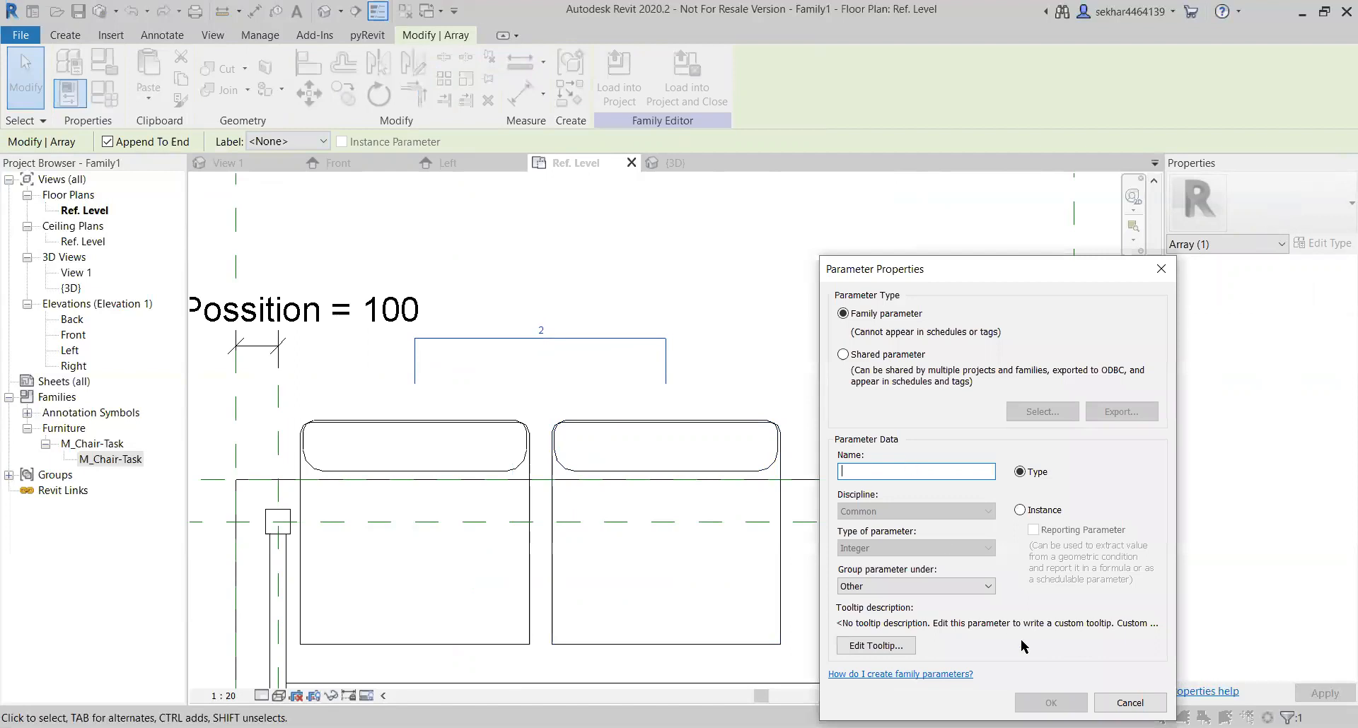
{"action": "type", "text": "No"}
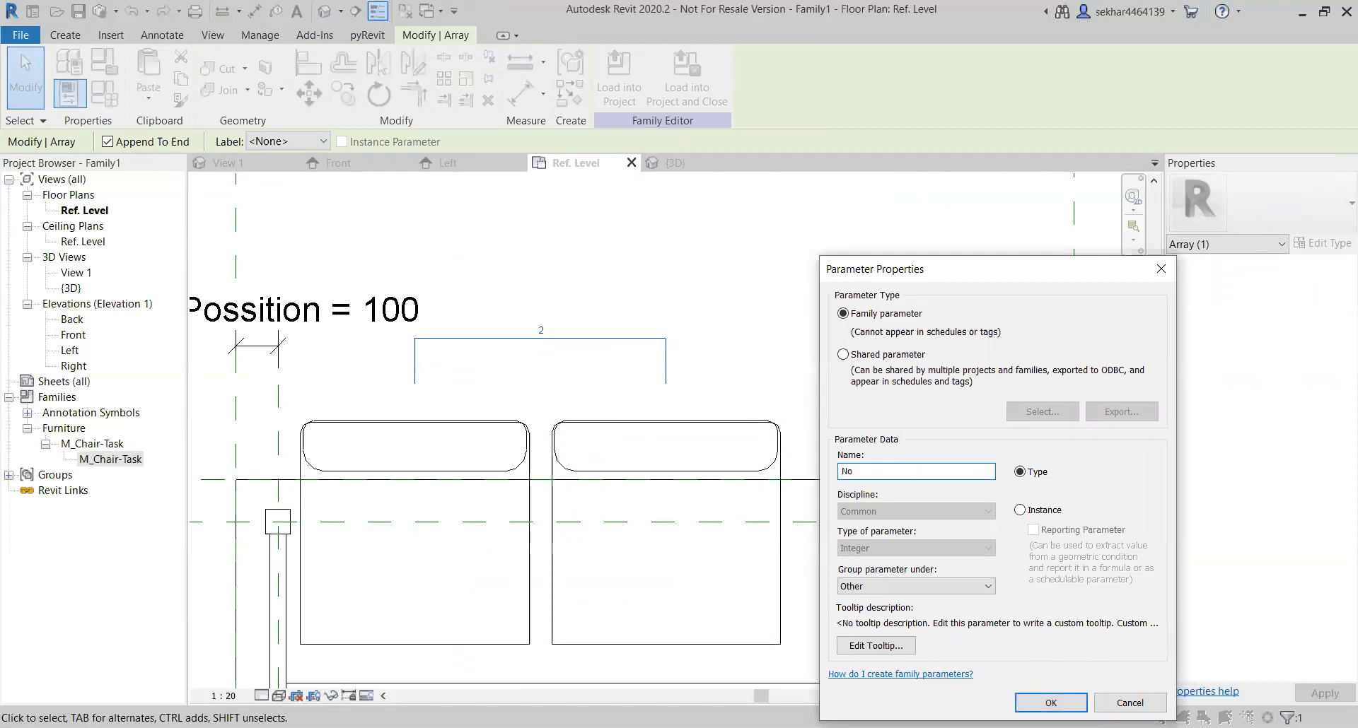
{"action": "type", "text": "of"}
{"action": "key", "text": "BackSpace"}
{"action": "key", "text": "BackSpace"}
{"action": "key", "text": "BackSpace"}
{"action": "type", "text": "Of Chairs"}
{"action": "left_click", "coordinate": [1051, 702]}
{"action": "scroll", "coordinate": [636, 385], "scroll_direction": "down", "scroll_amount": 4}
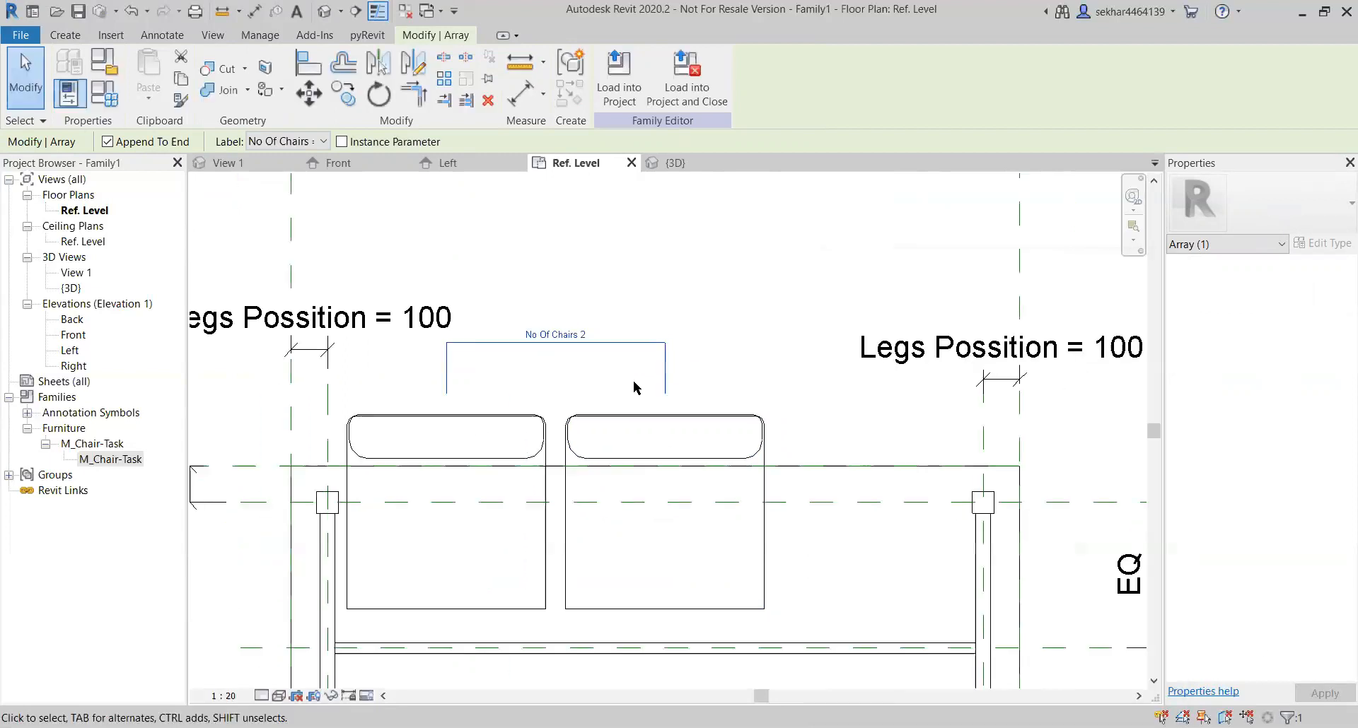
{"action": "left_click", "coordinate": [1085, 404]}
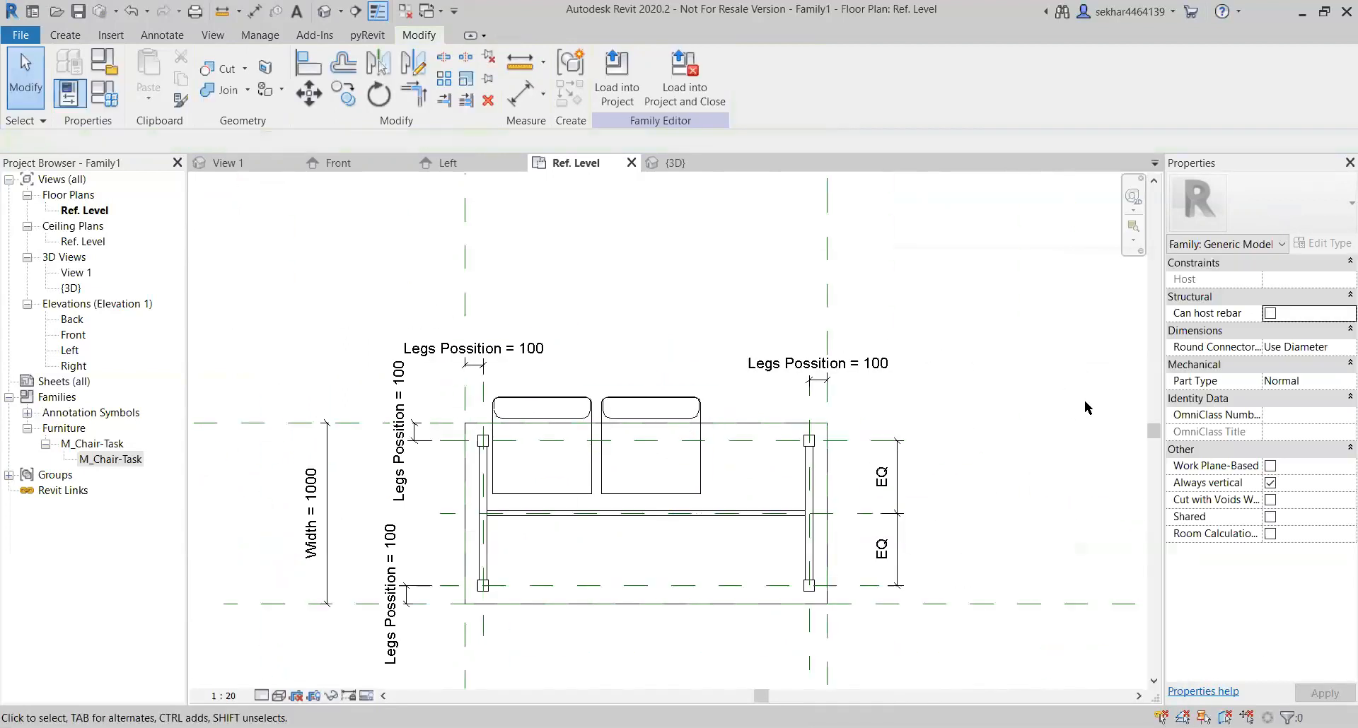
Step: Set the No Of Chairs parameter to 3 in the family types and apply it
{"action": "left_click", "coordinate": [104, 93]}
{"action": "left_click", "coordinate": [269, 379]}
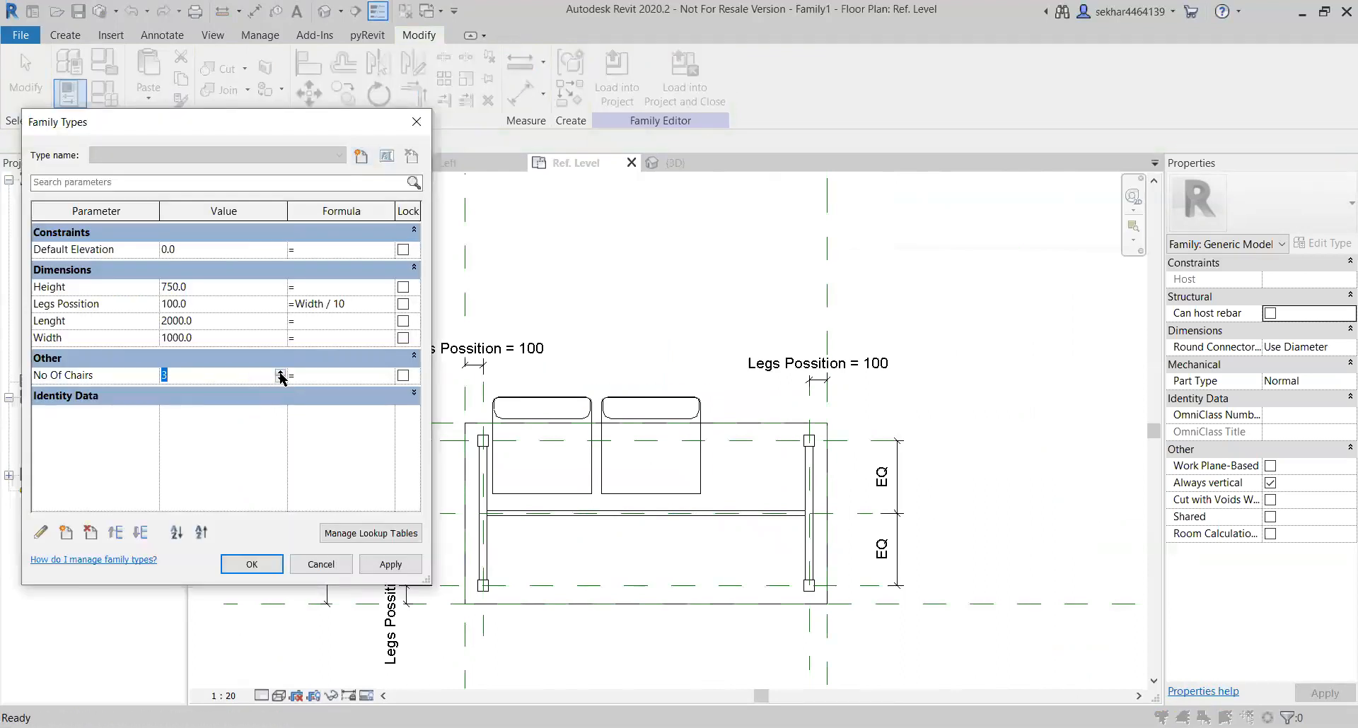
{"action": "left_click", "coordinate": [389, 565]}
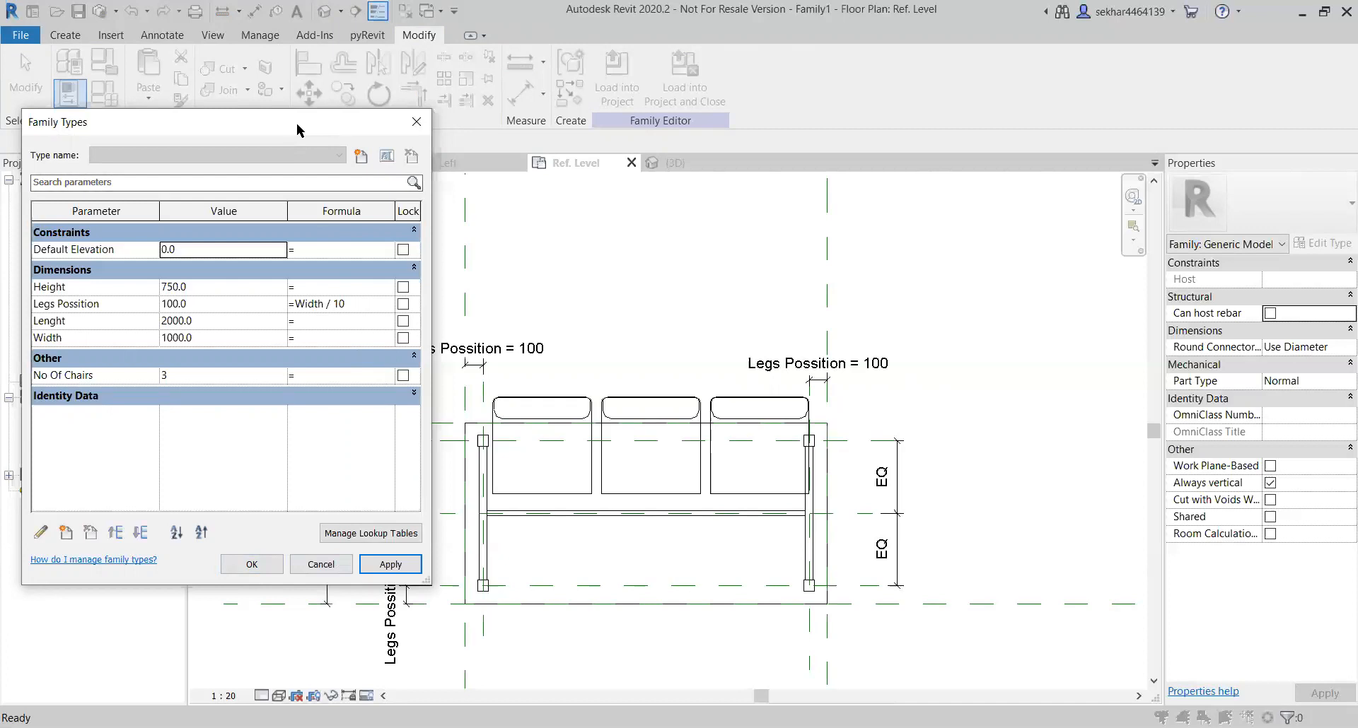
{"action": "left_click_drag", "start_coordinate": [297, 129], "coordinate": [773, 206]}
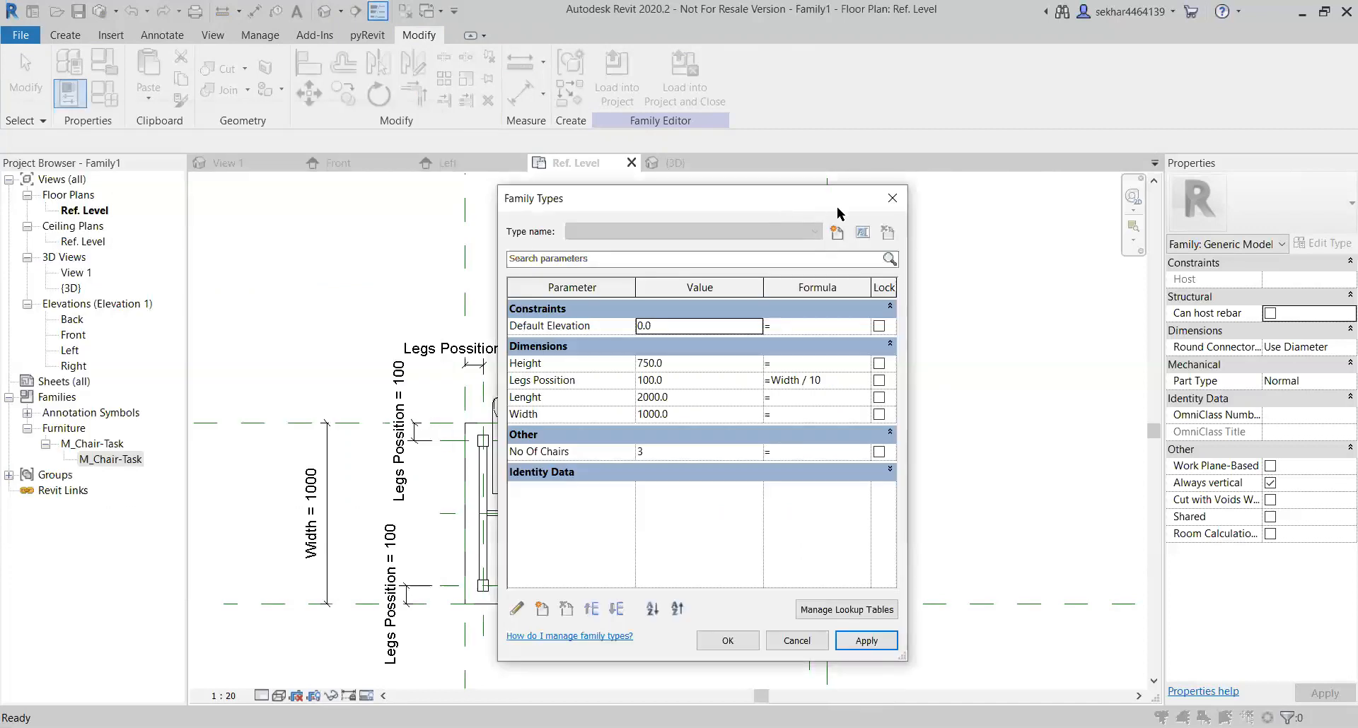
{"action": "left_click", "coordinate": [902, 199]}
Step: Measure the clear distance between the inner faces of the left and right legs with a temporary aligned dimension
{"action": "scroll", "coordinate": [498, 453], "scroll_direction": "up", "scroll_amount": 3}
{"action": "scroll", "coordinate": [499, 472], "scroll_direction": "up", "scroll_amount": 1}
{"action": "middle_click_drag", "start_coordinate": [552, 486], "coordinate": [405, 516]}
{"action": "scroll", "coordinate": [522, 501], "scroll_direction": "down", "scroll_amount": 2}
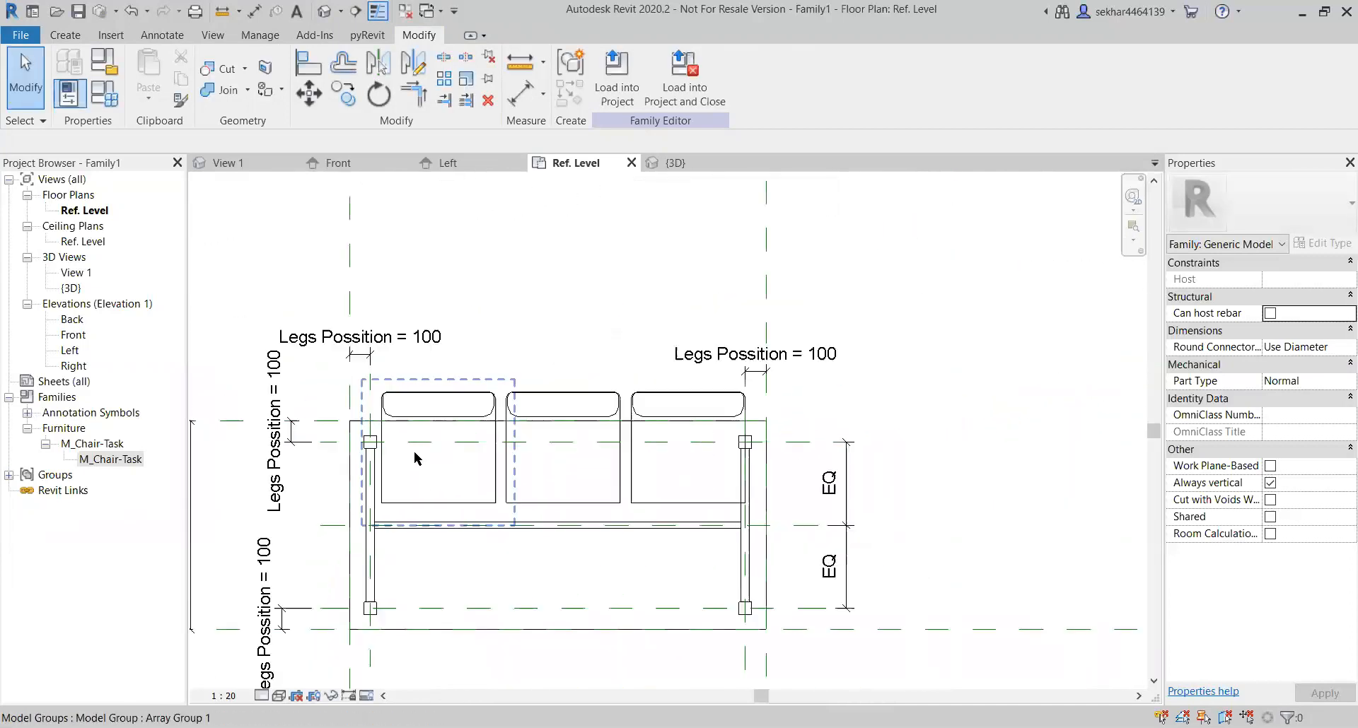
{"action": "scroll", "coordinate": [500, 488], "scroll_direction": "up", "scroll_amount": 2}
{"action": "key", "text": "d"}
{"action": "key", "text": "i"}
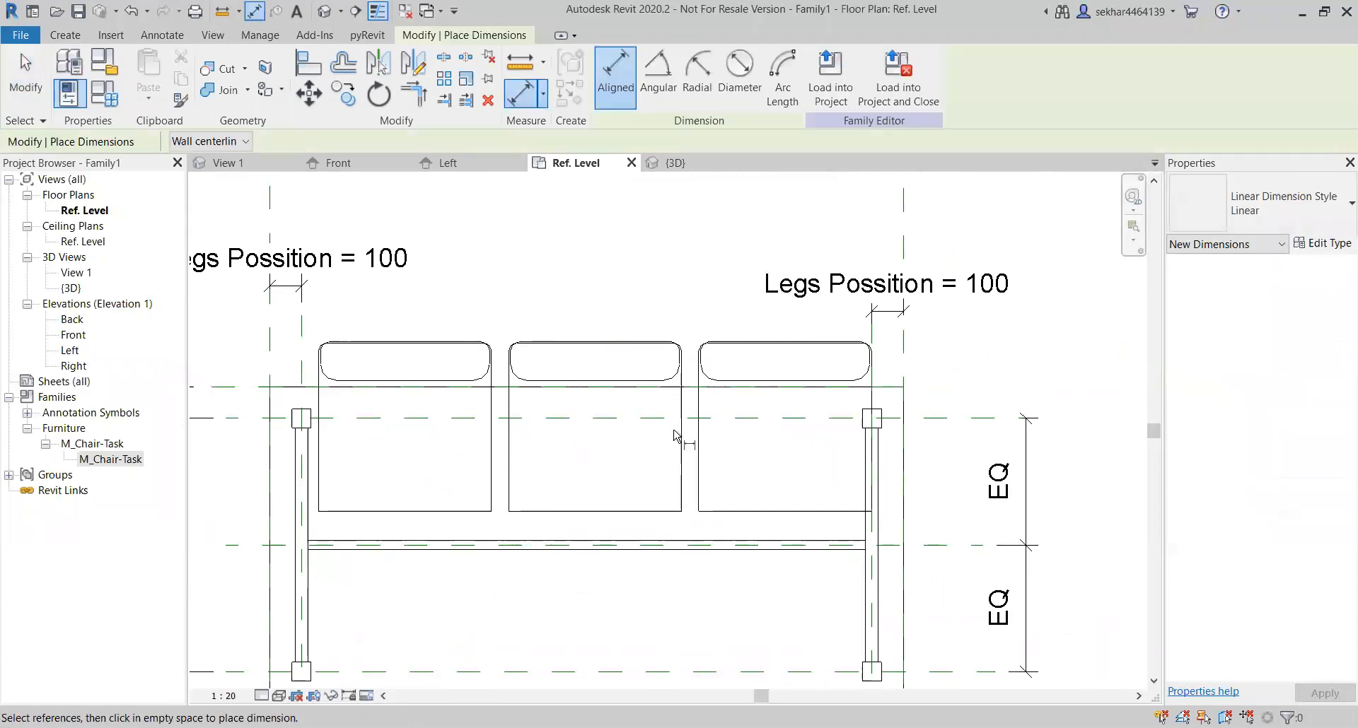
{"action": "scroll", "coordinate": [314, 422], "scroll_direction": "up", "scroll_amount": 3}
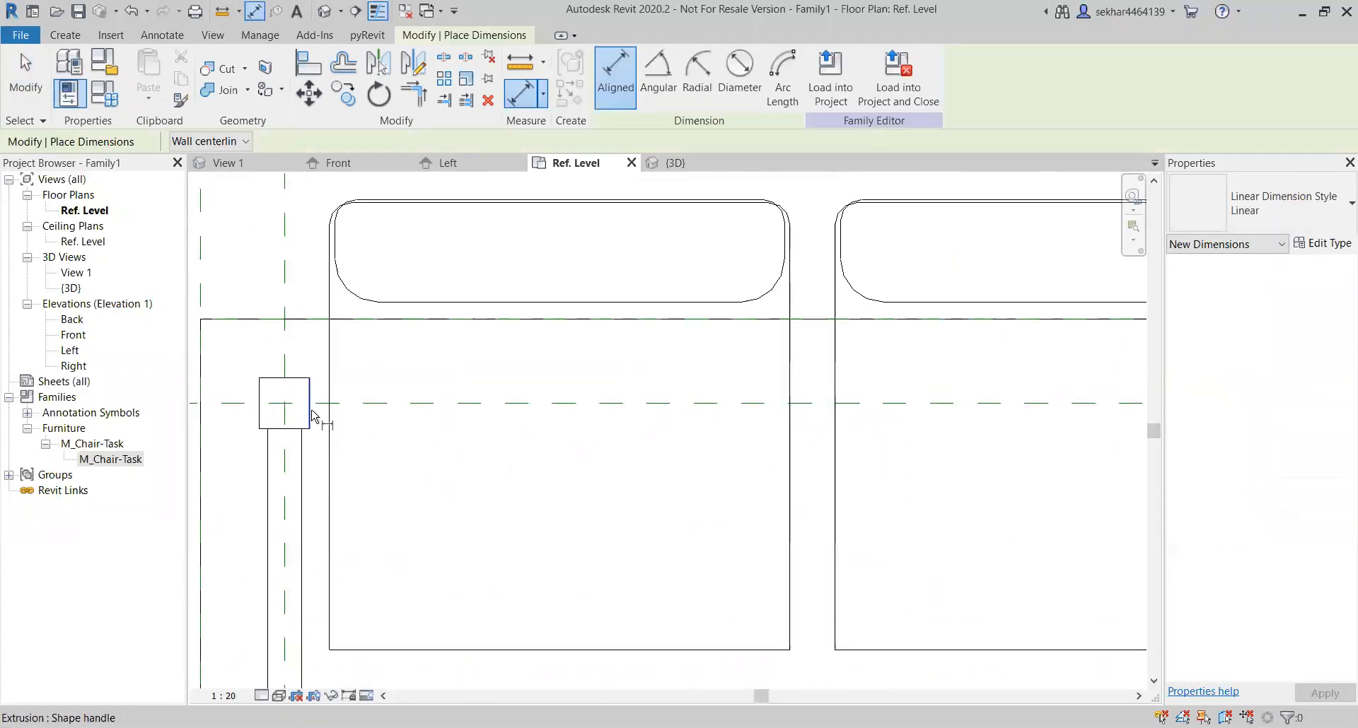
{"action": "left_click", "coordinate": [315, 416]}
{"action": "scroll", "coordinate": [379, 531], "scroll_direction": "down", "scroll_amount": 3}
{"action": "scroll", "coordinate": [919, 499], "scroll_direction": "up", "scroll_amount": 4}
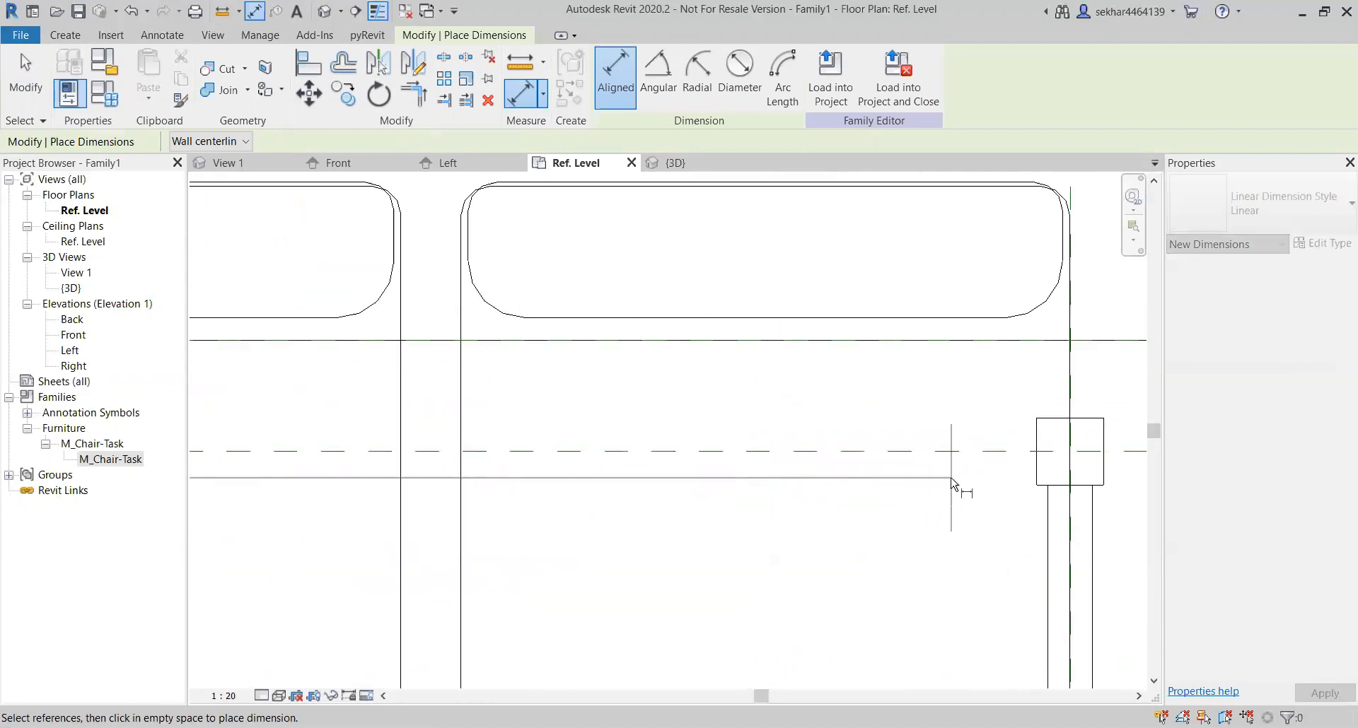
{"action": "left_click", "coordinate": [1036, 475]}
{"action": "scroll", "coordinate": [785, 558], "scroll_direction": "down", "scroll_amount": 3}
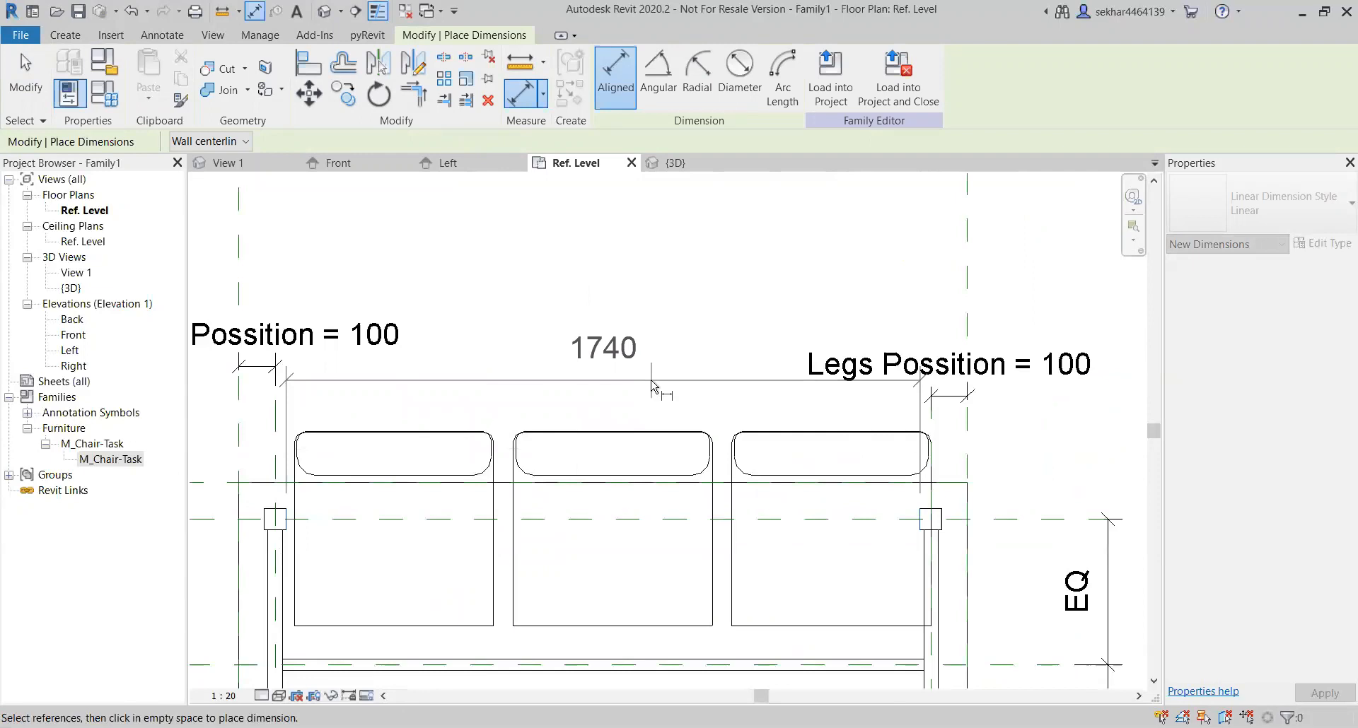
{"action": "key", "text": "Escape"}
{"action": "key", "text": "Escape"}
{"action": "scroll", "coordinate": [577, 484], "scroll_direction": "down", "scroll_amount": 3}
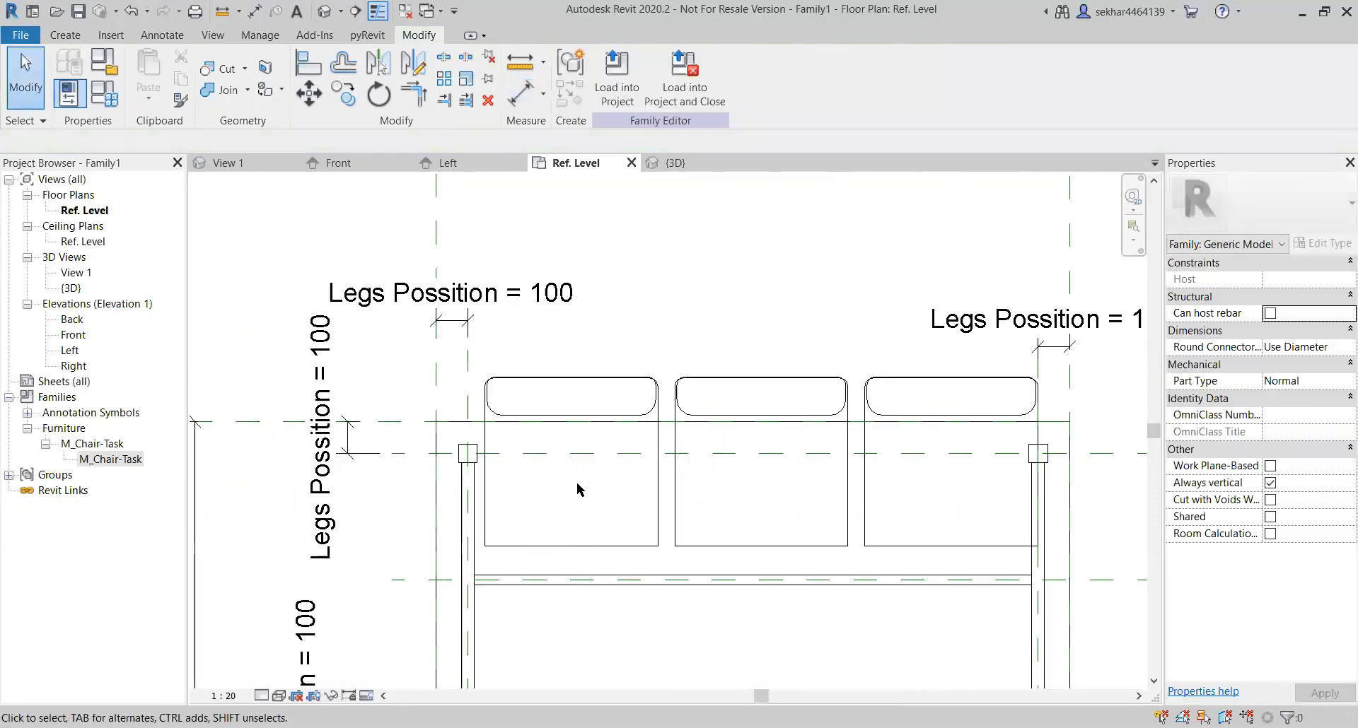
{"action": "middle_click_drag", "start_coordinate": [829, 580], "coordinate": [755, 588]}
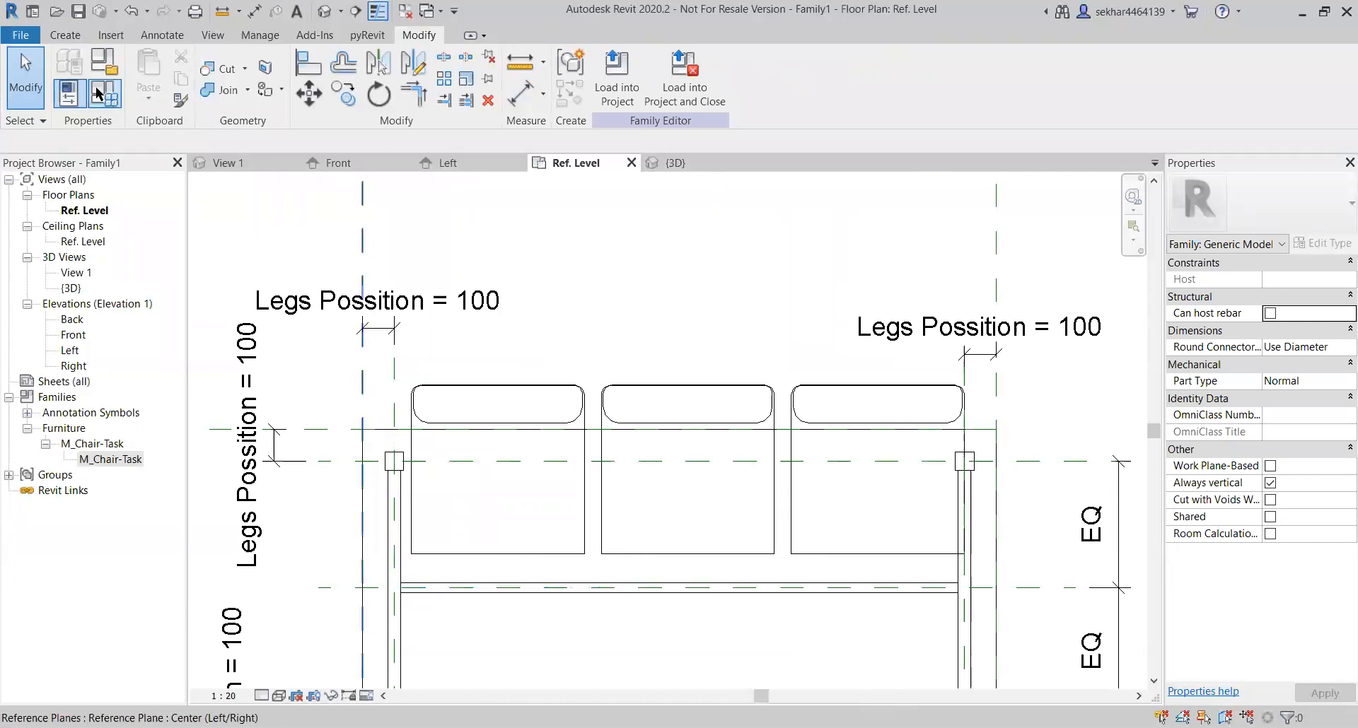
{"action": "left_click", "coordinate": [112, 103]}
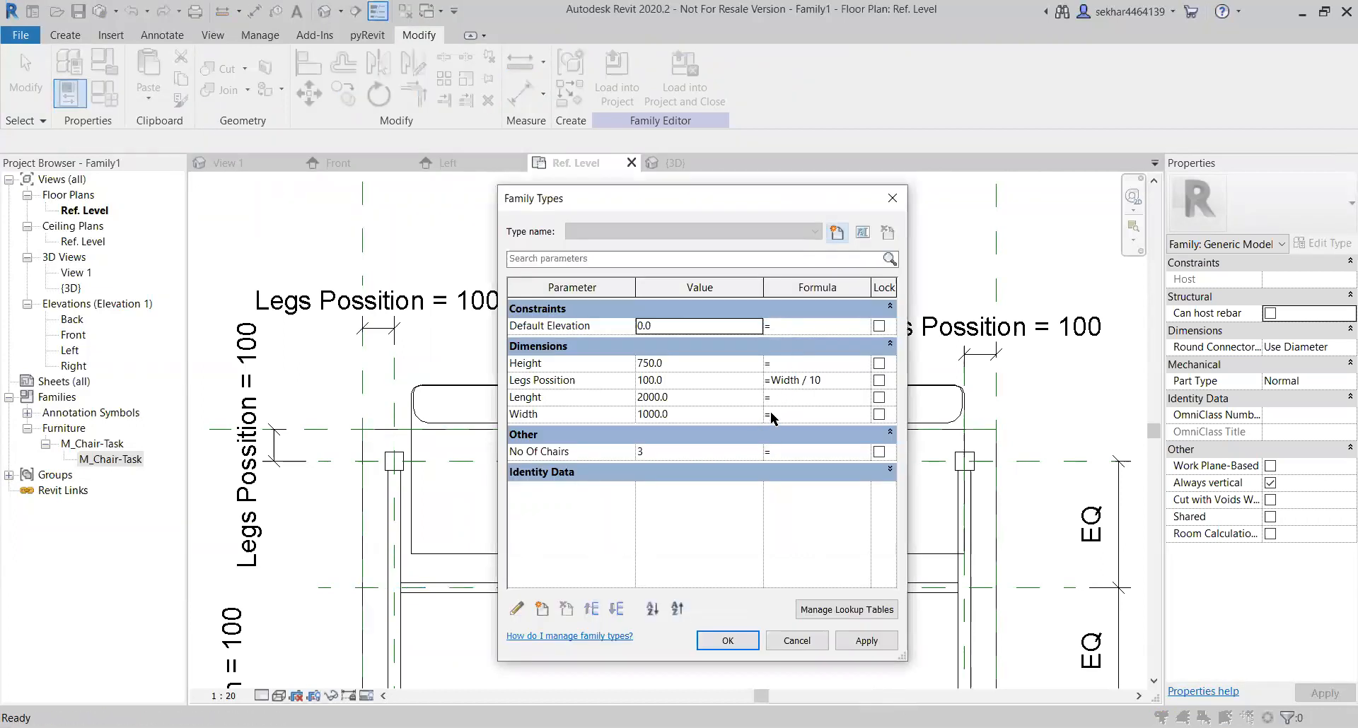
{"action": "left_click", "coordinate": [808, 397]}
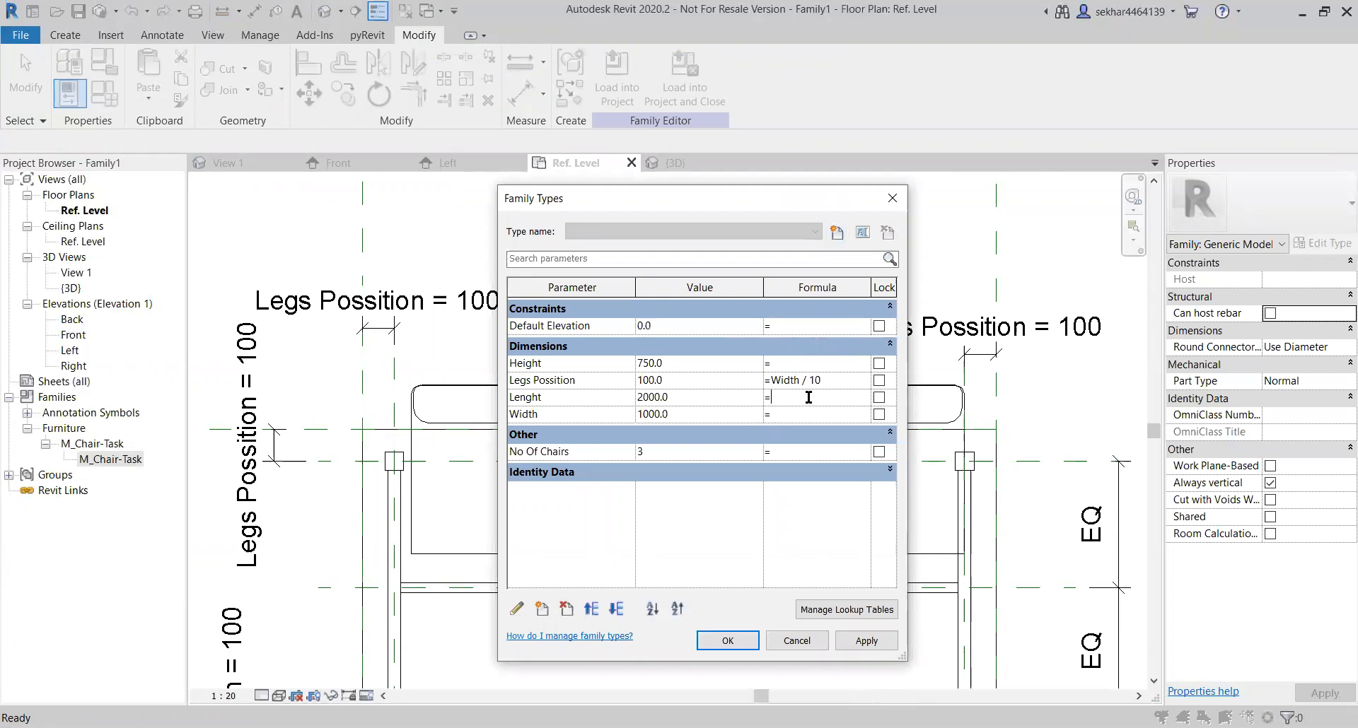
{"action": "left_click", "coordinate": [587, 453]}
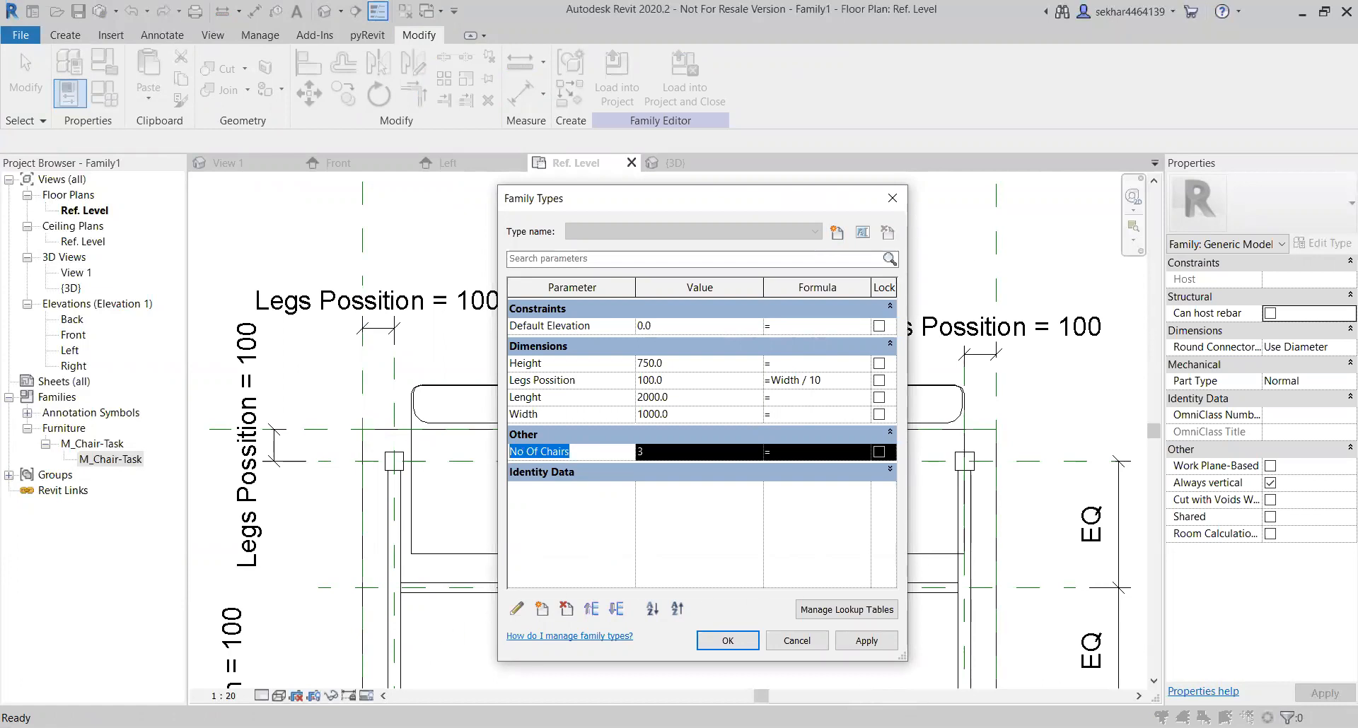
{"action": "left_click", "coordinate": [297, 727]}
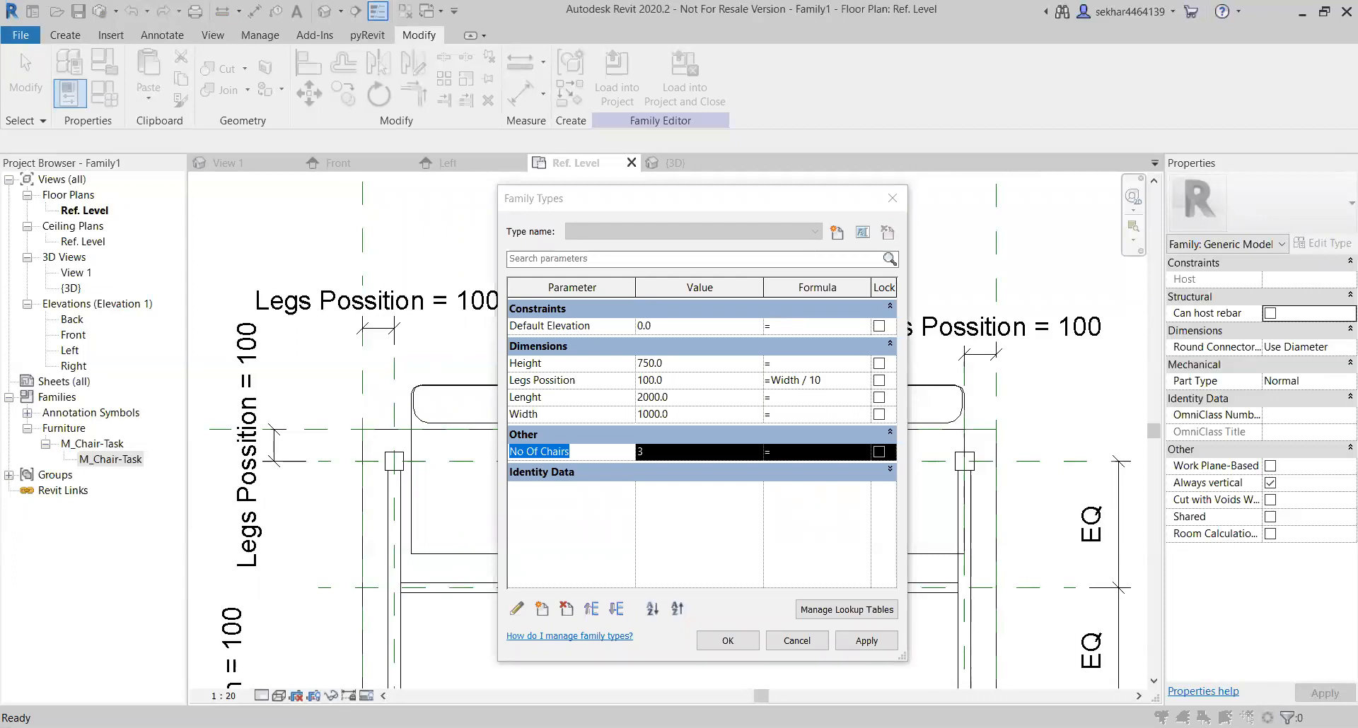
{"action": "left_click", "coordinate": [792, 226]}
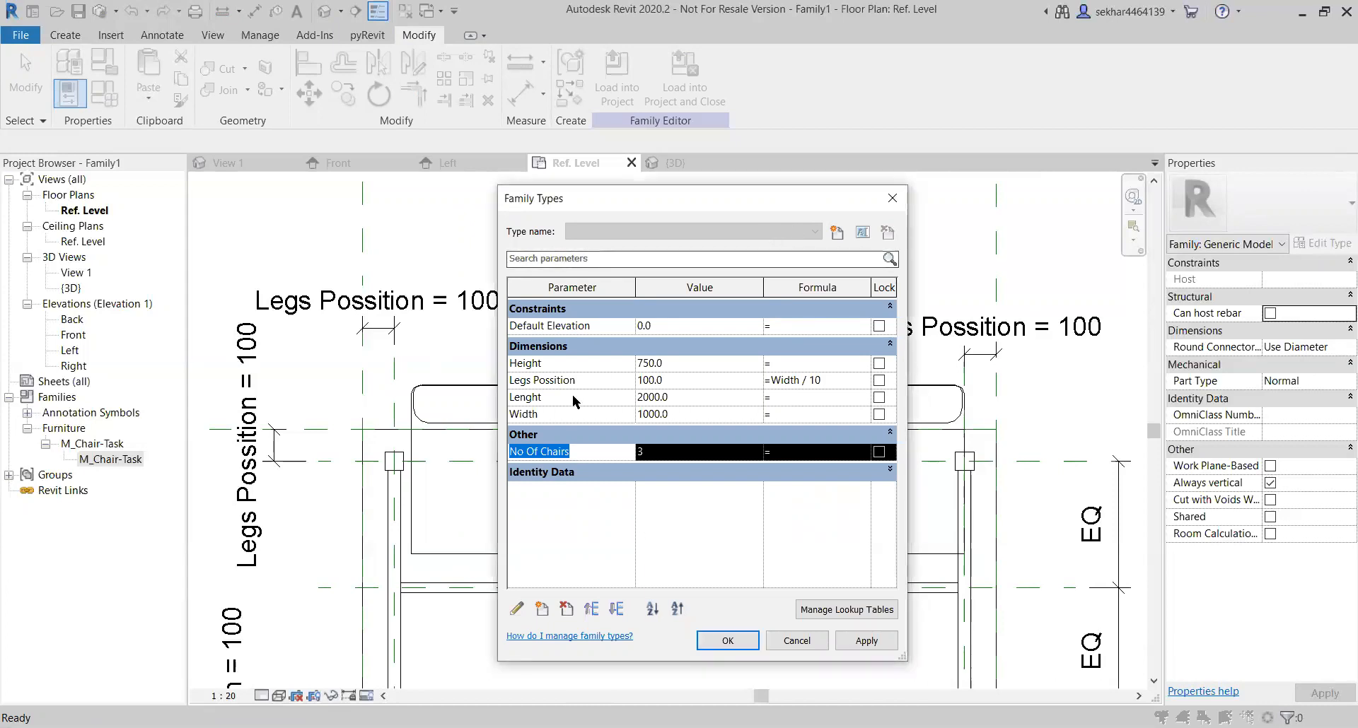
{"action": "left_click", "coordinate": [592, 447]}
{"action": "left_click_drag", "start_coordinate": [591, 451], "coordinate": [509, 449]}
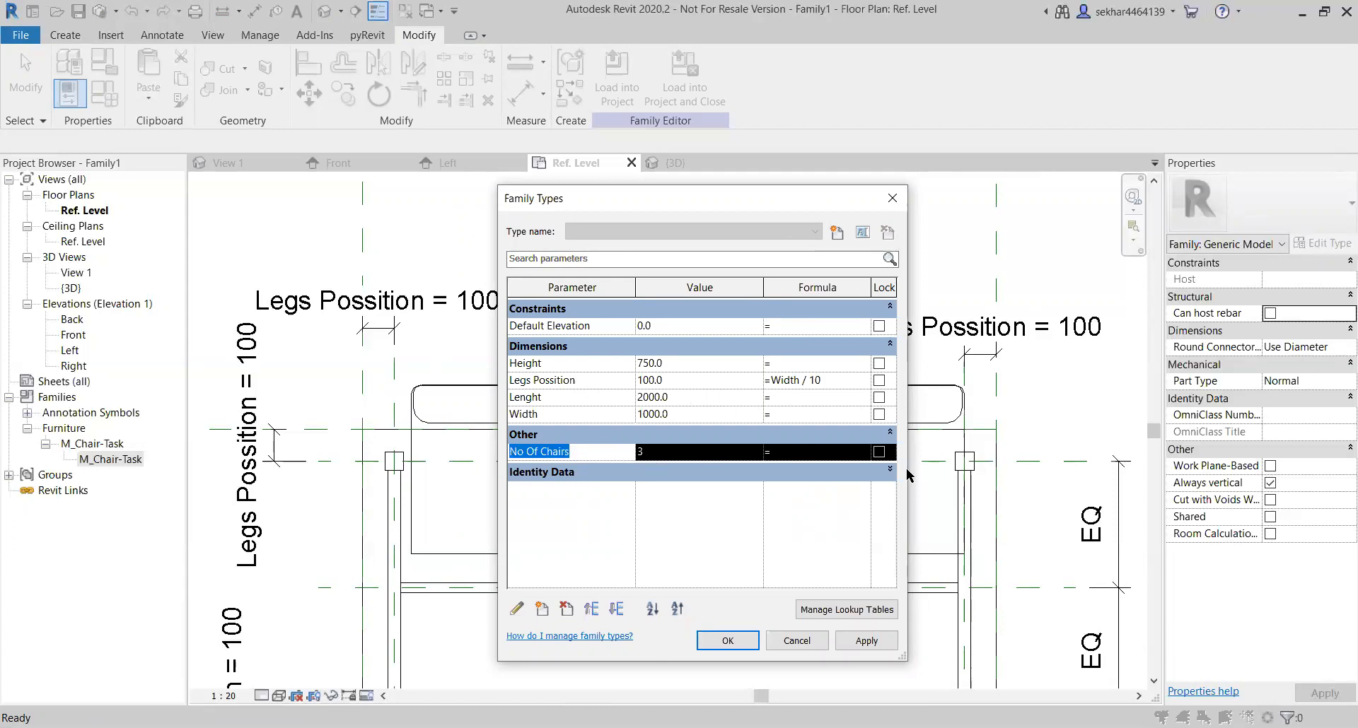
{"action": "left_click", "coordinate": [832, 397]}
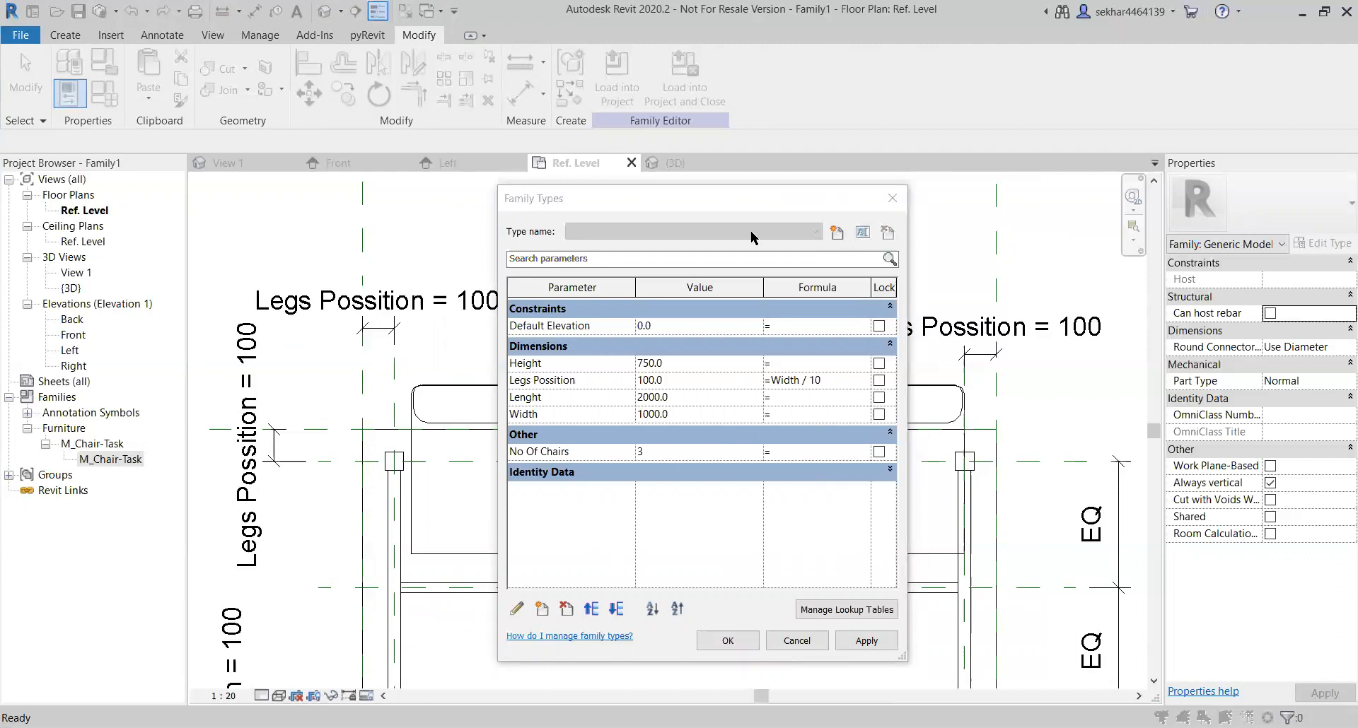
{"action": "left_click", "coordinate": [891, 198]}
Step: Check the clear span between the two table legs' facing sides again with a temporary aligned dimension
{"action": "key", "text": "i"}
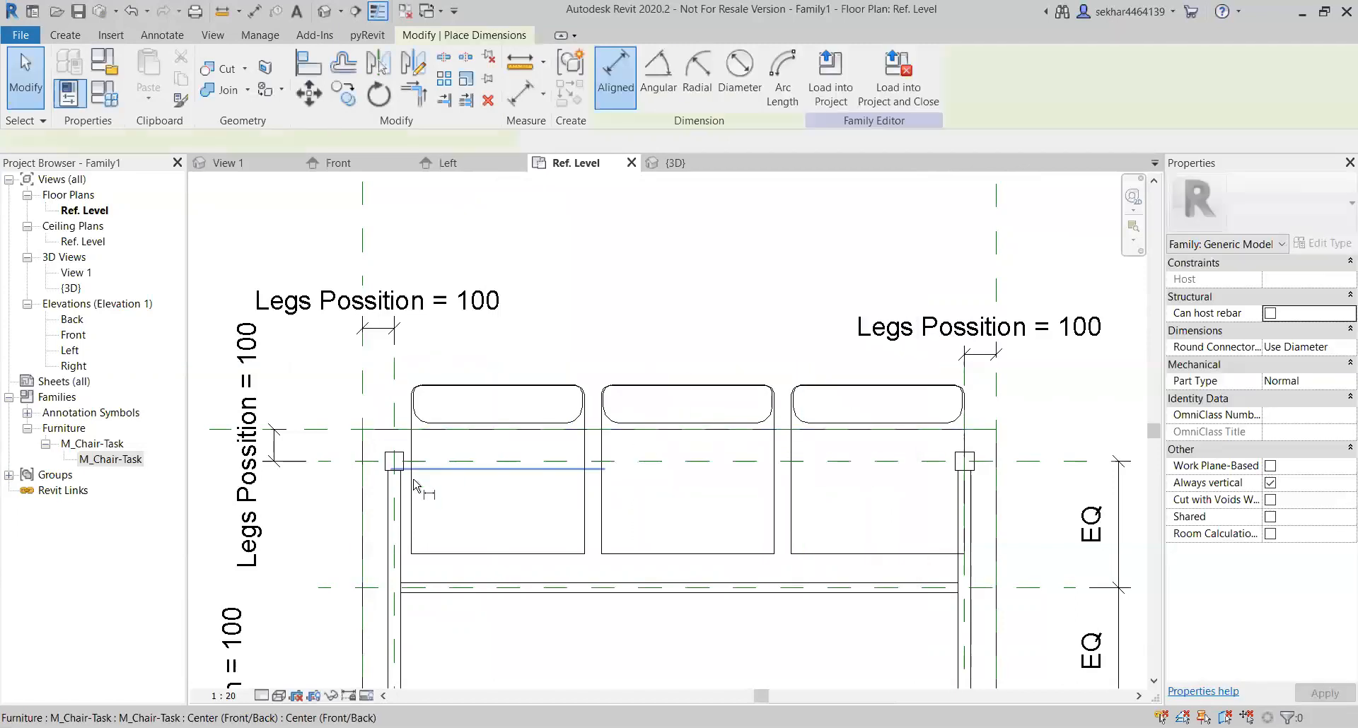
{"action": "scroll", "coordinate": [406, 464], "scroll_direction": "up", "scroll_amount": 3}
{"action": "left_click", "coordinate": [407, 464]}
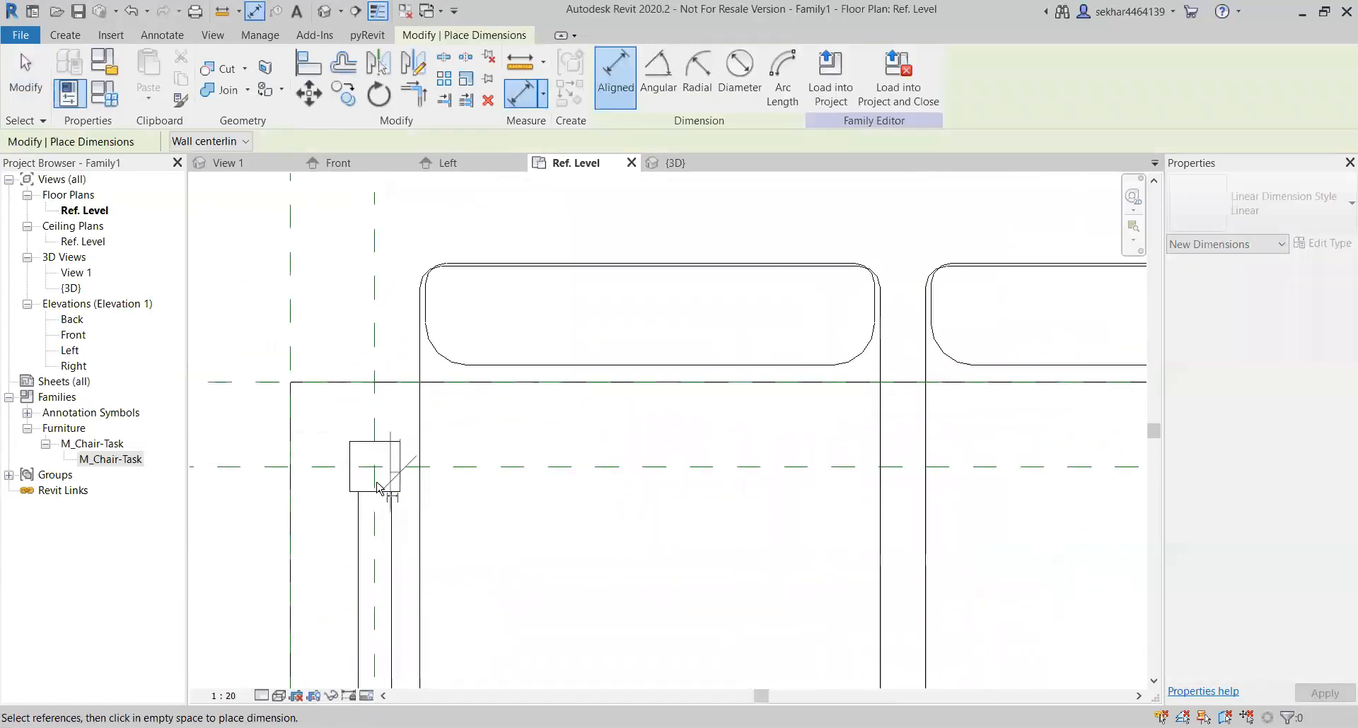
{"action": "scroll", "coordinate": [396, 467], "scroll_direction": "down", "scroll_amount": 3}
{"action": "scroll", "coordinate": [852, 493], "scroll_direction": "up", "scroll_amount": 4}
{"action": "left_click", "coordinate": [852, 493]}
{"action": "scroll", "coordinate": [848, 493], "scroll_direction": "down", "scroll_amount": 5}
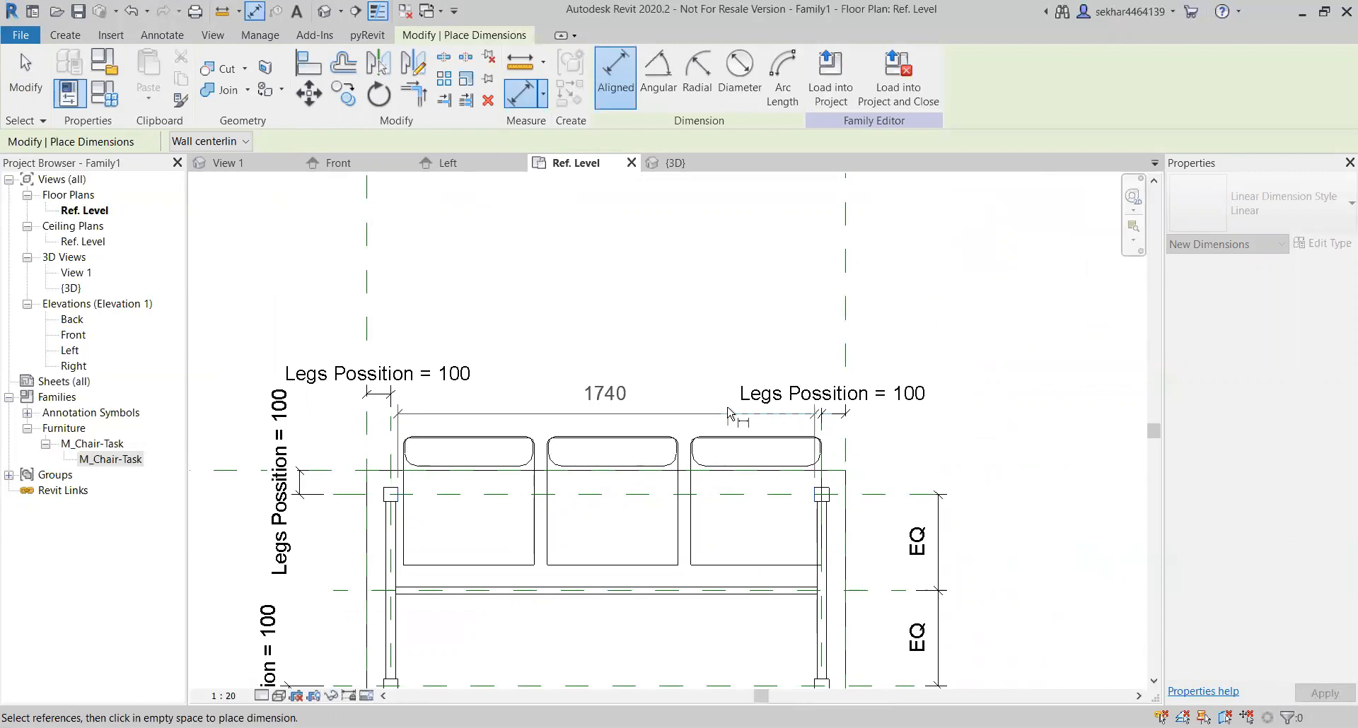
{"action": "key", "text": "Escape"}
{"action": "key", "text": "Escape"}
{"action": "scroll", "coordinate": [728, 411], "scroll_direction": "up", "scroll_amount": 5}
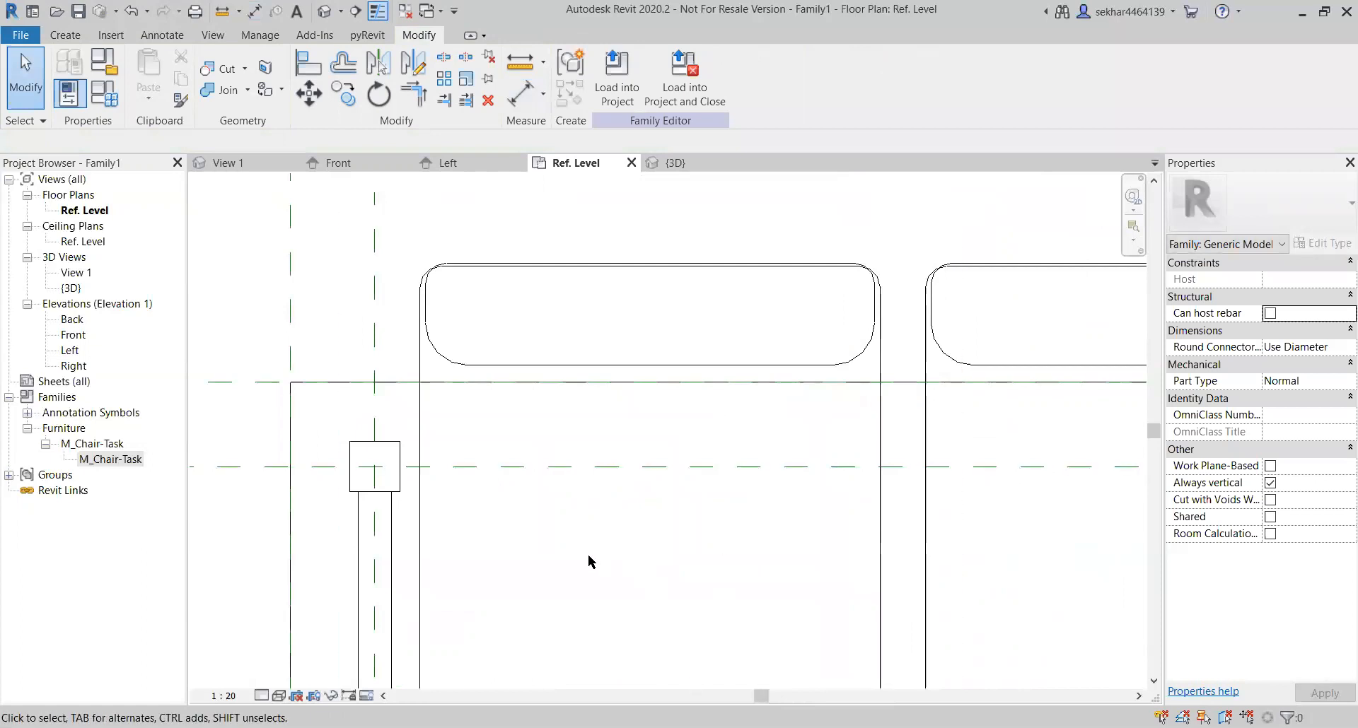
{"action": "scroll", "coordinate": [586, 555], "scroll_direction": "down", "scroll_amount": 3}
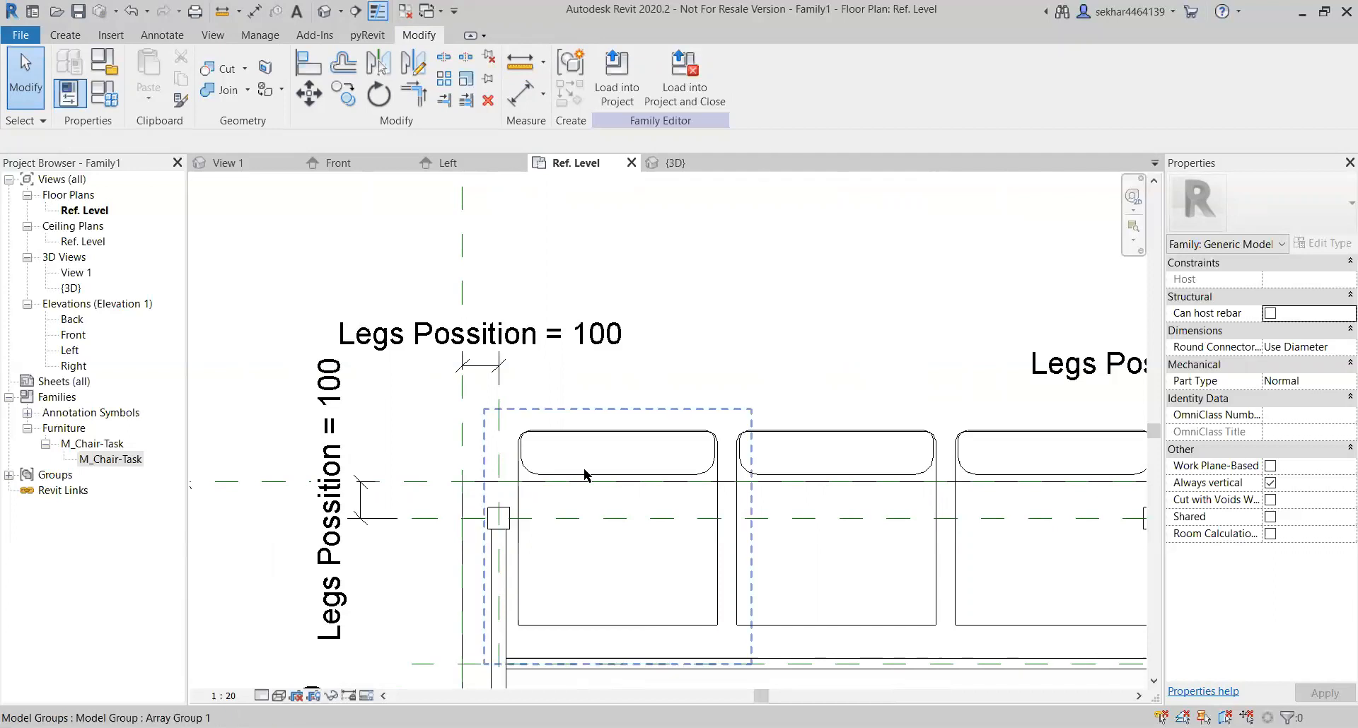
{"action": "scroll", "coordinate": [559, 435], "scroll_direction": "down", "scroll_amount": 5}
{"action": "left_click", "coordinate": [559, 433]}
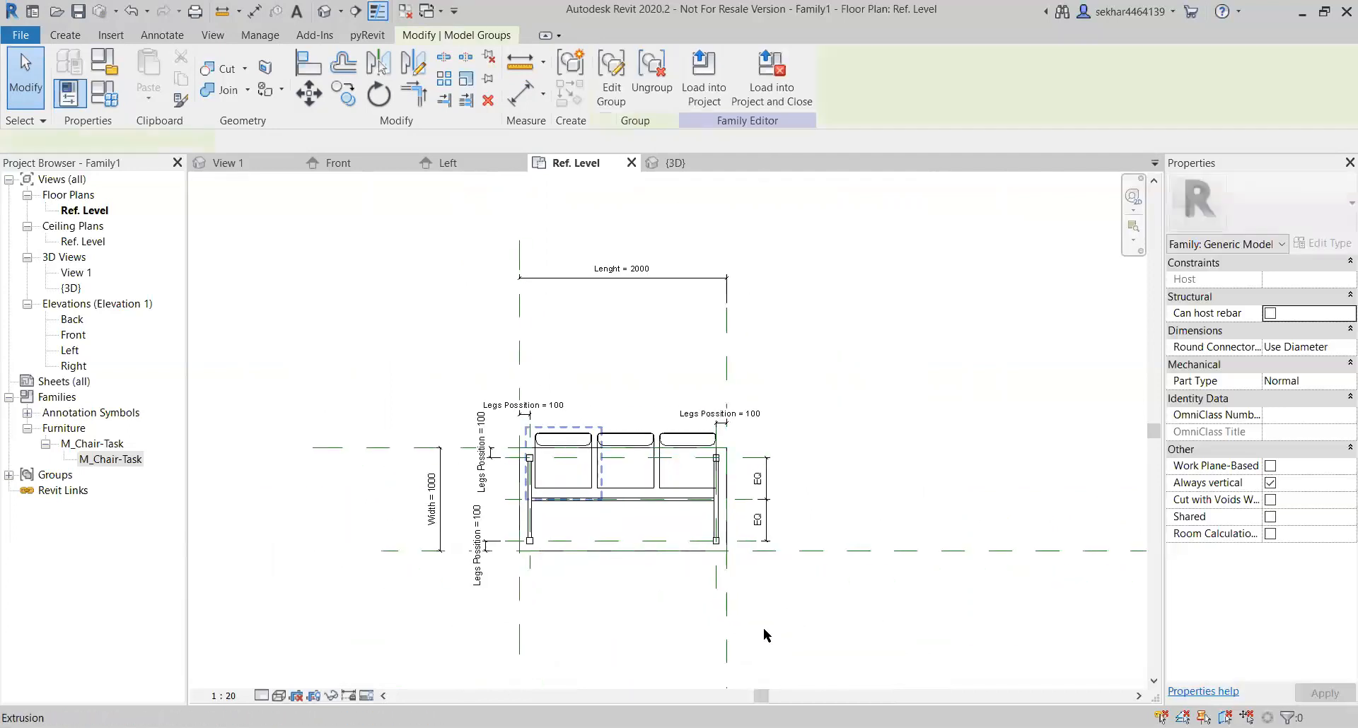
{"action": "key", "text": "Escape"}
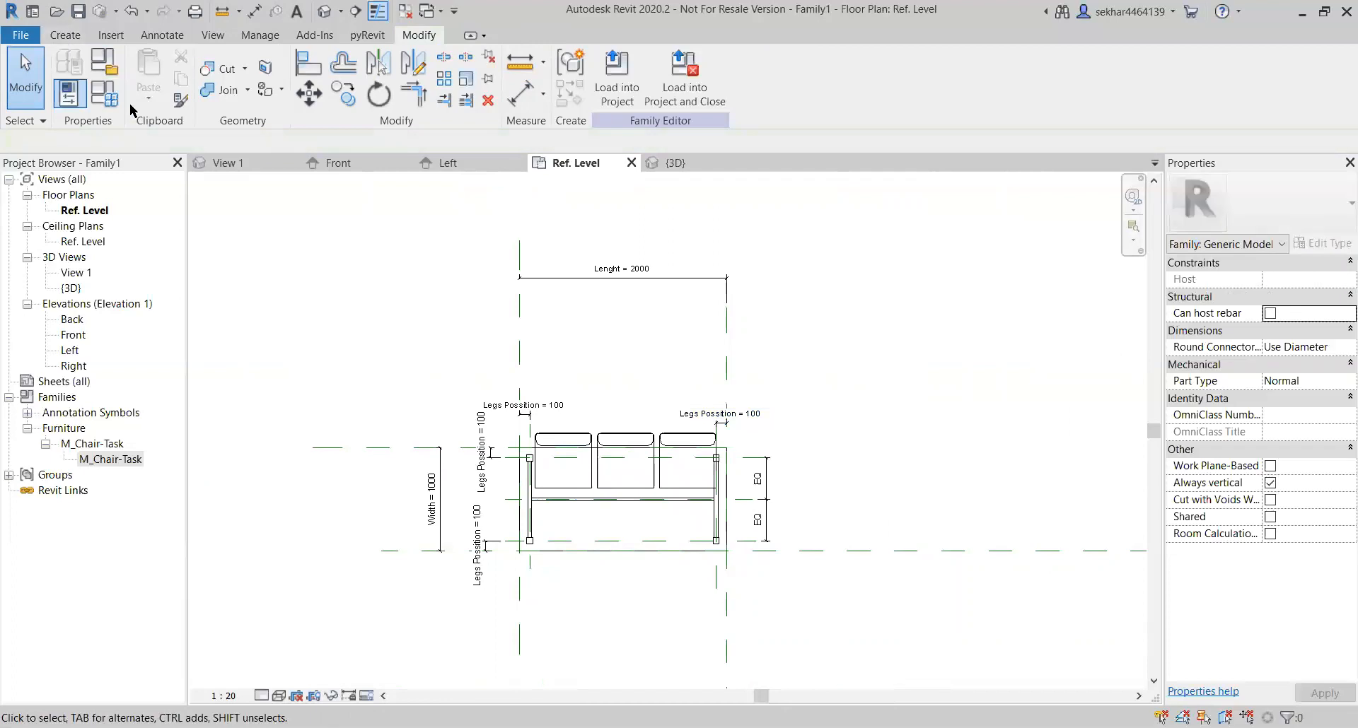
Step: Give the Lenght parameter the formula No Of Chairs * 610 in the family types and apply it
{"action": "left_click", "coordinate": [104, 62]}
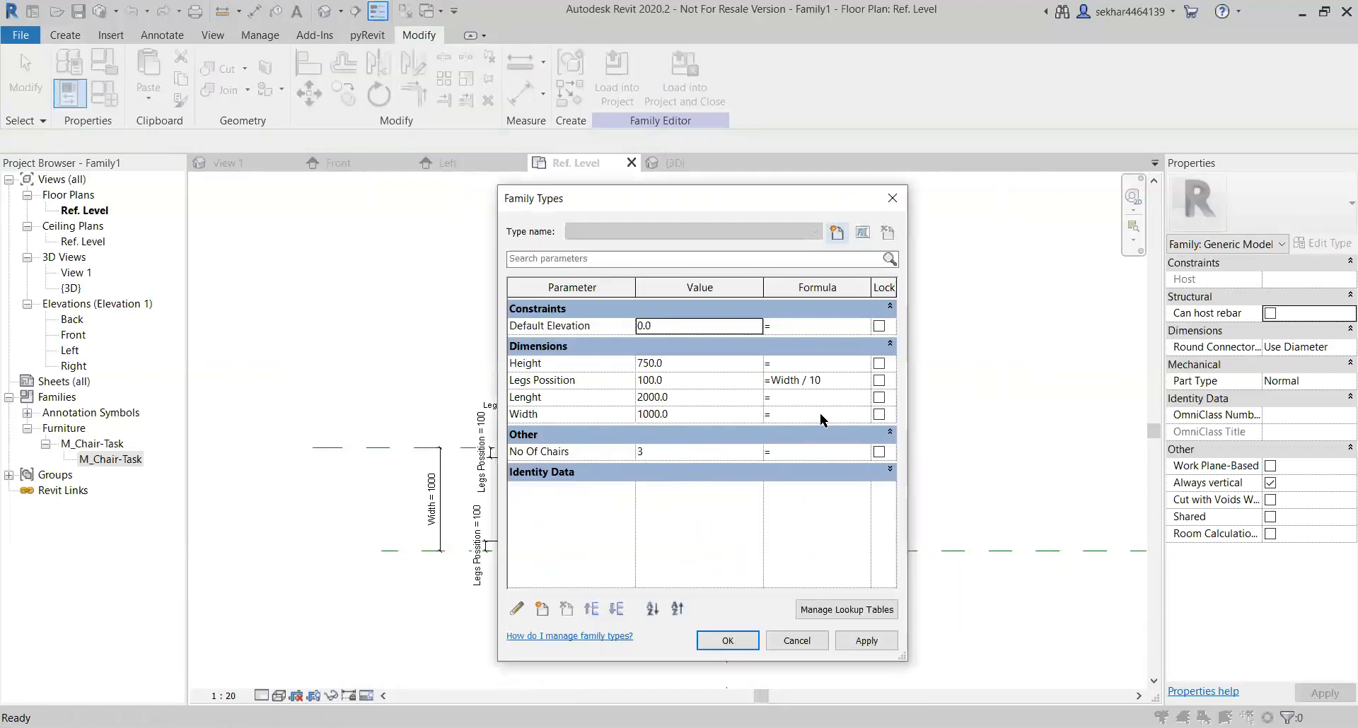
{"action": "left_click", "coordinate": [587, 451]}
{"action": "left_click_drag", "start_coordinate": [588, 451], "coordinate": [389, 461]}
{"action": "key", "text": "ctrl+c"}
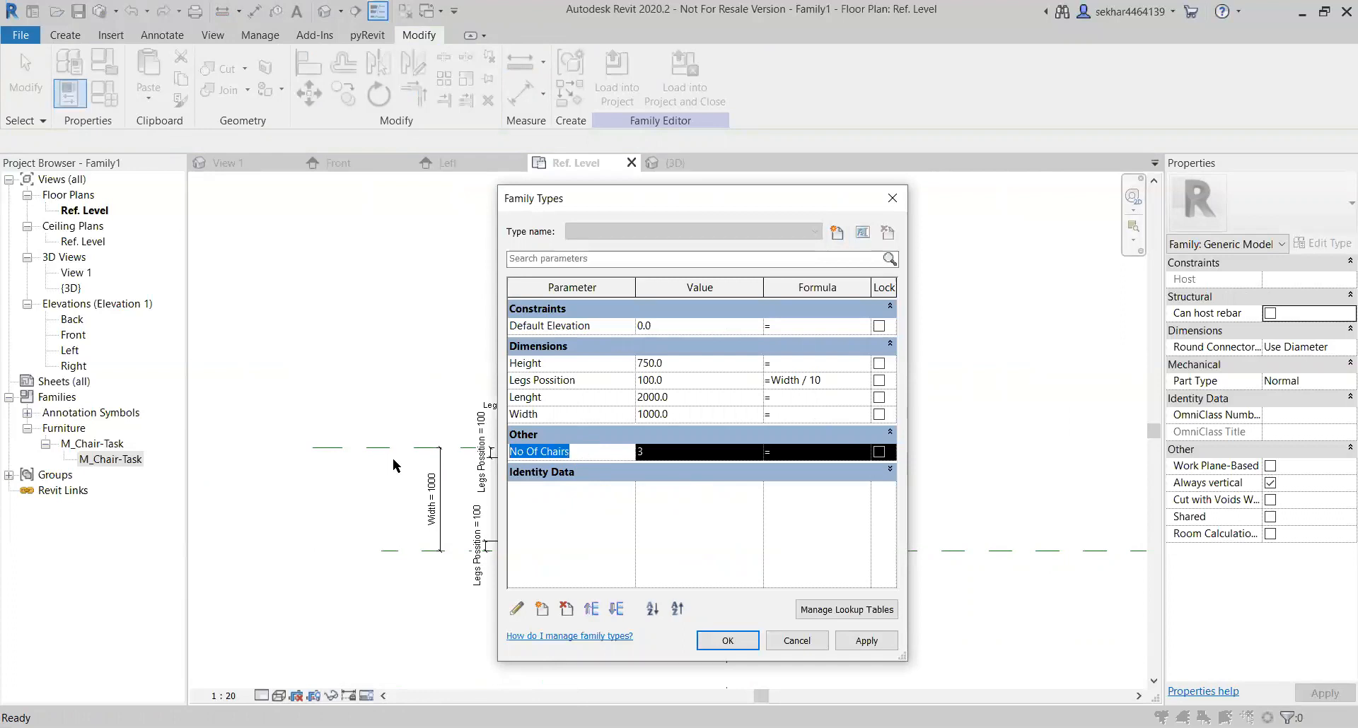
{"action": "left_click", "coordinate": [810, 396]}
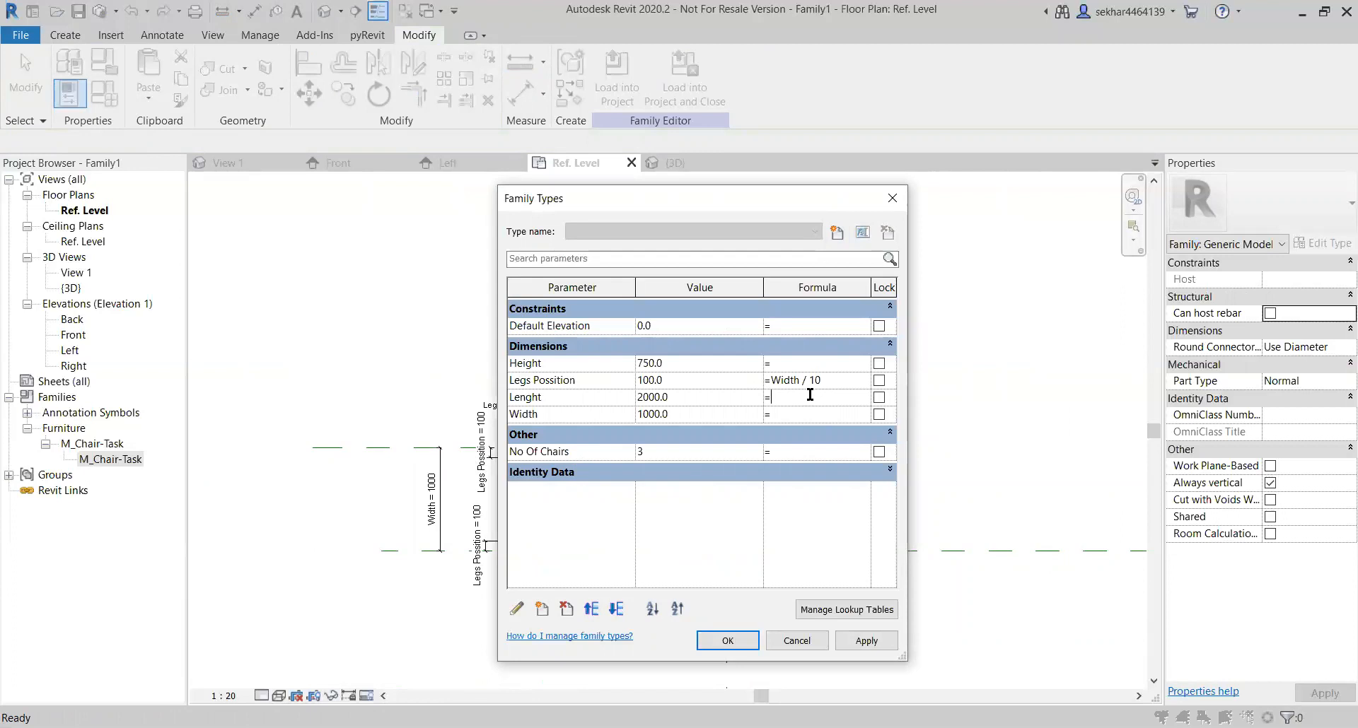
{"action": "key", "text": "ctrl+v"}
{"action": "type", "text": "*"}
{"action": "type", "text": "610"}
{"action": "left_click", "coordinate": [871, 643]}
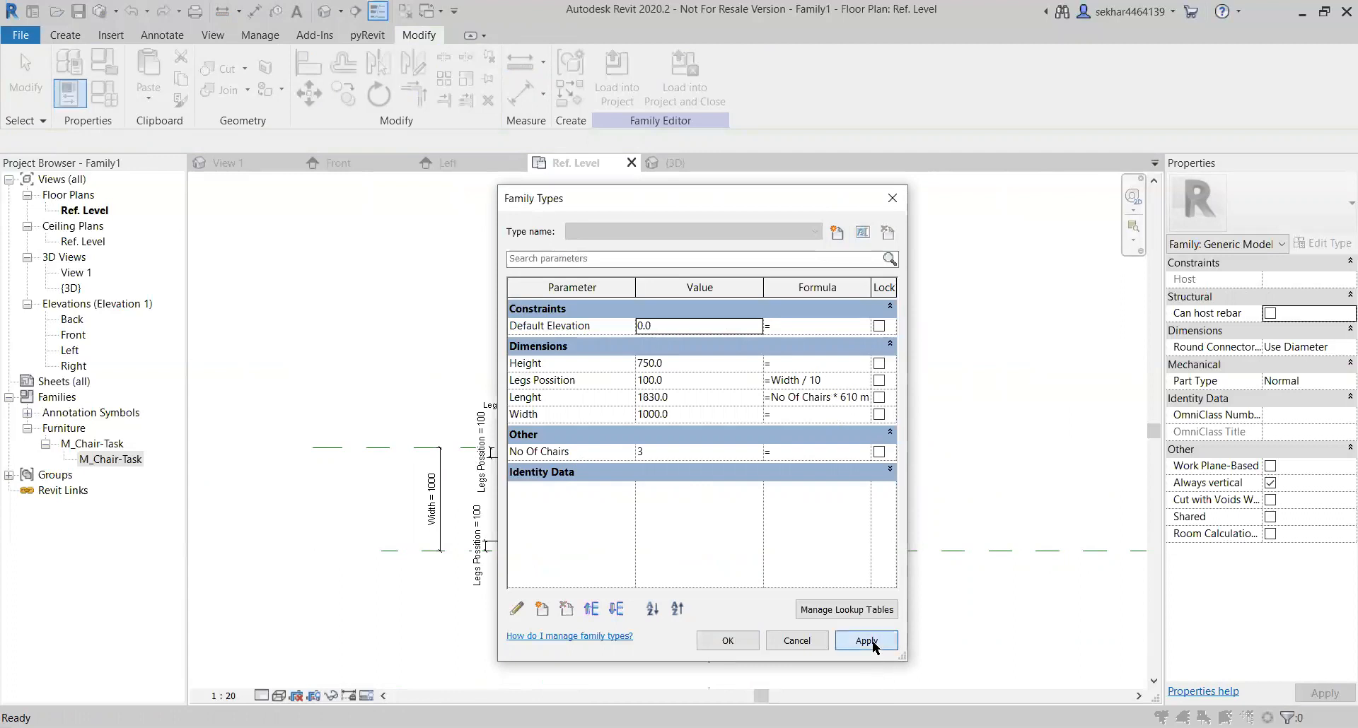
{"action": "left_click", "coordinate": [734, 643]}
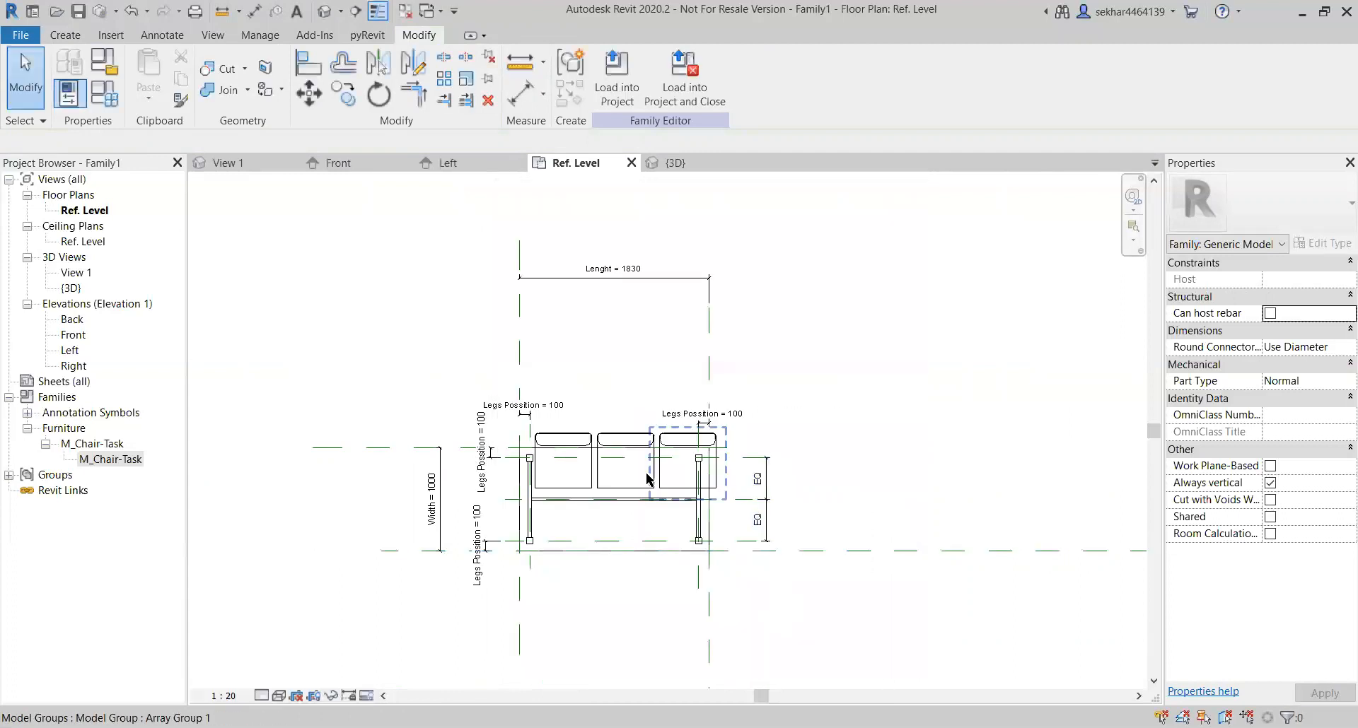
Step: Raise the per-chair multiplier in the Lenght formula to 650 and apply it
{"action": "scroll", "coordinate": [618, 469], "scroll_direction": "up", "scroll_amount": 4}
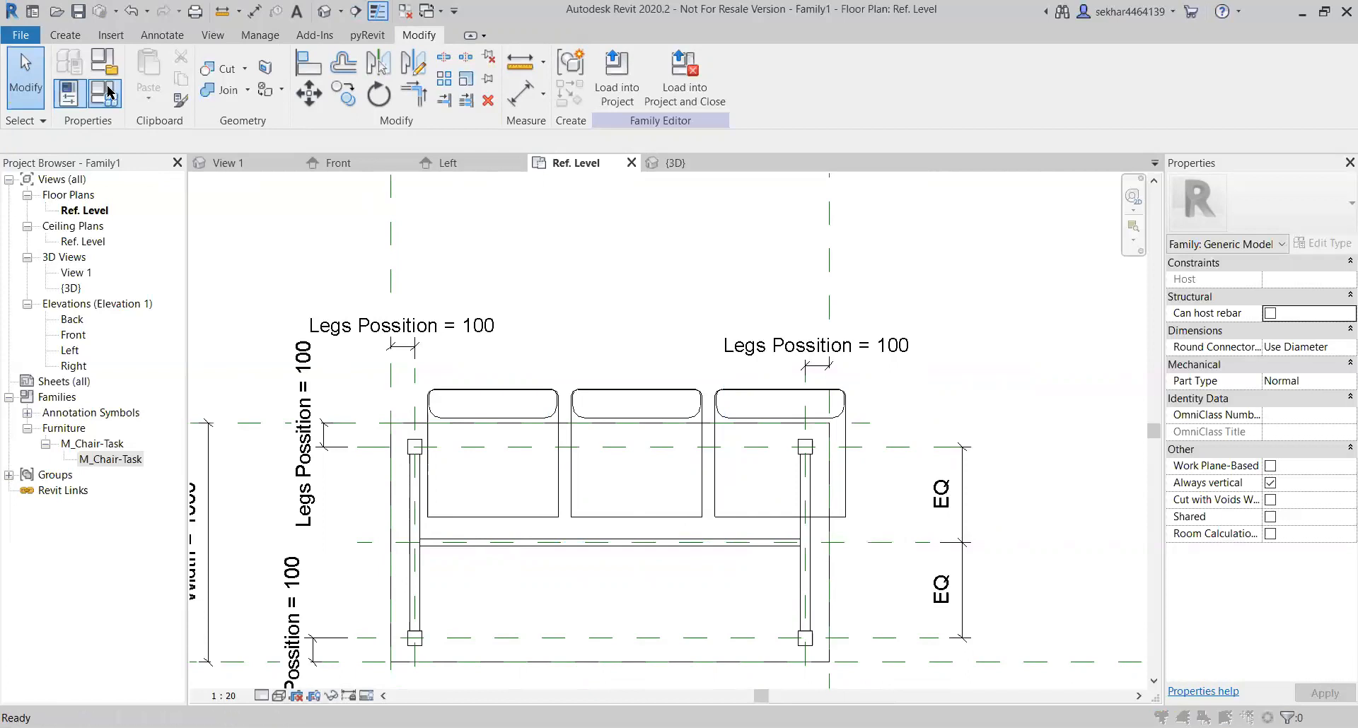
{"action": "left_click_drag", "start_coordinate": [841, 398], "coordinate": [858, 397]}
{"action": "type", "text": "650"}
{"action": "left_click", "coordinate": [872, 644]}
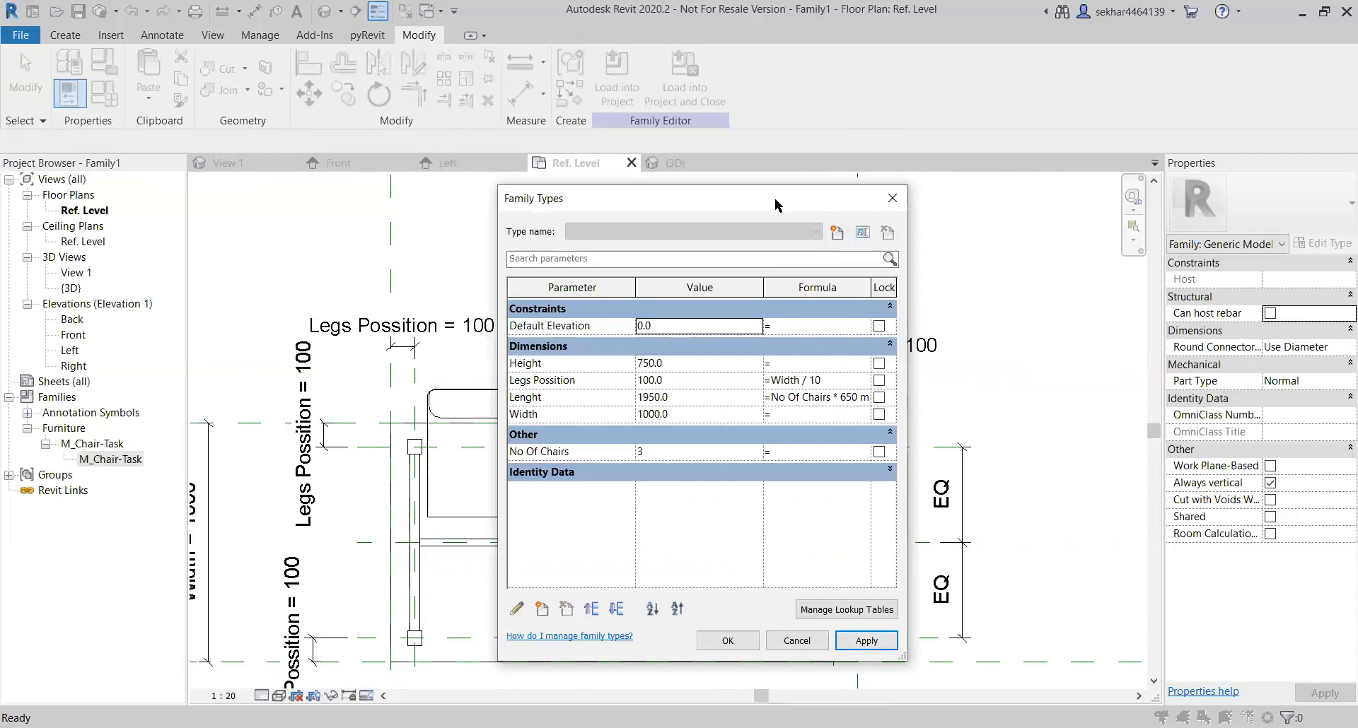
Step: Change the Lenght formula to No Of Chairs * 670, apply it and close the family types
{"action": "left_click_drag", "start_coordinate": [774, 198], "coordinate": [419, 174]}
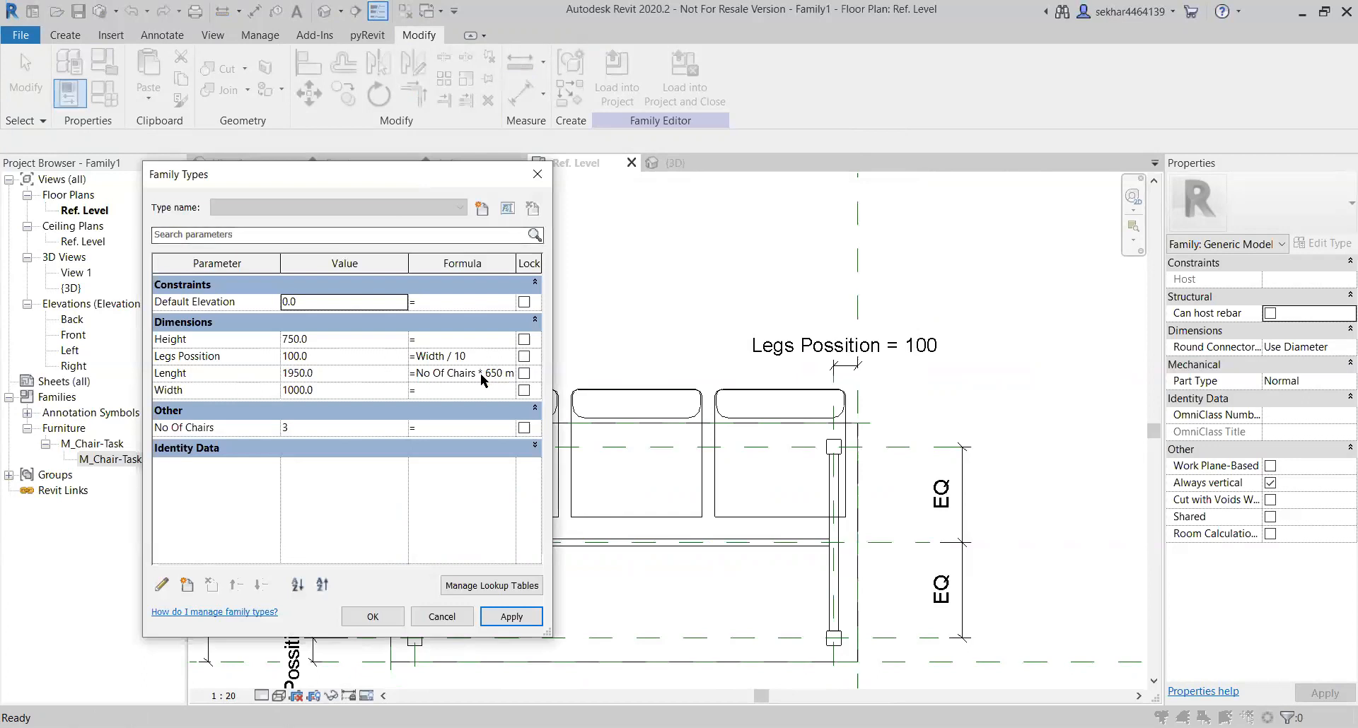
{"action": "left_click_drag", "start_coordinate": [486, 373], "coordinate": [503, 375]}
{"action": "type", "text": "670"}
{"action": "left_click", "coordinate": [499, 620]}
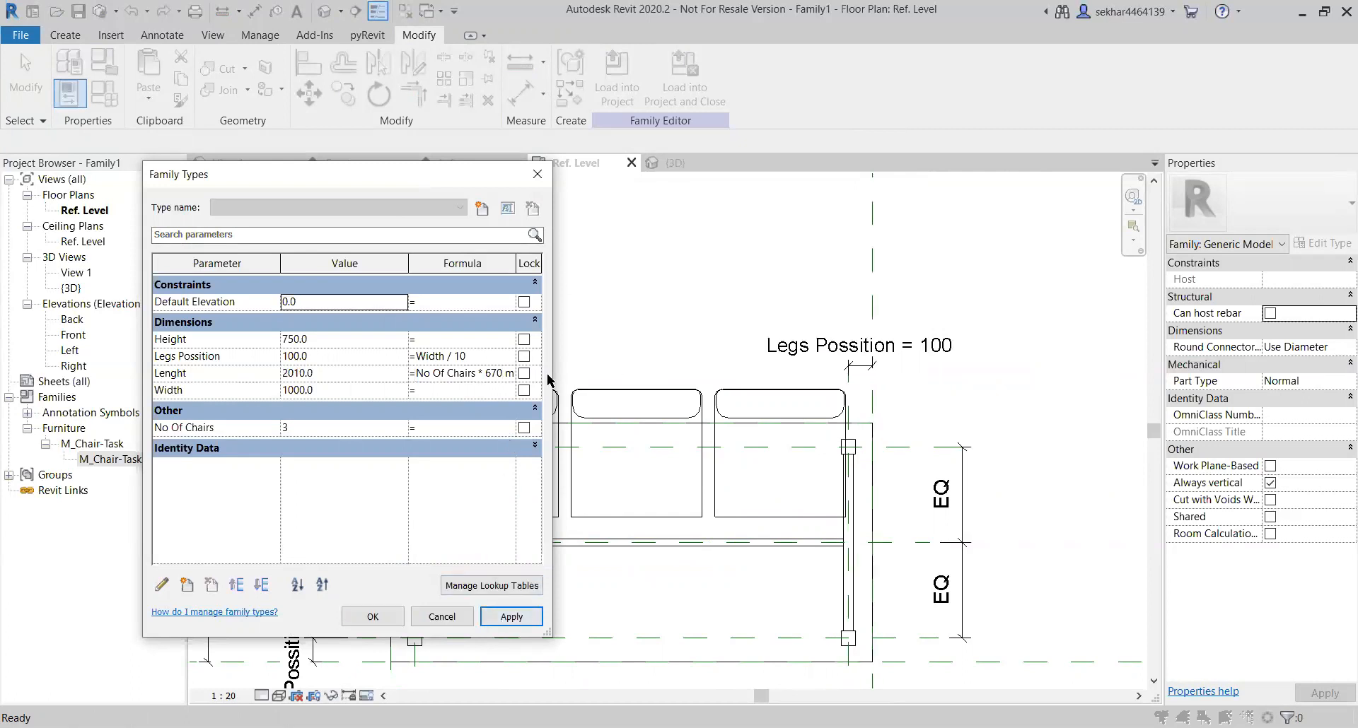
{"action": "left_click", "coordinate": [374, 620]}
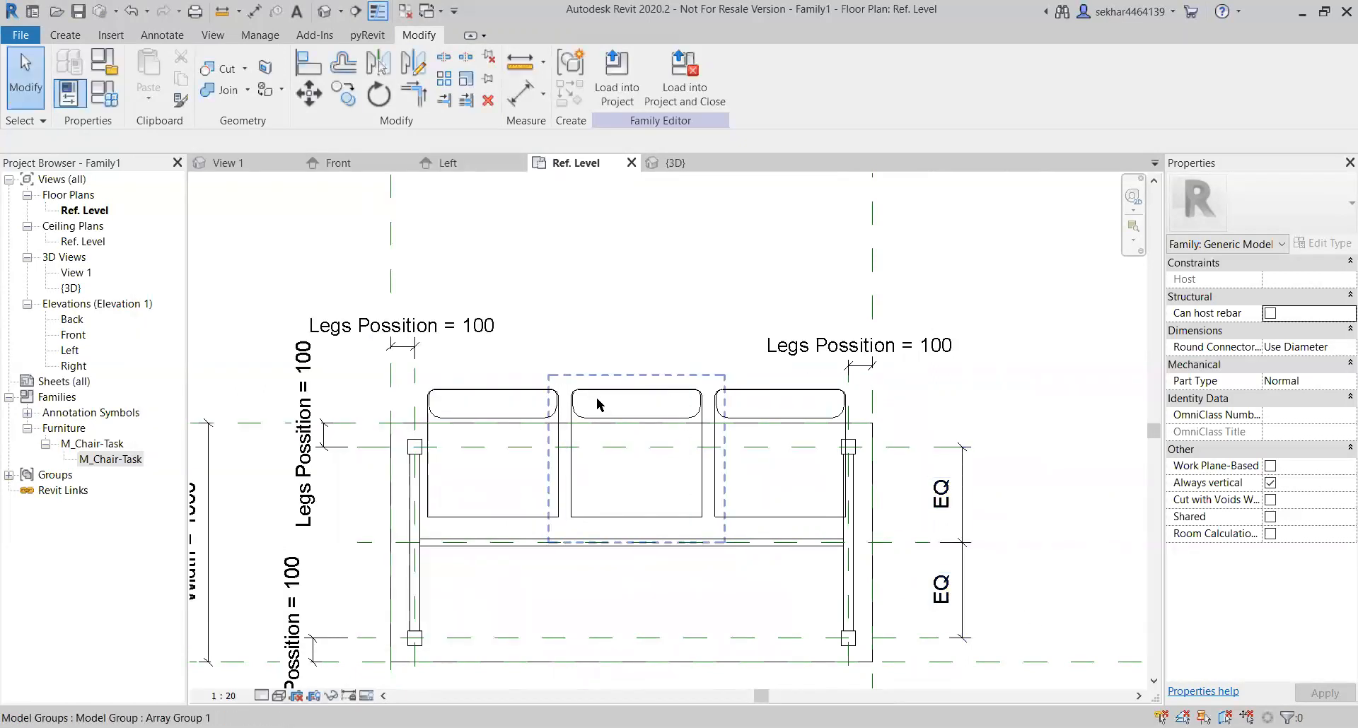
Step: Select all three chair groups and nudge them slightly left to centre them between the table legs
{"action": "left_click", "coordinate": [543, 399]}
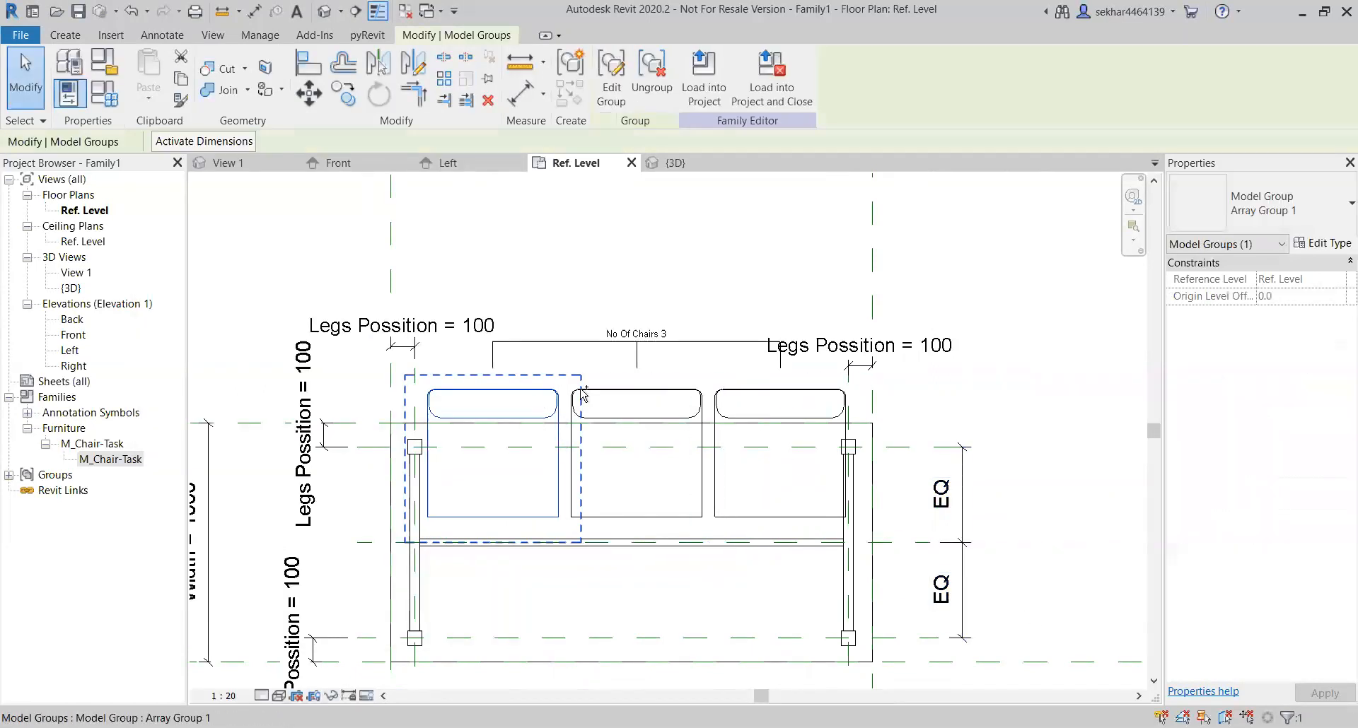
{"action": "left_click", "coordinate": [617, 398], "text": "ctrl"}
{"action": "left_click", "coordinate": [782, 394], "text": "ctrl"}
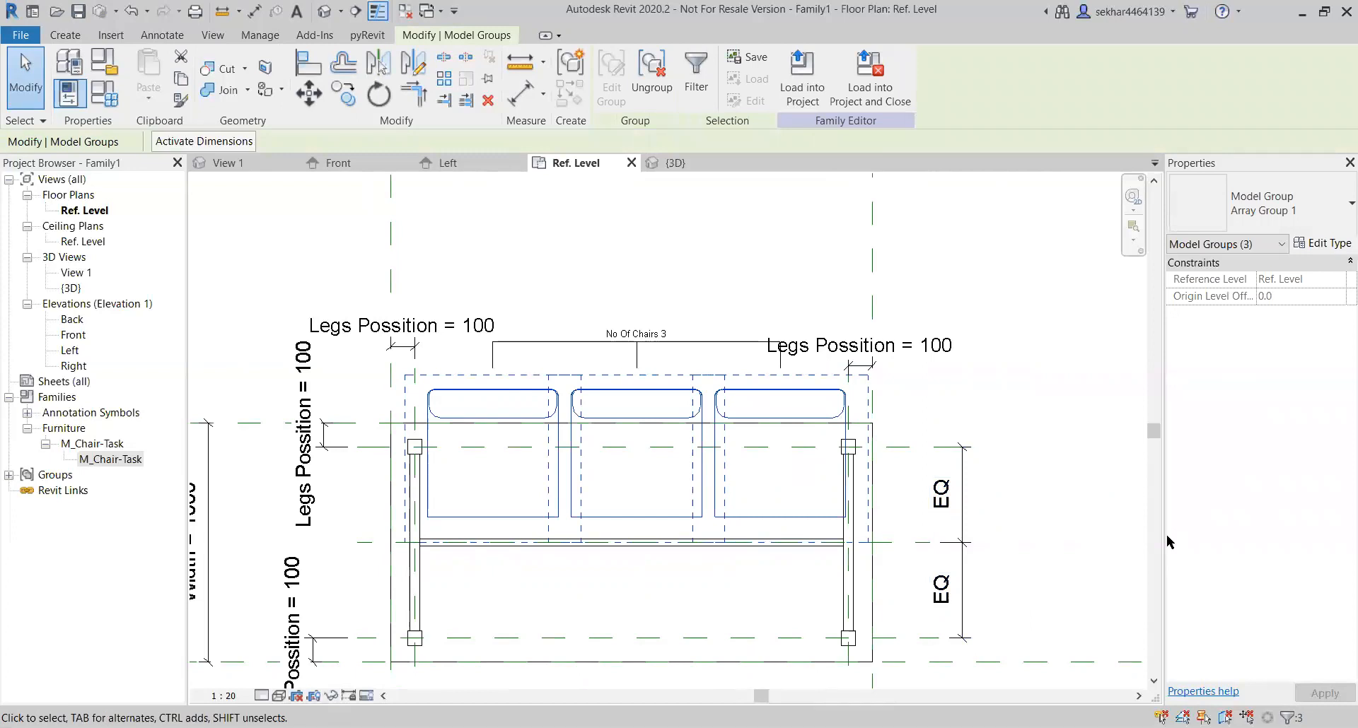
{"action": "key", "text": "Left"}
{"action": "key", "text": "Left"}
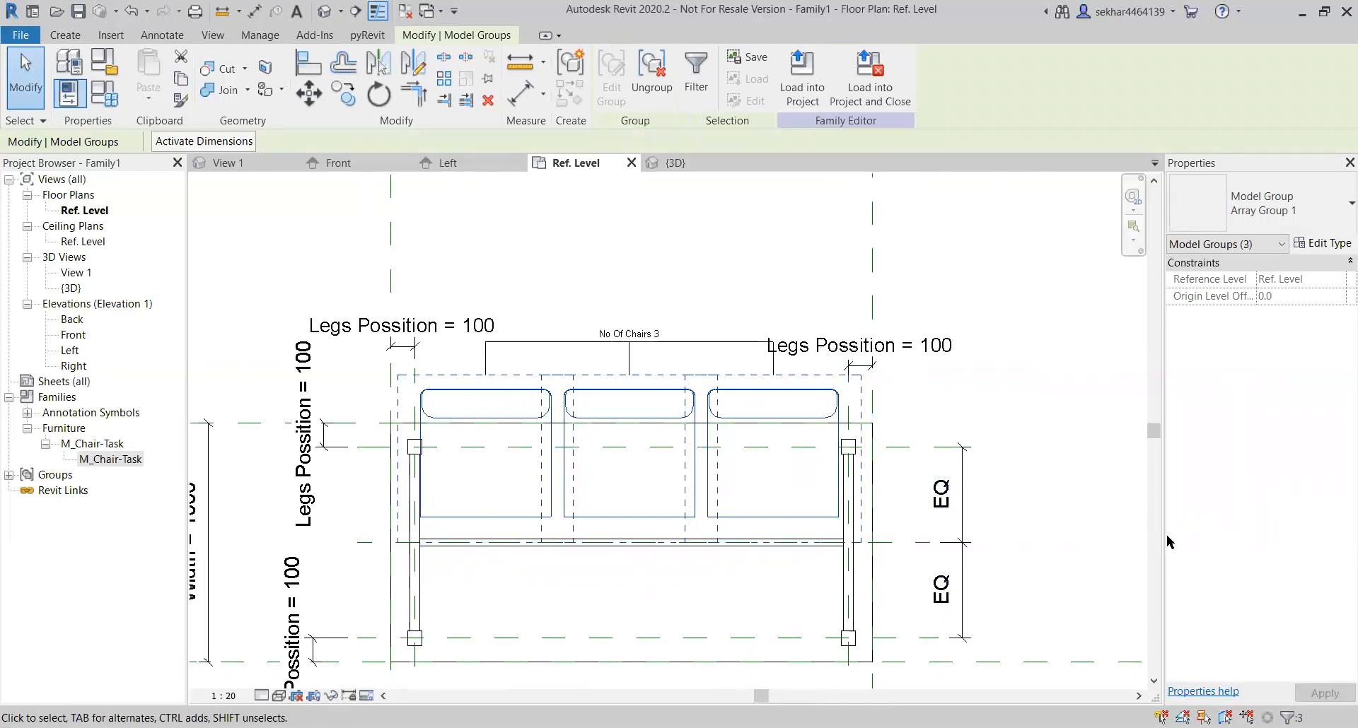
{"action": "key", "text": "Right"}
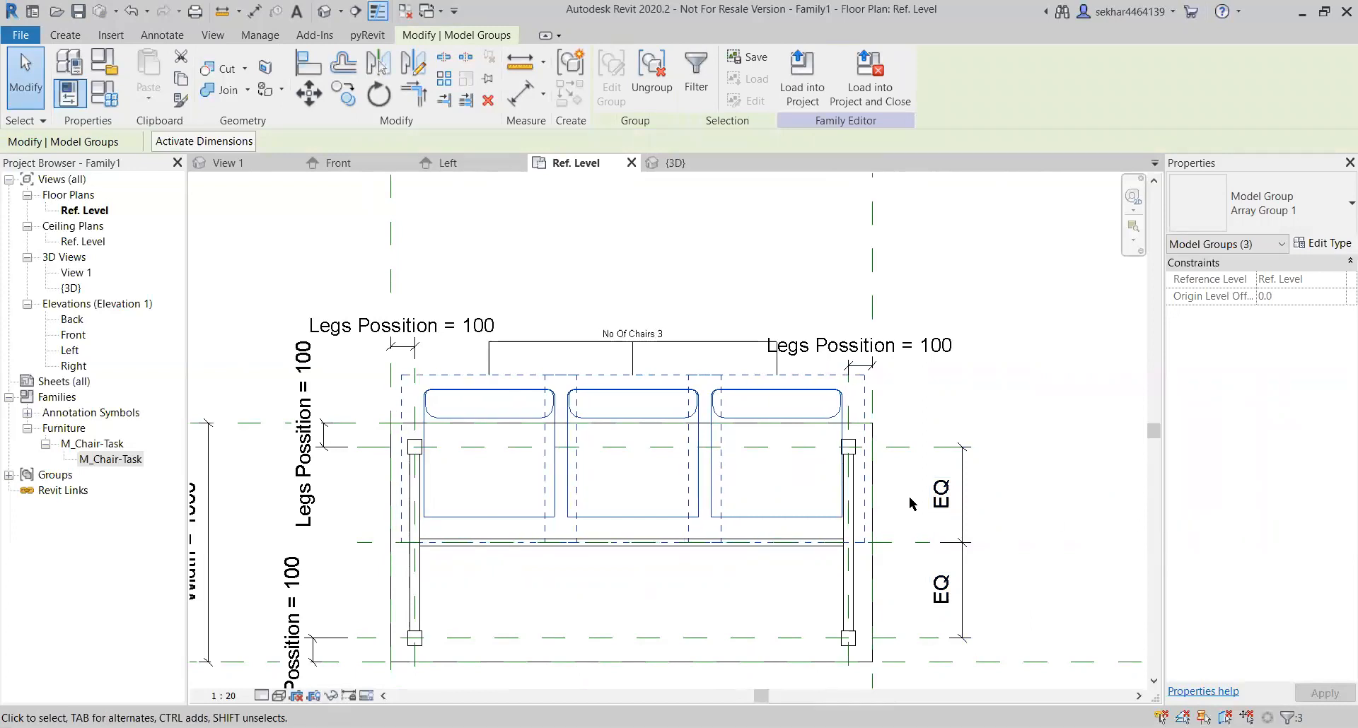
{"action": "scroll", "coordinate": [722, 449], "scroll_direction": "up", "scroll_amount": 3}
{"action": "scroll", "coordinate": [773, 474], "scroll_direction": "down", "scroll_amount": 2}
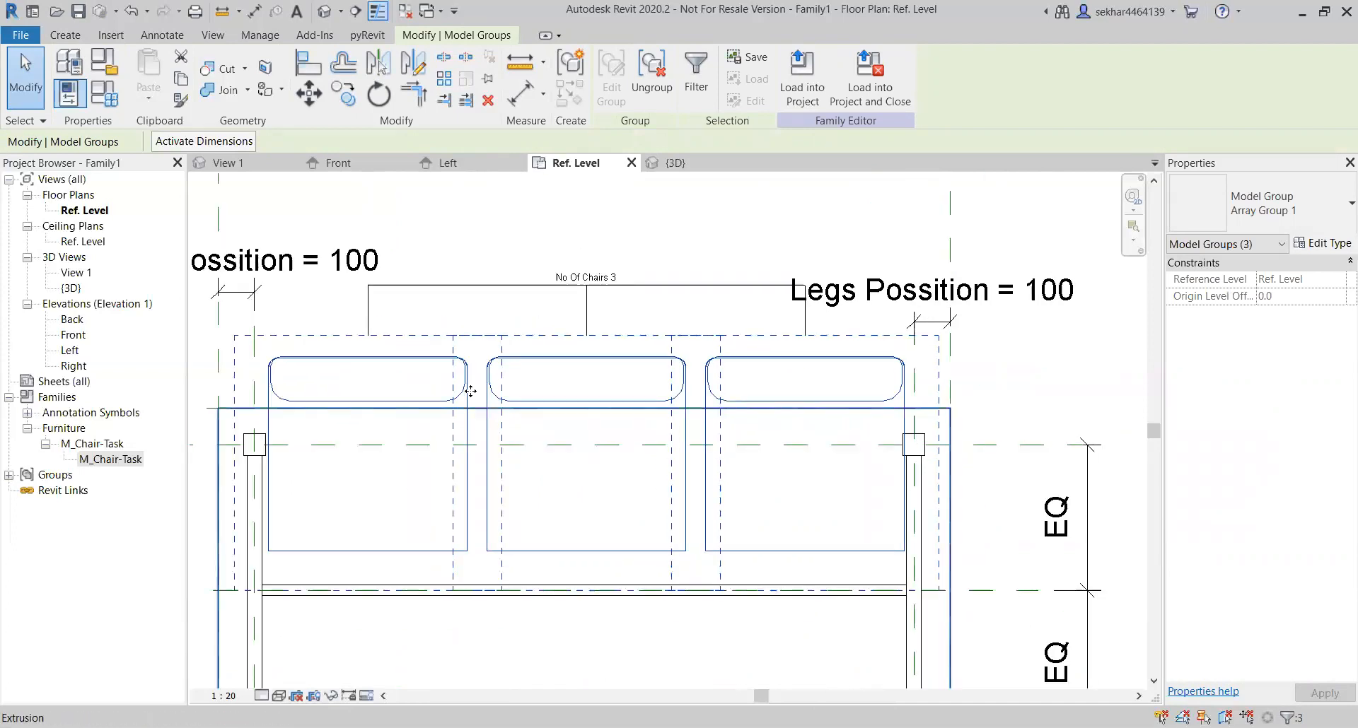
Step: Set the Lenght formula to No Of Chairs * 680, apply it and accept the family types
{"action": "left_click", "coordinate": [105, 93]}
{"action": "left_click", "coordinate": [476, 378]}
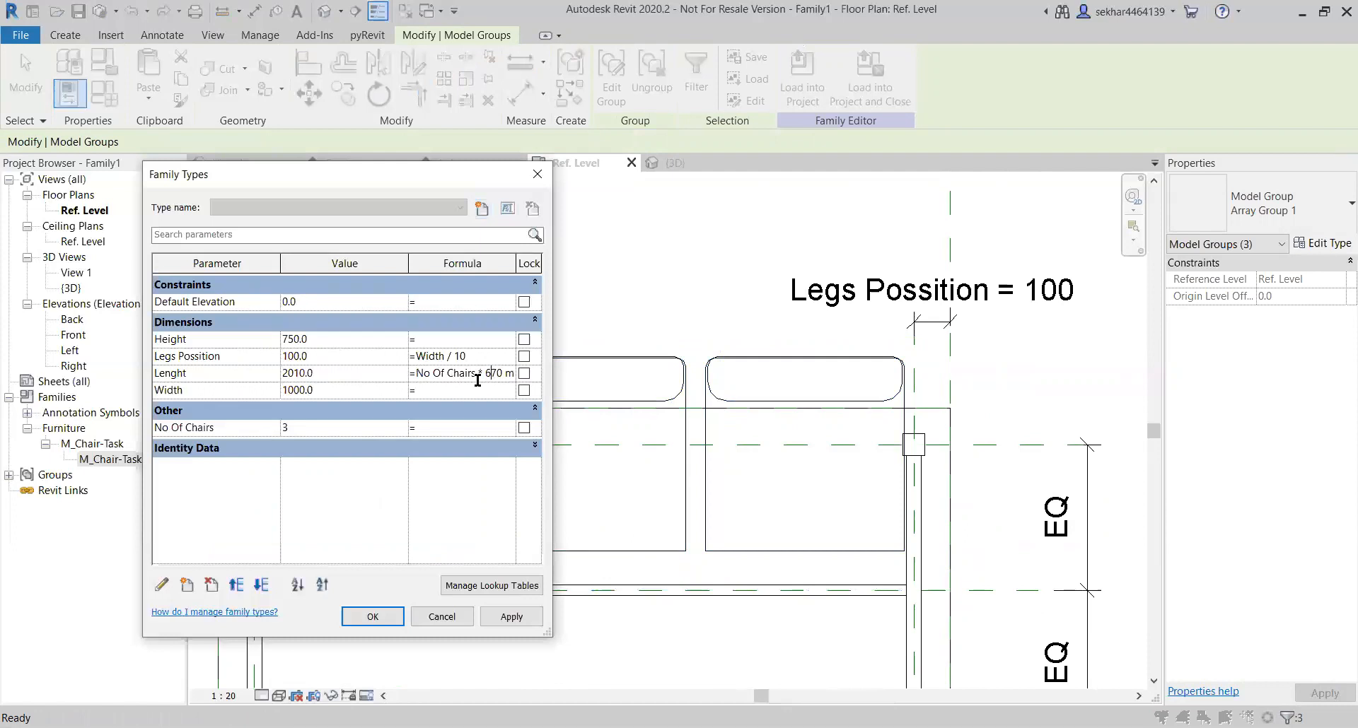
{"action": "left_click_drag", "start_coordinate": [491, 374], "coordinate": [502, 374]}
{"action": "type", "text": "8"}
{"action": "left_click", "coordinate": [500, 616]}
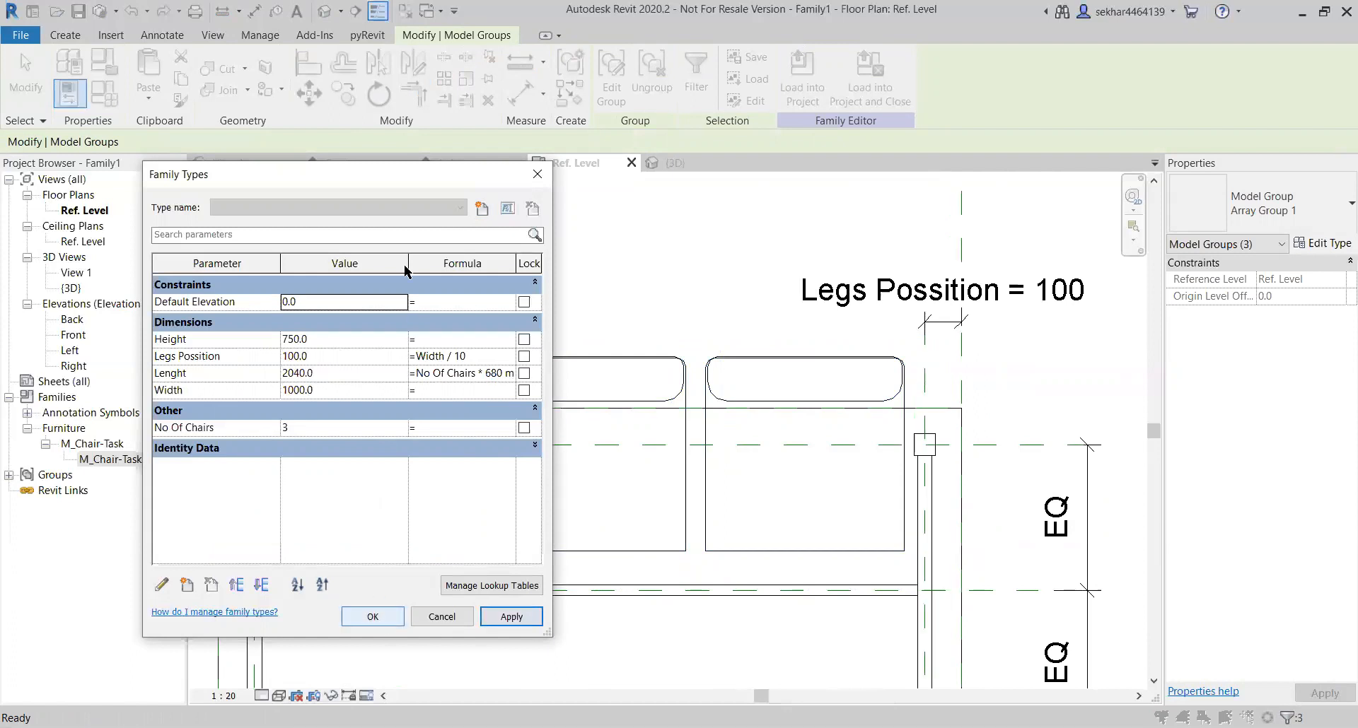
{"action": "left_click_drag", "start_coordinate": [352, 189], "coordinate": [714, 222]}
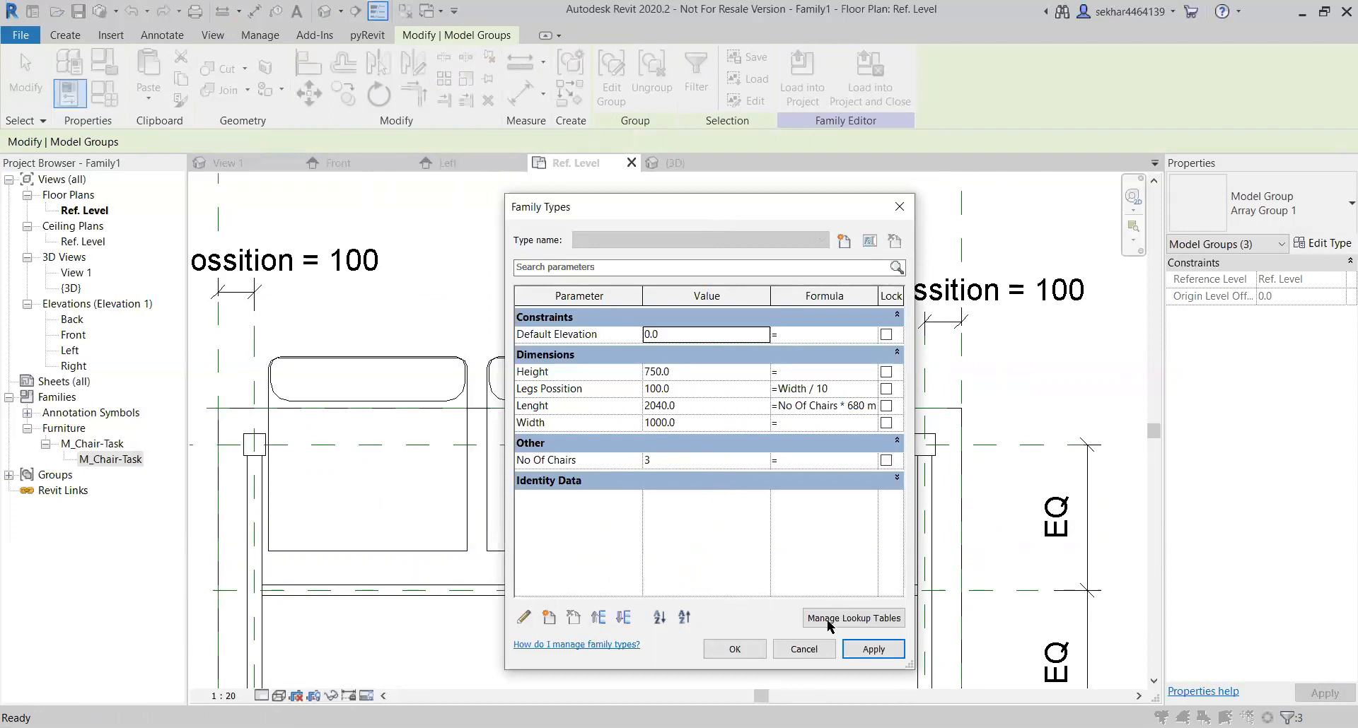
{"action": "left_click", "coordinate": [752, 653]}
Step: Open the default 3D view and look at the table and chairs from the top front-right corner
{"action": "scroll", "coordinate": [654, 410], "scroll_direction": "down", "scroll_amount": 3}
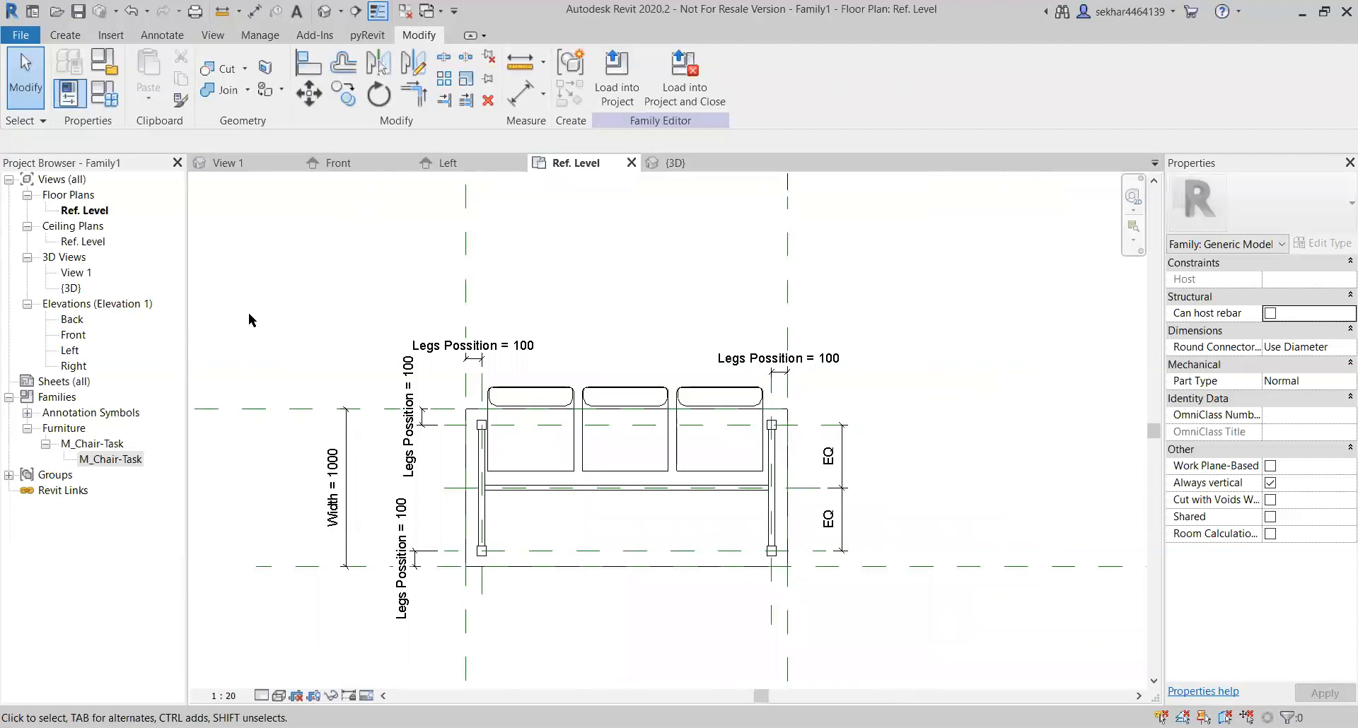
{"action": "left_click", "coordinate": [325, 17]}
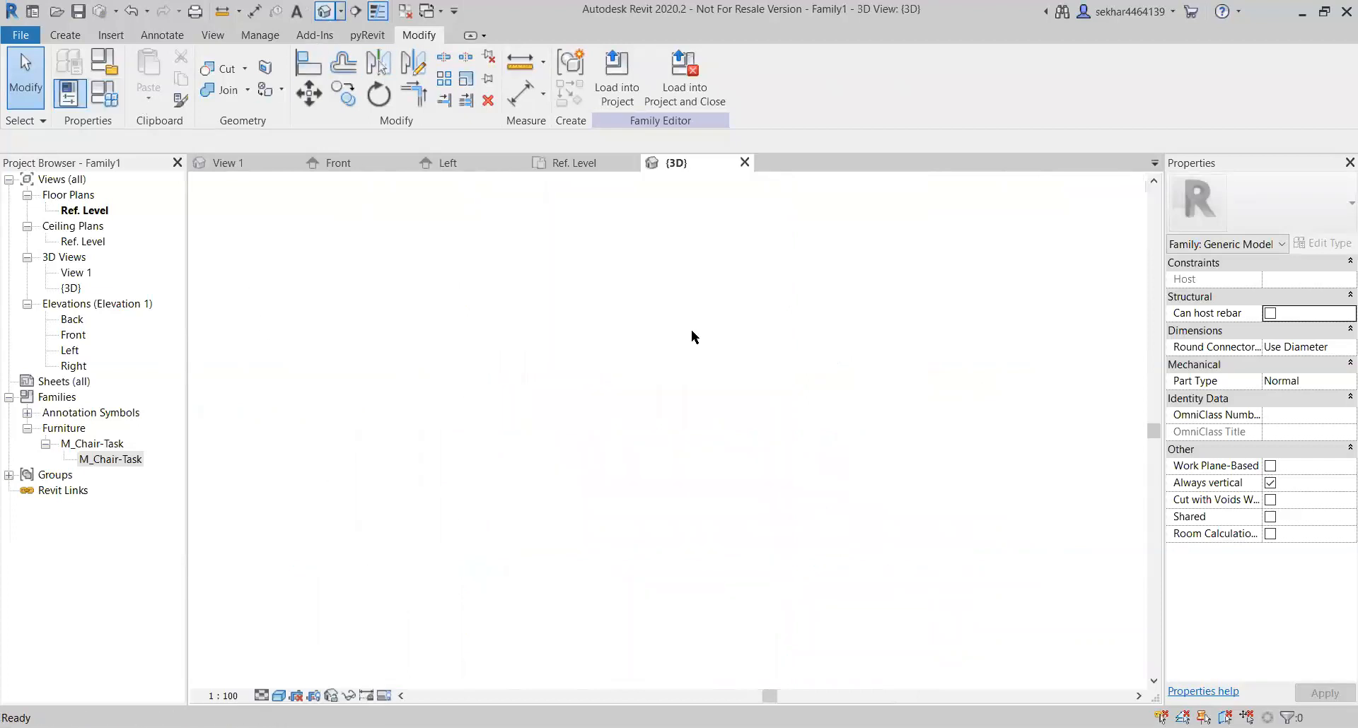
{"action": "left_click", "coordinate": [1081, 184]}
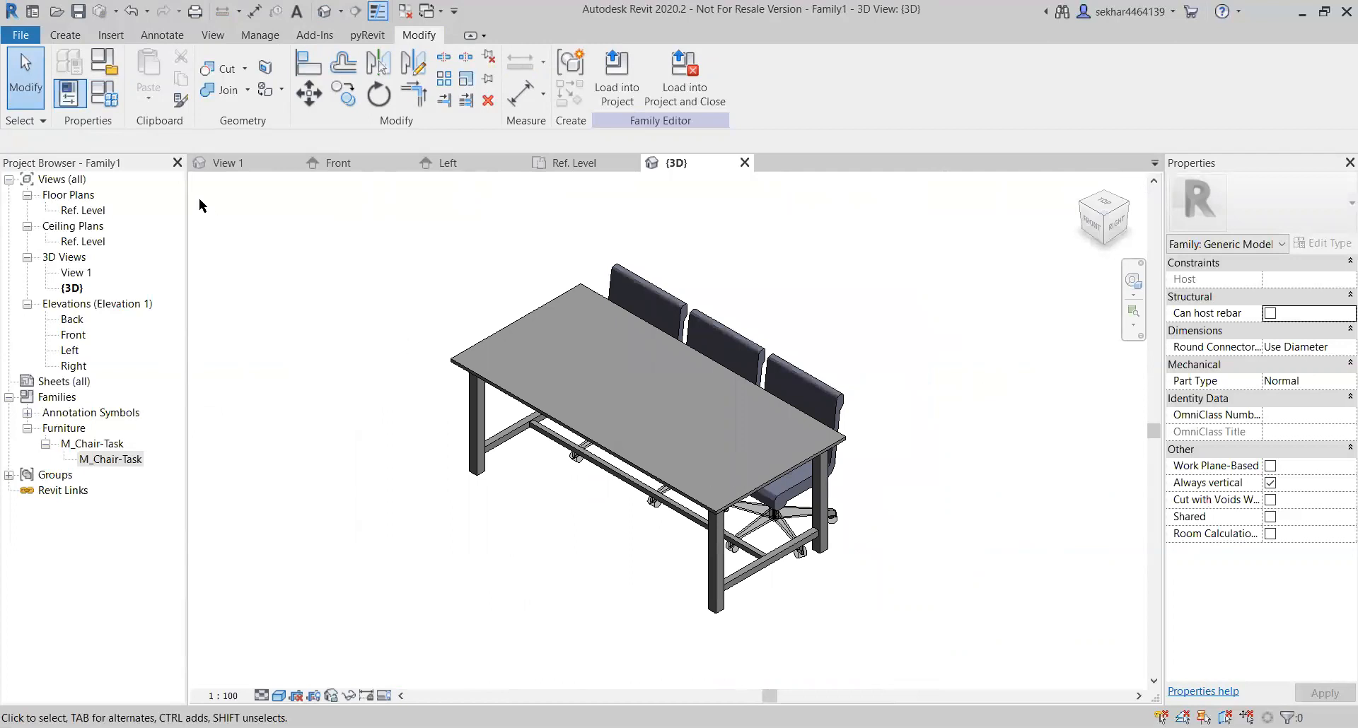
Step: Set the No Of Chairs parameter to 5, apply it and accept the family types
{"action": "left_click", "coordinate": [108, 99]}
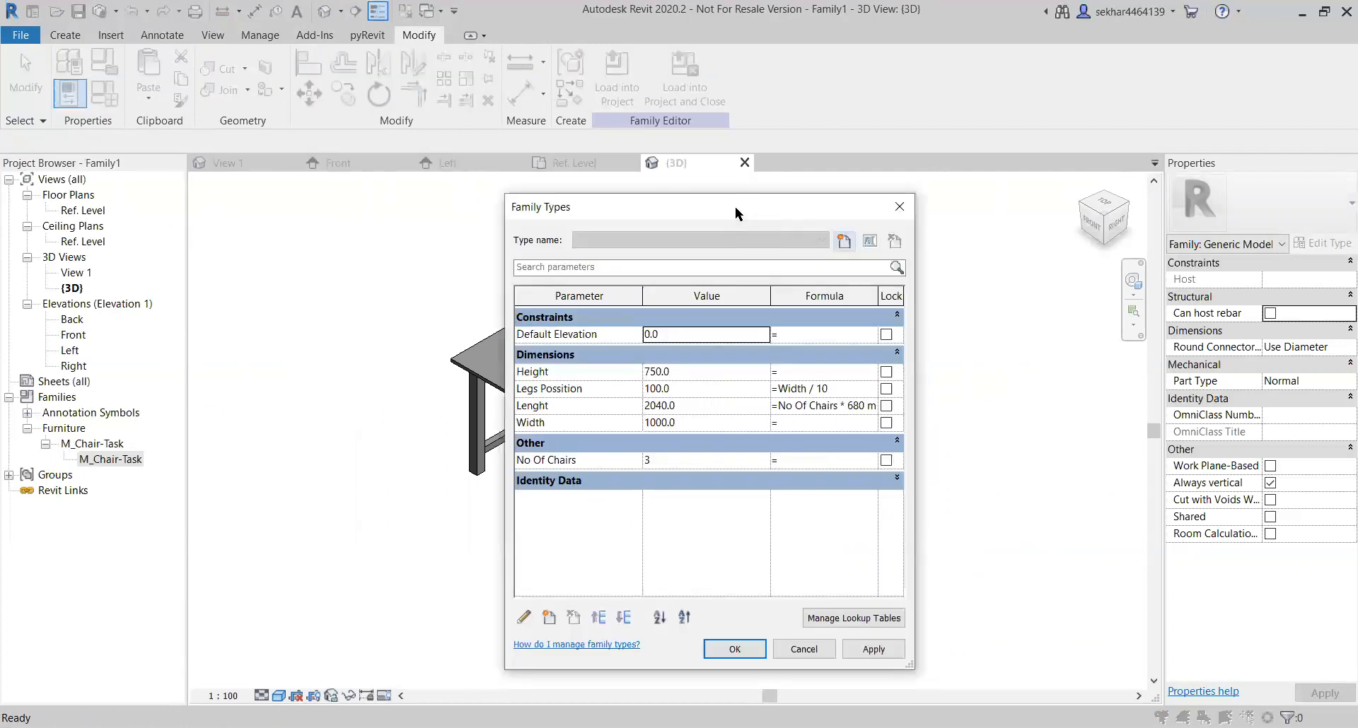
{"action": "left_click_drag", "start_coordinate": [735, 207], "coordinate": [231, 28]}
{"action": "left_click", "coordinate": [256, 277]}
{"action": "left_click", "coordinate": [258, 278]}
{"action": "left_click", "coordinate": [258, 278]}
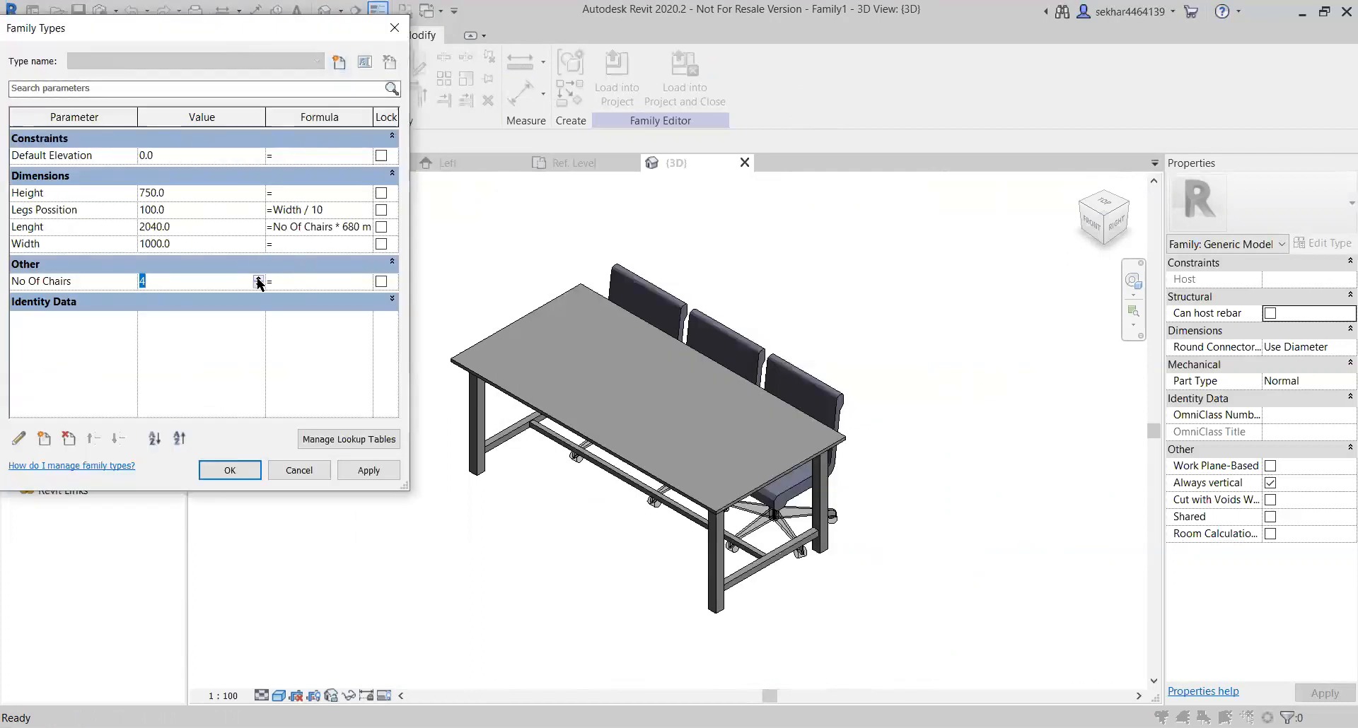
{"action": "left_click", "coordinate": [368, 470]}
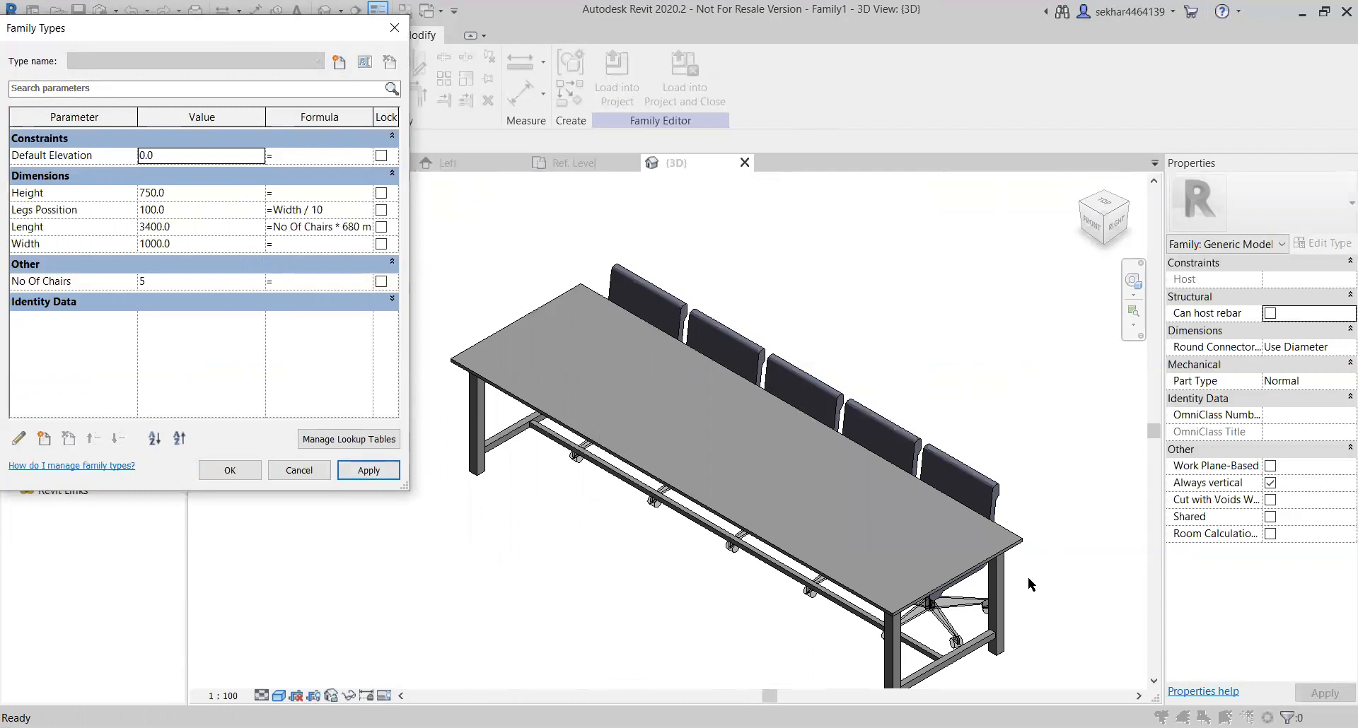
{"action": "left_click", "coordinate": [218, 466]}
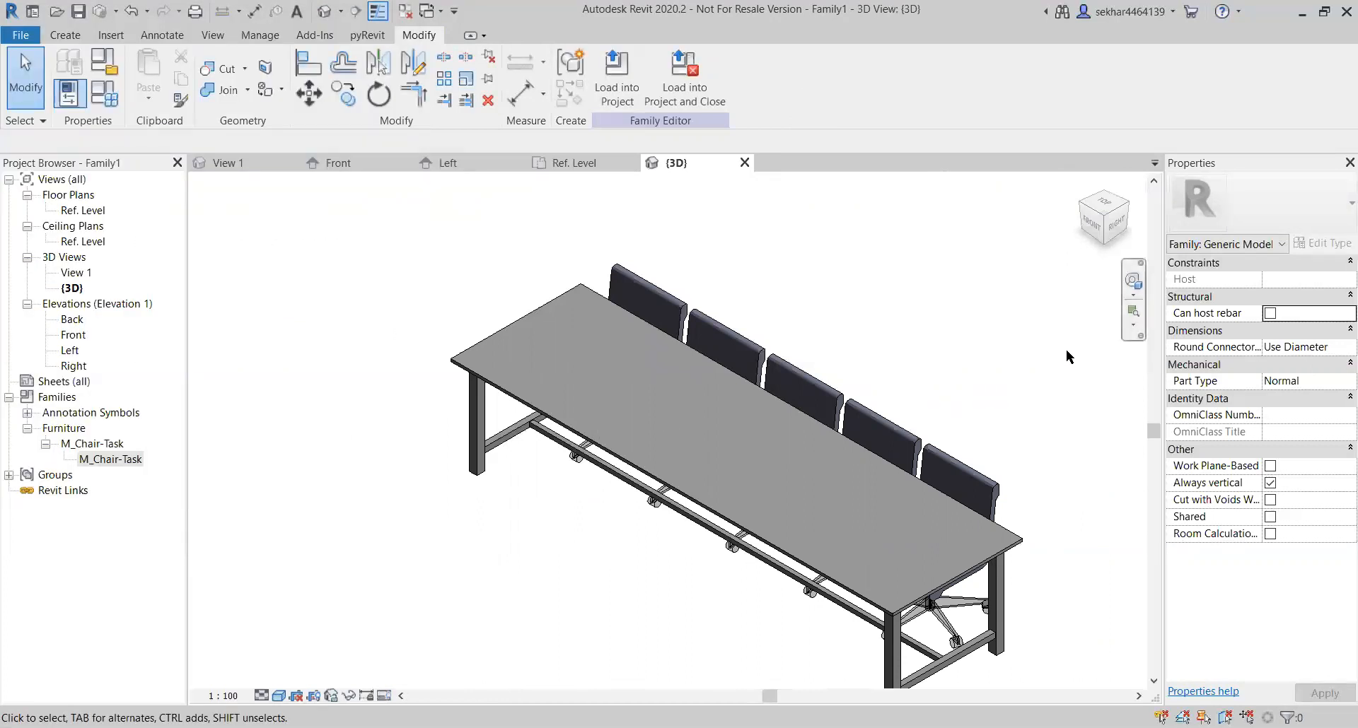
Step: Place one M_Chair-Task in the Ref. Level plan on the table's empty long side, facing the first chair of the existing row
{"action": "left_click", "coordinate": [572, 163]}
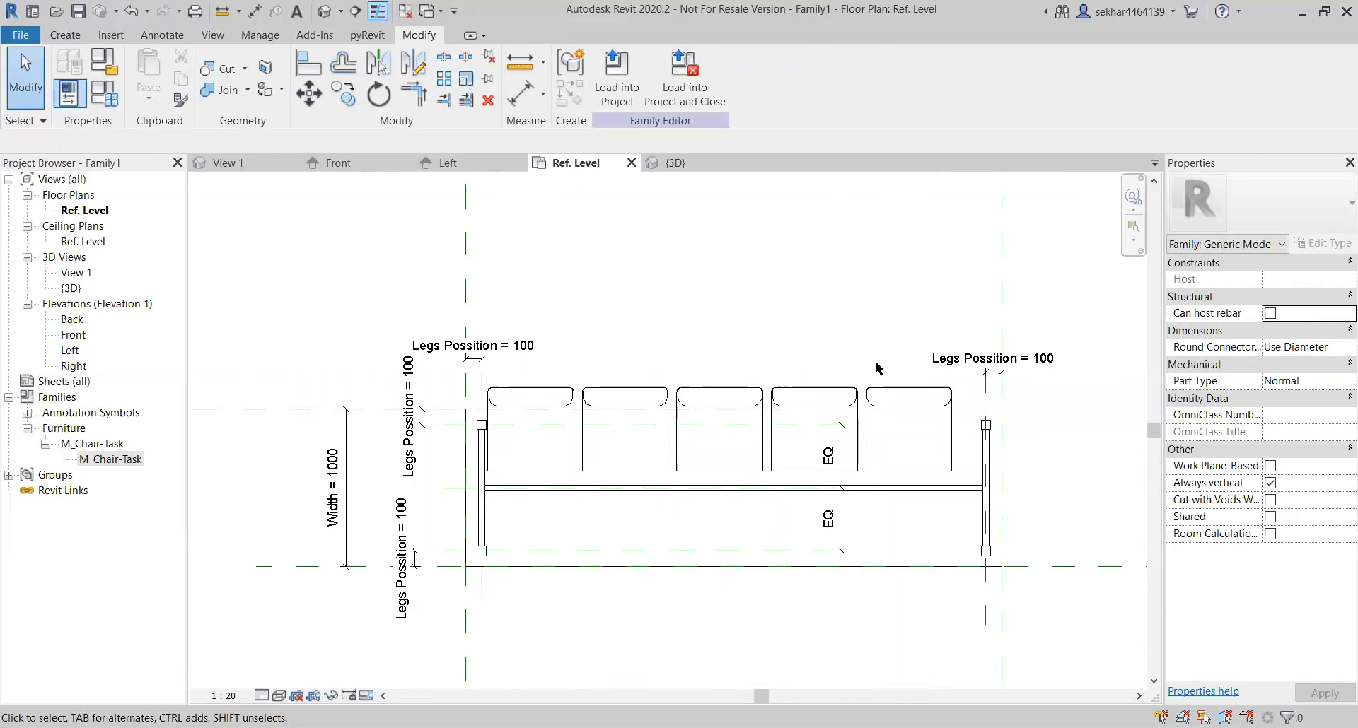
{"action": "left_click", "coordinate": [878, 389]}
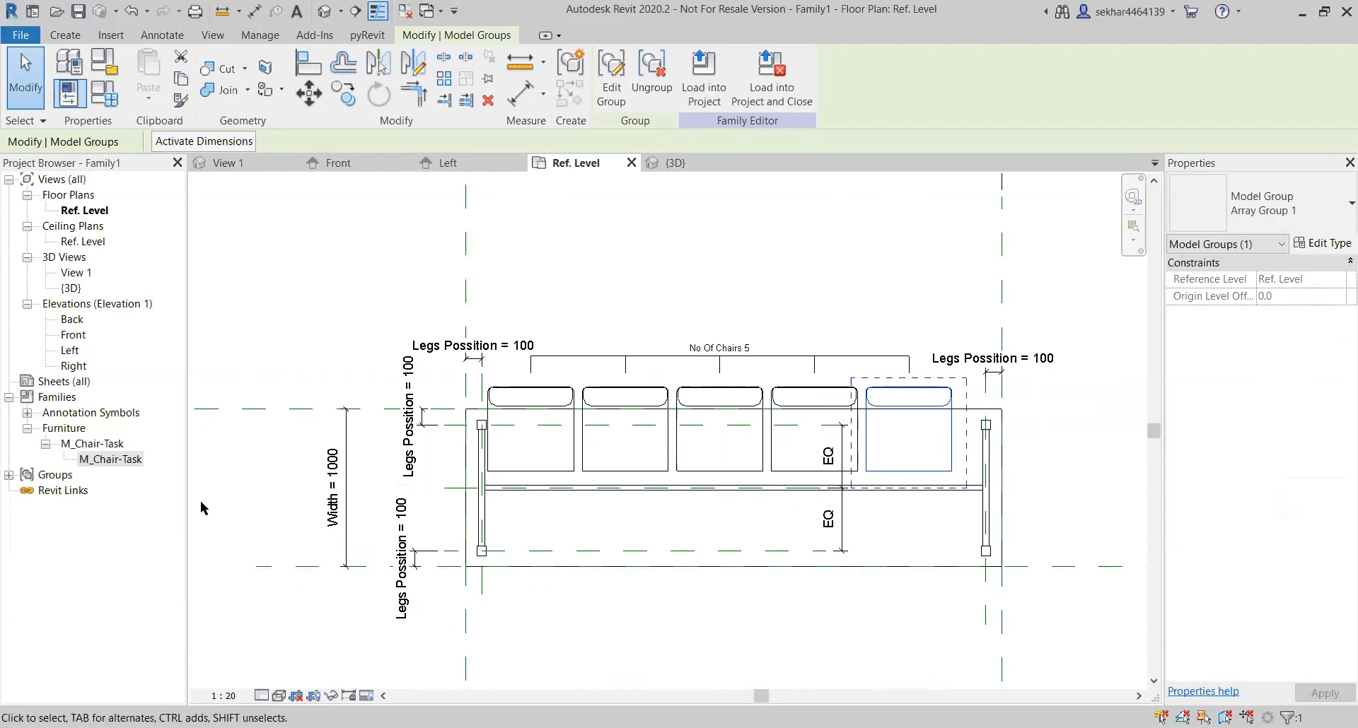
{"action": "left_click", "coordinate": [130, 461]}
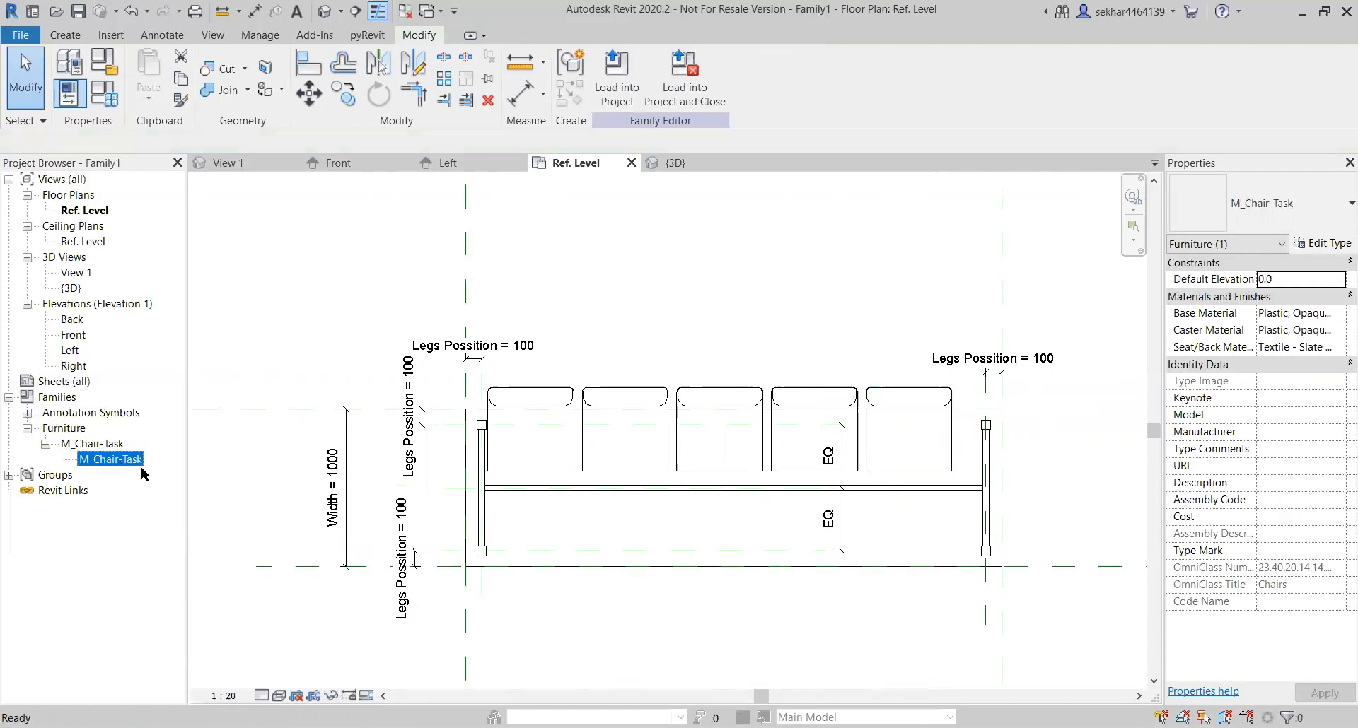
{"action": "left_click_drag", "start_coordinate": [142, 467], "coordinate": [548, 573]}
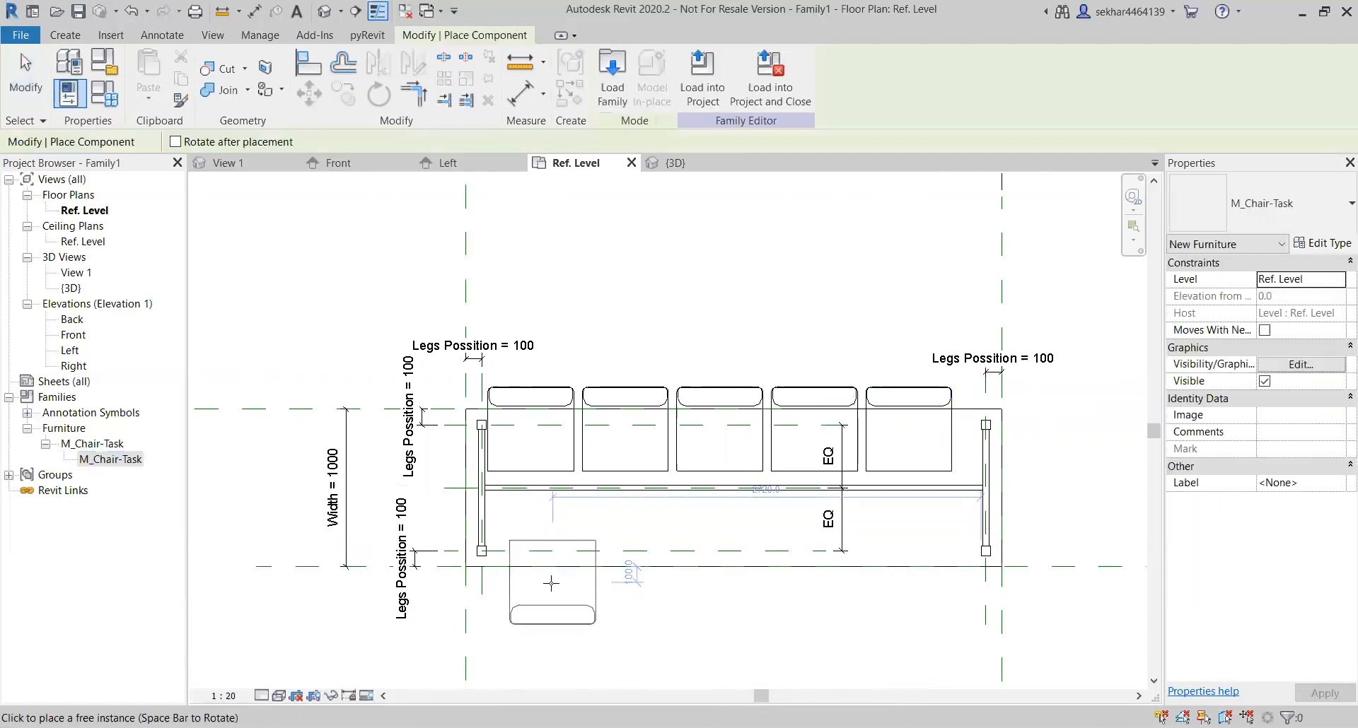
{"action": "left_click", "coordinate": [532, 552]}
{"action": "key", "text": "Escape"}
{"action": "key", "text": "Escape"}
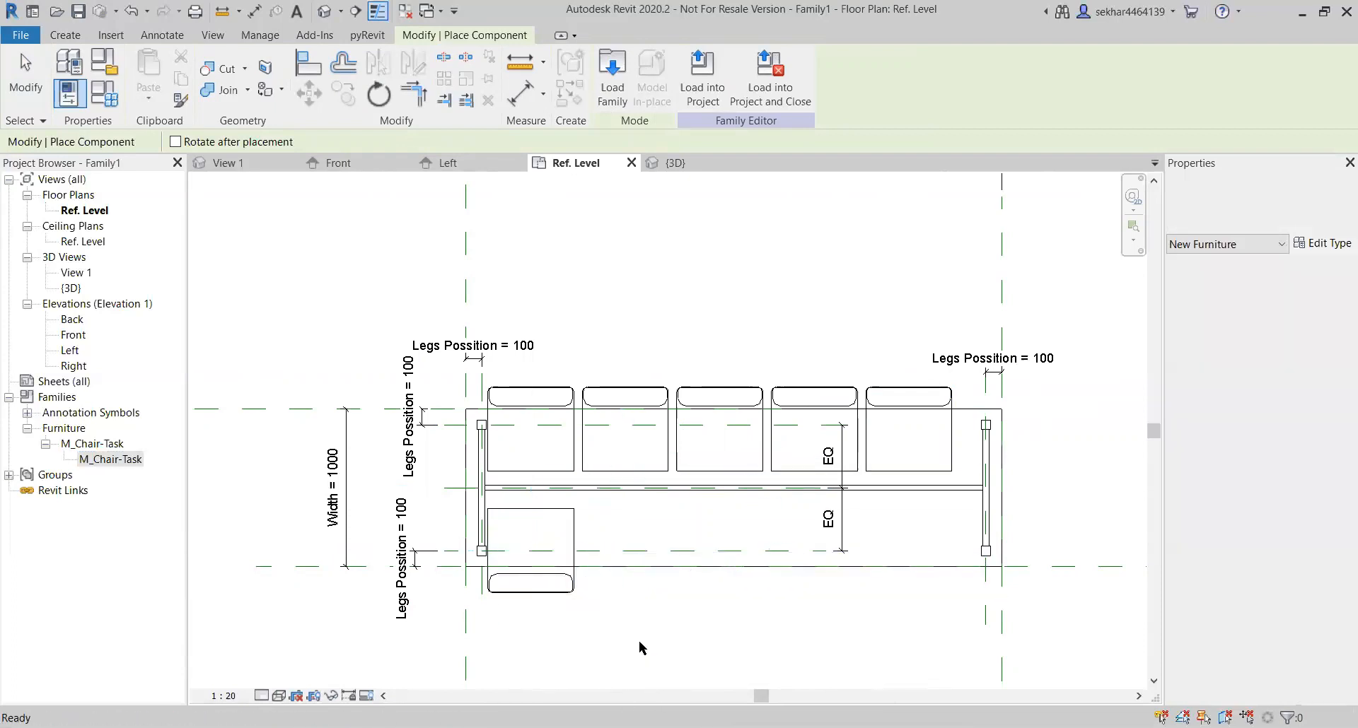
Step: Array the new chair as a grouped linear array of 3 with 600 mm spacing along the table, matching the opposite row's spacing
{"action": "left_click", "coordinate": [607, 566]}
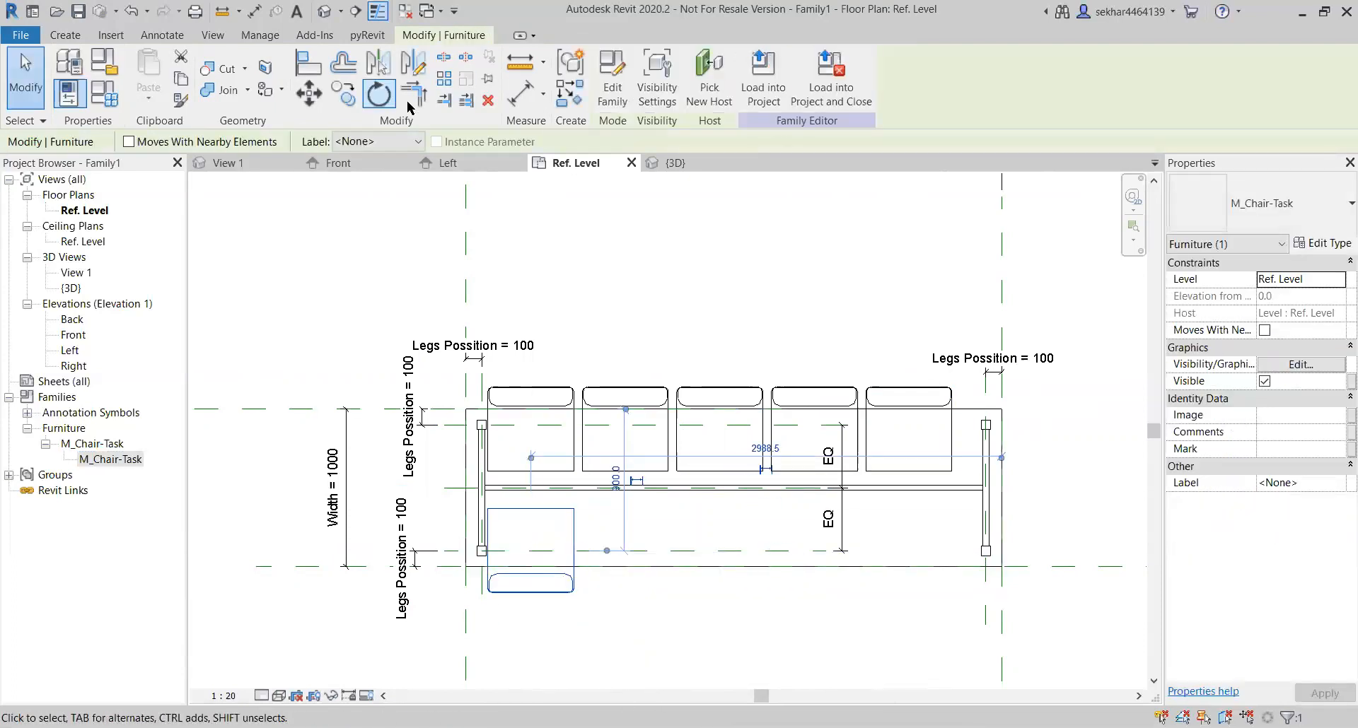
{"action": "left_click", "coordinate": [443, 78]}
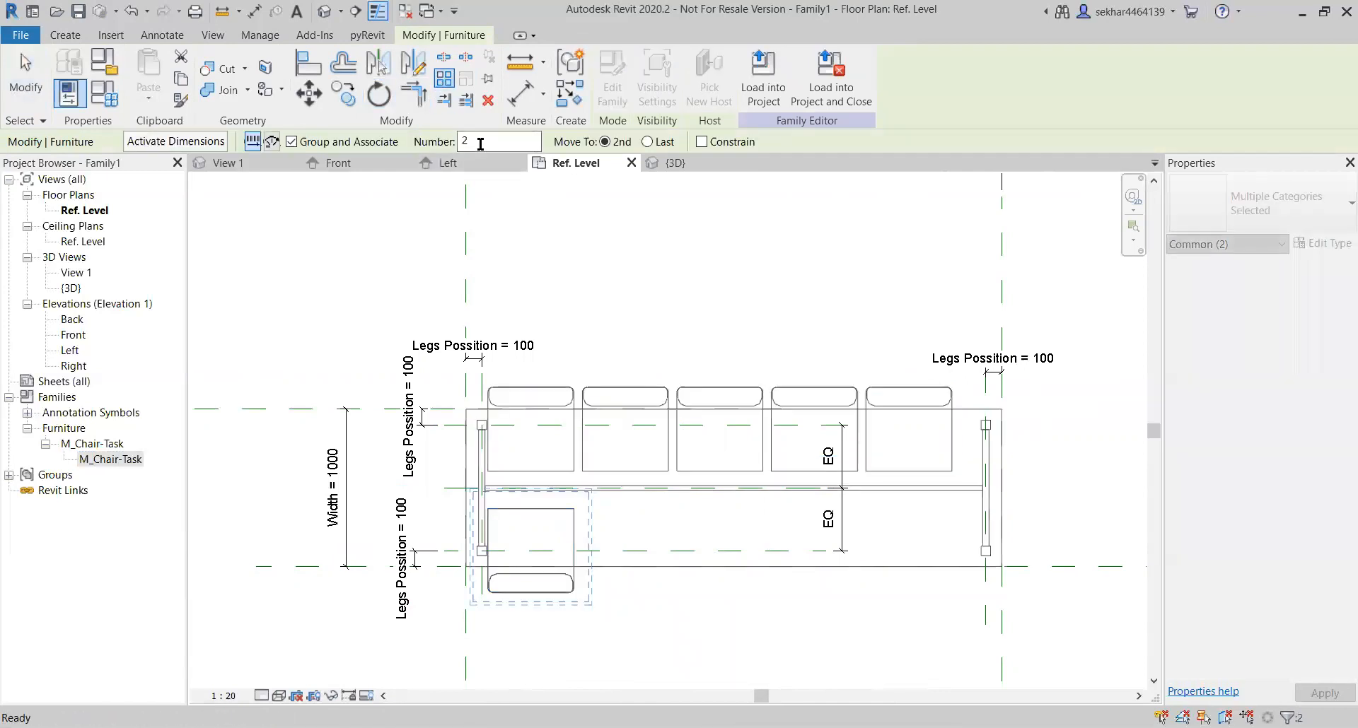
{"action": "type", "text": "3"}
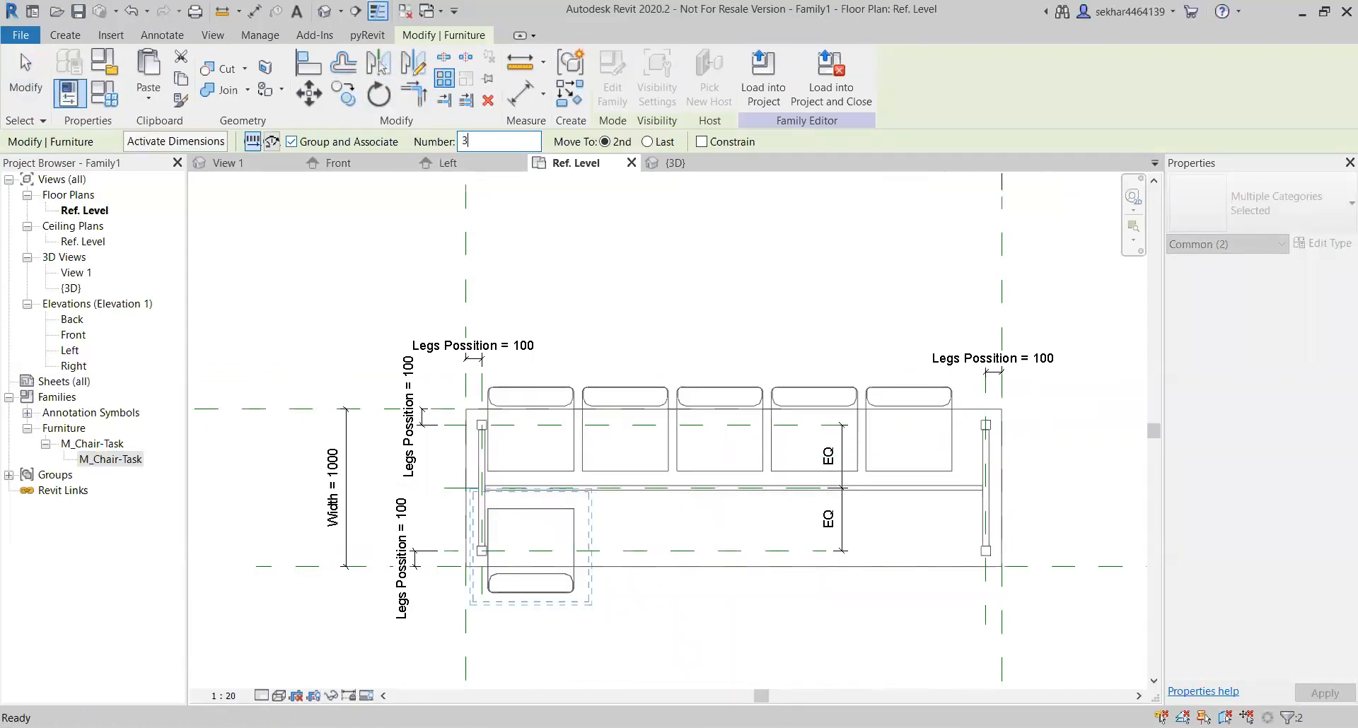
{"action": "scroll", "coordinate": [481, 392], "scroll_direction": "up", "scroll_amount": 5}
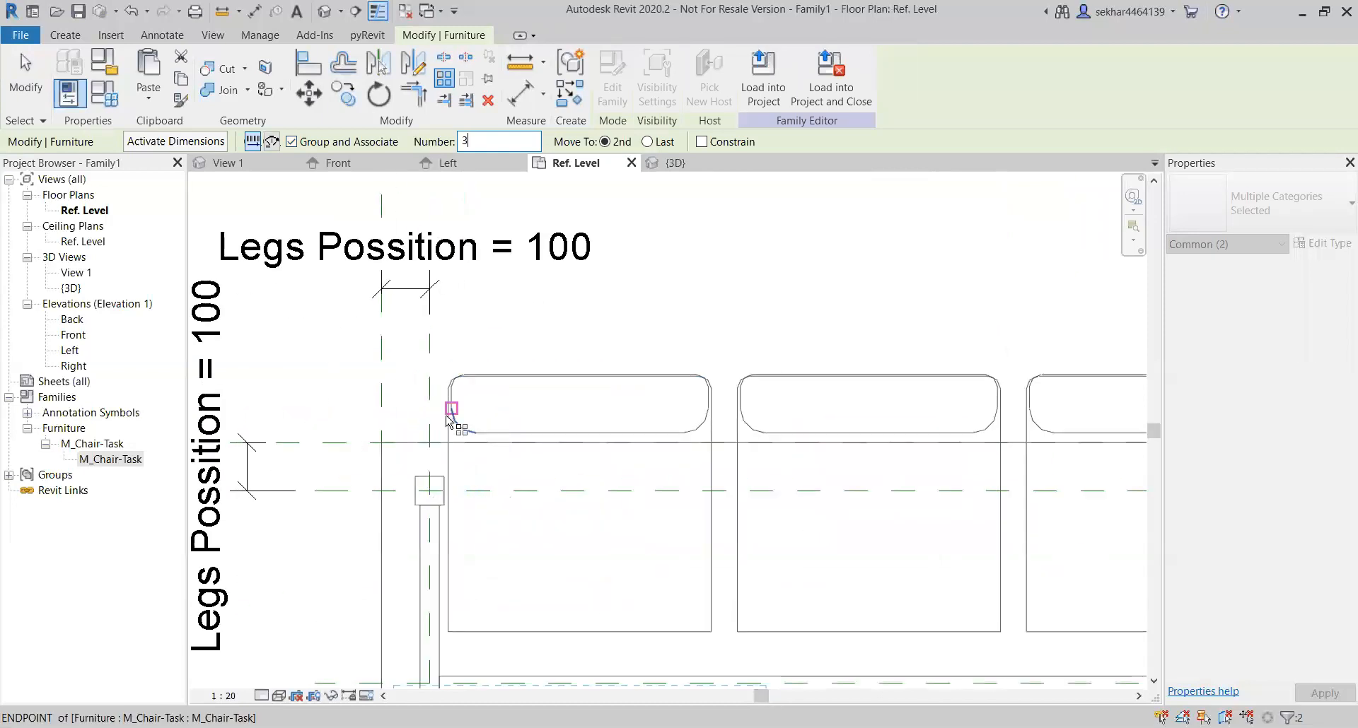
{"action": "left_click", "coordinate": [447, 428]}
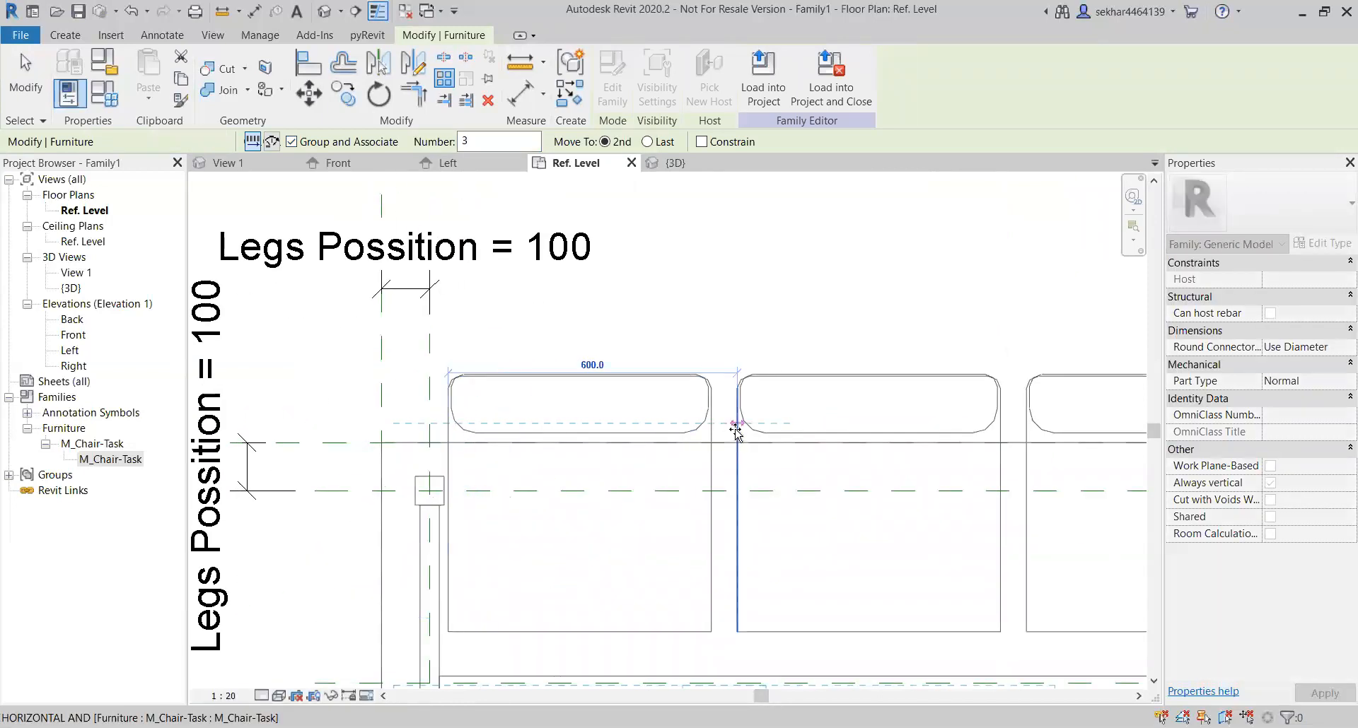
{"action": "left_click", "coordinate": [736, 428]}
{"action": "scroll", "coordinate": [570, 370], "scroll_direction": "down", "scroll_amount": 5}
{"action": "scroll", "coordinate": [570, 371], "scroll_direction": "down", "scroll_amount": 2}
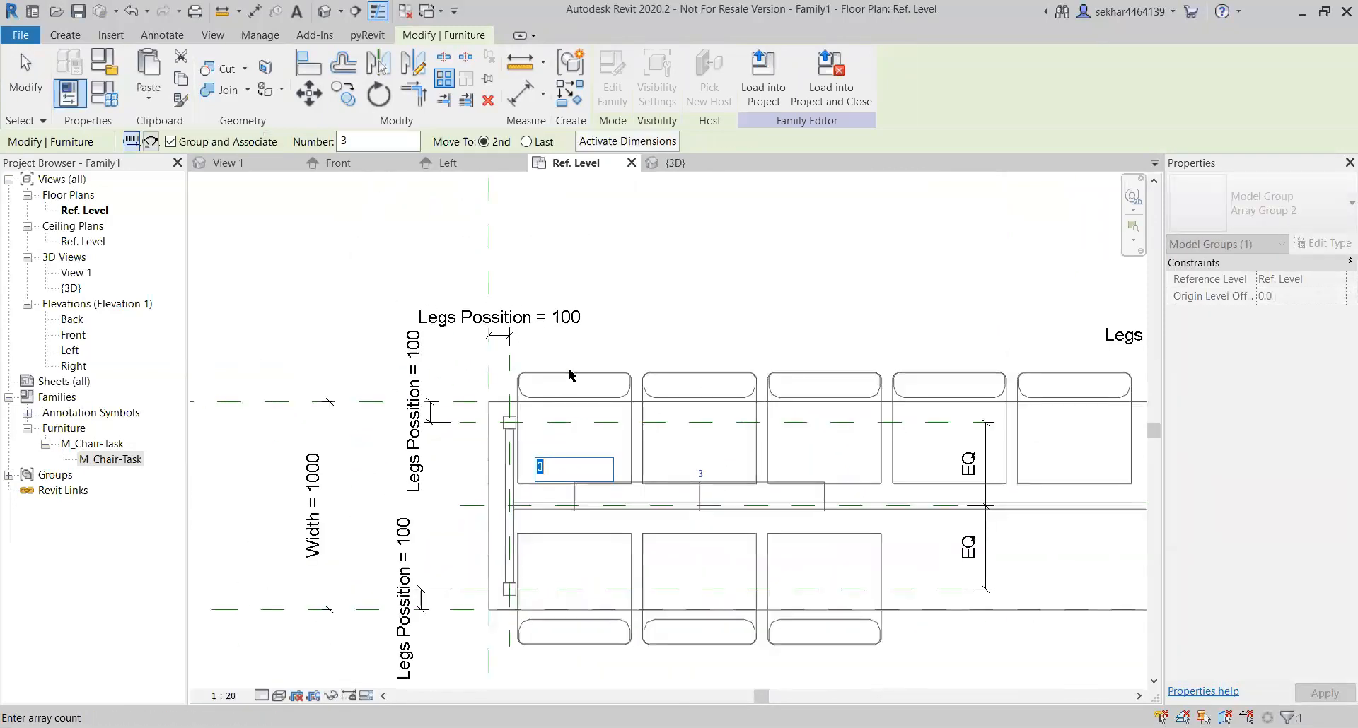
{"action": "key", "text": "Return"}
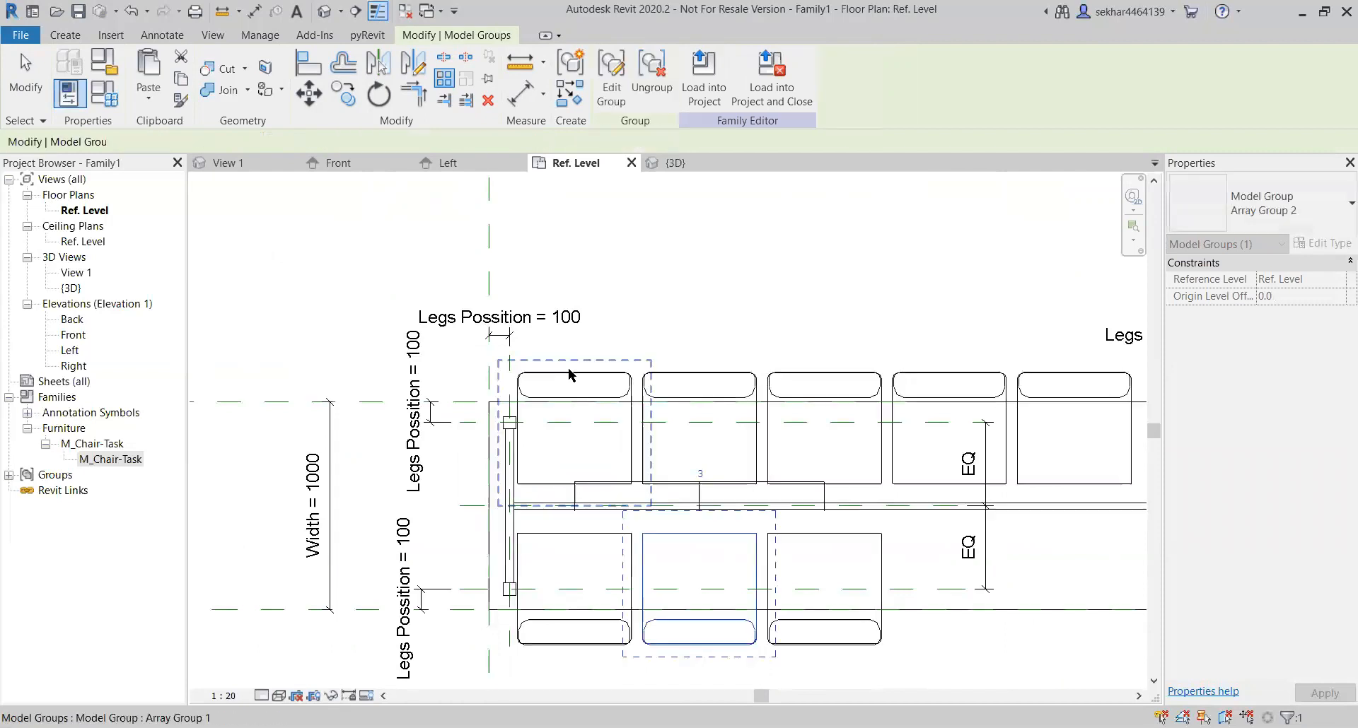
{"action": "key", "text": "Escape"}
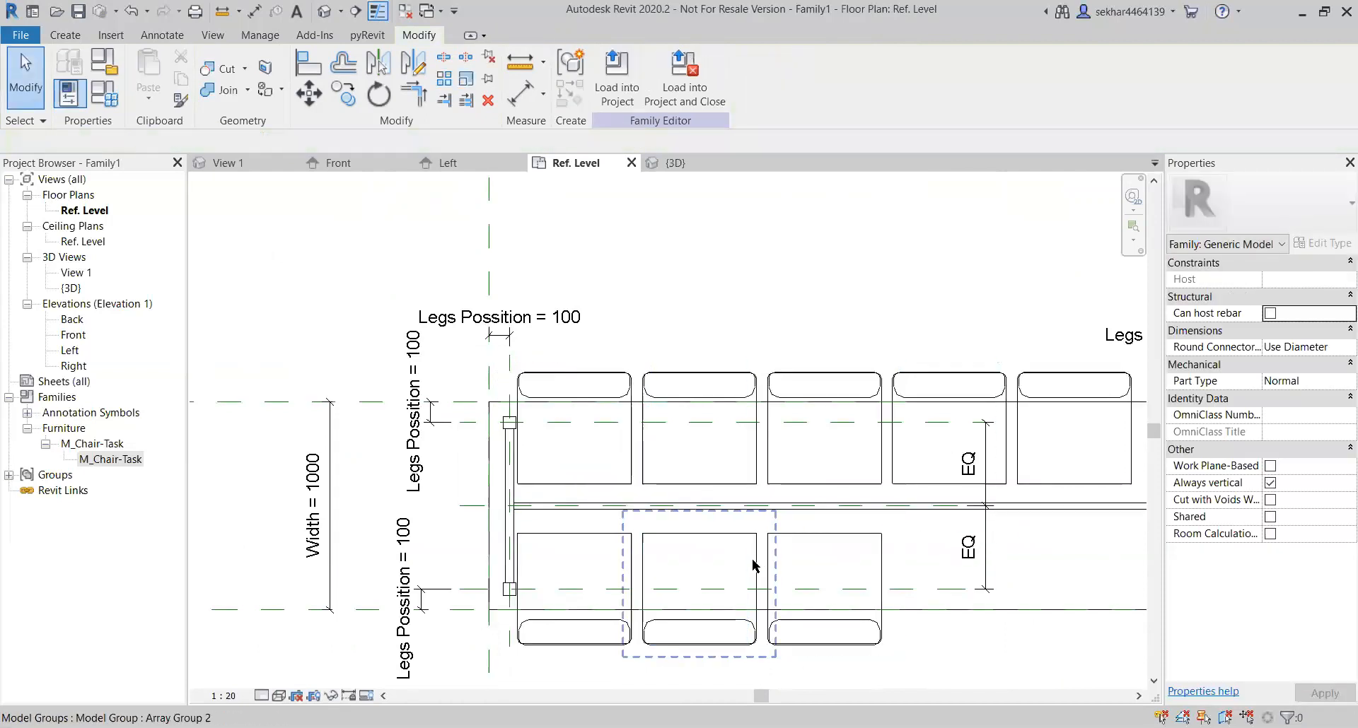
Step: Select the array line of the new chair row and label it with the No Of Chairs parameter
{"action": "left_click", "coordinate": [771, 485]}
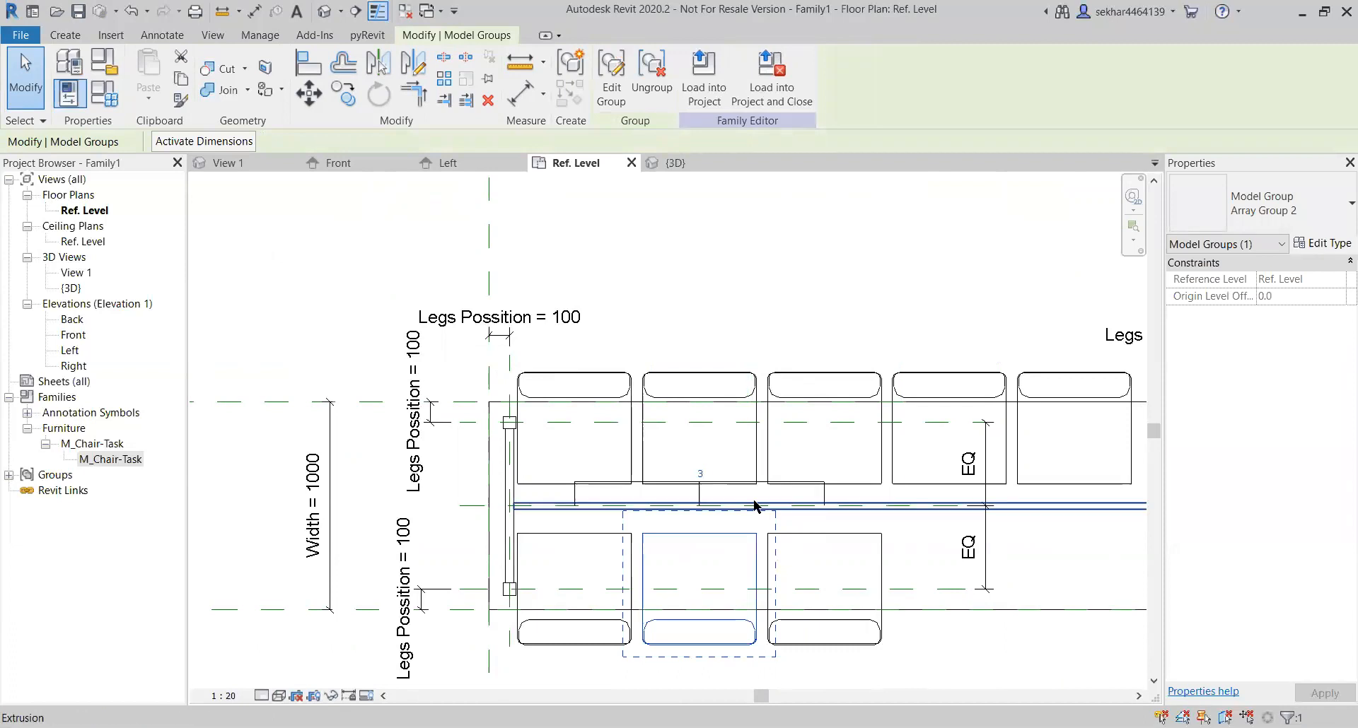
{"action": "key", "text": "Tab"}
{"action": "key", "text": "Tab"}
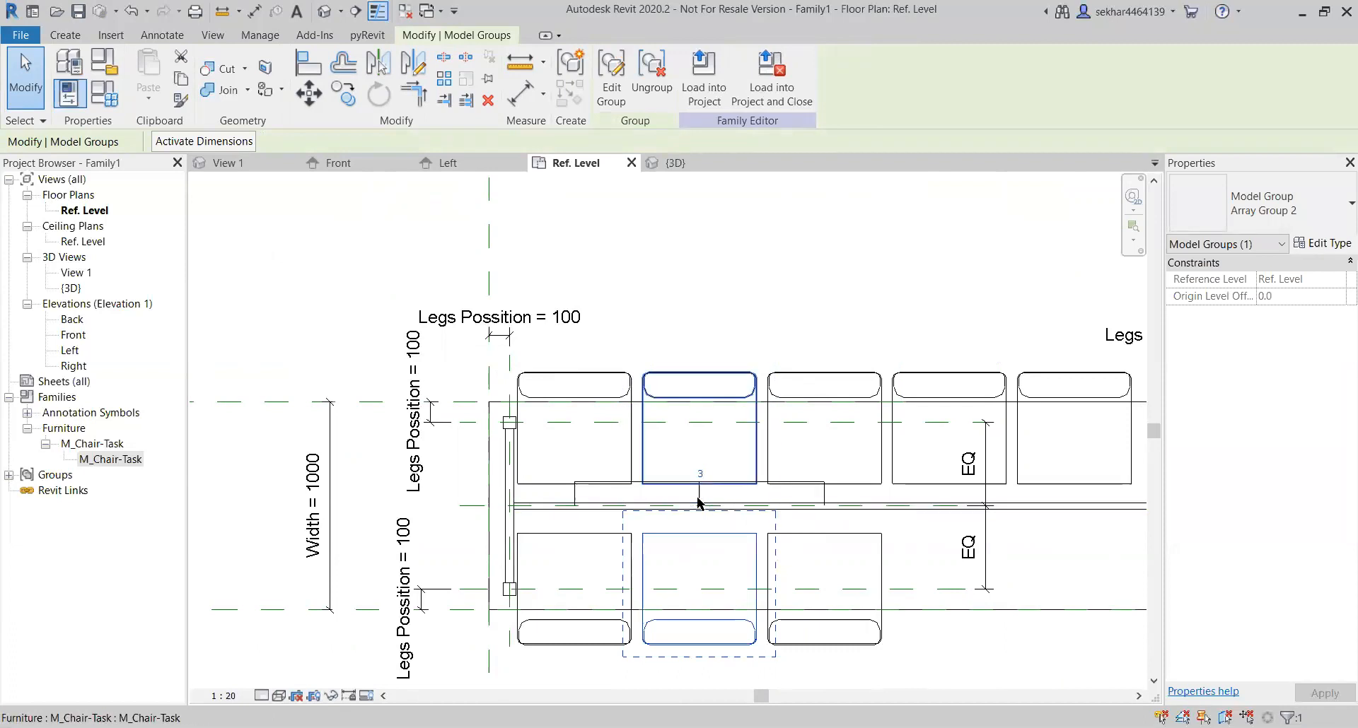
{"action": "key", "text": "Tab"}
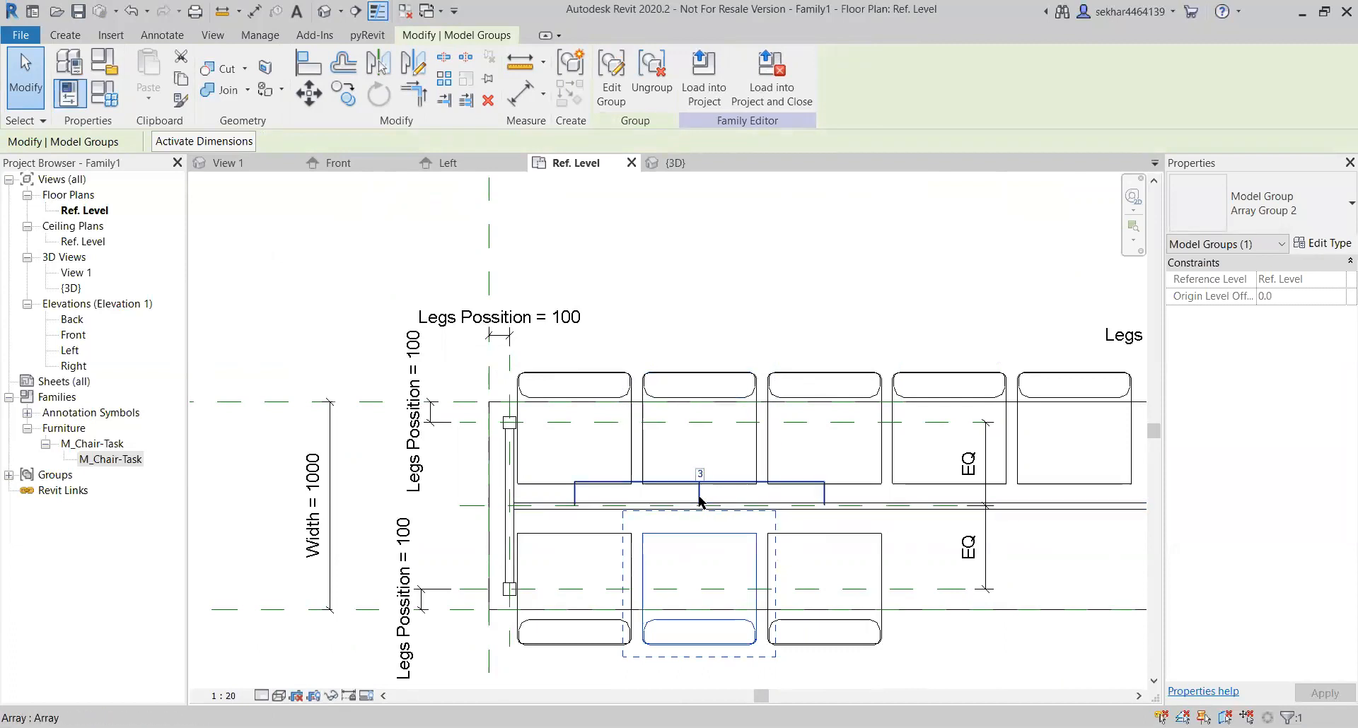
{"action": "left_click", "coordinate": [697, 503]}
{"action": "left_click", "coordinate": [315, 142]}
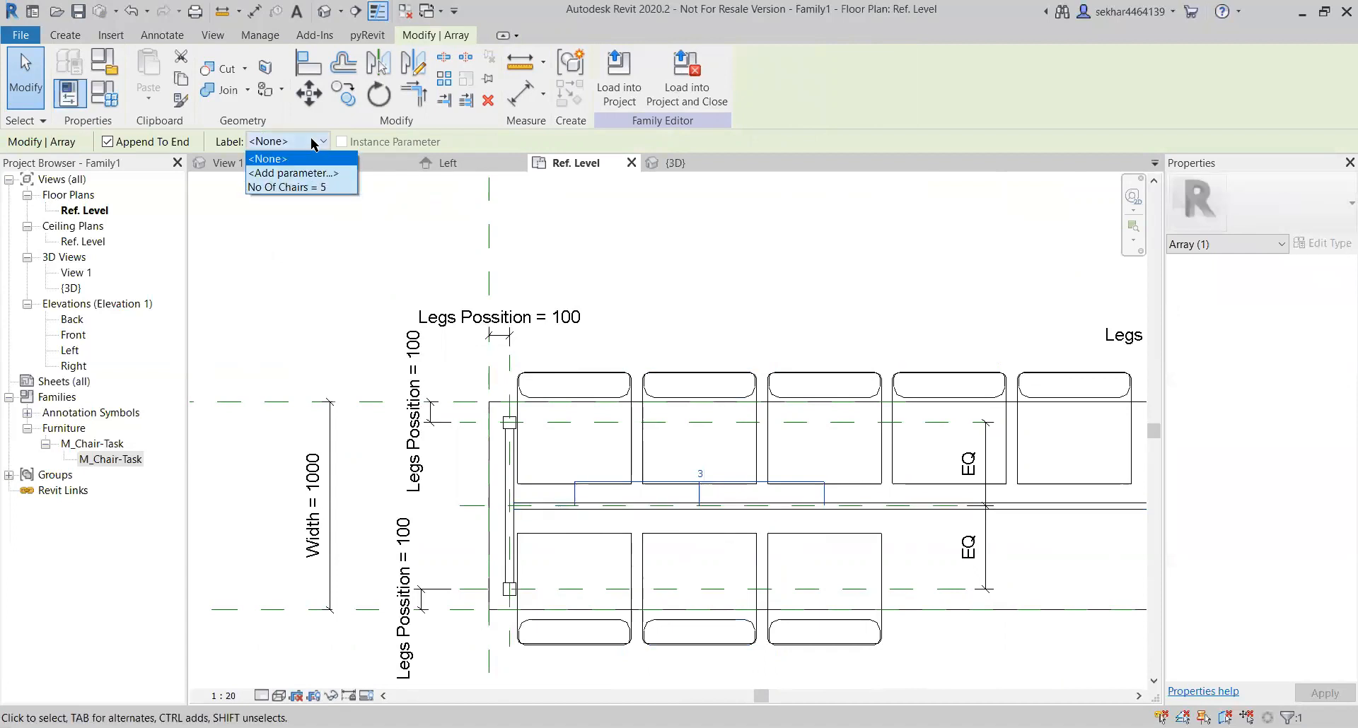
{"action": "left_click", "coordinate": [331, 187]}
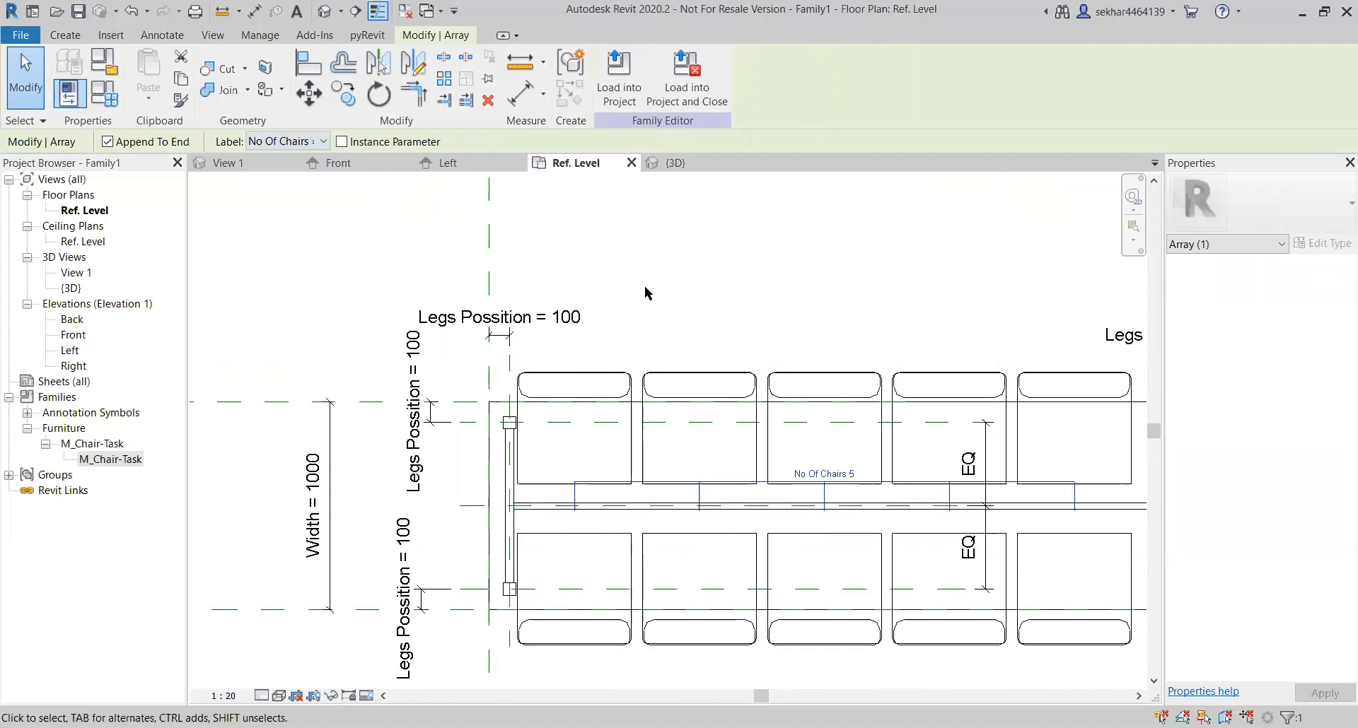
{"action": "scroll", "coordinate": [610, 296], "scroll_direction": "down", "scroll_amount": 3}
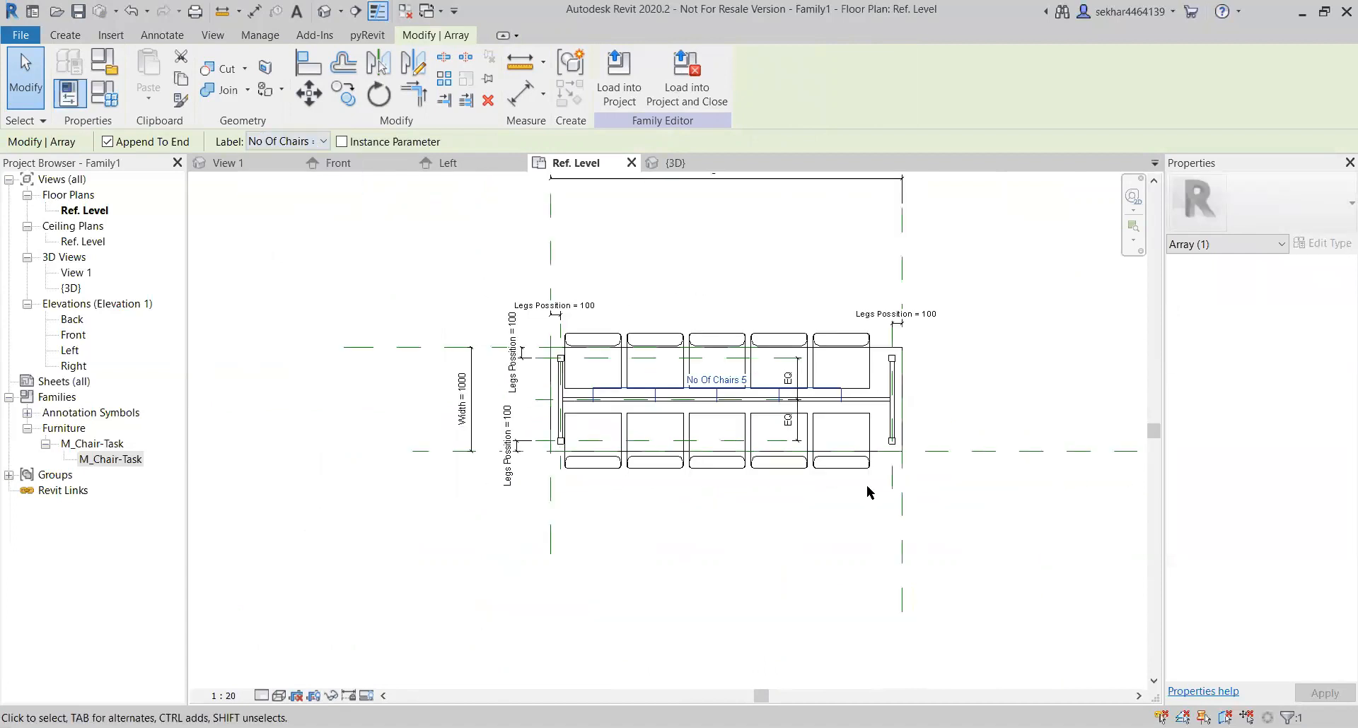
{"action": "left_click", "coordinate": [987, 509]}
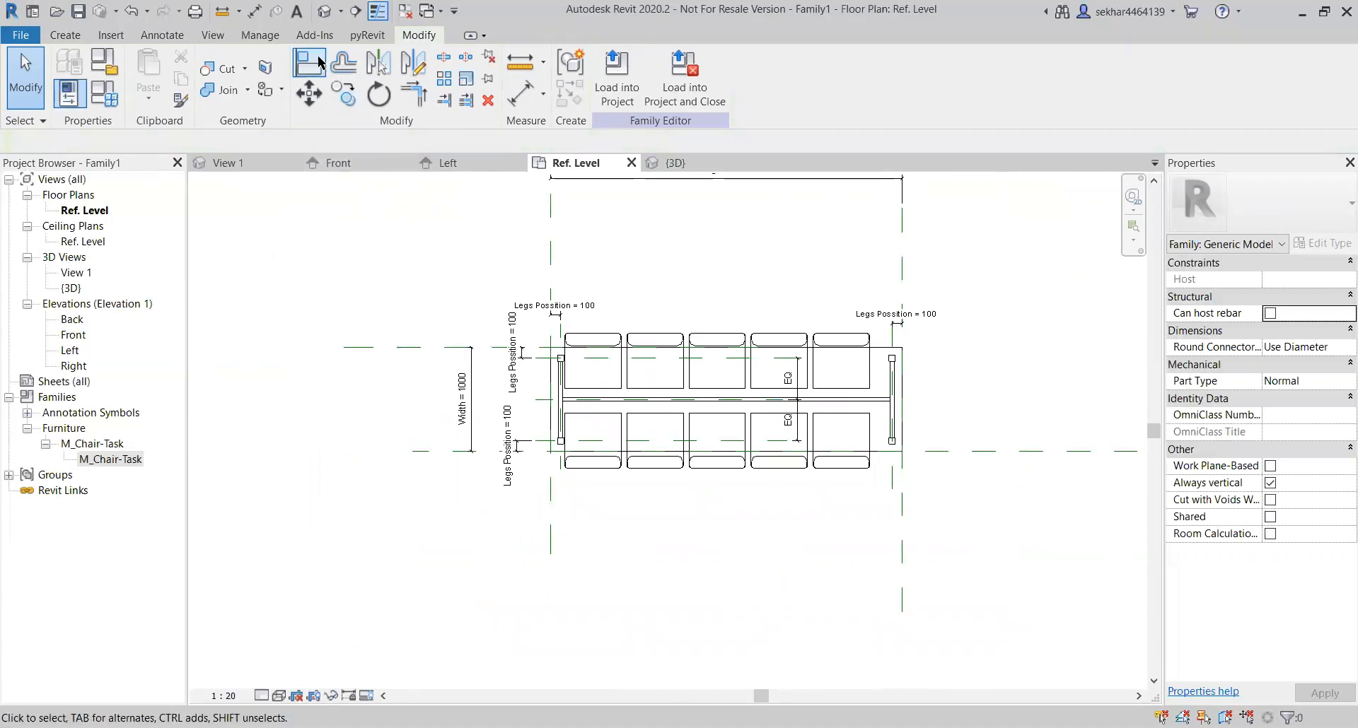
Step: Try a table Width of 1500 in the family types while viewing the table and both chair rows in 3D
{"action": "left_click", "coordinate": [326, 12]}
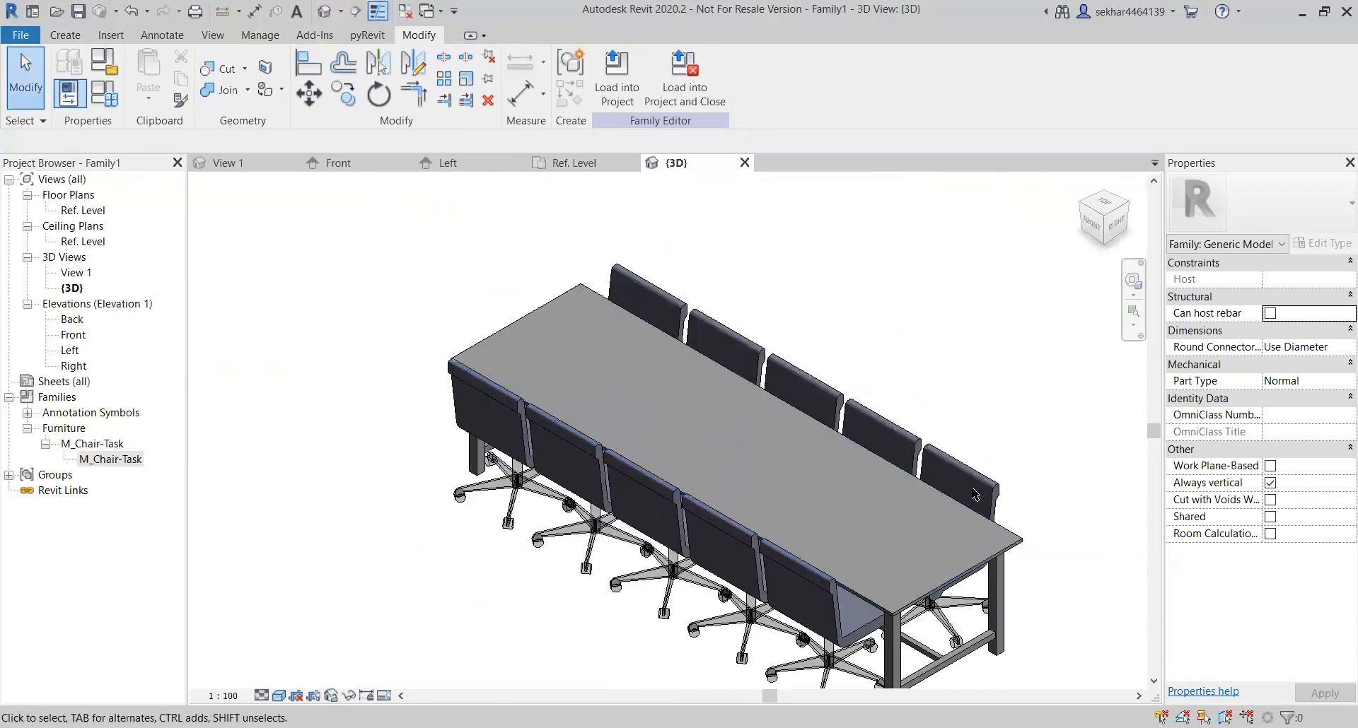
{"action": "left_click", "coordinate": [116, 87]}
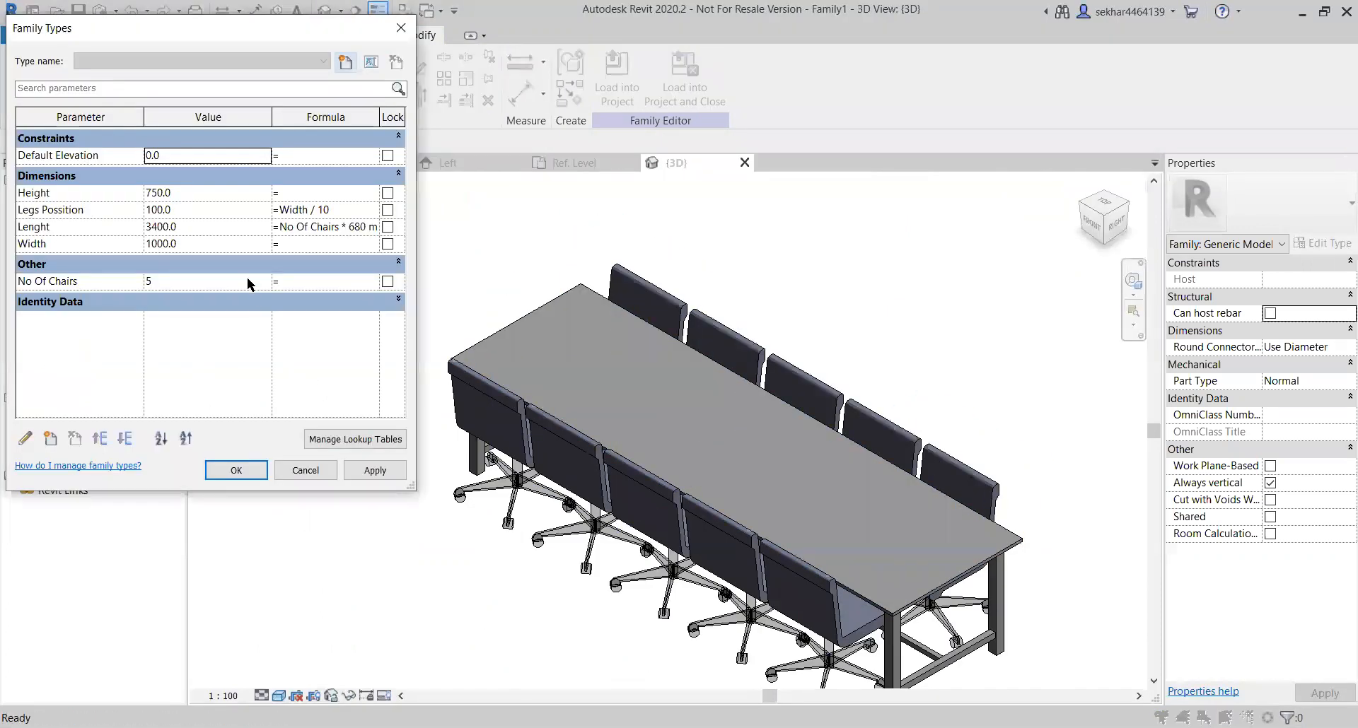
{"action": "left_click", "coordinate": [227, 243]}
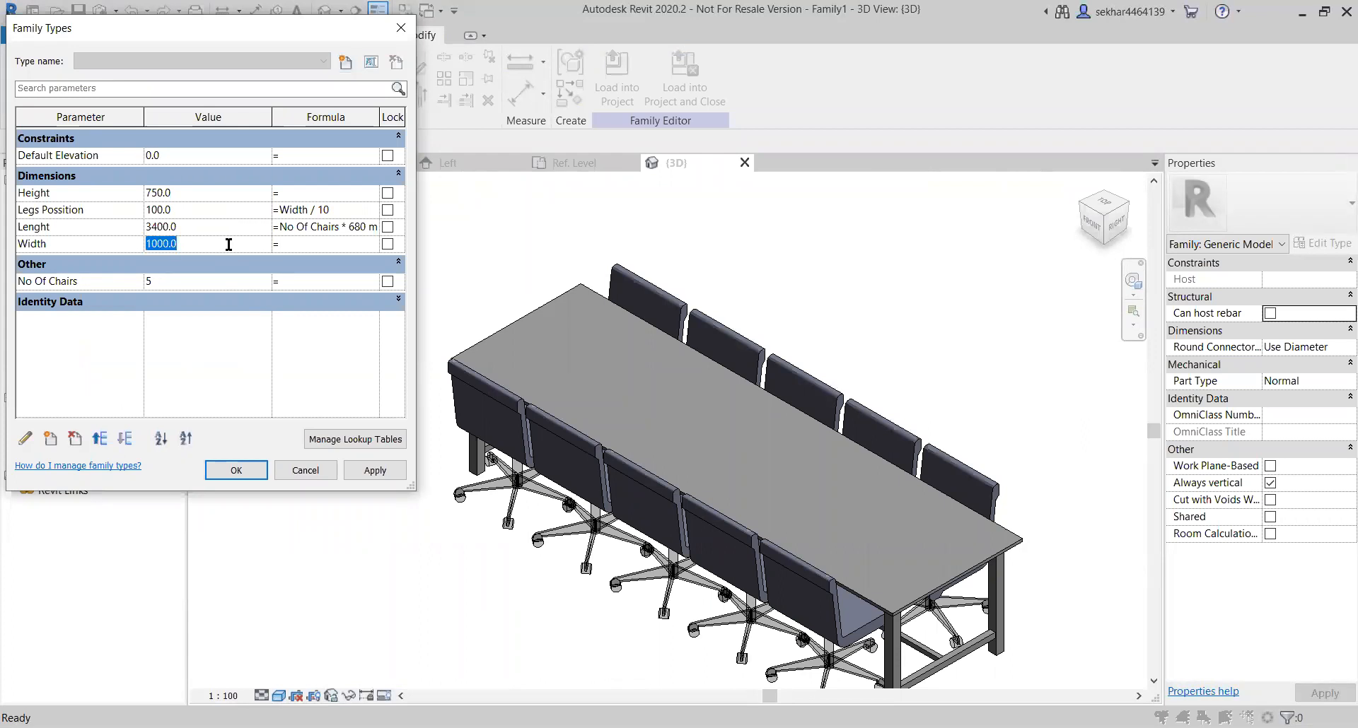
{"action": "type", "text": "1500"}
{"action": "left_click", "coordinate": [364, 474]}
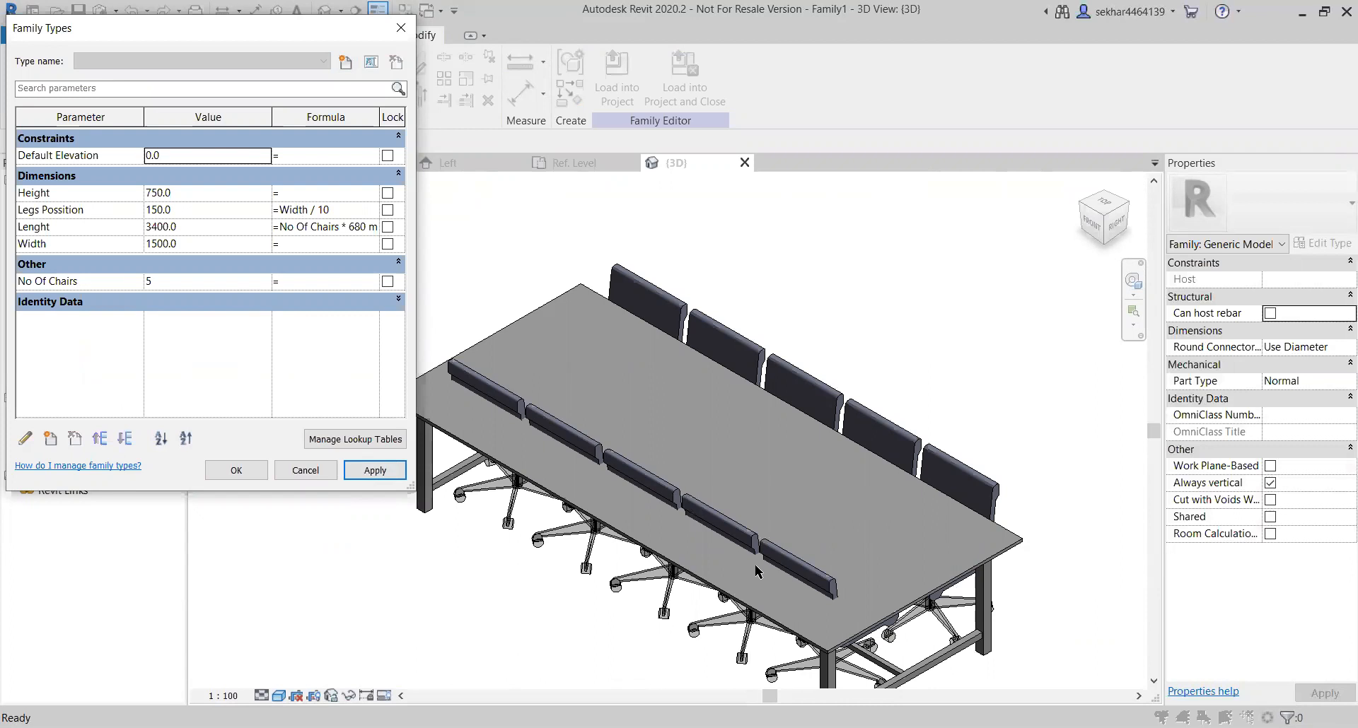
{"action": "left_click", "coordinate": [244, 471]}
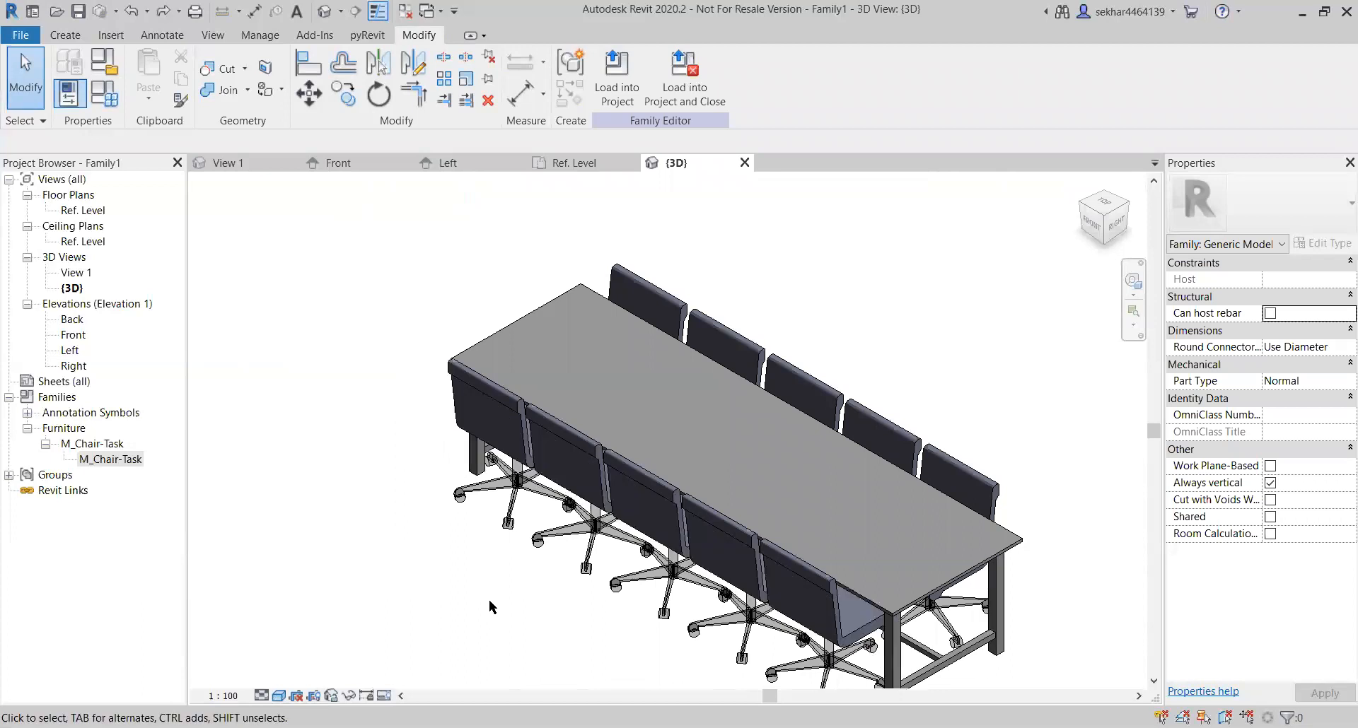
Step: In the Ref. Level plan, draw a horizontal reference plane across the lower chair row, in line with the lower leg plane and extending past the table's end
{"action": "left_click", "coordinate": [554, 165]}
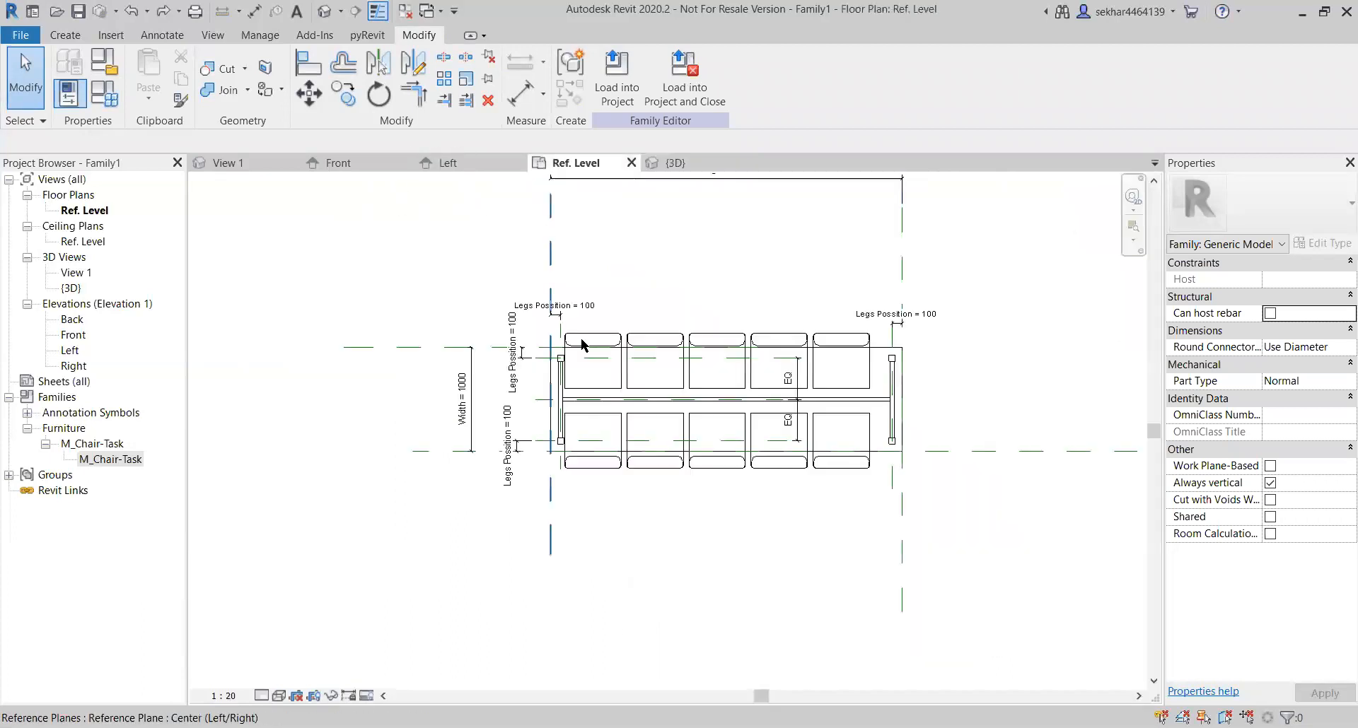
{"action": "middle_click_drag", "start_coordinate": [1015, 552], "coordinate": [808, 553]}
{"action": "scroll", "coordinate": [652, 464], "scroll_direction": "up", "scroll_amount": 2}
{"action": "scroll", "coordinate": [986, 587], "scroll_direction": "up", "scroll_amount": 1}
{"action": "scroll", "coordinate": [919, 587], "scroll_direction": "up", "scroll_amount": 1}
{"action": "scroll", "coordinate": [870, 555], "scroll_direction": "up", "scroll_amount": 1}
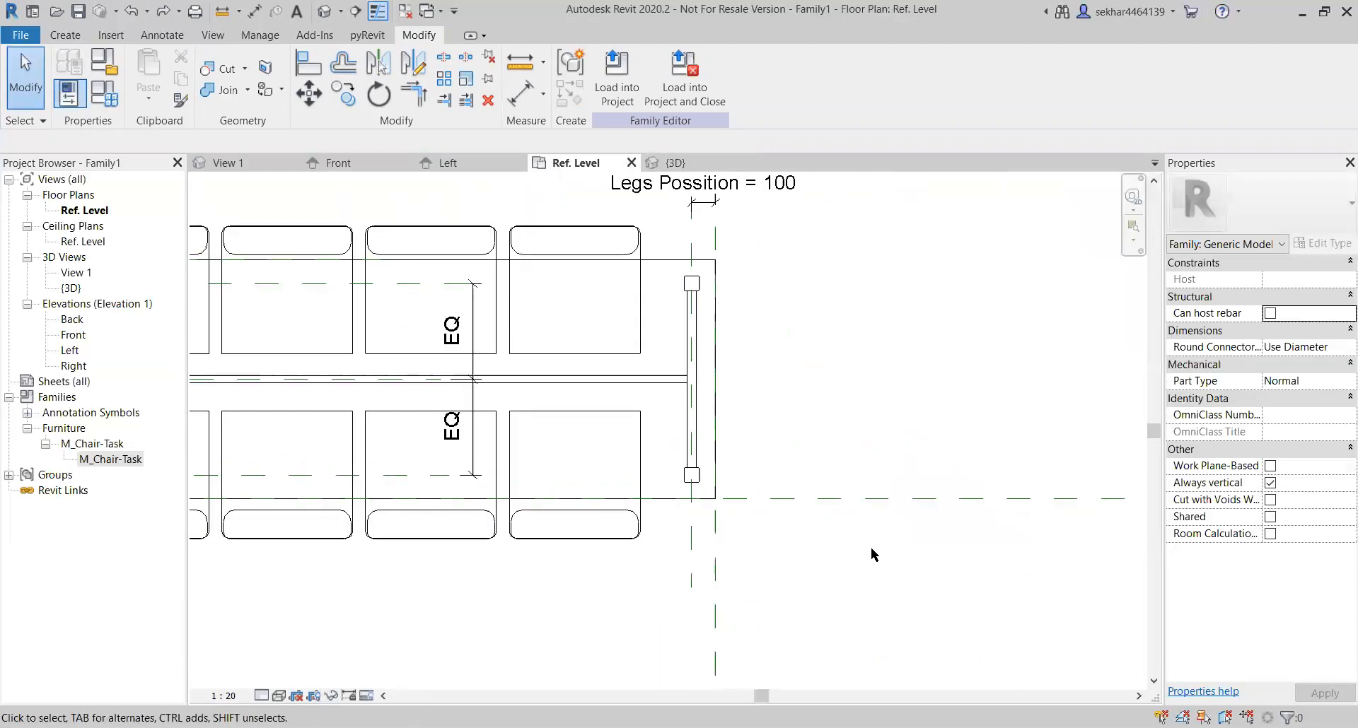
{"action": "key", "text": "a"}
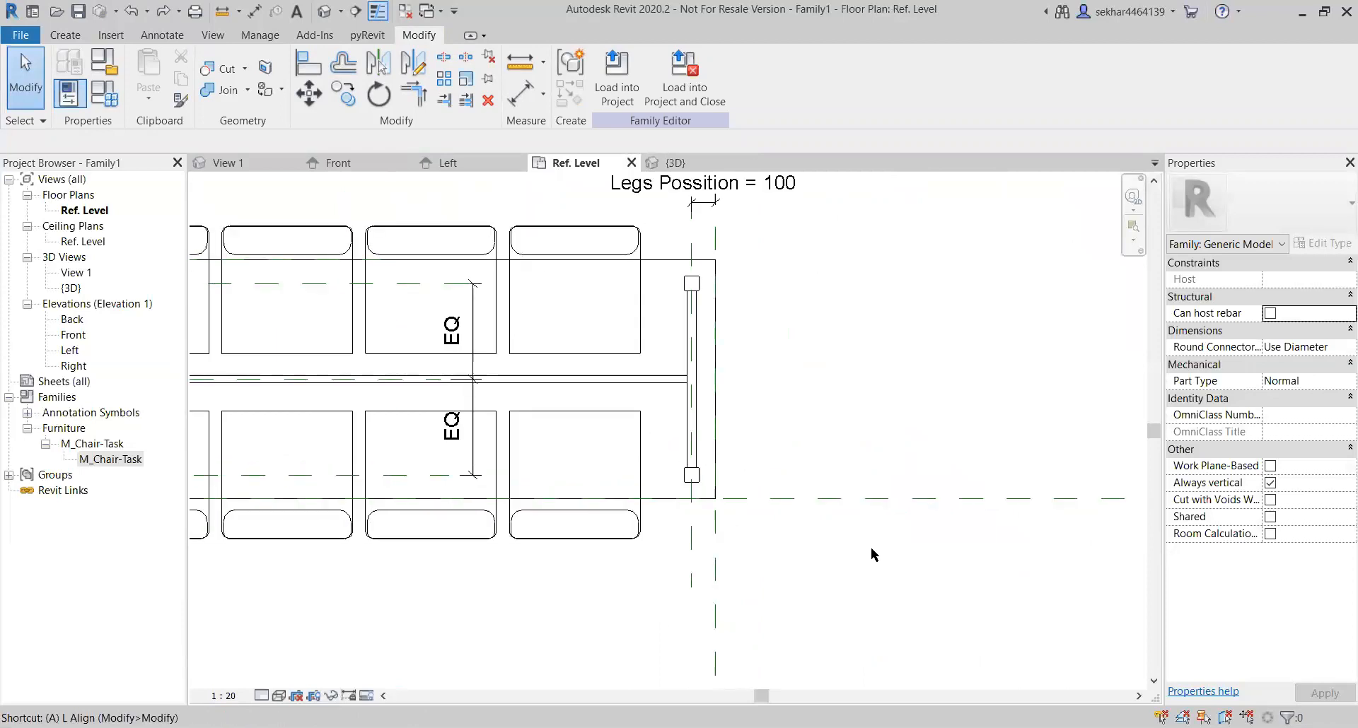
{"action": "left_click", "coordinate": [903, 499]}
{"action": "left_click", "coordinate": [931, 584]}
{"action": "left_click_drag", "start_coordinate": [928, 579], "coordinate": [870, 472]}
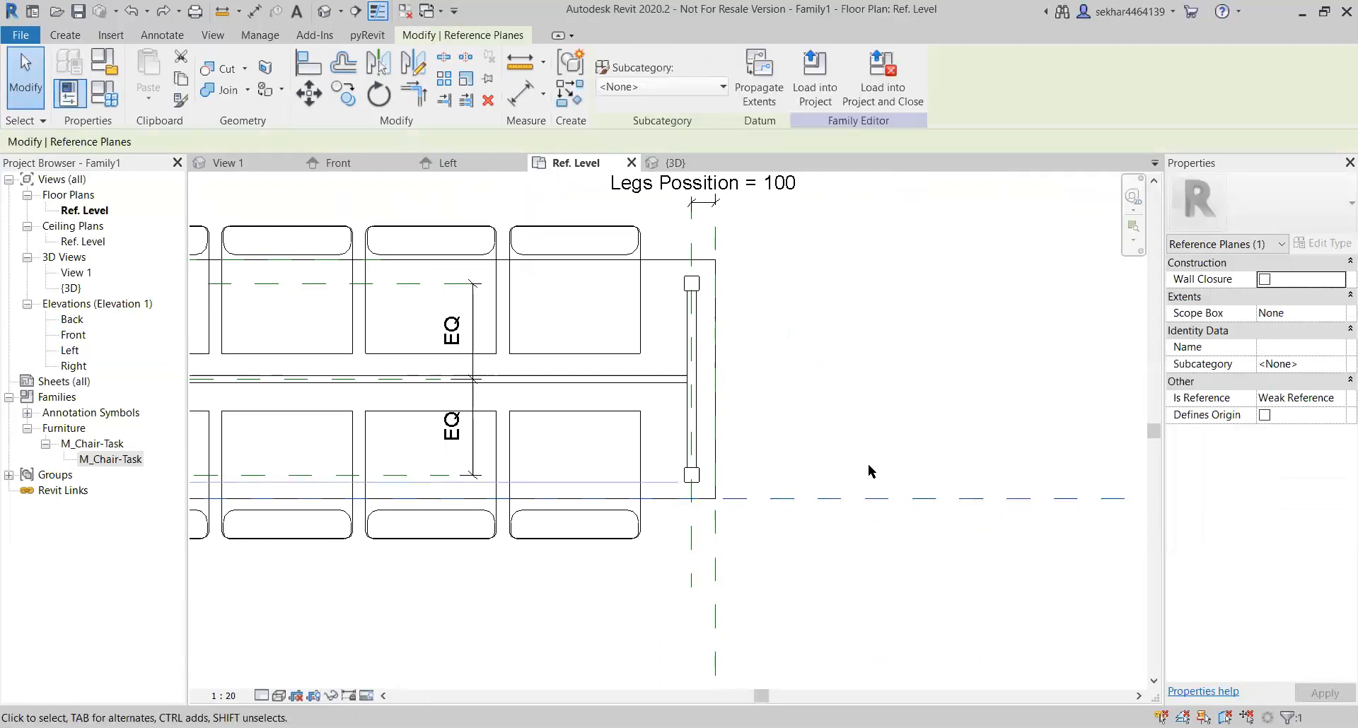
{"action": "key", "text": "r"}
{"action": "key", "text": "p"}
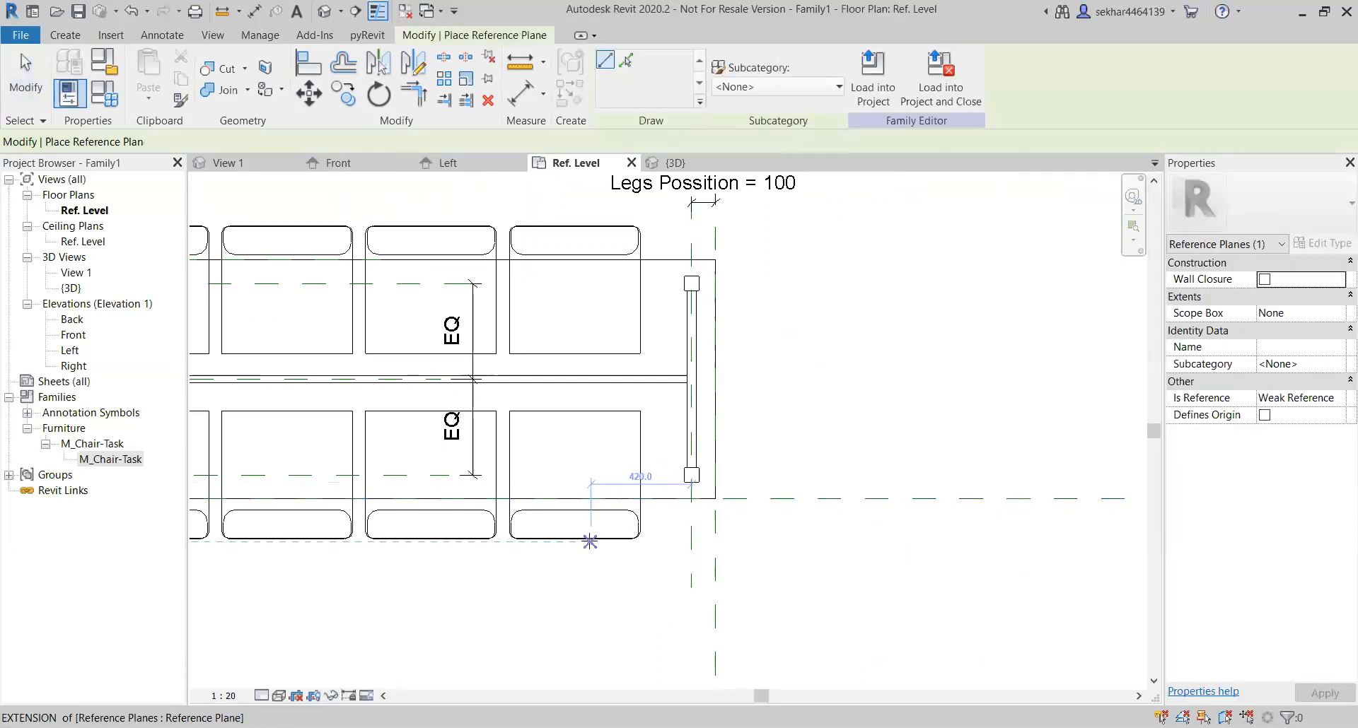
{"action": "scroll", "coordinate": [563, 542], "scroll_direction": "up", "scroll_amount": 5}
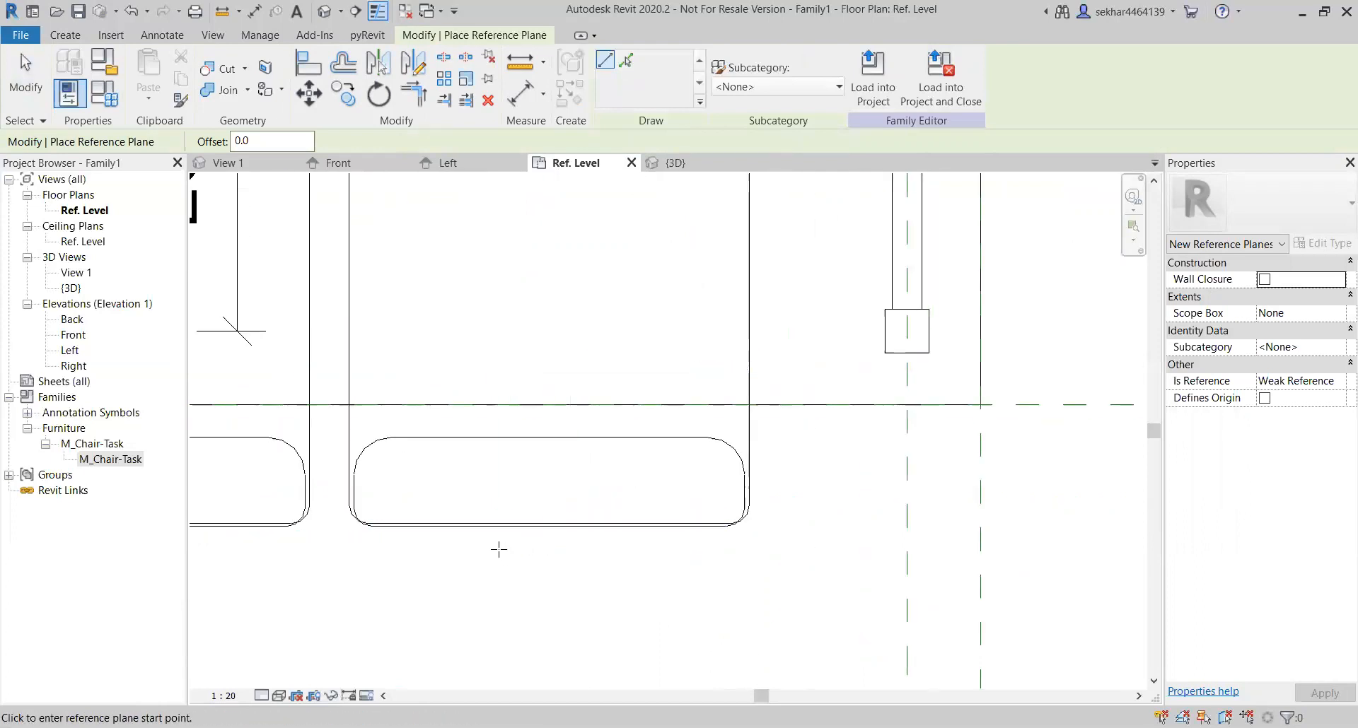
{"action": "scroll", "coordinate": [500, 538], "scroll_direction": "down", "scroll_amount": 2}
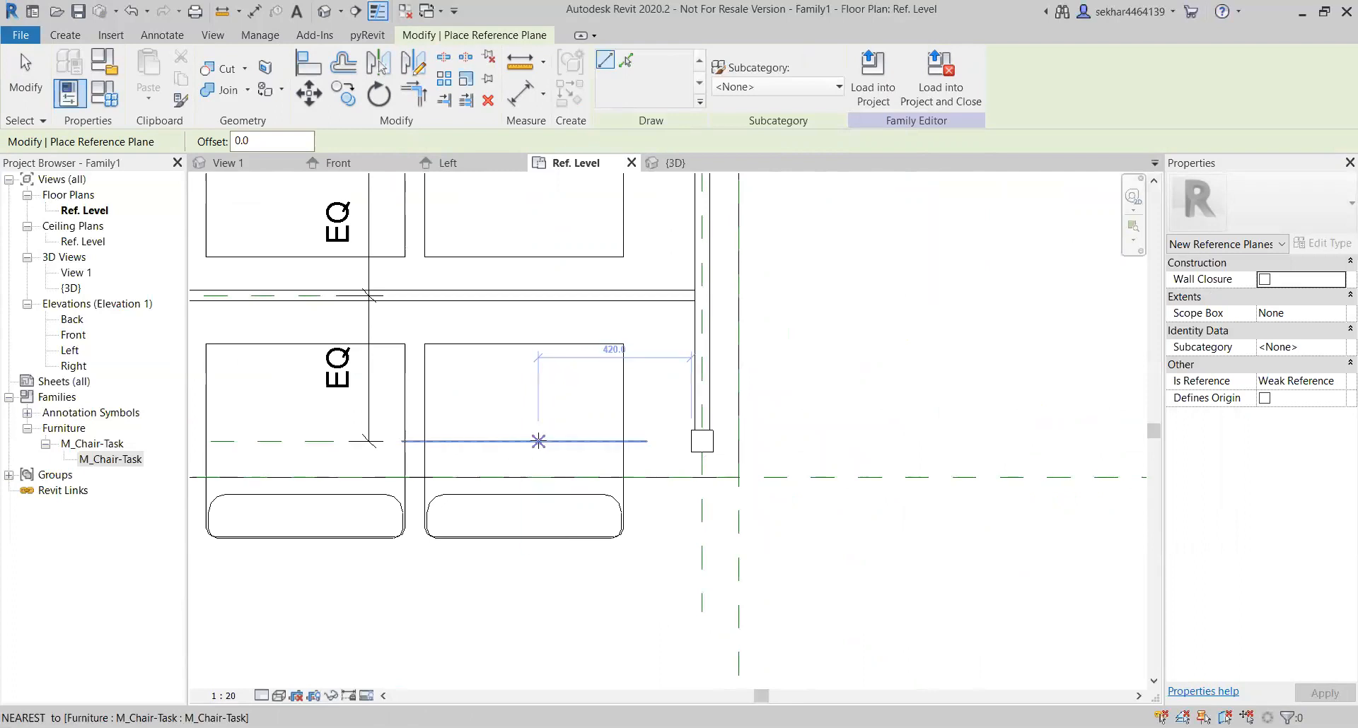
{"action": "left_click", "coordinate": [524, 441]}
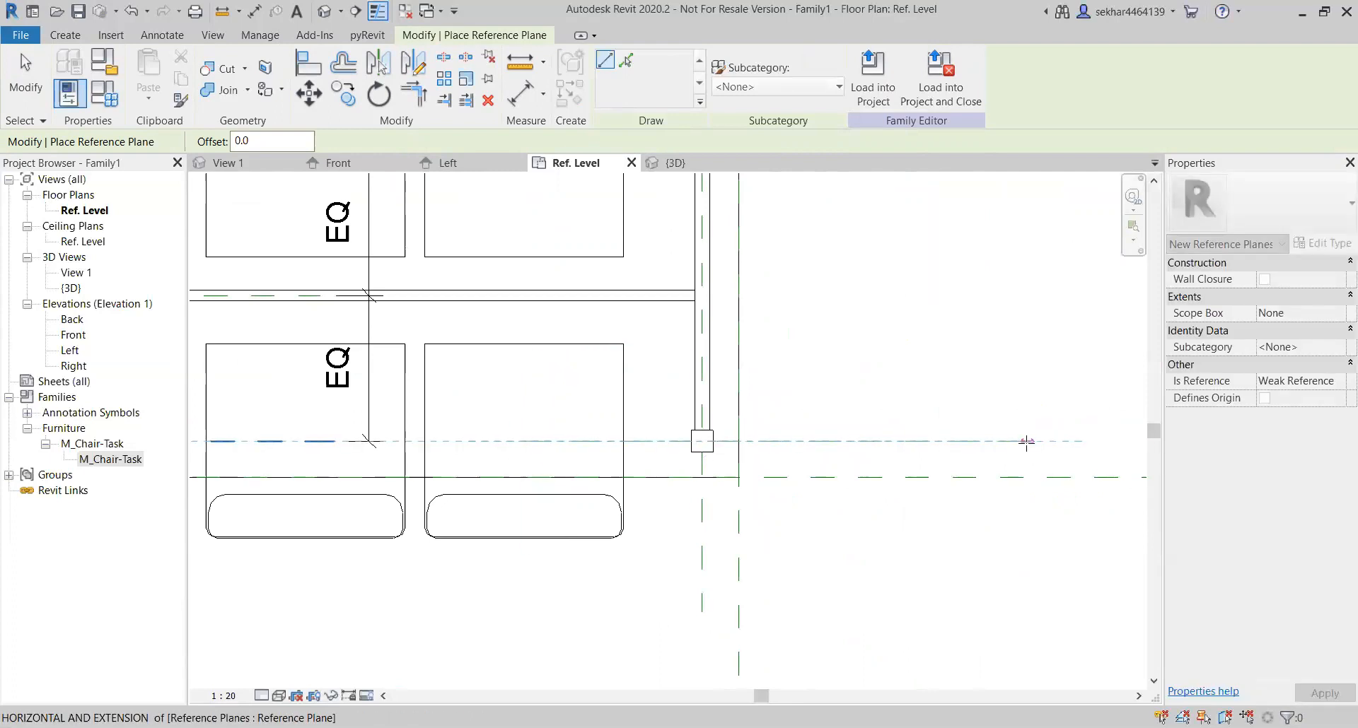
{"action": "left_click", "coordinate": [1074, 440]}
{"action": "key", "text": "Escape"}
{"action": "key", "text": "Escape"}
{"action": "middle_click_drag", "start_coordinate": [868, 516], "coordinate": [973, 504]}
{"action": "scroll", "coordinate": [969, 507], "scroll_direction": "down", "scroll_amount": 2}
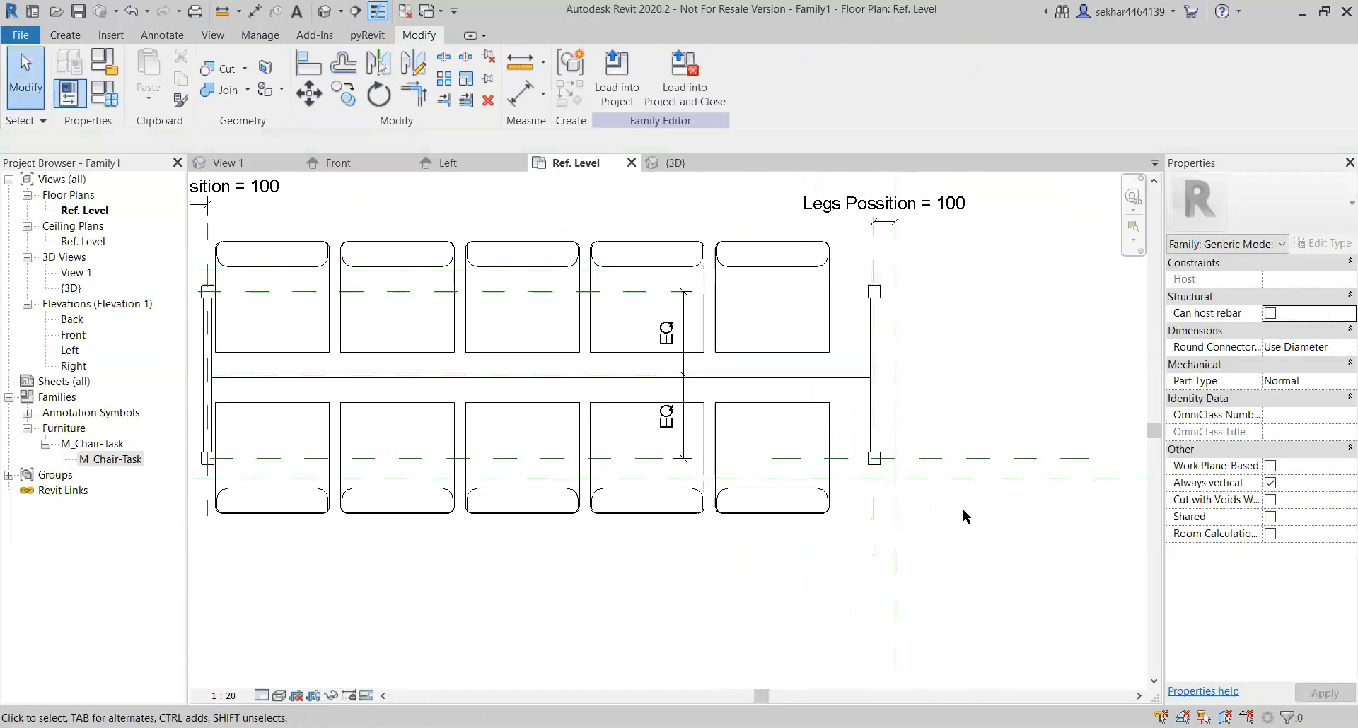
Step: Align the lower chair row to the new reference plane and lock the alignment
{"action": "key", "text": "a"}
{"action": "key", "text": "l"}
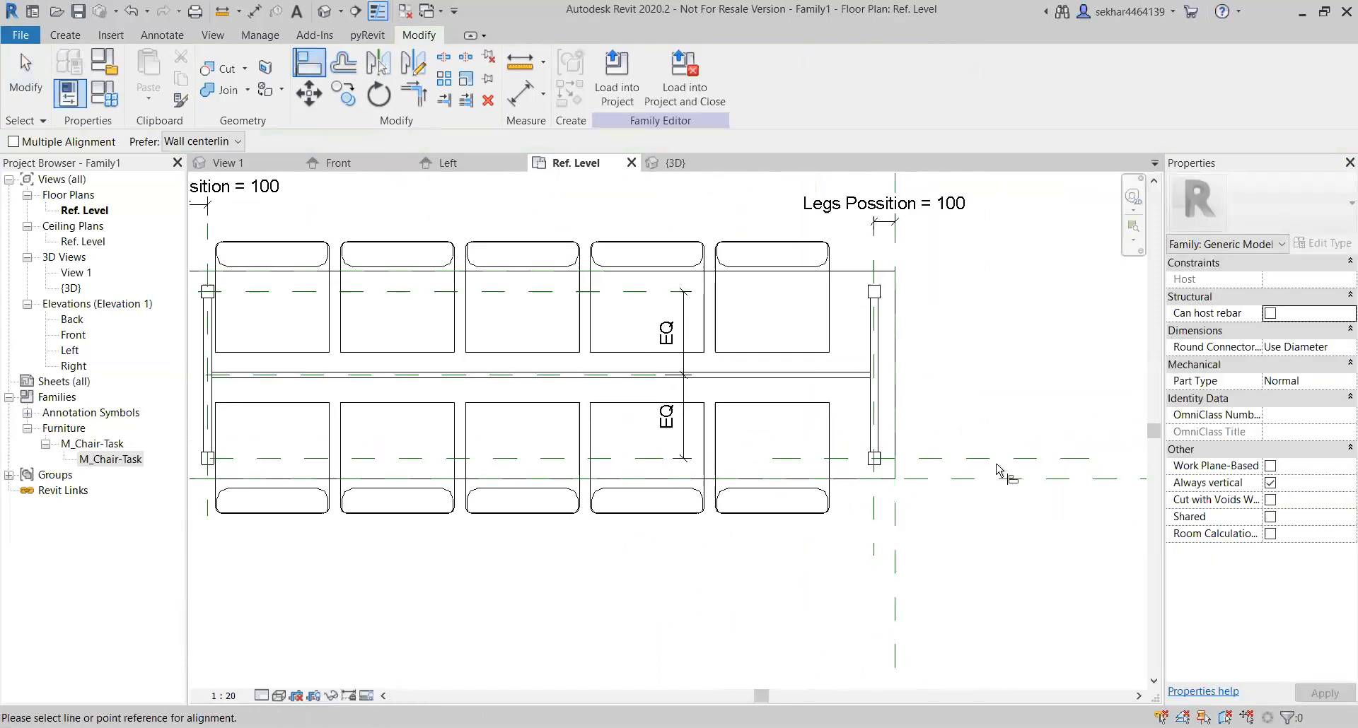
{"action": "left_click", "coordinate": [742, 458]}
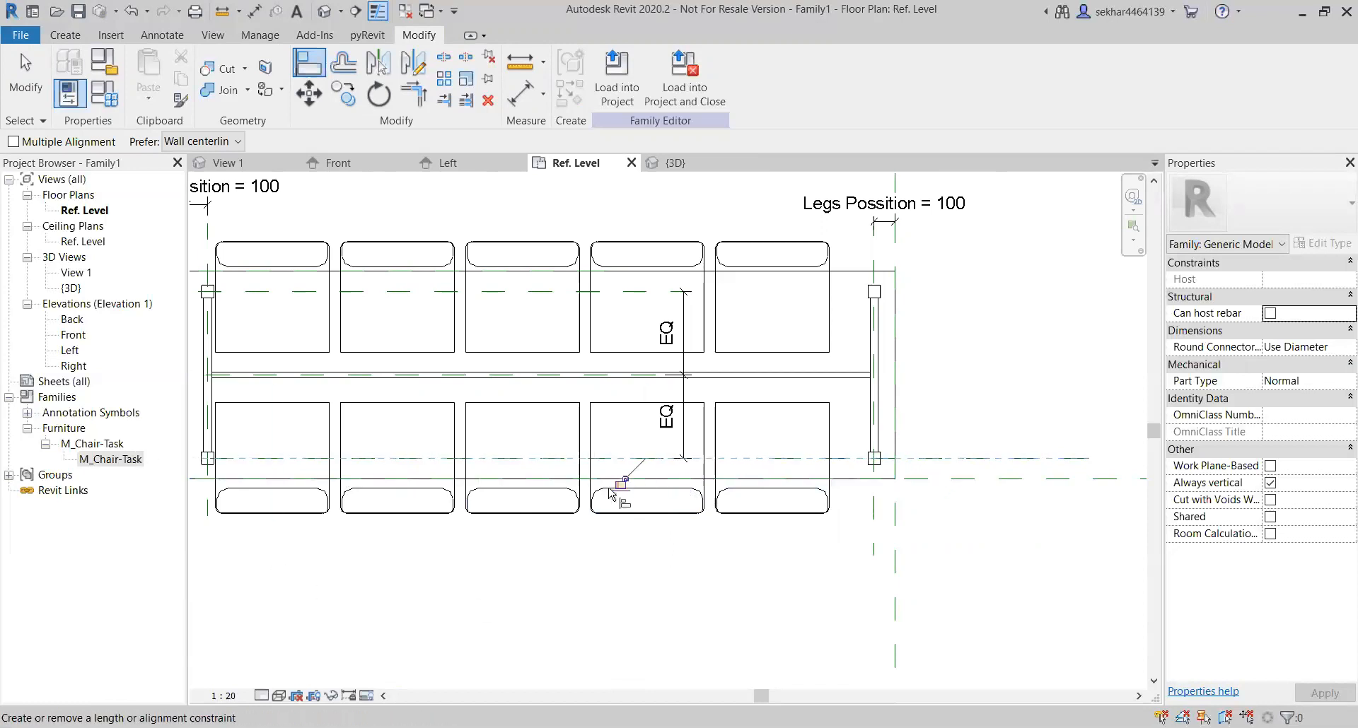
{"action": "key", "text": "Escape"}
{"action": "key", "text": "Escape"}
Step: Add an aligned dimension between the table's lower edge reference plane and the new chair reference plane, and lock it
{"action": "key", "text": "d"}
{"action": "key", "text": "i"}
{"action": "left_click", "coordinate": [976, 479]}
{"action": "left_click", "coordinate": [973, 459]}
{"action": "left_click", "coordinate": [988, 417]}
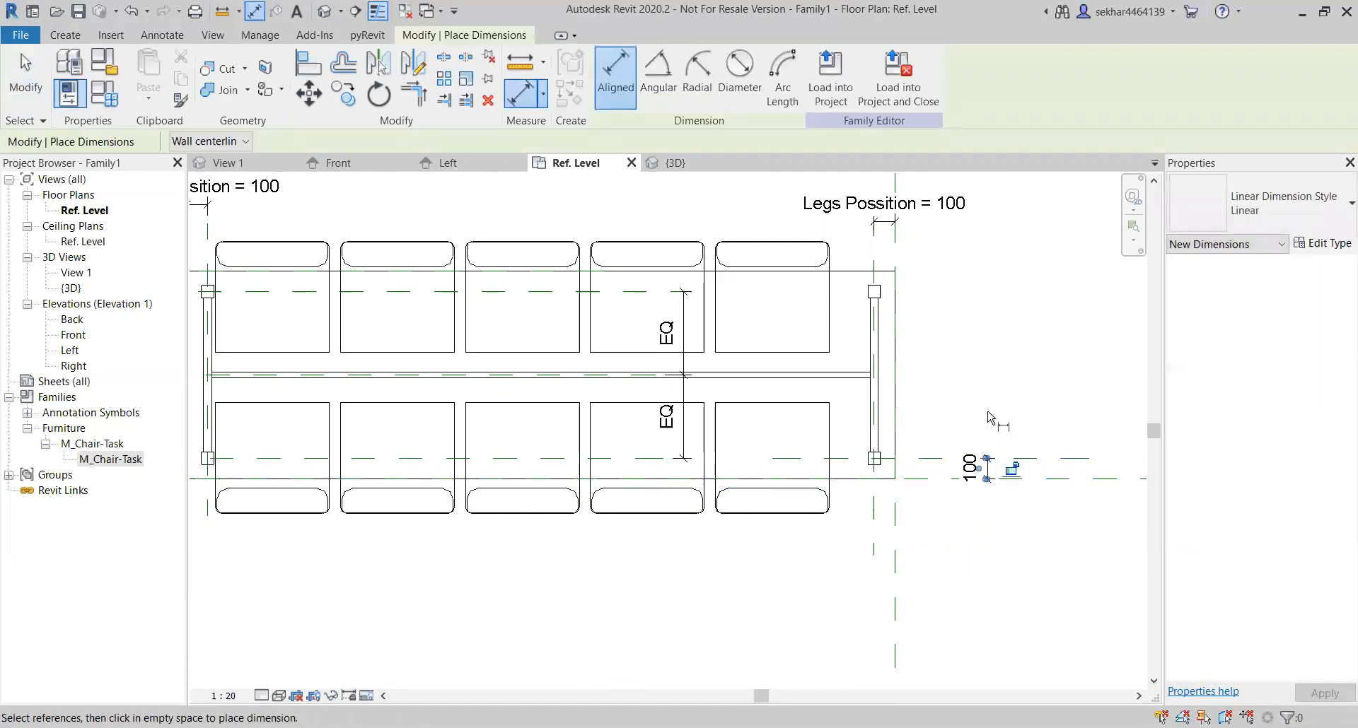
{"action": "left_click", "coordinate": [1012, 469]}
{"action": "key", "text": "Escape"}
Step: Set the table Width to 1500 in the family types and check both chair rows against the table edges in 3D
{"action": "left_click", "coordinate": [104, 92]}
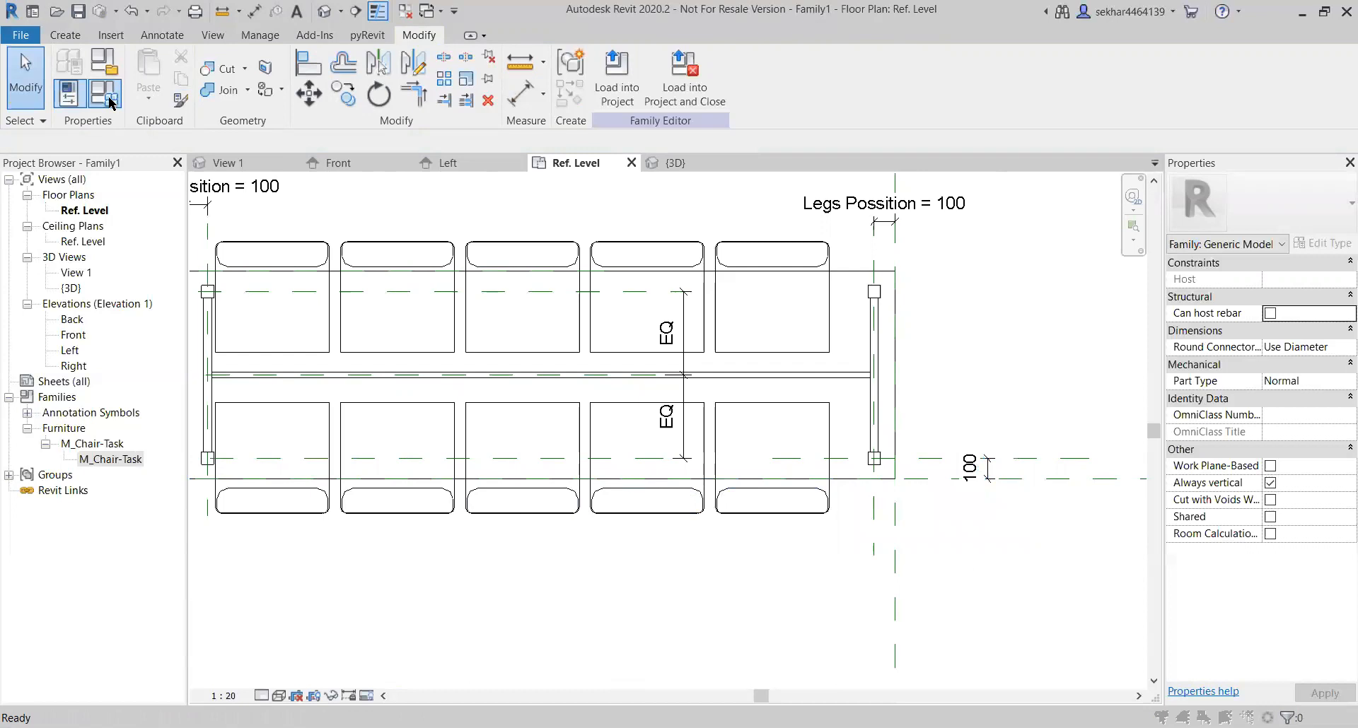
{"action": "key", "text": "Escape"}
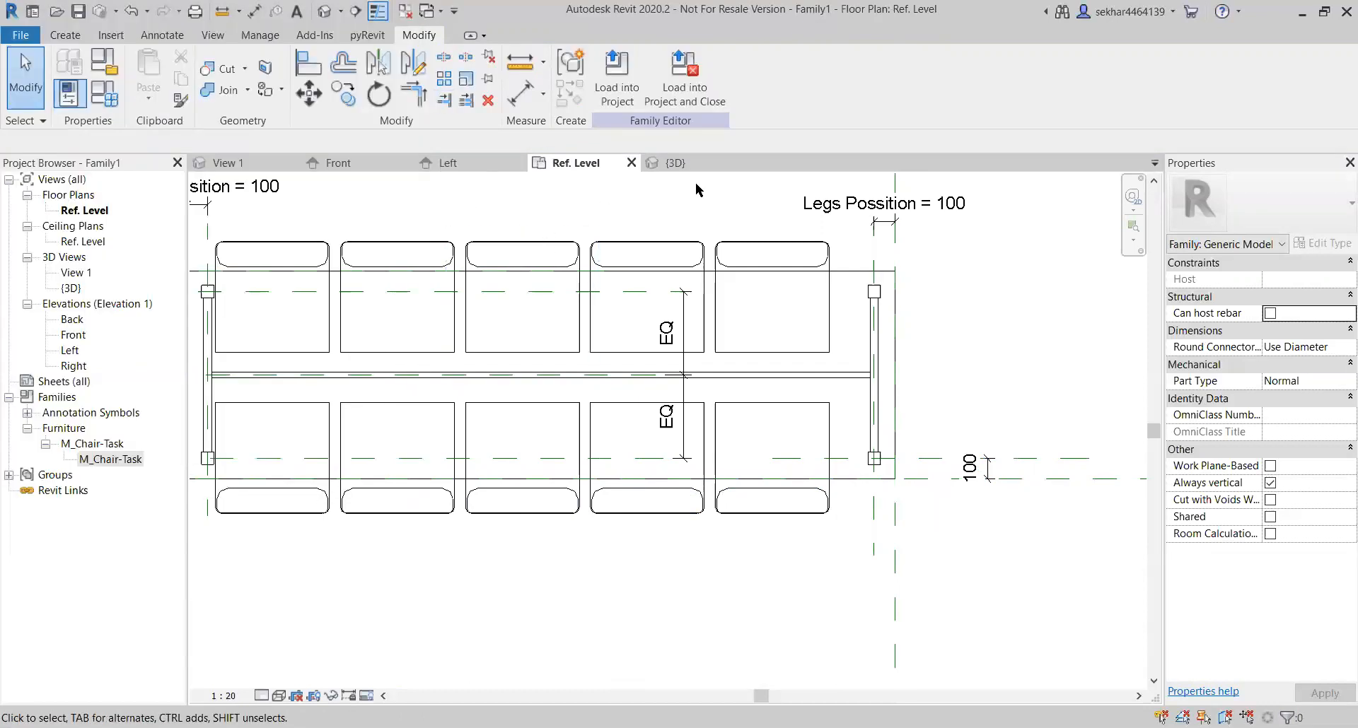
{"action": "left_click", "coordinate": [681, 170]}
{"action": "left_click", "coordinate": [112, 97]}
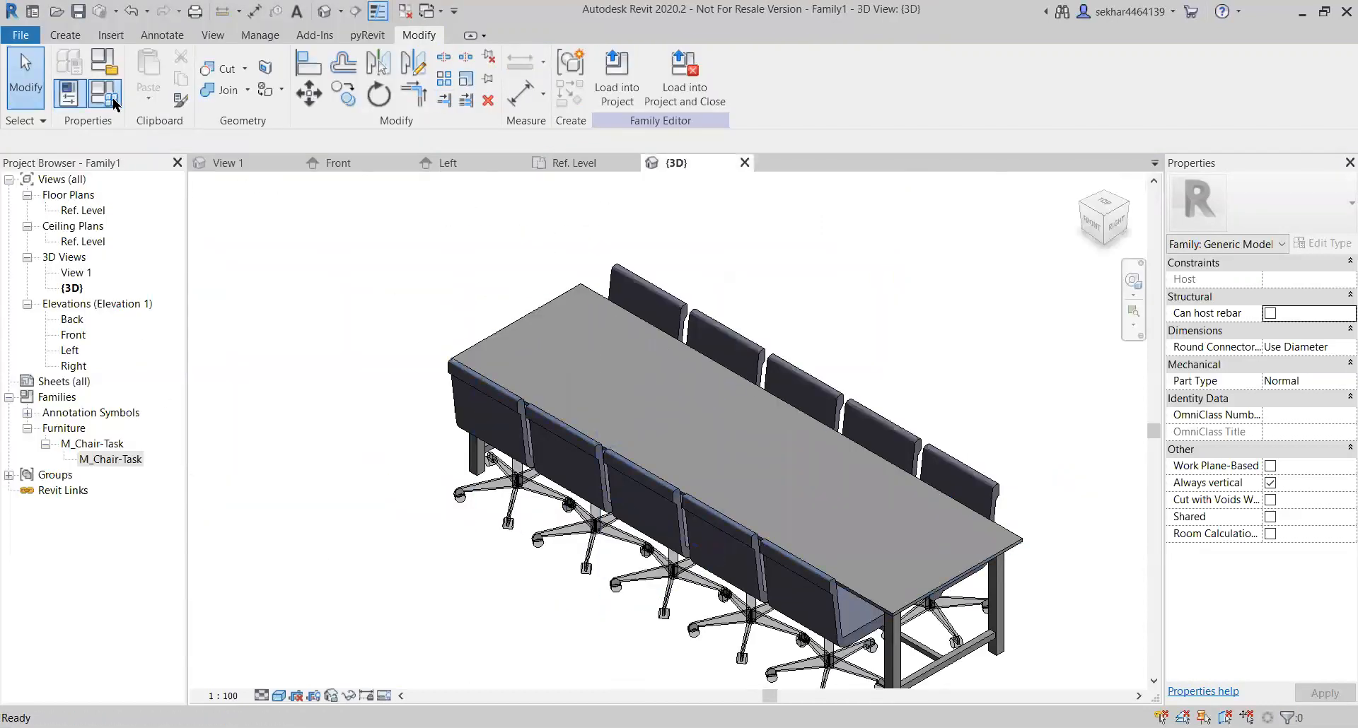
{"action": "left_click", "coordinate": [208, 240]}
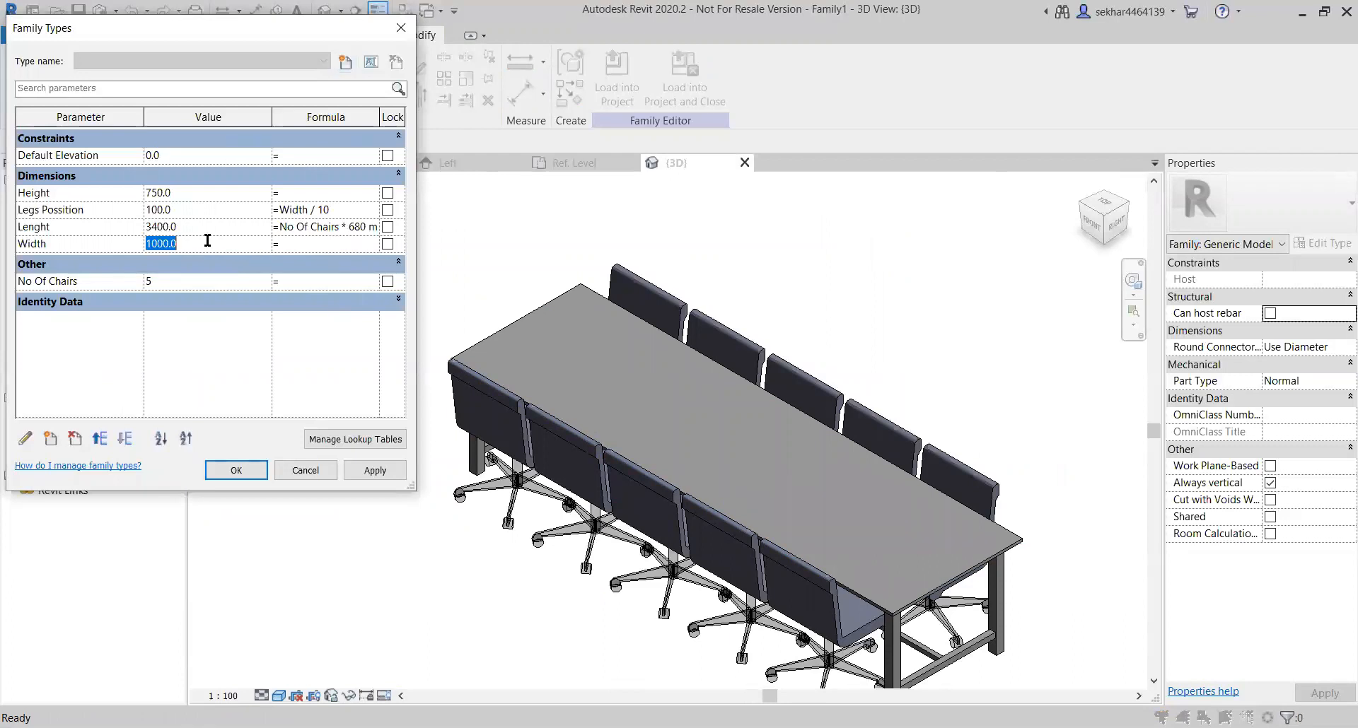
{"action": "type", "text": "1500"}
{"action": "left_click", "coordinate": [371, 470]}
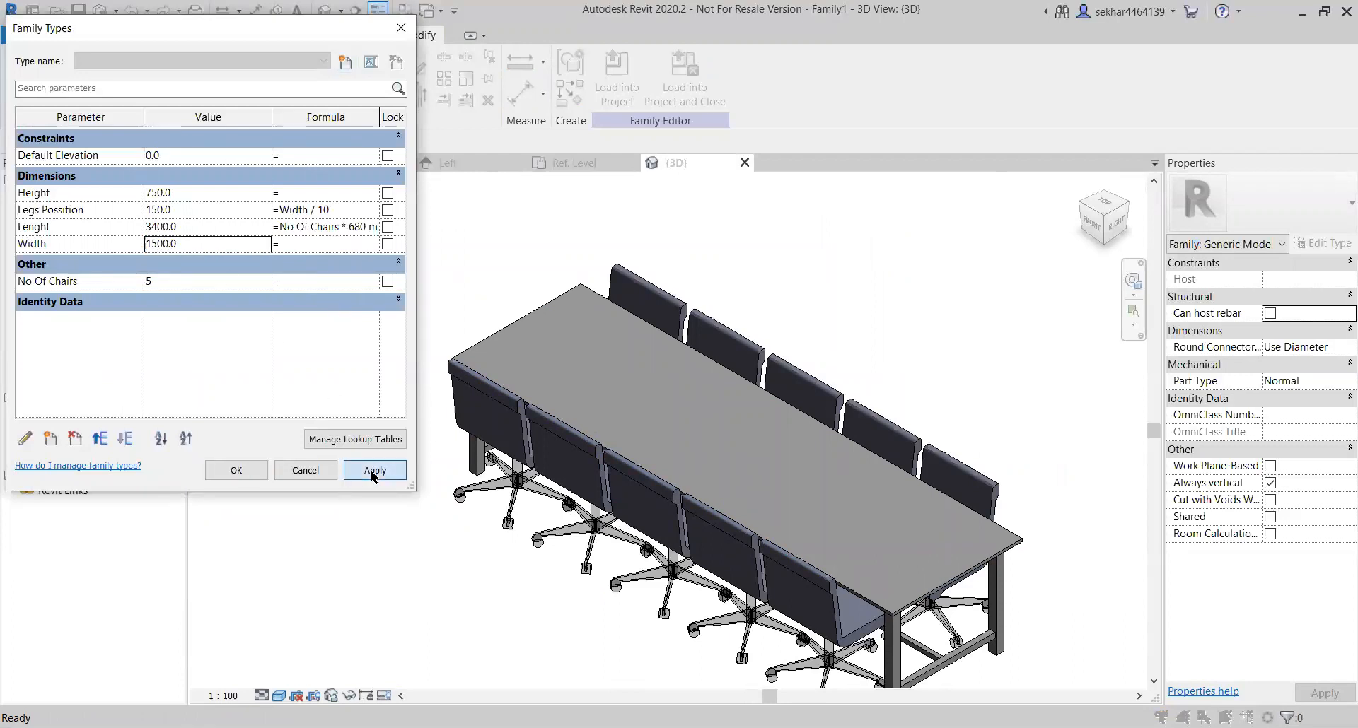
{"action": "left_click", "coordinate": [237, 470]}
{"action": "middle_click_drag", "start_coordinate": [1020, 538], "coordinate": [745, 514], "text": "shift"}
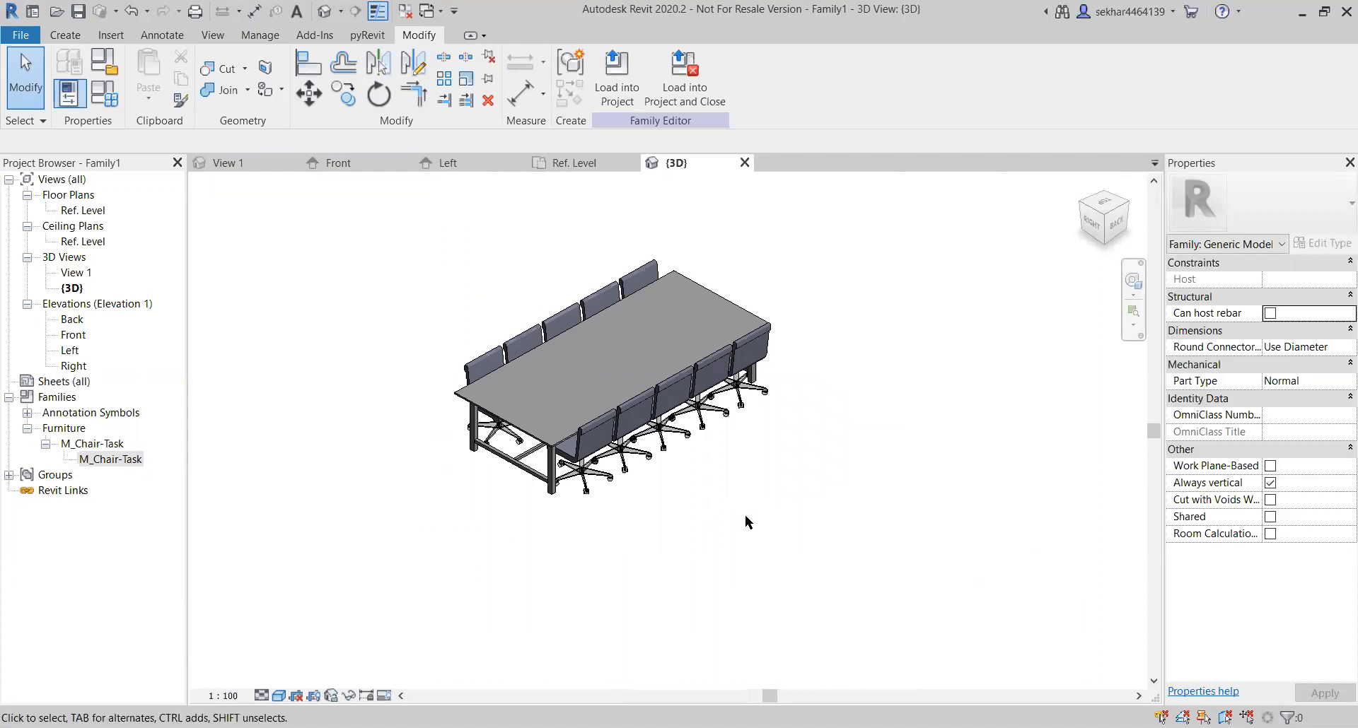
{"action": "scroll", "coordinate": [582, 399], "scroll_direction": "up", "scroll_amount": 4}
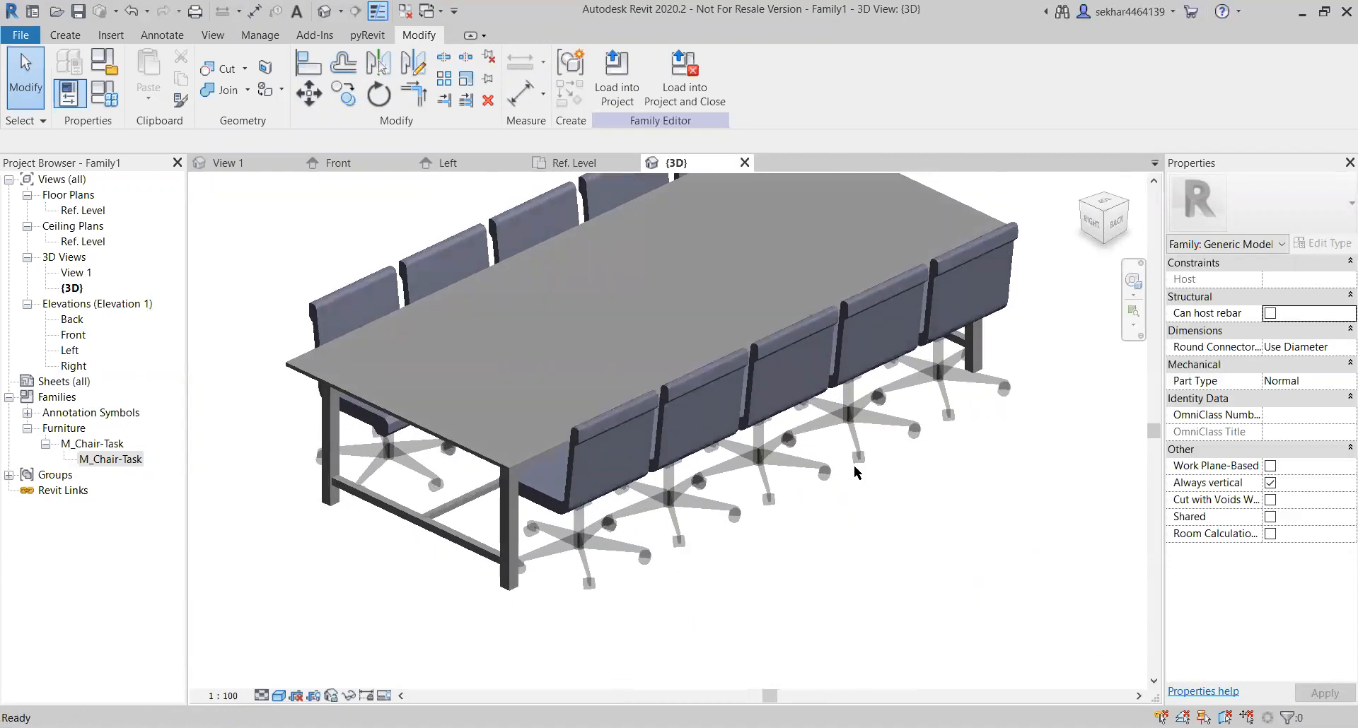
{"action": "scroll", "coordinate": [948, 576], "scroll_direction": "down", "scroll_amount": 4}
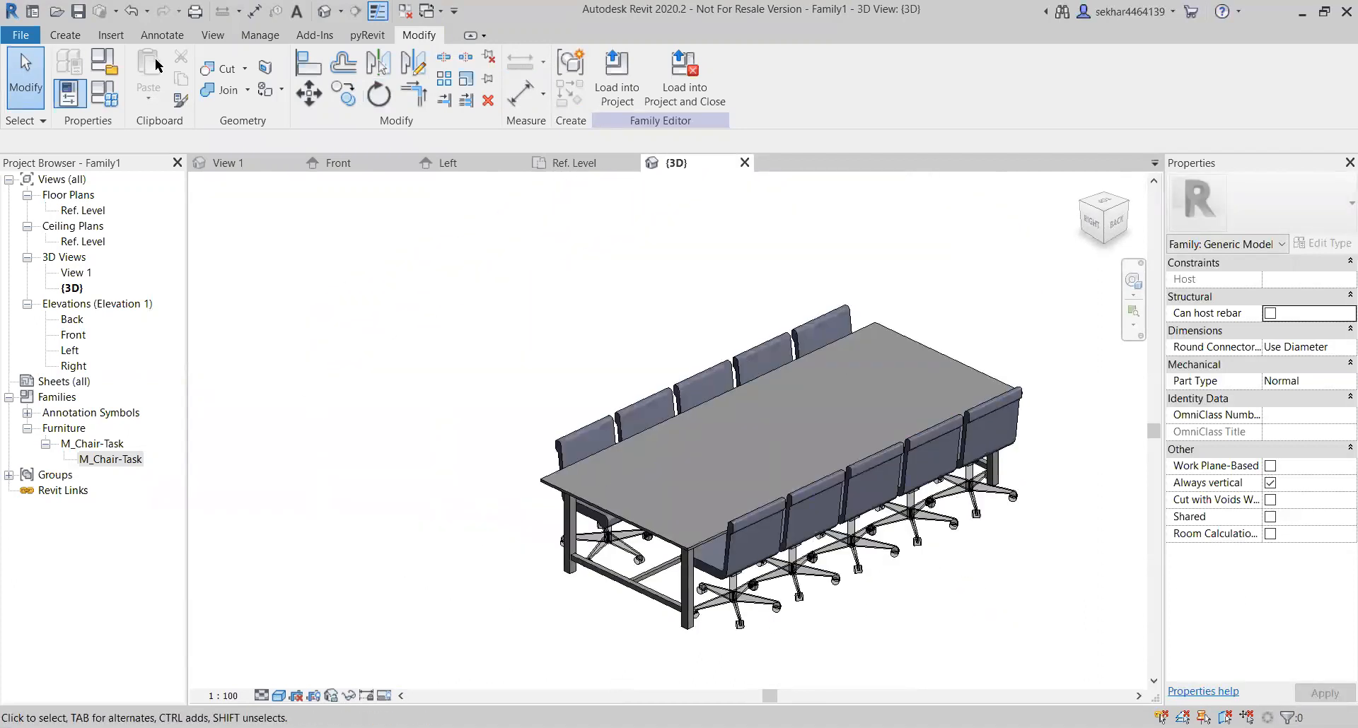
Step: Save the family to the Desktop as Table W Chairs
{"action": "left_click", "coordinate": [77, 12]}
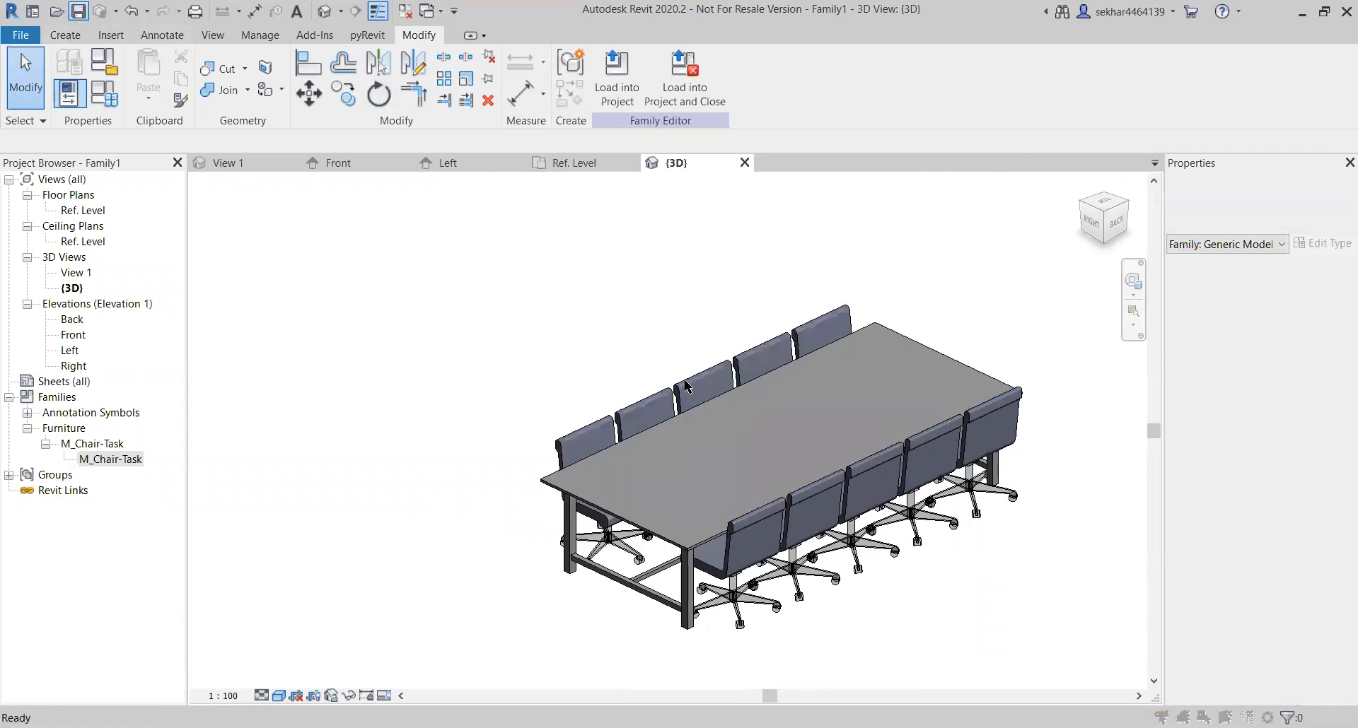
{"action": "left_click", "coordinate": [404, 496]}
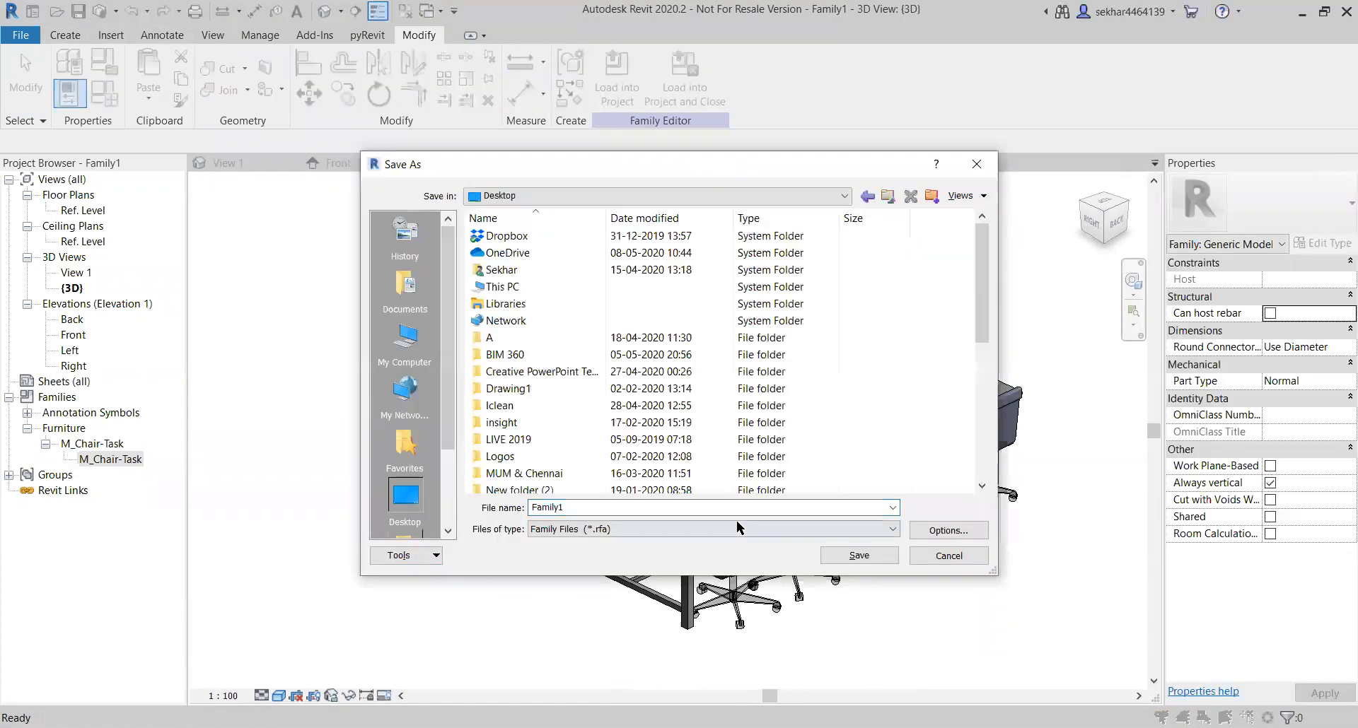
{"action": "double_click", "coordinate": [736, 508]}
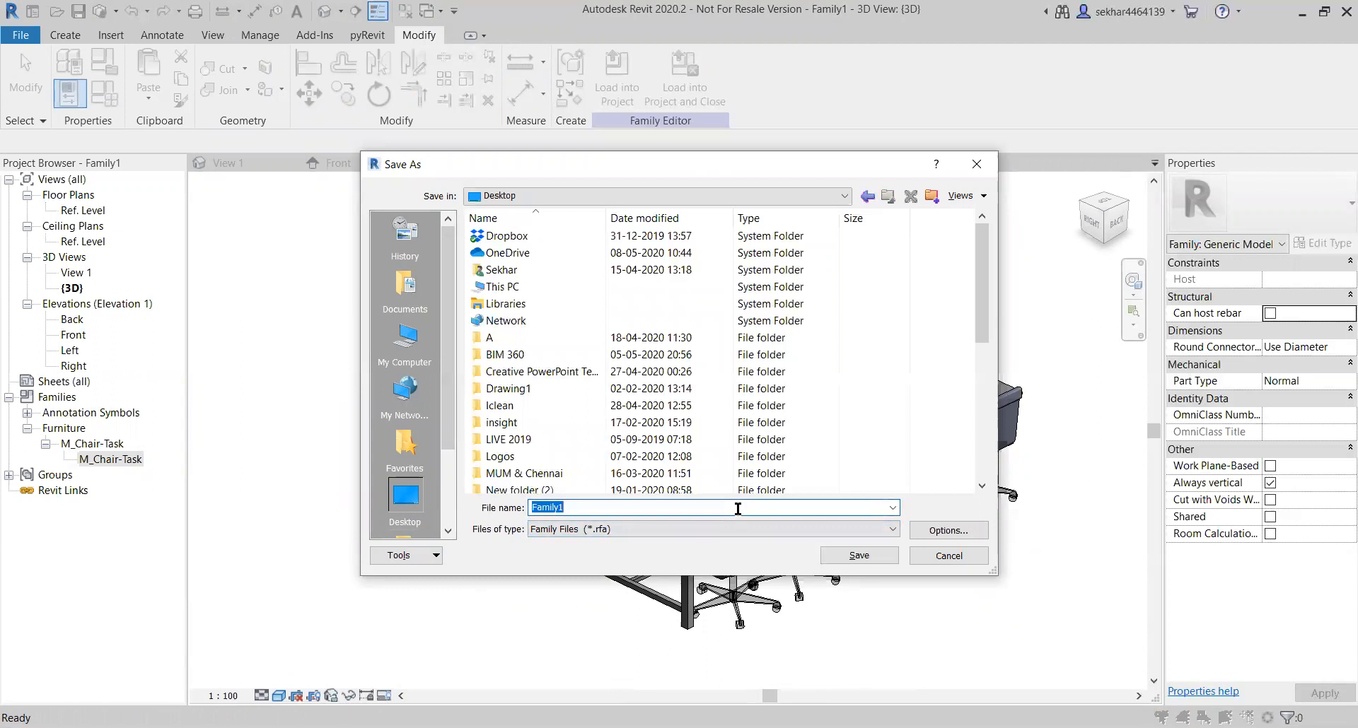
{"action": "type", "text": "Ta"}
{"action": "key", "text": "BackSpace"}
{"action": "key", "text": "BackSpace"}
{"action": "type", "text": "T"}
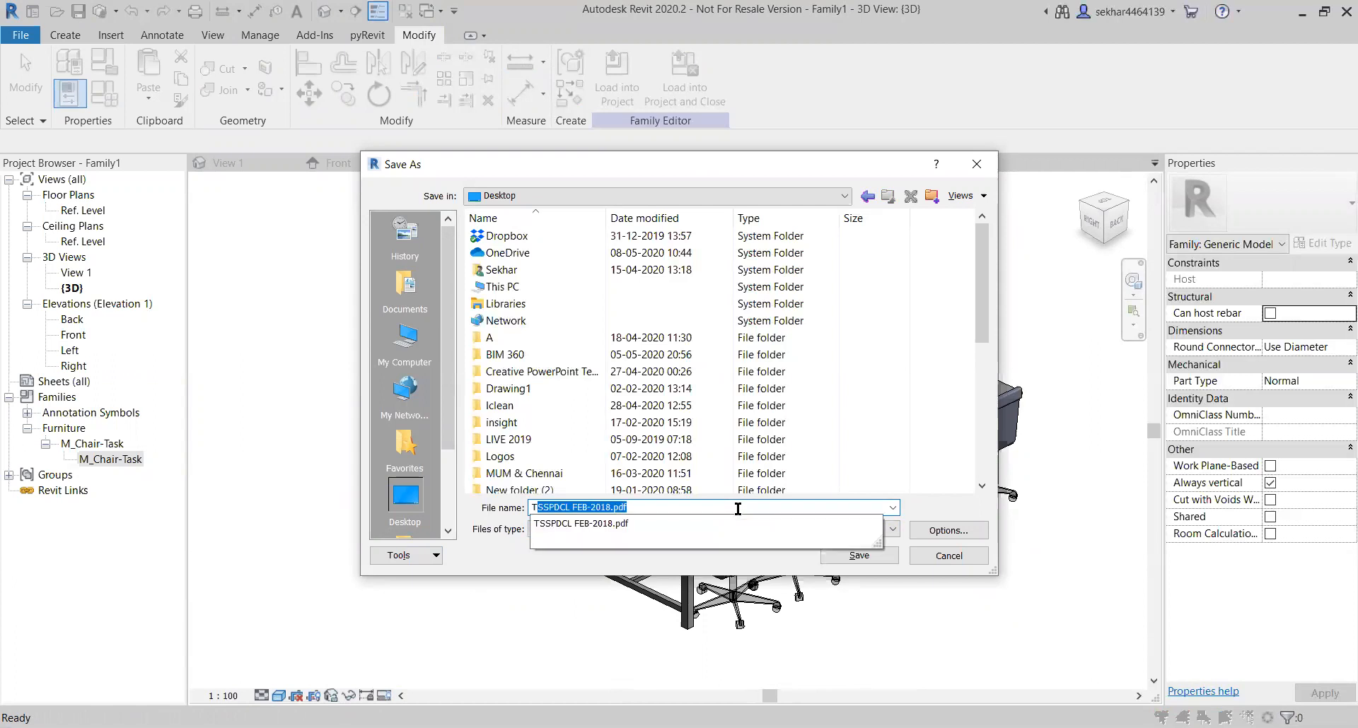
{"action": "type", "text": "able"}
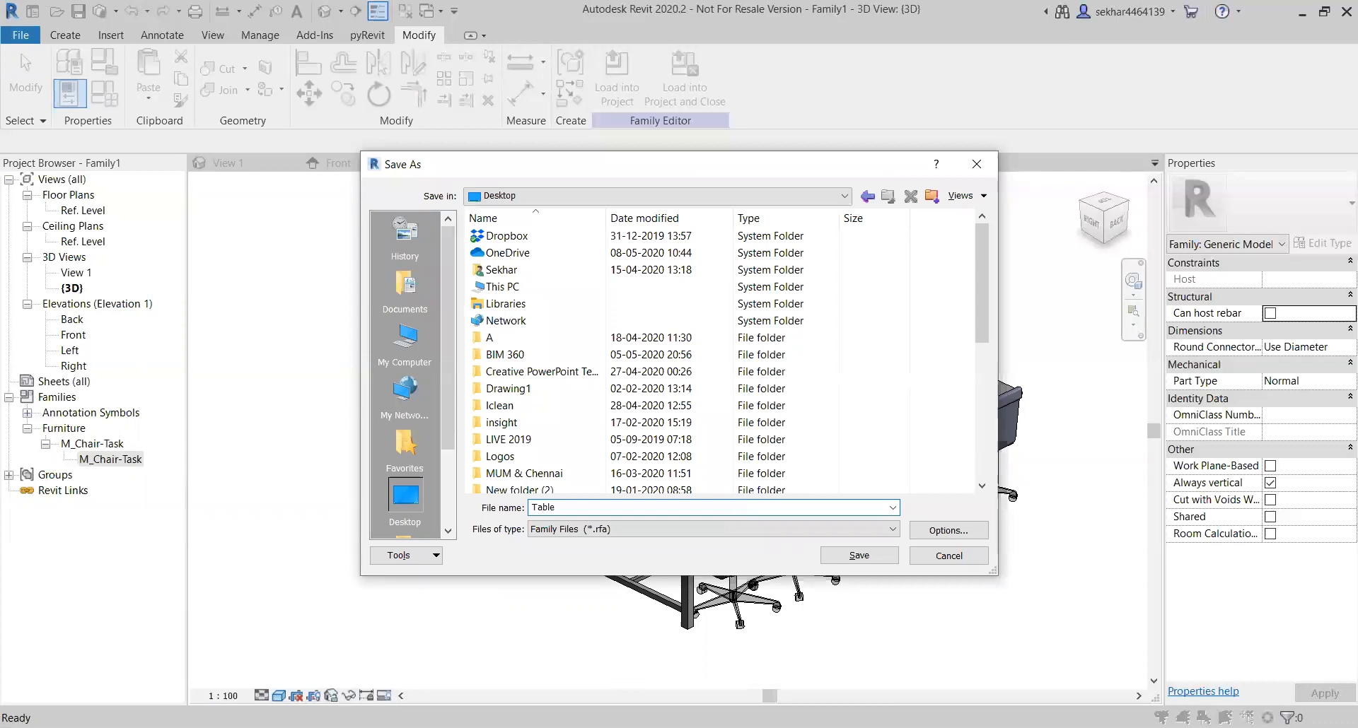
{"action": "type", "text": " W Chairs"}
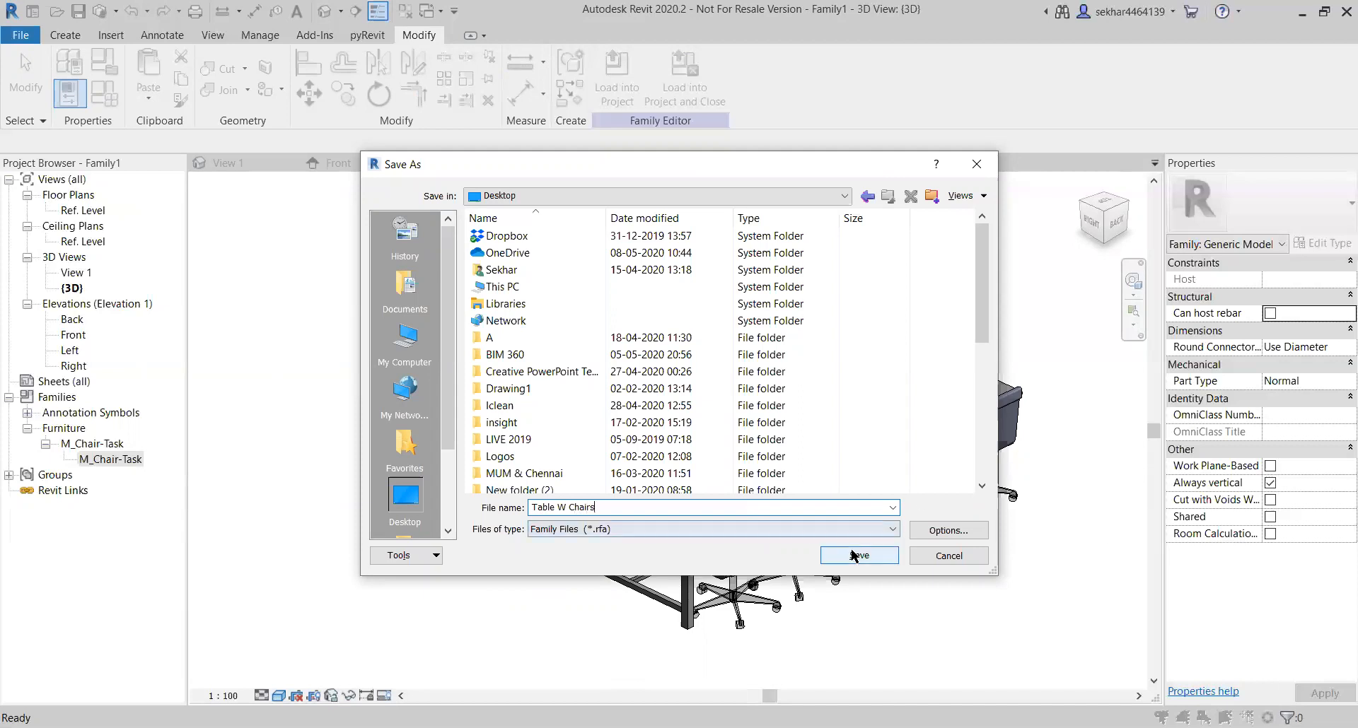
{"action": "left_click", "coordinate": [854, 556]}
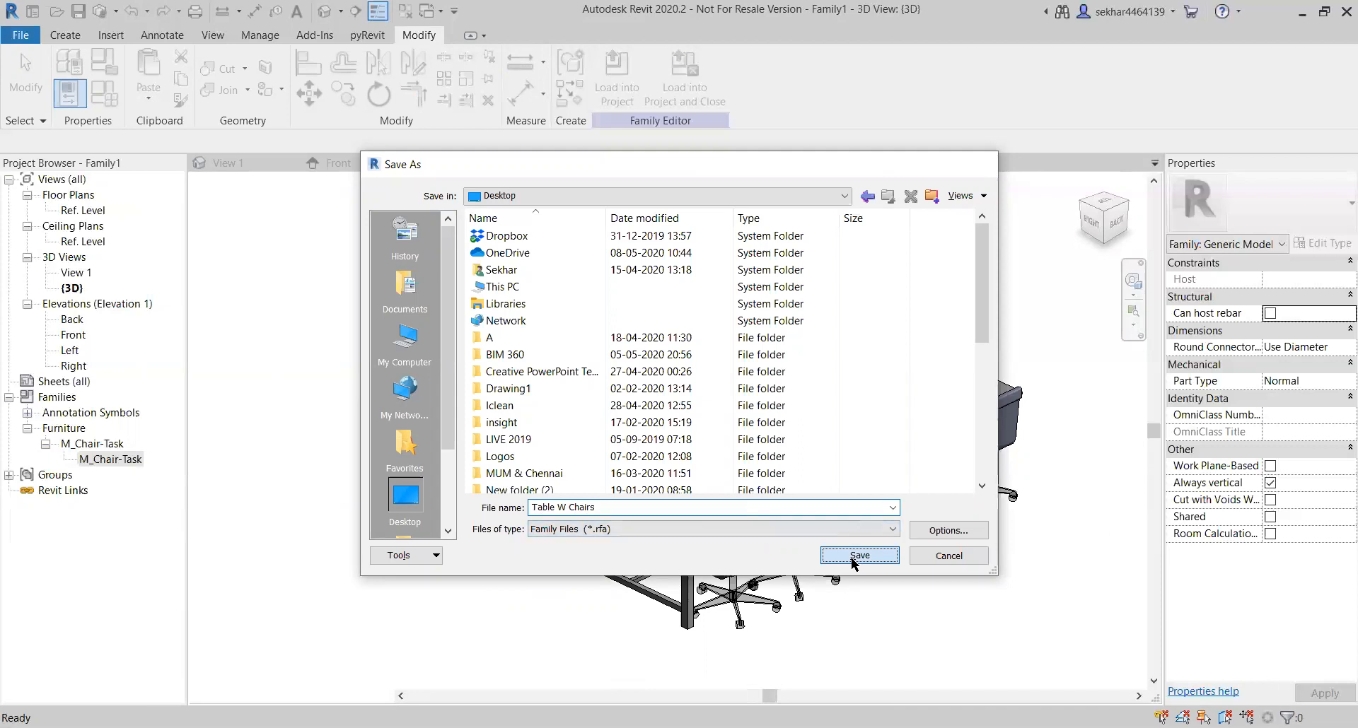